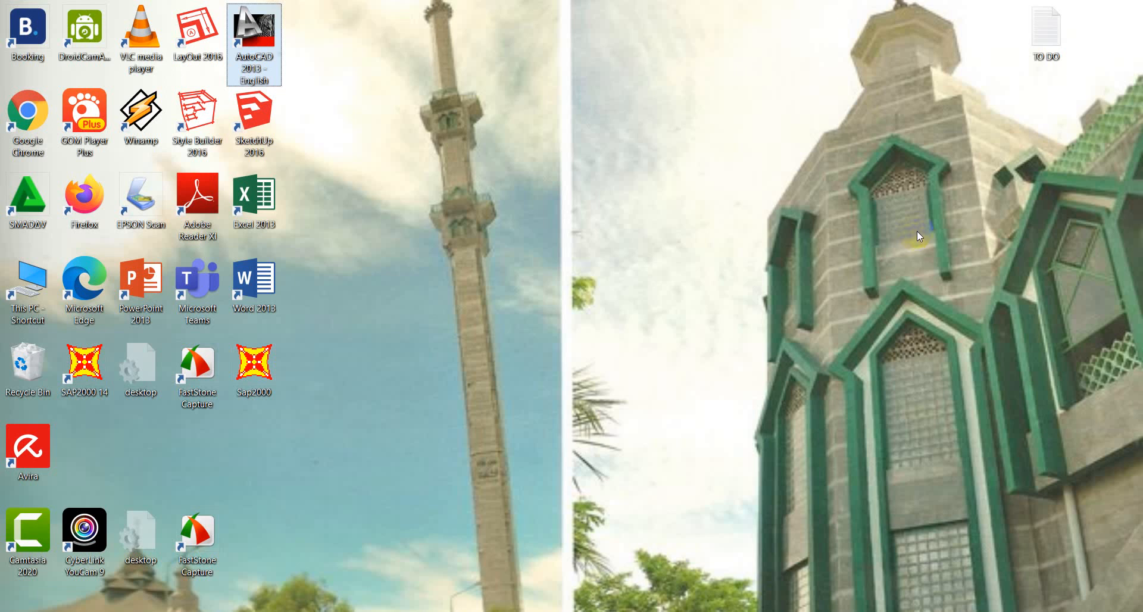
Step: Switch to Adobe Reader and review the lesson plan's basic competencies, achievement indicators, learning objectives and learning materials
{"action": "left_click", "coordinate": [657, 181]}
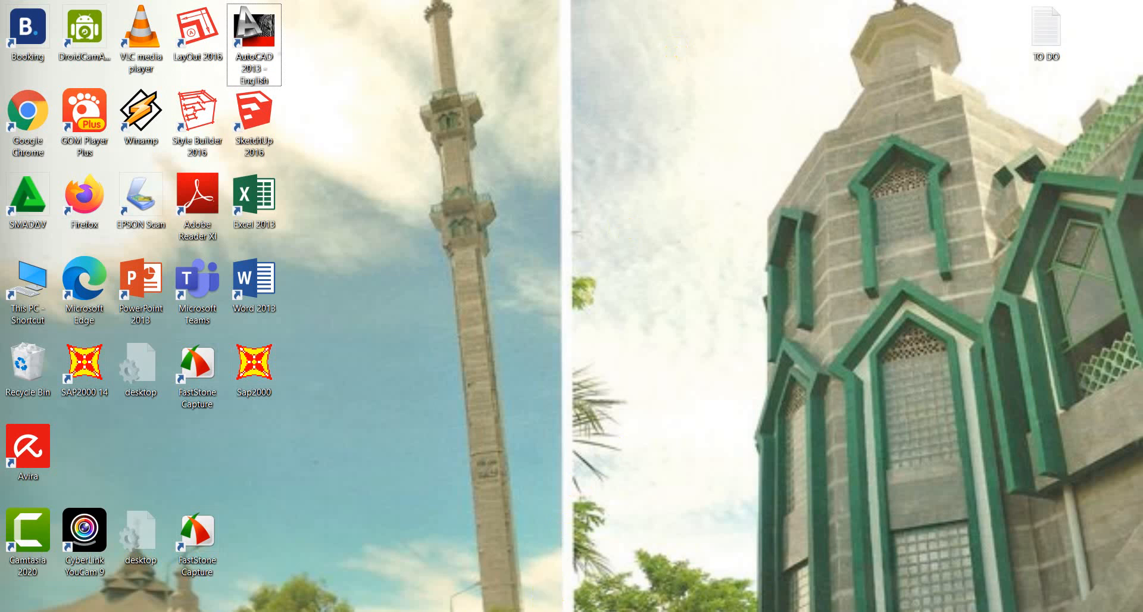
{"action": "mouse_move", "coordinate": [533, 610]}
{"action": "left_click", "coordinate": [533, 565]}
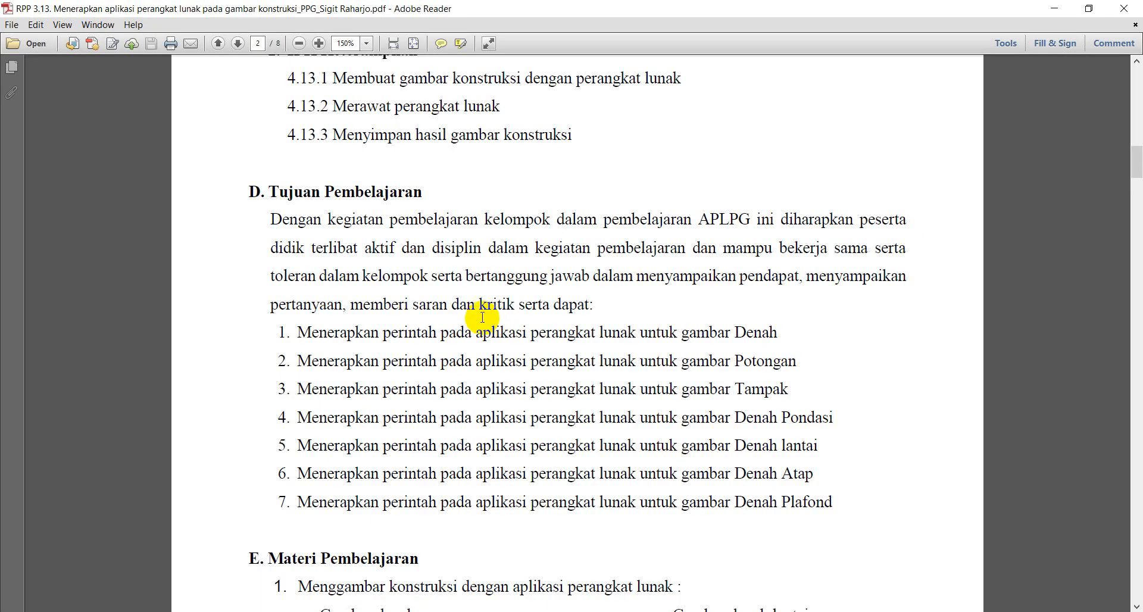
{"action": "scroll", "coordinate": [471, 297], "scroll_direction": "up", "scroll_amount": 5}
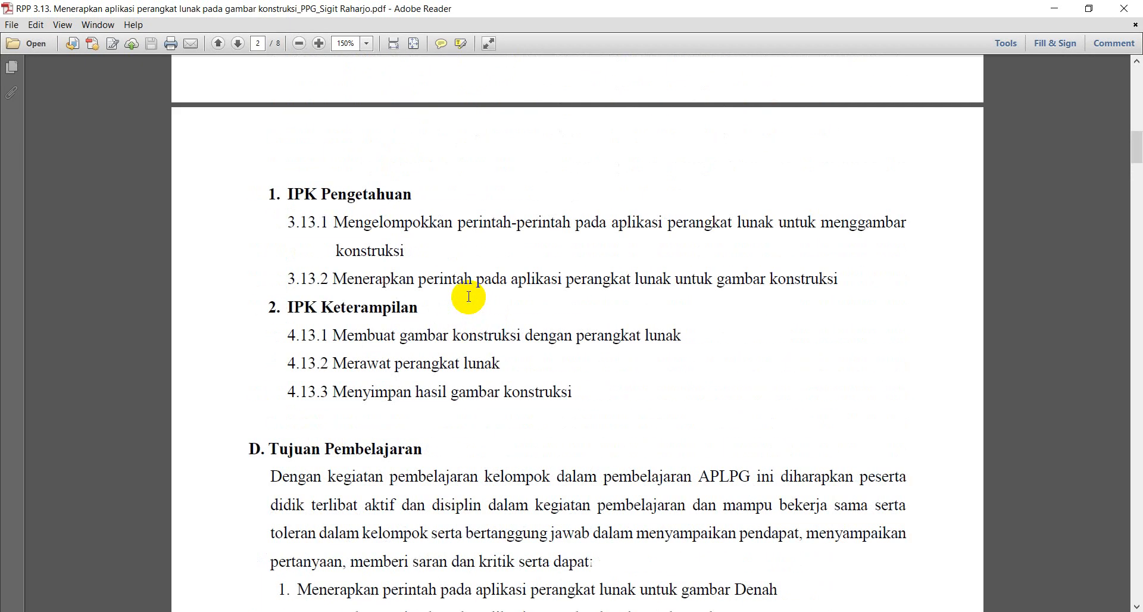
{"action": "scroll", "coordinate": [471, 295], "scroll_direction": "up", "scroll_amount": 4}
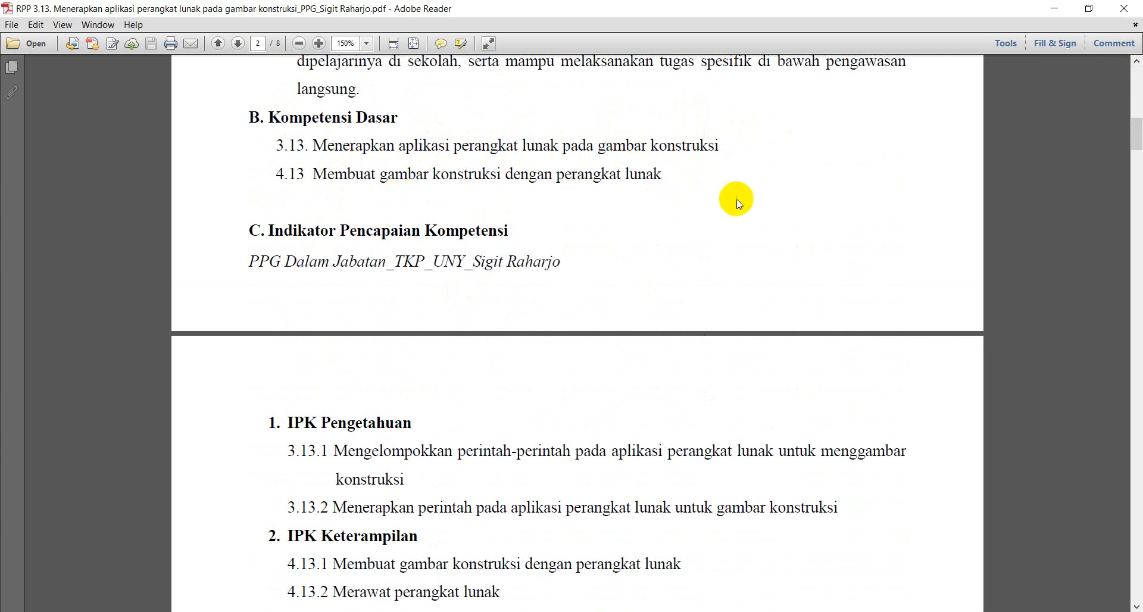
{"action": "scroll", "coordinate": [465, 292], "scroll_direction": "down", "scroll_amount": 3}
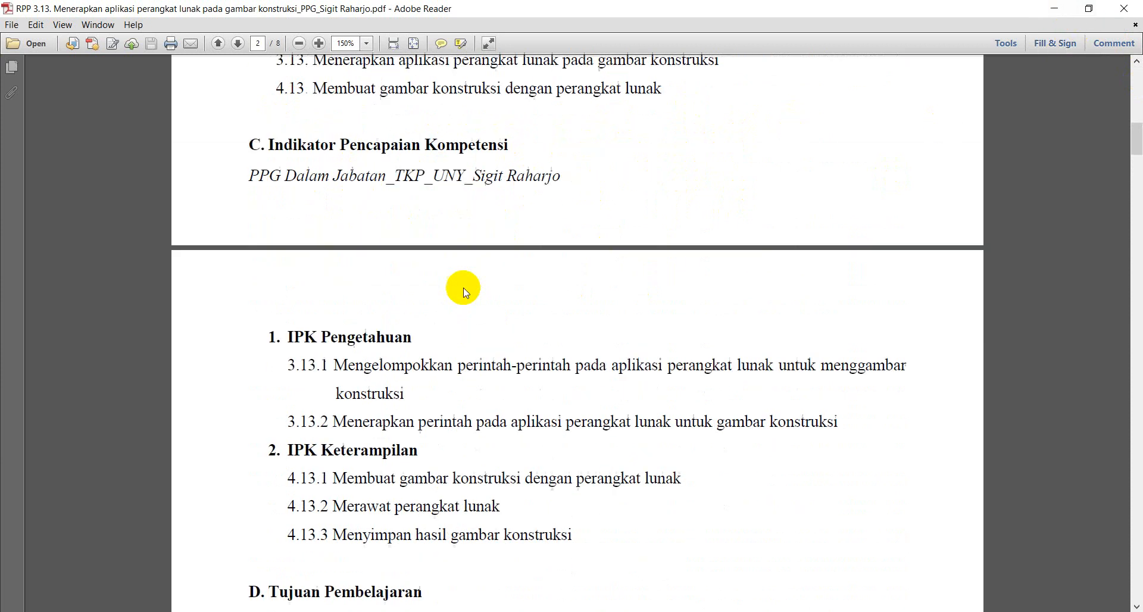
{"action": "scroll", "coordinate": [624, 285], "scroll_direction": "down", "scroll_amount": 10}
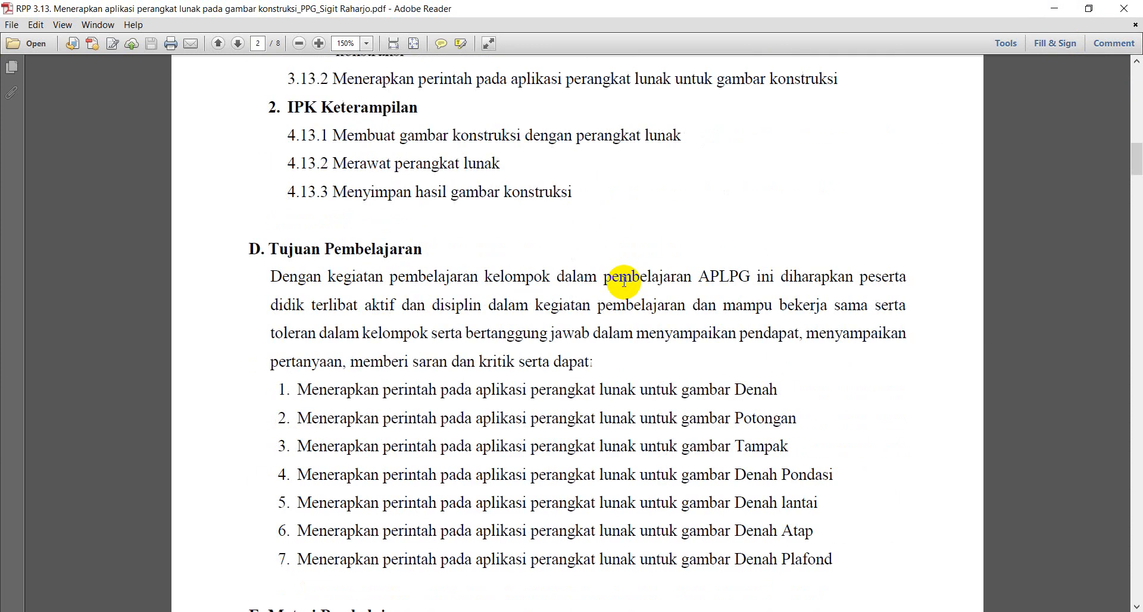
{"action": "scroll", "coordinate": [624, 282], "scroll_direction": "down", "scroll_amount": 5}
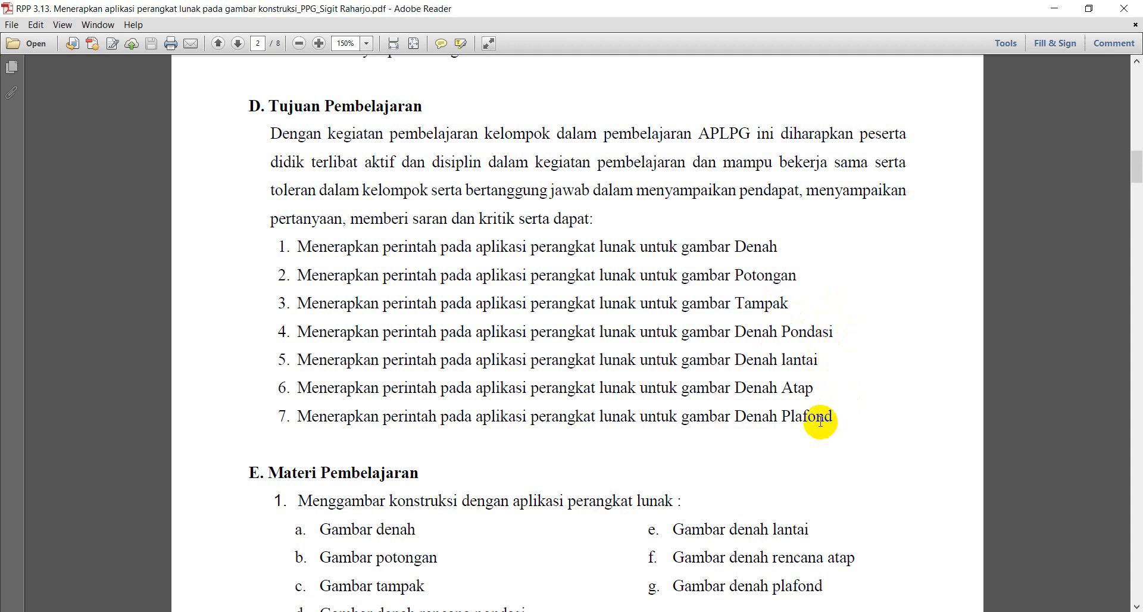
{"action": "scroll", "coordinate": [827, 422], "scroll_direction": "down", "scroll_amount": 10}
{"action": "scroll", "coordinate": [815, 405], "scroll_direction": "up", "scroll_amount": 10}
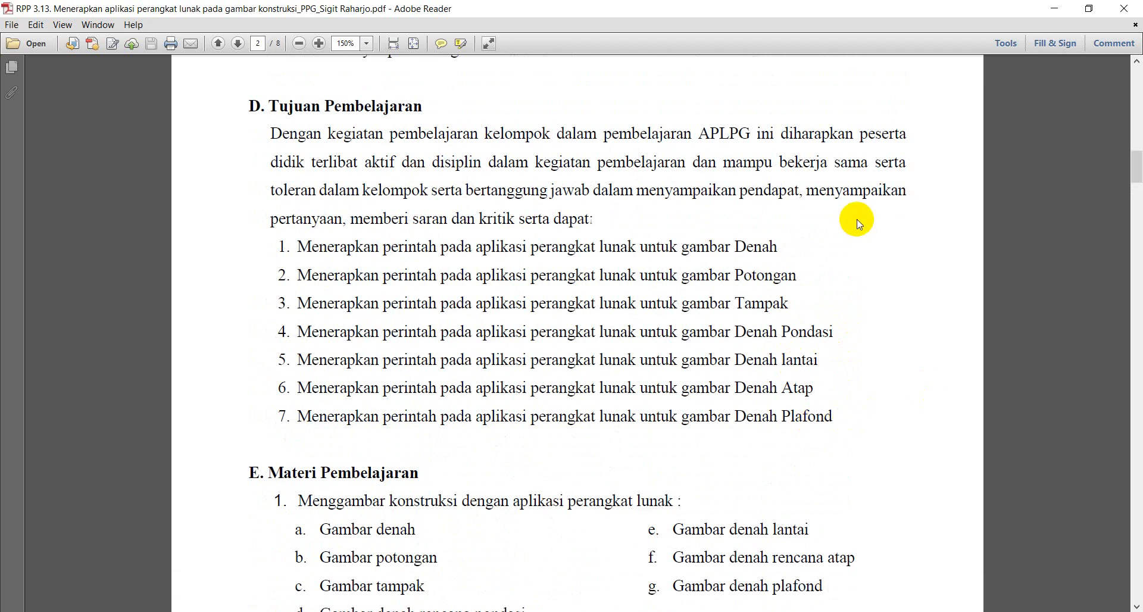
{"action": "left_click", "coordinate": [1053, 8]}
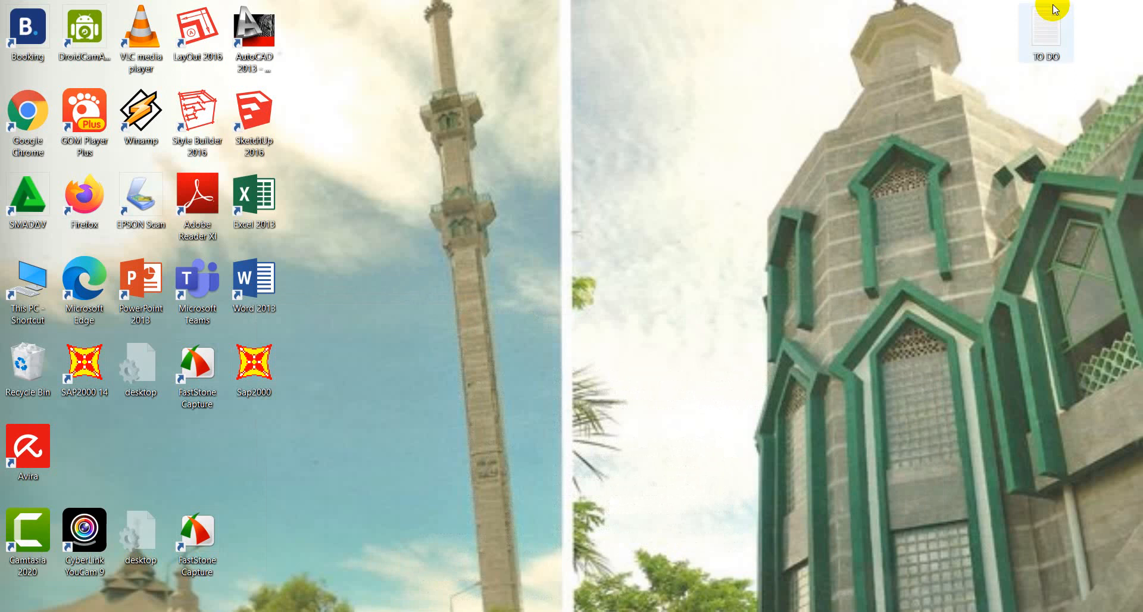
Step: Launch AutoCAD 2013 from the desktop
{"action": "double_click", "coordinate": [1055, 9]}
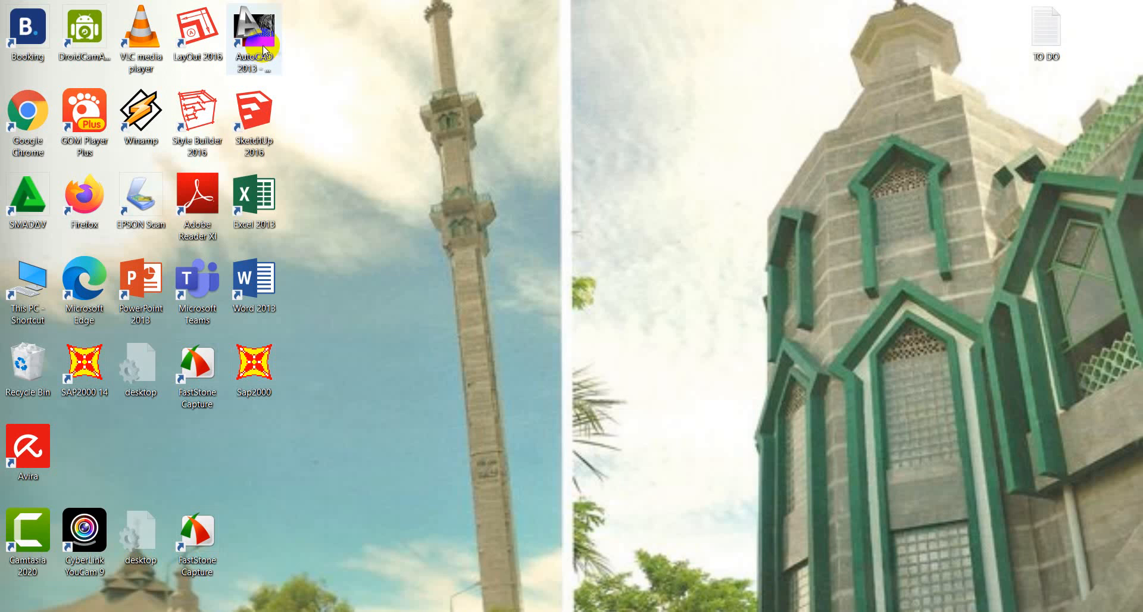
{"action": "double_click", "coordinate": [263, 45]}
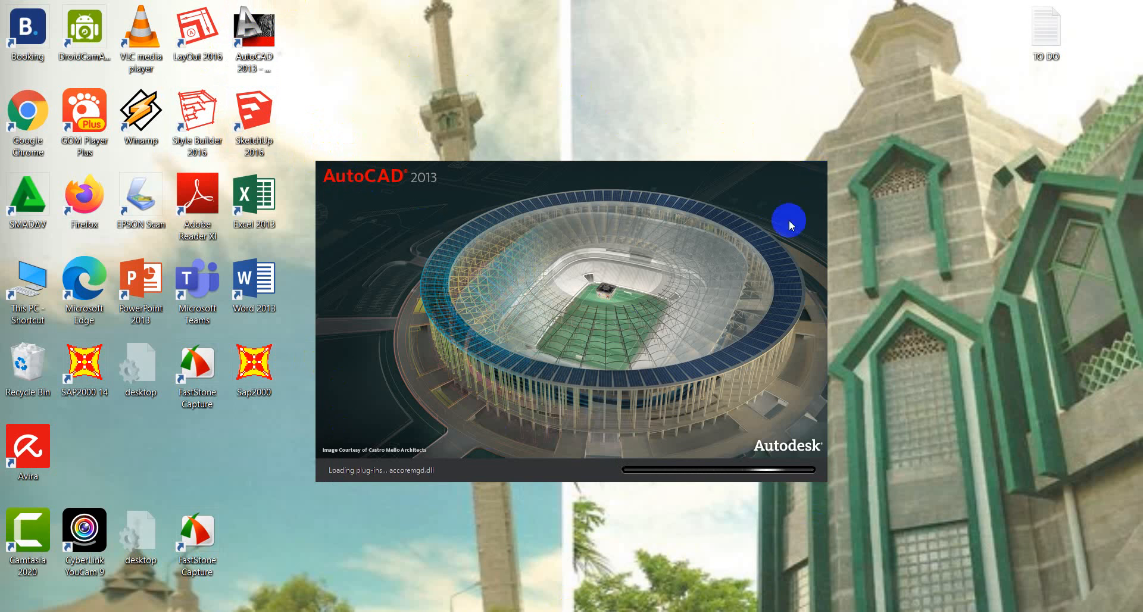
{"action": "left_click", "coordinate": [429, 208]}
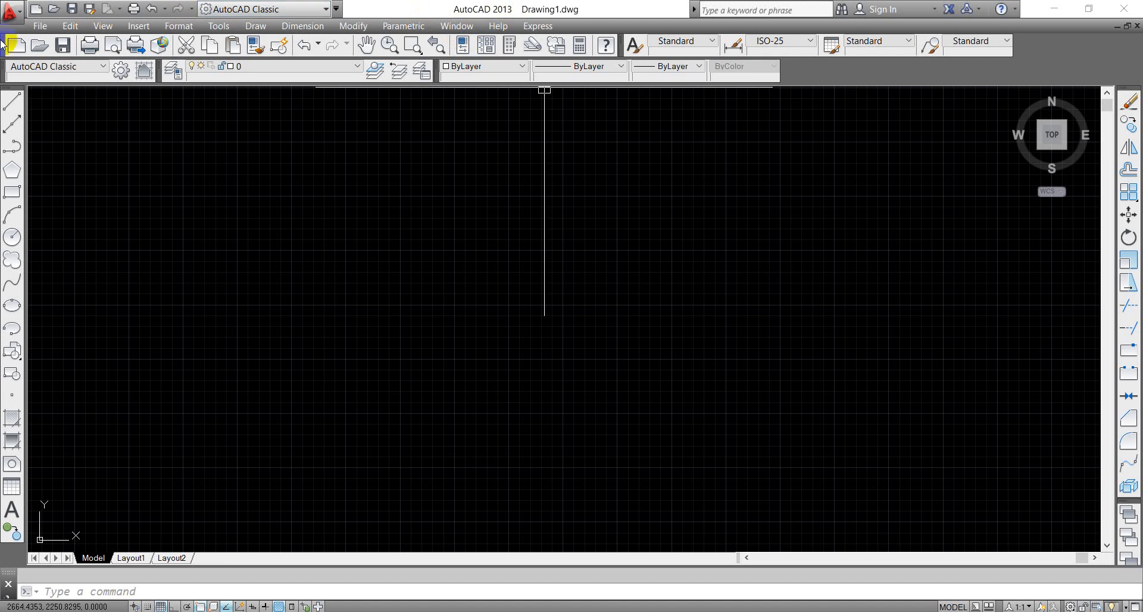
Step: Start saving the new drawing under another name and browse to the MSI U 250 folder on Local Disk (E:)
{"action": "left_click", "coordinate": [37, 28]}
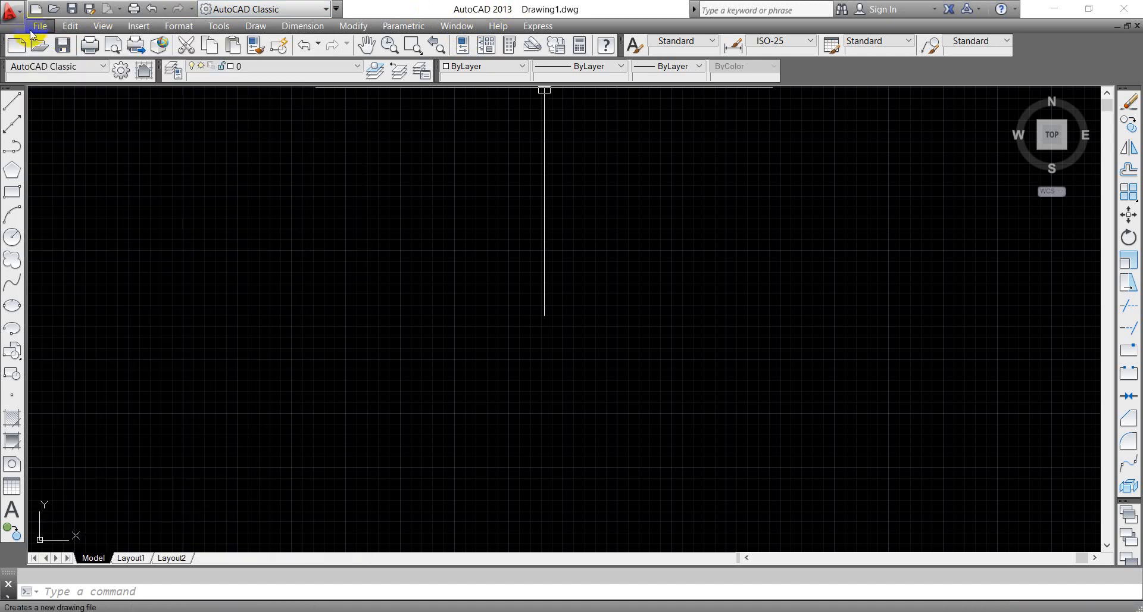
{"action": "left_click", "coordinate": [36, 27]}
{"action": "left_click", "coordinate": [57, 186]}
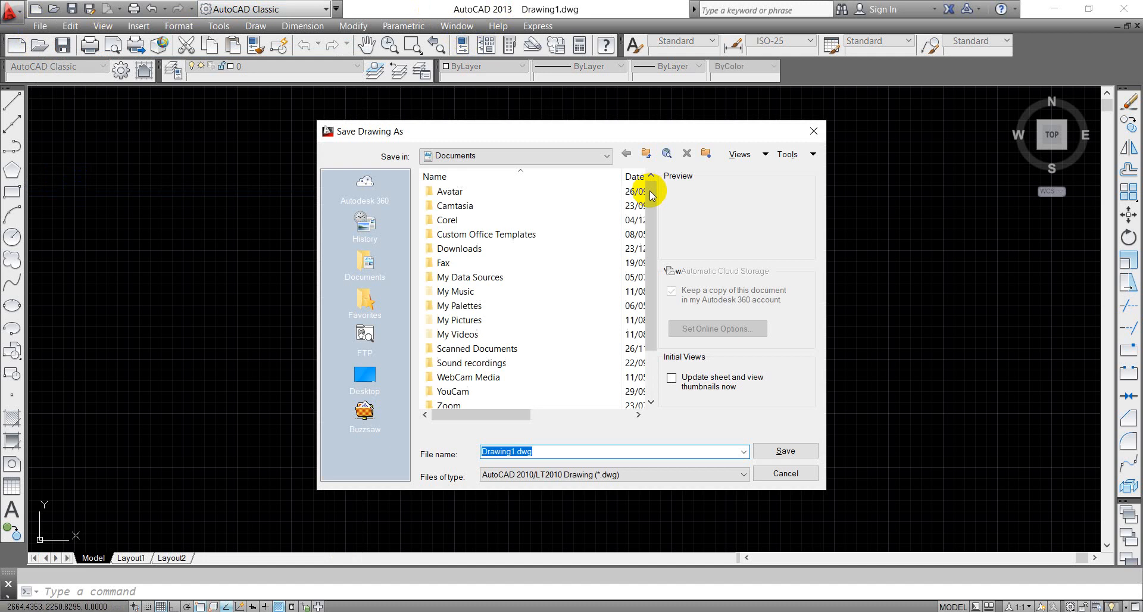
{"action": "left_click", "coordinate": [577, 157]}
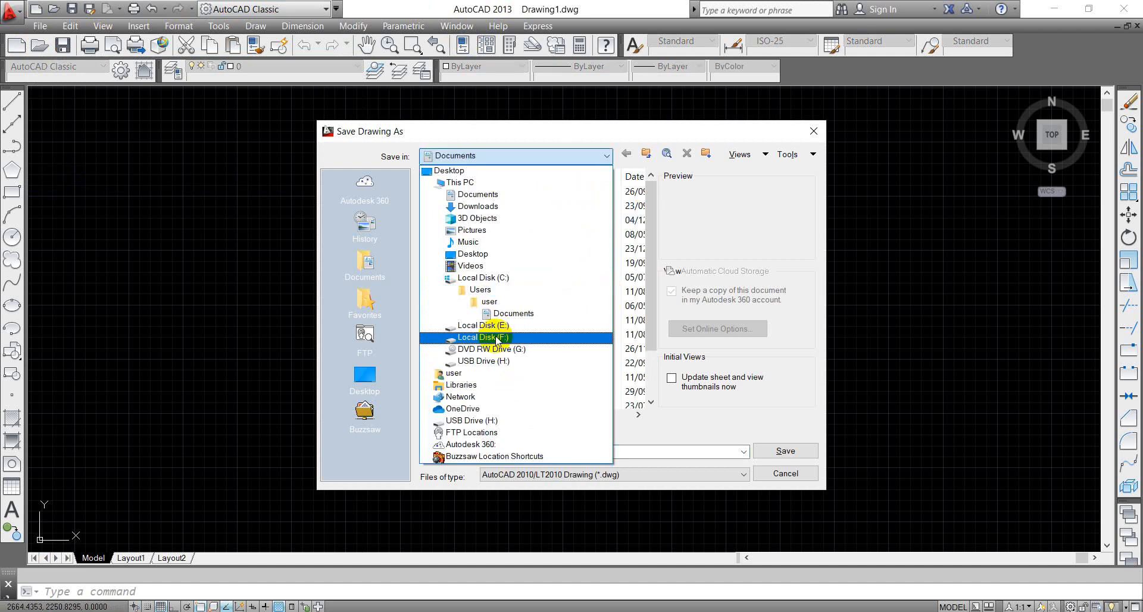
{"action": "left_click", "coordinate": [500, 325]}
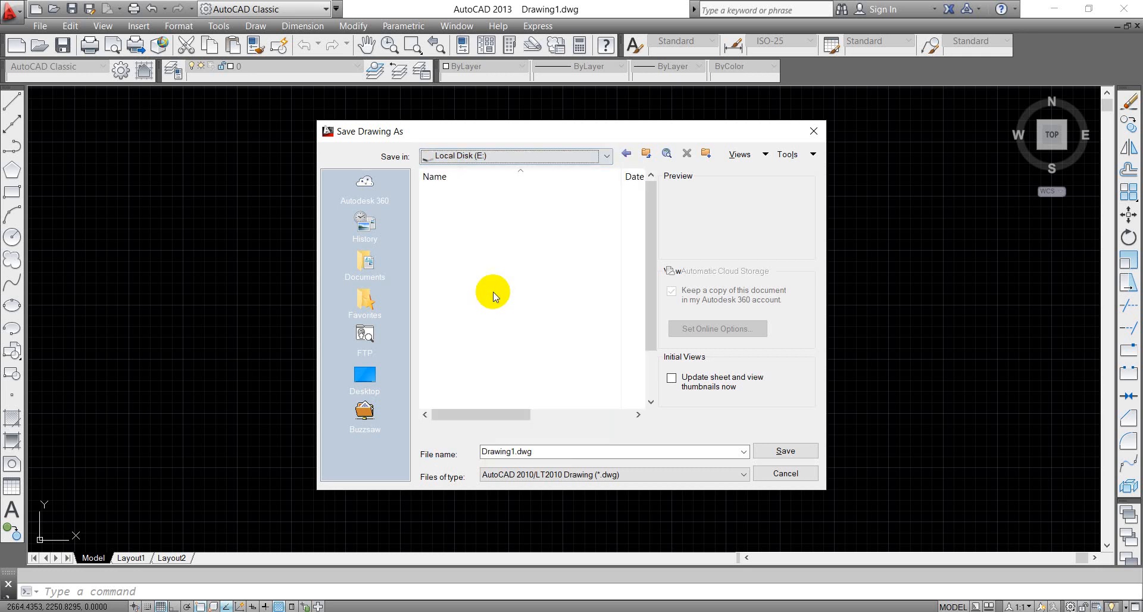
{"action": "double_click", "coordinate": [476, 216]}
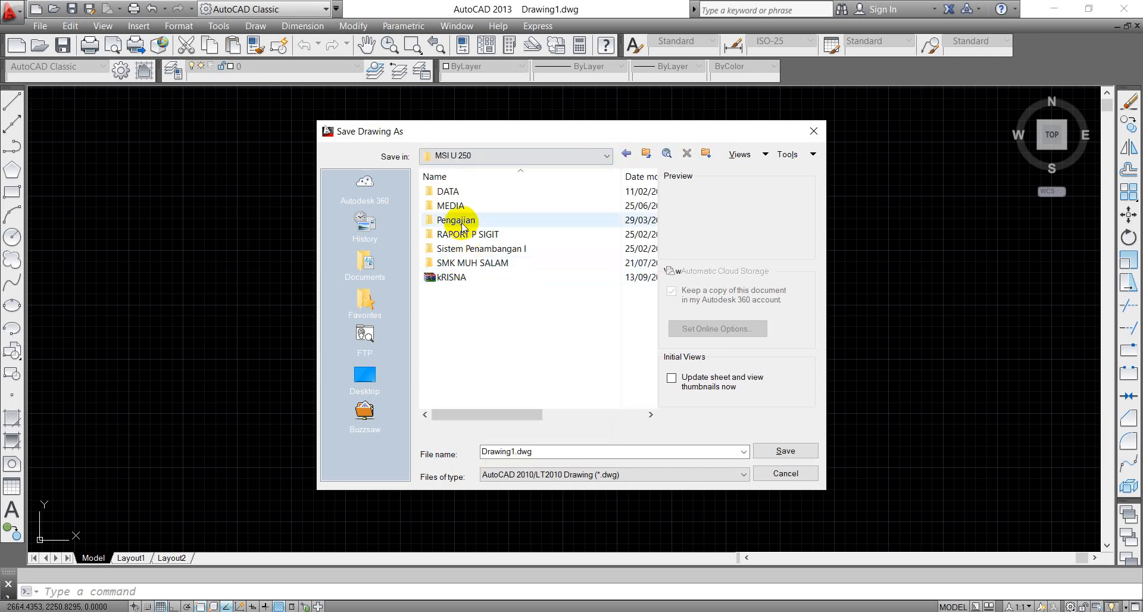
Step: Navigate through DATA, JOB, KARIR and the personal PPG 2020 folder to the module 13 teaching-material folder as the save location
{"action": "double_click", "coordinate": [447, 190]}
{"action": "left_click", "coordinate": [450, 212]}
{"action": "double_click", "coordinate": [450, 213]}
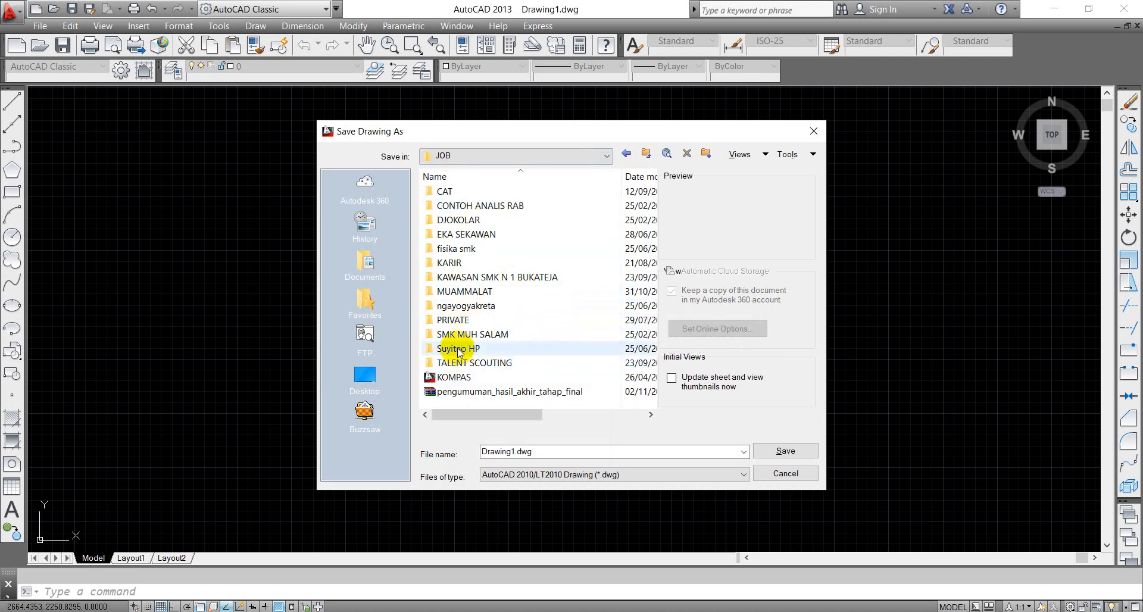
{"action": "left_click", "coordinate": [450, 262]}
{"action": "double_click", "coordinate": [450, 263]}
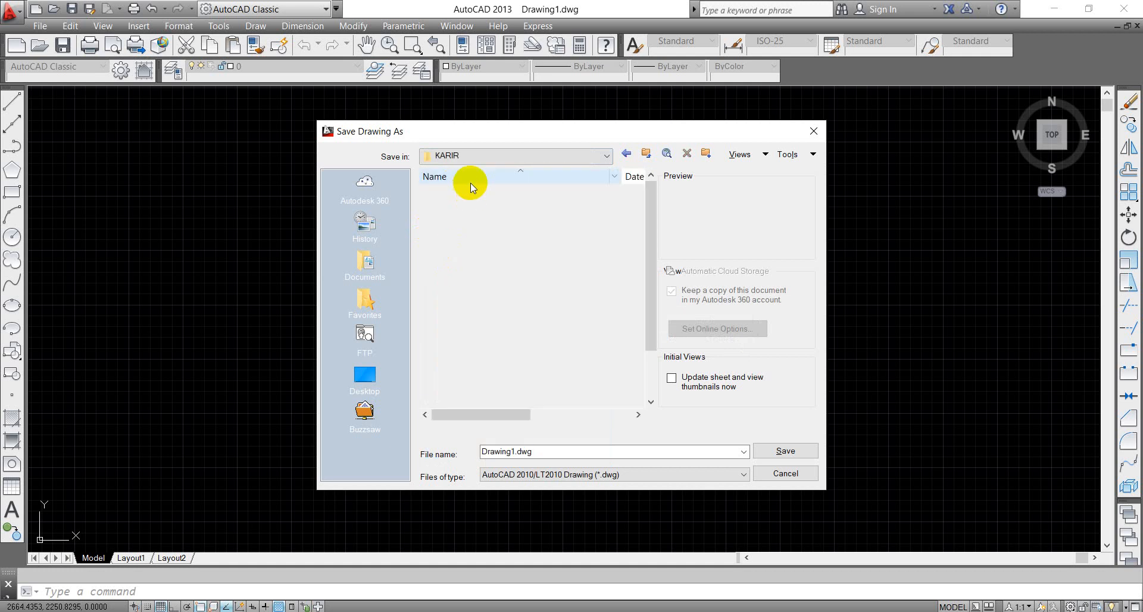
{"action": "scroll", "coordinate": [556, 411], "scroll_direction": "down", "scroll_amount": 2}
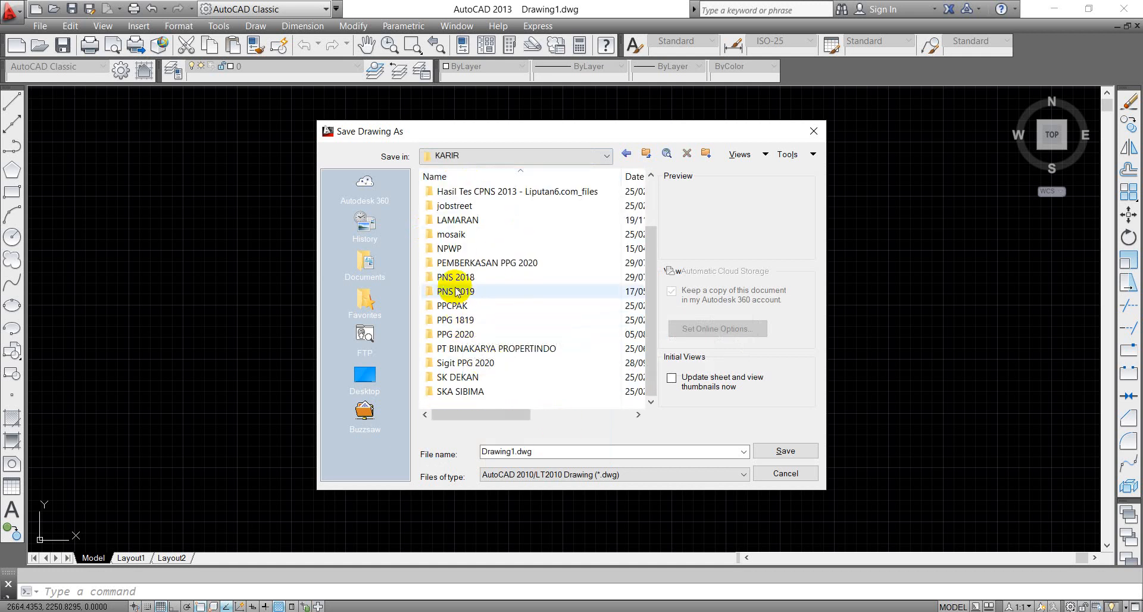
{"action": "double_click", "coordinate": [443, 363]}
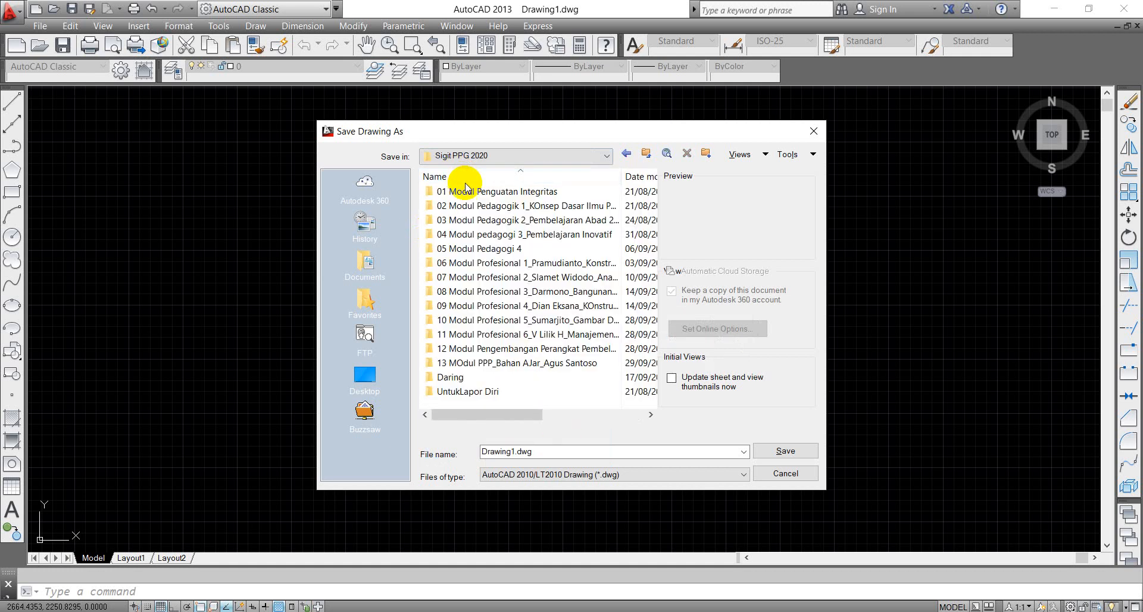
{"action": "double_click", "coordinate": [482, 362]}
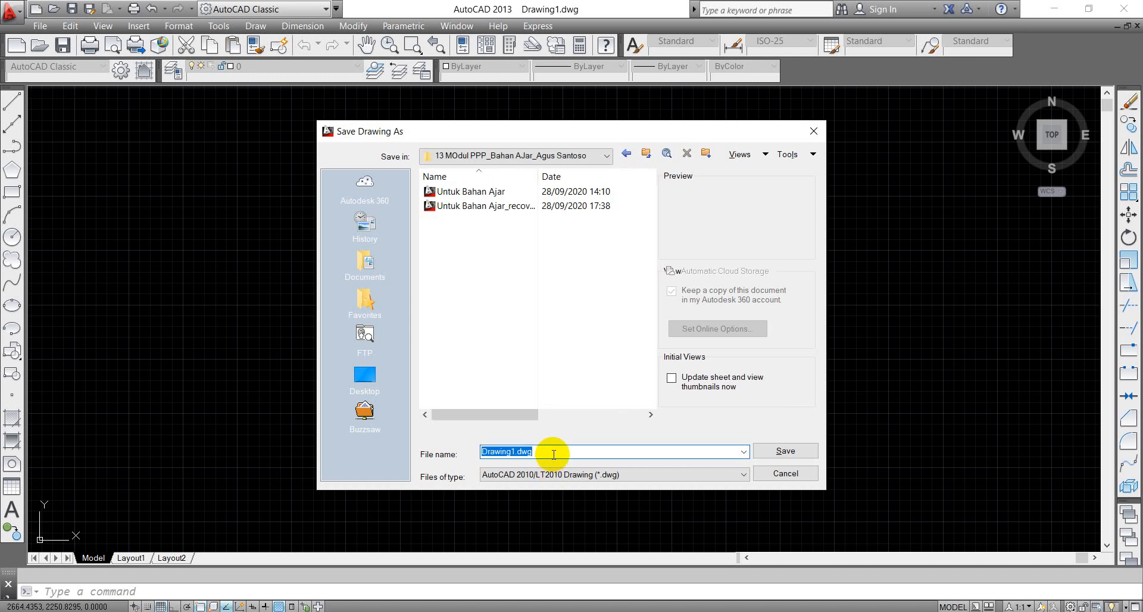
Step: Name the drawing 3.13 APLPG, choose the AutoCAD 2013 Drawing (*.dwg) format and save it
{"action": "type", "text": "3.13 APLPG"}
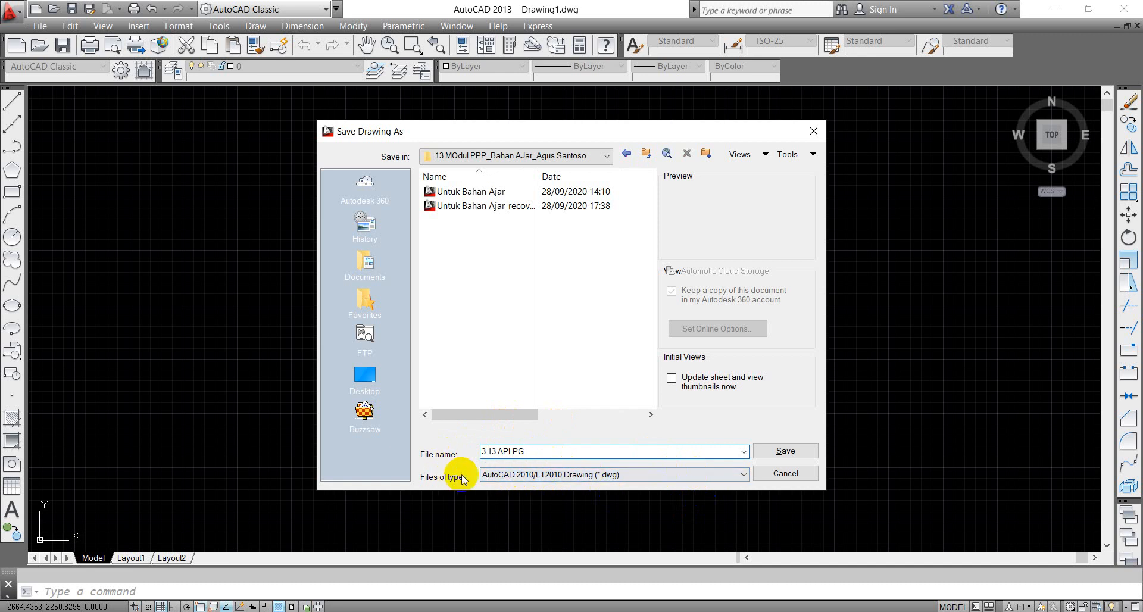
{"action": "left_click", "coordinate": [746, 474]}
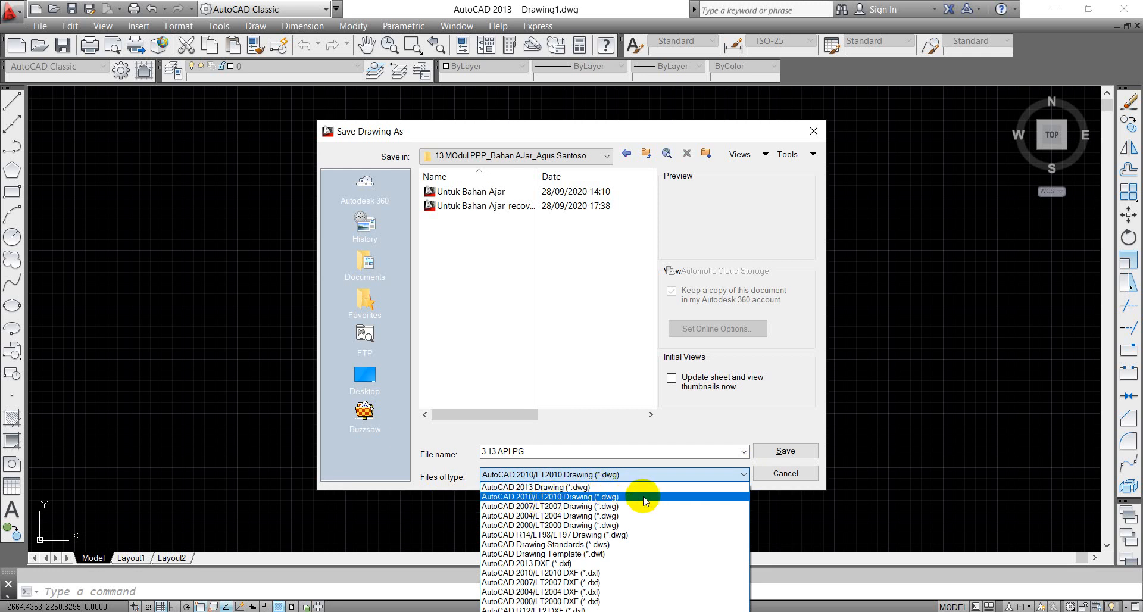
{"action": "left_click", "coordinate": [684, 487]}
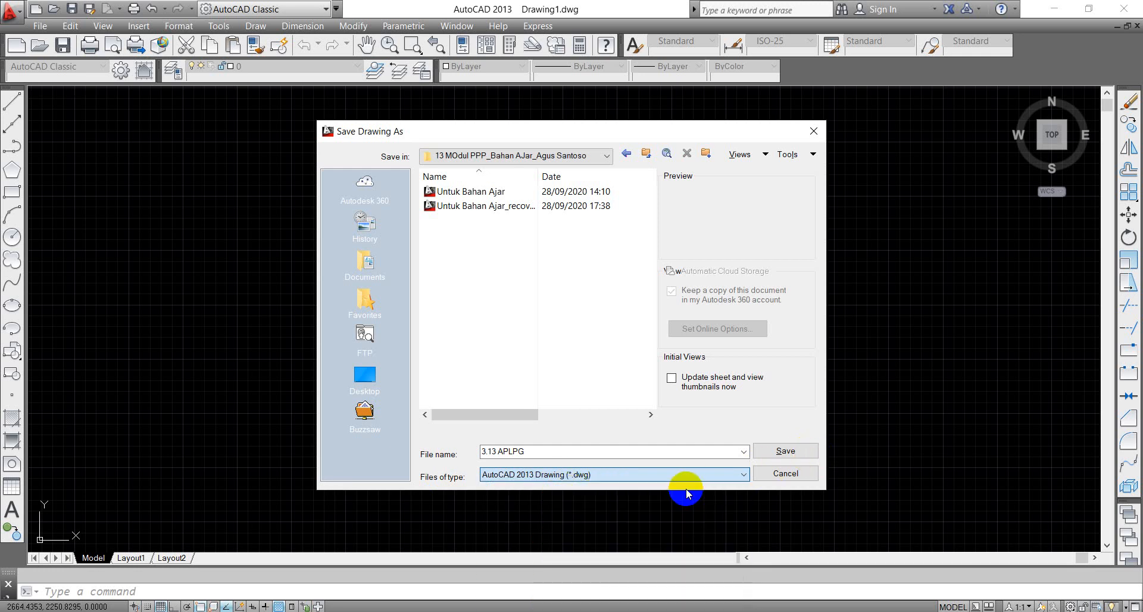
{"action": "left_click", "coordinate": [784, 449]}
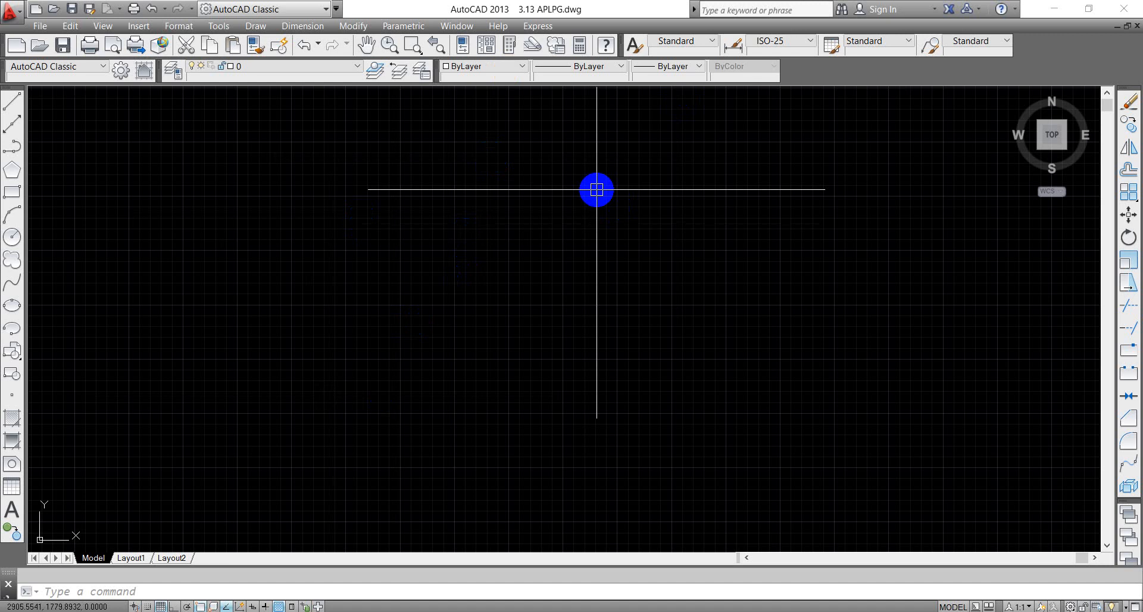
Step: Enter UN on the command line and look through the suggested commands
{"action": "type", "text": "un"}
{"action": "key", "text": "Down"}
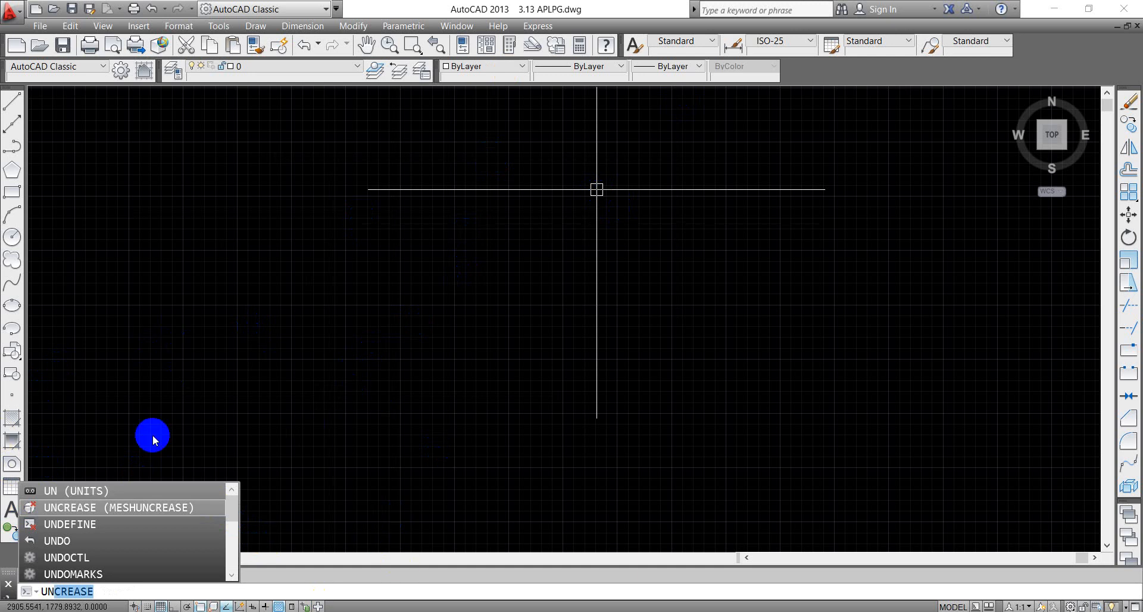
{"action": "key", "text": "Down"}
{"action": "key", "text": "Down"}
{"action": "key", "text": "Down"}
{"action": "key", "text": "Down"}
{"action": "key", "text": "Down"}
{"action": "key", "text": "Down"}
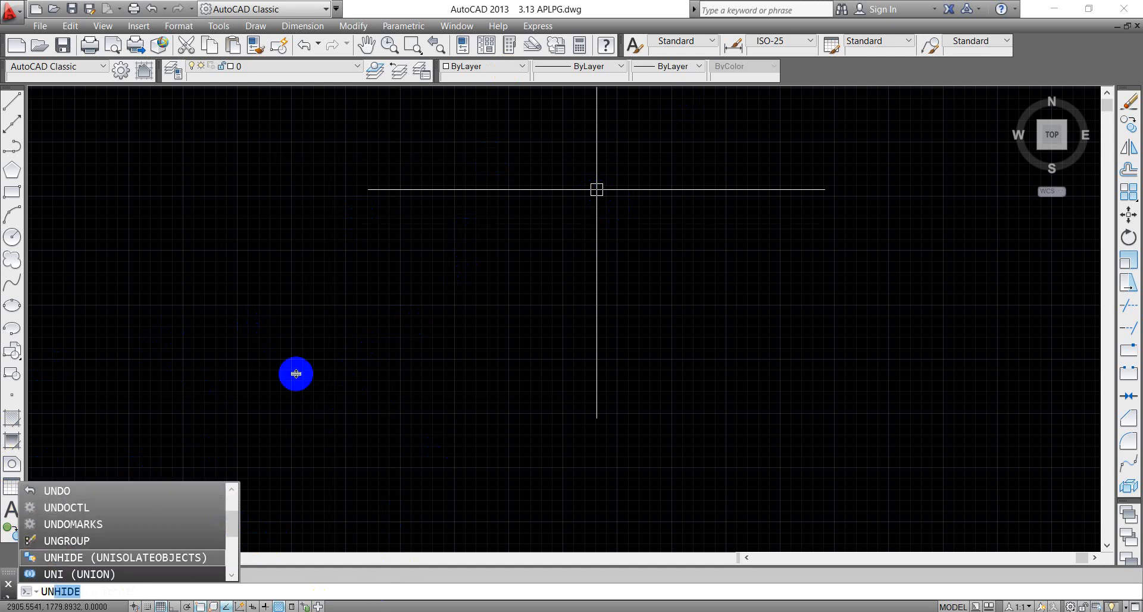
{"action": "key", "text": "Up"}
{"action": "key", "text": "Up"}
{"action": "key", "text": "Up"}
{"action": "key", "text": "Down"}
{"action": "key", "text": "Down"}
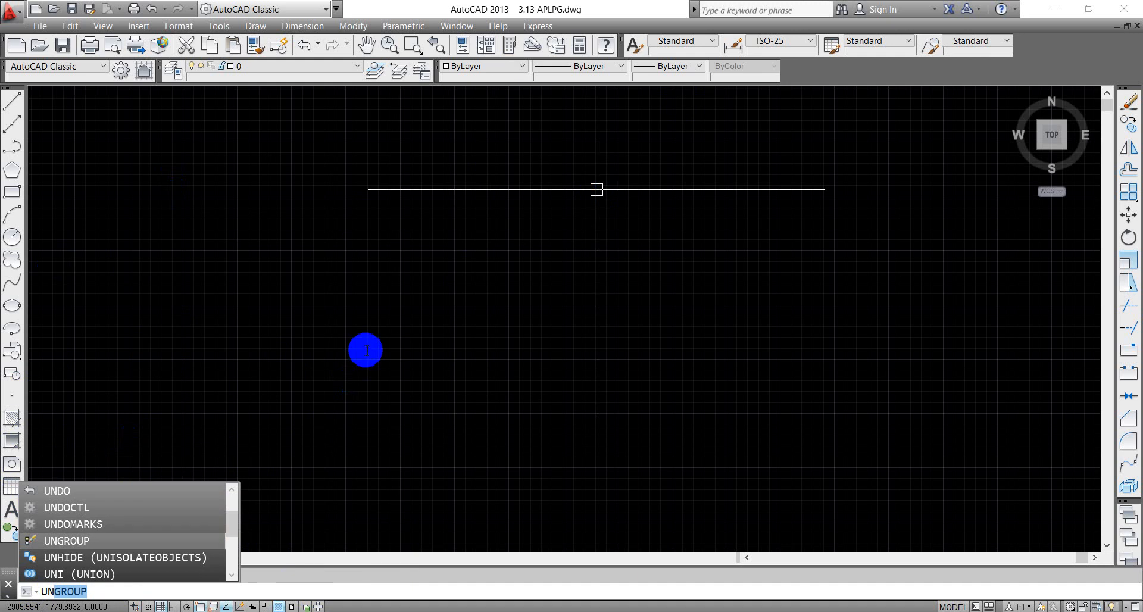
{"action": "key", "text": "BackSpace"}
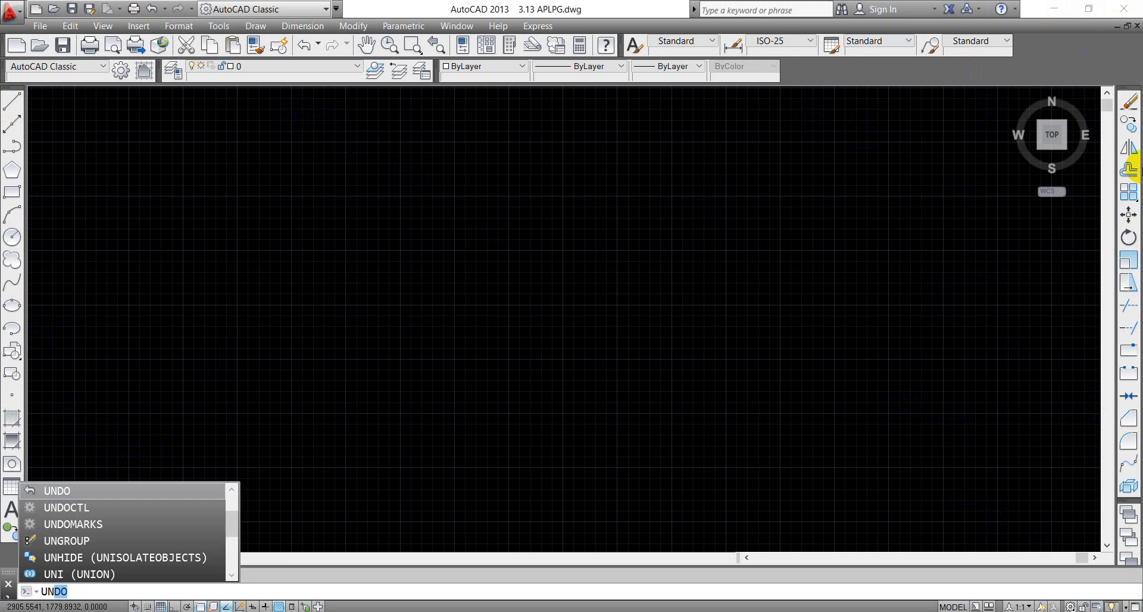
{"action": "key", "text": "BackSpace"}
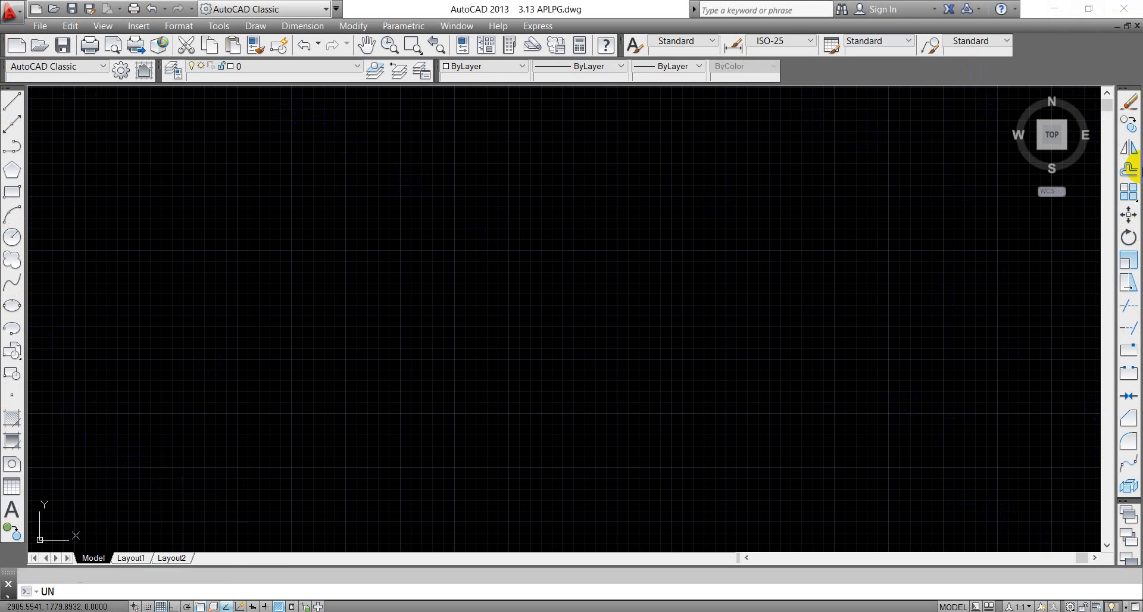
Step: Run the UNITS command and set the insertion scale for inserted content to Millimeters
{"action": "type", "text": "ITS"}
{"action": "key", "text": "Return"}
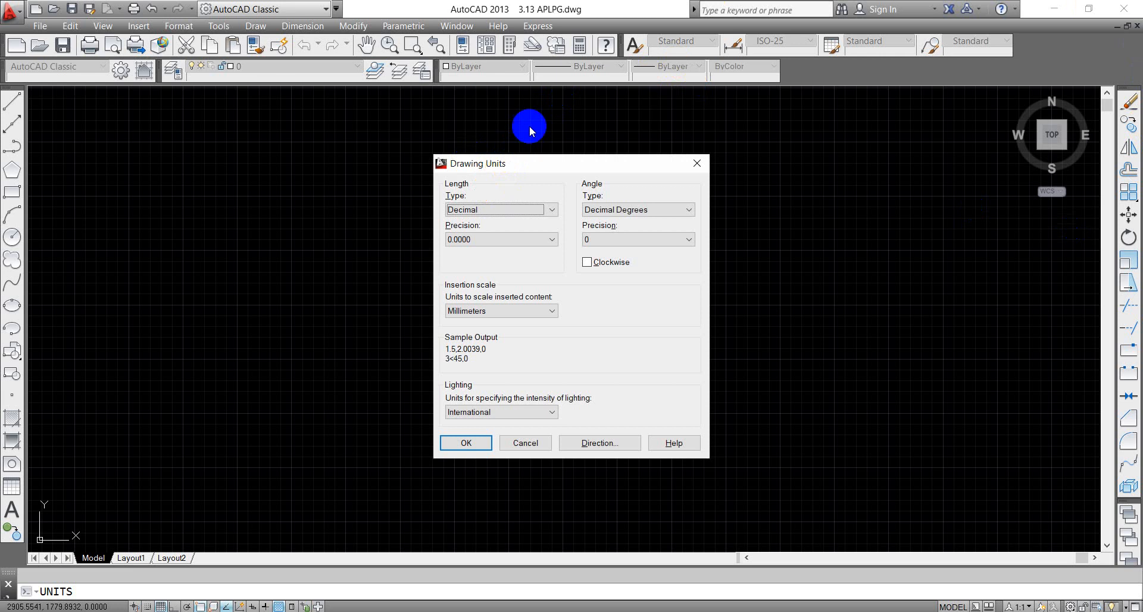
{"action": "left_click", "coordinate": [539, 163]}
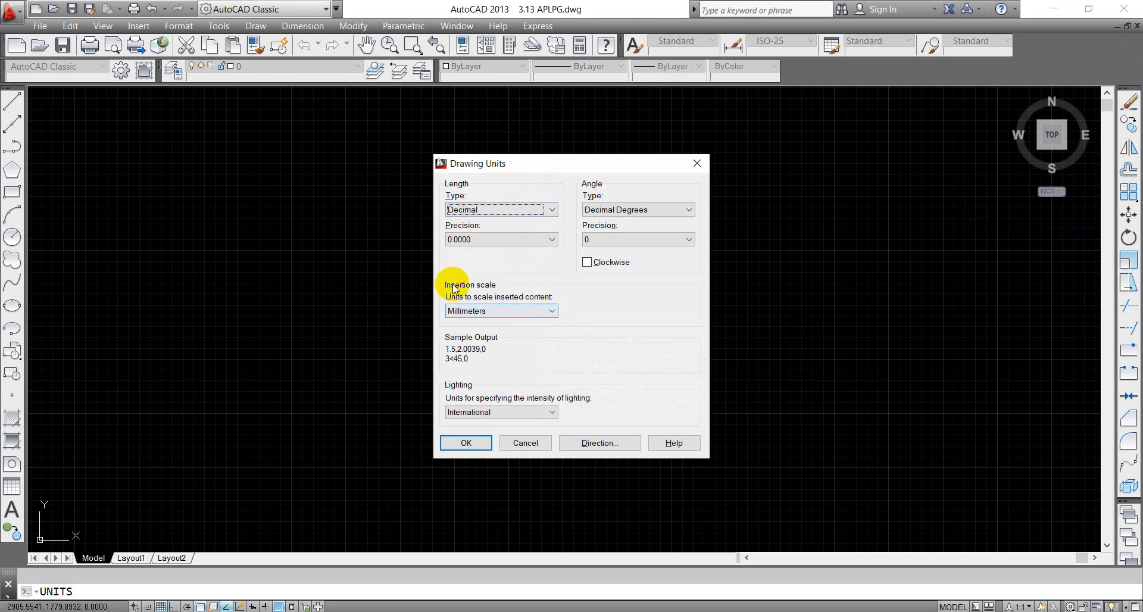
{"action": "mouse_move", "coordinate": [542, 327]}
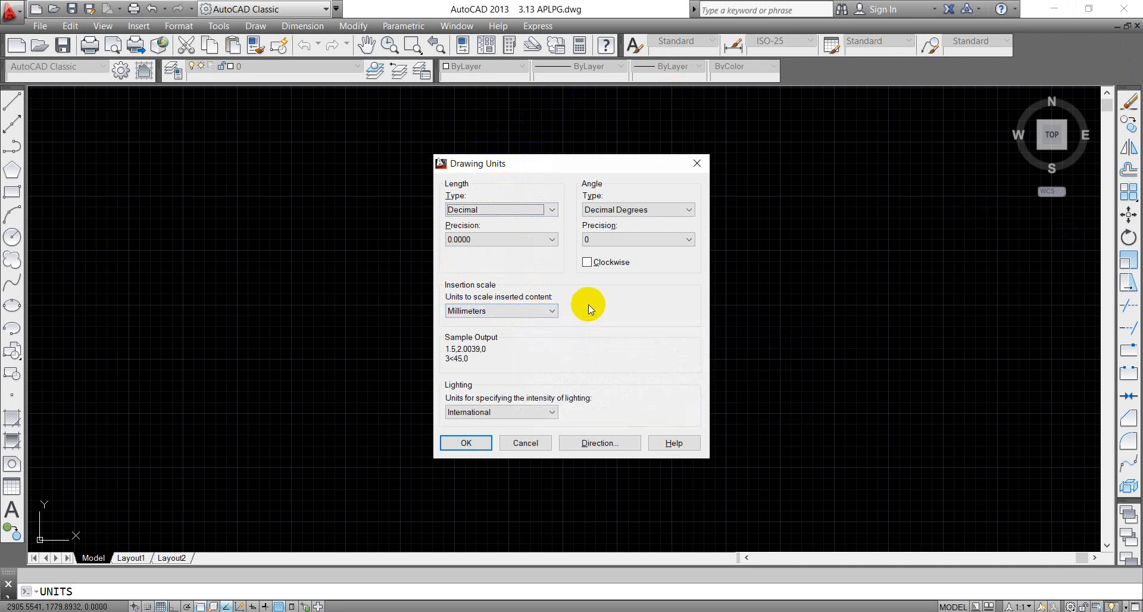
{"action": "left_click", "coordinate": [552, 311]}
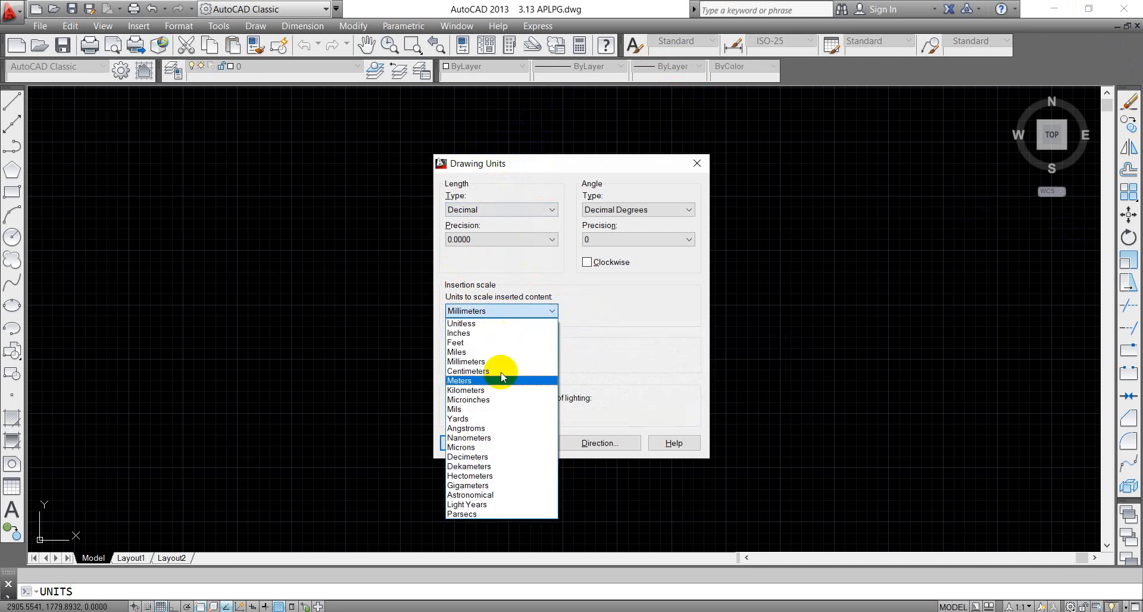
{"action": "left_click", "coordinate": [465, 363]}
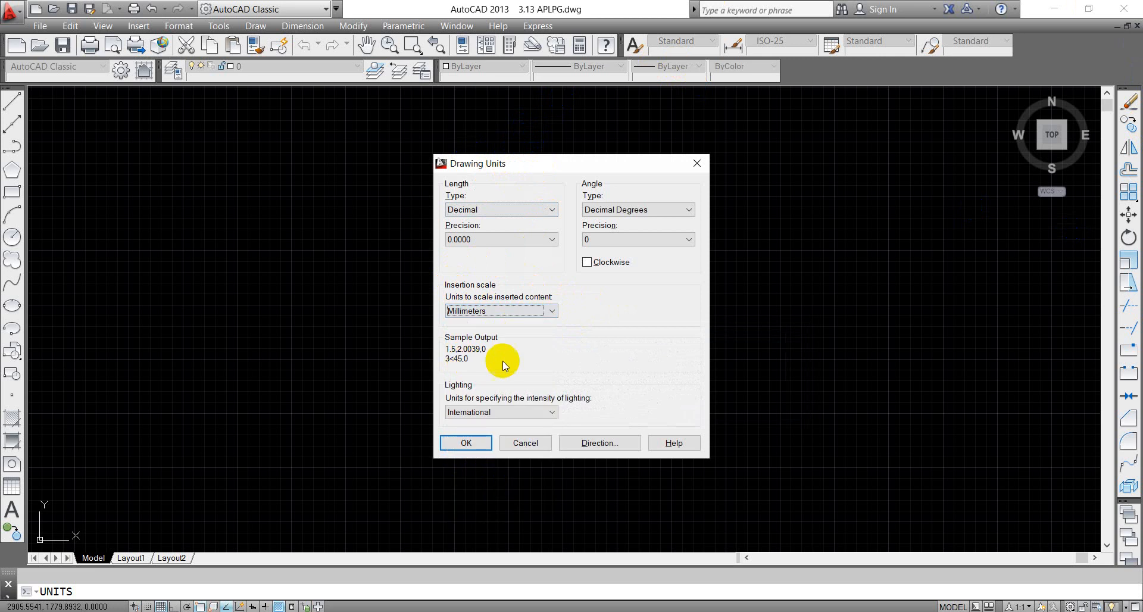
Step: Set both the length precision and the angle precision to 0.00 and accept the drawing units
{"action": "left_click", "coordinate": [541, 241]}
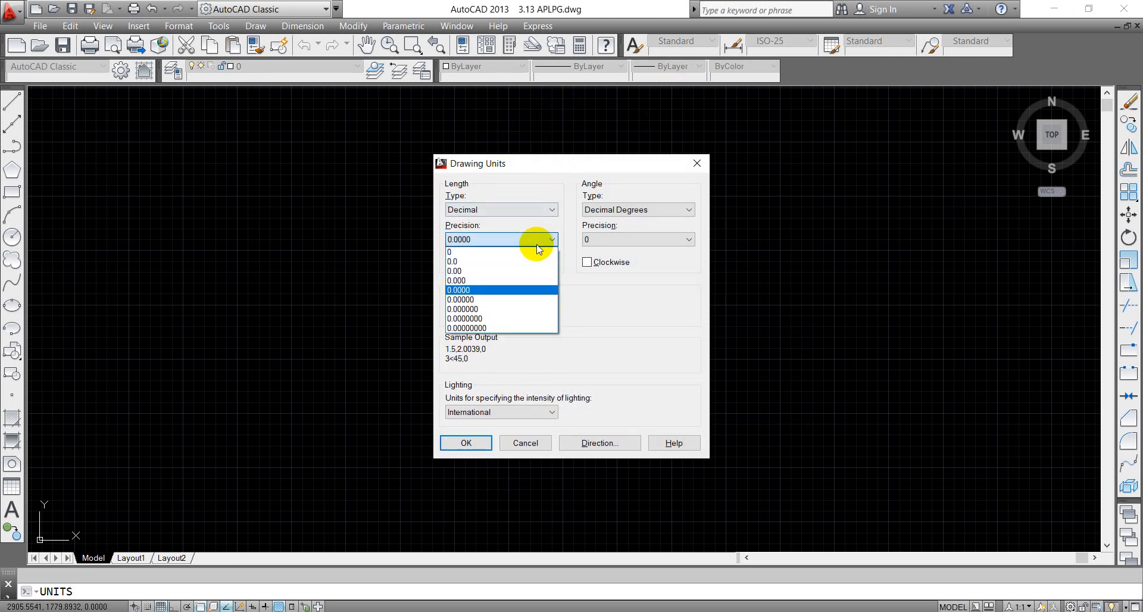
{"action": "left_click", "coordinate": [463, 271]}
{"action": "left_click", "coordinate": [613, 235]}
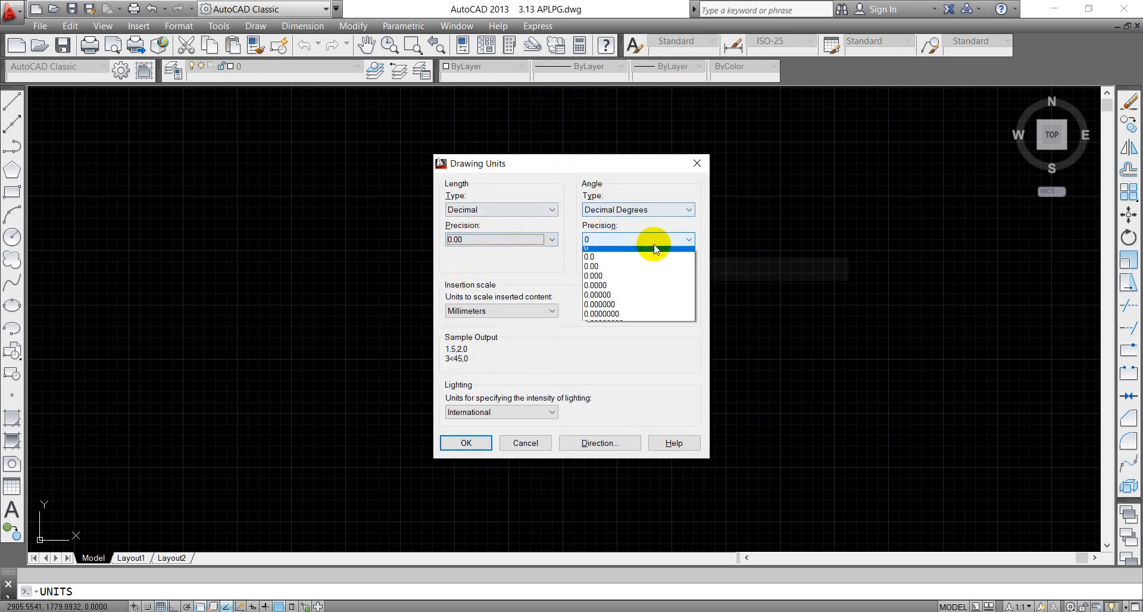
{"action": "left_click", "coordinate": [603, 267]}
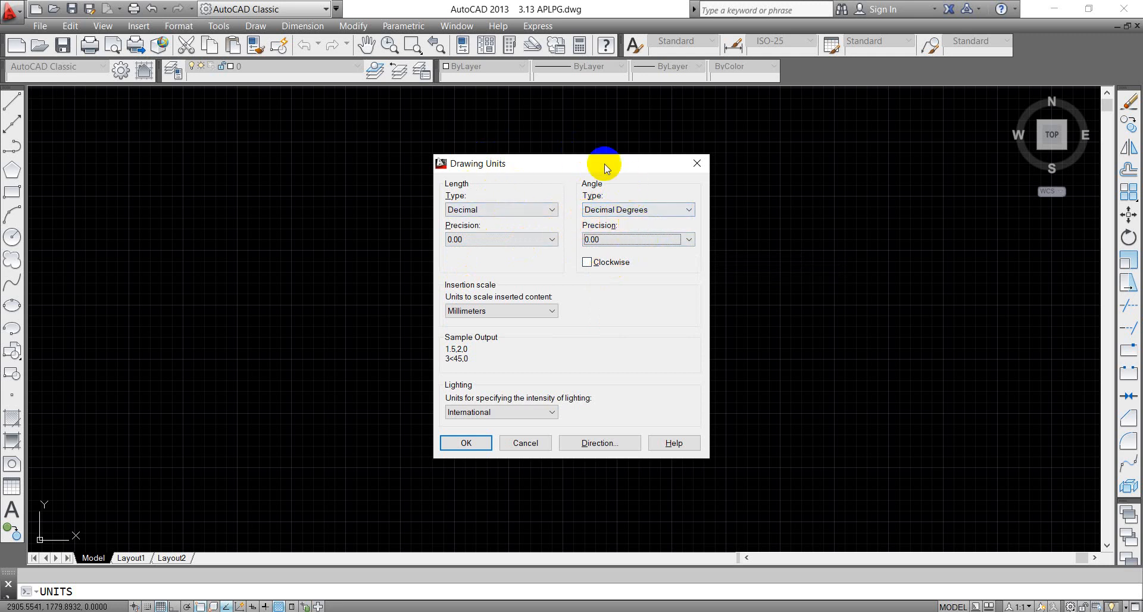
{"action": "left_click", "coordinate": [479, 442]}
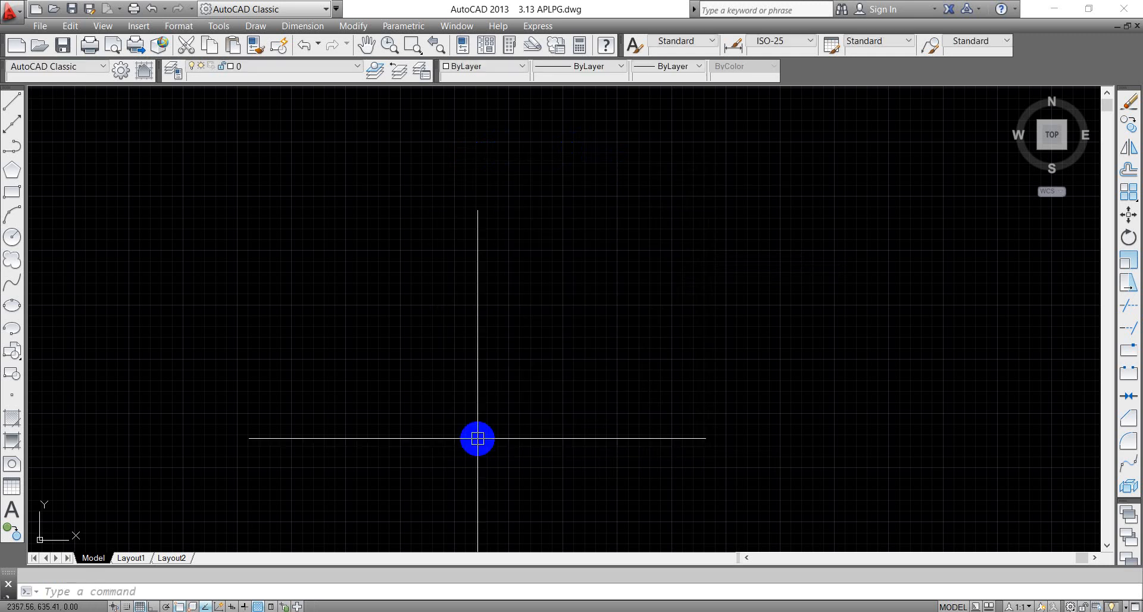
Step: Create a multiline text in the drawing area reading "1. Mengatur Unit"
{"action": "type", "text": "mt"}
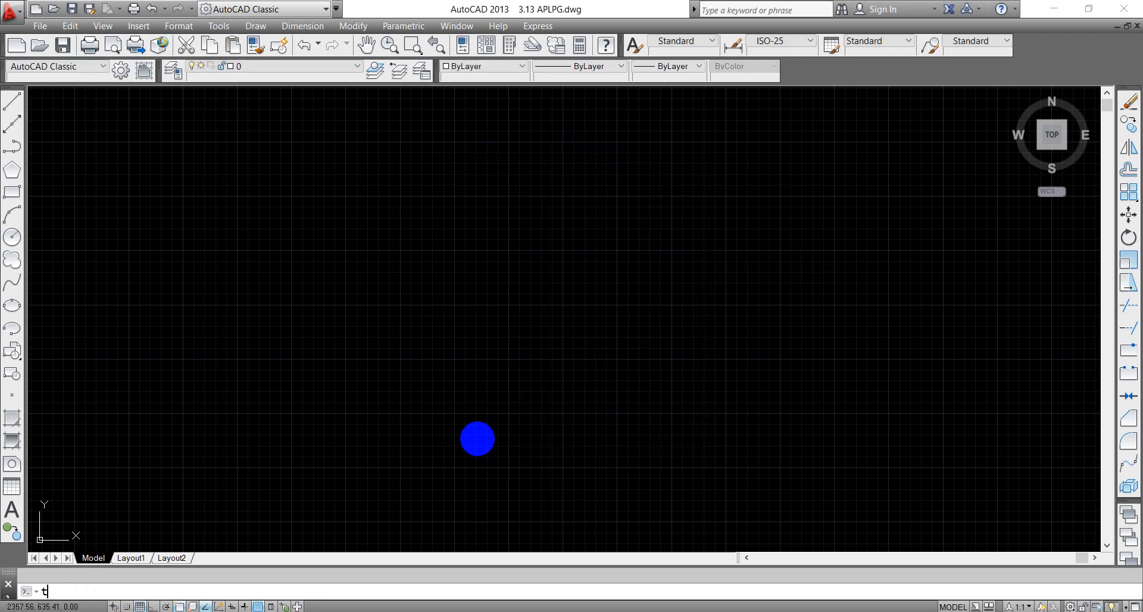
{"action": "key", "text": "Return"}
{"action": "left_click", "coordinate": [444, 260]}
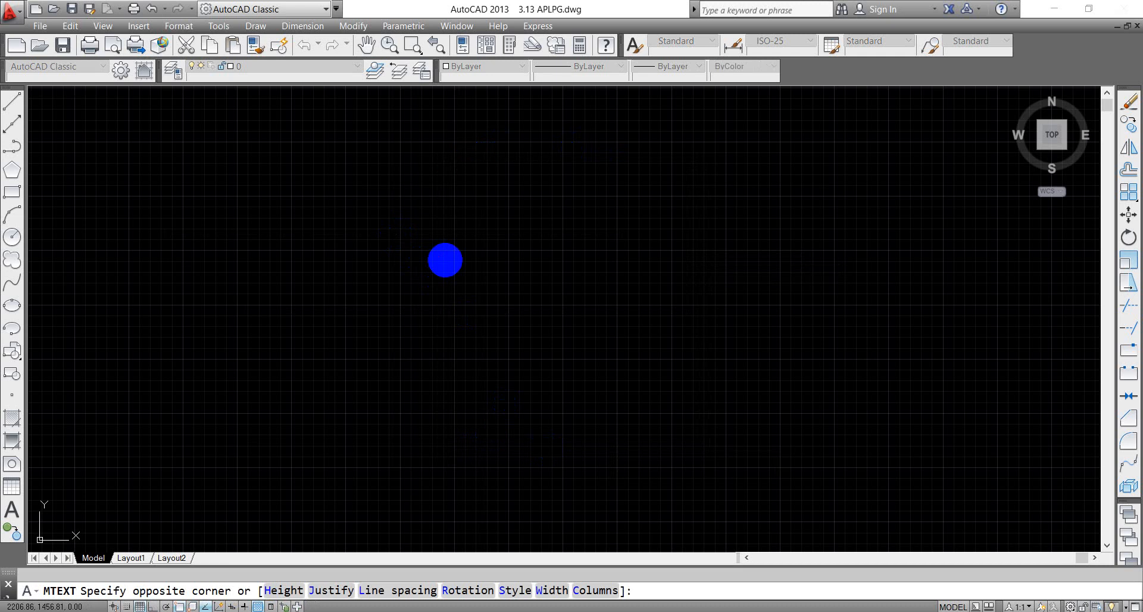
{"action": "left_click", "coordinate": [446, 263]}
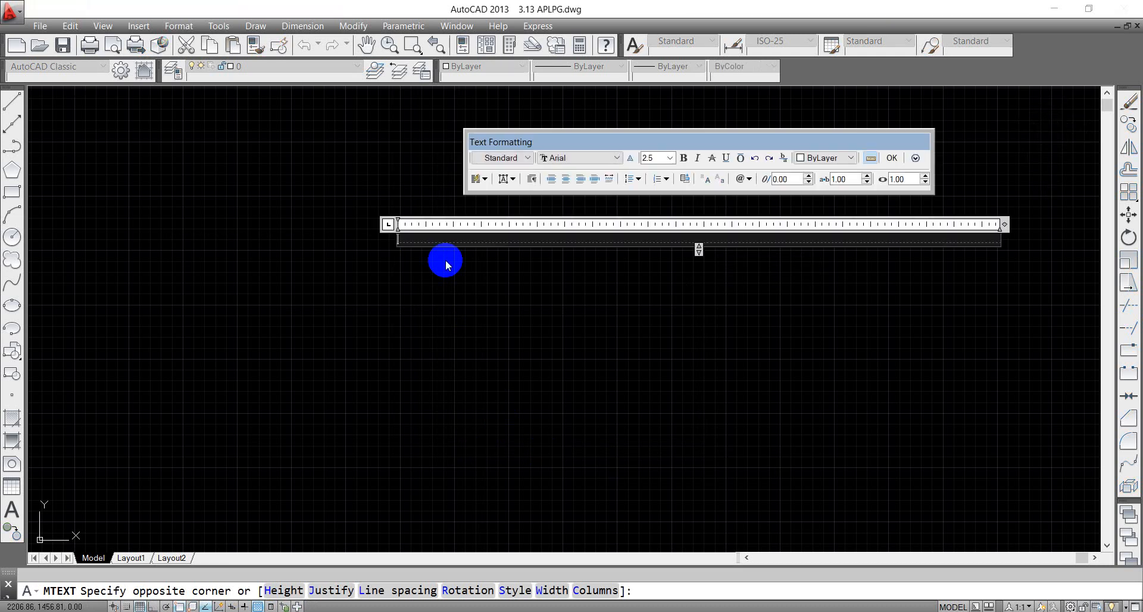
{"action": "type", "text": "Mengat"}
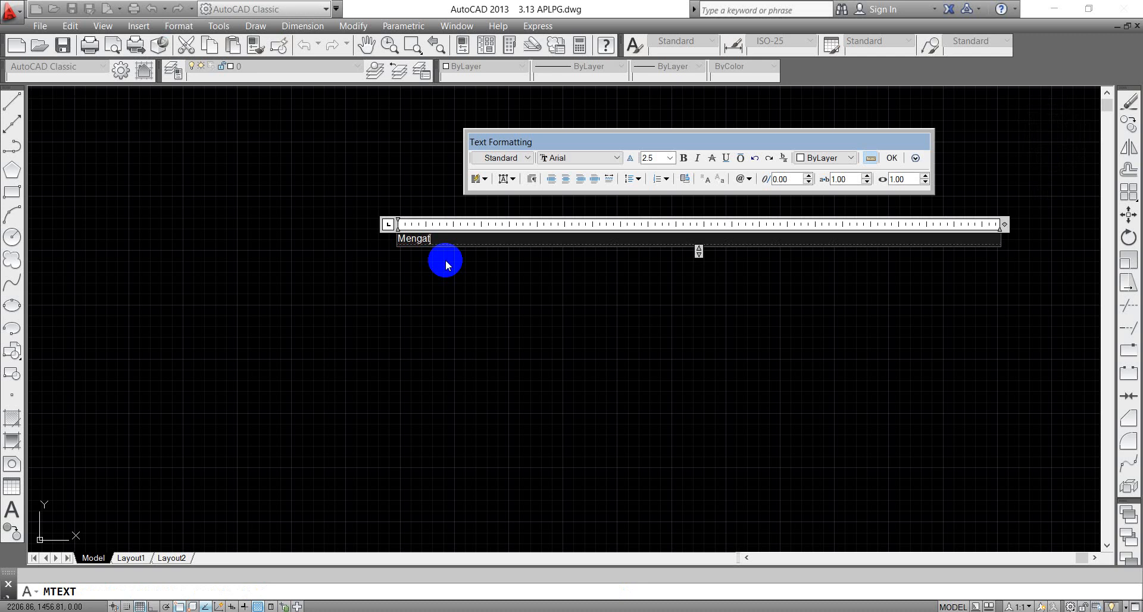
{"action": "type", "text": "ur Unit"}
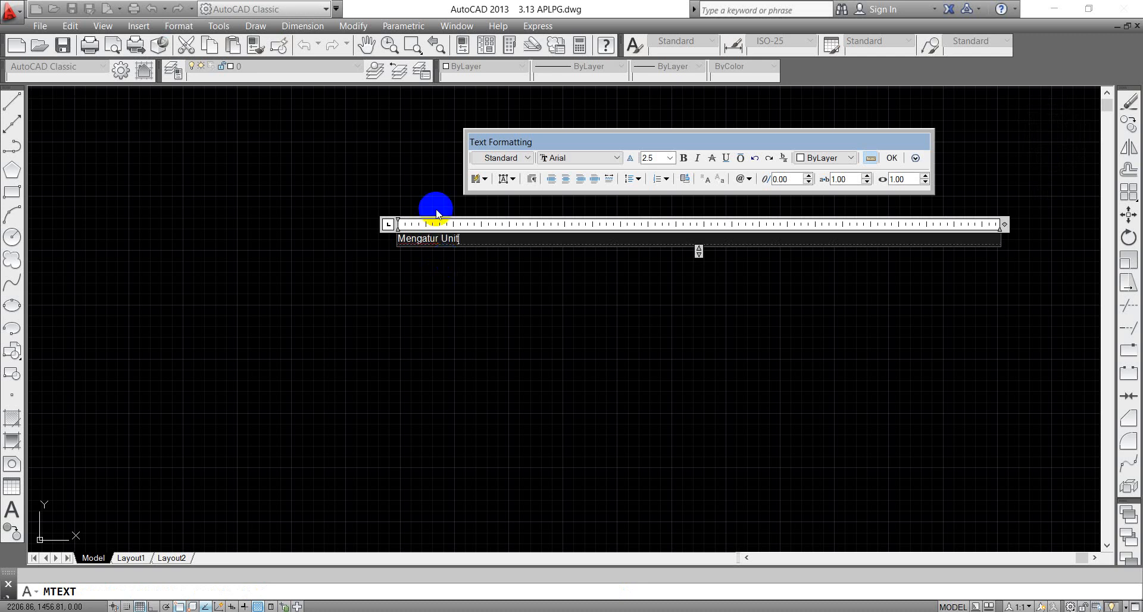
{"action": "left_click", "coordinate": [397, 238]}
{"action": "type", "text": "1."}
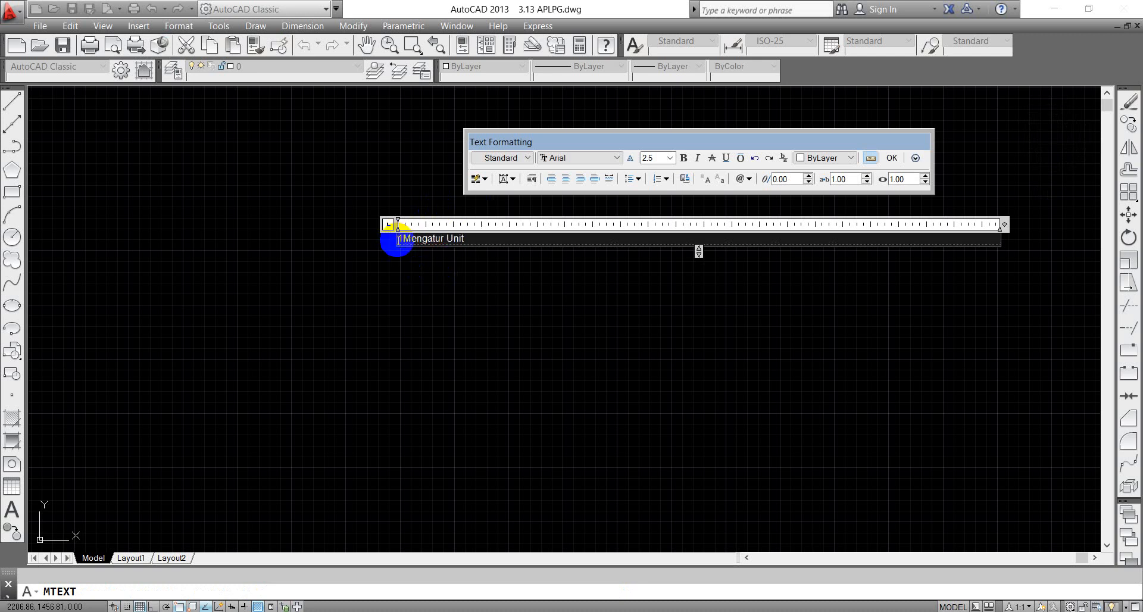
Step: Set the height of the whole "1. Mengatur Unit" text to 500 and finish editing it
{"action": "key", "text": "ctrl+a"}
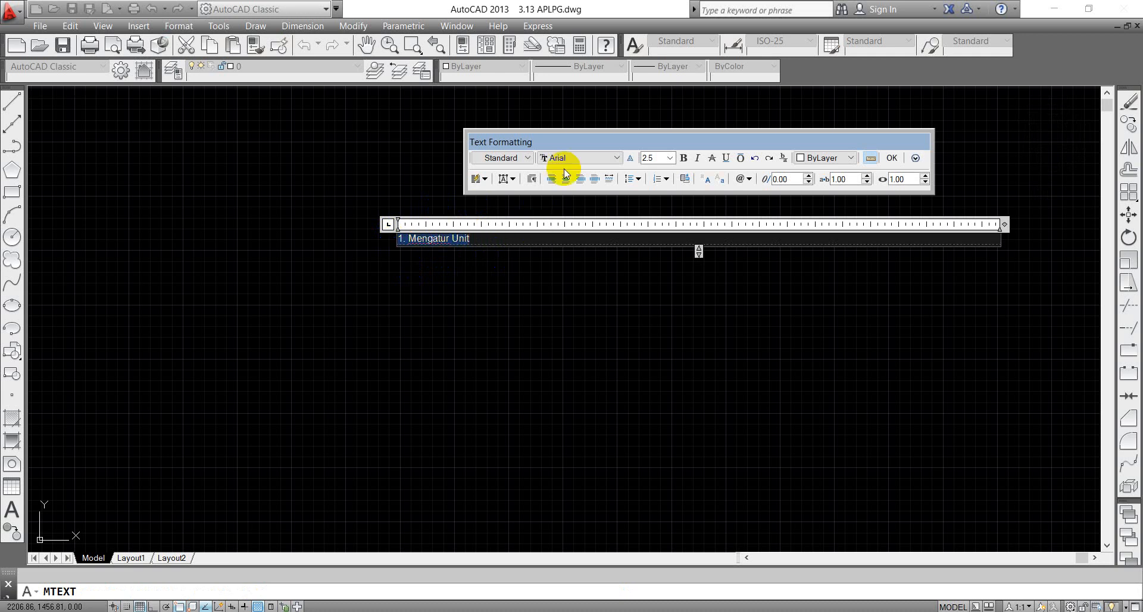
{"action": "left_click", "coordinate": [653, 158]}
{"action": "type", "text": "500"}
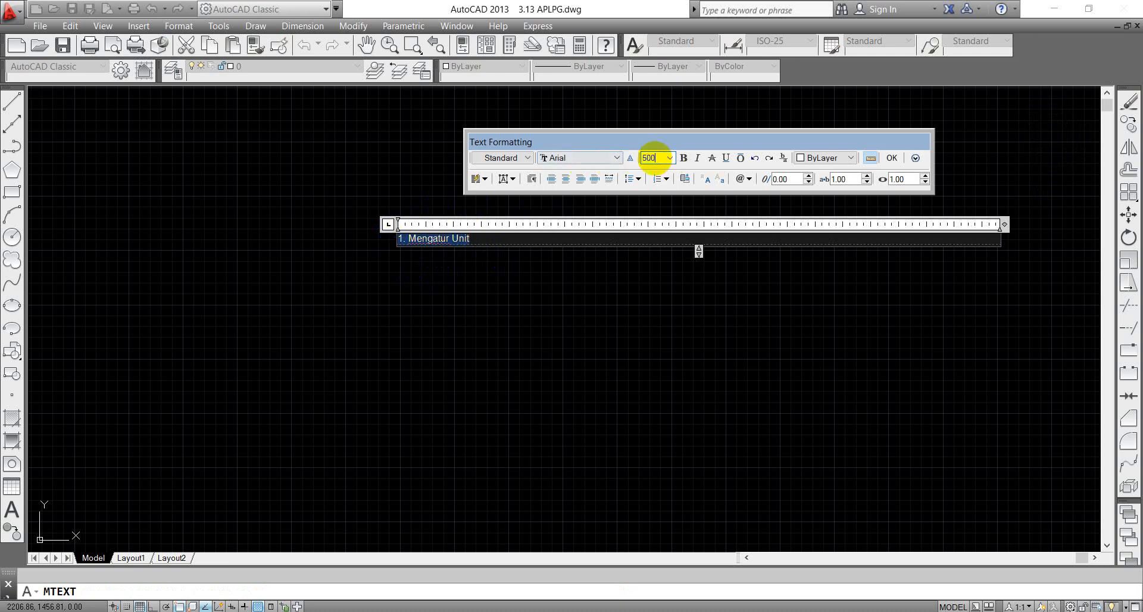
{"action": "key", "text": "Return"}
{"action": "left_click", "coordinate": [360, 188]}
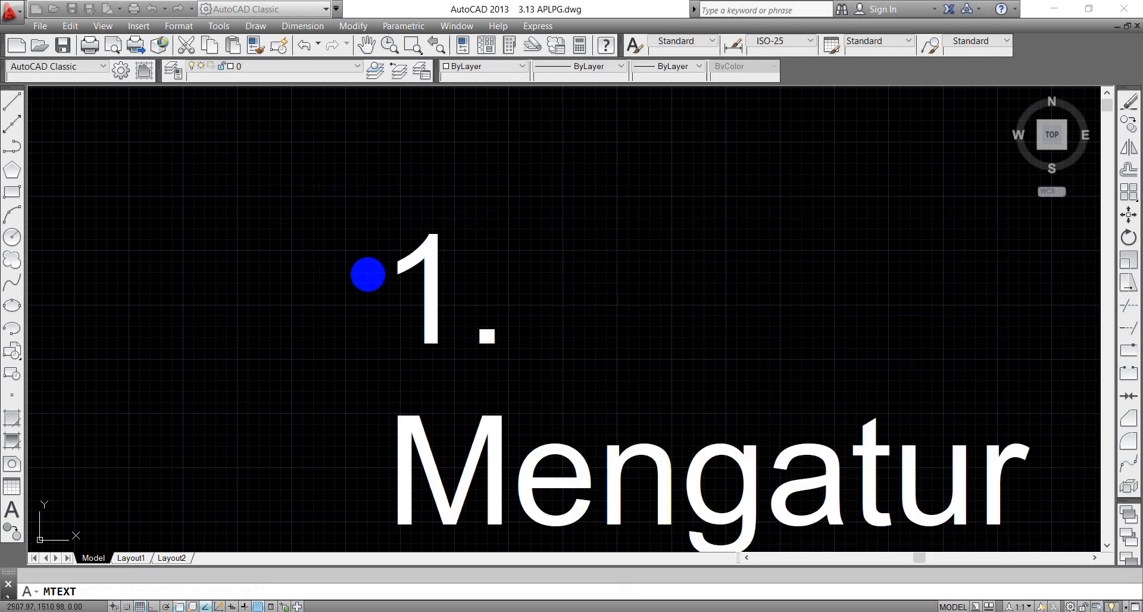
Step: Reopen the multiline text for editing and widen its text box so the heading fits on one line
{"action": "scroll", "coordinate": [544, 390], "scroll_direction": "down", "scroll_amount": 6}
{"action": "left_click", "coordinate": [455, 315]}
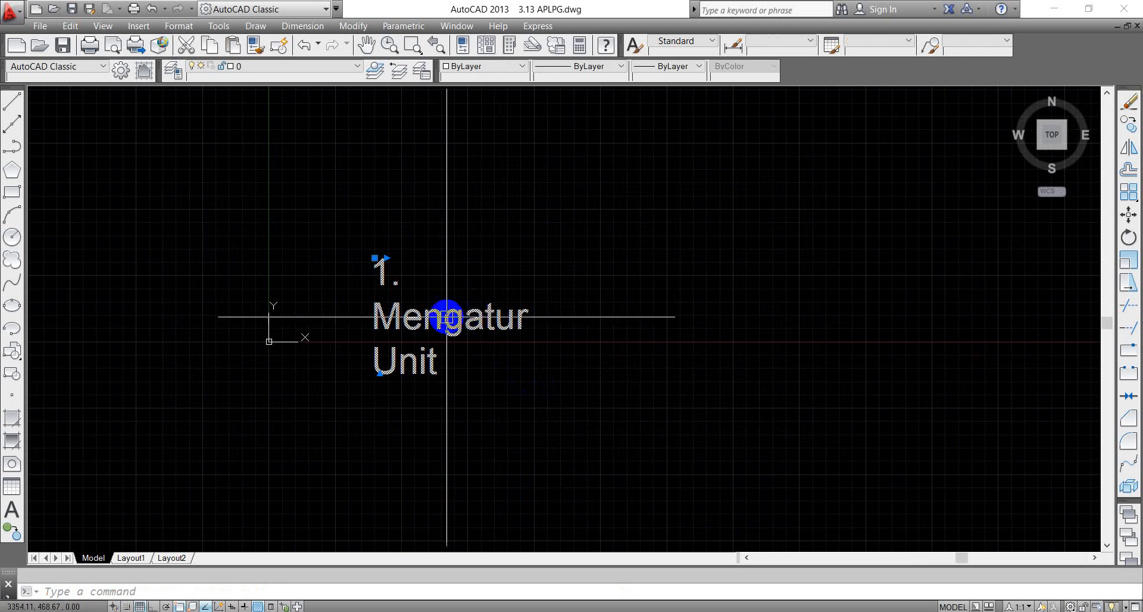
{"action": "type", "text": "ed"}
{"action": "key", "text": "Return"}
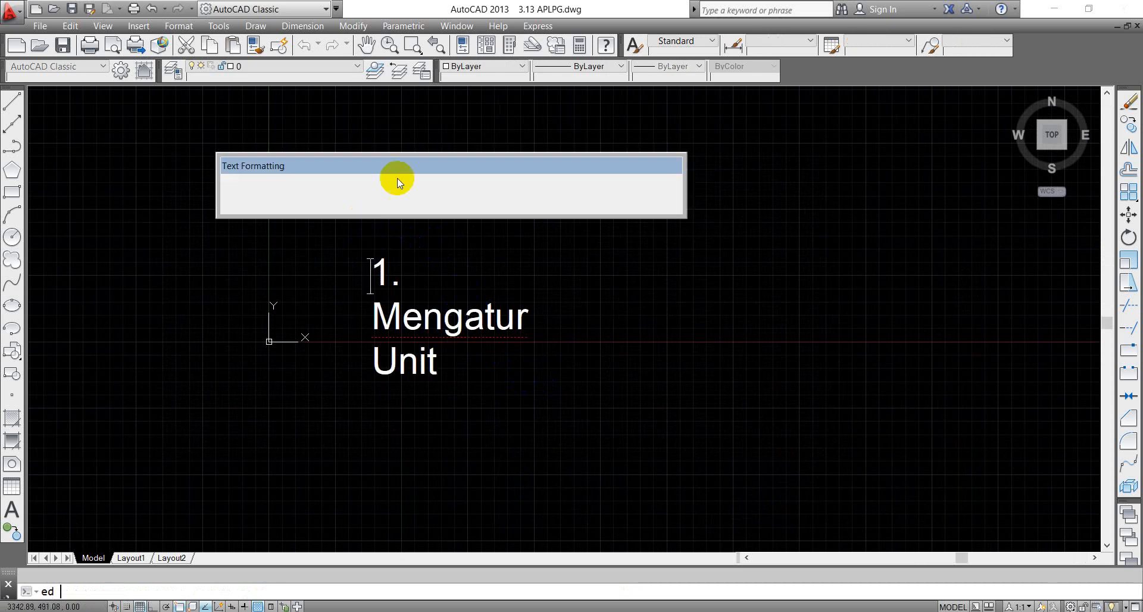
{"action": "left_click_drag", "start_coordinate": [386, 247], "coordinate": [664, 247]}
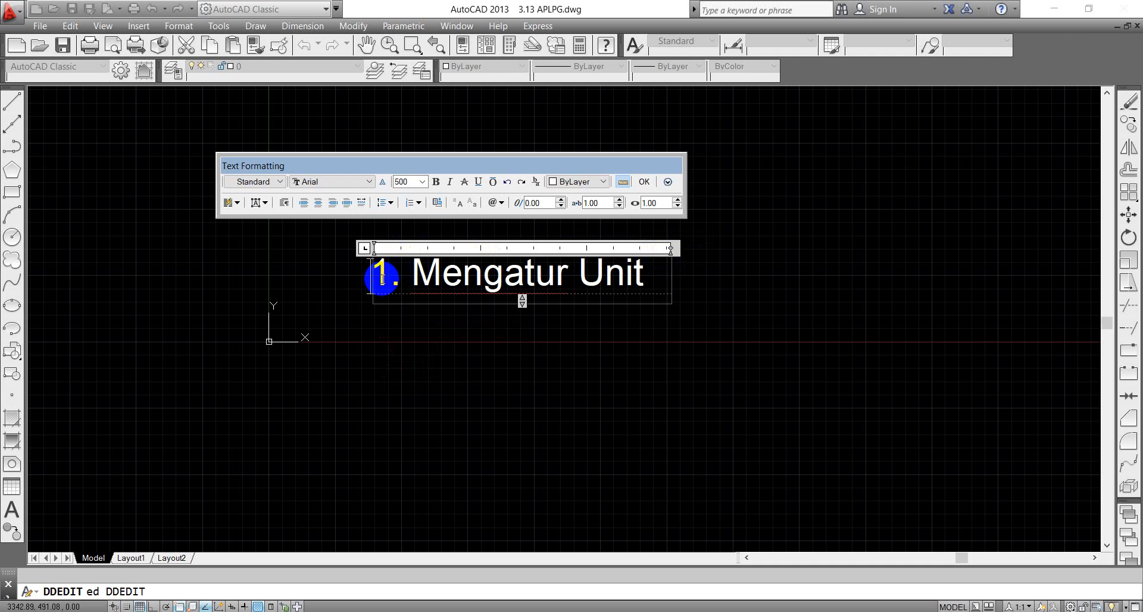
Step: Insert "Menyimpan file" as item 1 and move "Mengatur Unit" to a new line numbered 2
{"action": "left_click", "coordinate": [409, 280]}
{"action": "type", "text": "Menyimpan fil"}
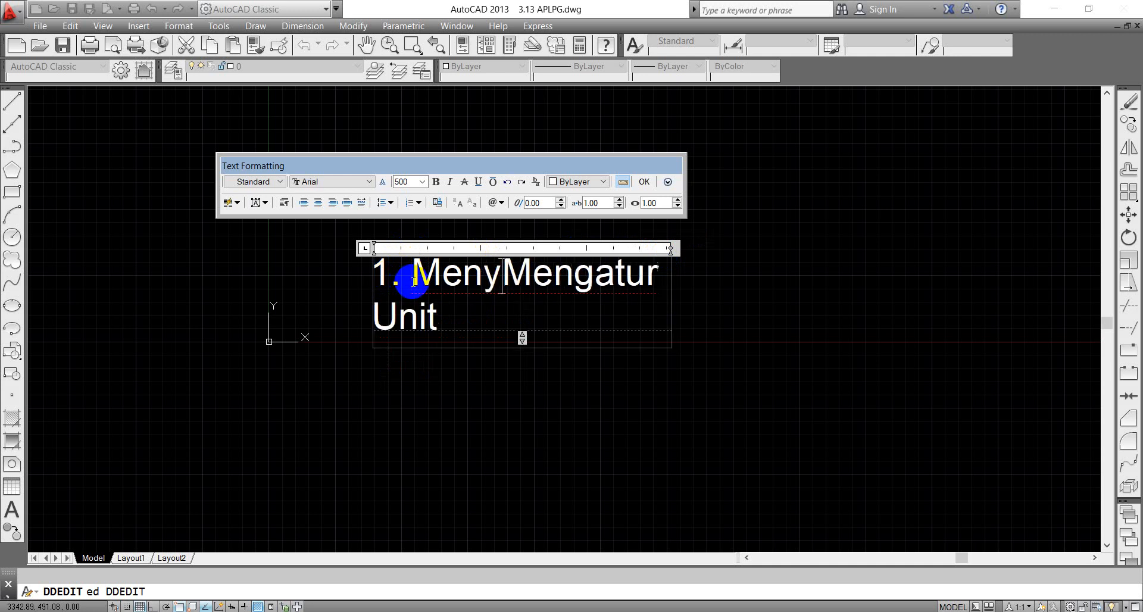
{"action": "type", "text": "e"}
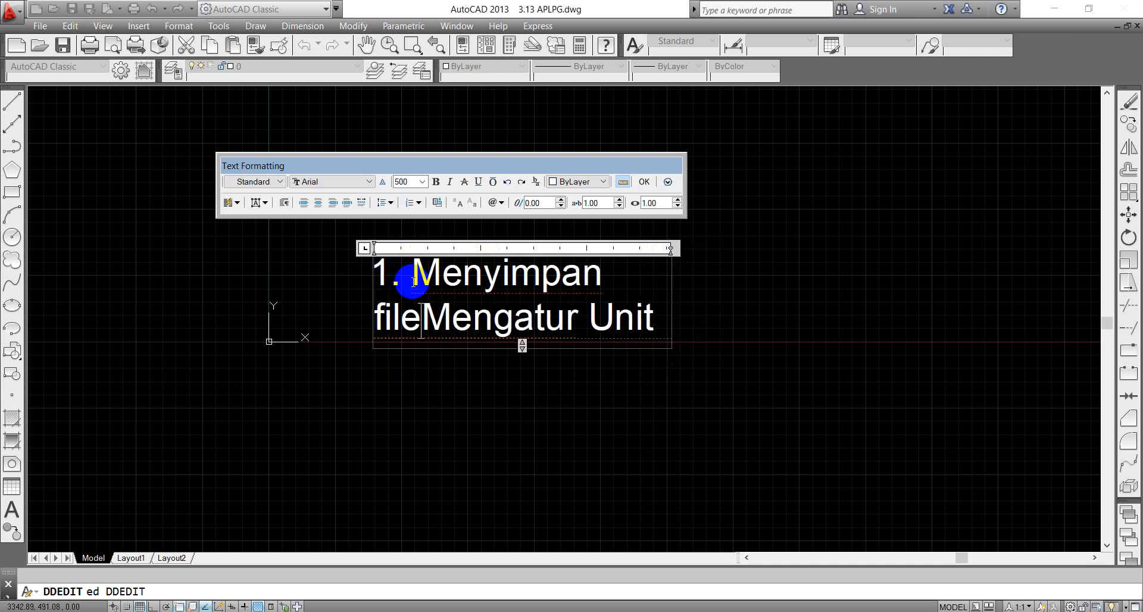
{"action": "key", "text": "Return"}
{"action": "type", "text": "2."}
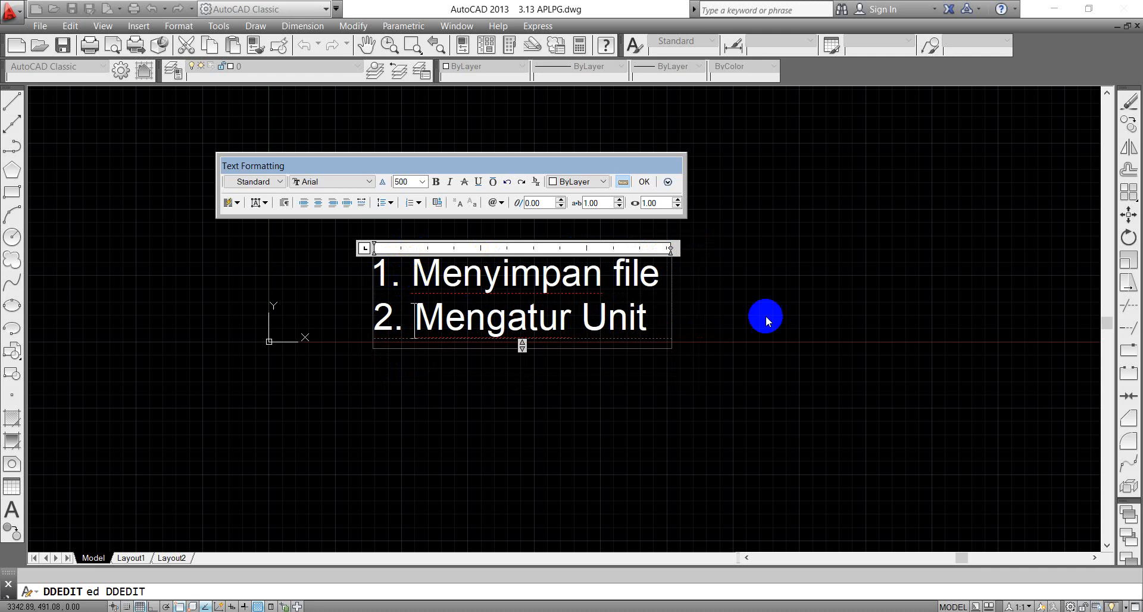
Step: Add the third line "3. Mengatur layer" to the list and finish editing the text
{"action": "left_click", "coordinate": [663, 318]}
{"action": "key", "text": "Return"}
{"action": "type", "text": "3"}
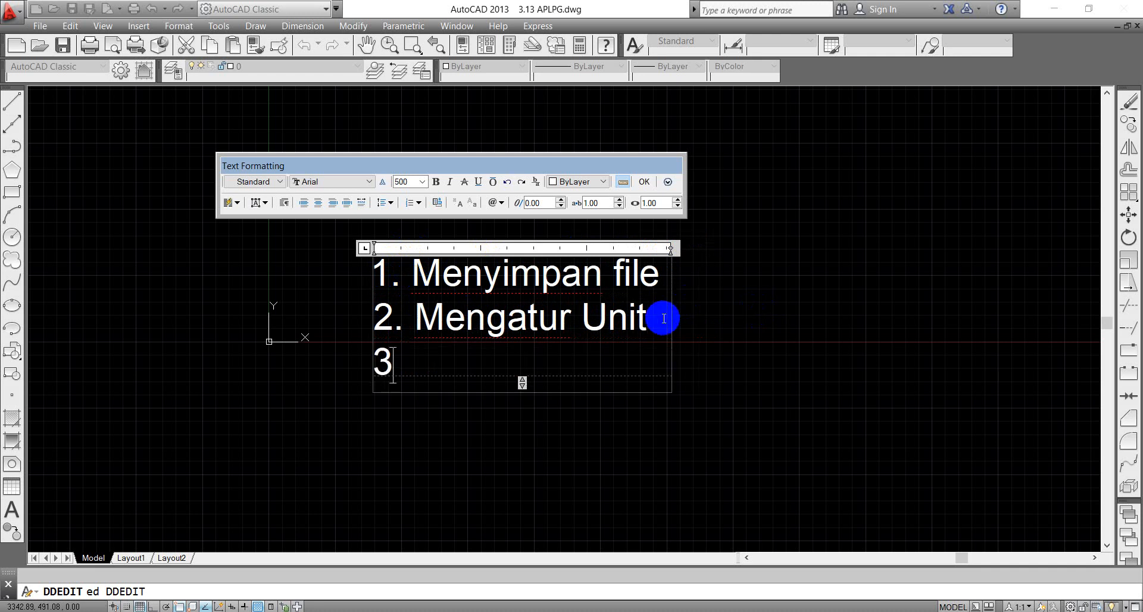
{"action": "type", "text": ". Mengatur layer"}
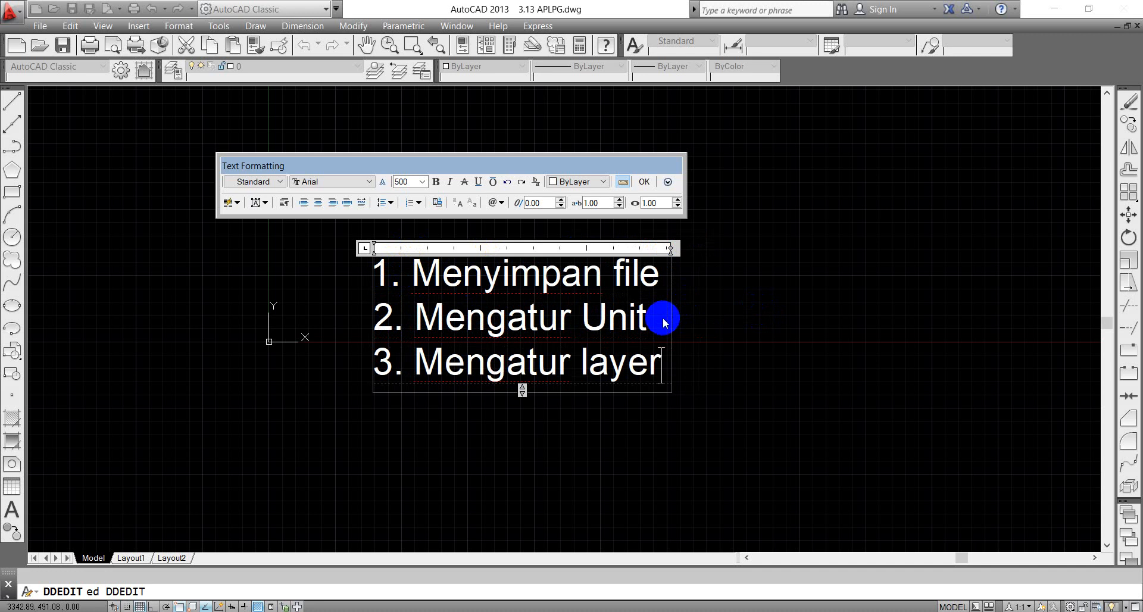
{"action": "left_click", "coordinate": [872, 262]}
{"action": "middle_click_drag", "start_coordinate": [494, 222], "coordinate": [535, 209]}
{"action": "key", "text": "Escape"}
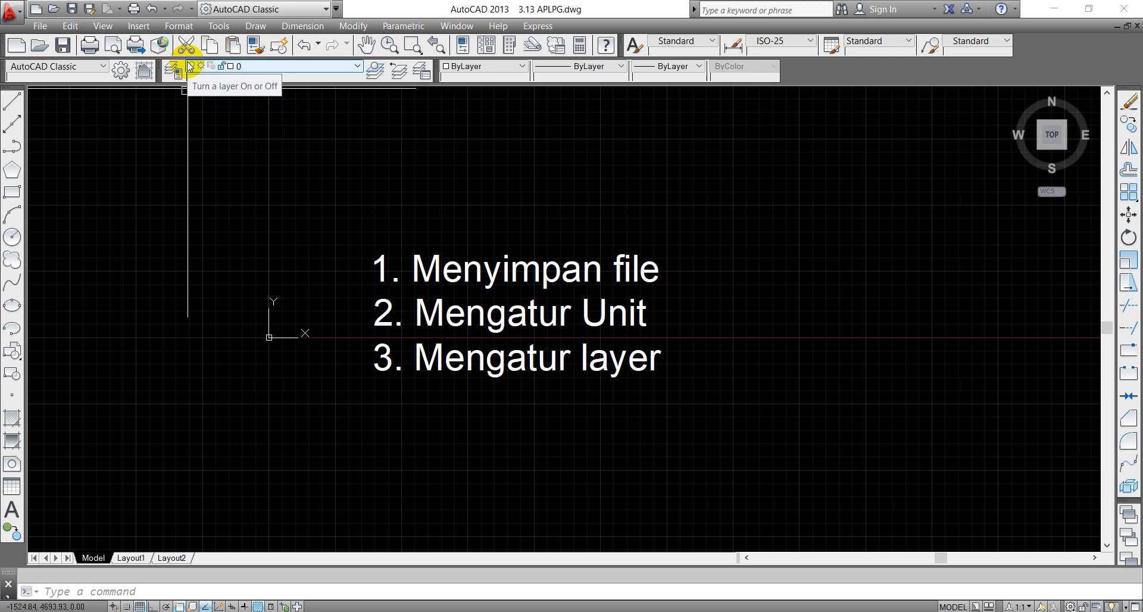
Step: Open the Layer Properties Manager with LA and create a new layer named As
{"action": "type", "text": "la"}
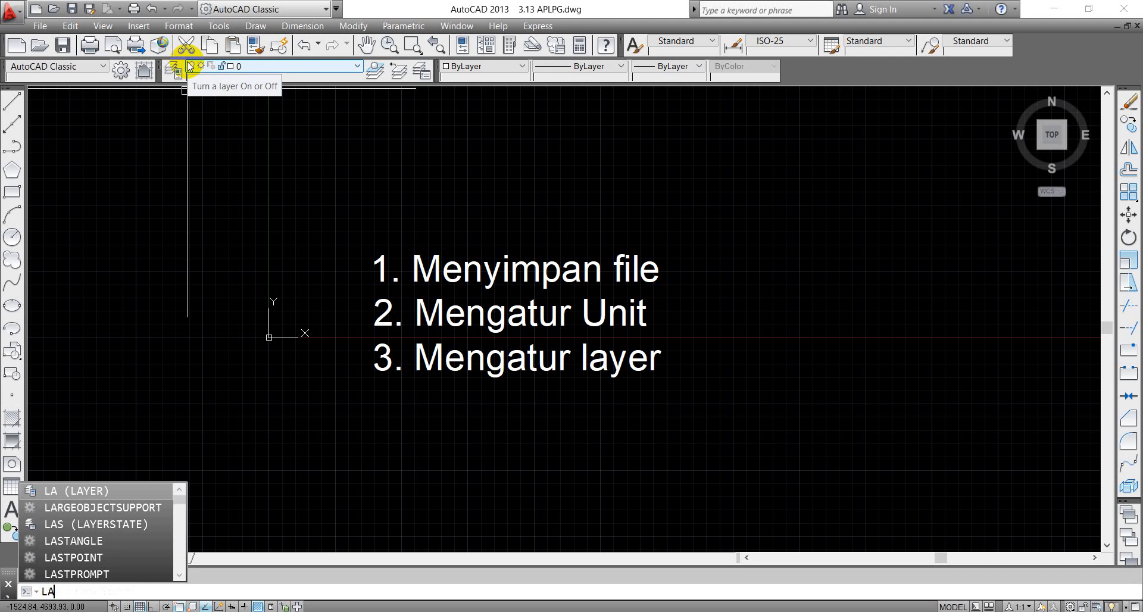
{"action": "key", "text": "Return"}
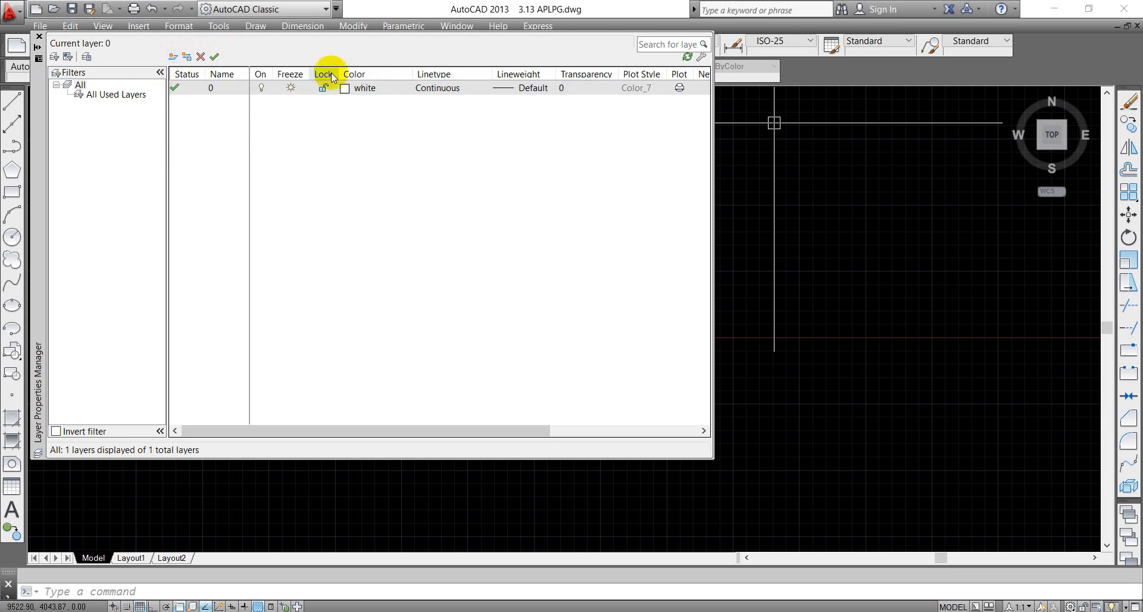
{"action": "left_click", "coordinate": [171, 57]}
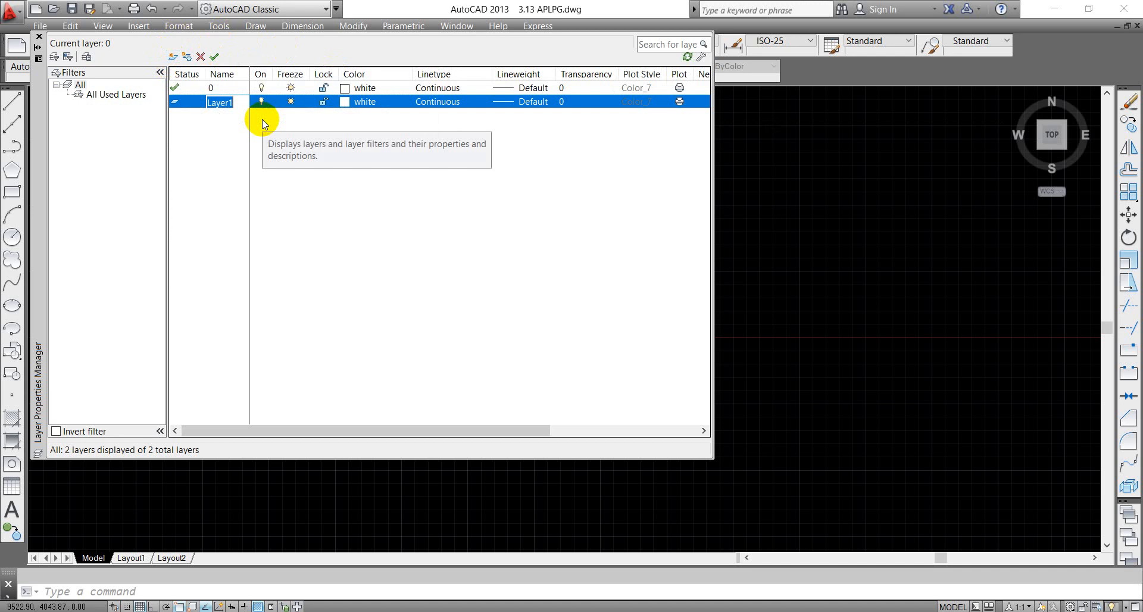
{"action": "type", "text": "As"}
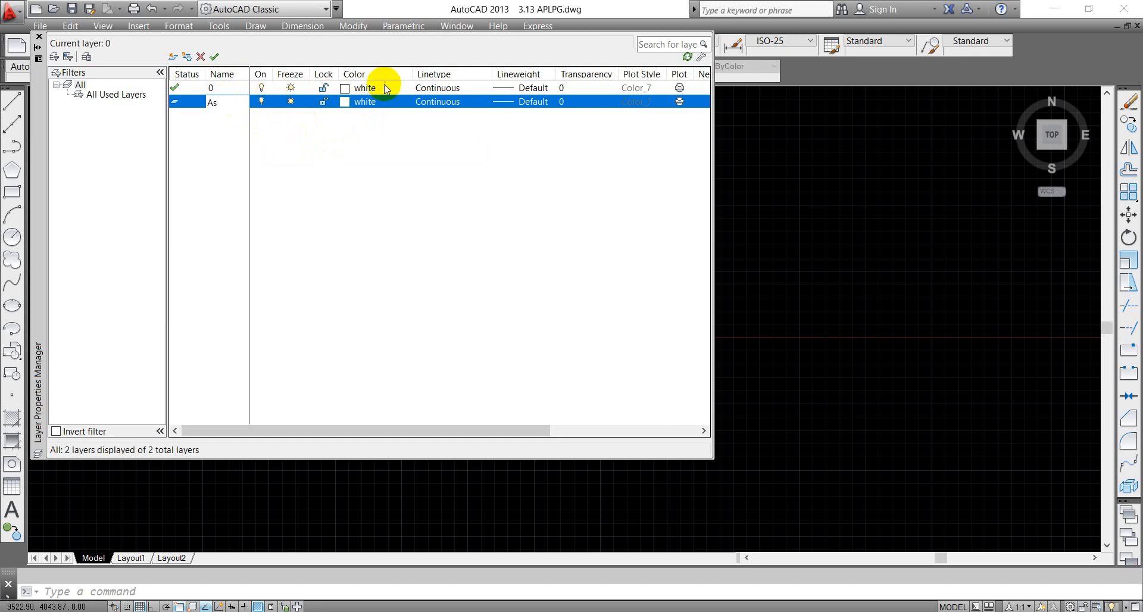
{"action": "left_click", "coordinate": [260, 102]}
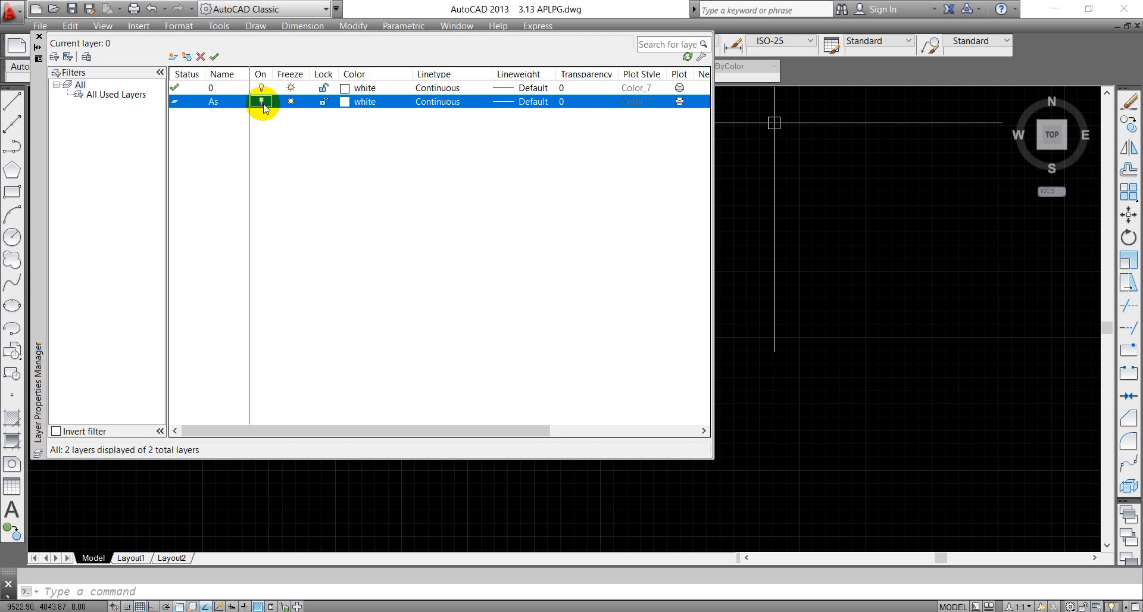
Step: Lock and unlock layer As, and keep its color set to white
{"action": "left_click", "coordinate": [324, 103]}
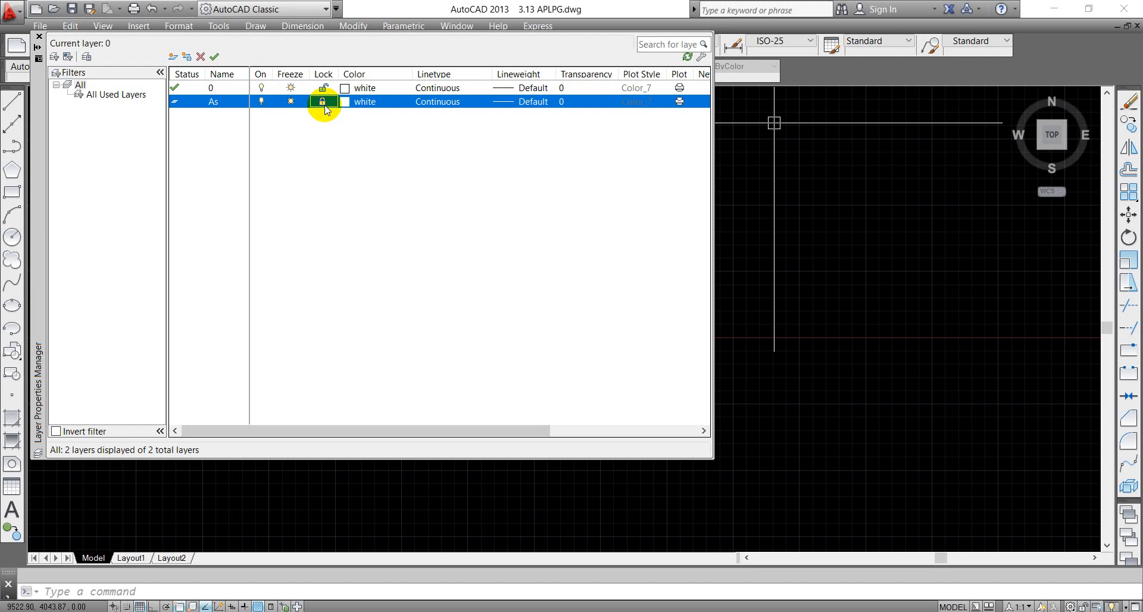
{"action": "left_click", "coordinate": [326, 108]}
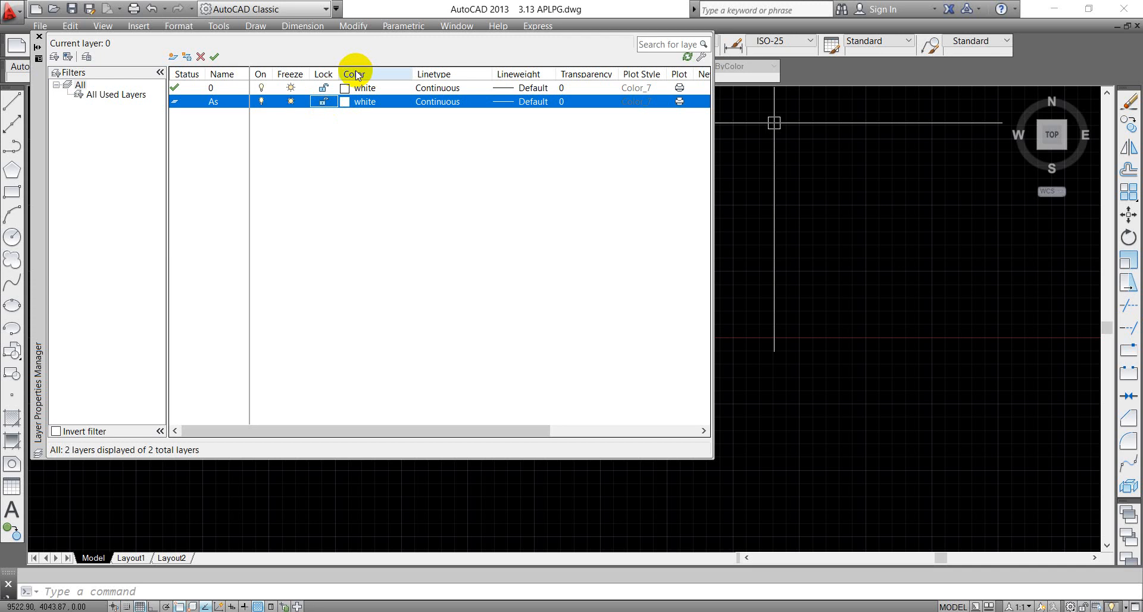
{"action": "left_click", "coordinate": [355, 105]}
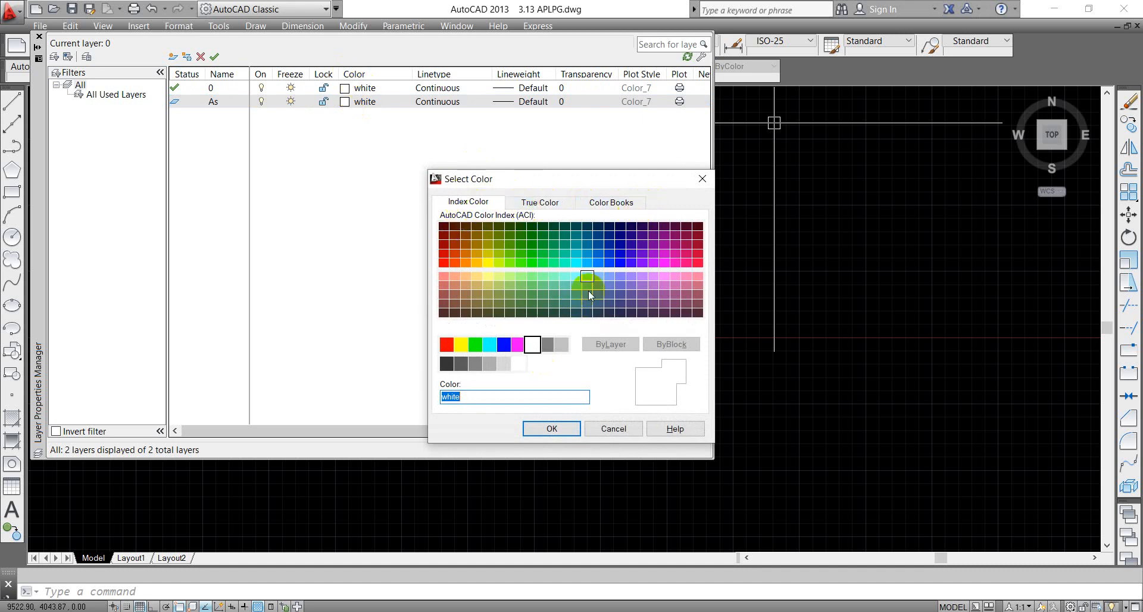
{"action": "left_click", "coordinate": [550, 428]}
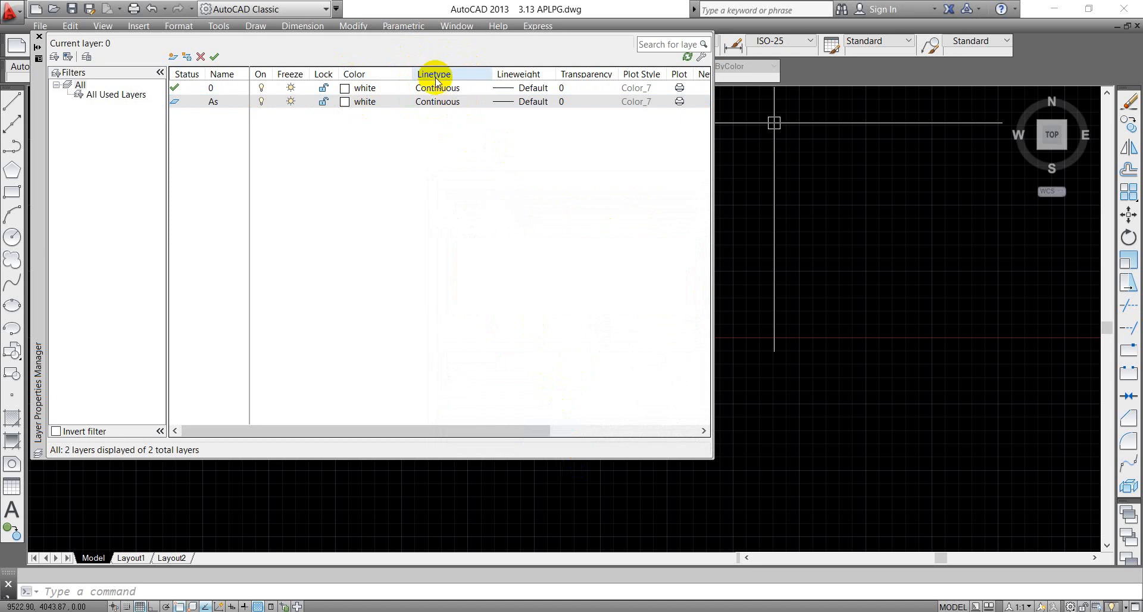
Step: Examine the linetypes available to load from acadiso.lin for layer As and keep its linetype as Continuous
{"action": "left_click", "coordinate": [439, 103]}
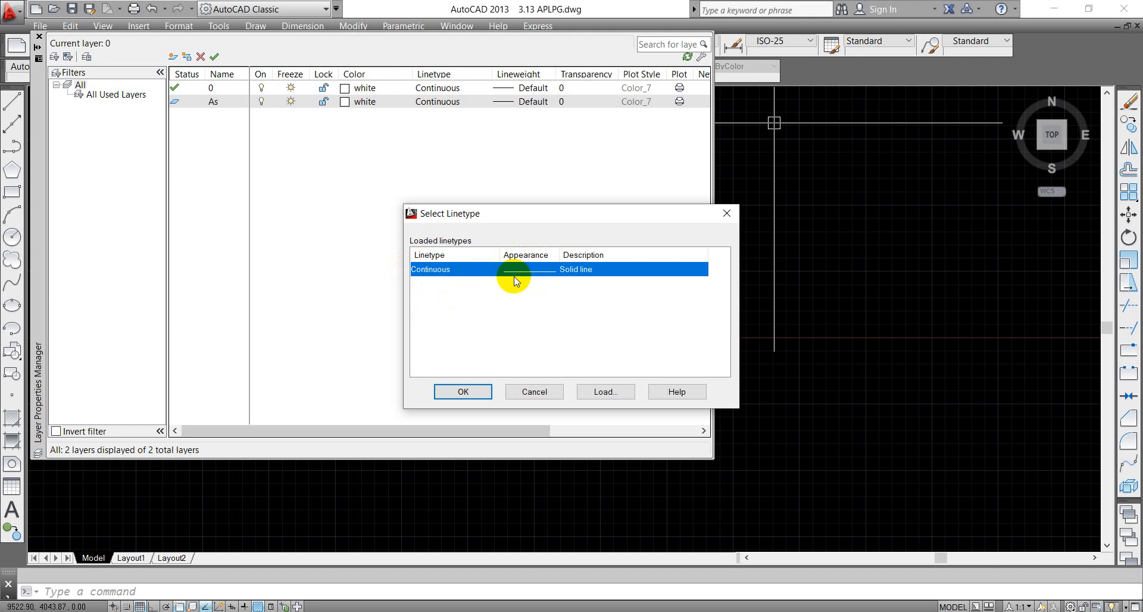
{"action": "left_click", "coordinate": [523, 325]}
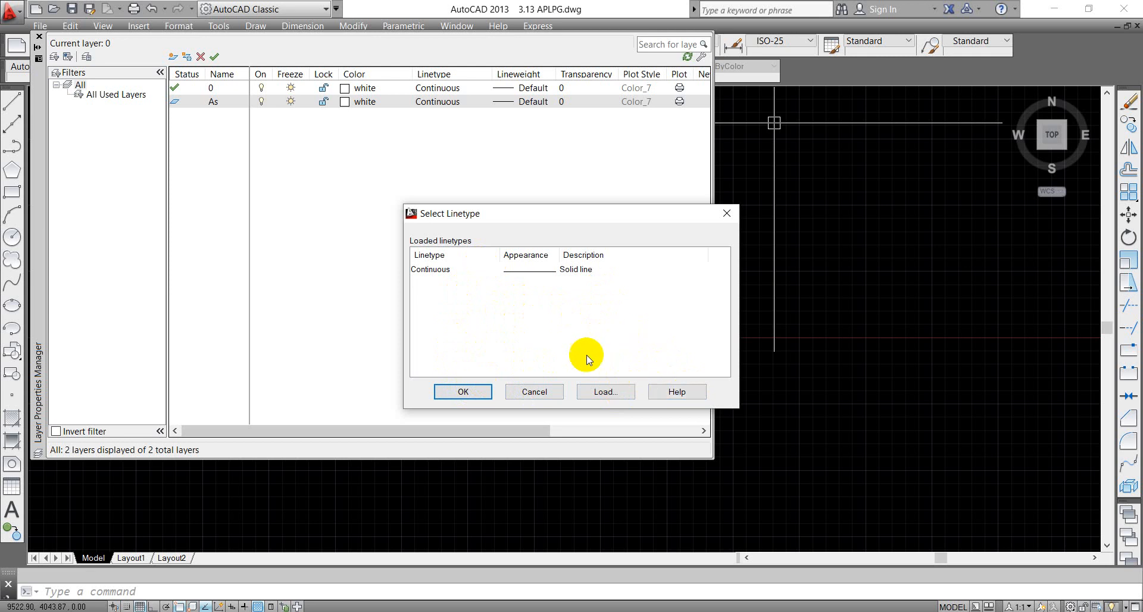
{"action": "left_click", "coordinate": [598, 390]}
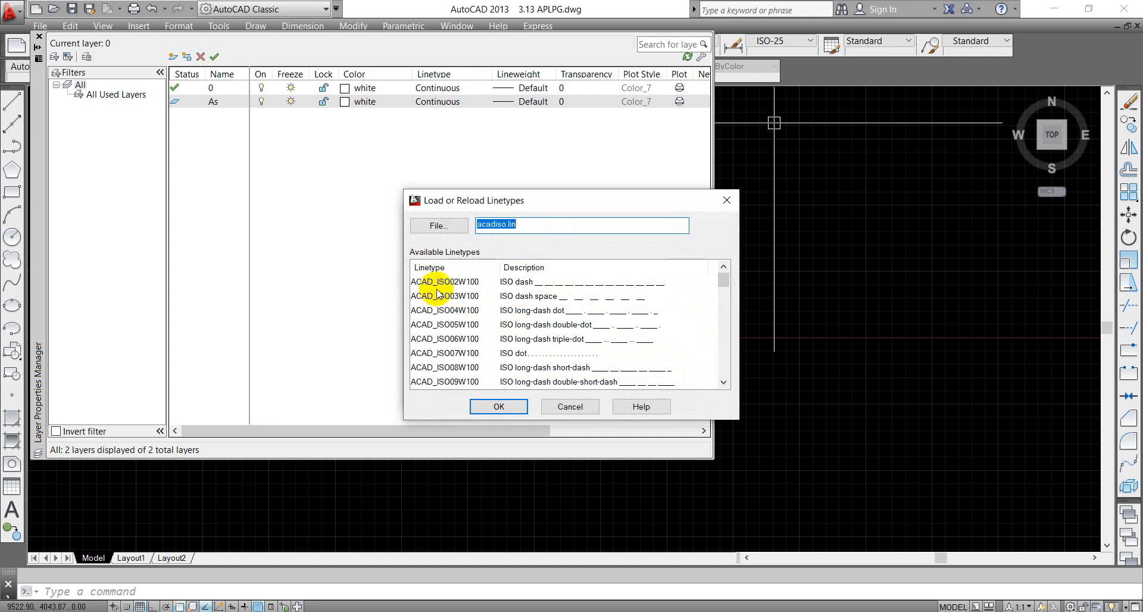
{"action": "left_click", "coordinate": [724, 282]}
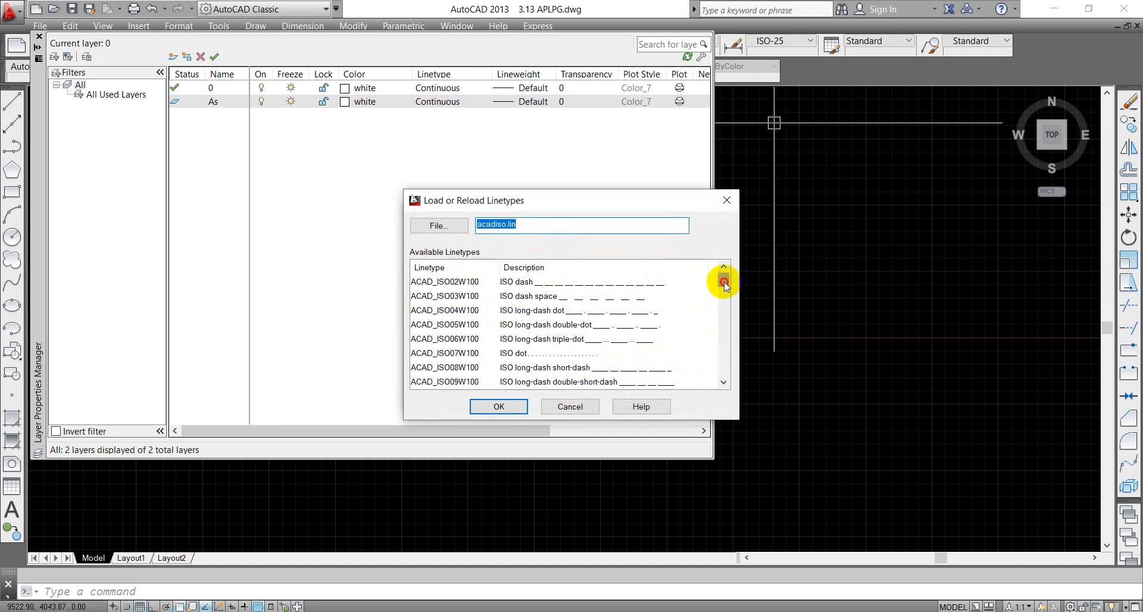
{"action": "left_click_drag", "start_coordinate": [723, 282], "coordinate": [729, 396]}
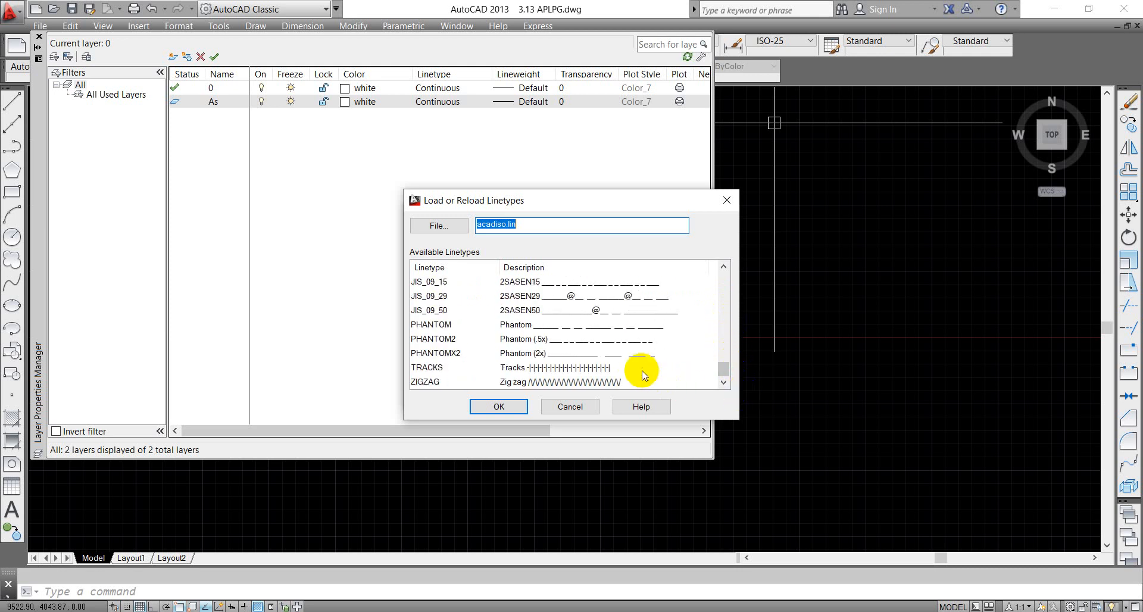
{"action": "scroll", "coordinate": [643, 374], "scroll_direction": "up", "scroll_amount": 12}
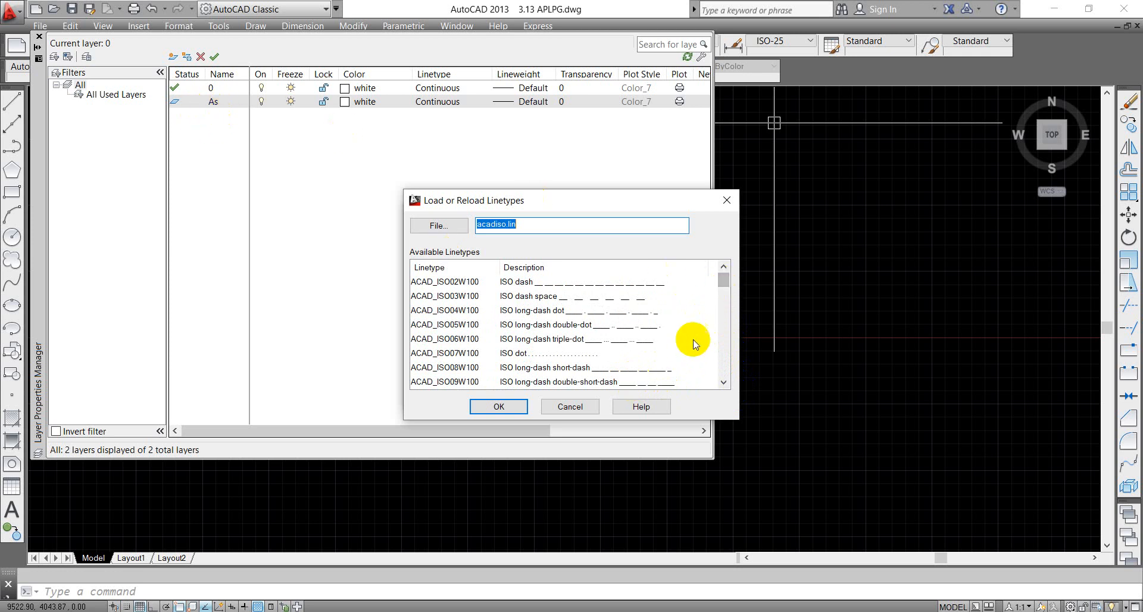
{"action": "scroll", "coordinate": [660, 333], "scroll_direction": "down", "scroll_amount": 6}
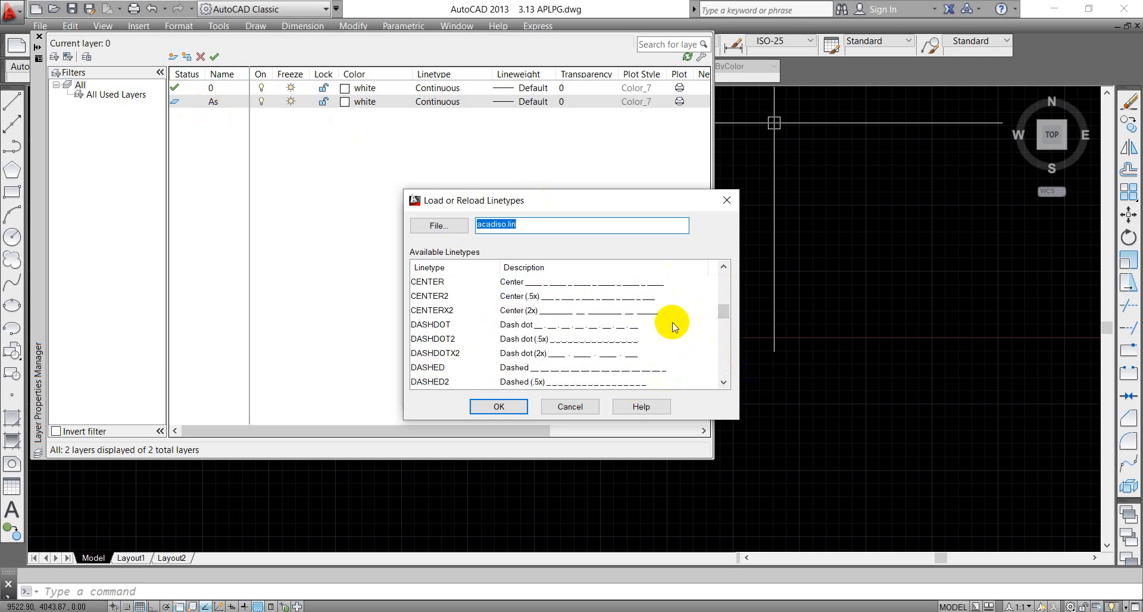
{"action": "scroll", "coordinate": [670, 324], "scroll_direction": "up", "scroll_amount": 2}
{"action": "scroll", "coordinate": [673, 327], "scroll_direction": "down", "scroll_amount": 6}
{"action": "scroll", "coordinate": [673, 326], "scroll_direction": "down", "scroll_amount": 4}
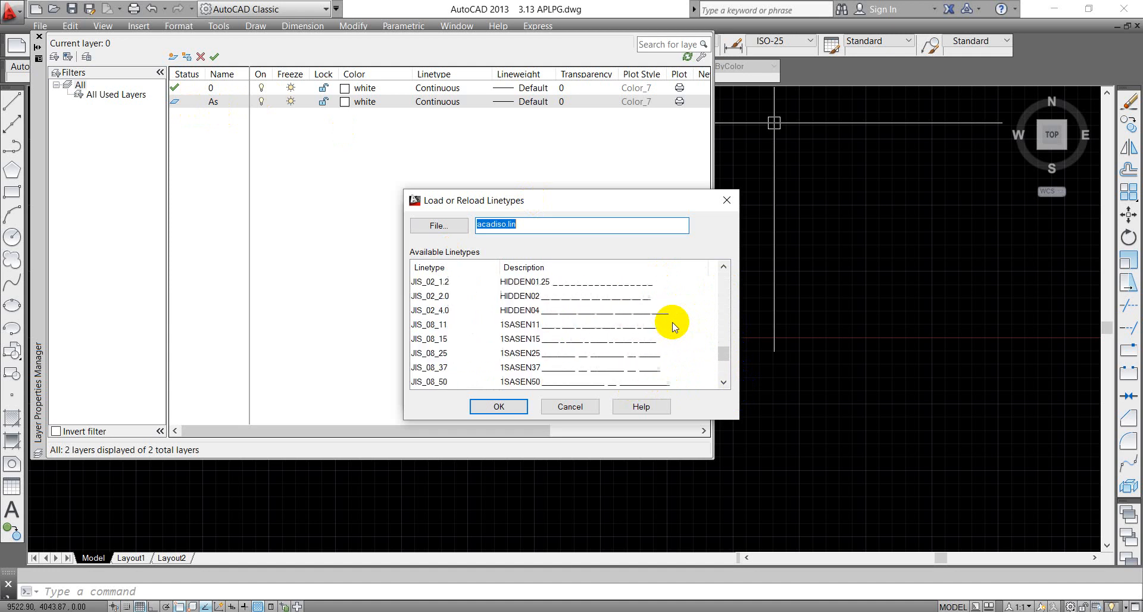
{"action": "scroll", "coordinate": [673, 327], "scroll_direction": "up", "scroll_amount": 1}
{"action": "scroll", "coordinate": [673, 327], "scroll_direction": "down", "scroll_amount": 4}
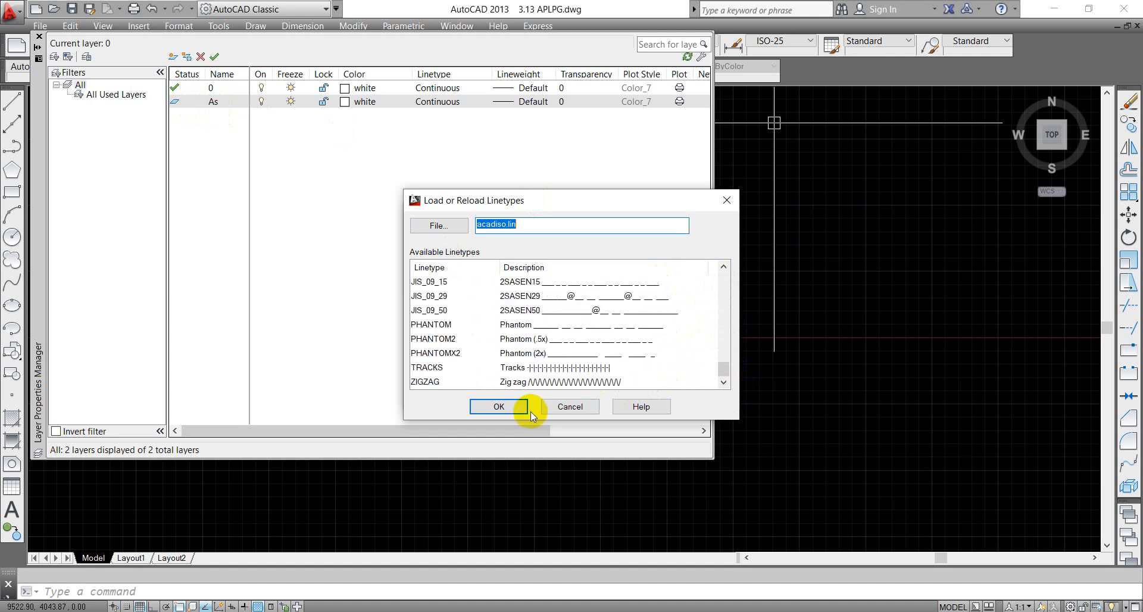
{"action": "left_click", "coordinate": [548, 407]}
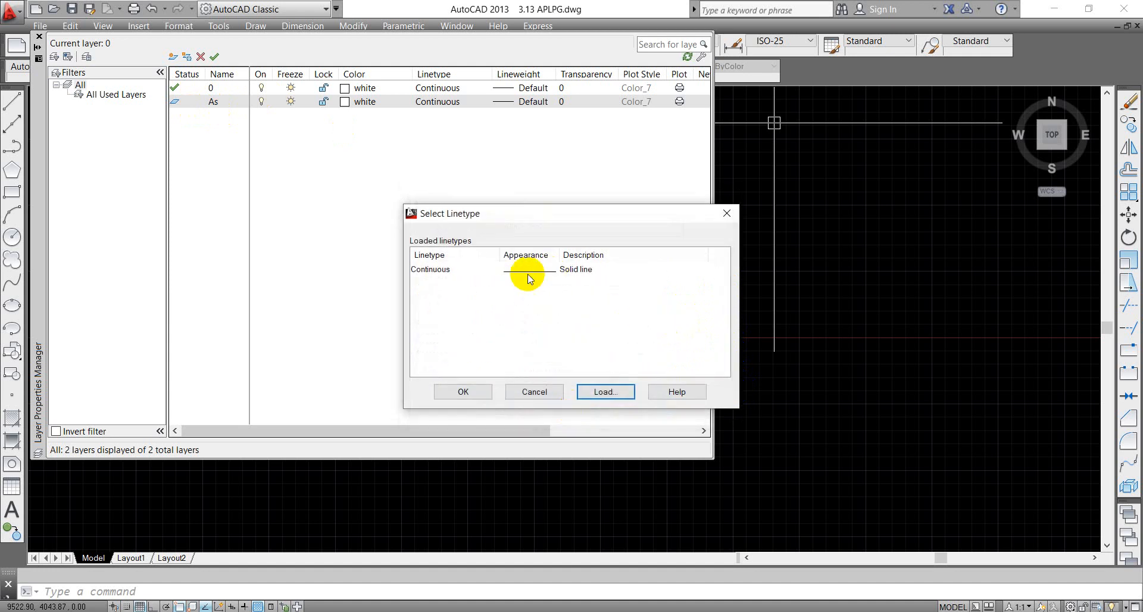
{"action": "left_click", "coordinate": [441, 276]}
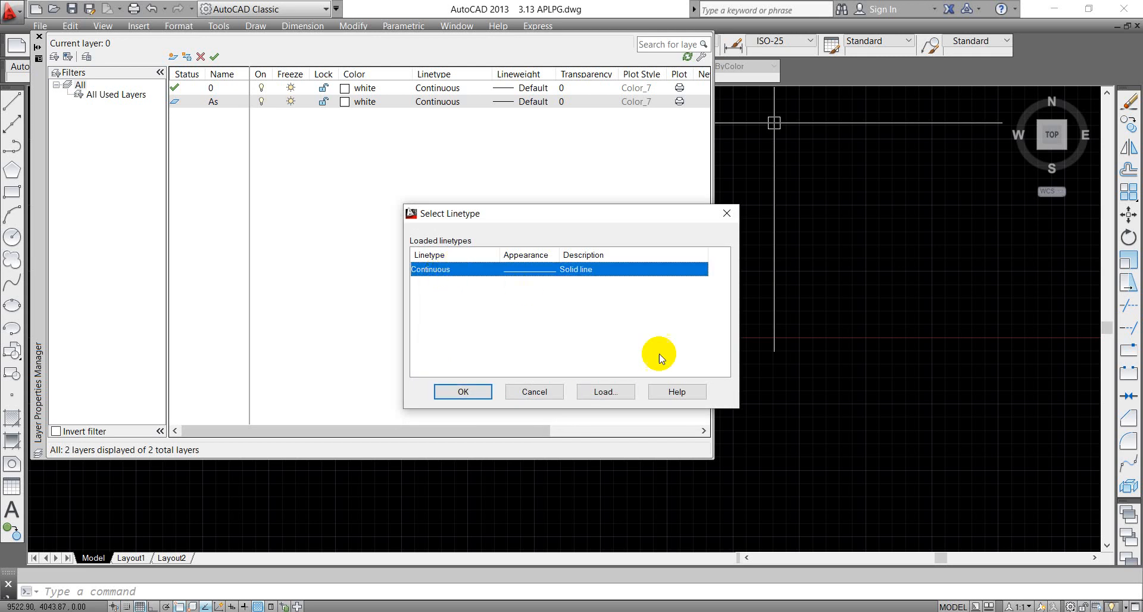
{"action": "left_click", "coordinate": [482, 392]}
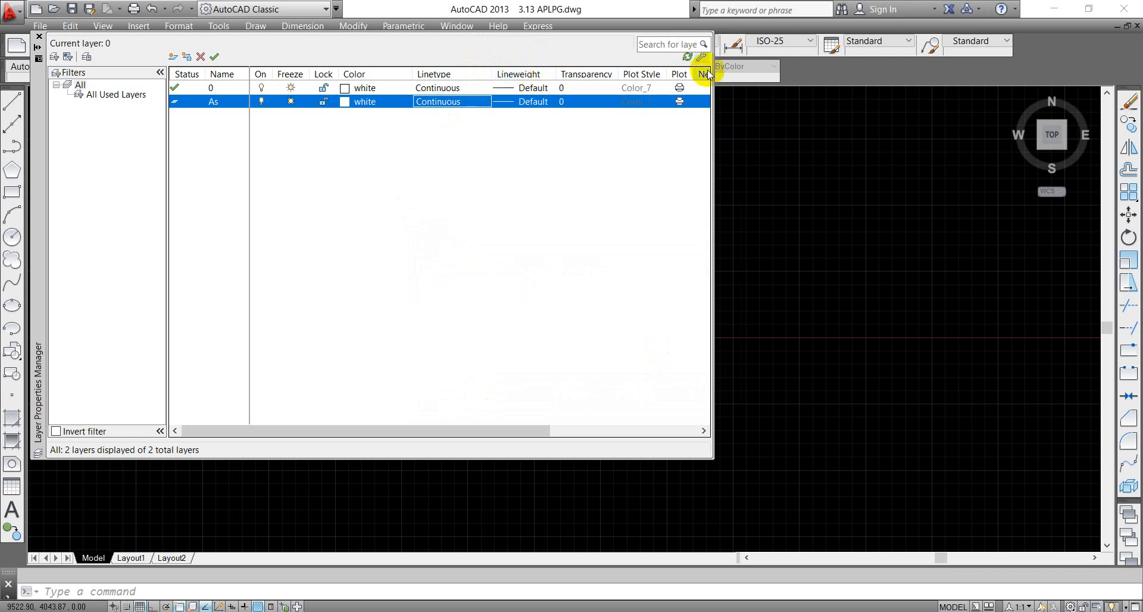
Step: Widen the layer palette to show all its columns and set the lineweight of layer As to 0.05 mm
{"action": "left_click", "coordinate": [714, 87]}
{"action": "left_click_drag", "start_coordinate": [713, 88], "coordinate": [900, 115]}
{"action": "left_click", "coordinate": [525, 103]}
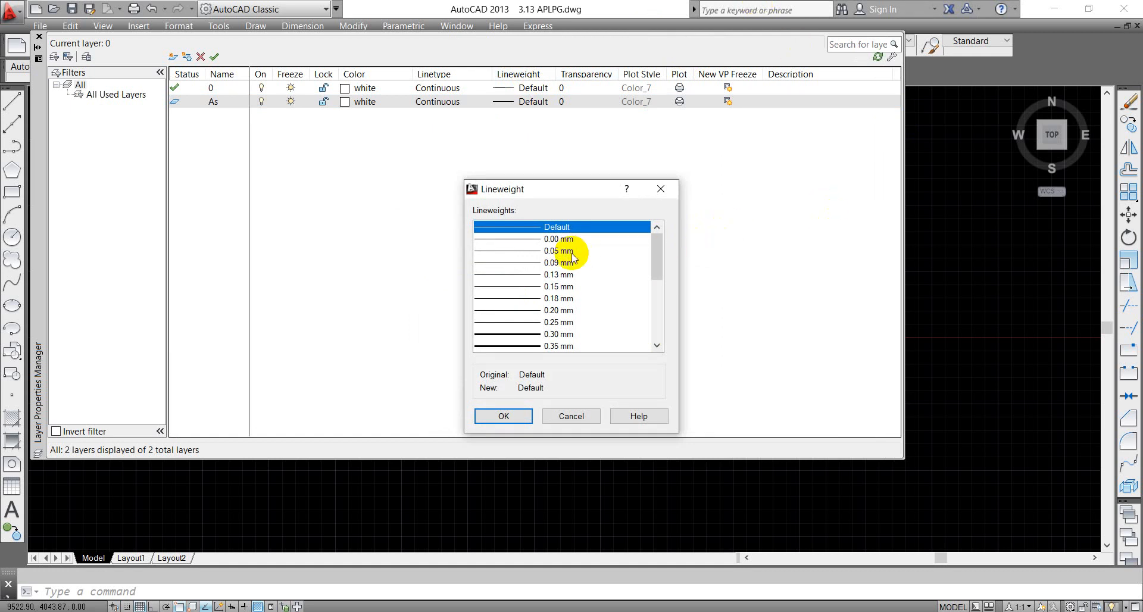
{"action": "left_click_drag", "start_coordinate": [662, 255], "coordinate": [641, 374]}
{"action": "left_click_drag", "start_coordinate": [658, 254], "coordinate": [647, 368]}
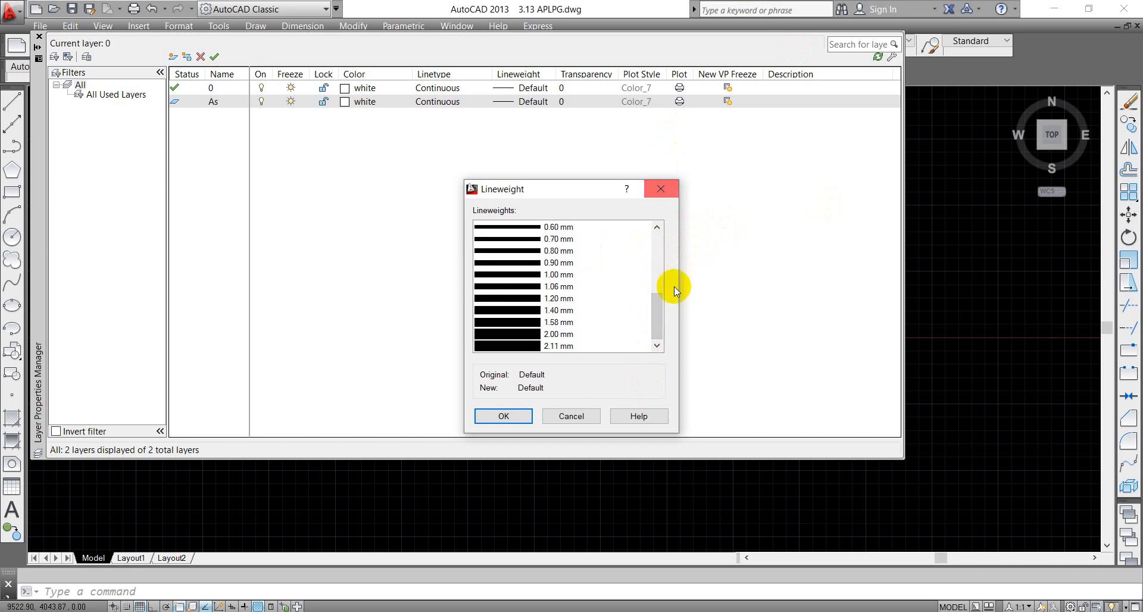
{"action": "left_click", "coordinate": [659, 317]}
{"action": "left_click_drag", "start_coordinate": [659, 317], "coordinate": [648, 227]}
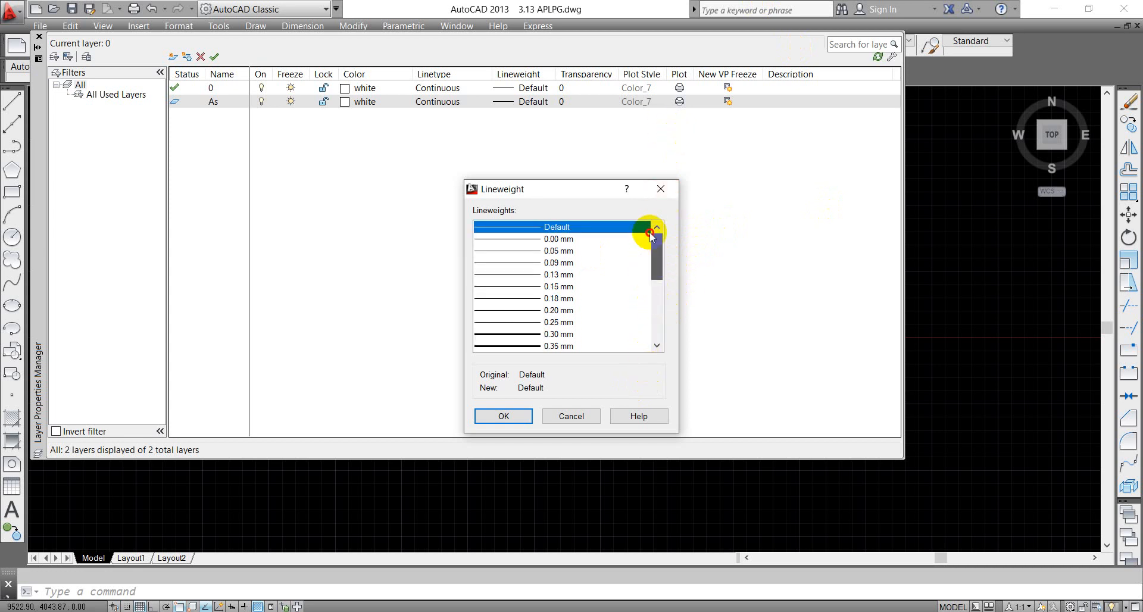
{"action": "left_click", "coordinate": [537, 252]}
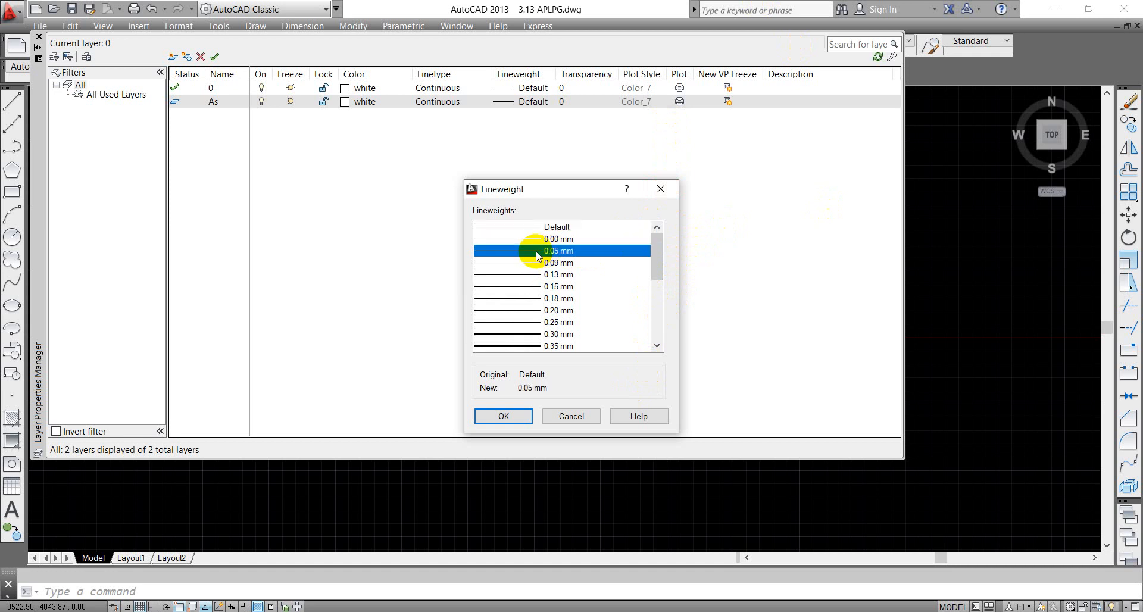
{"action": "left_click", "coordinate": [499, 416]}
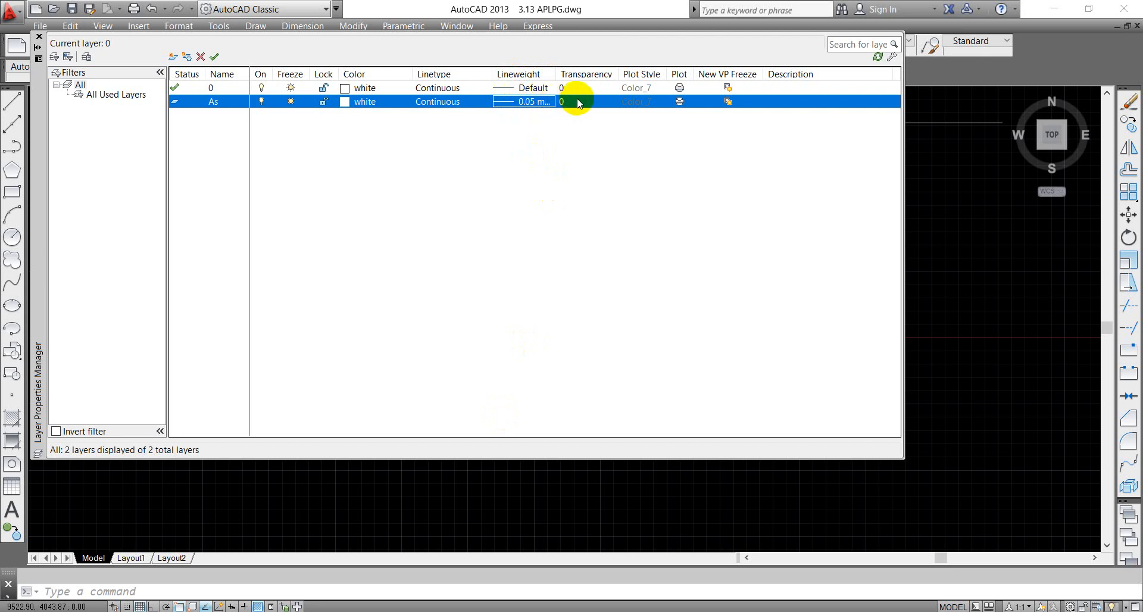
Step: Turn plotting of layer As off and back on
{"action": "left_click", "coordinate": [679, 102]}
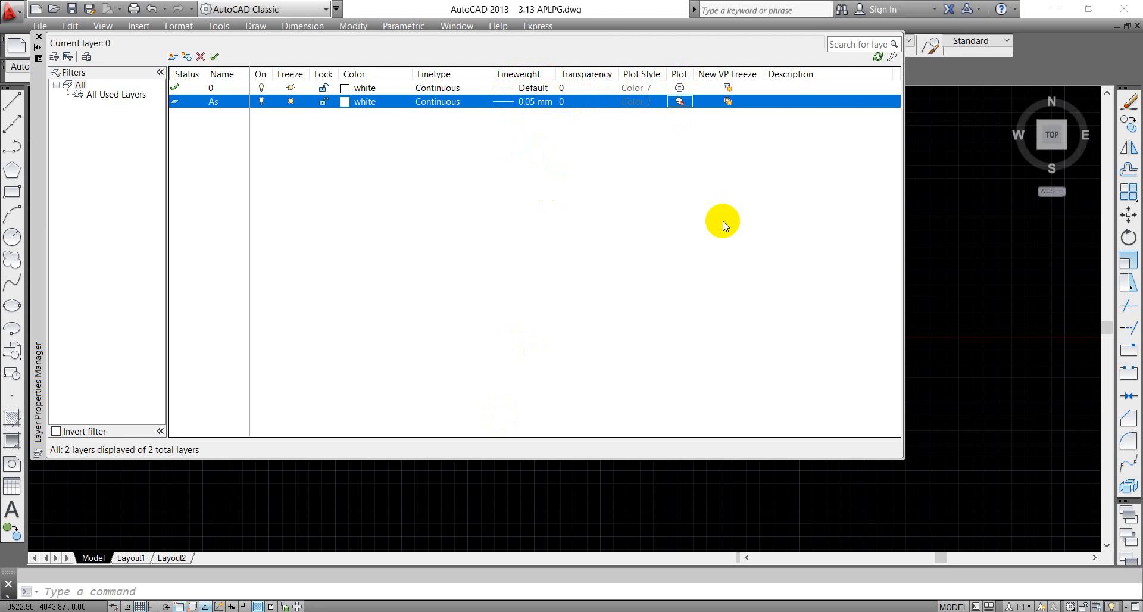
{"action": "left_click", "coordinate": [680, 103]}
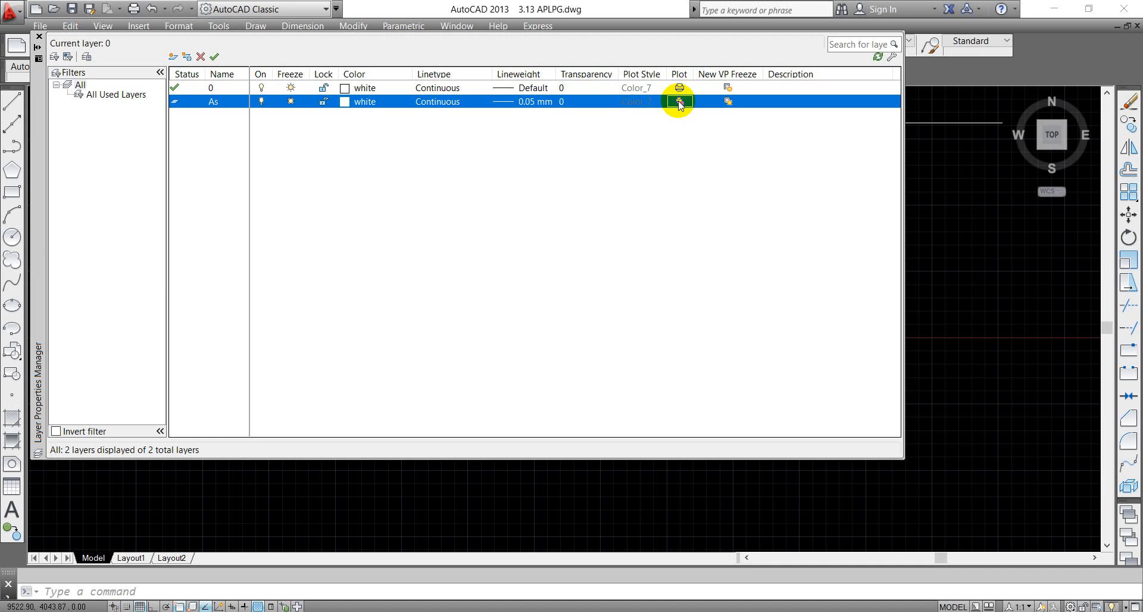
{"action": "left_click", "coordinate": [679, 102]}
{"action": "left_click", "coordinate": [685, 108]}
Step: Switch New VP Freeze and Freeze on and back off for layer As
{"action": "left_click", "coordinate": [728, 105]}
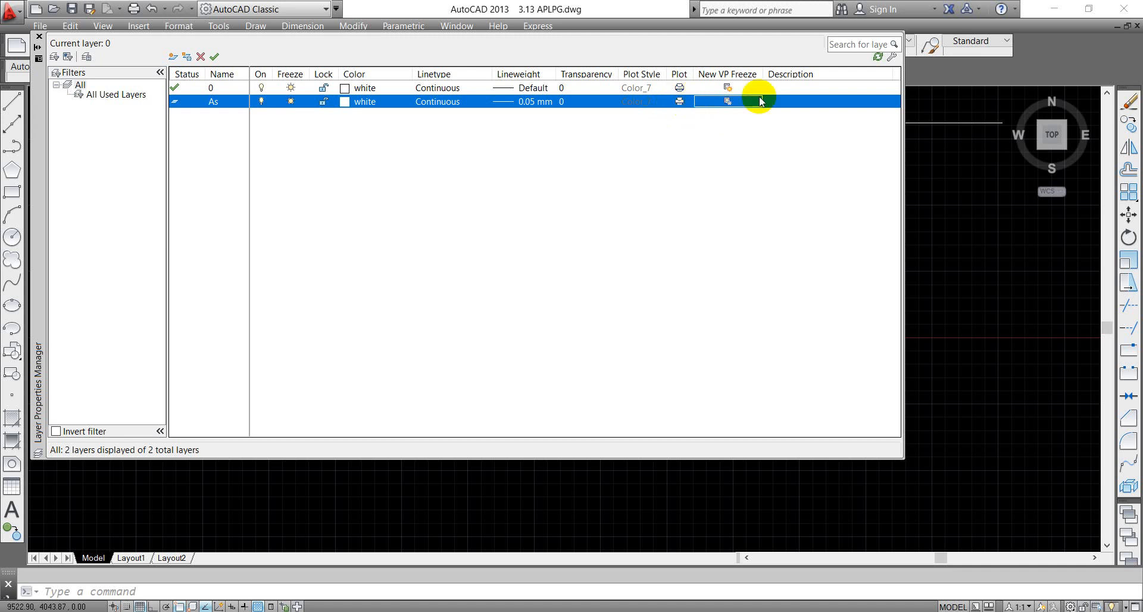
{"action": "left_click", "coordinate": [728, 102]}
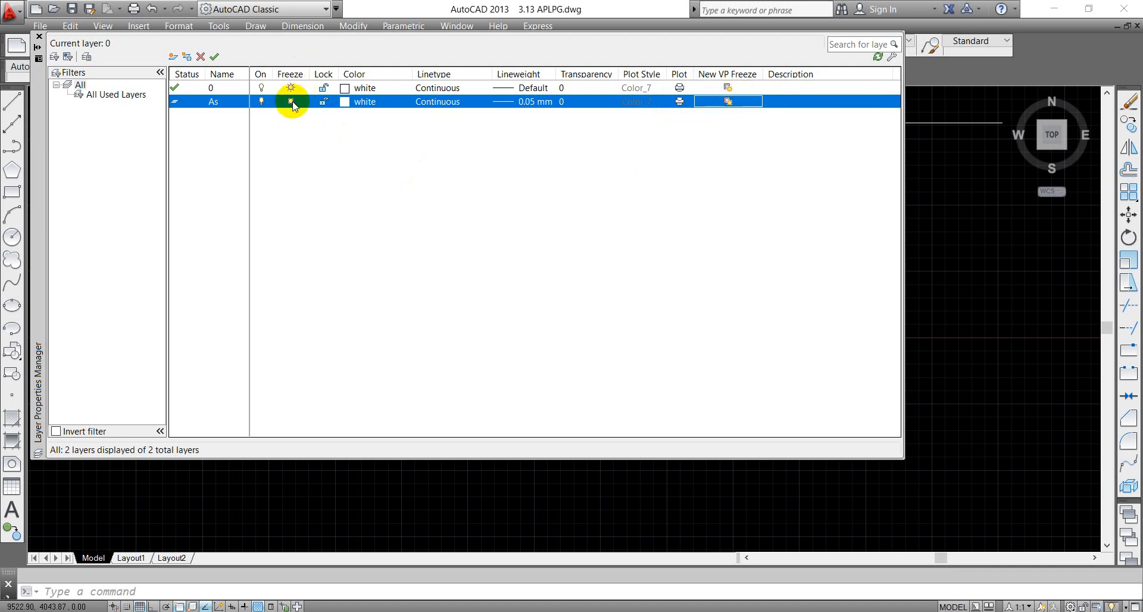
{"action": "left_click", "coordinate": [292, 103]}
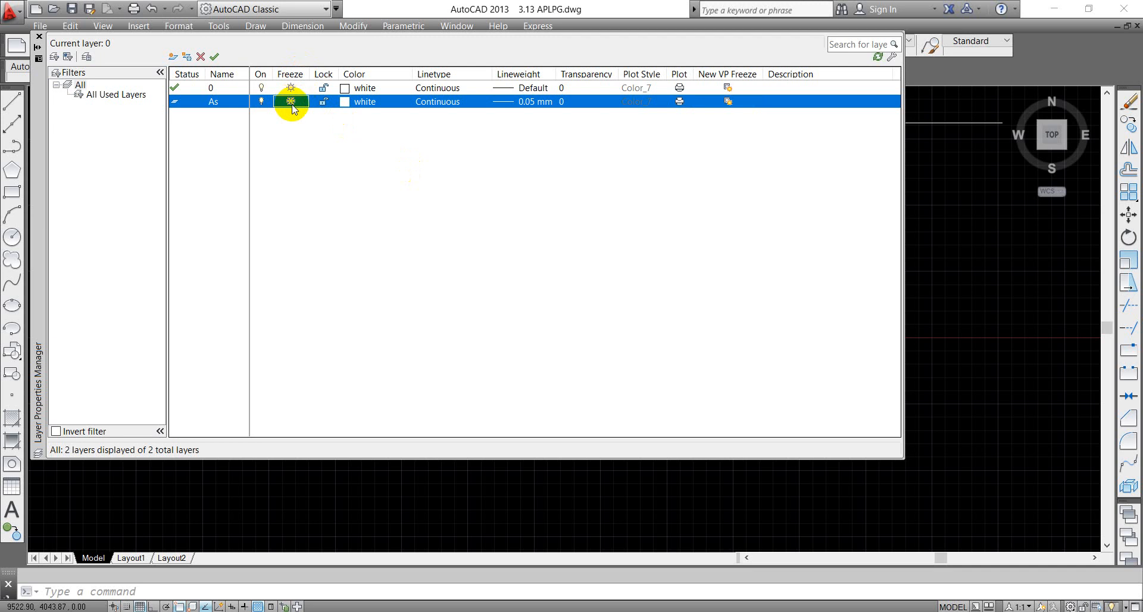
{"action": "left_click", "coordinate": [936, 329]}
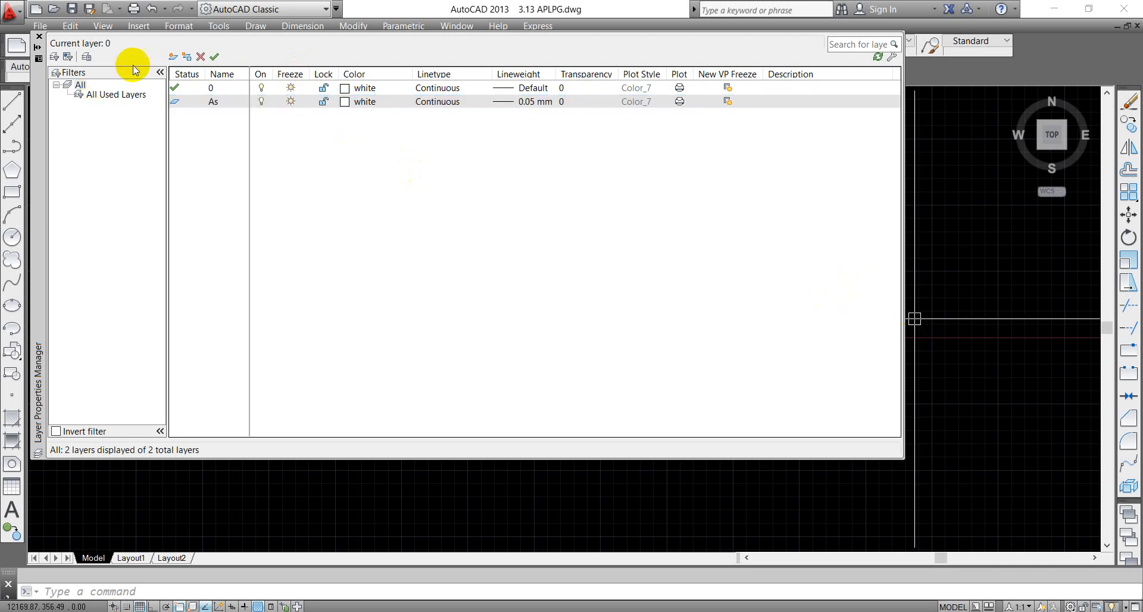
Step: Create a new layer named Dinding and set its color to blue
{"action": "left_click", "coordinate": [172, 57]}
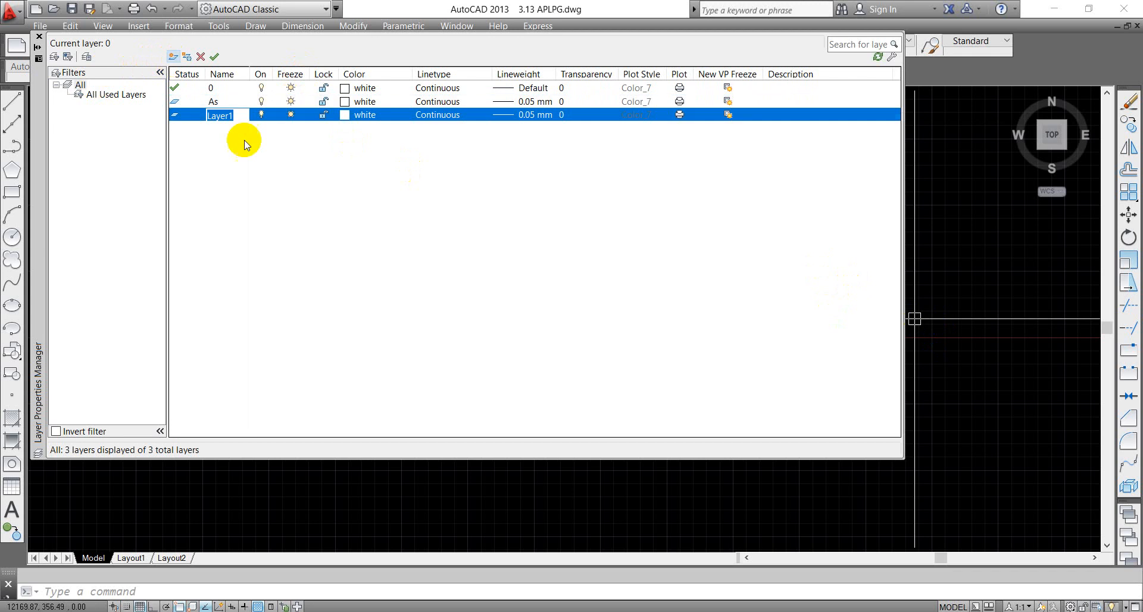
{"action": "type", "text": "Dinding"}
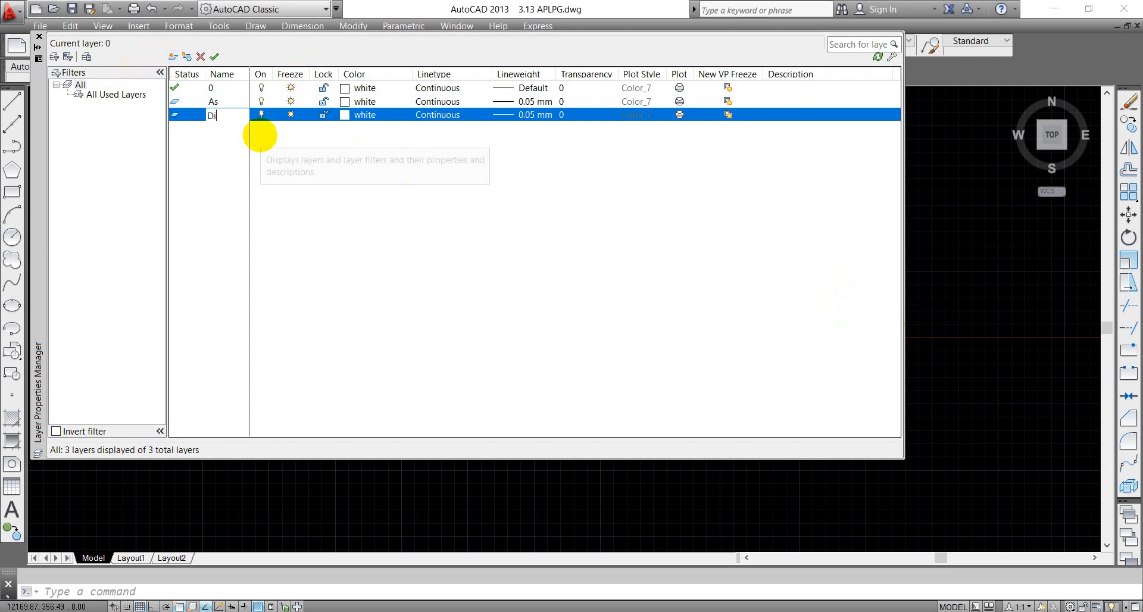
{"action": "left_click", "coordinate": [353, 117]}
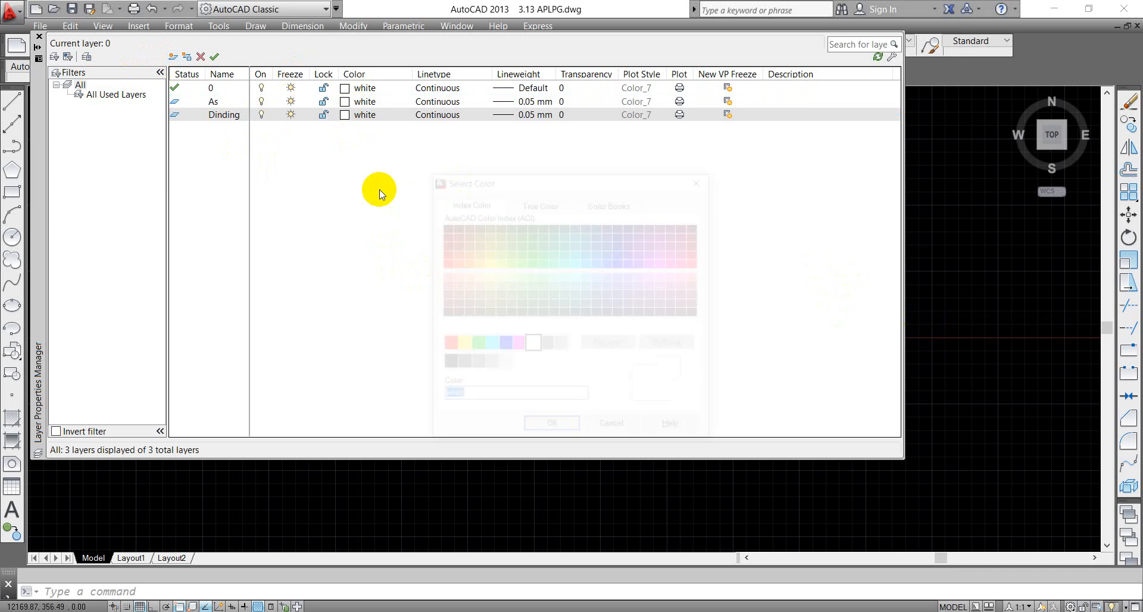
{"action": "left_click", "coordinate": [504, 344]}
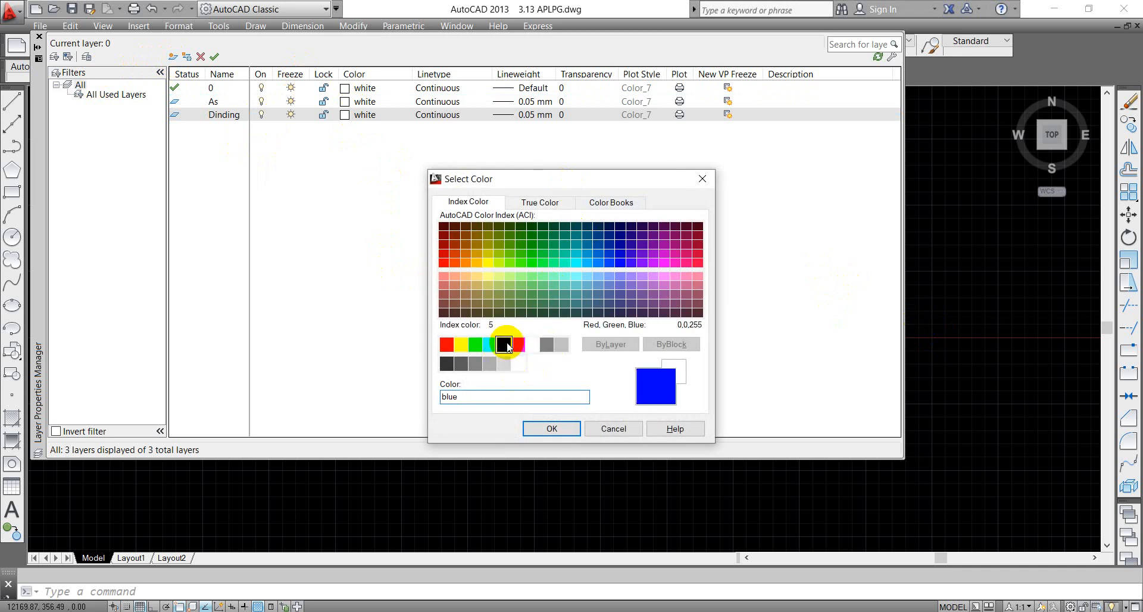
{"action": "left_click", "coordinate": [550, 429]}
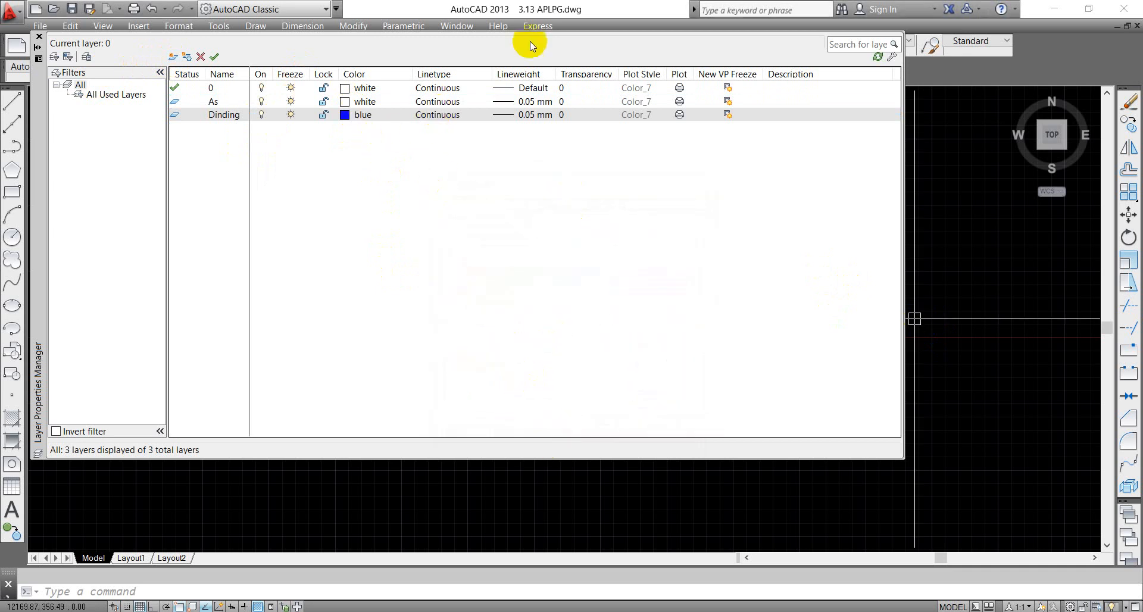
Step: Set the lineweight of layer Dinding to 0.13 mm
{"action": "left_click", "coordinate": [530, 115]}
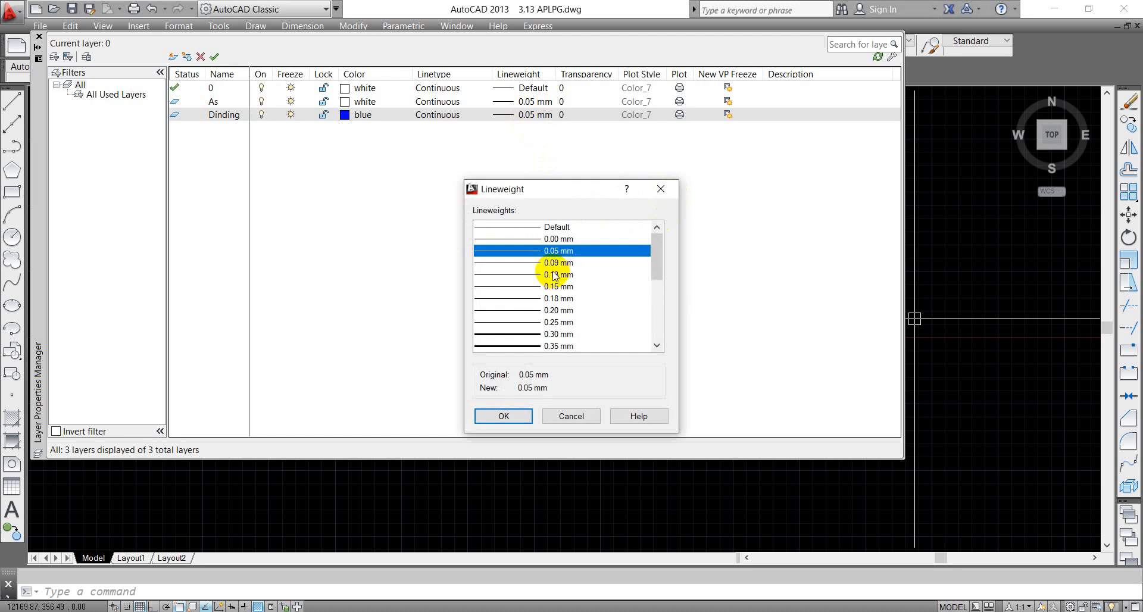
{"action": "left_click", "coordinate": [554, 274]}
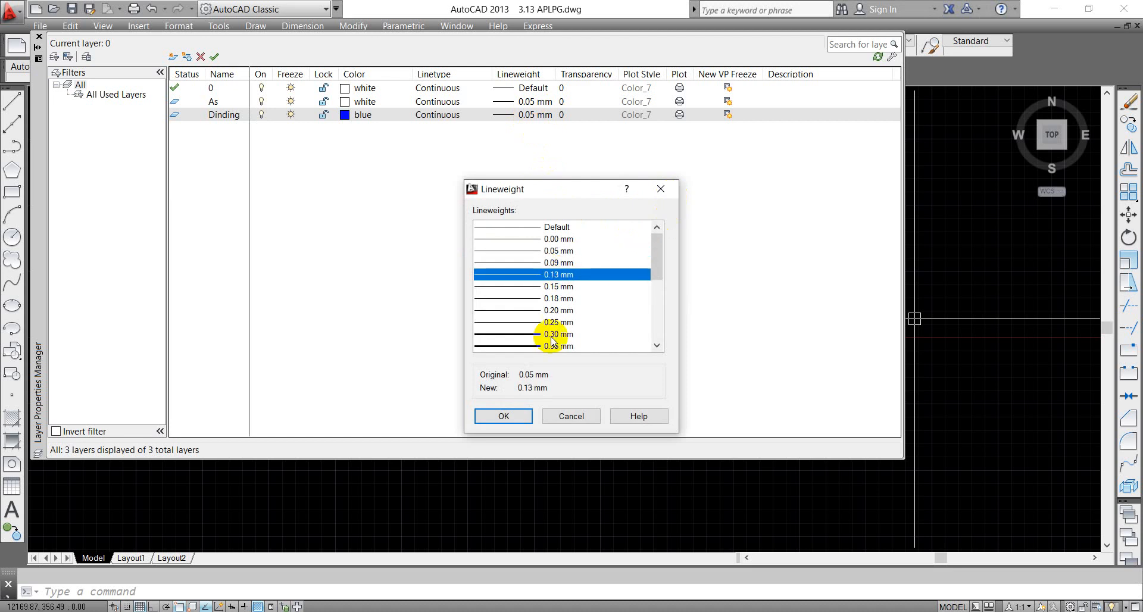
{"action": "left_click", "coordinate": [518, 416]}
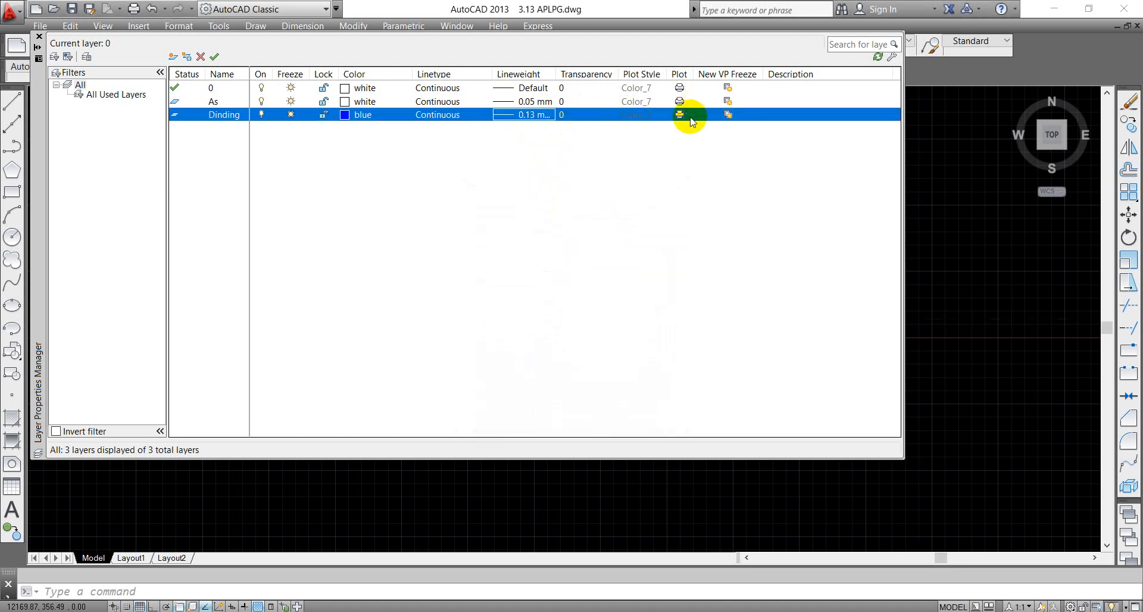
Step: Create a new layer named Kolom and set its color to red
{"action": "left_click", "coordinate": [173, 57]}
{"action": "type", "text": "Kol"}
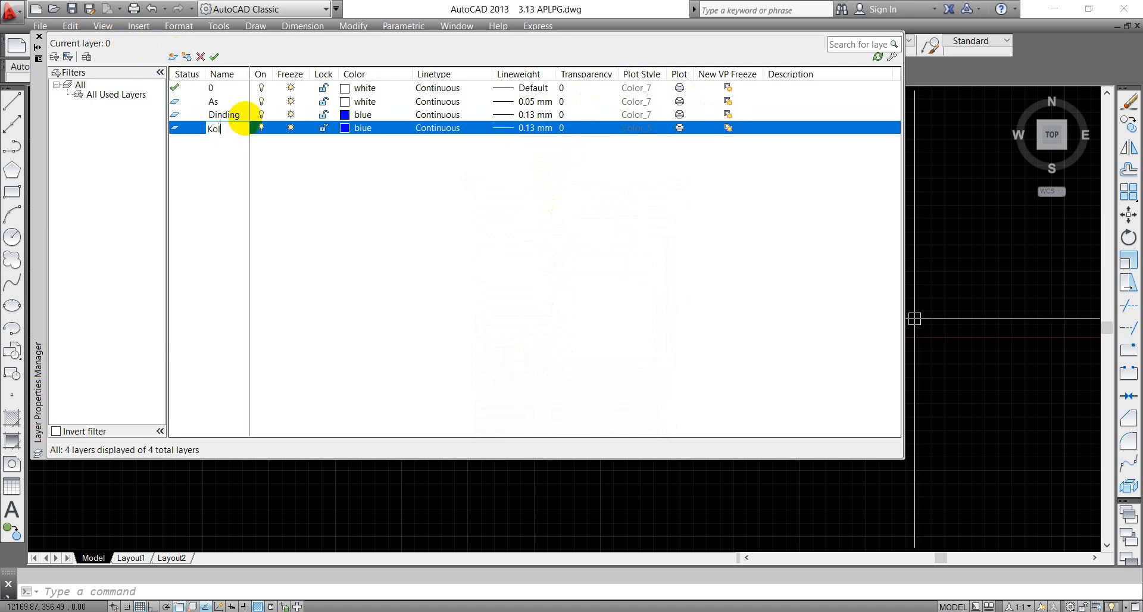
{"action": "type", "text": "om"}
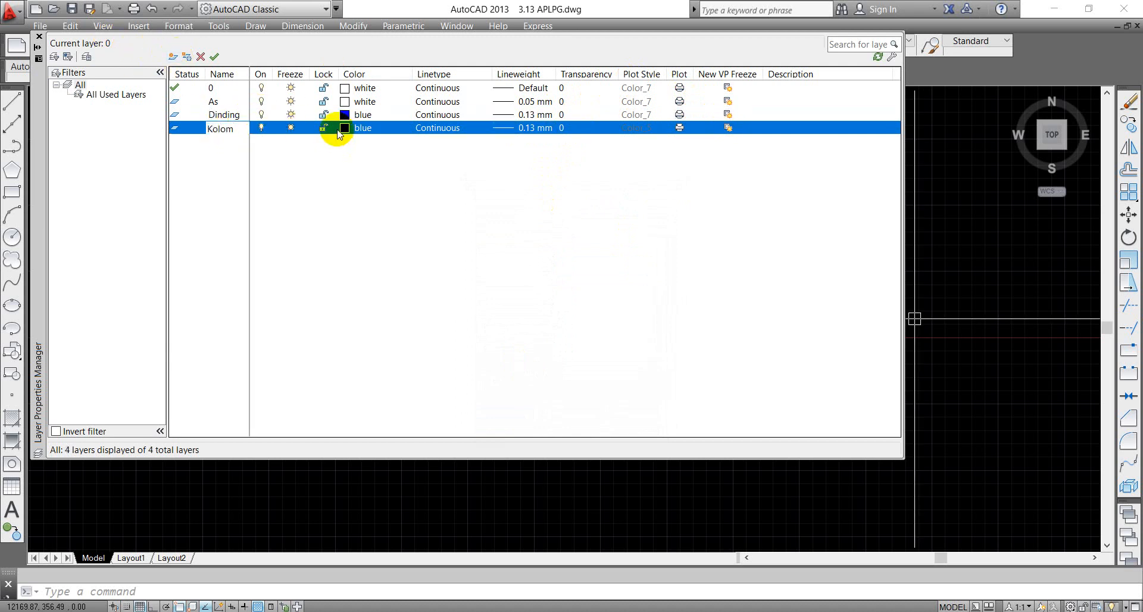
{"action": "key", "text": "Return"}
{"action": "left_click", "coordinate": [363, 127]}
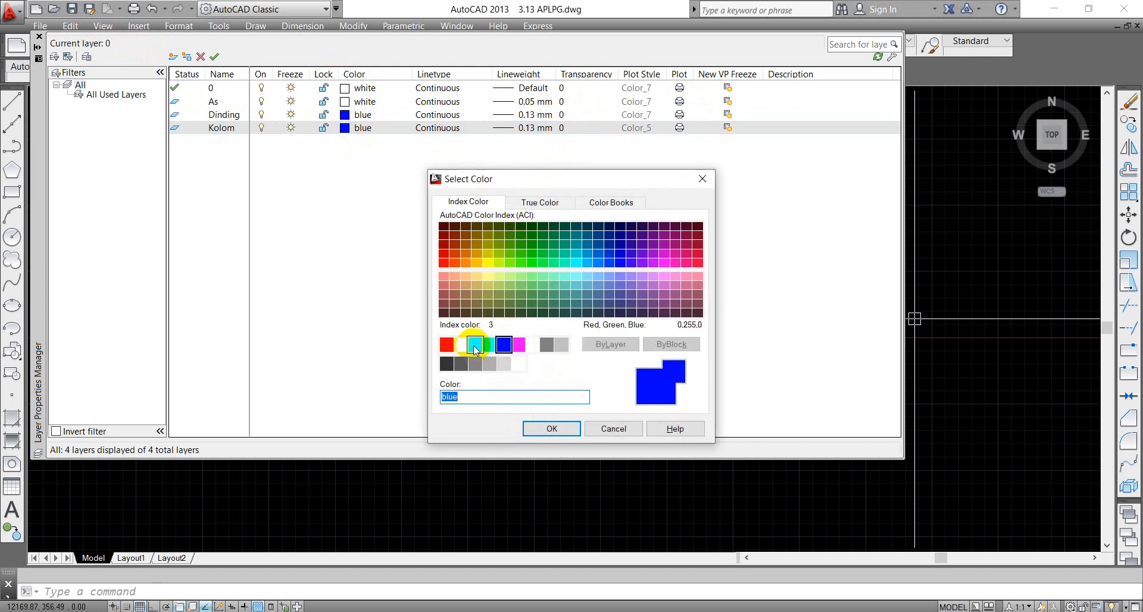
{"action": "left_click", "coordinate": [447, 344]}
{"action": "left_click", "coordinate": [551, 428]}
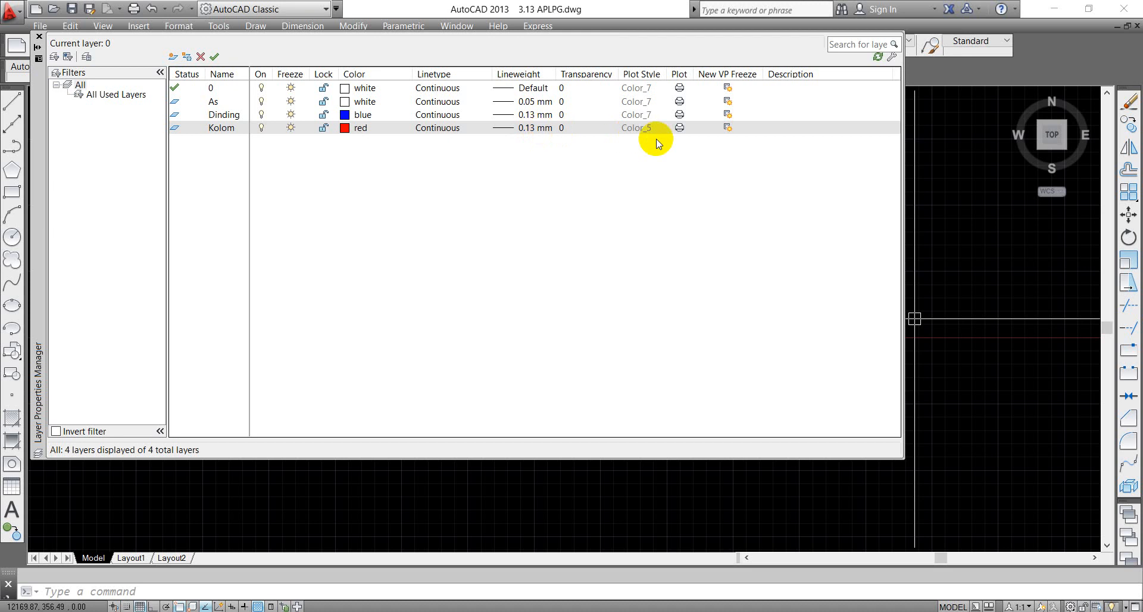
Step: Create a new layer named Kusen and set its color to index color 30
{"action": "left_click", "coordinate": [176, 57]}
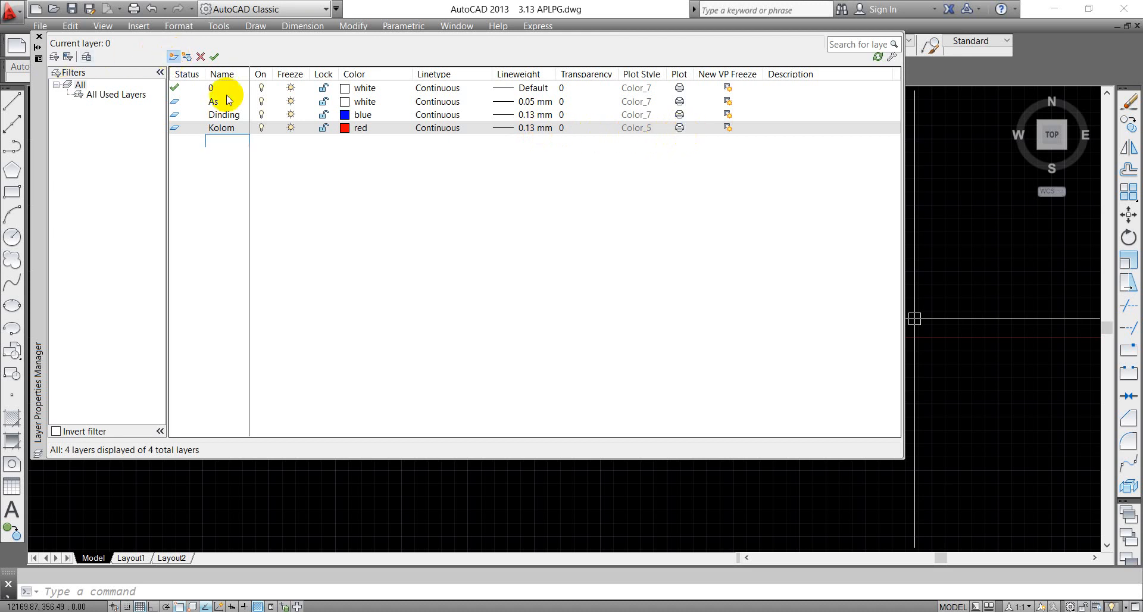
{"action": "type", "text": "Kusen"}
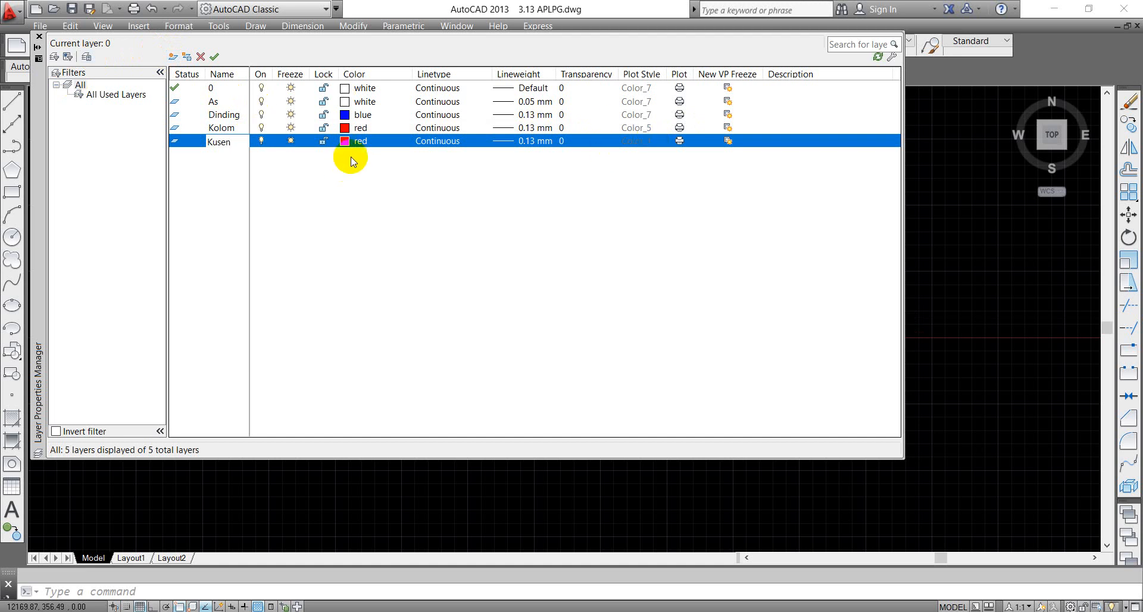
{"action": "left_click", "coordinate": [359, 142]}
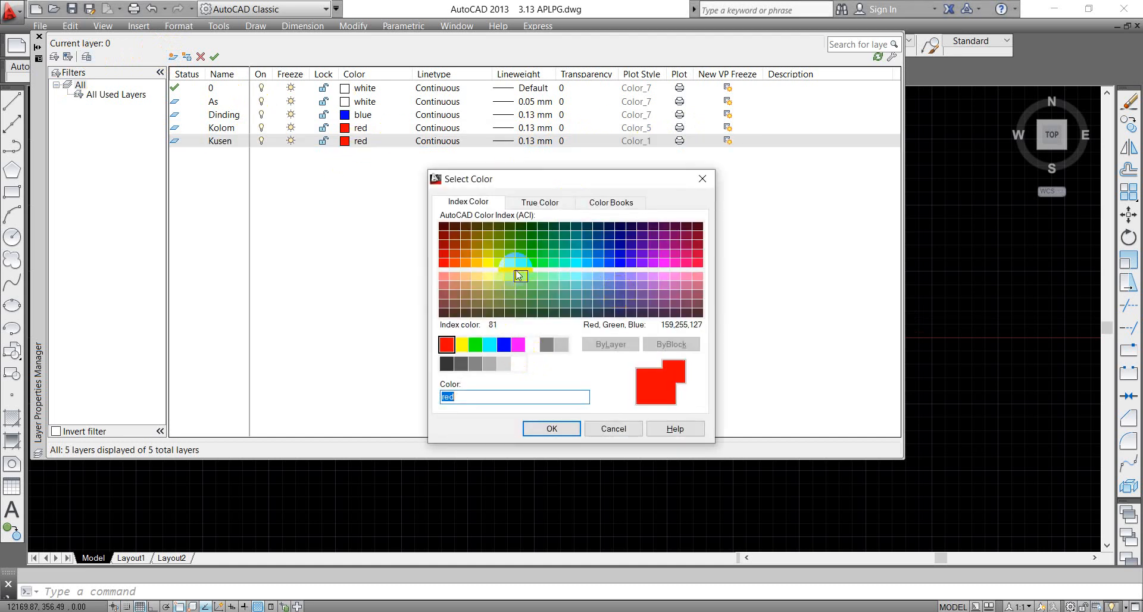
{"action": "left_click", "coordinate": [466, 263]}
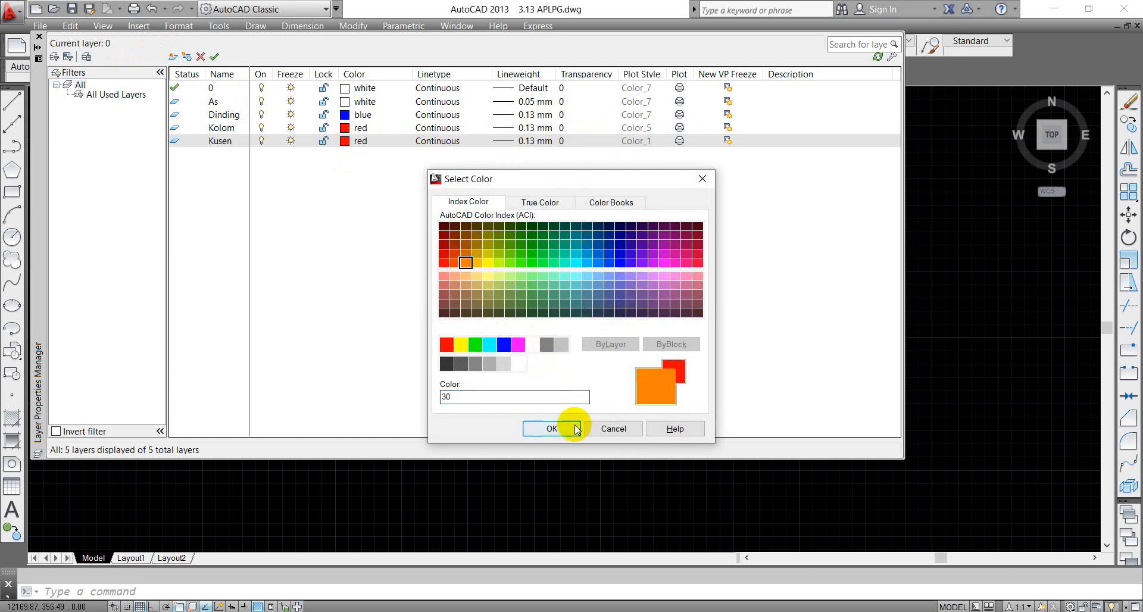
{"action": "left_click", "coordinate": [533, 429]}
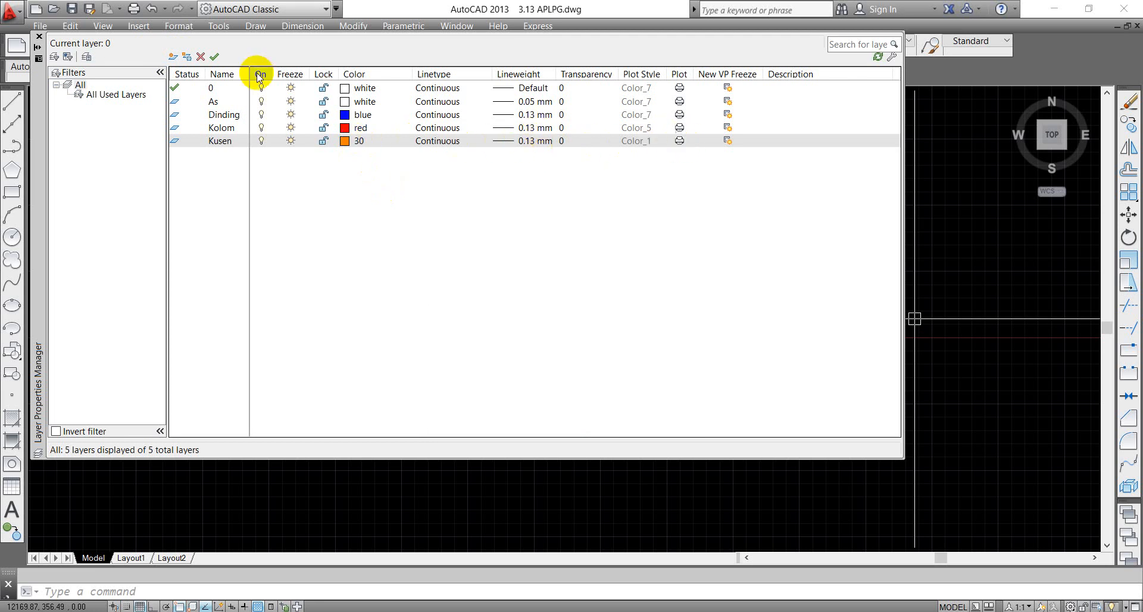
Step: Create a new layer named Potongan and set its color to index color 255
{"action": "left_click", "coordinate": [173, 56]}
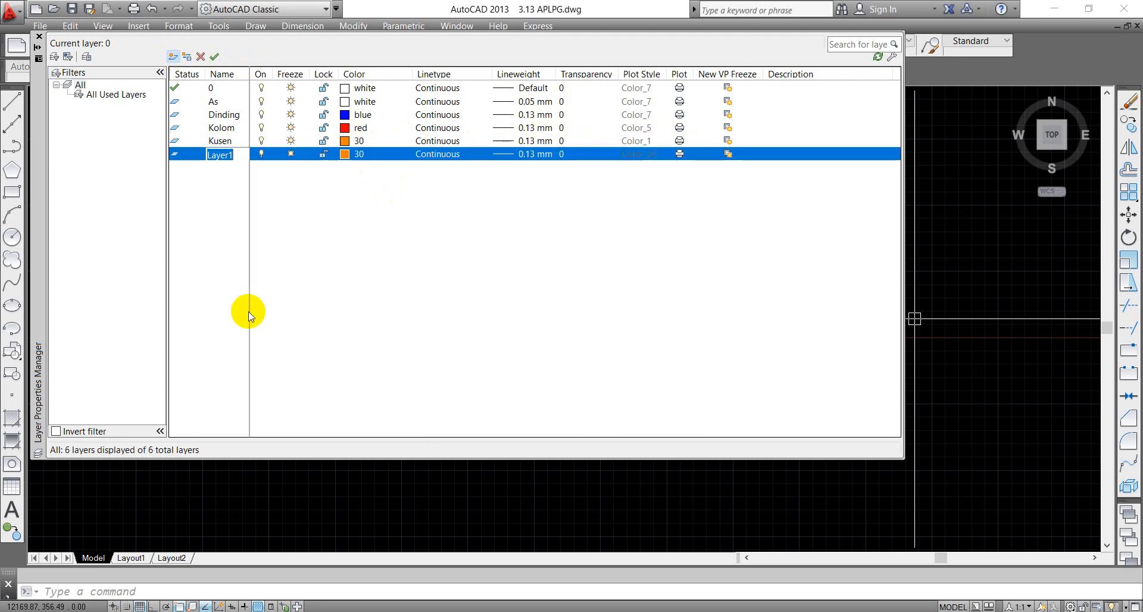
{"action": "type", "text": "Potongan"}
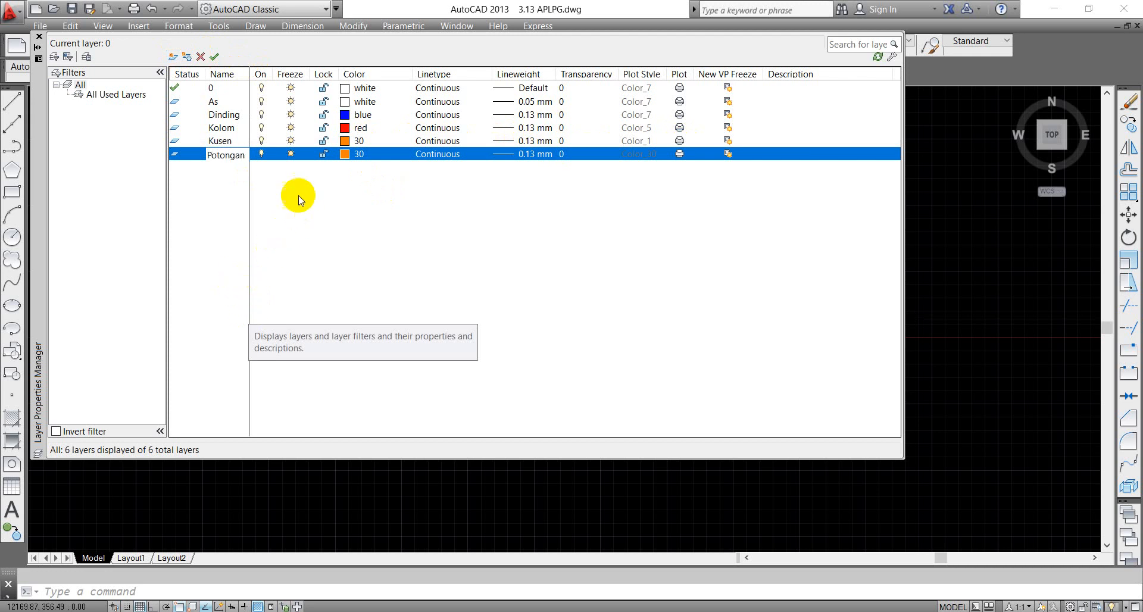
{"action": "left_click", "coordinate": [352, 159]}
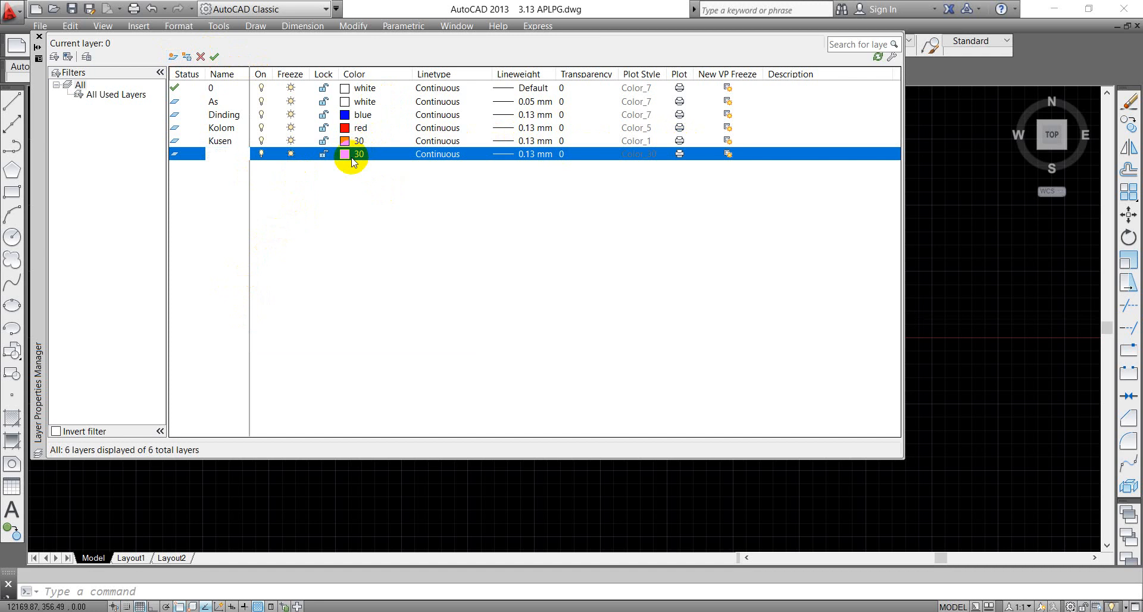
{"action": "left_click", "coordinate": [352, 156]}
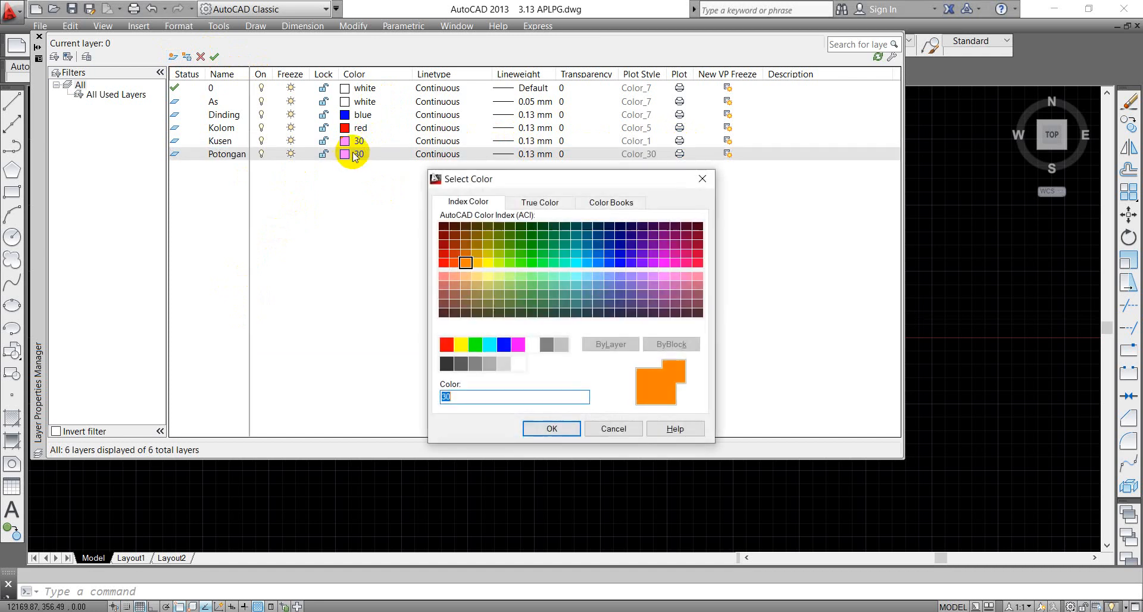
{"action": "left_click", "coordinate": [523, 367]}
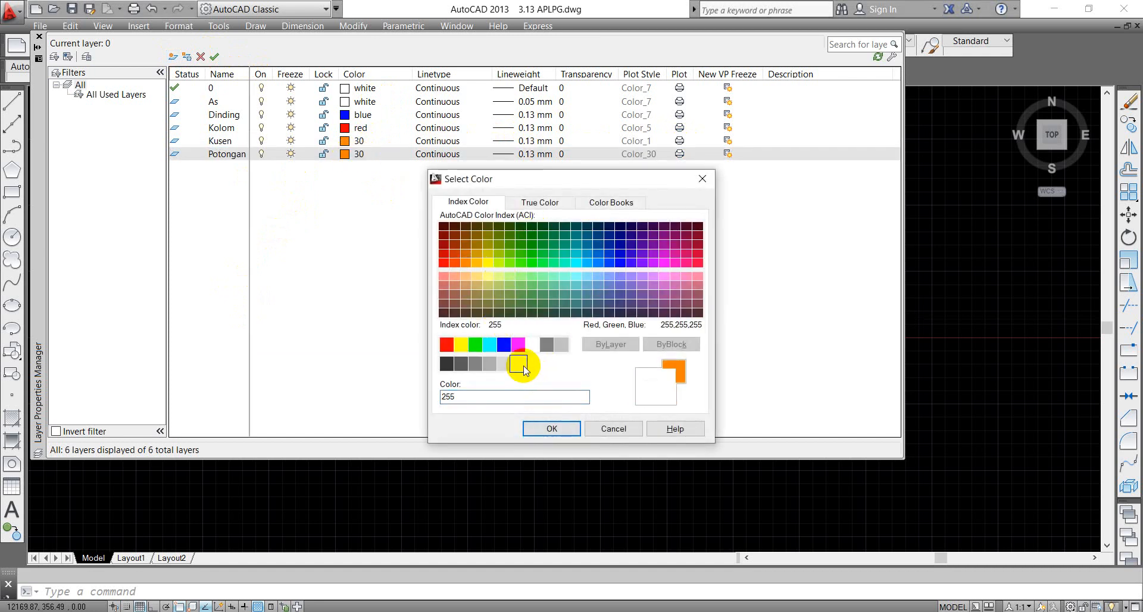
{"action": "left_click", "coordinate": [536, 428]}
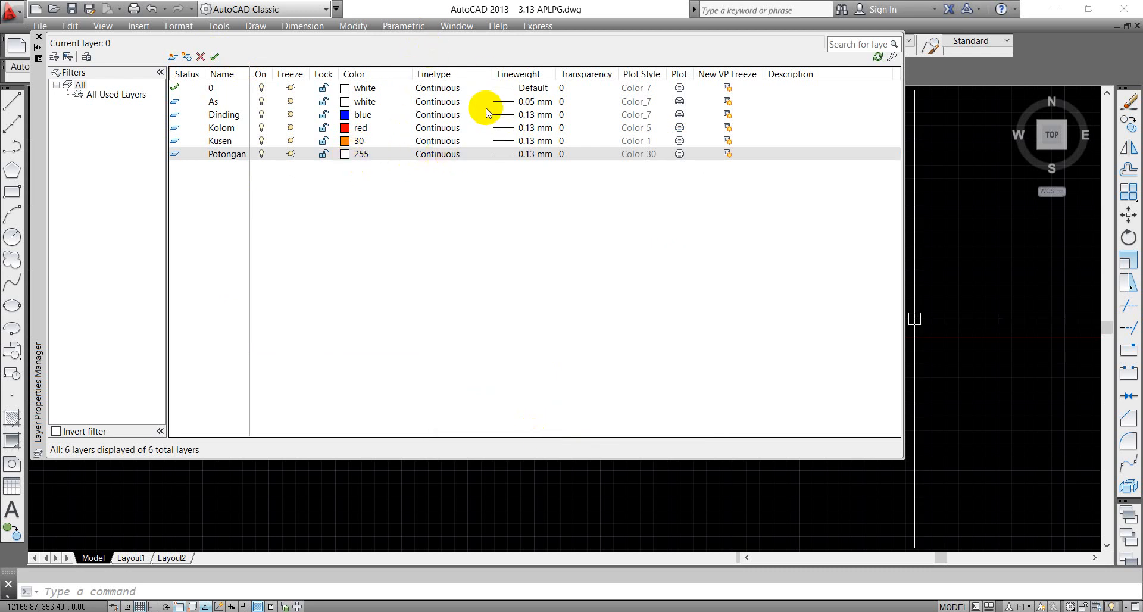
Step: Load the ACAD_ISO04W100 linetype, assign it to layer Potongan, and widen the Linetype column to fit the full name
{"action": "left_click", "coordinate": [437, 155]}
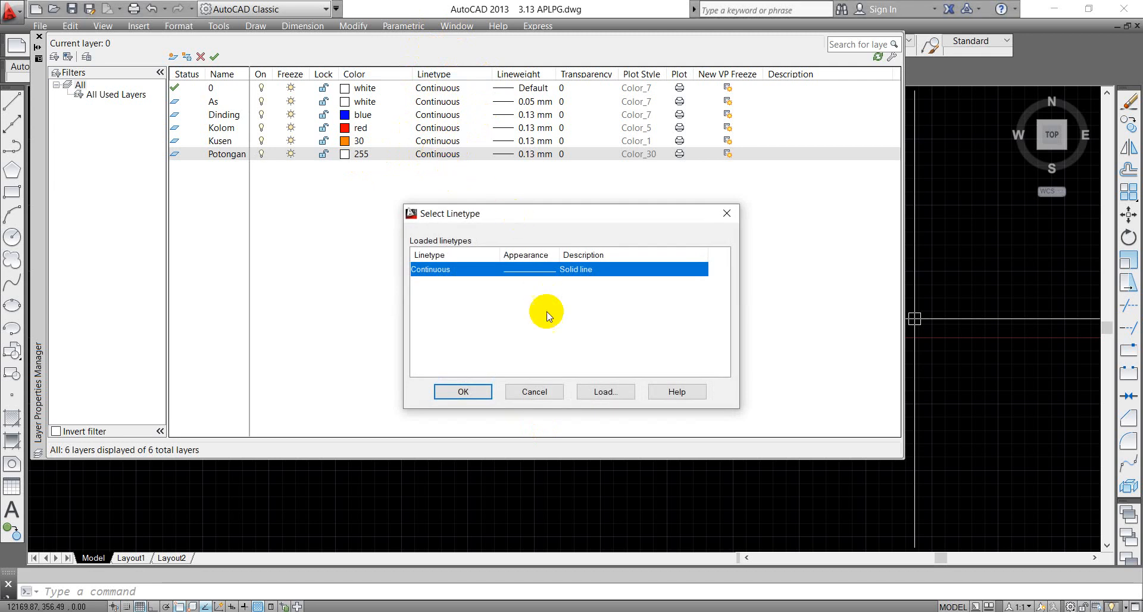
{"action": "left_click", "coordinate": [603, 391]}
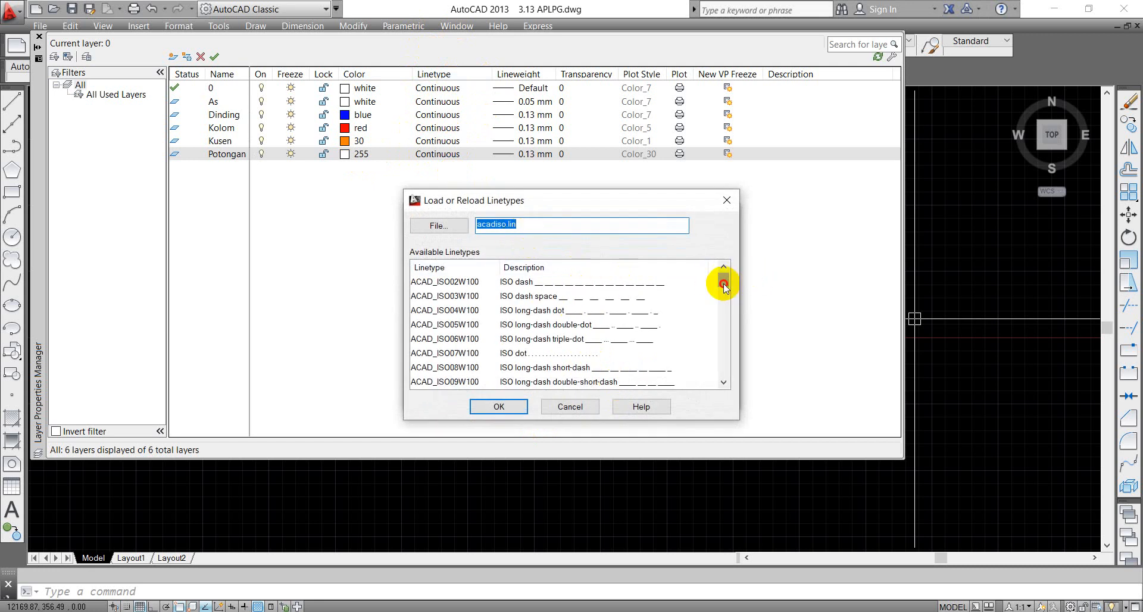
{"action": "left_click_drag", "start_coordinate": [723, 284], "coordinate": [724, 289]}
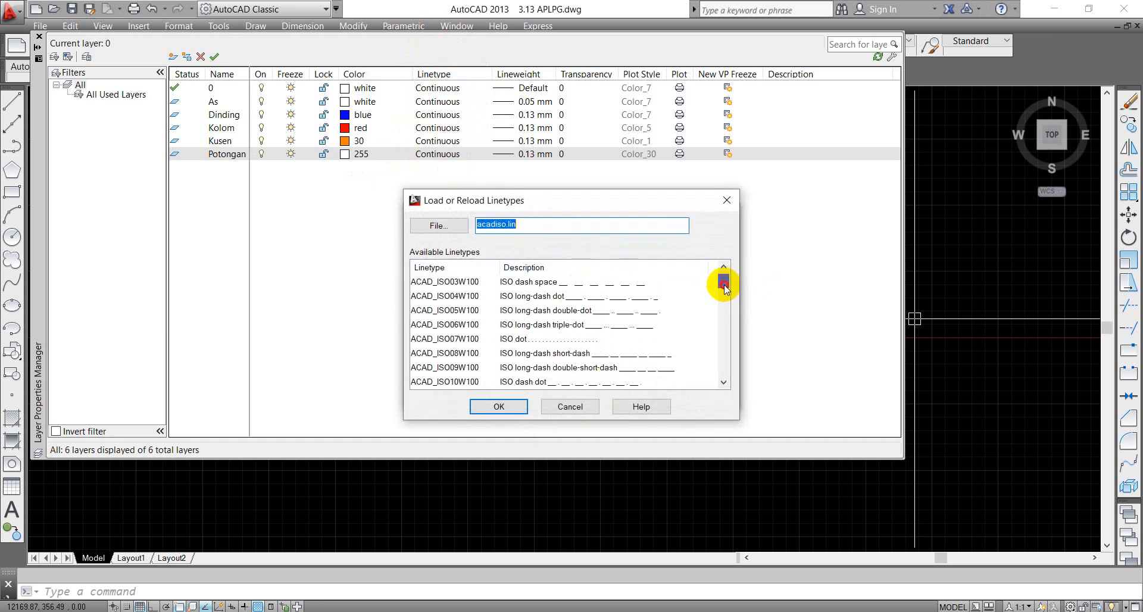
{"action": "left_click", "coordinate": [535, 296]}
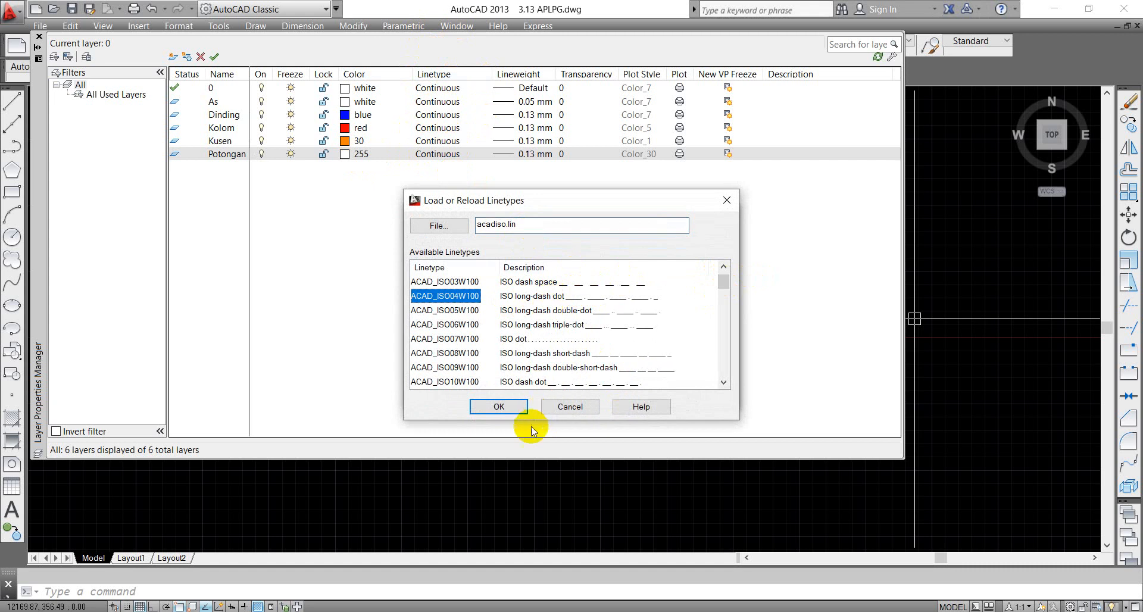
{"action": "left_click", "coordinate": [505, 406]}
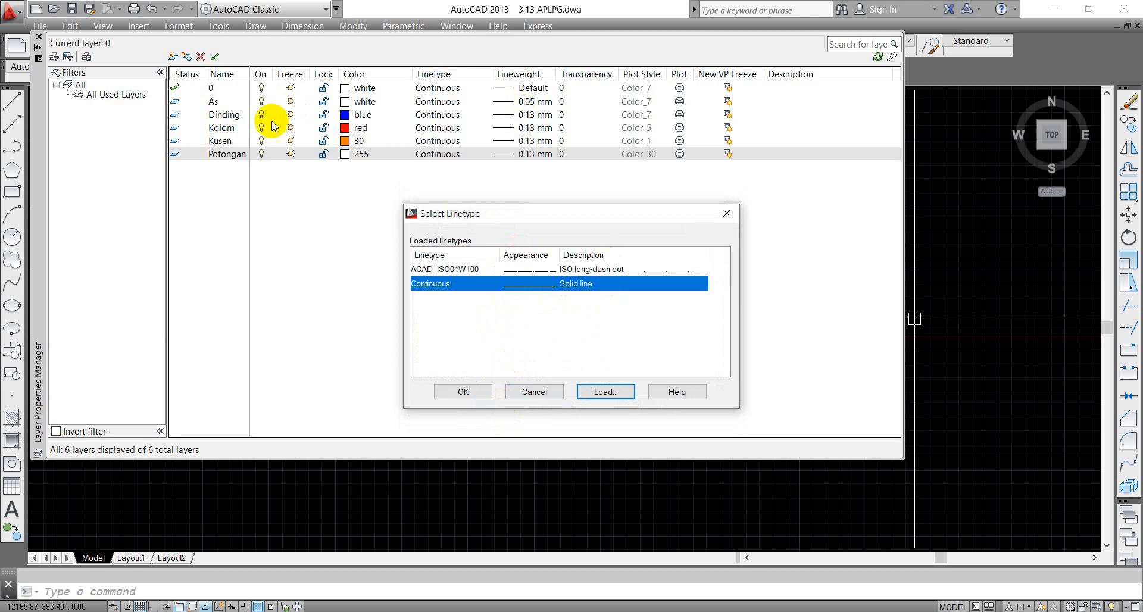
{"action": "left_click", "coordinate": [448, 271]}
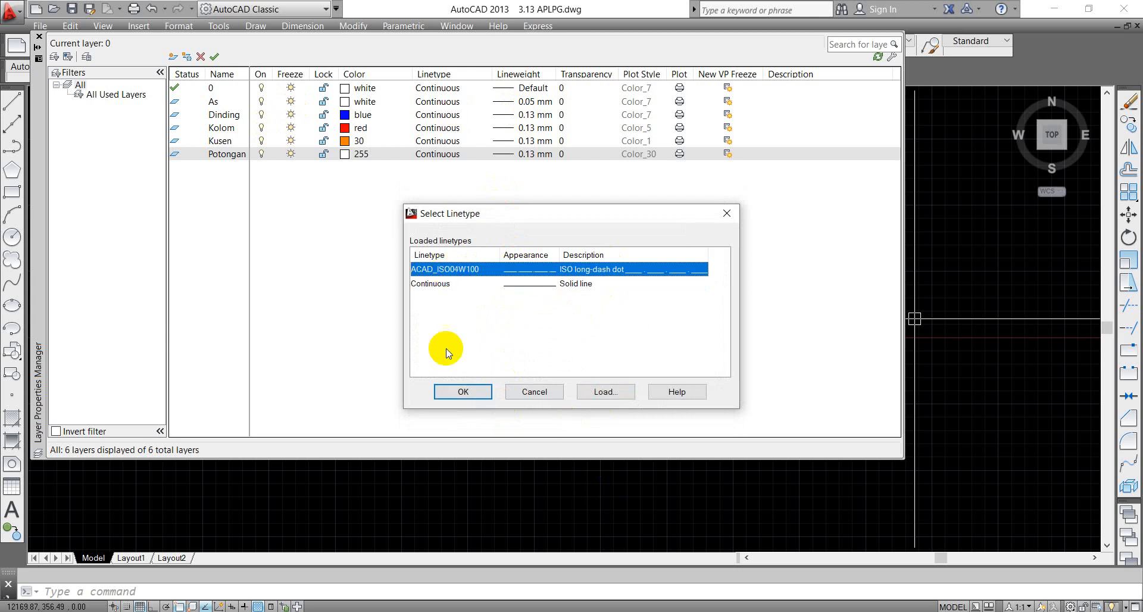
{"action": "left_click", "coordinate": [463, 391]}
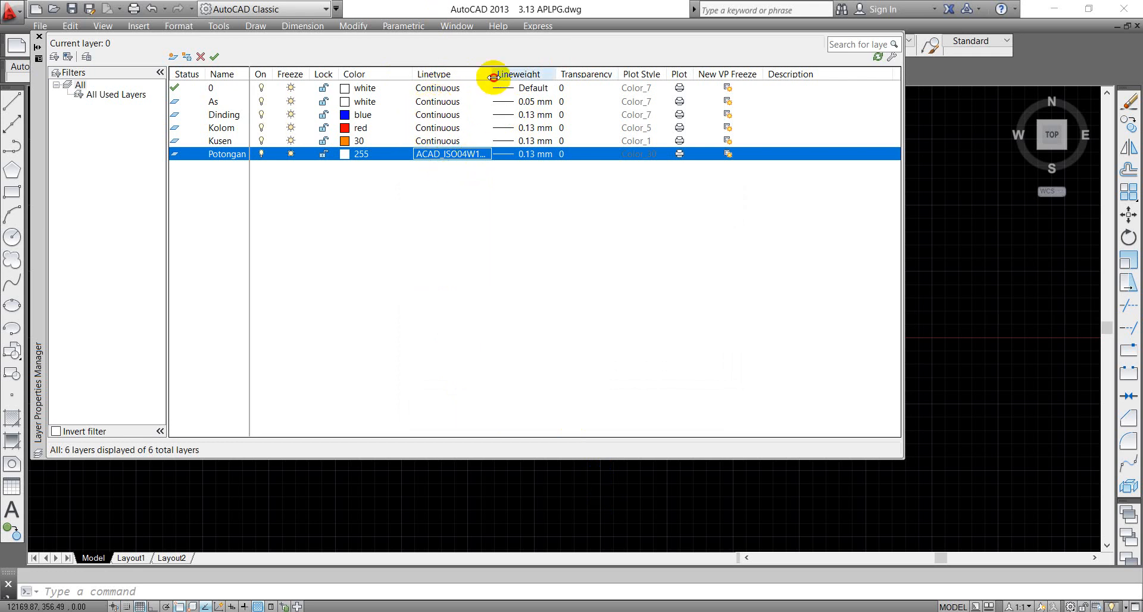
{"action": "mouse_move", "coordinate": [495, 81]}
{"action": "left_mouse_down"}
{"action": "mouse_move", "coordinate": [529, 80]}
{"action": "mouse_move", "coordinate": [516, 73]}
{"action": "left_mouse_up"}
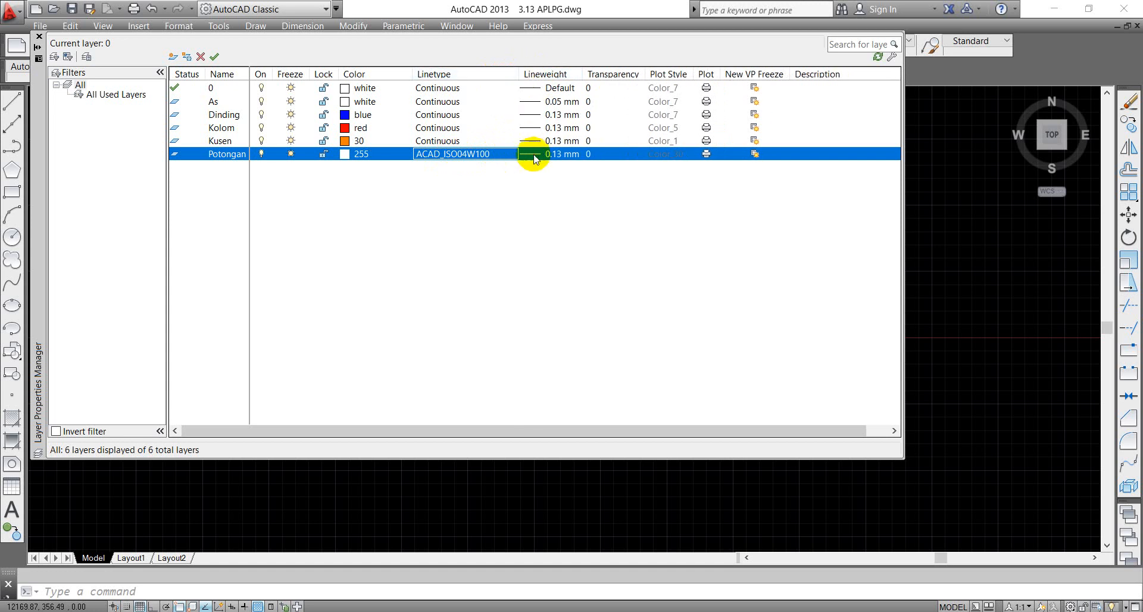
Step: Set the lineweight of layer Potongan to 0.30 mm
{"action": "left_click", "coordinate": [535, 156]}
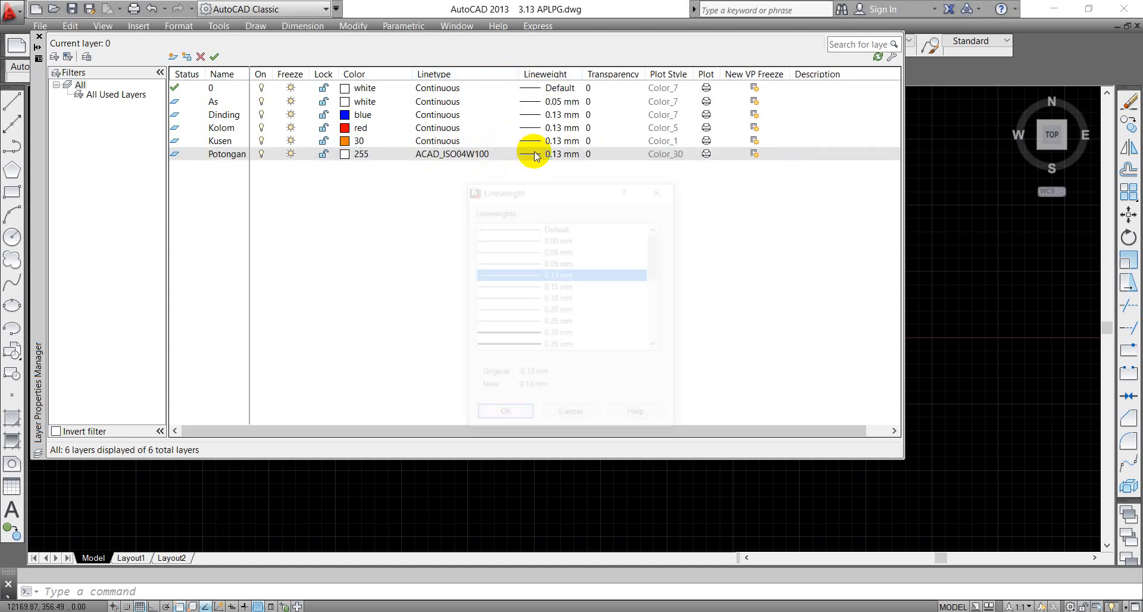
{"action": "left_click", "coordinate": [553, 334]}
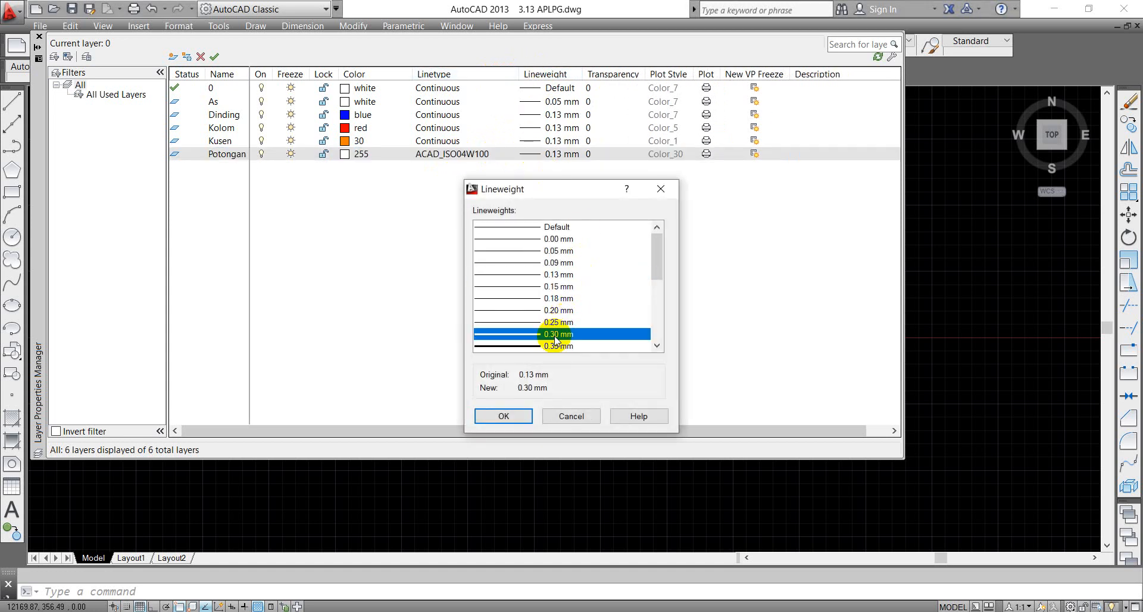
{"action": "left_click", "coordinate": [503, 416]}
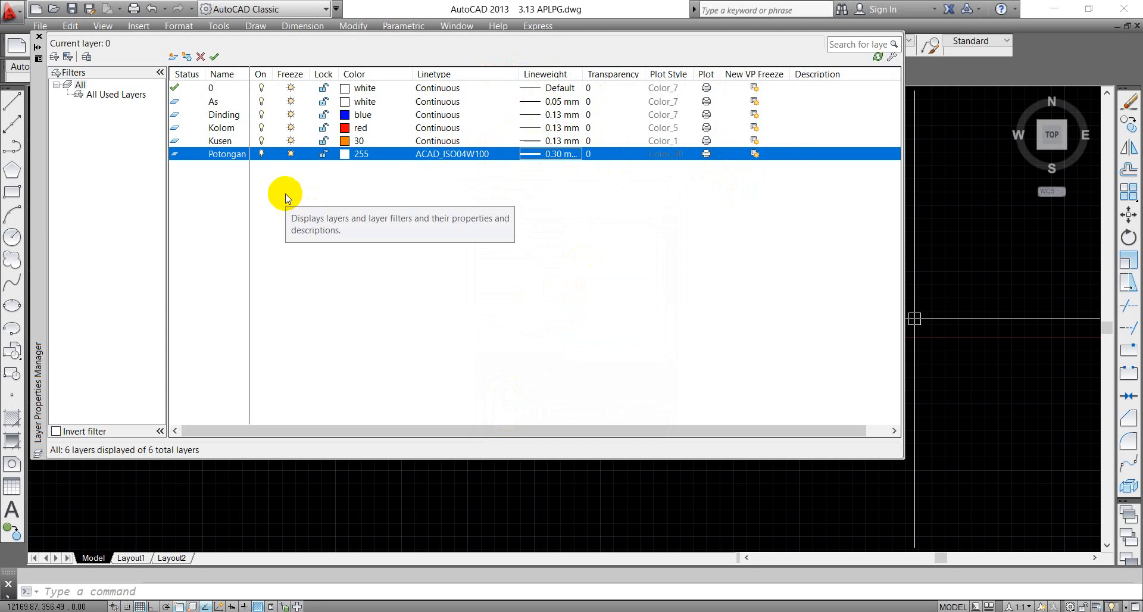
Step: Create a new layer named Dimensi and set its color to blue
{"action": "left_click", "coordinate": [173, 56]}
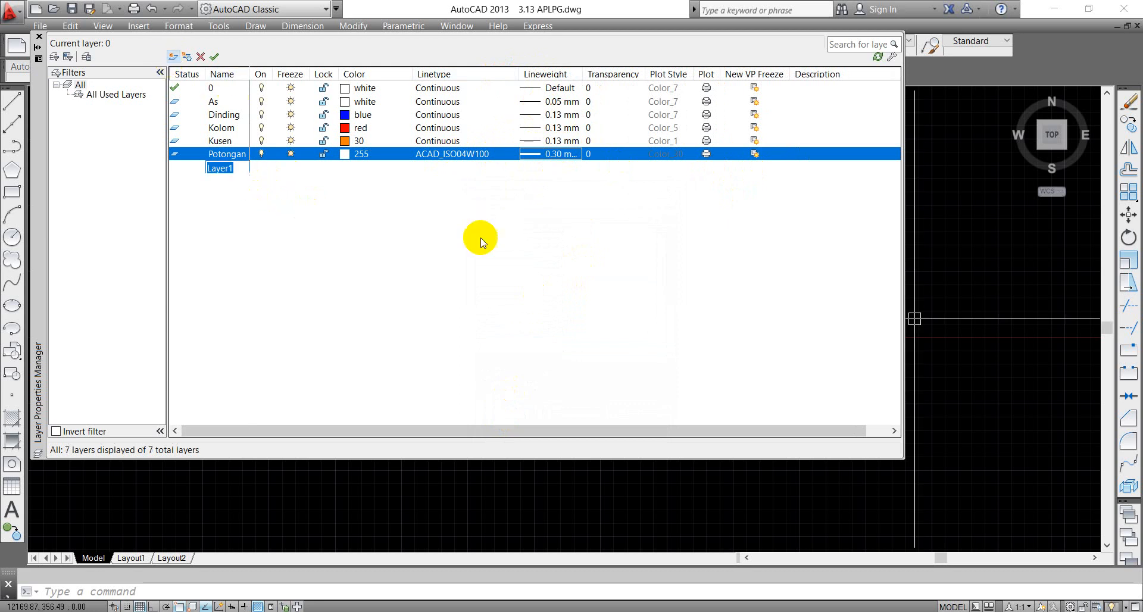
{"action": "type", "text": "Dimensi"}
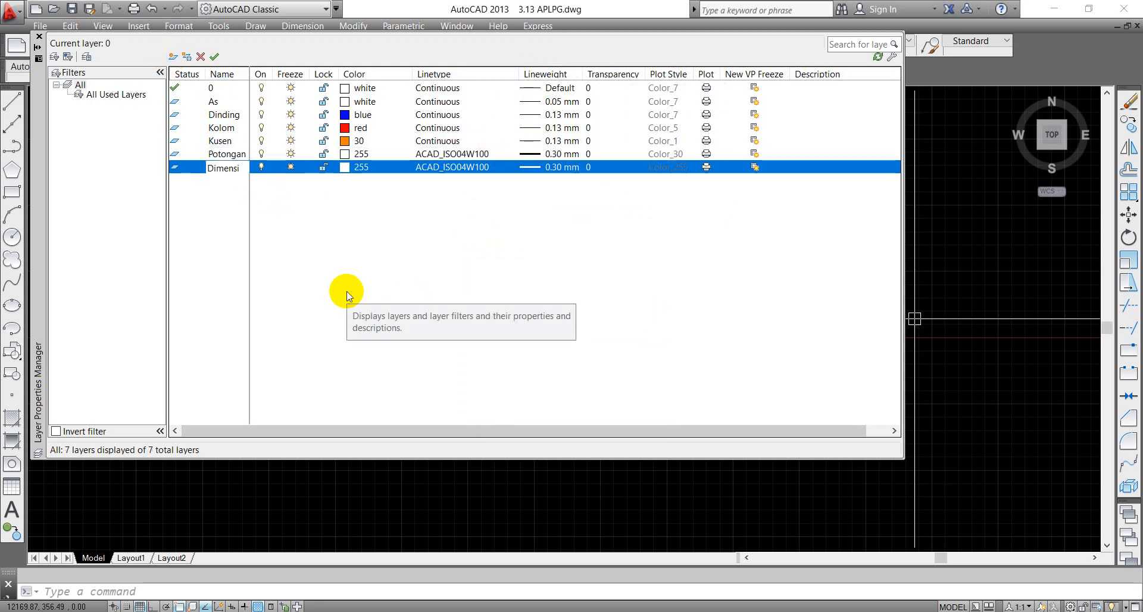
{"action": "left_click", "coordinate": [351, 168]}
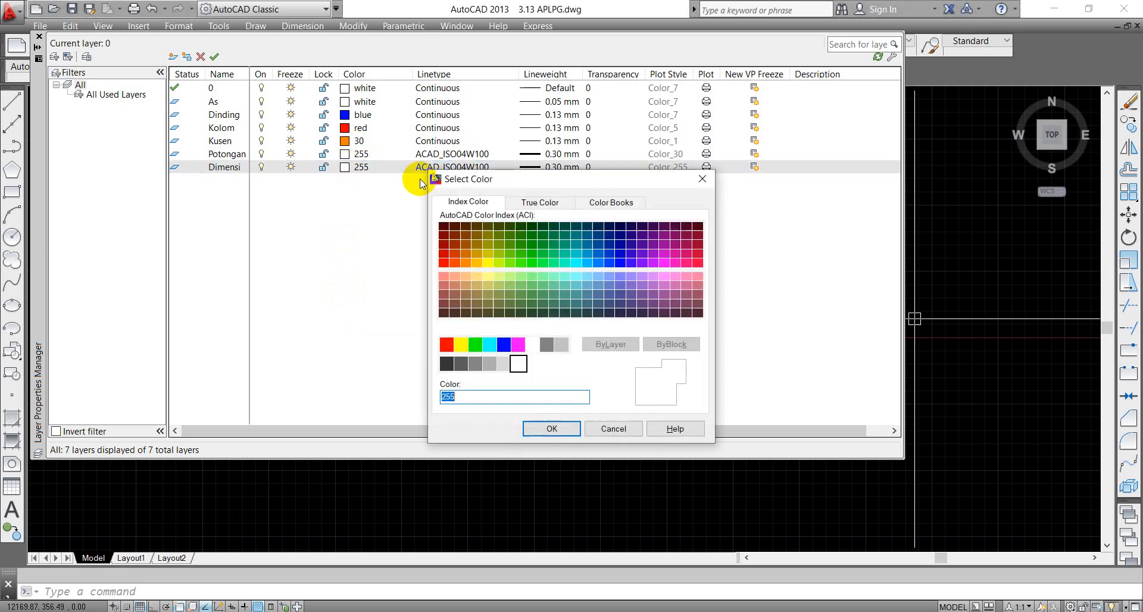
{"action": "left_click", "coordinate": [503, 344]}
{"action": "left_click", "coordinate": [550, 436]}
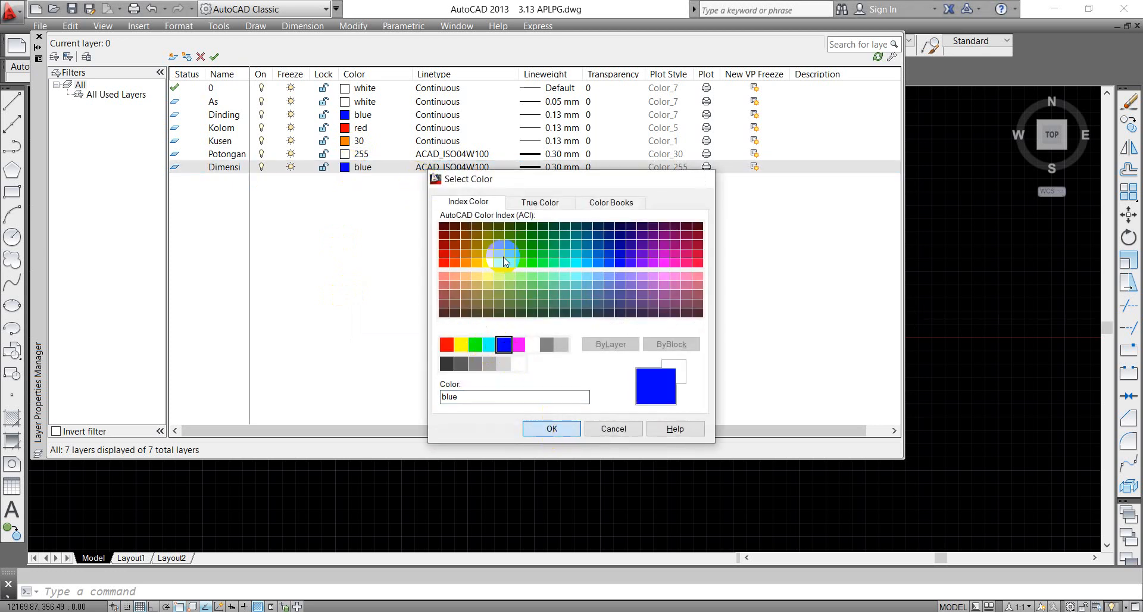
Step: Set layer Dimensi to the Continuous linetype with a lineweight of 0.05 mm
{"action": "left_click", "coordinate": [450, 171]}
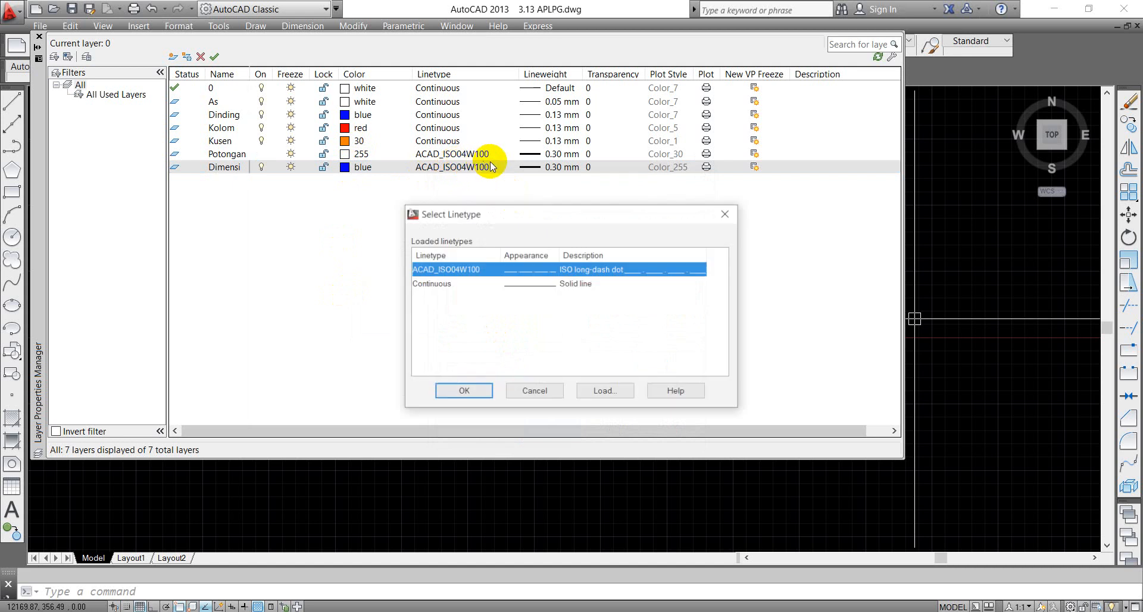
{"action": "left_click", "coordinate": [522, 285]}
{"action": "left_click", "coordinate": [468, 392]}
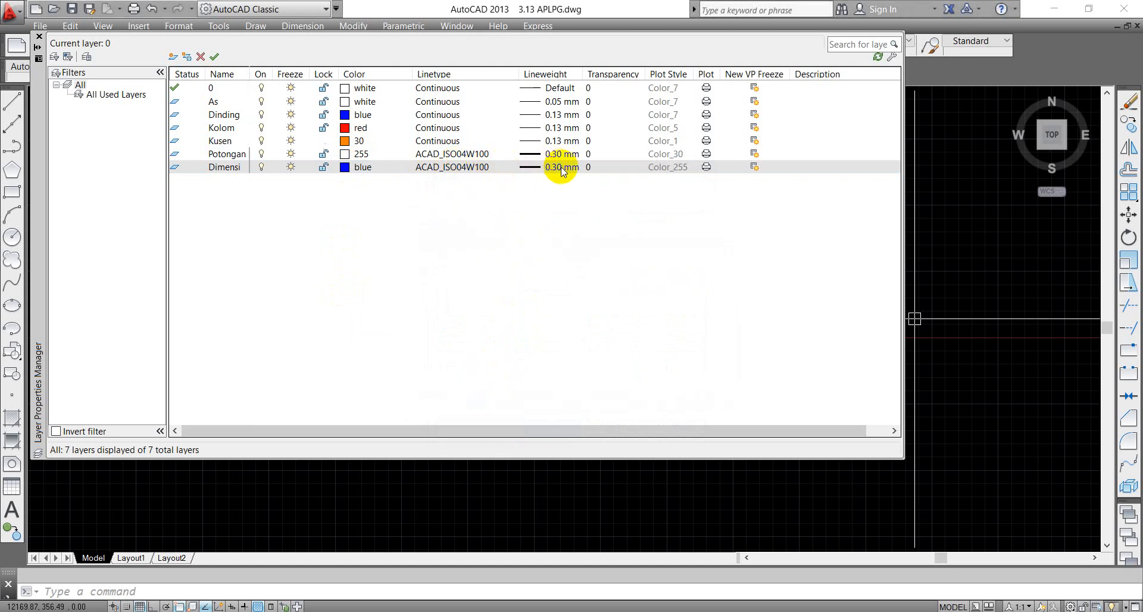
{"action": "left_click", "coordinate": [543, 169]}
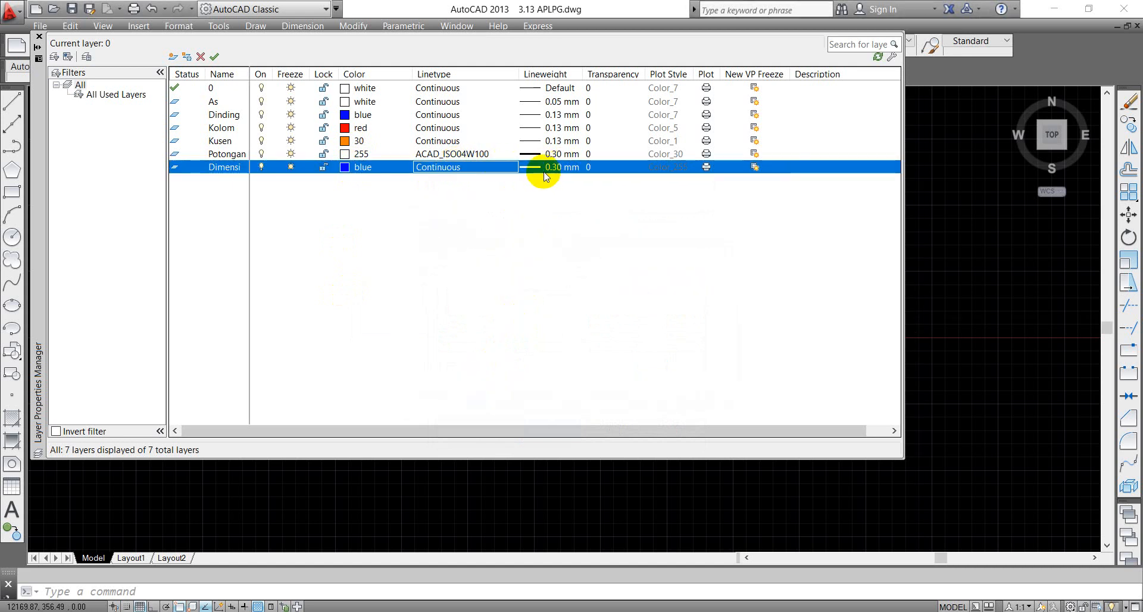
{"action": "left_click", "coordinate": [557, 250]}
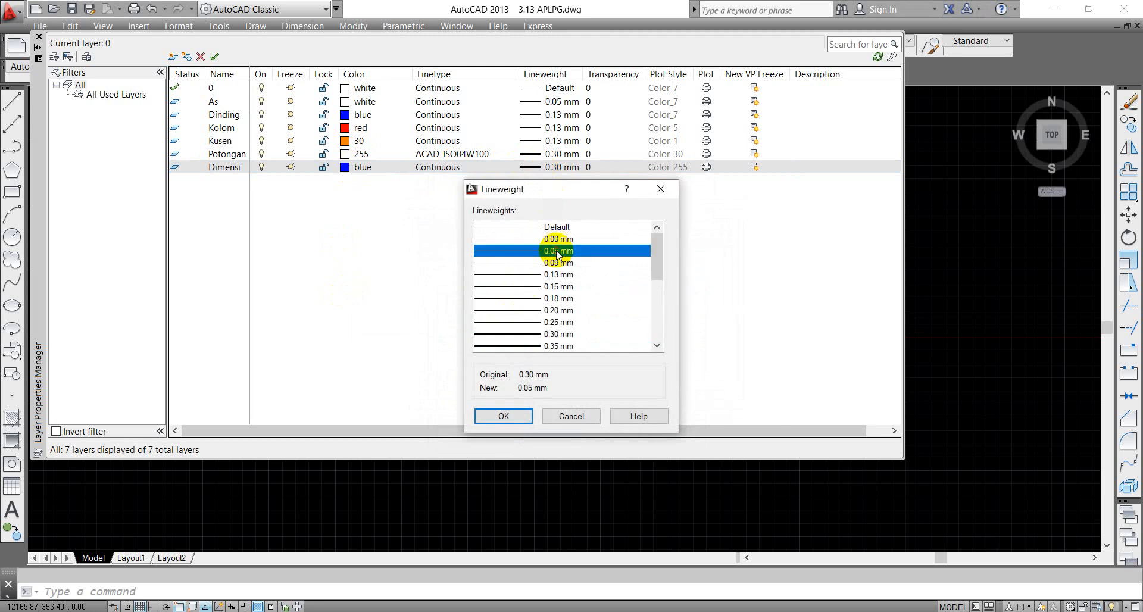
{"action": "left_click", "coordinate": [505, 416]}
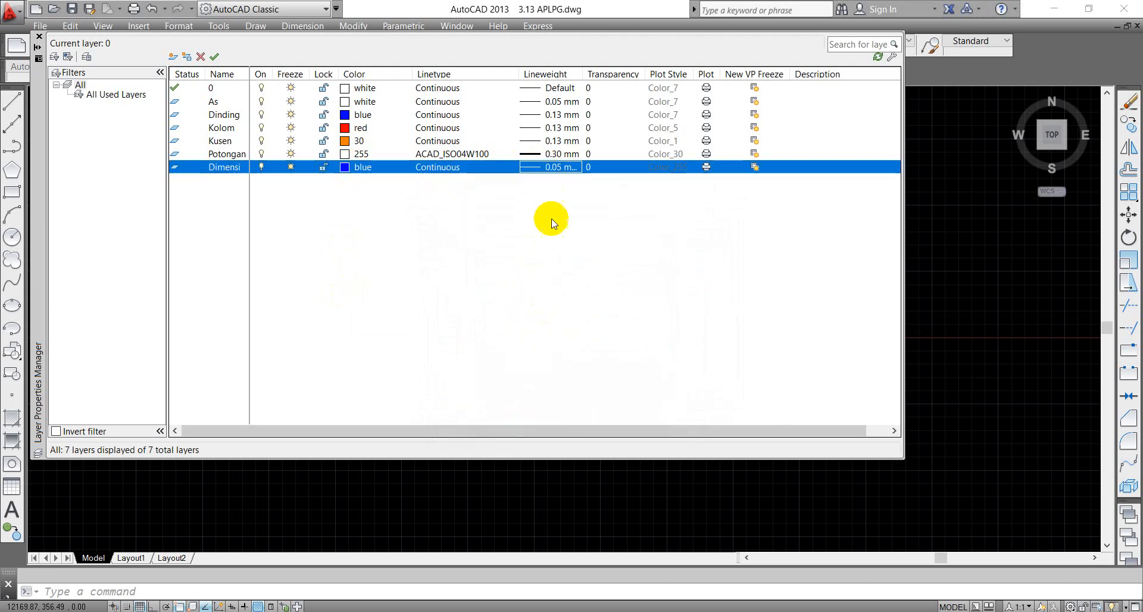
Step: Set the lineweight of layer Dimensi to 0.09 mm and add a new layer named Kertas
{"action": "left_click", "coordinate": [543, 168]}
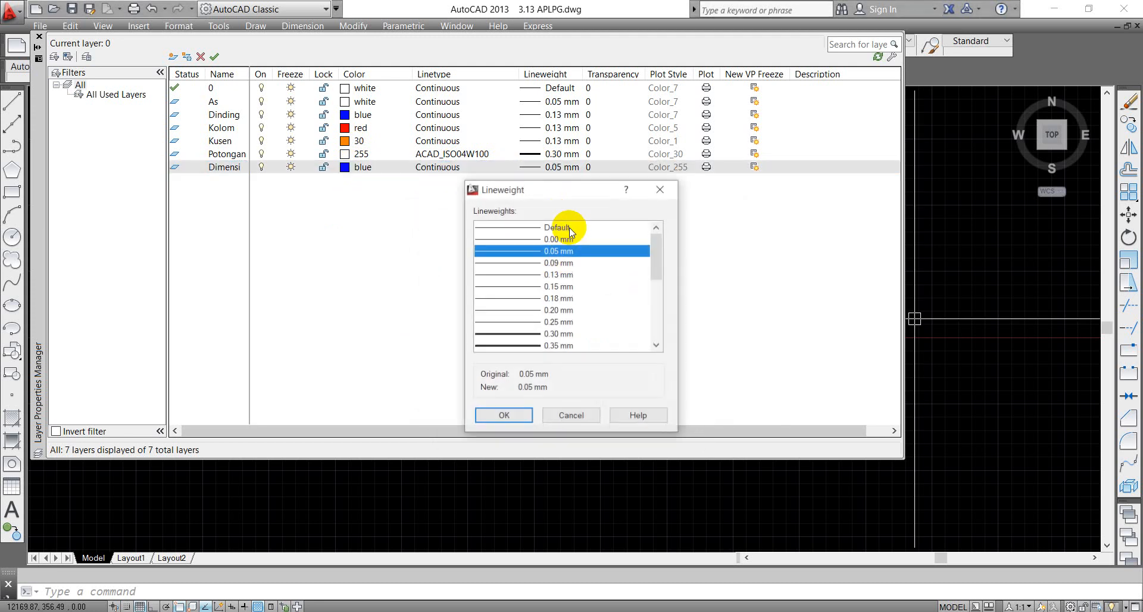
{"action": "left_click", "coordinate": [503, 415]}
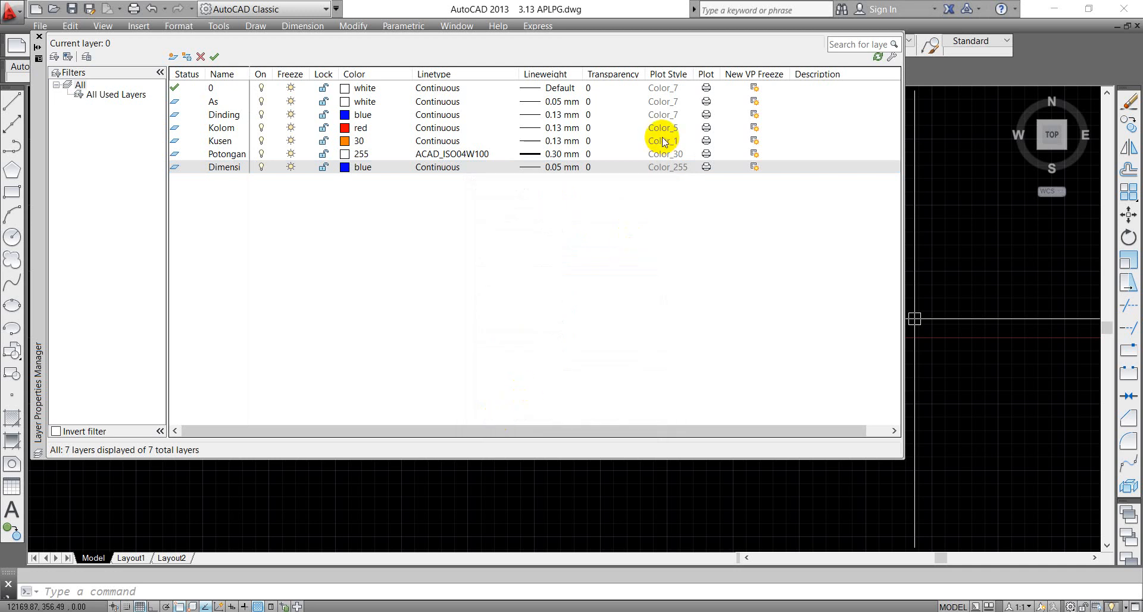
{"action": "left_click", "coordinate": [172, 56]}
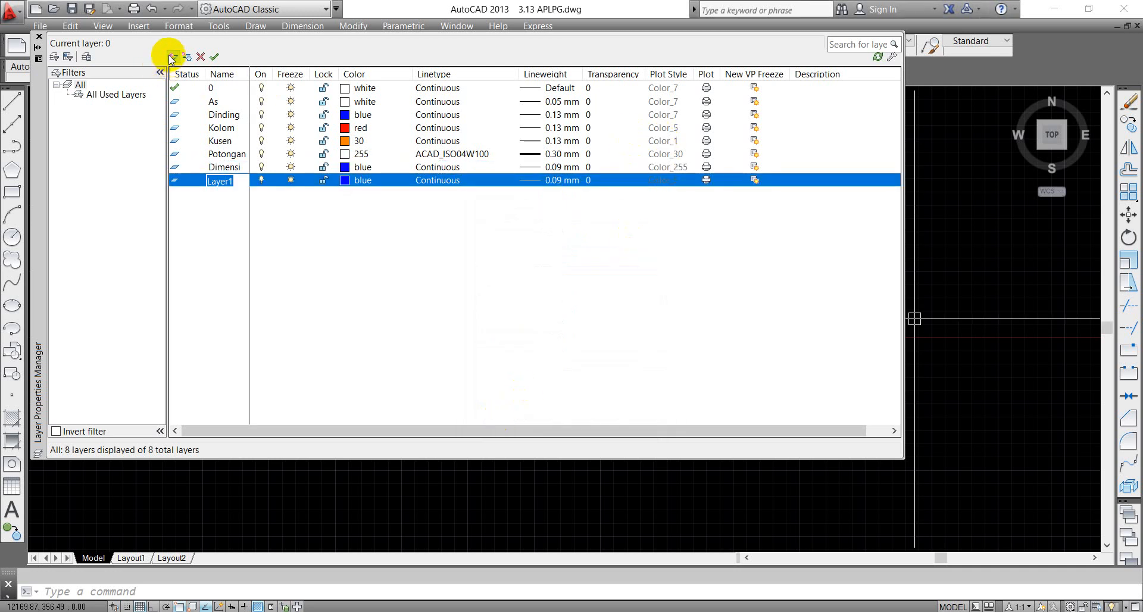
{"action": "type", "text": "Kertas"}
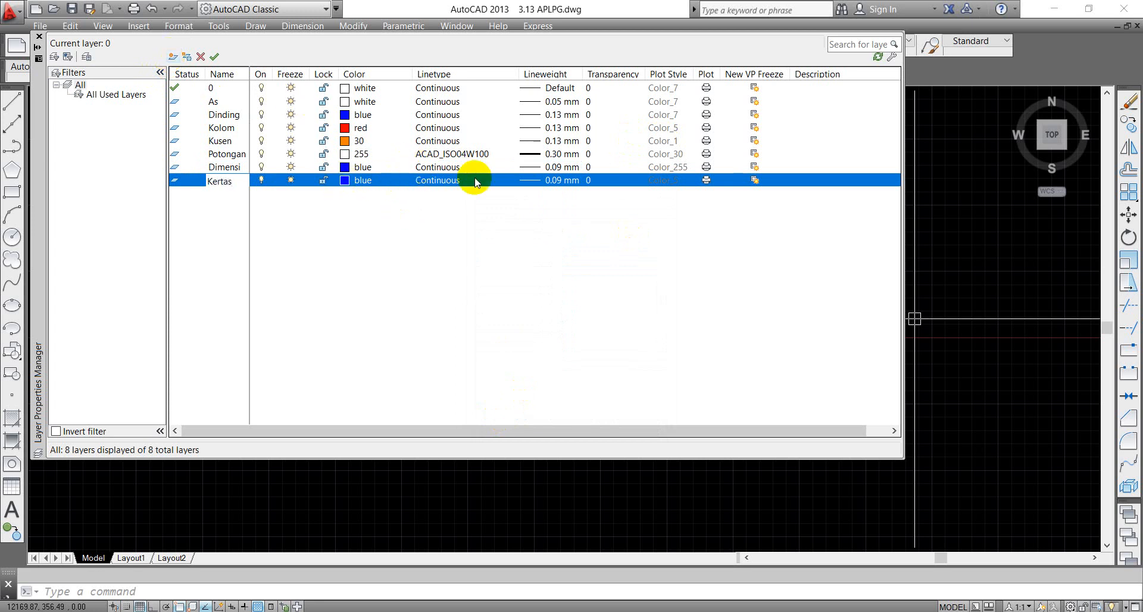
Step: Set the lineweight of layer Kertas to 0.30 mm
{"action": "left_click", "coordinate": [551, 182]}
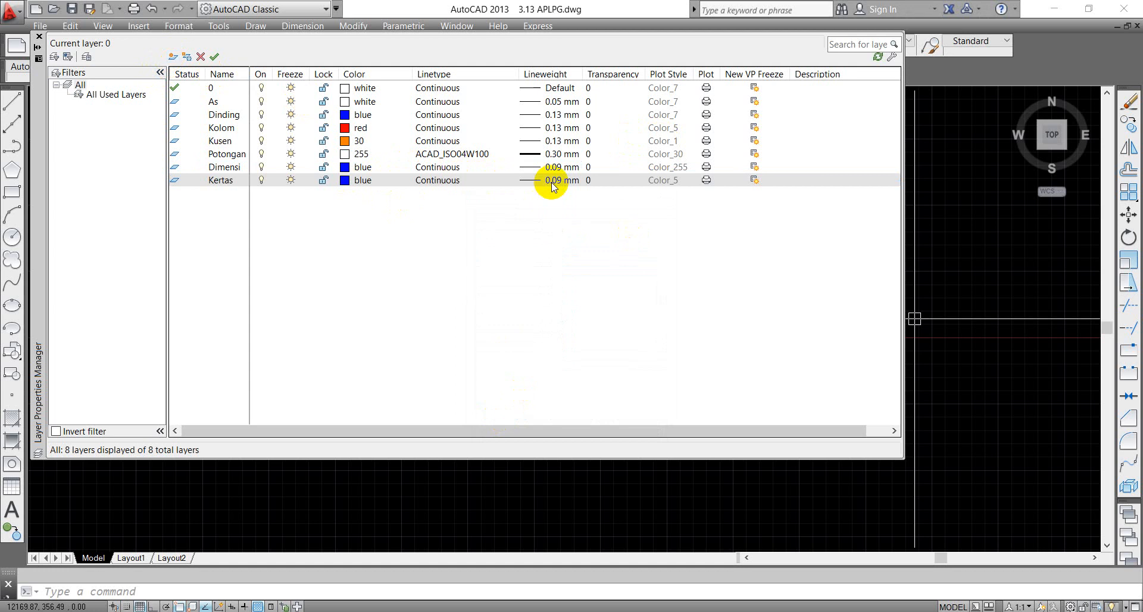
{"action": "left_click", "coordinate": [553, 185]}
{"action": "left_click", "coordinate": [545, 334]}
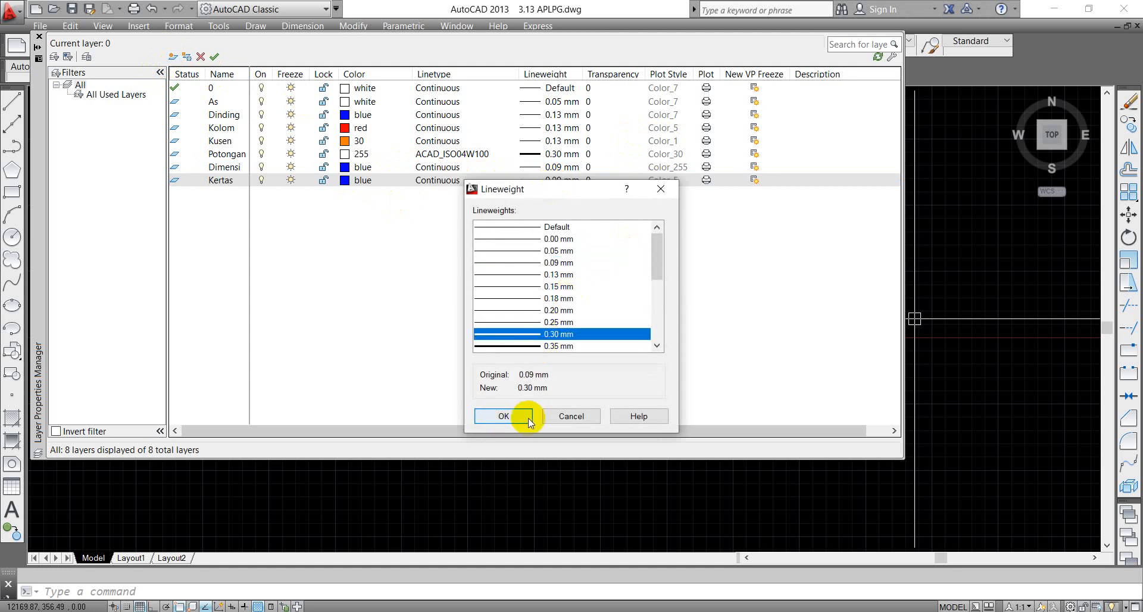
{"action": "left_click", "coordinate": [527, 417]}
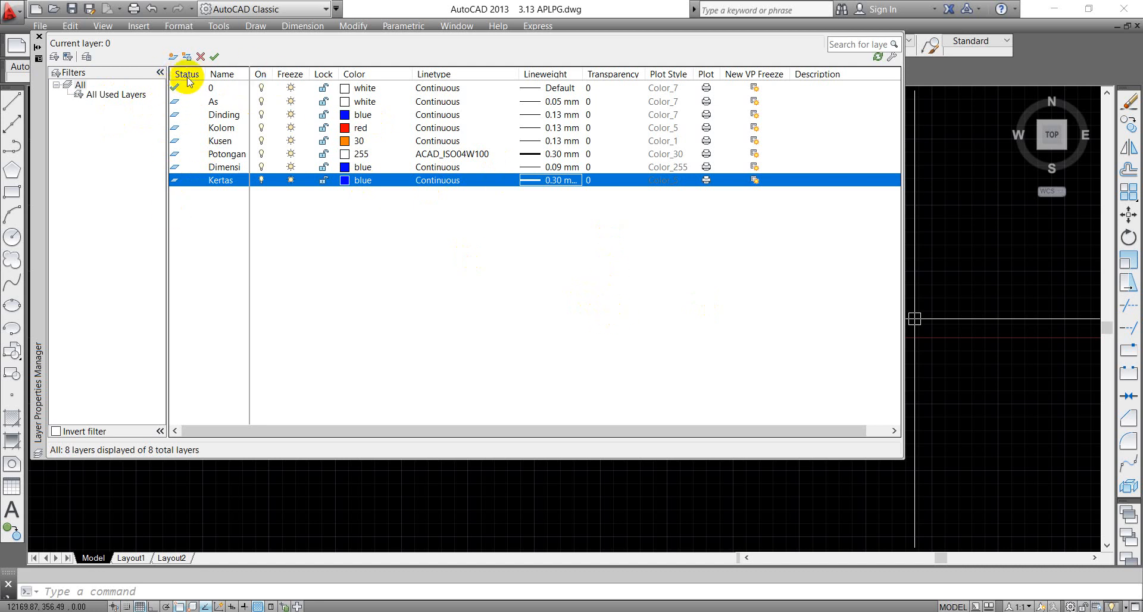
Step: Make As the current layer and close the layer manager
{"action": "left_click", "coordinate": [176, 105]}
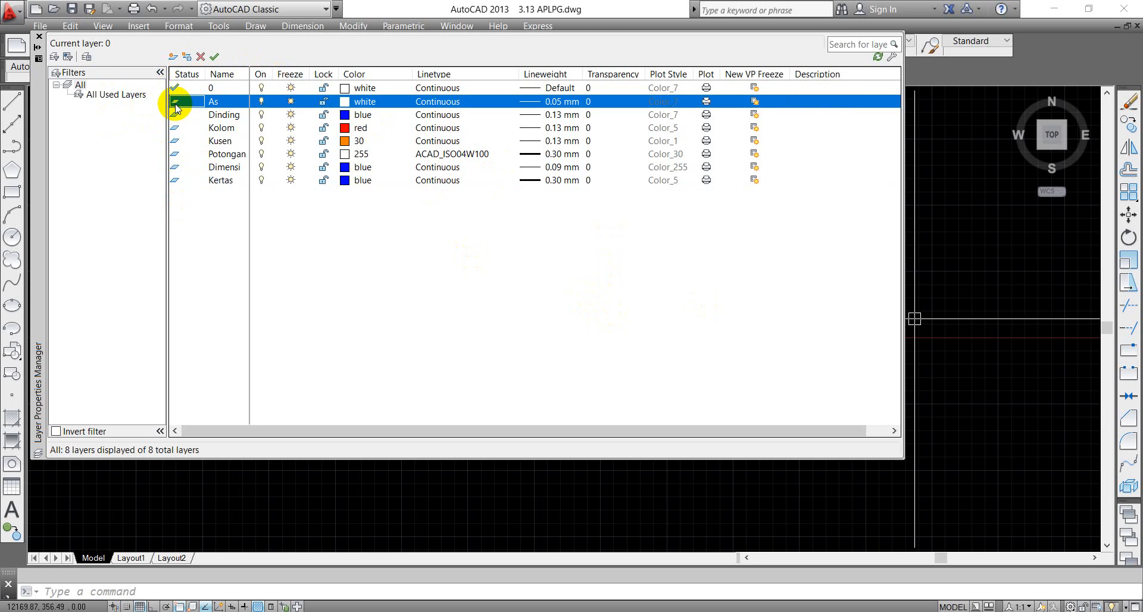
{"action": "left_click", "coordinate": [176, 105]}
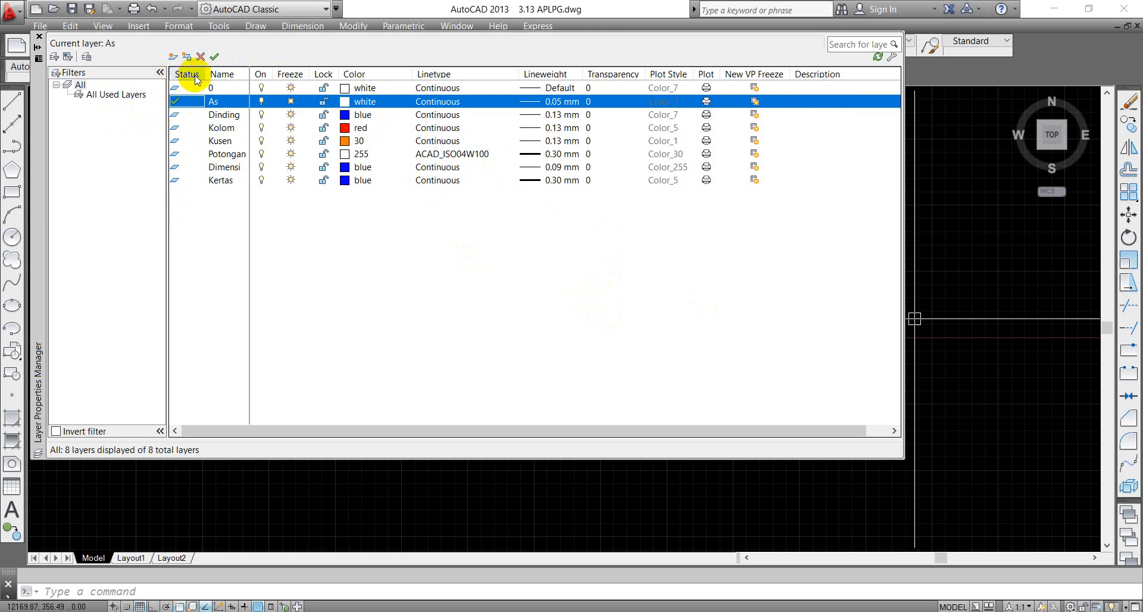
{"action": "left_click", "coordinate": [216, 57]}
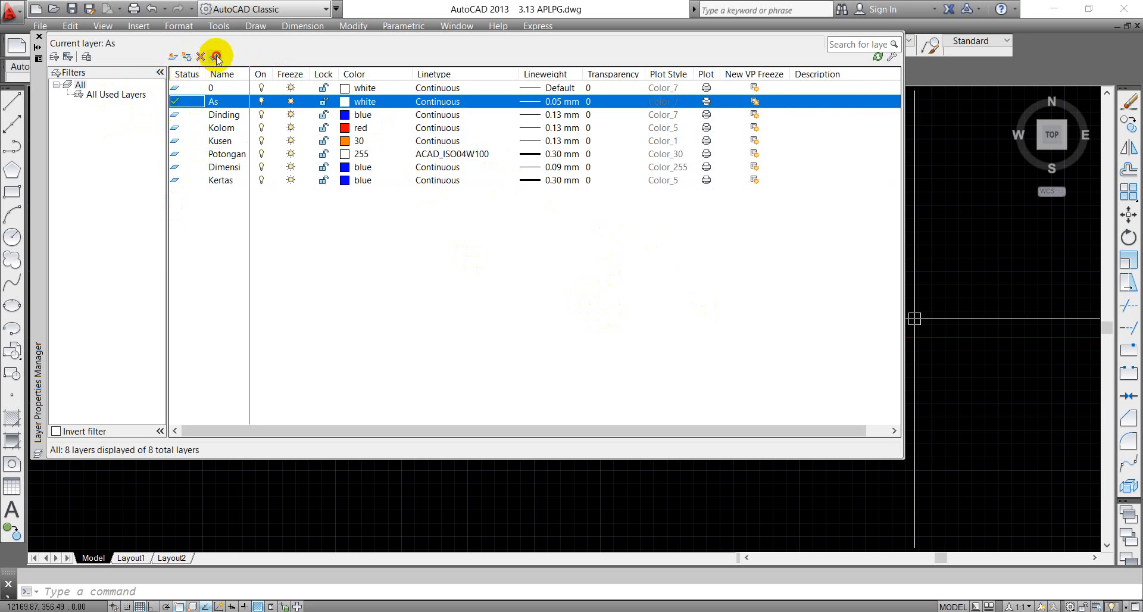
{"action": "left_click", "coordinate": [39, 37]}
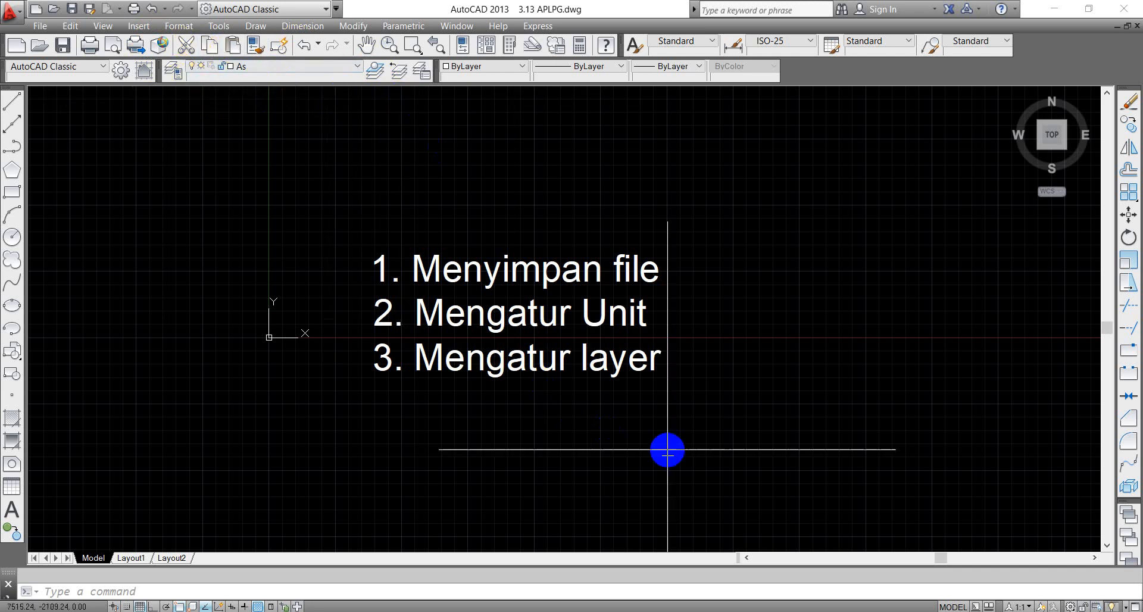
Step: Edit the numbered note text and append the line "4. Mengatur Dimension Style" below the layer entry
{"action": "left_click", "coordinate": [626, 359]}
{"action": "type", "text": "ed"}
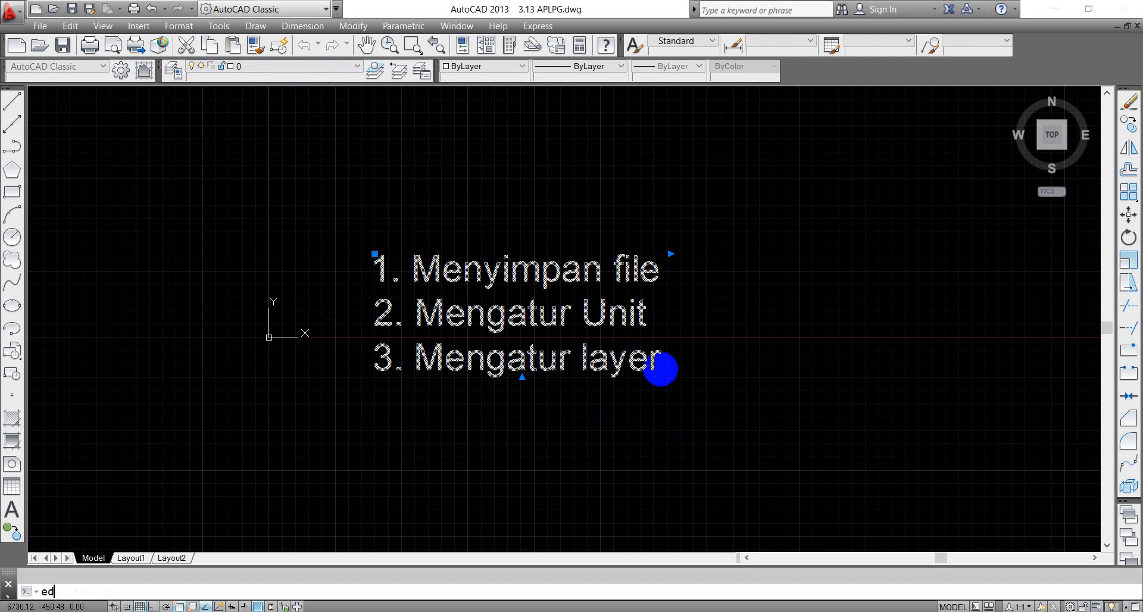
{"action": "key", "text": "Return"}
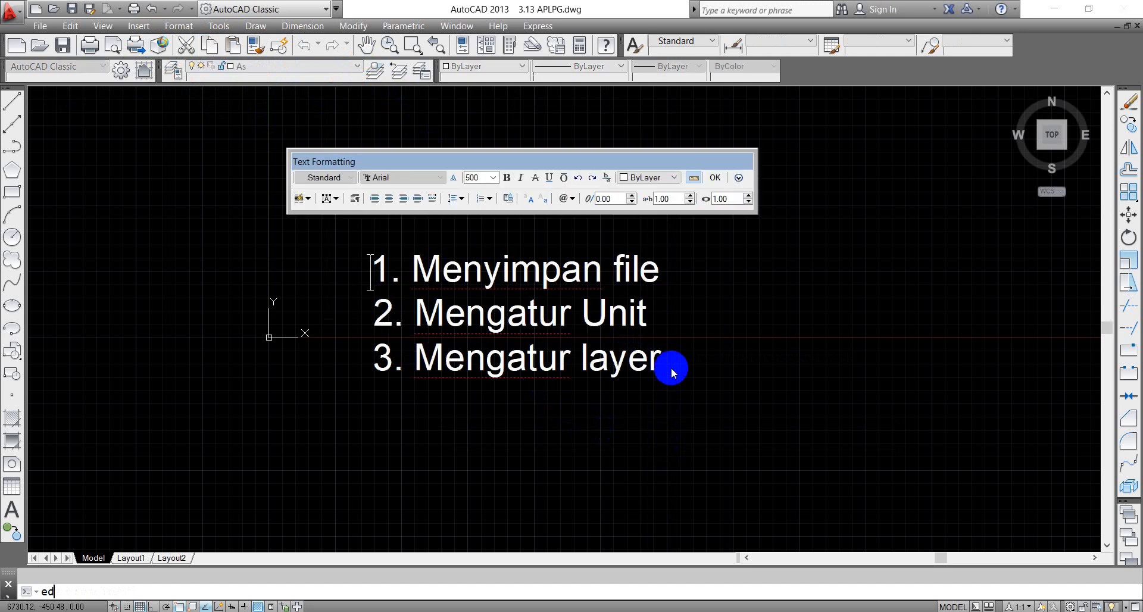
{"action": "key", "text": "Return"}
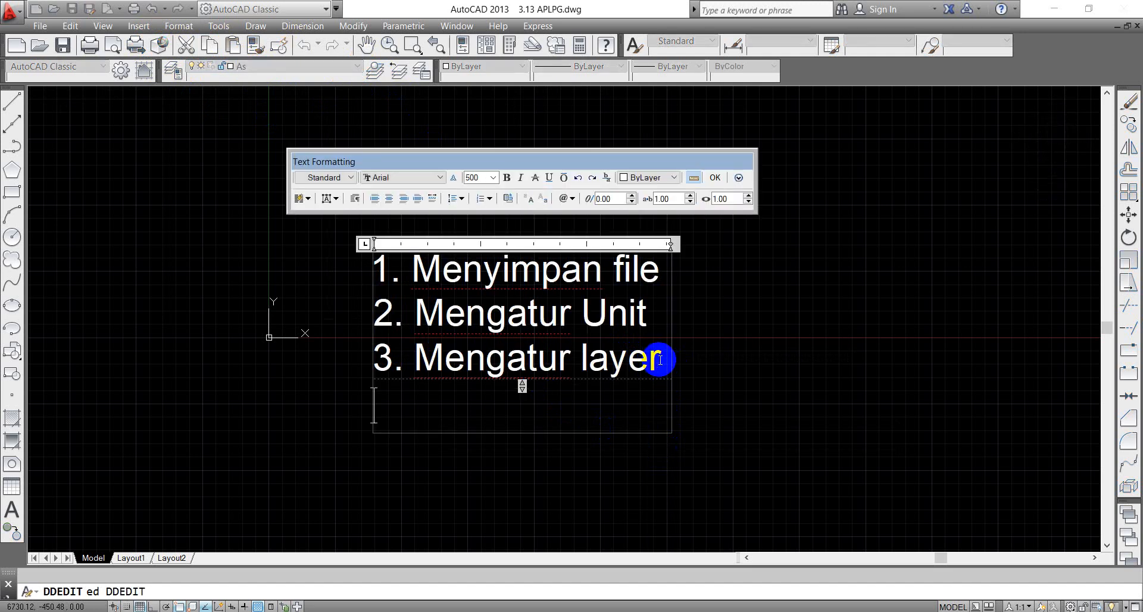
{"action": "type", "text": "4."}
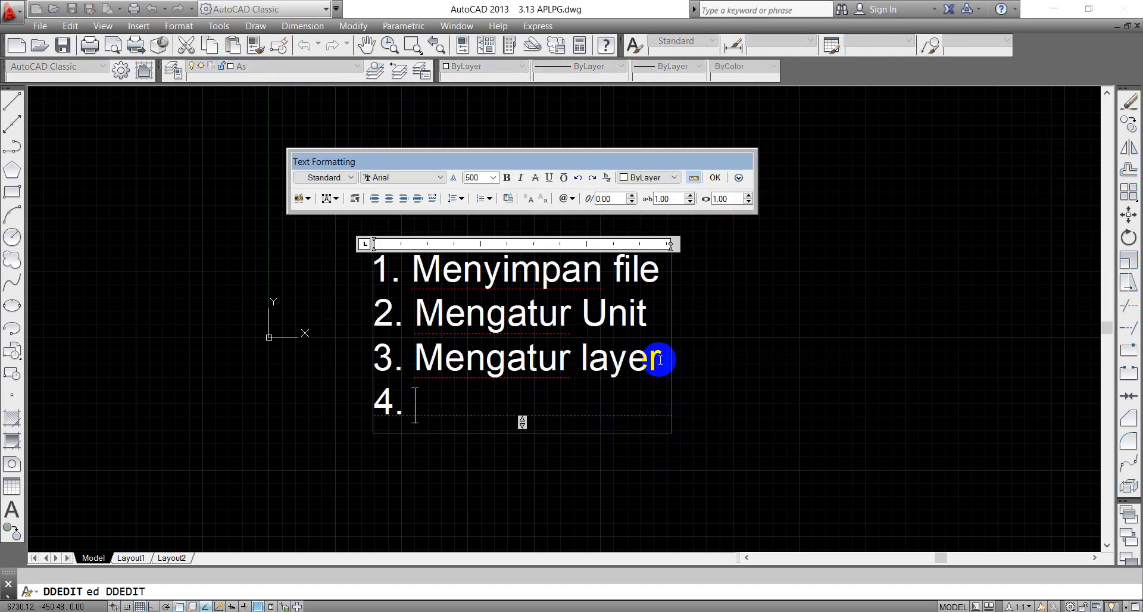
{"action": "type", "text": " Mengatur "}
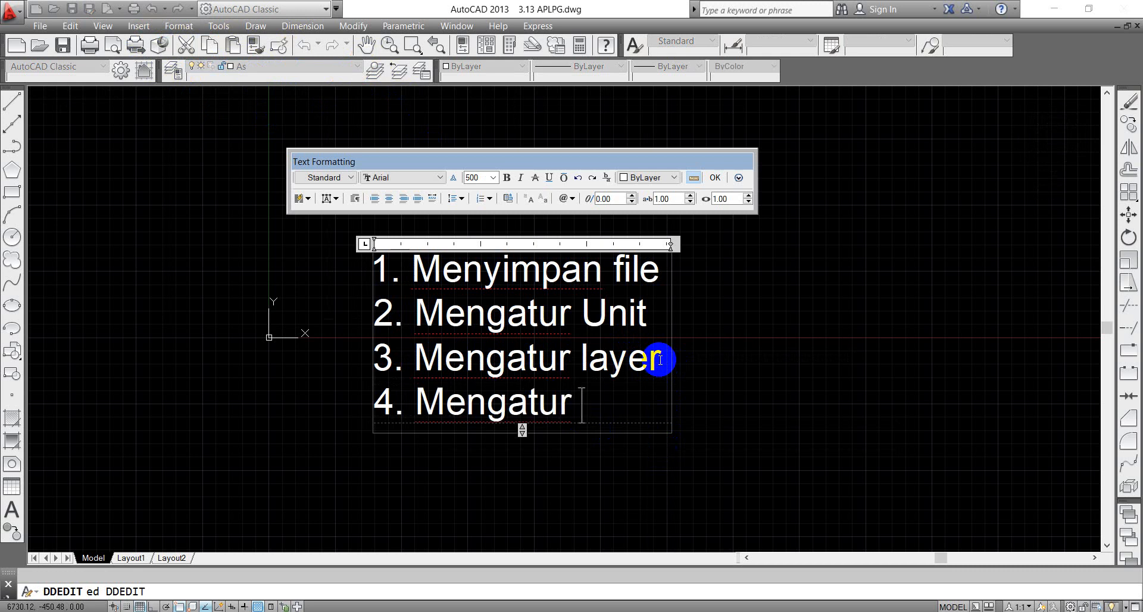
{"action": "type", "text": "Dimension "}
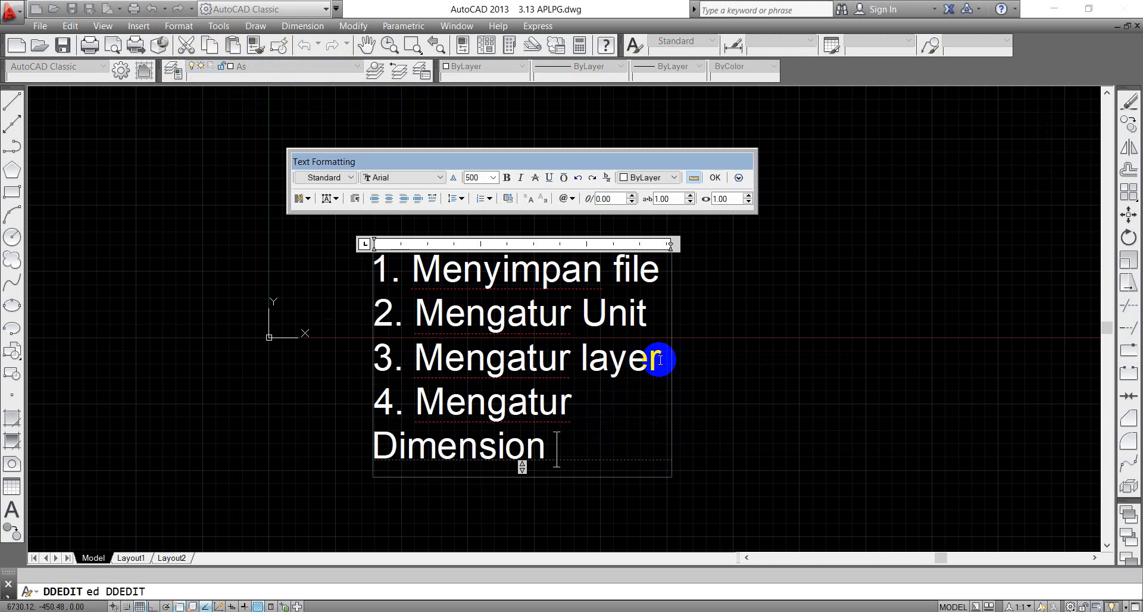
{"action": "type", "text": "Style"}
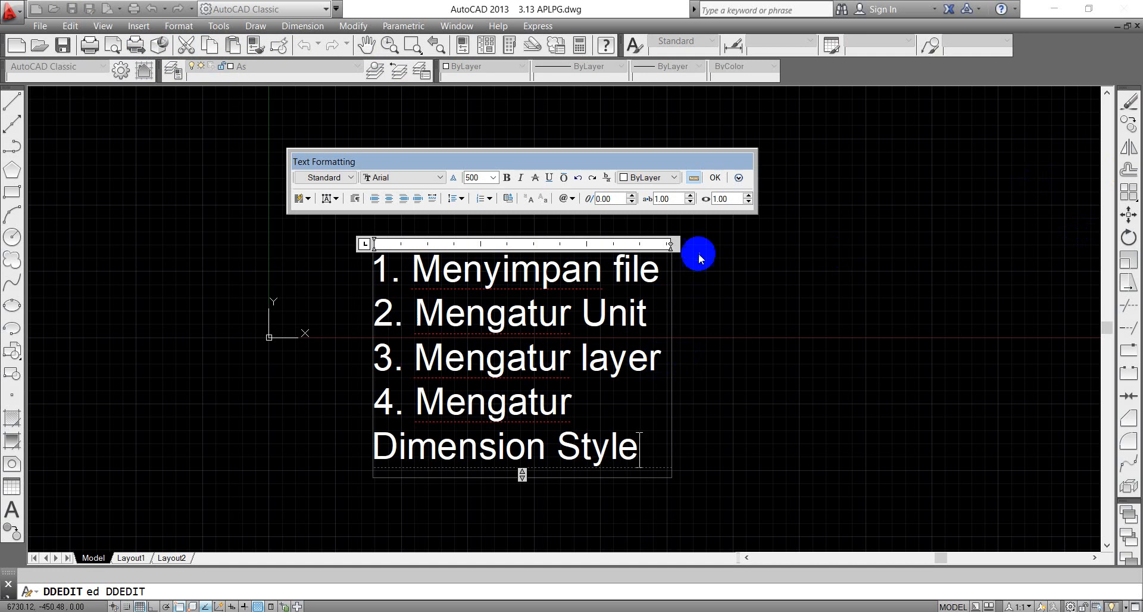
Step: Widen the note's text frame so the fourth entry fits on a single line, and finish the text edit
{"action": "left_click_drag", "start_coordinate": [670, 244], "coordinate": [874, 244]}
{"action": "left_click", "coordinate": [918, 306]}
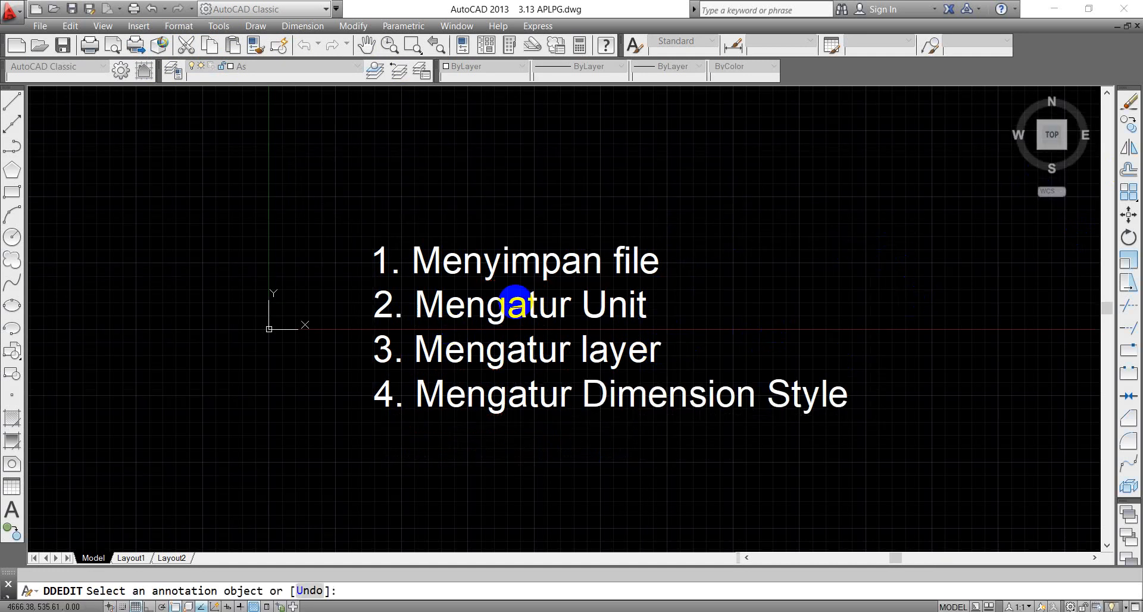
{"action": "key", "text": "Escape"}
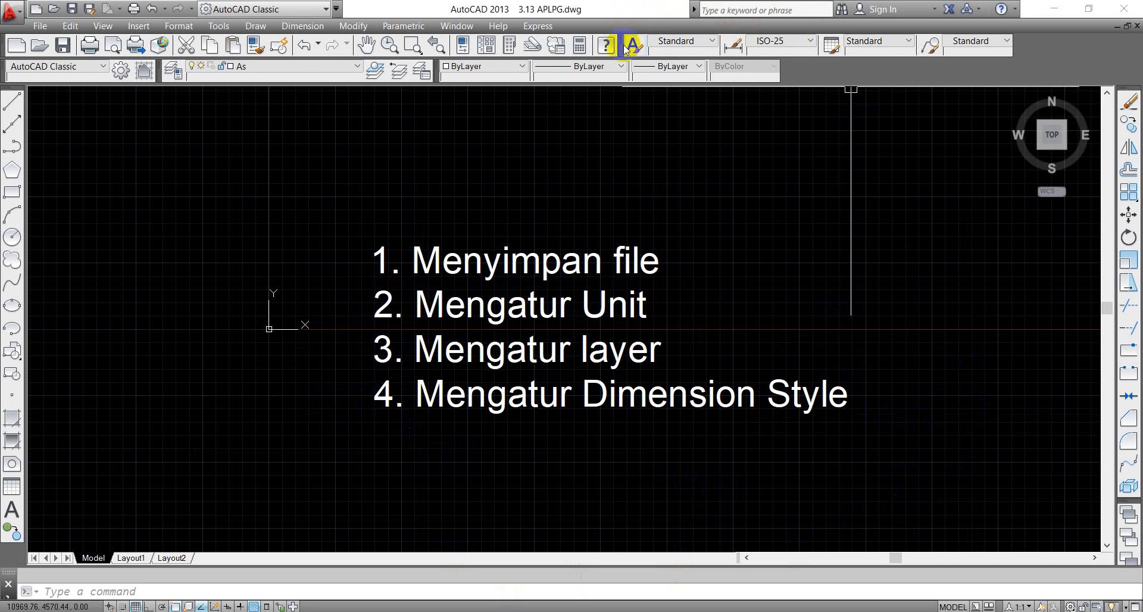
Step: Create a new dimension style for all dimensions based on ISO-25, named with the author's first name followed by 100
{"action": "key", "text": "F7"}
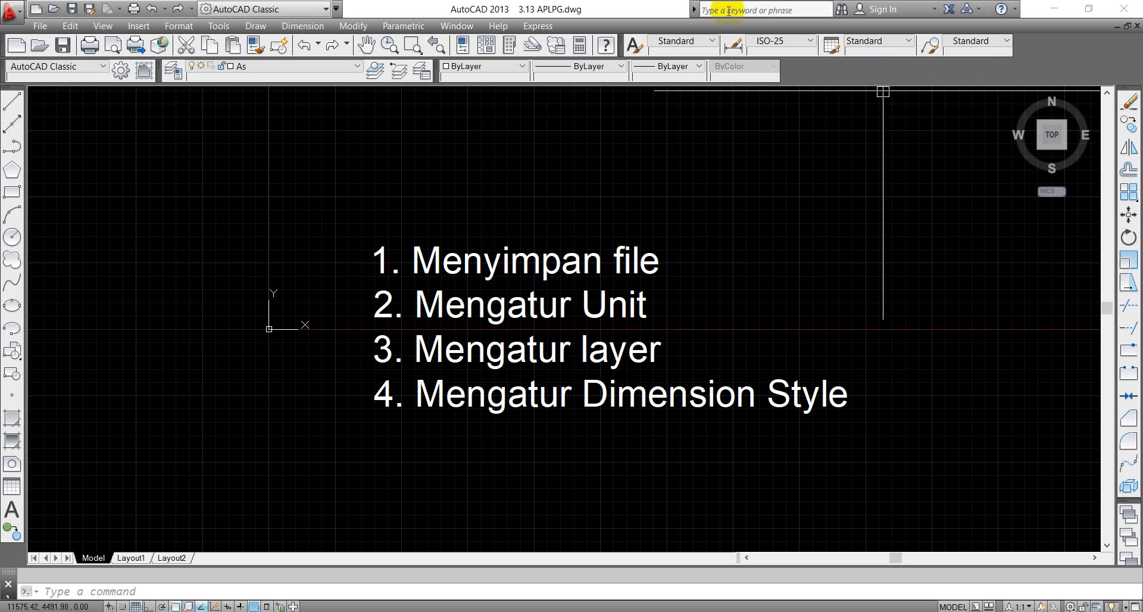
{"action": "left_click", "coordinate": [733, 51]}
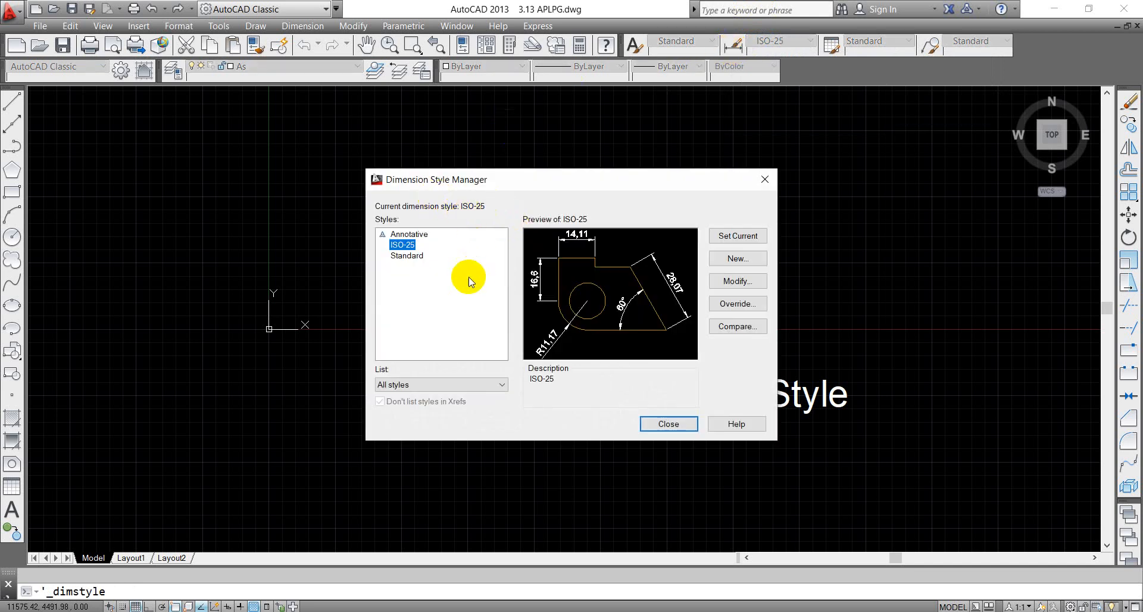
{"action": "left_click_drag", "start_coordinate": [540, 179], "coordinate": [661, 126]}
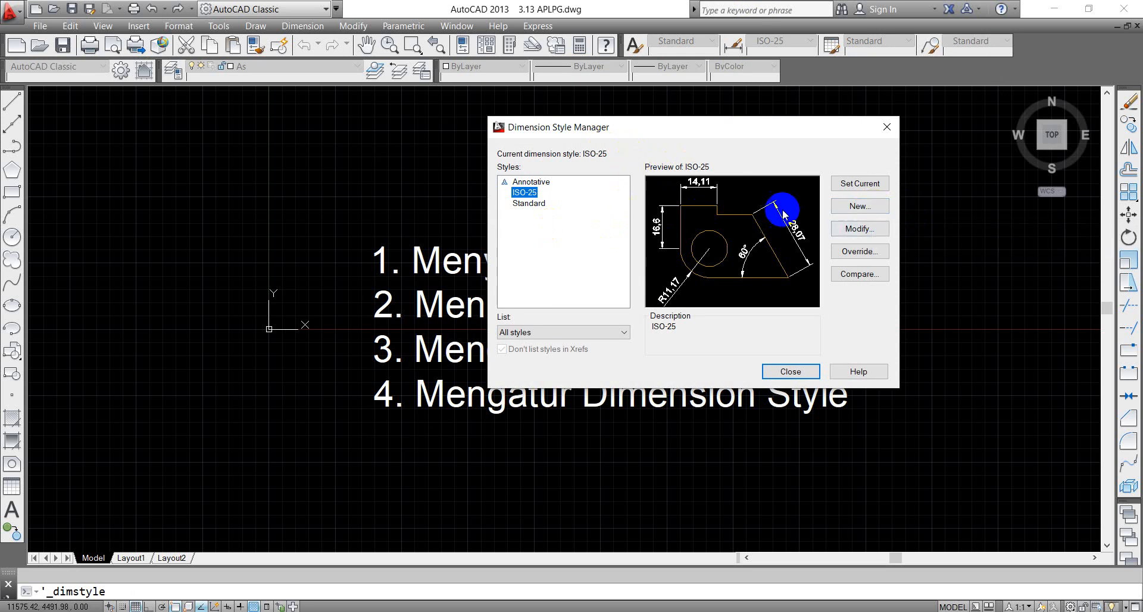
{"action": "left_click", "coordinate": [879, 212]}
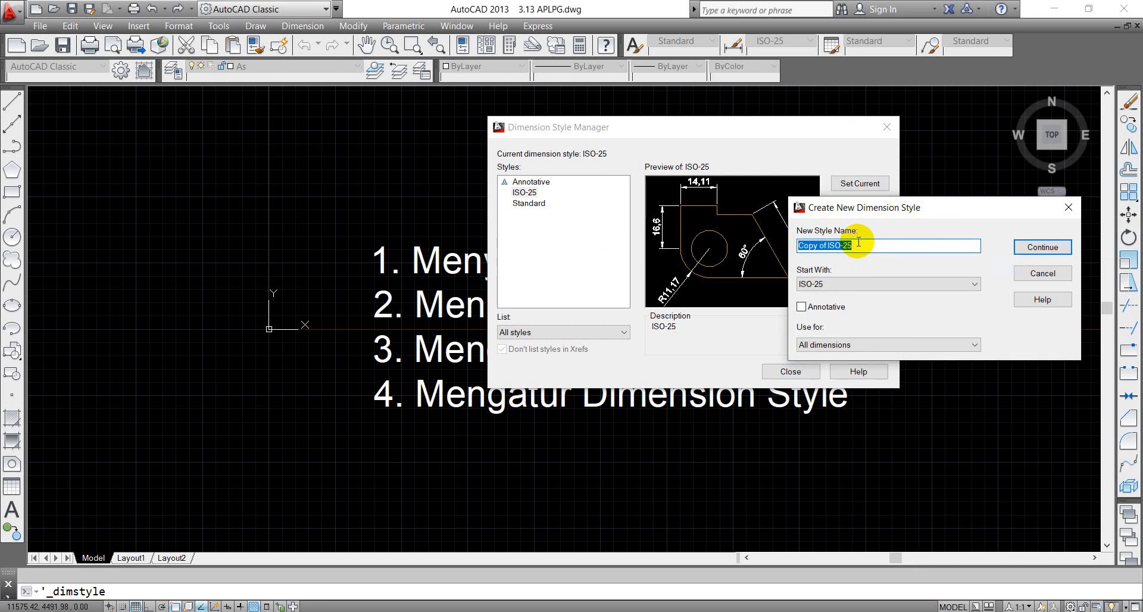
{"action": "type", "text": "Sigit100"}
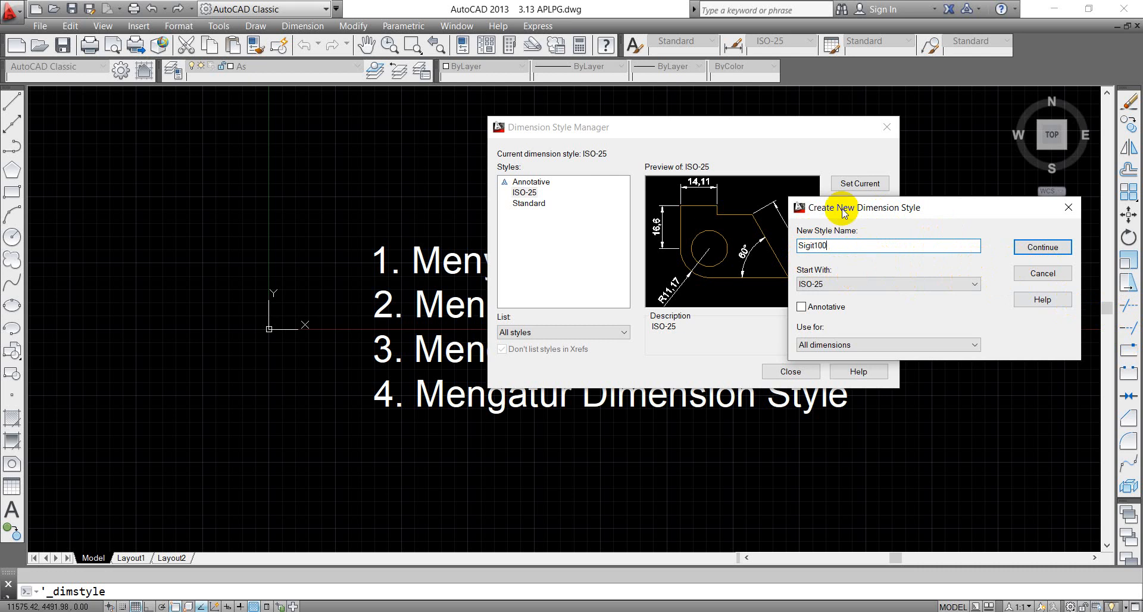
{"action": "left_click", "coordinate": [1037, 253]}
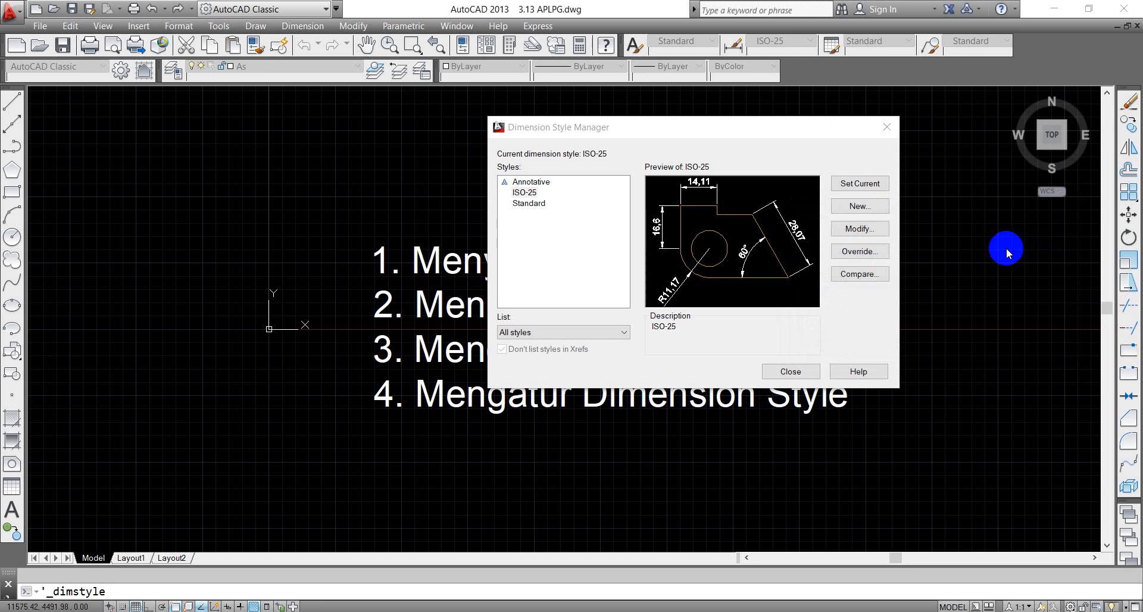
Step: Set the color, linetype and lineweight of the new style's dimension lines to ByLayer
{"action": "left_click_drag", "start_coordinate": [584, 126], "coordinate": [336, 125]}
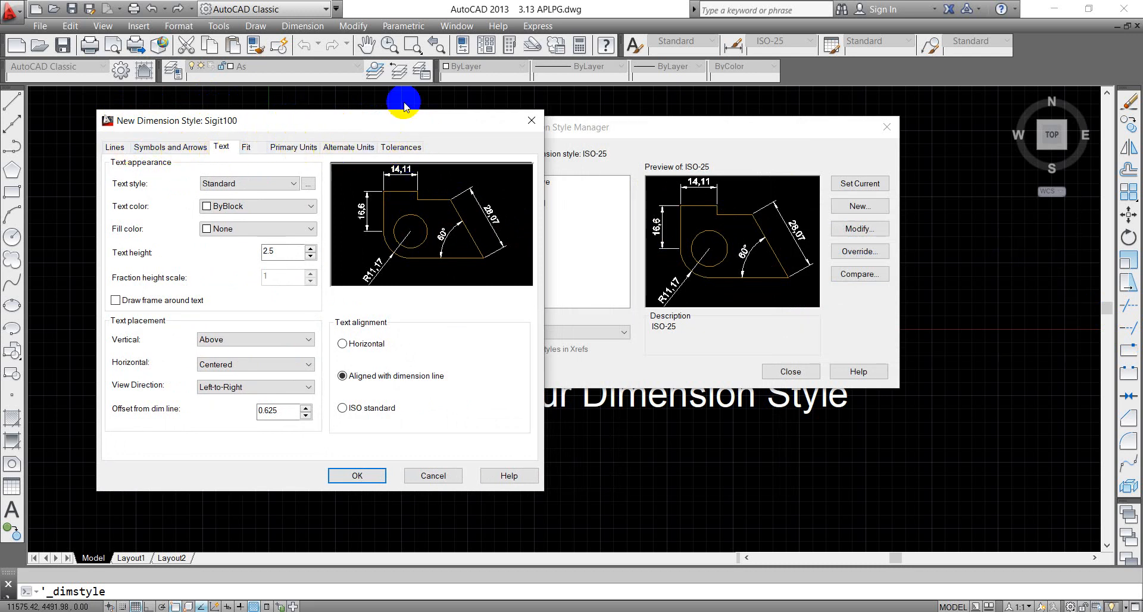
{"action": "left_click", "coordinate": [111, 150]}
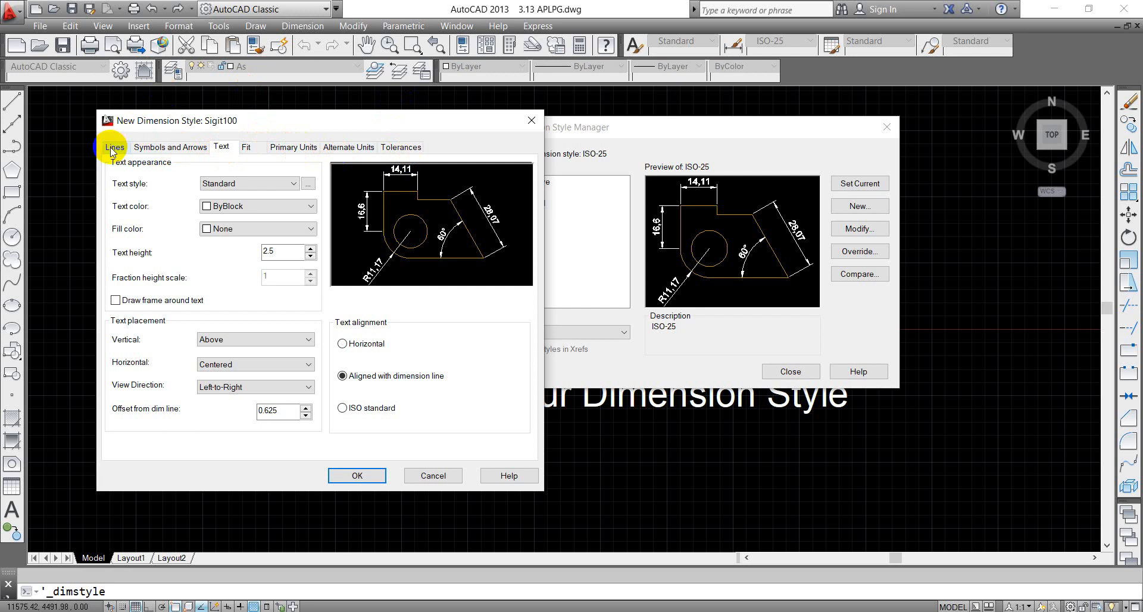
{"action": "left_click", "coordinate": [300, 178]}
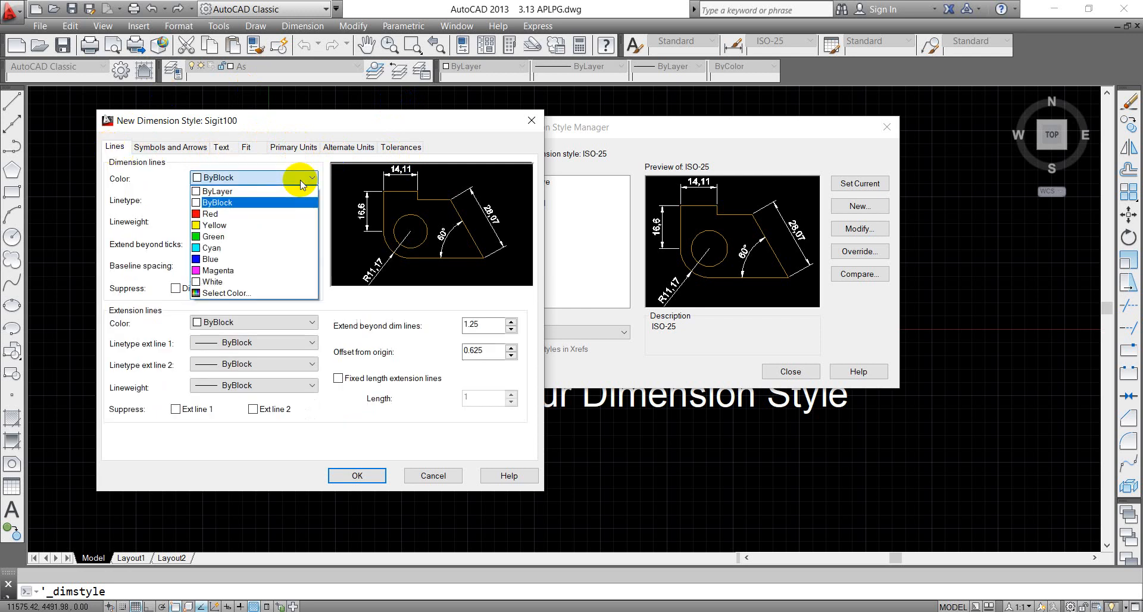
{"action": "left_click", "coordinate": [359, 133]}
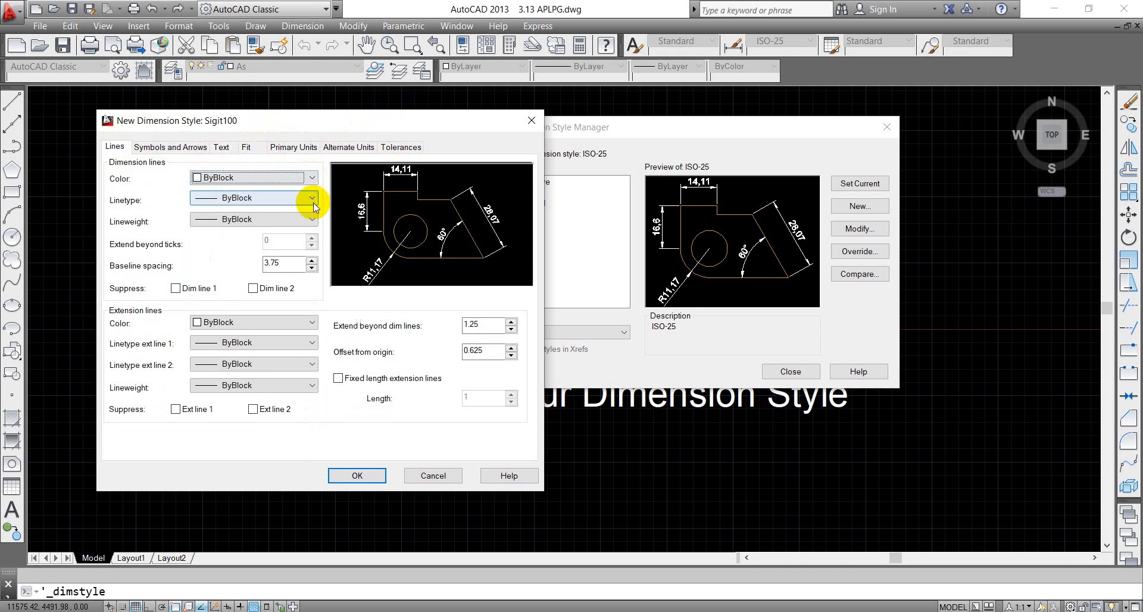
{"action": "left_click", "coordinate": [311, 179]}
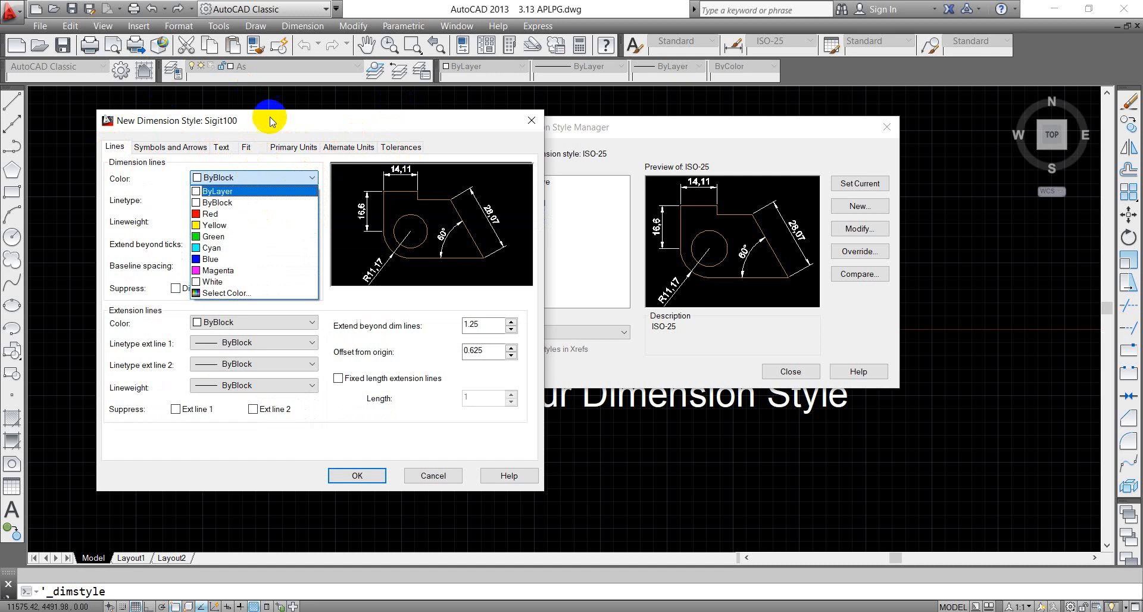
{"action": "left_click", "coordinate": [243, 193]}
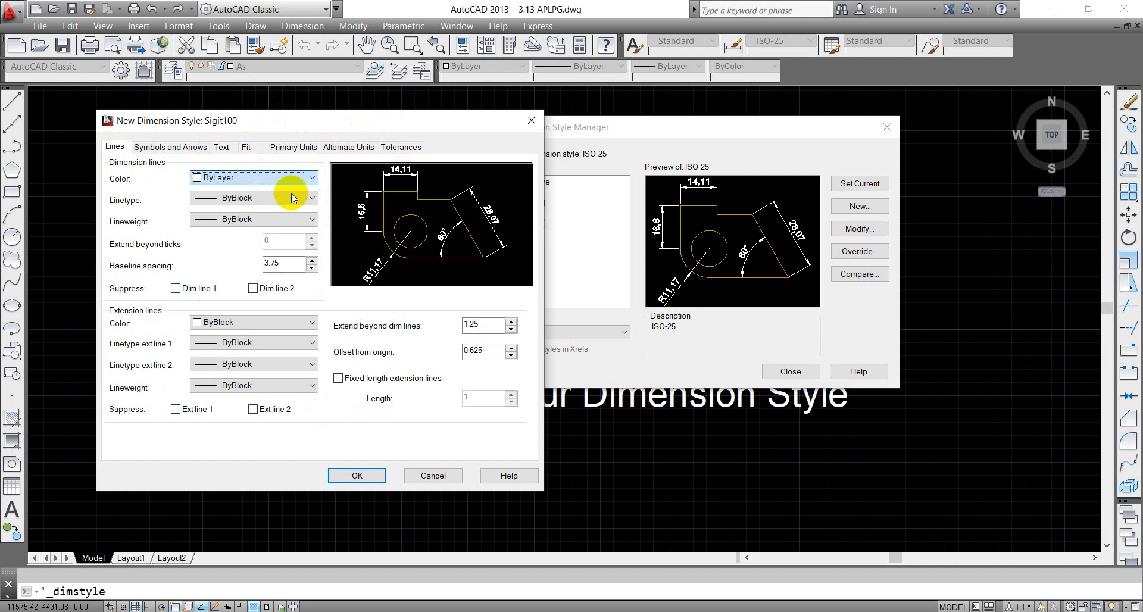
{"action": "left_click", "coordinate": [256, 198]}
{"action": "left_click", "coordinate": [248, 212]}
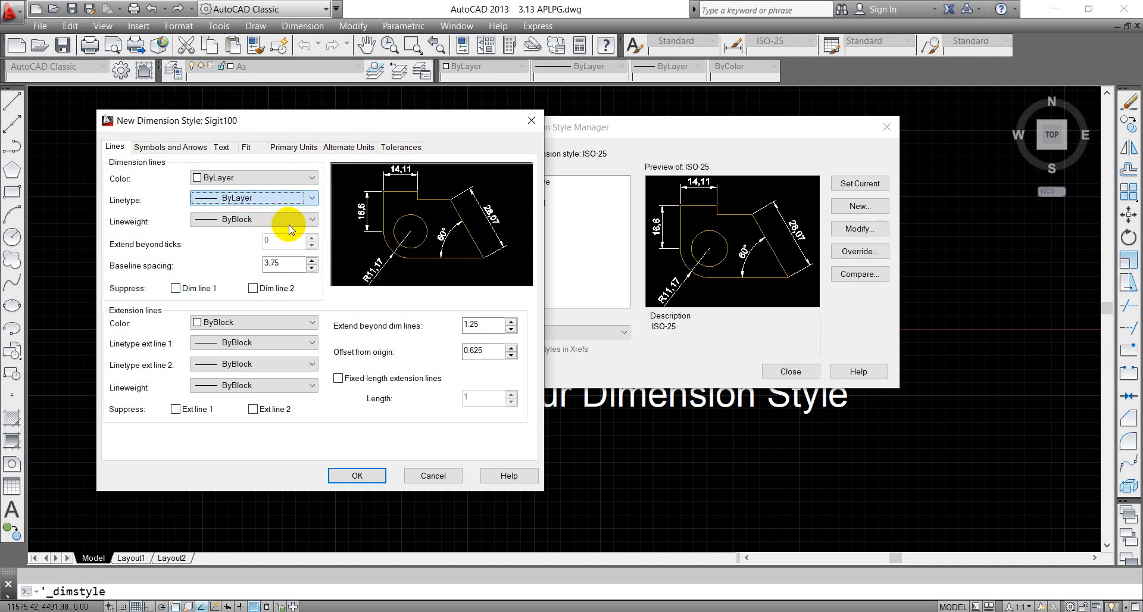
{"action": "left_click", "coordinate": [281, 220]}
{"action": "left_click", "coordinate": [236, 233]}
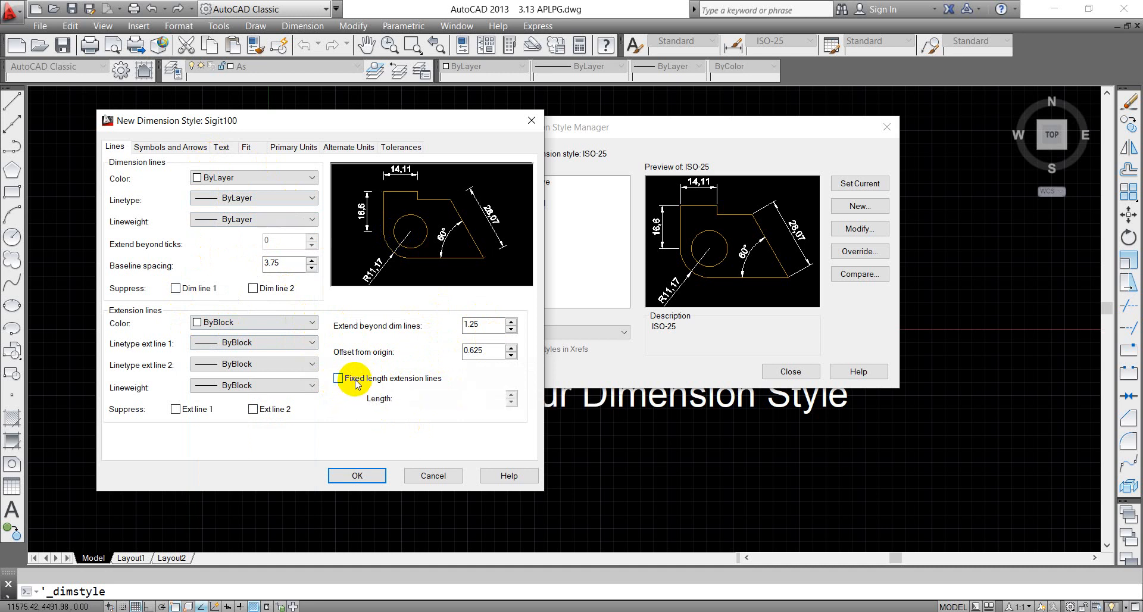
Step: Turn on fixed length extension lines for the new dimension style and set their length to 500
{"action": "left_click", "coordinate": [338, 378]}
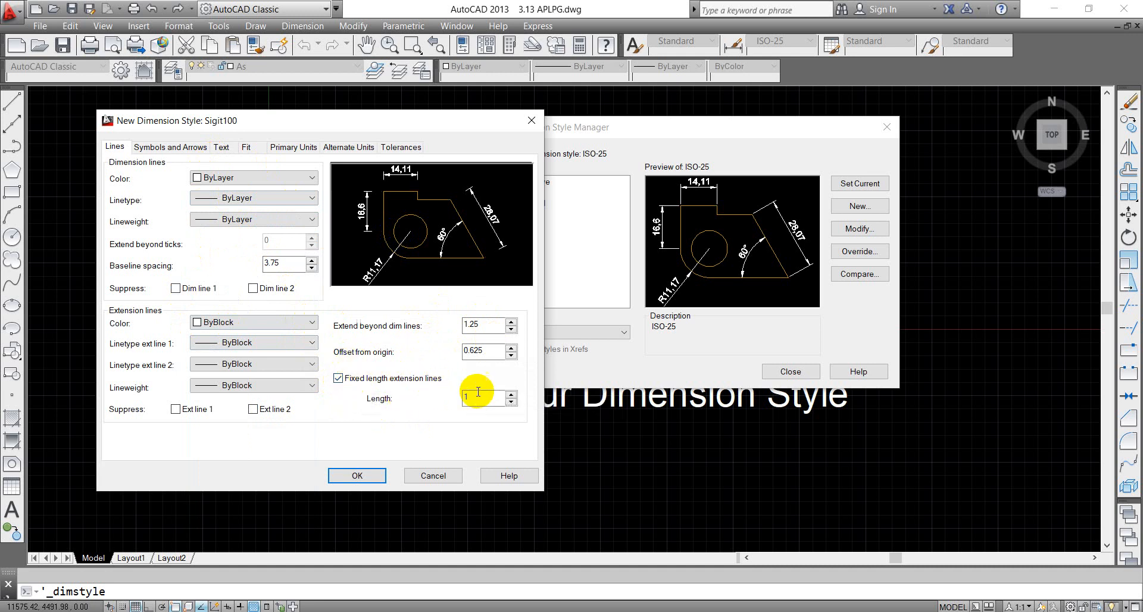
{"action": "left_click", "coordinate": [487, 401]}
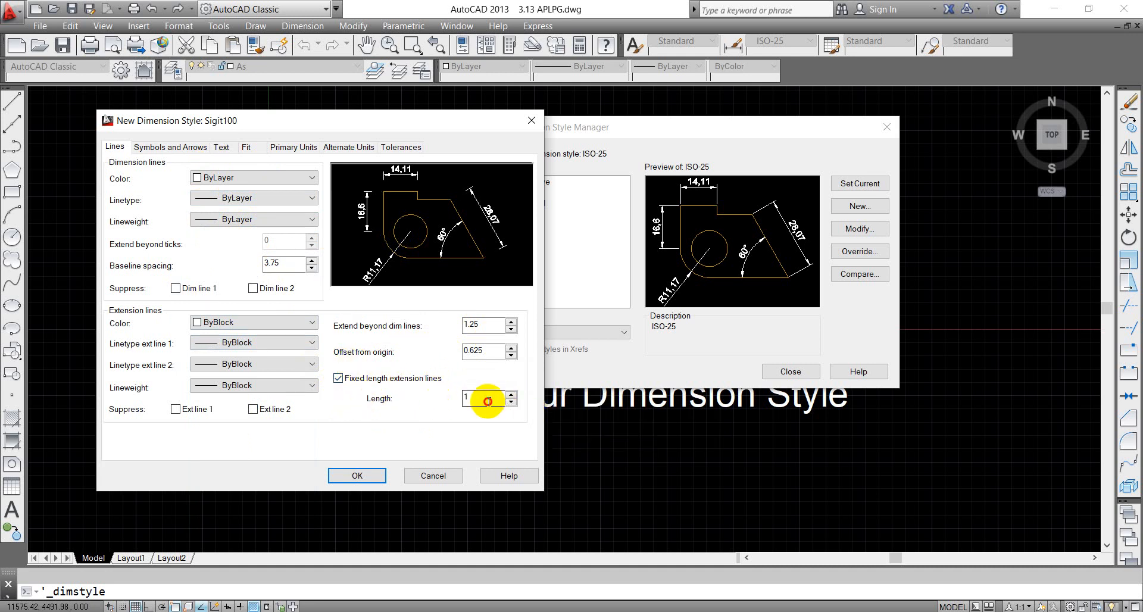
{"action": "left_click_drag", "start_coordinate": [487, 401], "coordinate": [433, 394]}
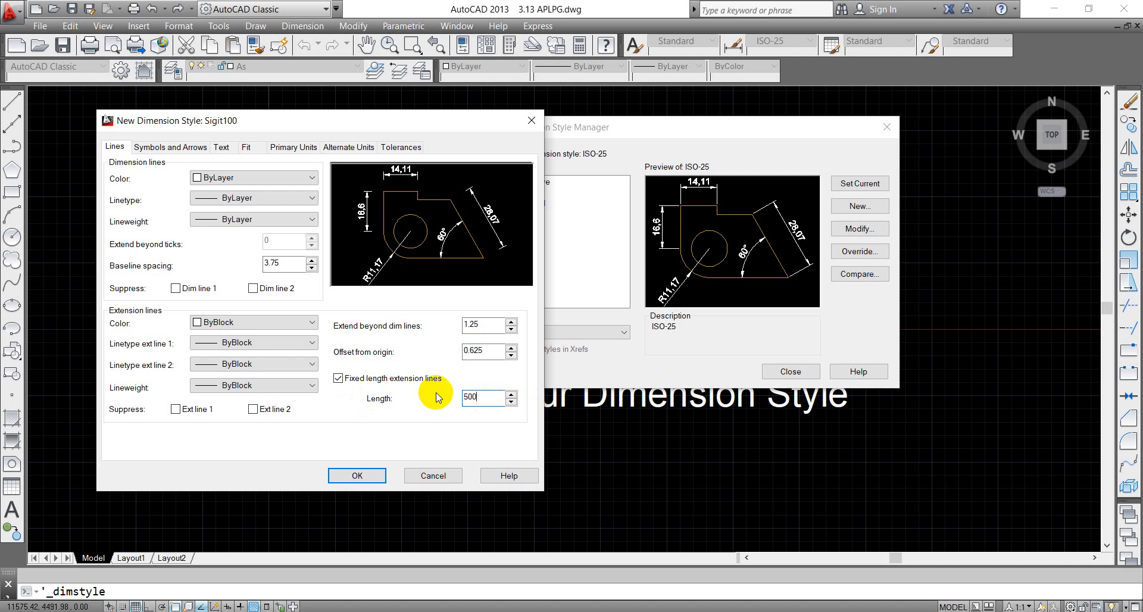
Step: Set the first and second arrowheads of the new dimension style to Architectural tick
{"action": "left_click", "coordinate": [161, 148]}
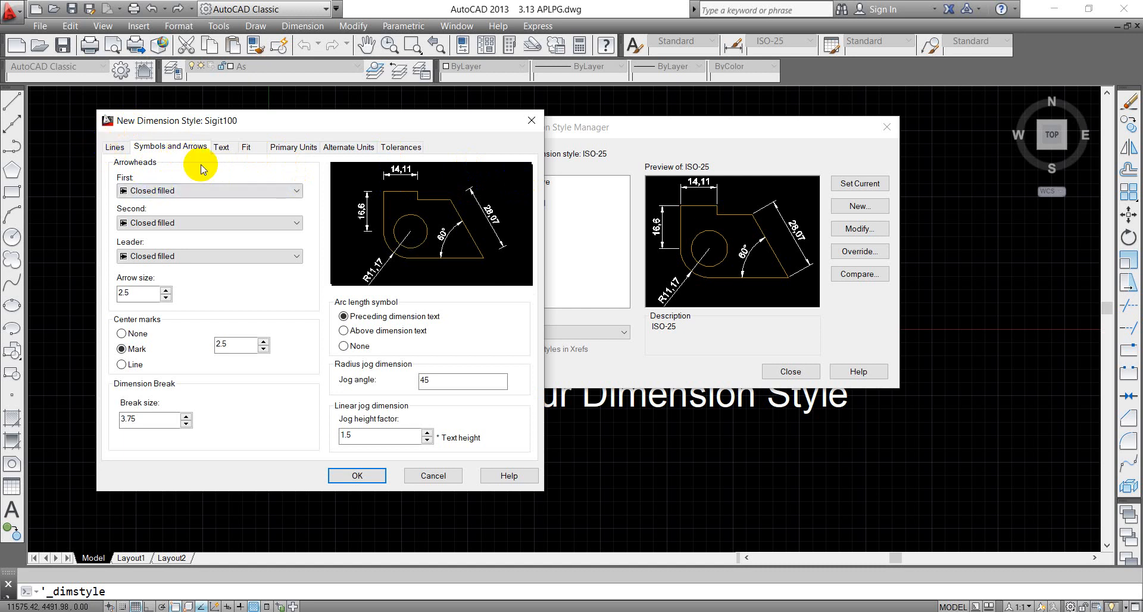
{"action": "left_click", "coordinate": [349, 191]}
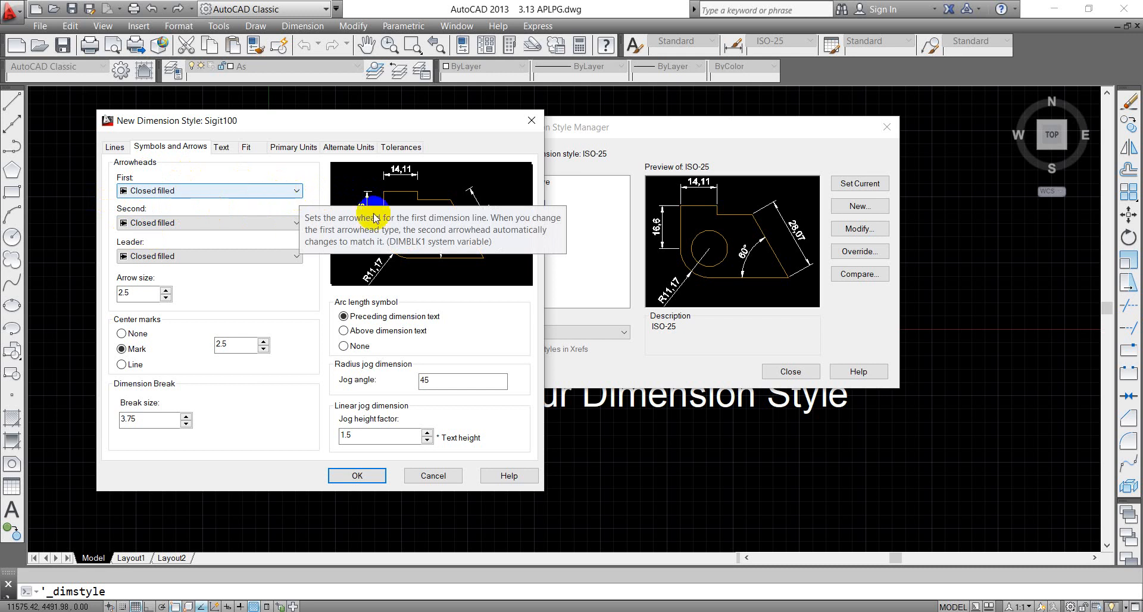
{"action": "left_click", "coordinate": [297, 191]}
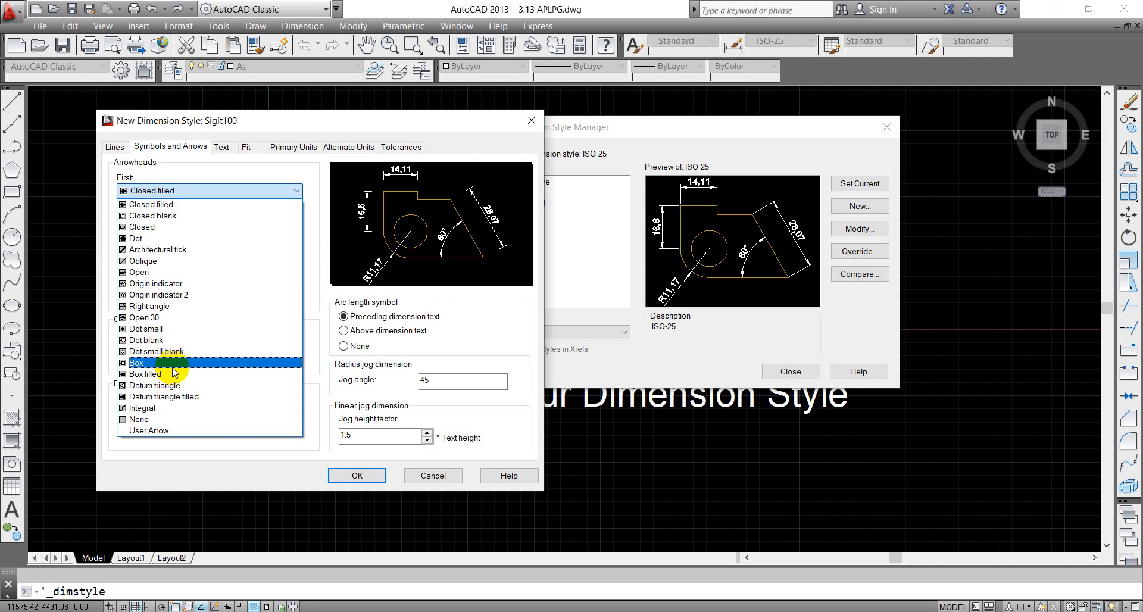
{"action": "left_click", "coordinate": [165, 252]}
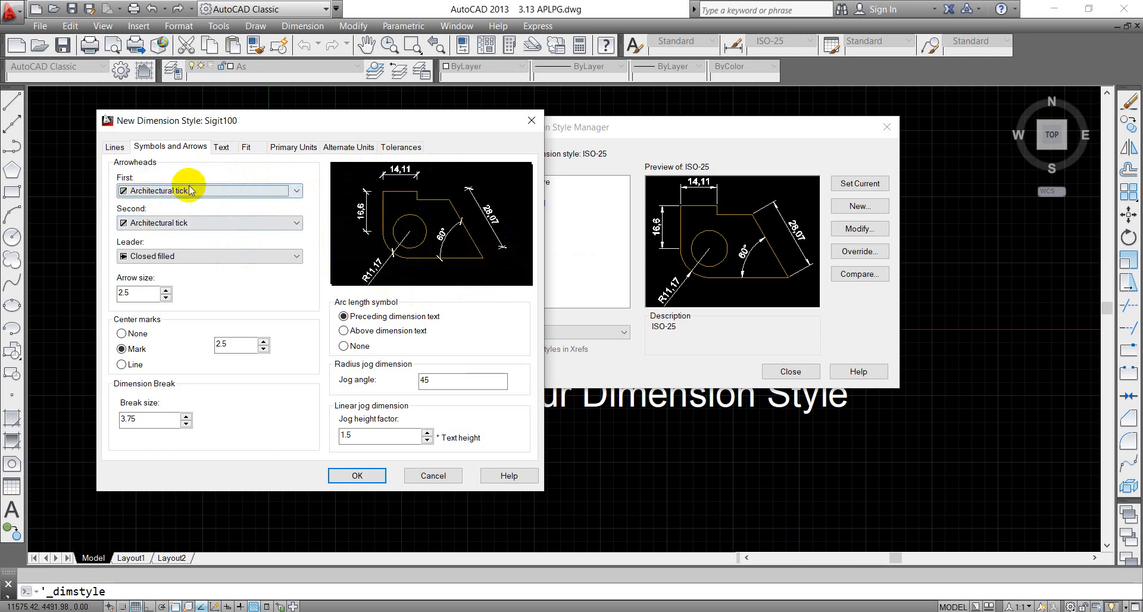
Step: Switch the arrowheads to Closed filled for comparison and set them back to Architectural tick
{"action": "left_click", "coordinate": [296, 190]}
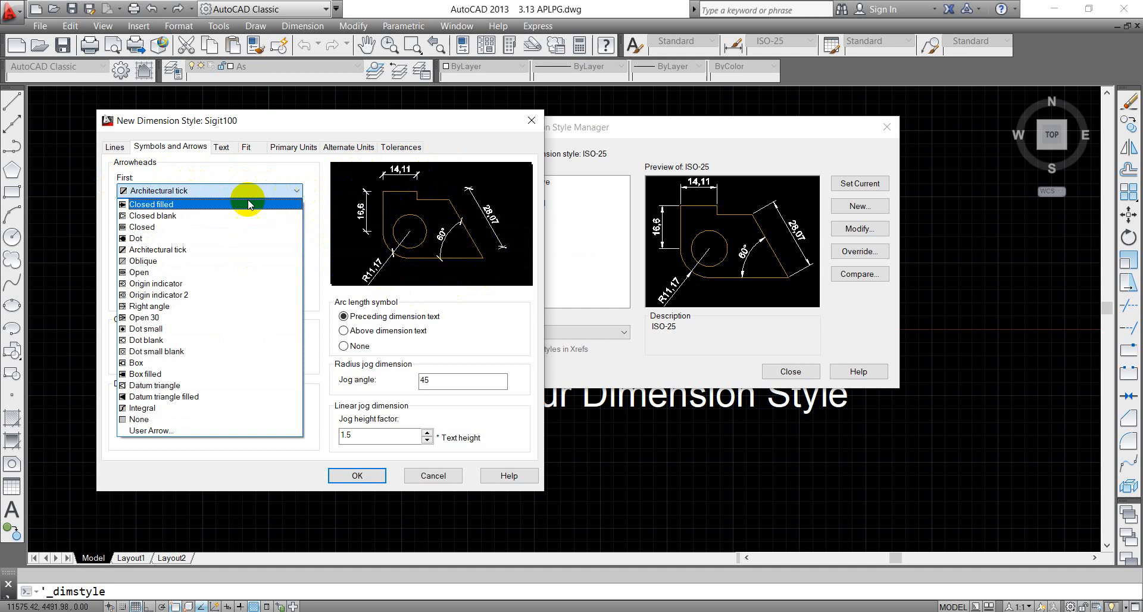
{"action": "left_click", "coordinate": [155, 207]}
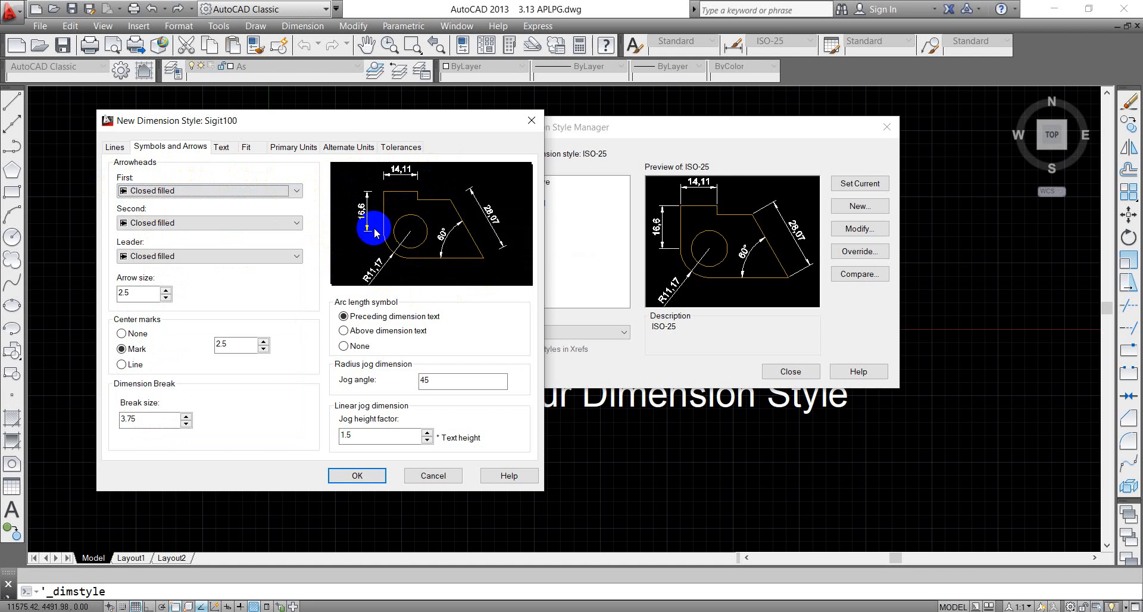
{"action": "left_click", "coordinate": [297, 191]}
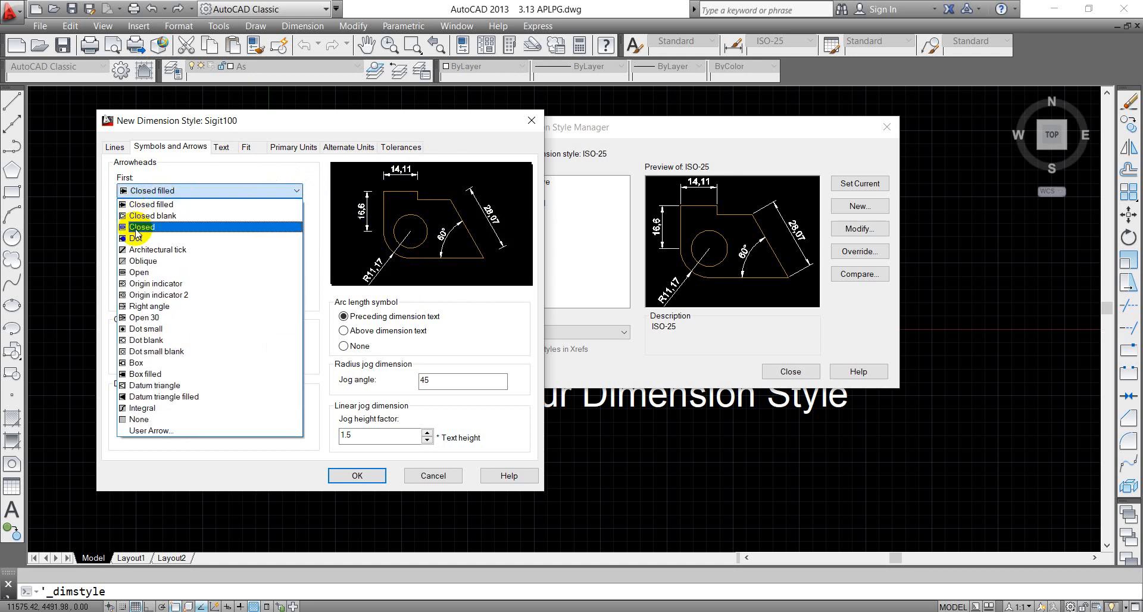
{"action": "left_click", "coordinate": [145, 255]}
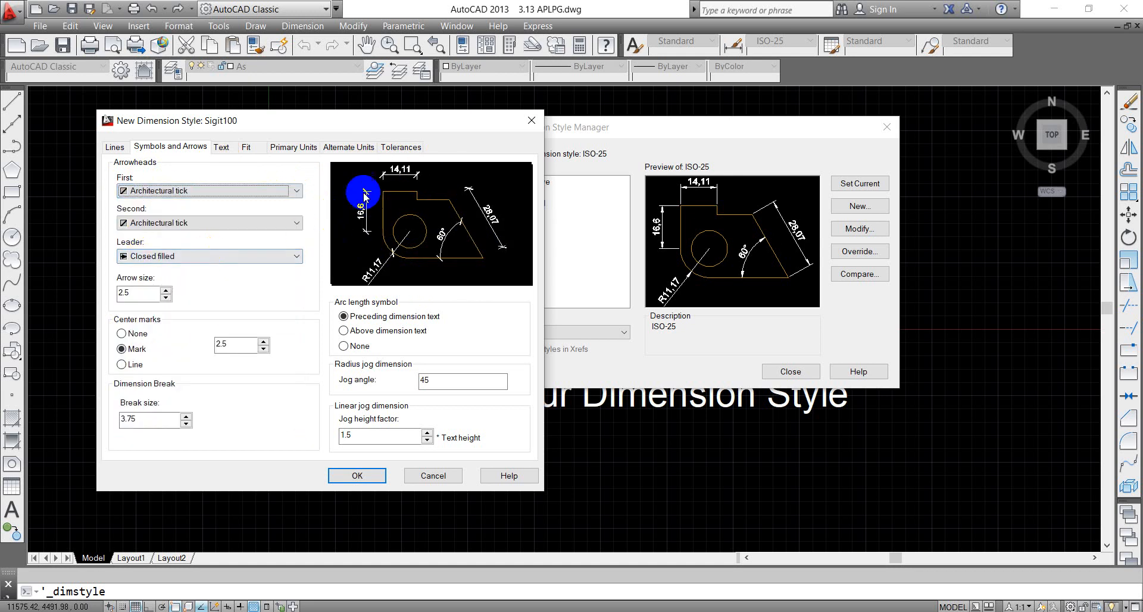
Step: Set the new dimension style's arrow size to 150 and its text height to 250
{"action": "left_click", "coordinate": [146, 293]}
{"action": "left_click_drag", "start_coordinate": [145, 293], "coordinate": [25, 301]}
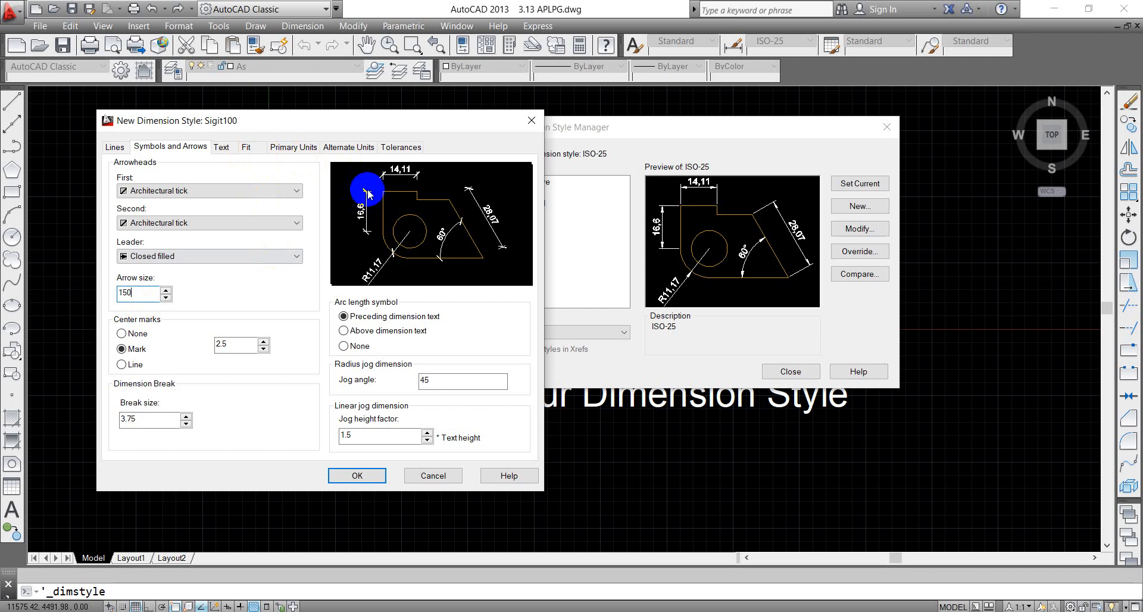
{"action": "left_click", "coordinate": [224, 153]}
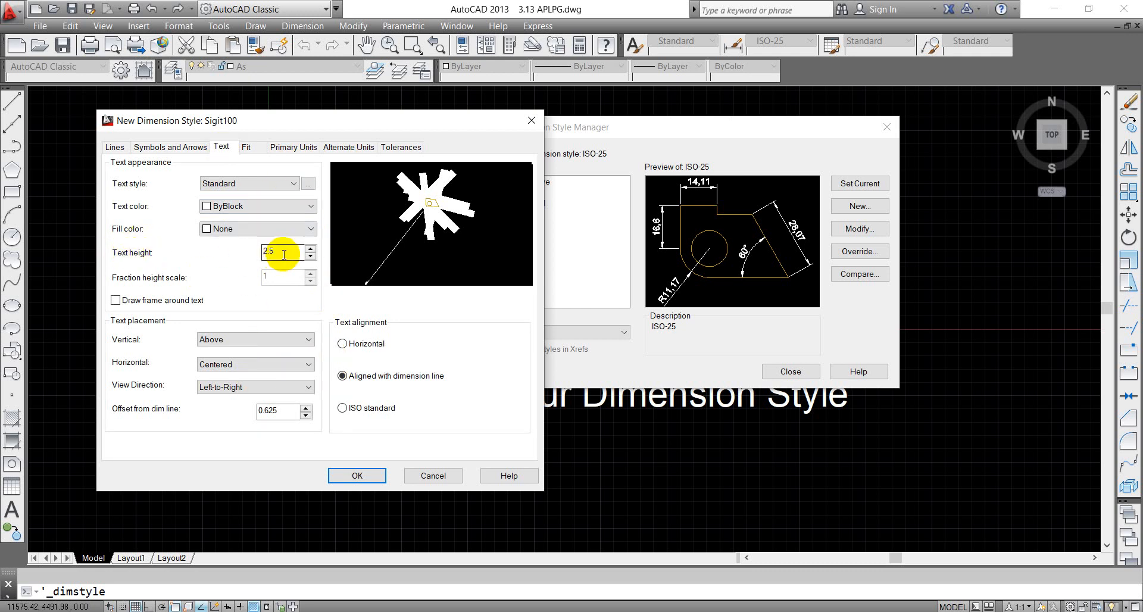
{"action": "left_click_drag", "start_coordinate": [277, 250], "coordinate": [253, 251]}
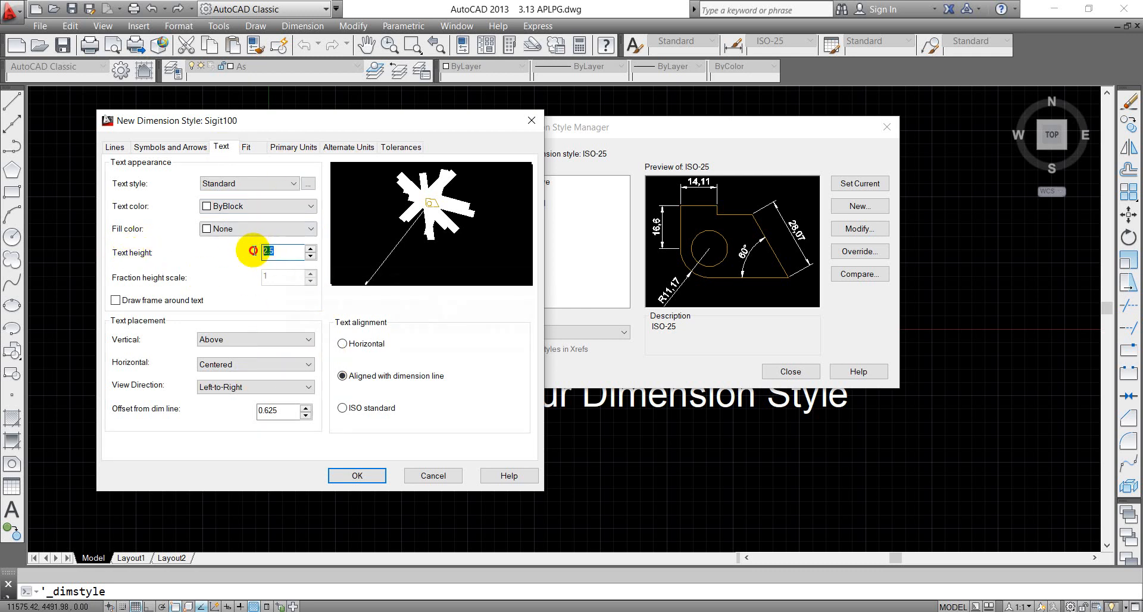
{"action": "type", "text": "250"}
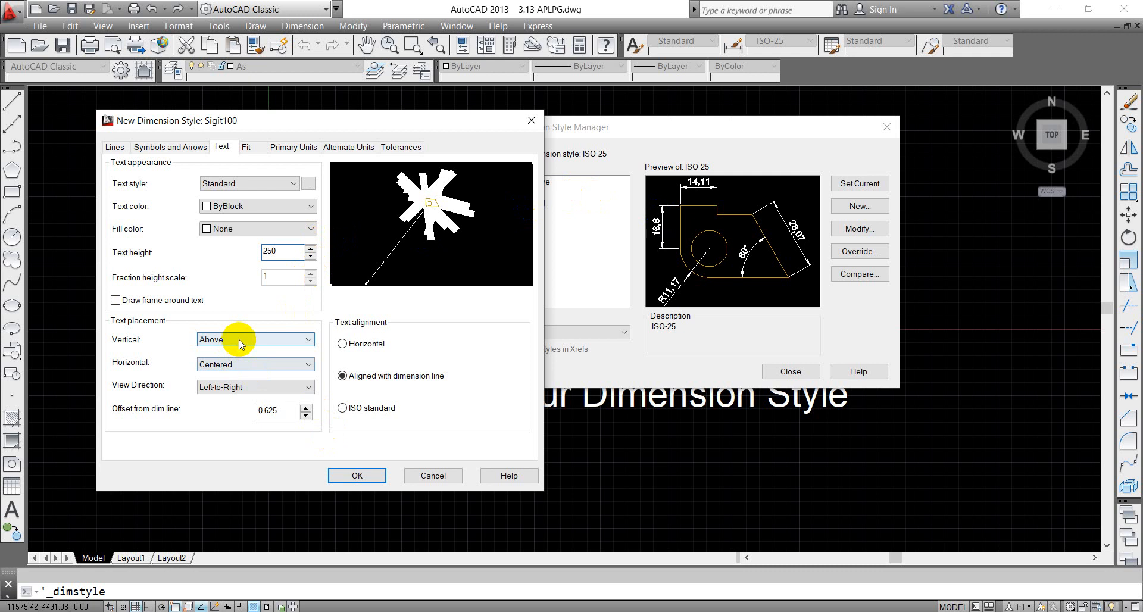
Step: Set the vertical placement of the dimension text to Centered
{"action": "left_click", "coordinate": [310, 340]}
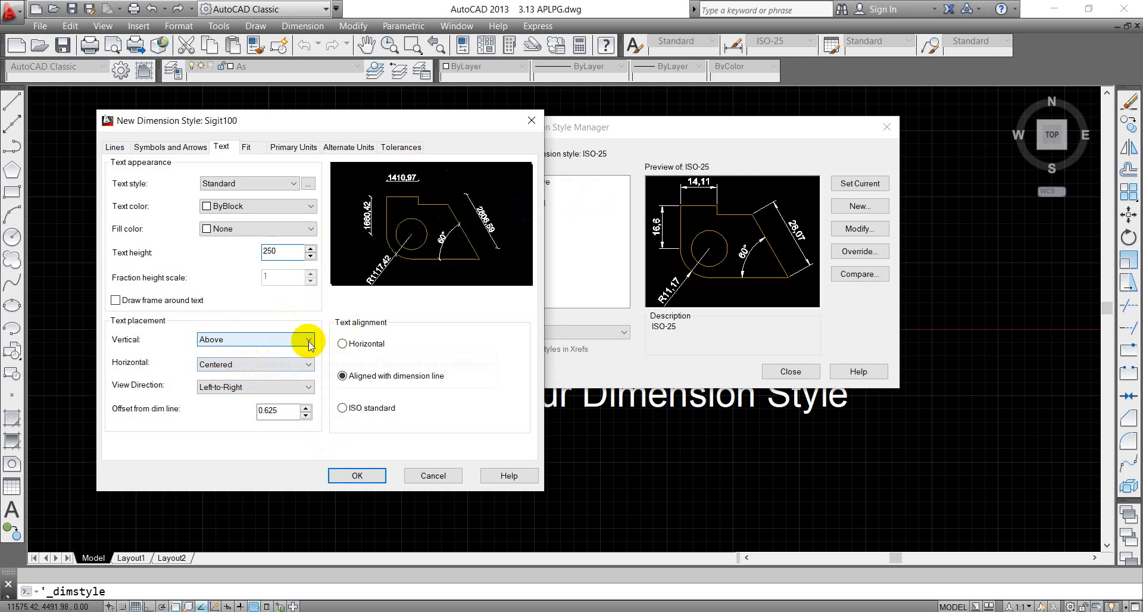
{"action": "left_click", "coordinate": [310, 340]}
{"action": "left_click", "coordinate": [307, 339]}
{"action": "left_click", "coordinate": [238, 352]}
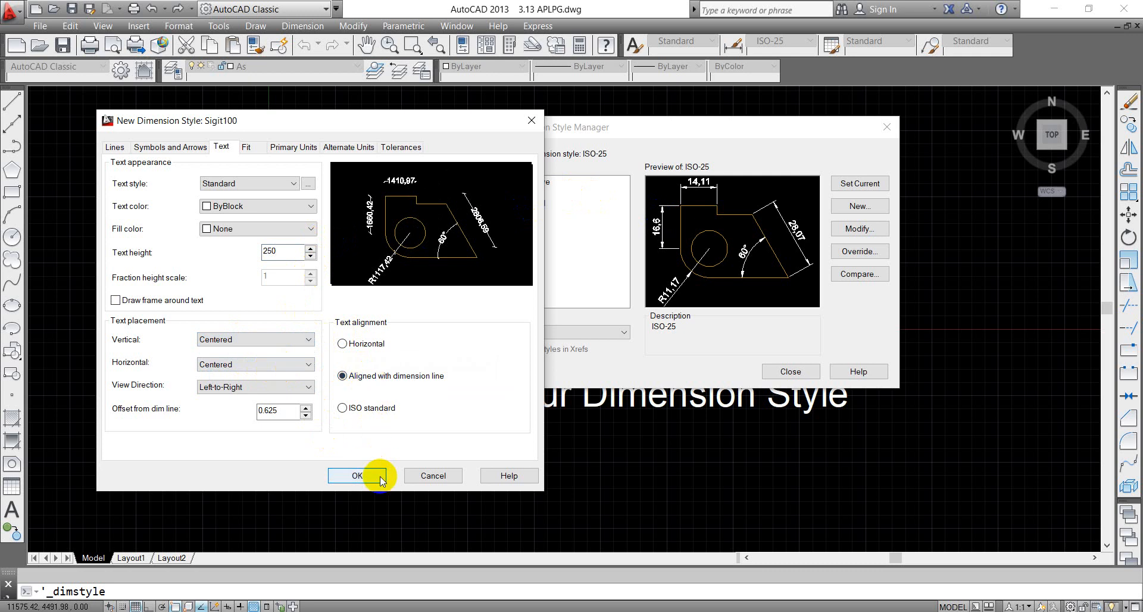
Step: Review the new style's units, lines, arrowhead and text settings, save the style and close the Dimension Style Manager
{"action": "left_click", "coordinate": [281, 148]}
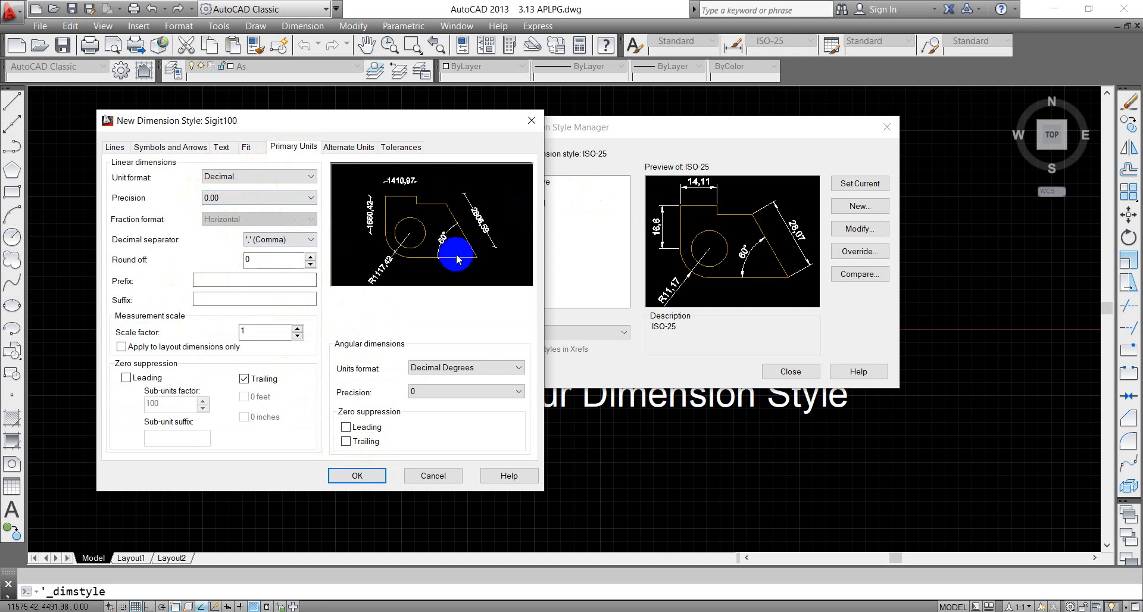
{"action": "left_click", "coordinate": [356, 147]}
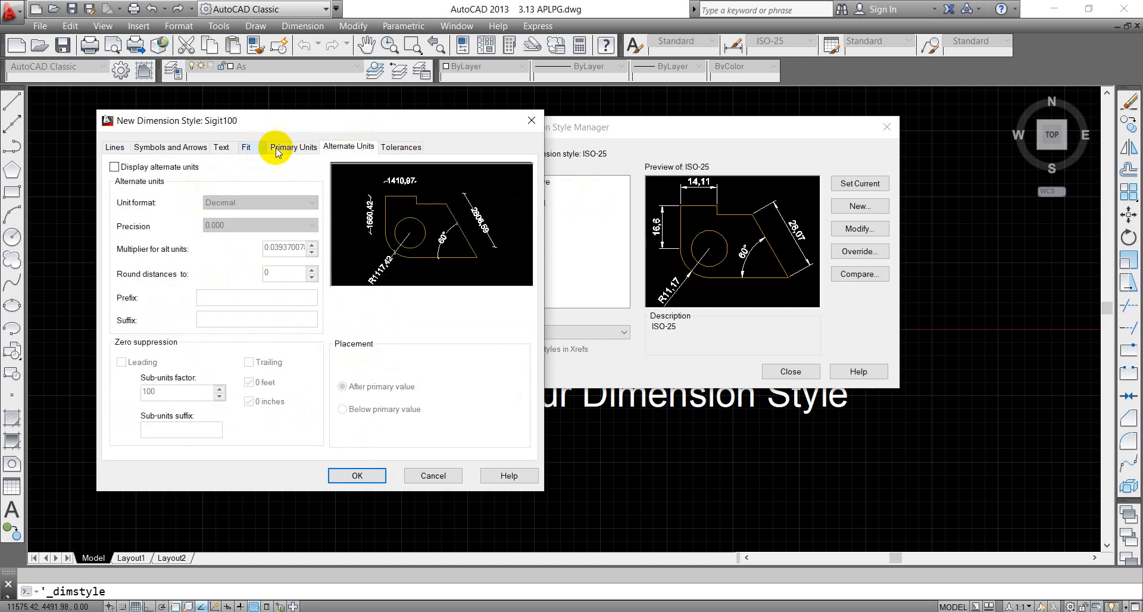
{"action": "left_click", "coordinate": [117, 148]}
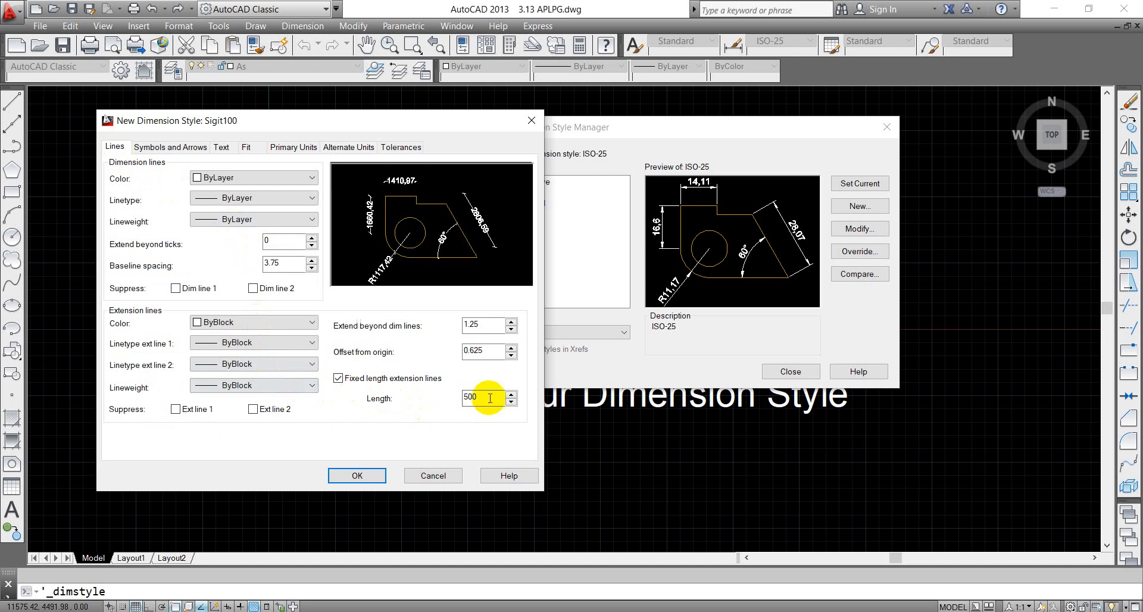
{"action": "left_click", "coordinate": [175, 146]}
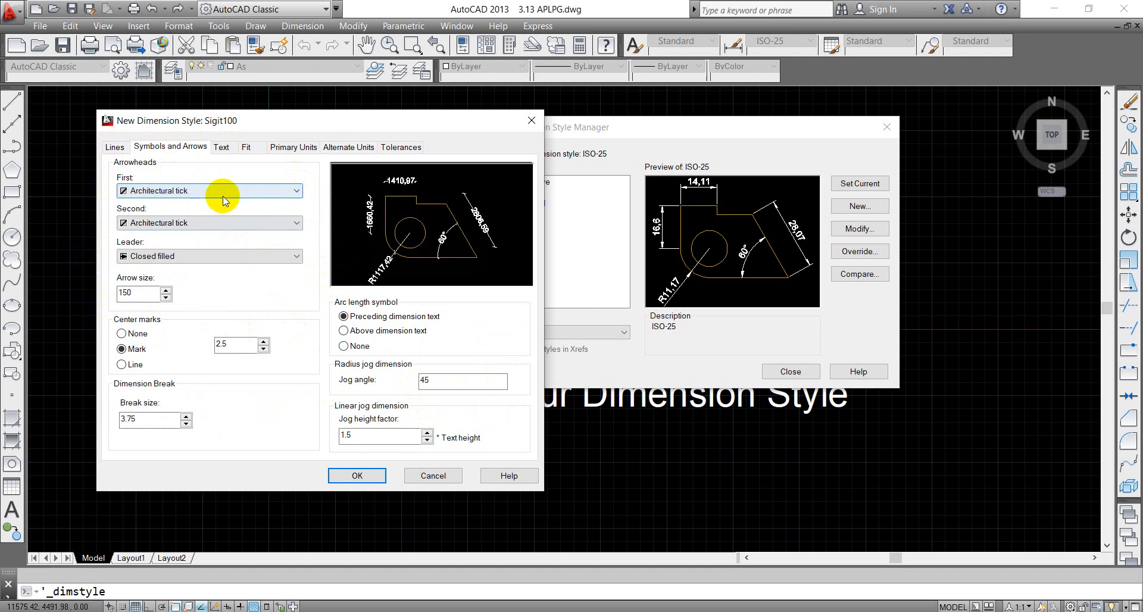
{"action": "left_click", "coordinate": [221, 147]}
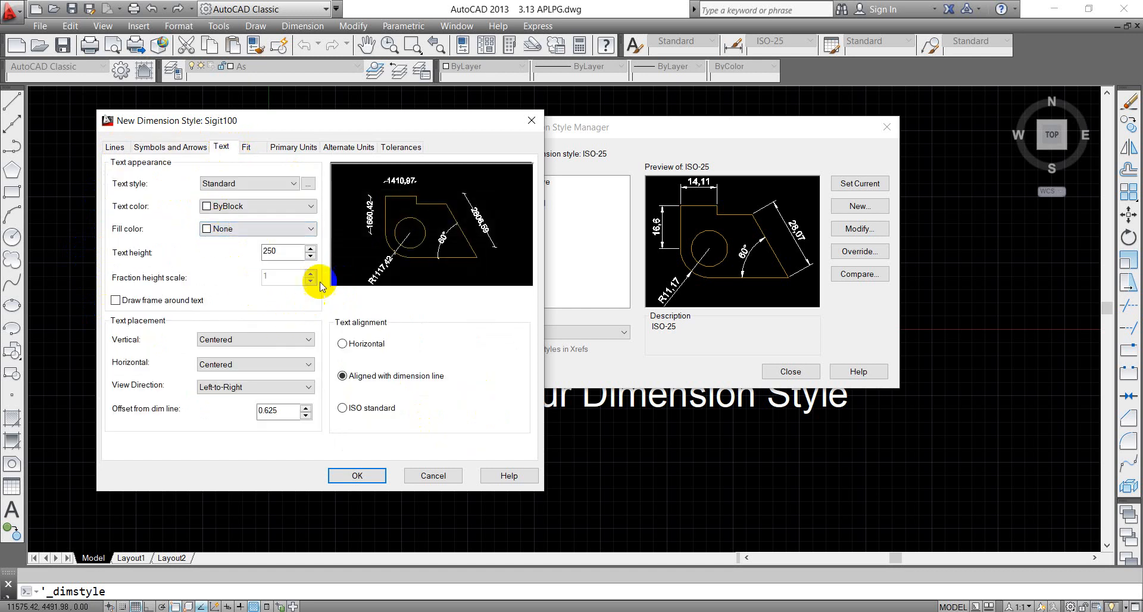
{"action": "left_click", "coordinate": [367, 476]}
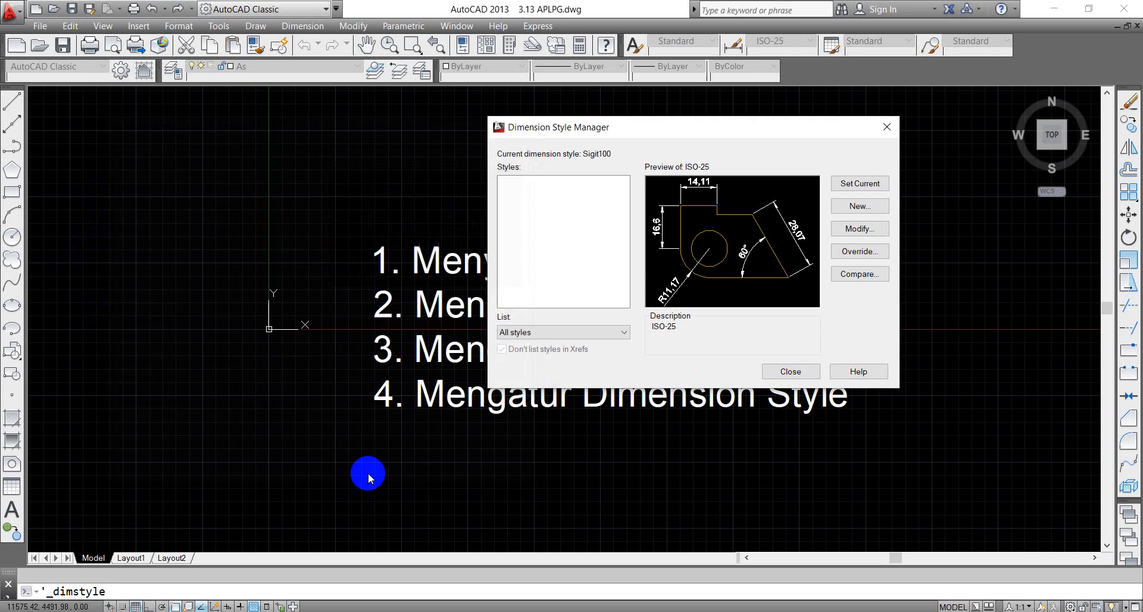
{"action": "left_click", "coordinate": [886, 129]}
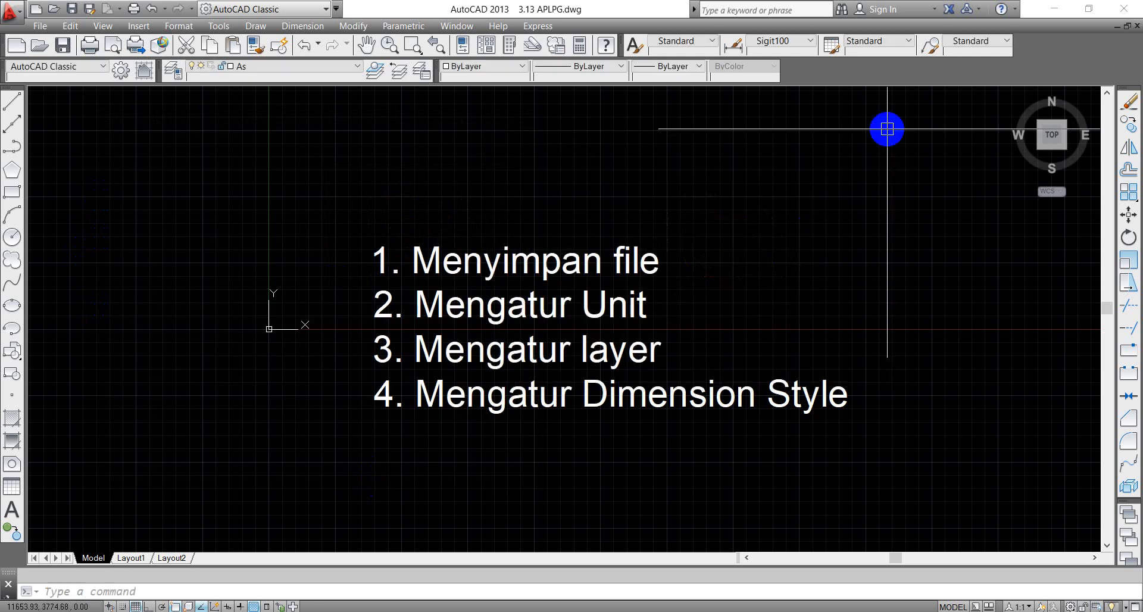
Step: Check the available dimension styles for the new style without changing the current one
{"action": "left_click", "coordinate": [810, 41]}
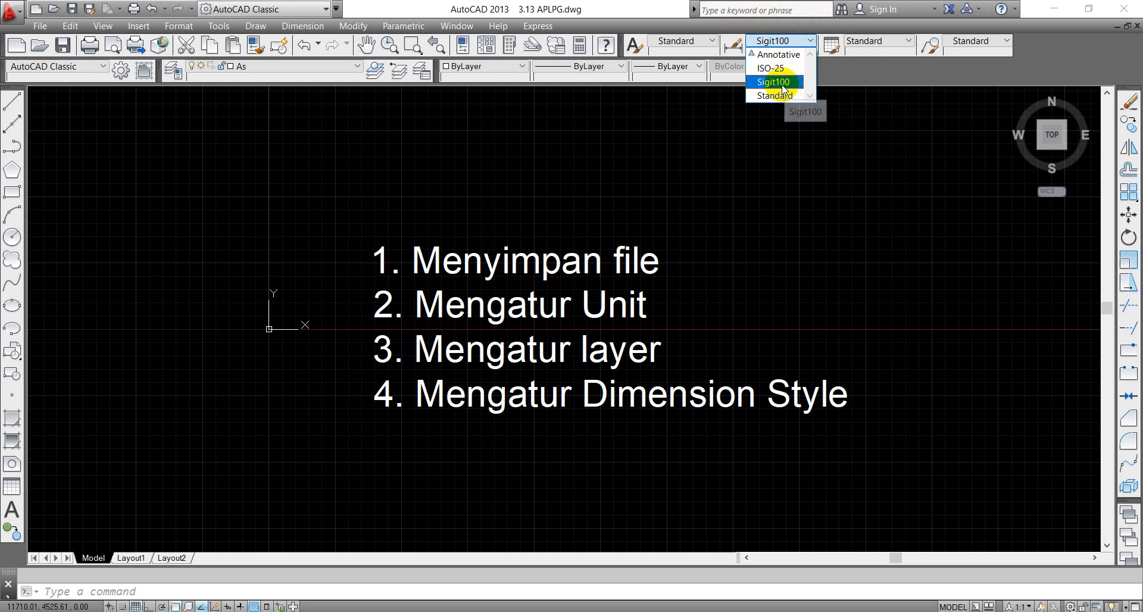
{"action": "left_click", "coordinate": [849, 81]}
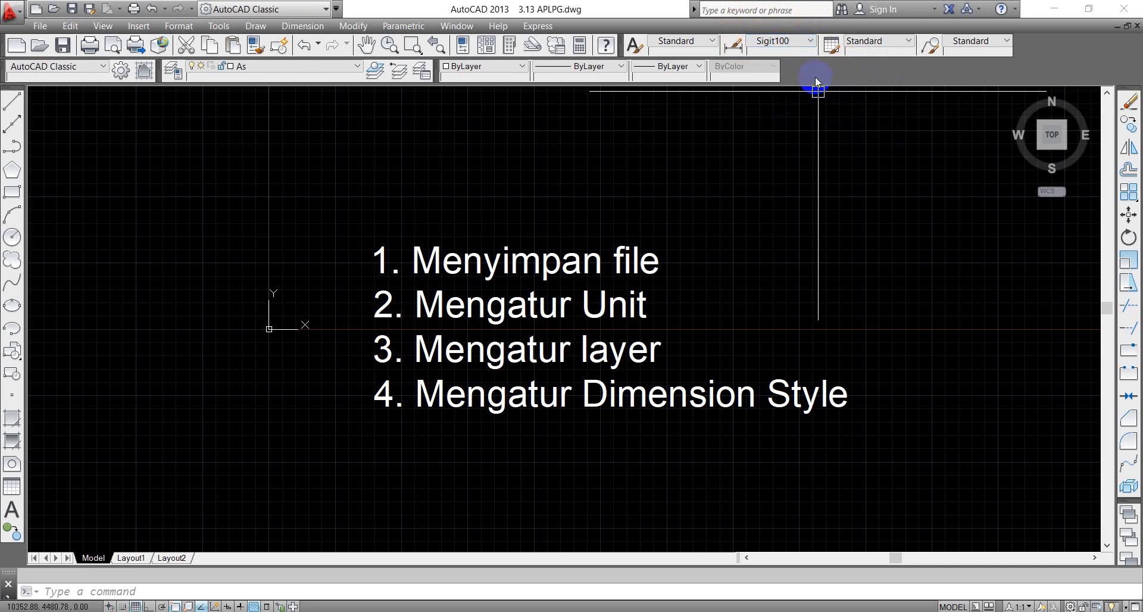
{"action": "left_click", "coordinate": [795, 41]}
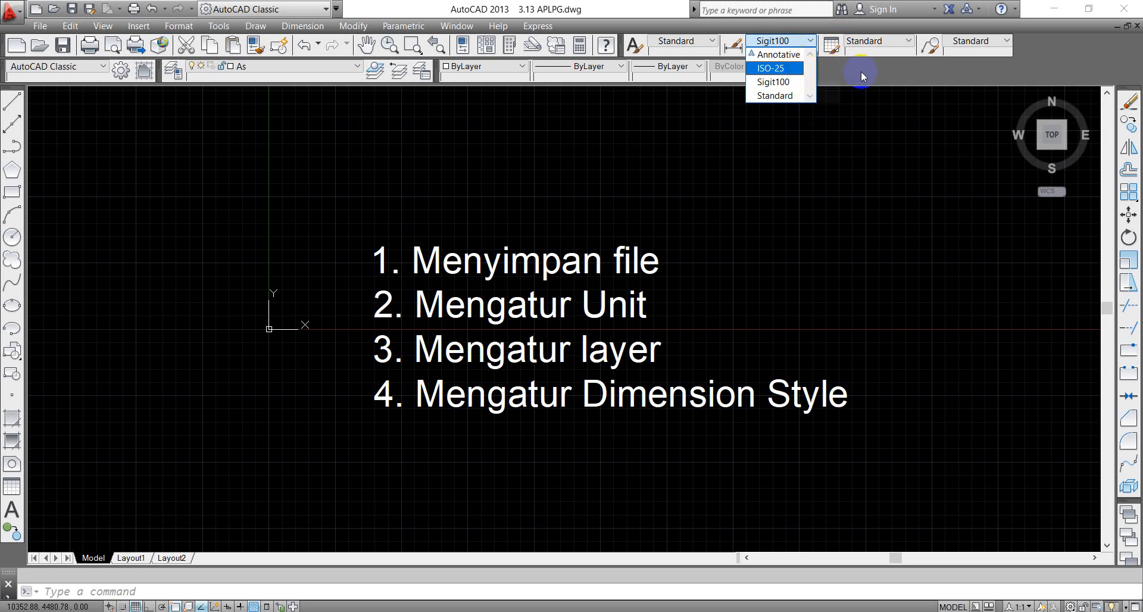
{"action": "left_click", "coordinate": [878, 129]}
{"action": "left_click", "coordinate": [708, 169]}
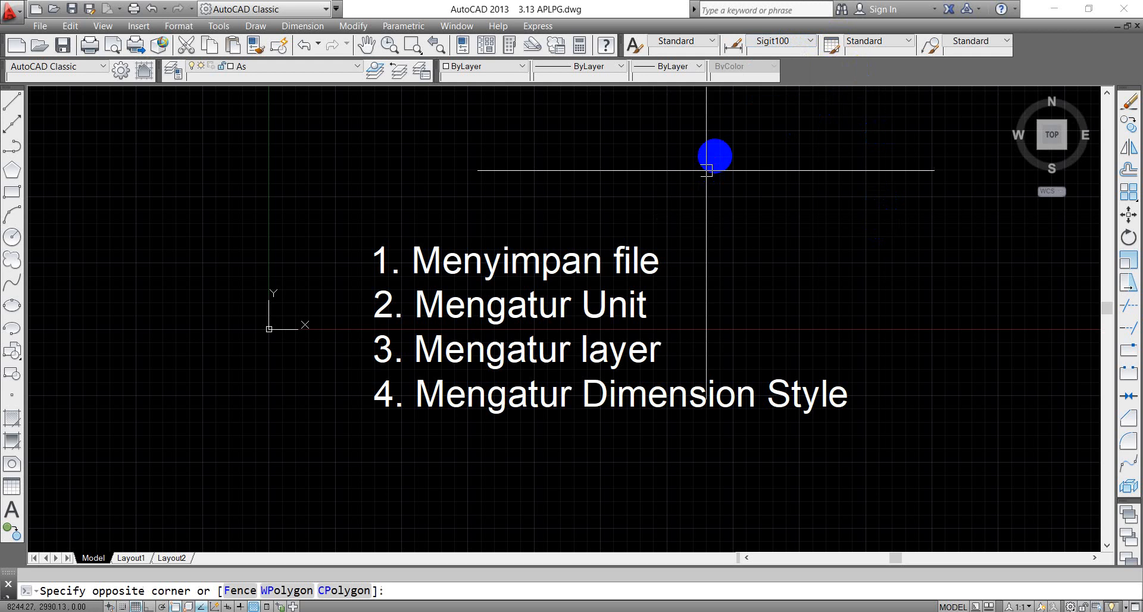
{"action": "left_click", "coordinate": [714, 157]}
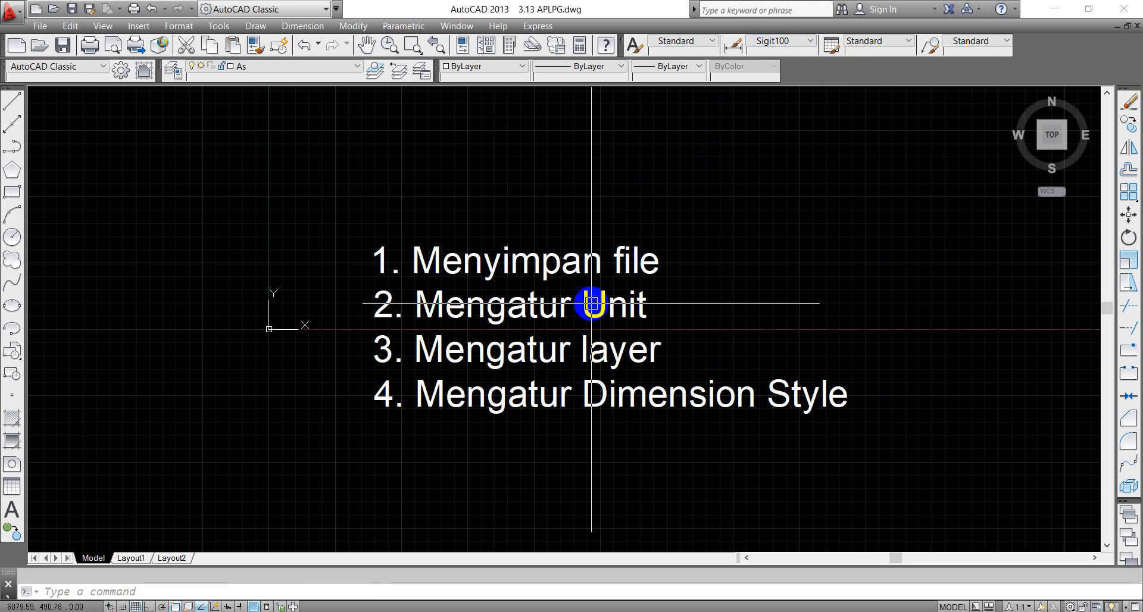
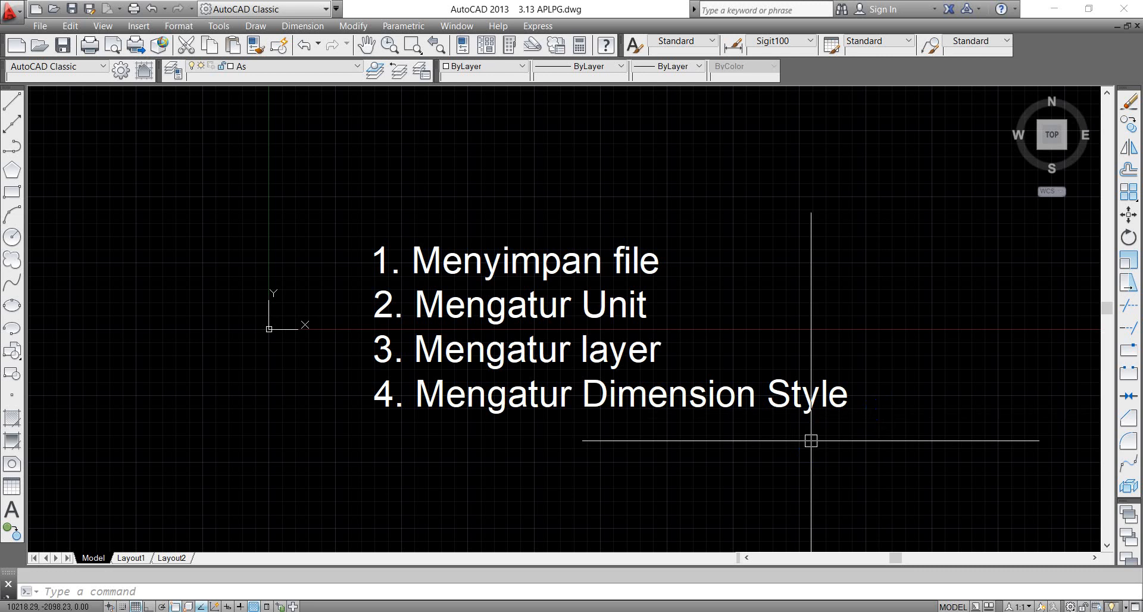
Step: Add the line "mennggambar POs Ronda" to the notes text, two blank lines below the fourth list item
{"action": "middle_click_drag", "start_coordinate": [618, 339], "coordinate": [618, 332]}
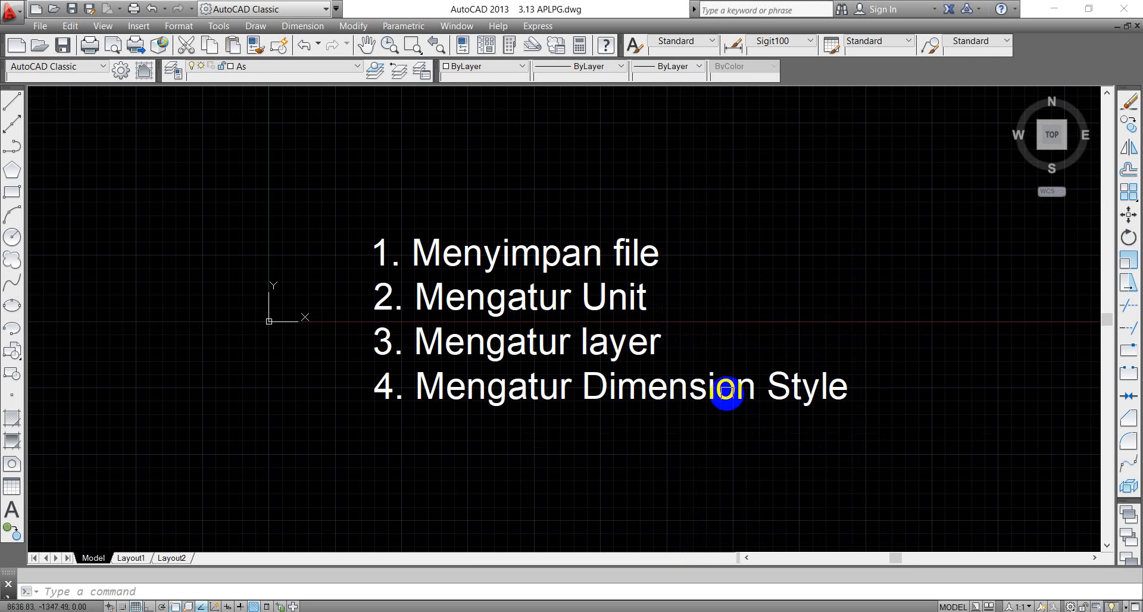
{"action": "left_click", "coordinate": [728, 391]}
{"action": "type", "text": "ed"}
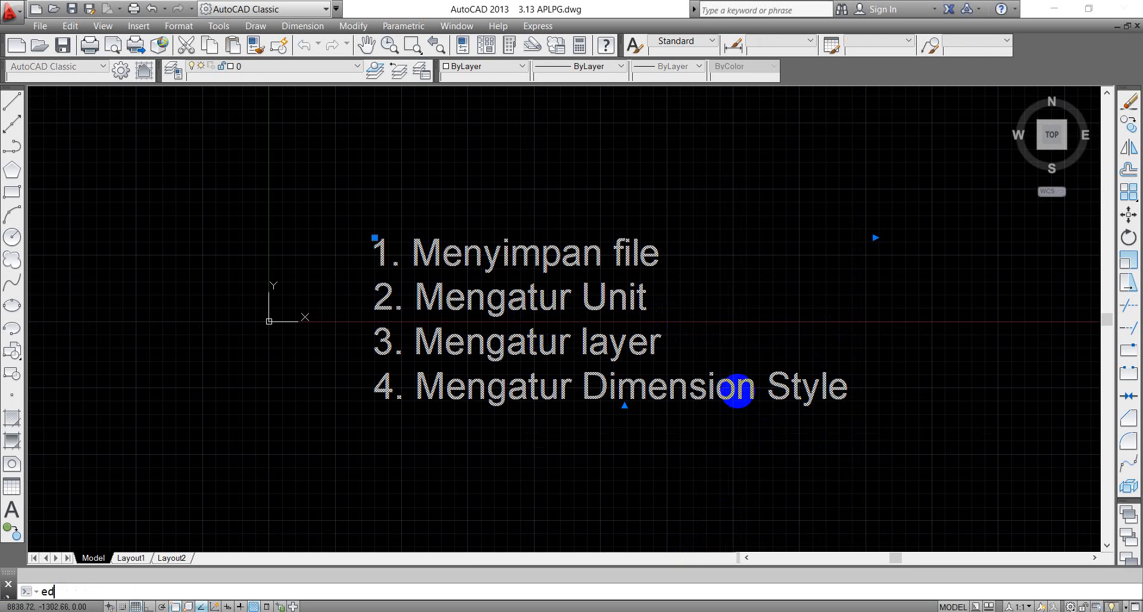
{"action": "key", "text": "Return"}
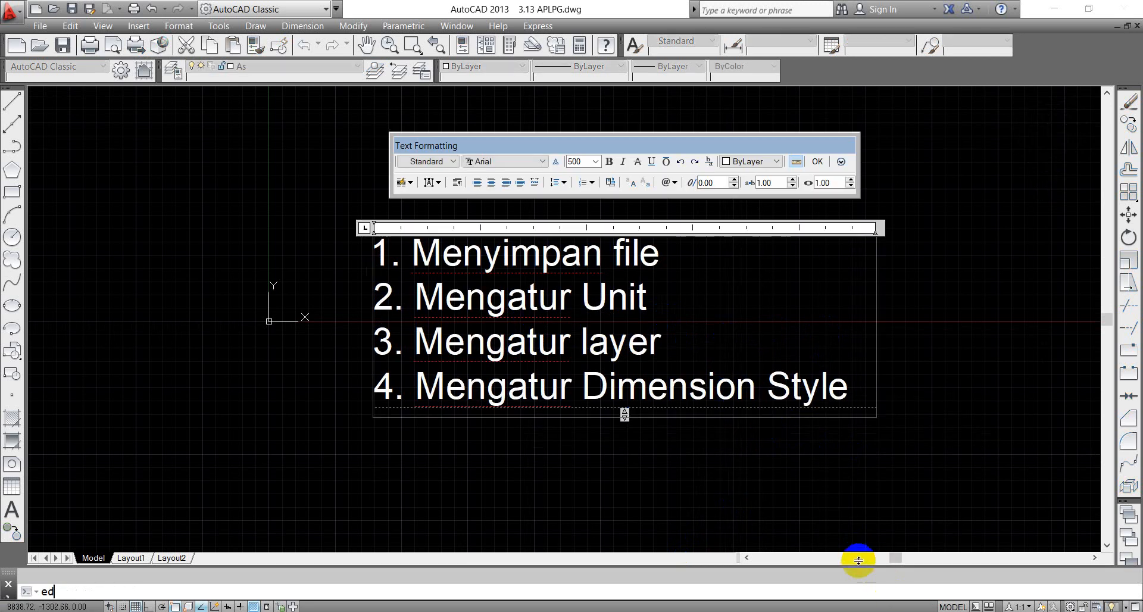
{"action": "left_click", "coordinate": [854, 387]}
{"action": "key", "text": "Return"}
{"action": "key", "text": "Return"}
{"action": "key", "text": "Return"}
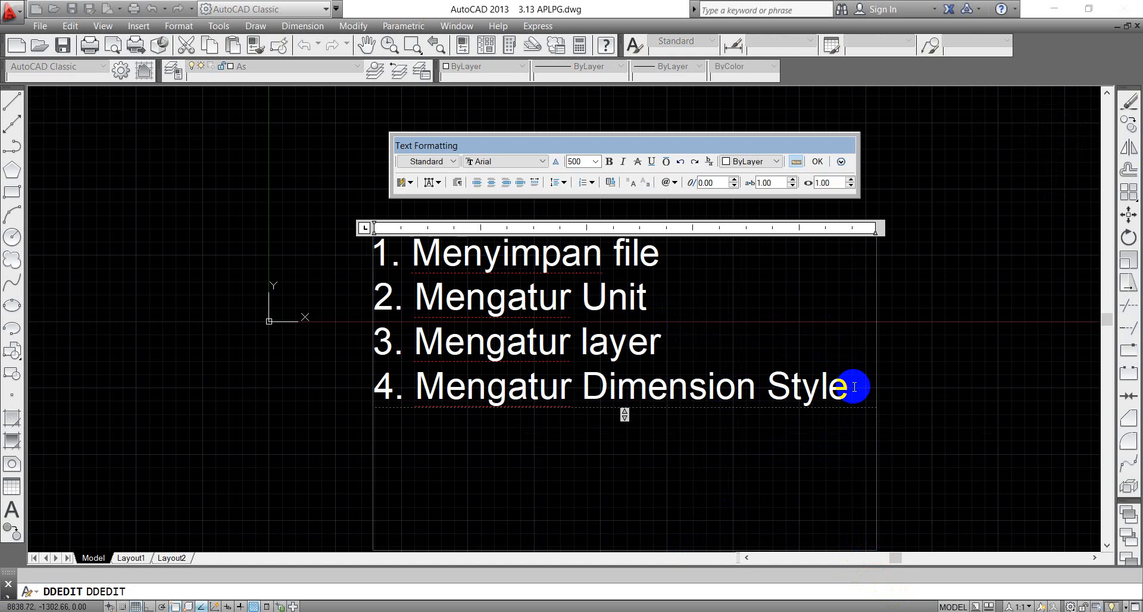
{"action": "type", "text": "mennggambar"}
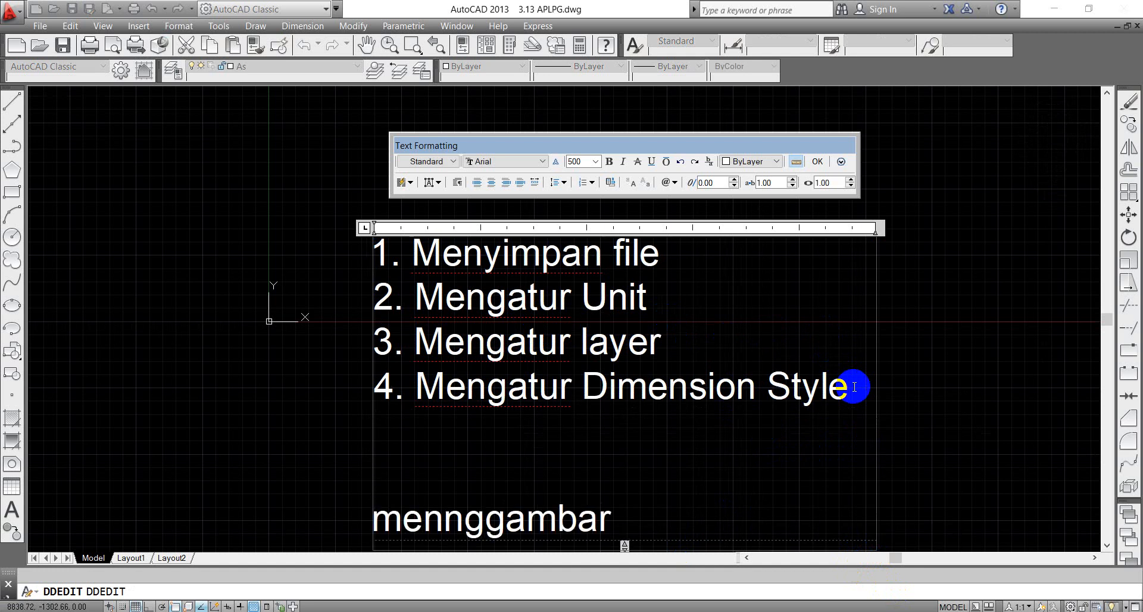
{"action": "type", "text": " POs Ronda"}
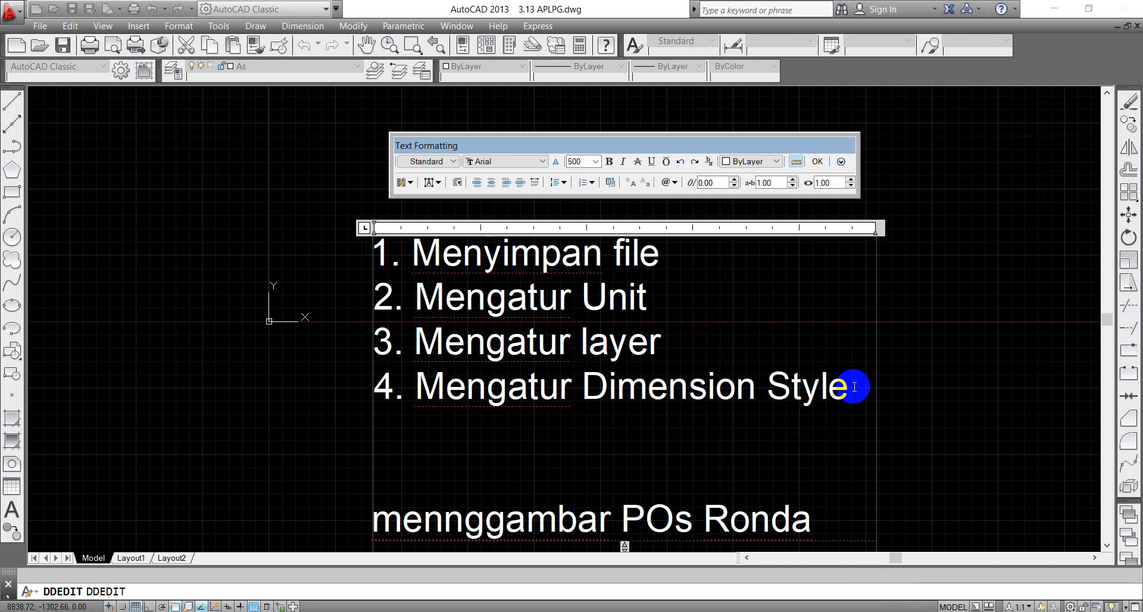
{"action": "scroll", "coordinate": [651, 362], "scroll_direction": "up", "scroll_amount": 3}
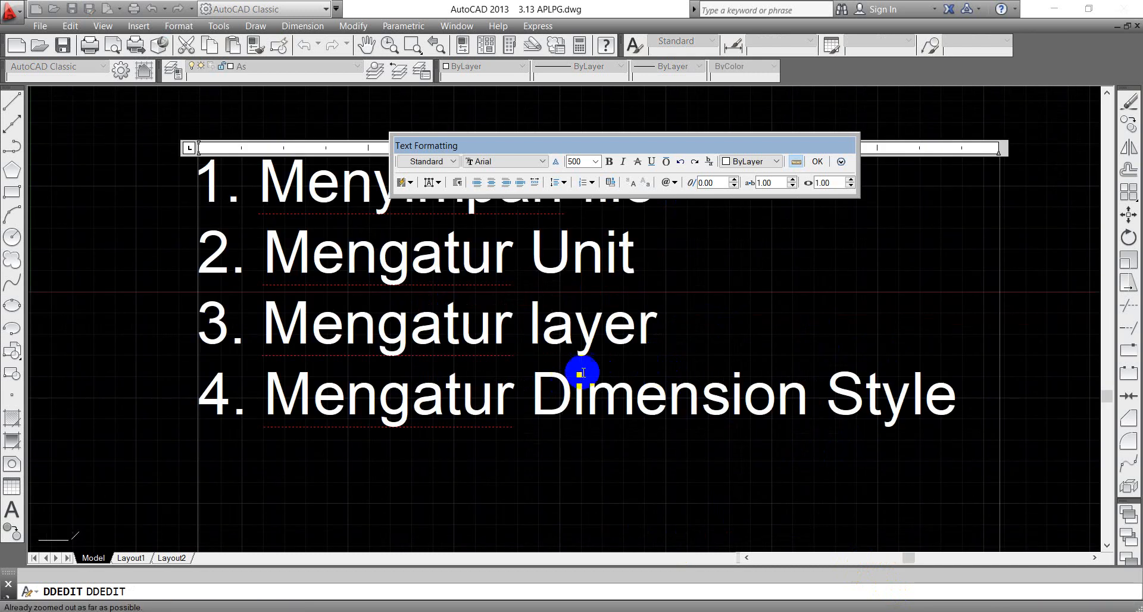
{"action": "left_click", "coordinate": [1037, 324]}
Step: Reopen the notes text for editing and add the line "3m x 3m" below "mennggambar POs Ronda"
{"action": "type", "text": "z"}
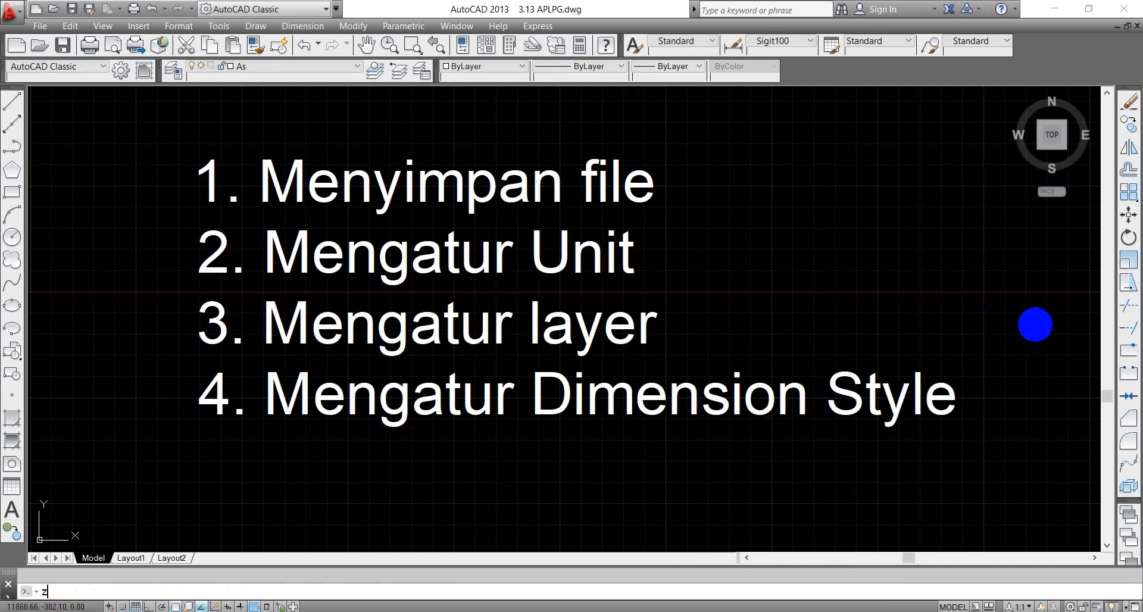
{"action": "key", "text": "Return"}
{"action": "type", "text": "a"}
{"action": "key", "text": "Return"}
{"action": "scroll", "coordinate": [583, 352], "scroll_direction": "down", "scroll_amount": 6}
{"action": "scroll", "coordinate": [625, 390], "scroll_direction": "up", "scroll_amount": 2}
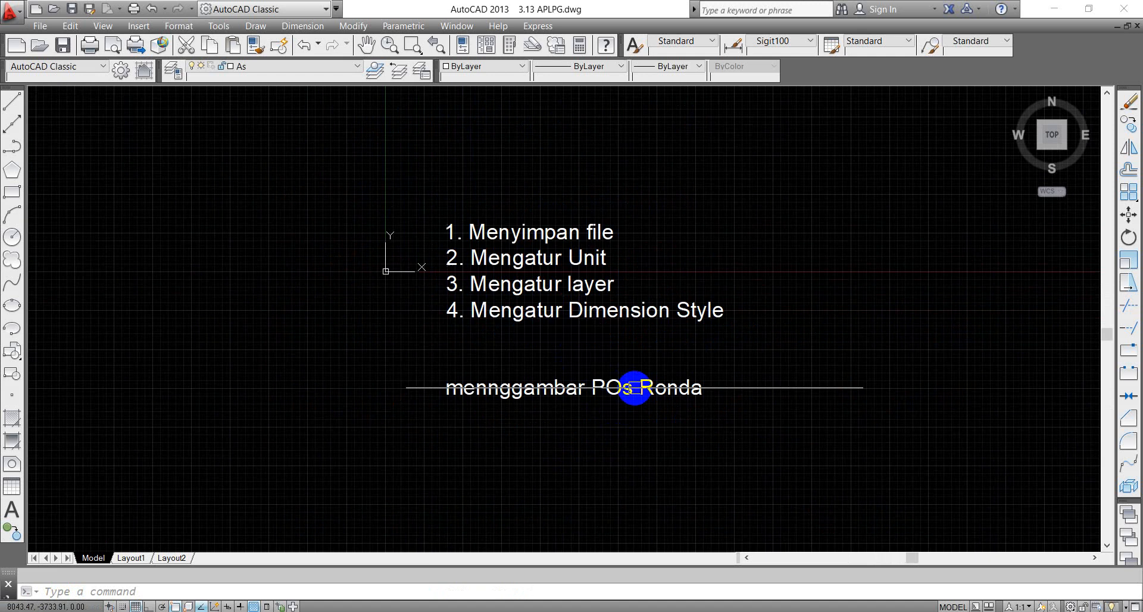
{"action": "left_click", "coordinate": [634, 388]}
{"action": "type", "text": "ed"}
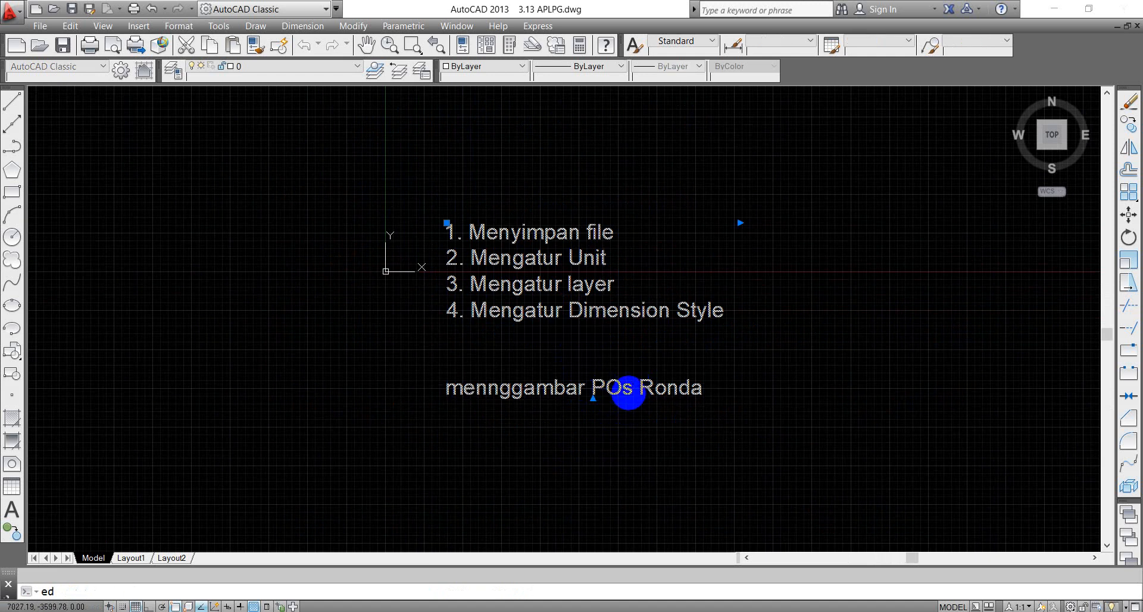
{"action": "key", "text": "Return"}
{"action": "left_click", "coordinate": [709, 385]}
{"action": "key", "text": "Return"}
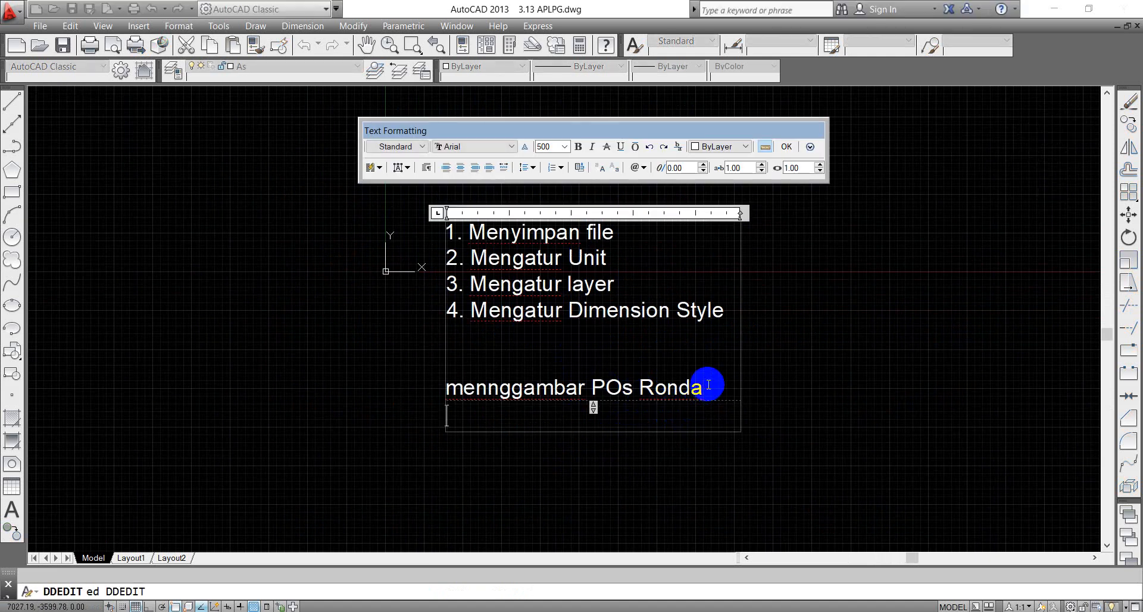
{"action": "type", "text": "3m x 3m"}
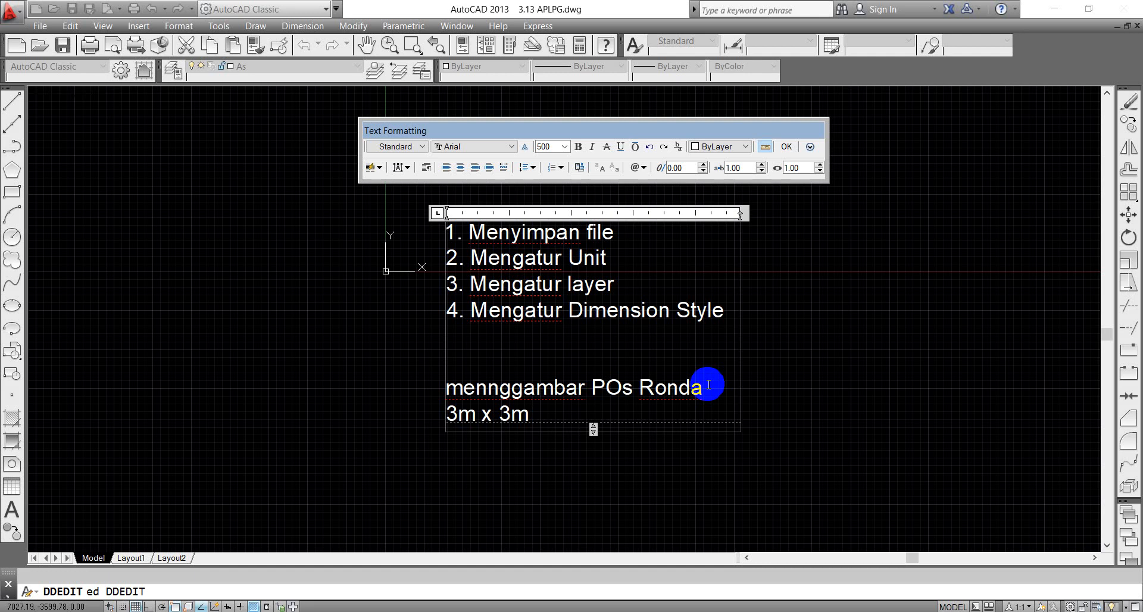
Step: Add the line "Atap Pelana" below the size line in the notes text
{"action": "key", "text": "Return"}
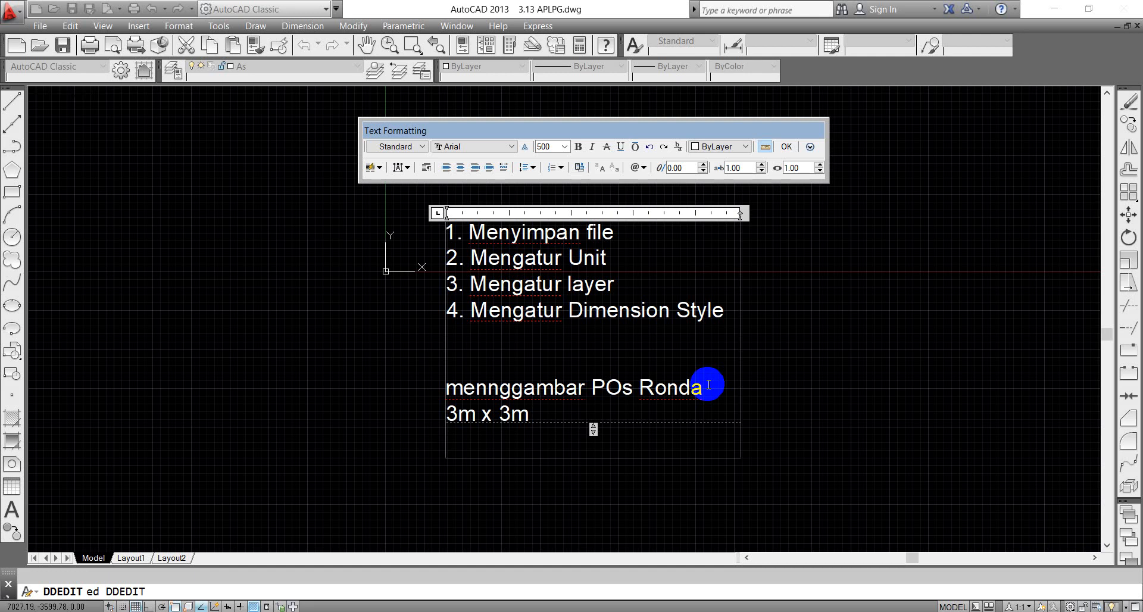
{"action": "type", "text": "atap"}
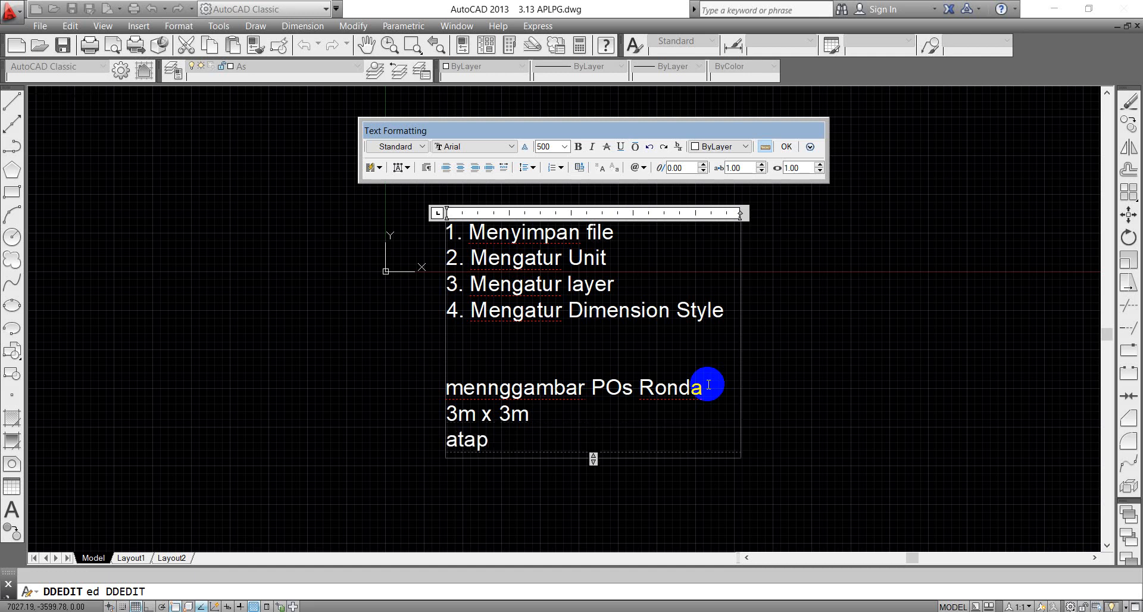
{"action": "type", "text": "pelana"}
{"action": "key", "text": "BackSpace"}
{"action": "key", "text": "BackSpace"}
{"action": "key", "text": "BackSpace"}
{"action": "key", "text": "BackSpace"}
{"action": "key", "text": "BackSpace"}
{"action": "key", "text": "BackSpace"}
{"action": "key", "text": "BackSpace"}
{"action": "key", "text": "BackSpace"}
{"action": "key", "text": "BackSpace"}
{"action": "key", "text": "BackSpace"}
{"action": "type", "text": "Atap Pelana"}
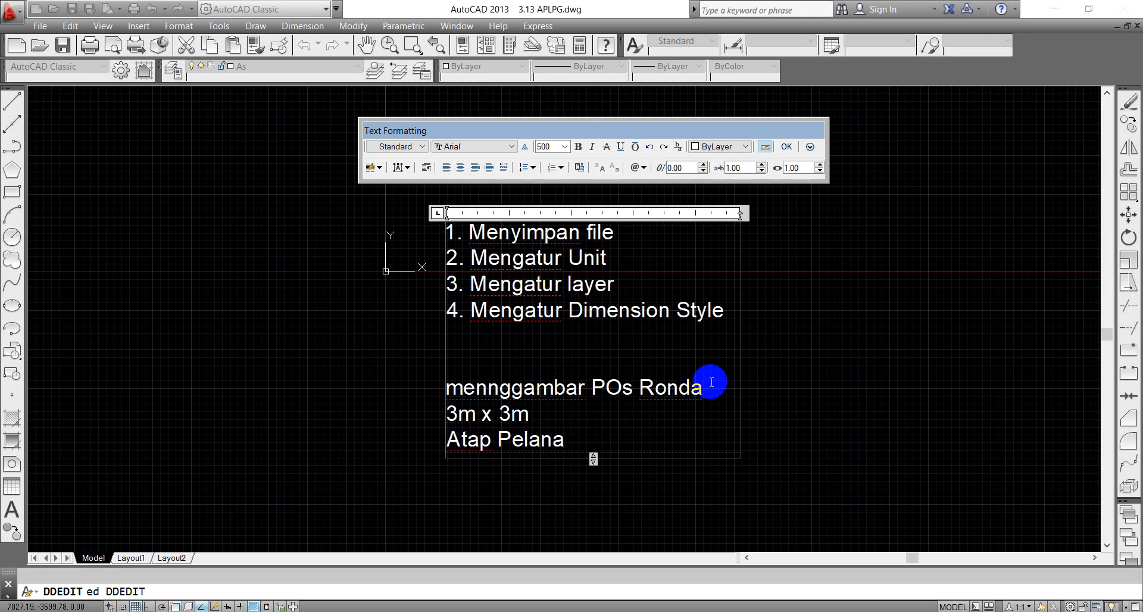
Step: Add the lines "dinding batu bata" and "pondasi batukali" below "Atap Pelana", and start a new line
{"action": "key", "text": "Return"}
{"action": "type", "text": "dinding "}
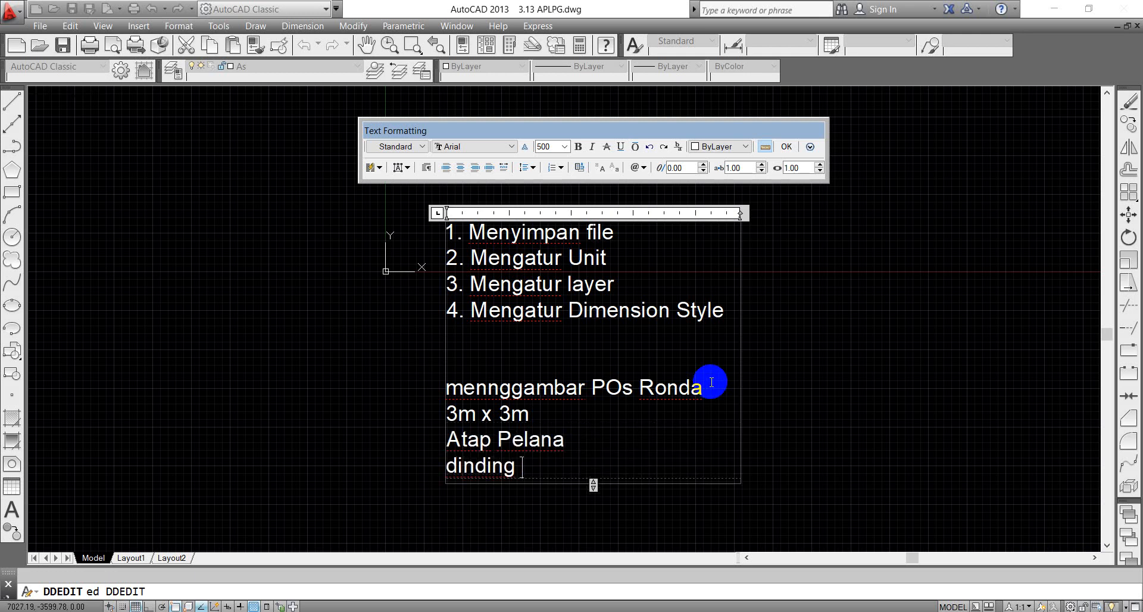
{"action": "type", "text": "batu bata"}
{"action": "key", "text": "Return"}
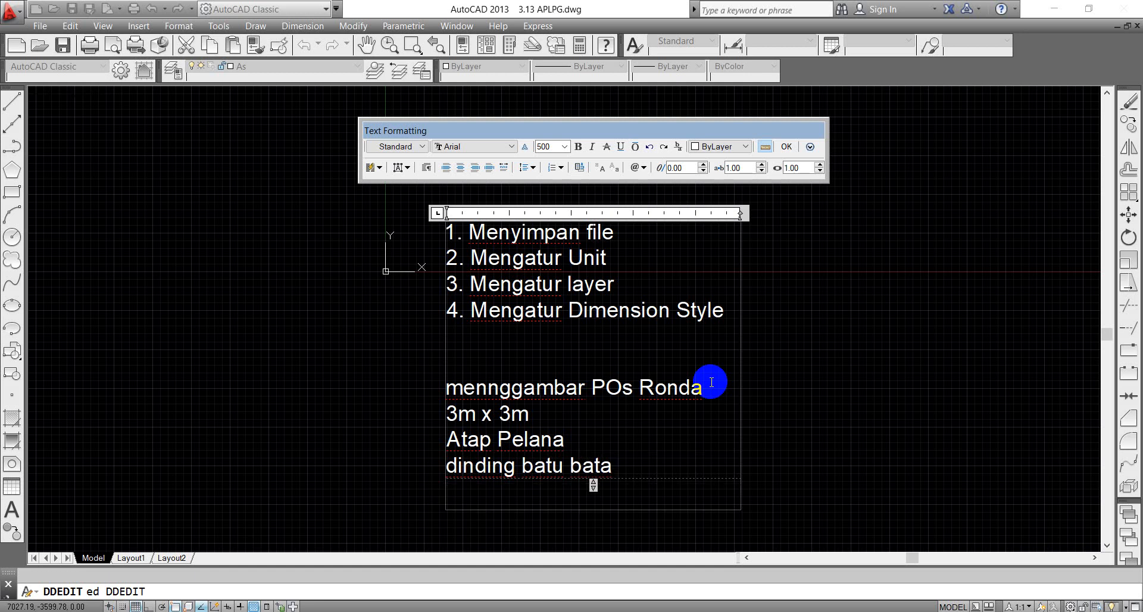
{"action": "type", "text": "pondasi "}
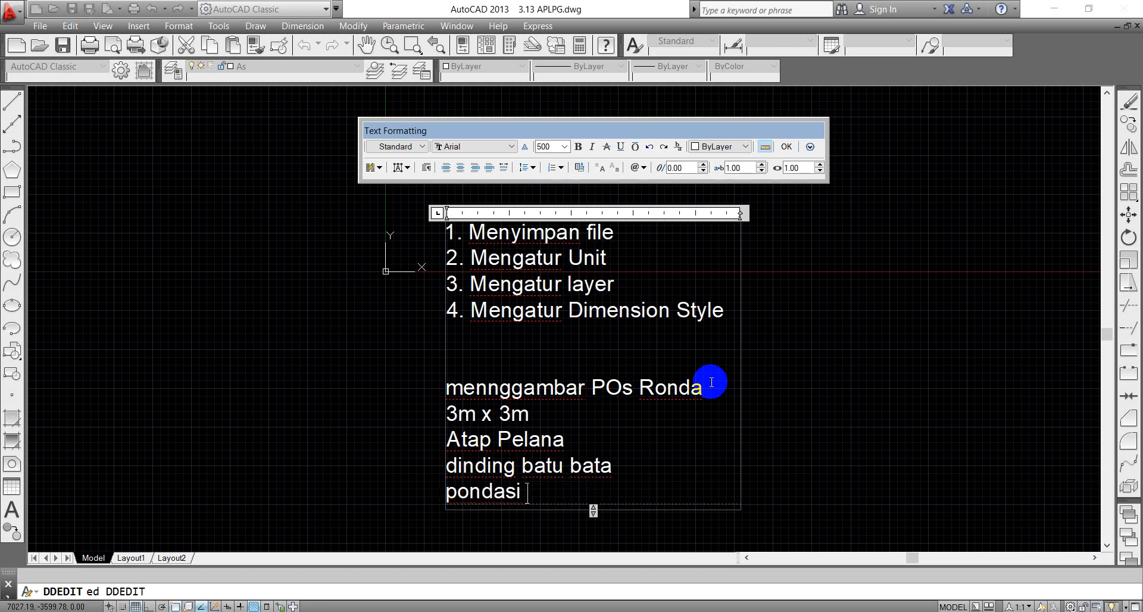
{"action": "type", "text": "batukali"}
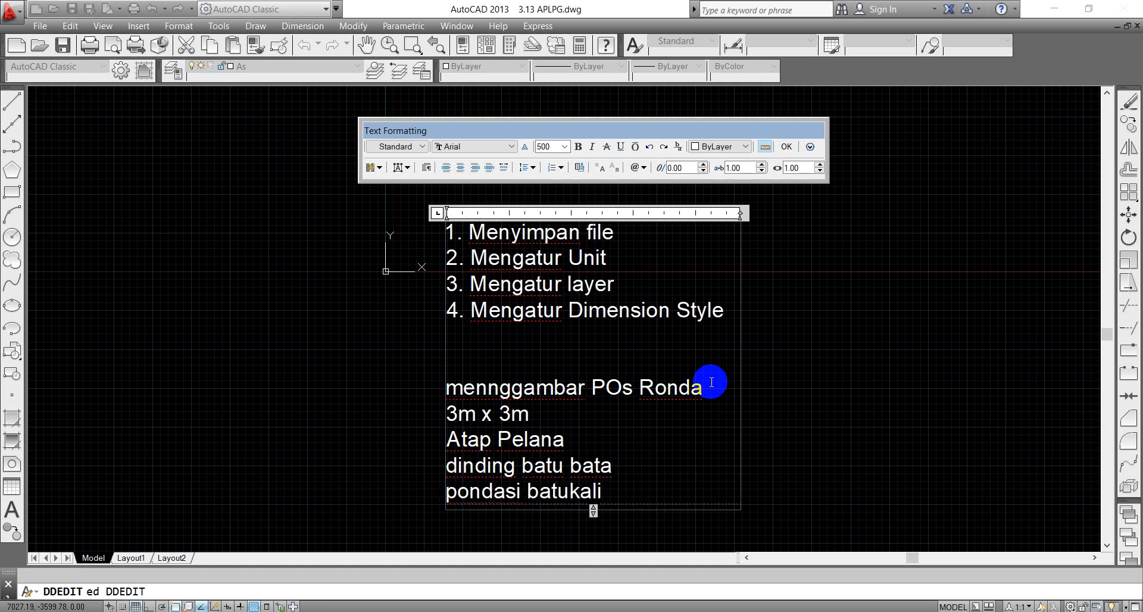
{"action": "key", "text": "Return"}
{"action": "type", "text": "Jendela kayu"}
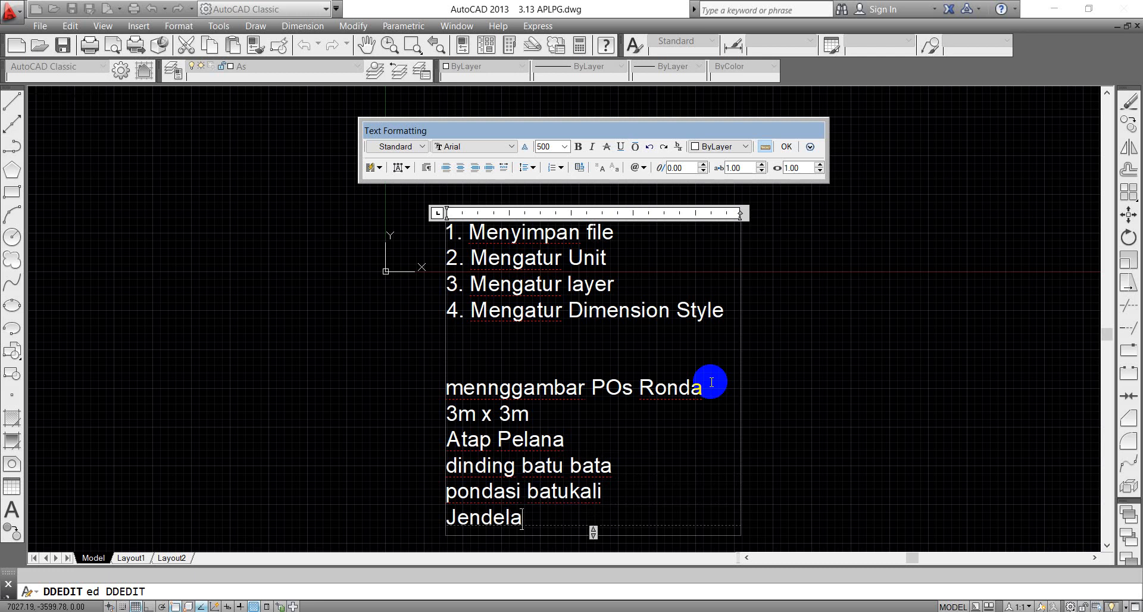
{"action": "key", "text": "BackSpace"}
{"action": "key", "text": "BackSpace"}
{"action": "key", "text": "BackSpace"}
{"action": "key", "text": "BackSpace"}
{"action": "key", "text": "BackSpace"}
{"action": "key", "text": "BackSpace"}
{"action": "key", "text": "BackSpace"}
{"action": "key", "text": "BackSpace"}
{"action": "key", "text": "BackSpace"}
{"action": "key", "text": "BackSpace"}
{"action": "key", "text": "BackSpace"}
{"action": "key", "text": "BackSpace"}
Step: Write "Kusen kayu 6/12" as the last line of the notes and finish editing the text
{"action": "type", "text": "Ku"}
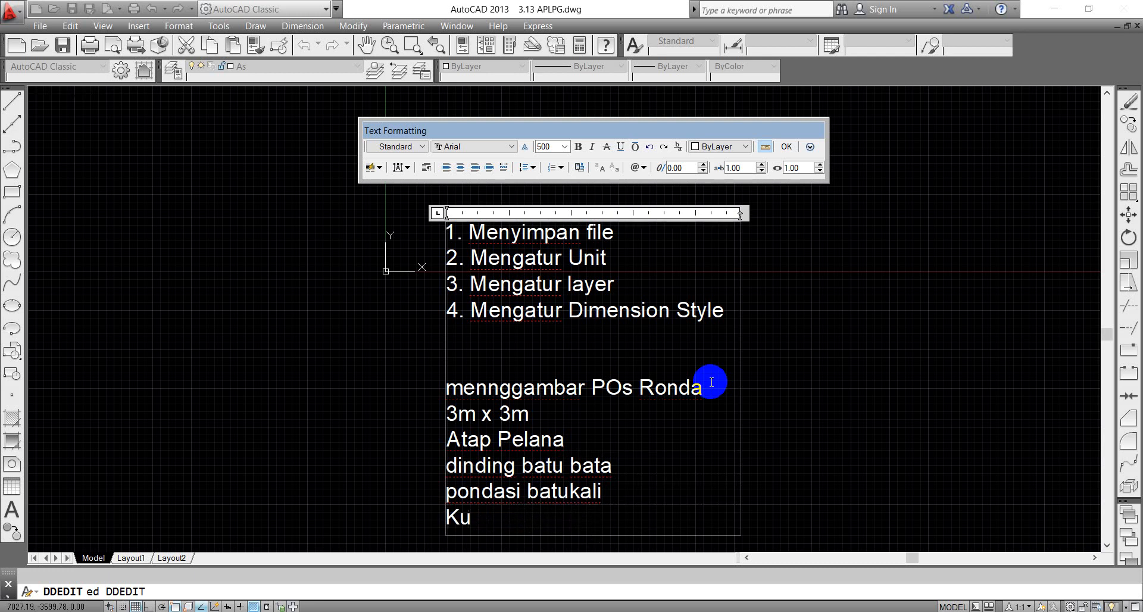
{"action": "type", "text": "sen kayu "}
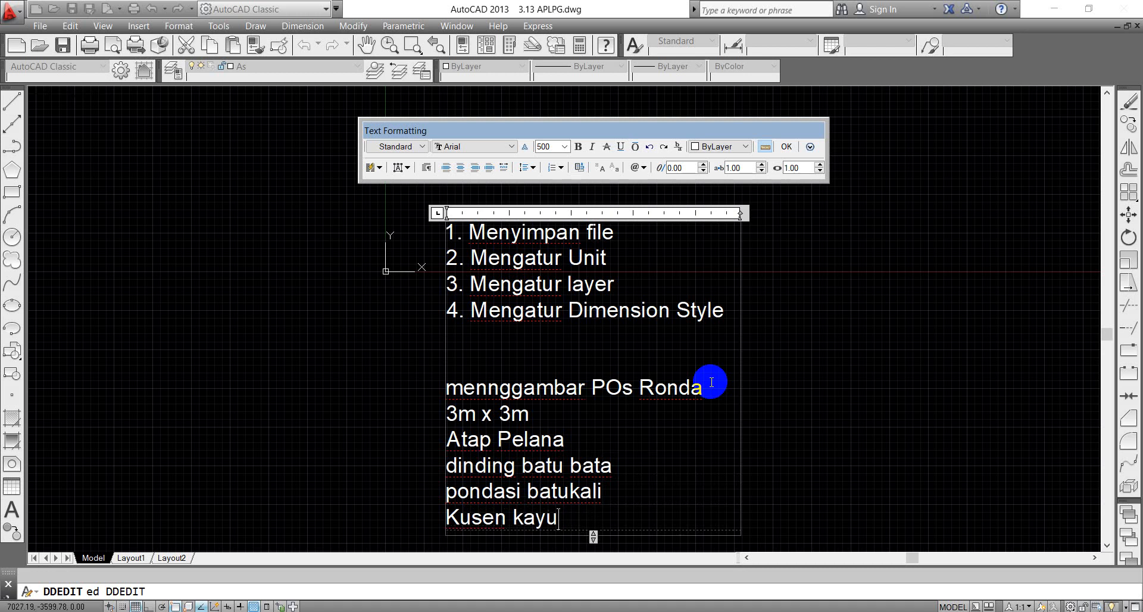
{"action": "type", "text": "6/12"}
{"action": "left_click", "coordinate": [806, 398]}
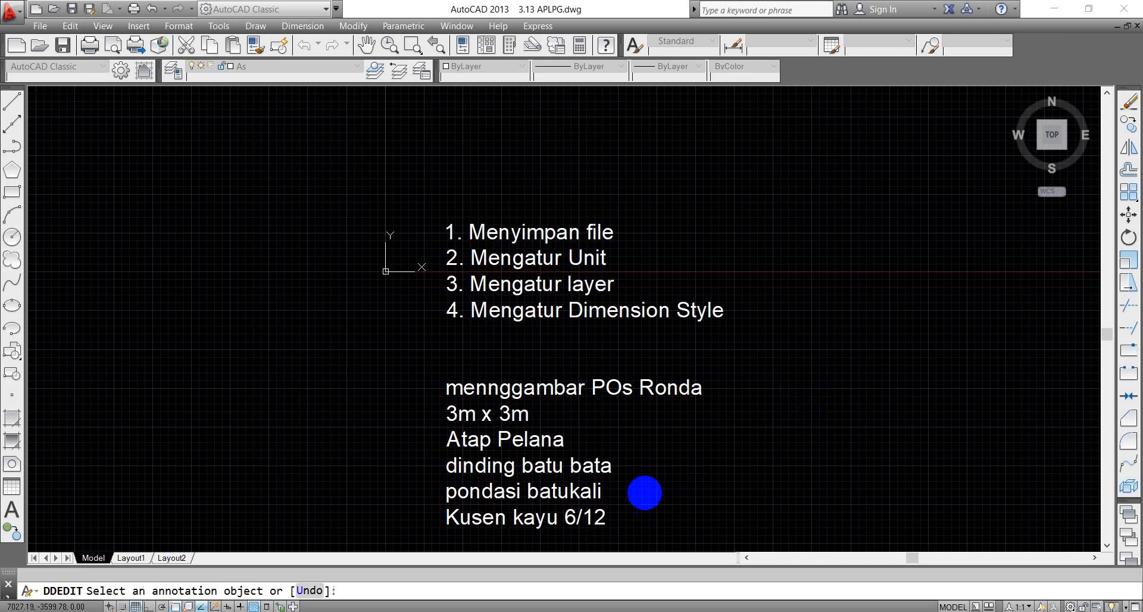
{"action": "mouse_move", "coordinate": [581, 433]}
{"action": "middle_mouse_down"}
{"action": "mouse_move", "coordinate": [365, 350]}
{"action": "mouse_move", "coordinate": [301, 341]}
{"action": "middle_mouse_up"}
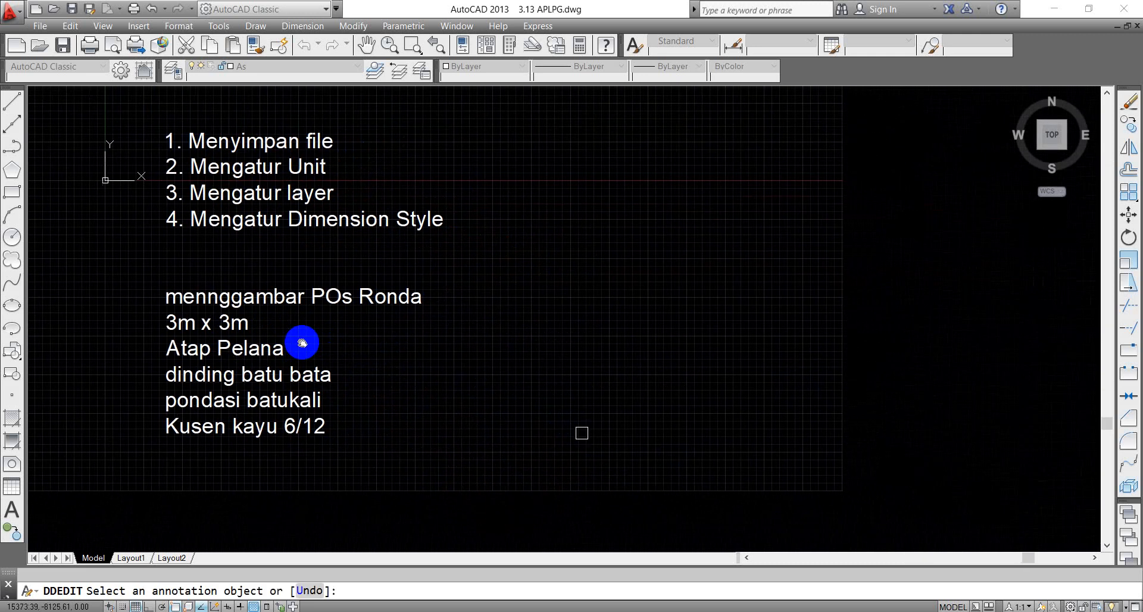
{"action": "scroll", "coordinate": [334, 337], "scroll_direction": "up", "scroll_amount": 2}
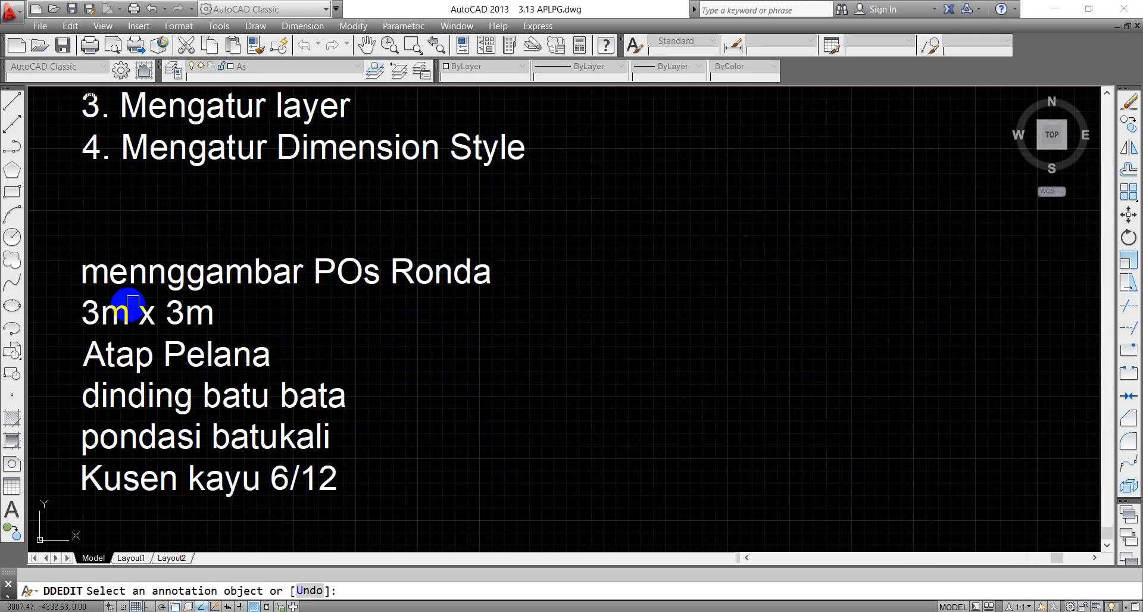
{"action": "key", "text": "Escape"}
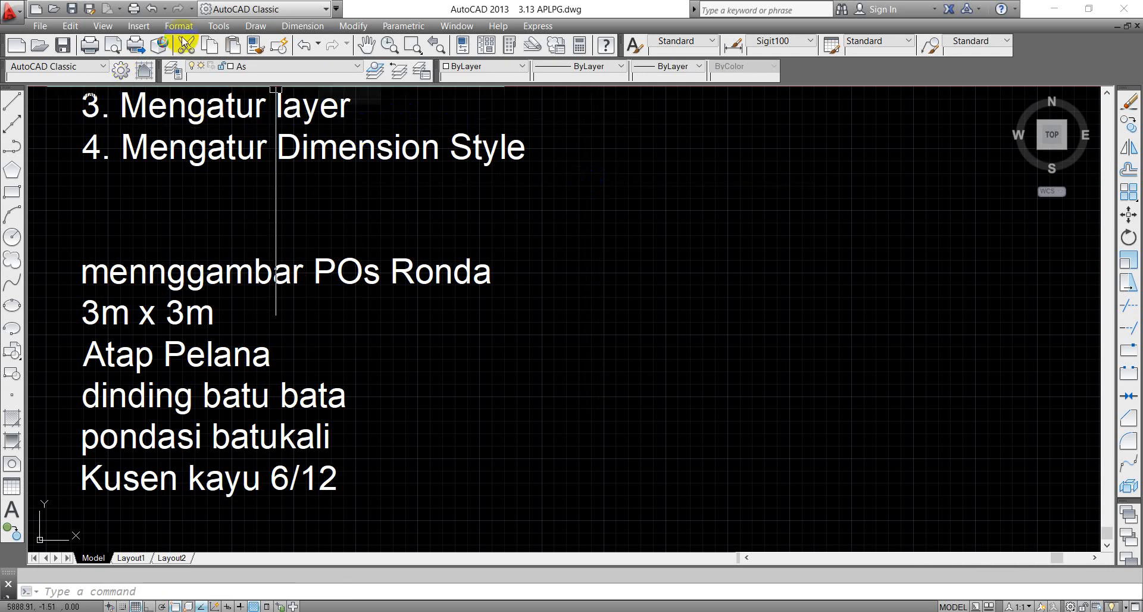
Step: Make the layers Dimensi, Dinding and Kolom current in turn, ending with Kusen as the current layer
{"action": "left_click", "coordinate": [357, 69]}
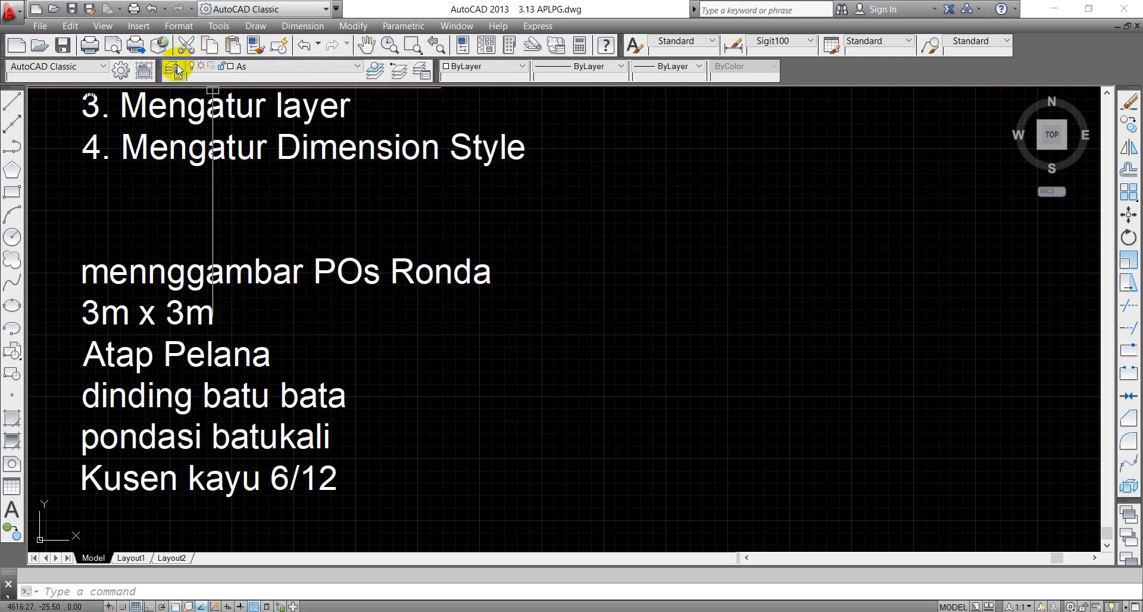
{"action": "left_click", "coordinate": [287, 69]}
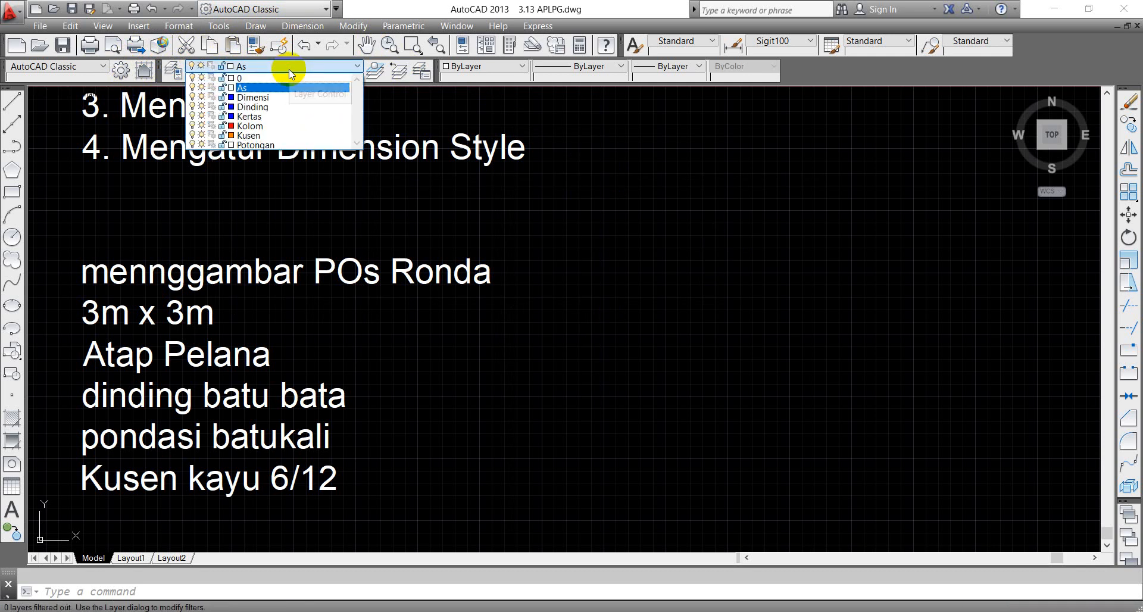
{"action": "left_click", "coordinate": [265, 98]}
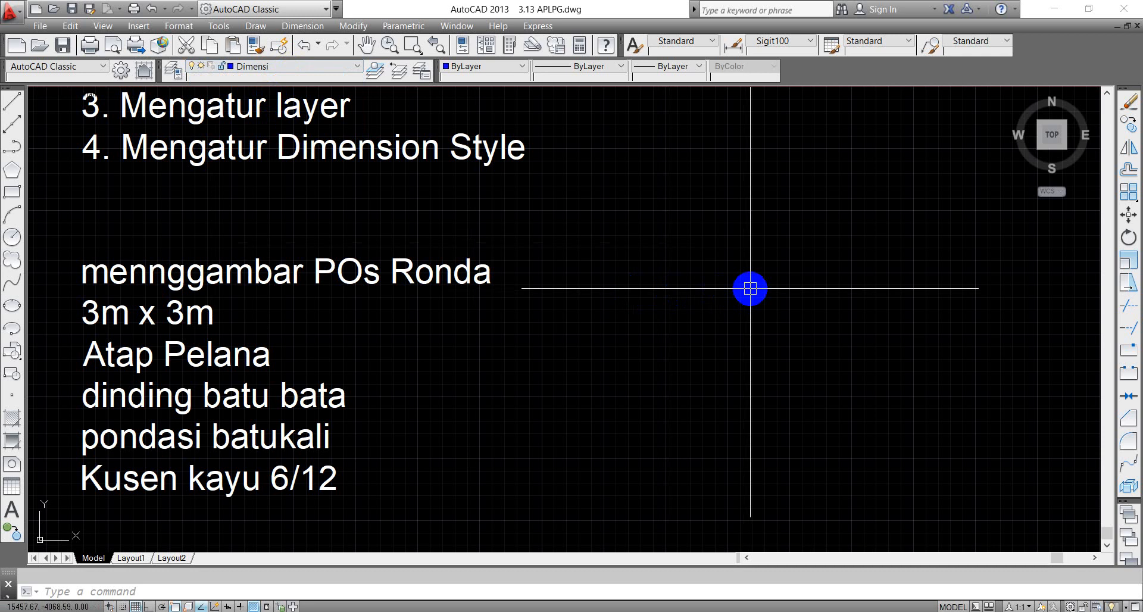
{"action": "left_click", "coordinate": [358, 67]}
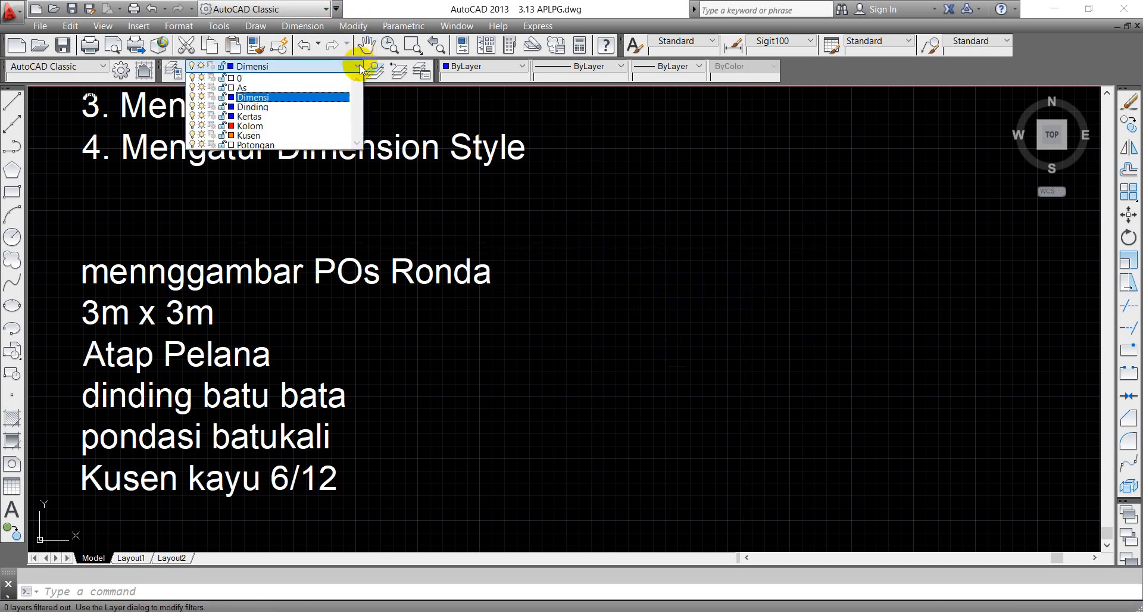
{"action": "left_click", "coordinate": [288, 106]}
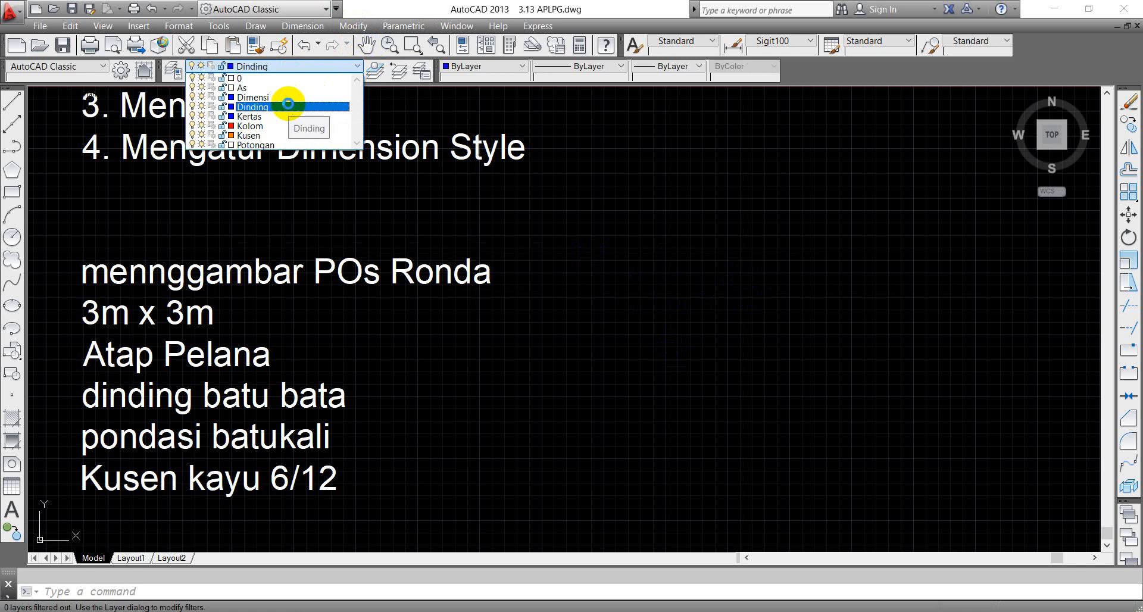
{"action": "left_click", "coordinate": [355, 67]}
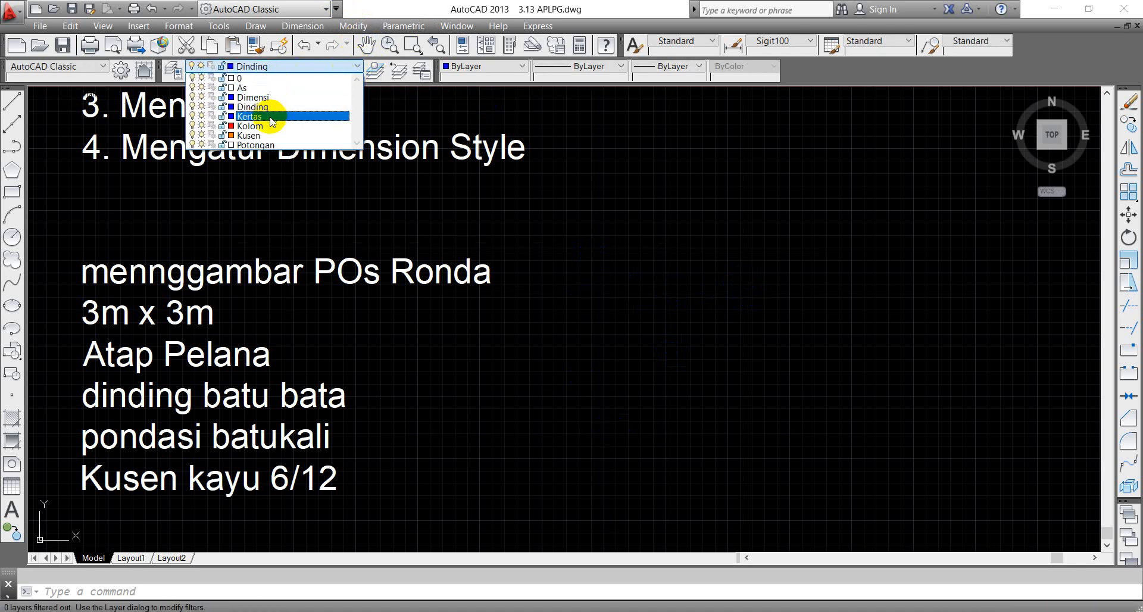
{"action": "left_click", "coordinate": [263, 126]}
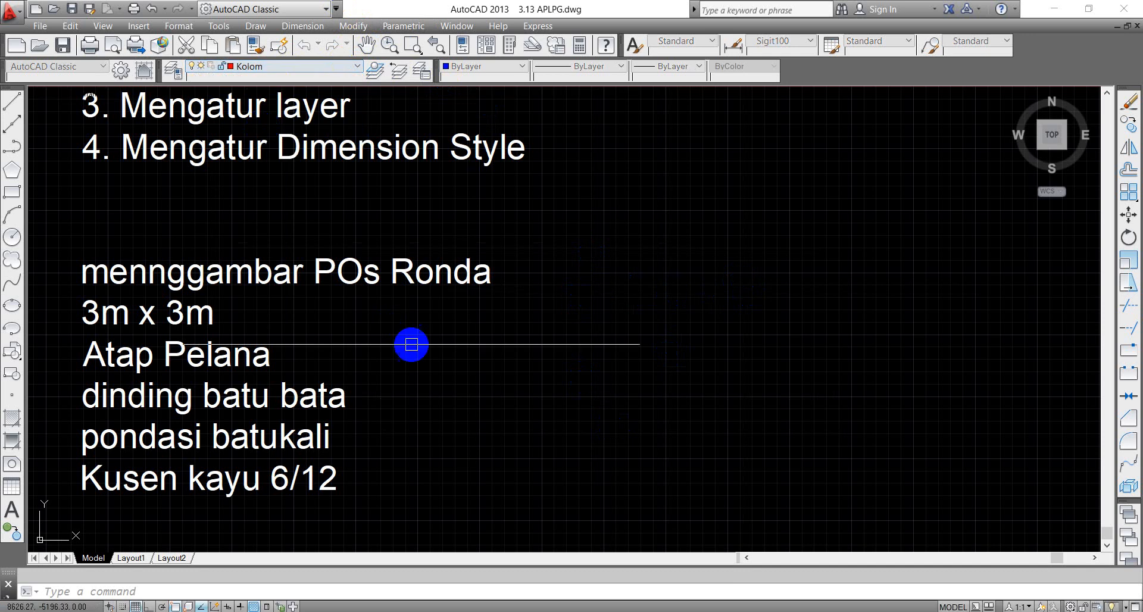
{"action": "left_click", "coordinate": [355, 67]}
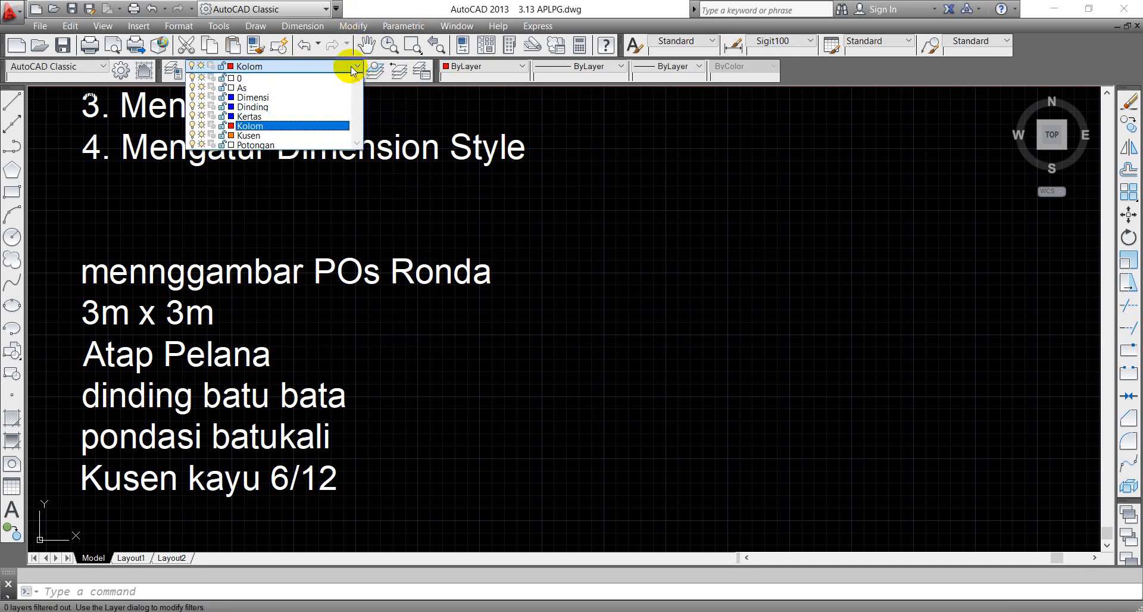
{"action": "left_click", "coordinate": [250, 135]}
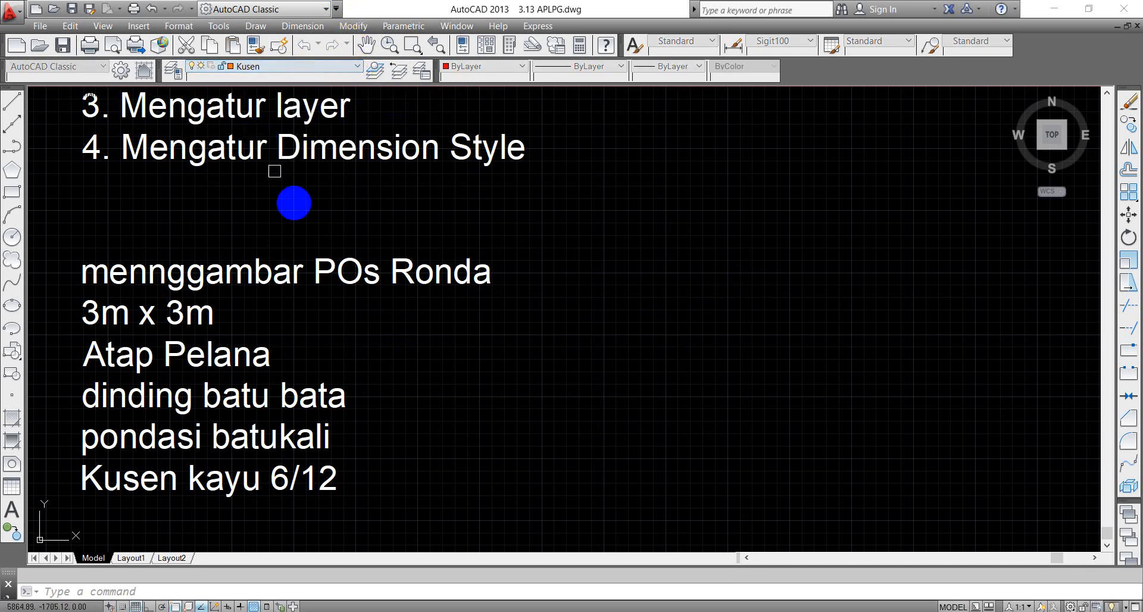
Step: Make the layer Potongan current, ending with As as the current layer
{"action": "left_click", "coordinate": [352, 67]}
{"action": "left_click", "coordinate": [253, 144]}
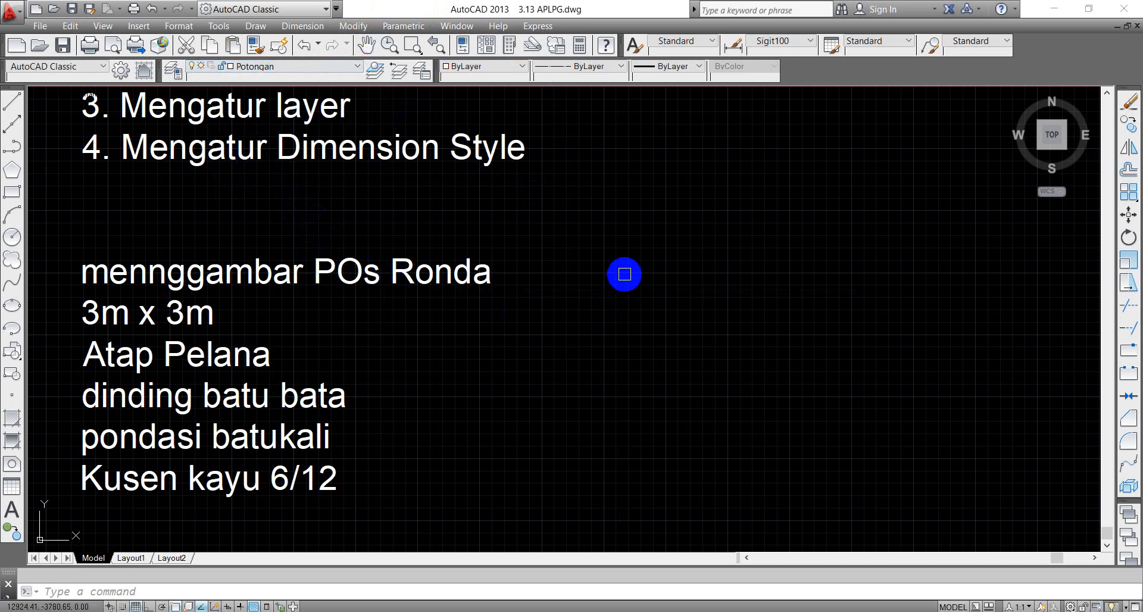
{"action": "left_click", "coordinate": [346, 67]}
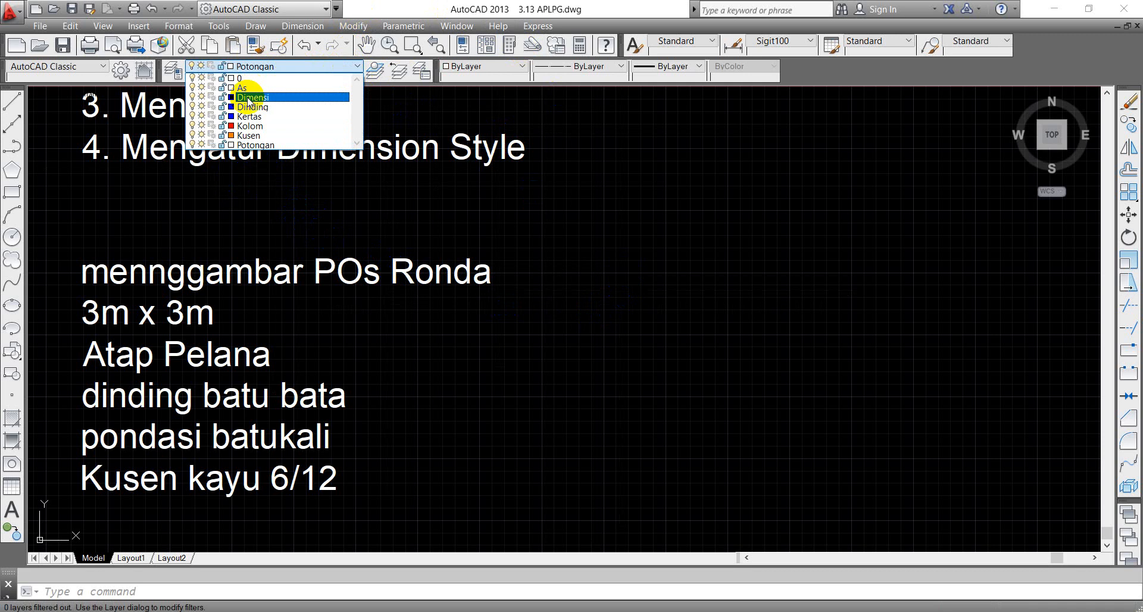
{"action": "left_click", "coordinate": [244, 84]}
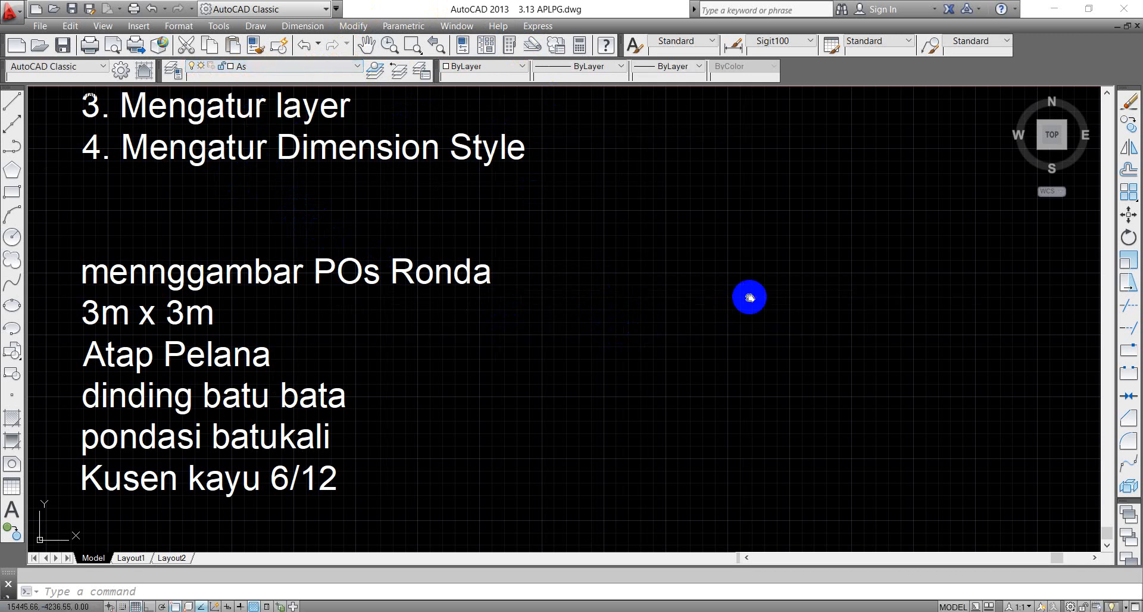
Step: Review the Pos Ronda specification notes and the empty drawing area beside them
{"action": "mouse_move", "coordinate": [751, 296]}
{"action": "middle_mouse_down"}
{"action": "mouse_move", "coordinate": [510, 301]}
{"action": "mouse_move", "coordinate": [615, 260]}
{"action": "mouse_move", "coordinate": [766, 253]}
{"action": "middle_mouse_up"}
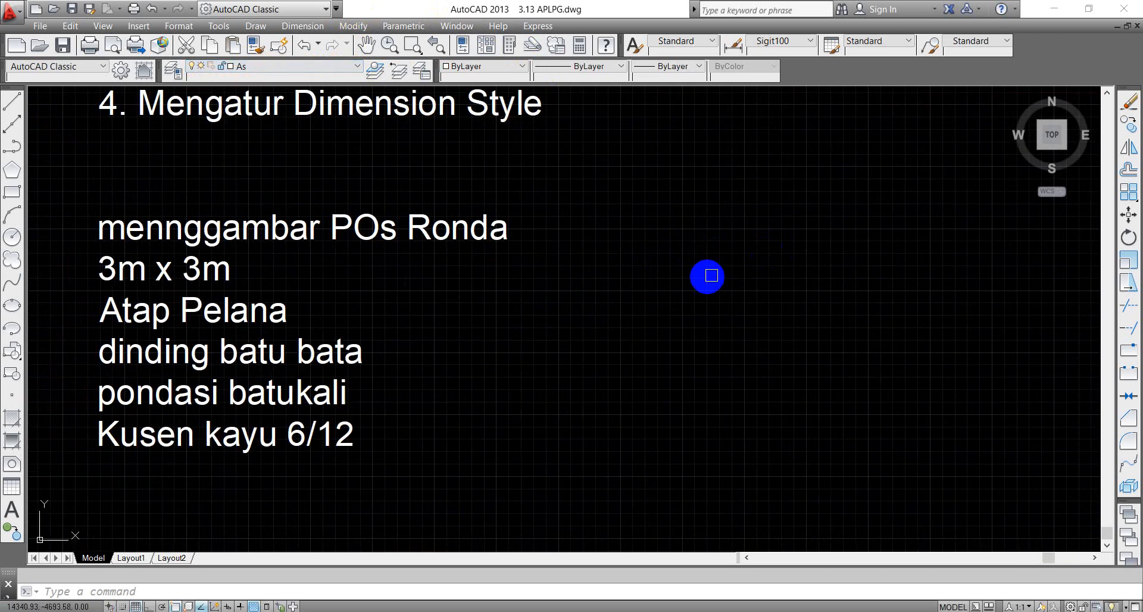
{"action": "scroll", "coordinate": [307, 286], "scroll_direction": "down", "scroll_amount": 2}
{"action": "mouse_move", "coordinate": [670, 309]}
{"action": "middle_mouse_down"}
{"action": "mouse_move", "coordinate": [686, 304]}
{"action": "mouse_move", "coordinate": [469, 291]}
{"action": "middle_mouse_up"}
{"action": "middle_click_drag", "start_coordinate": [560, 329], "coordinate": [771, 343]}
{"action": "scroll", "coordinate": [463, 325], "scroll_direction": "up", "scroll_amount": 1}
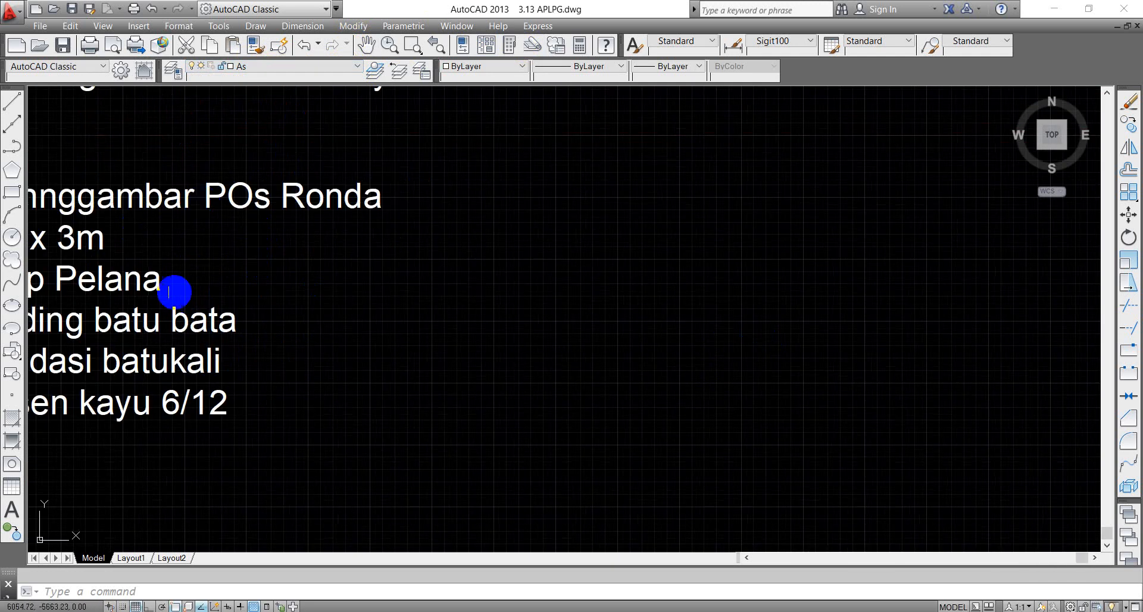
{"action": "scroll", "coordinate": [239, 300], "scroll_direction": "down", "scroll_amount": 1}
{"action": "middle_click_drag", "start_coordinate": [440, 310], "coordinate": [642, 310]}
{"action": "scroll", "coordinate": [371, 281], "scroll_direction": "up", "scroll_amount": 1}
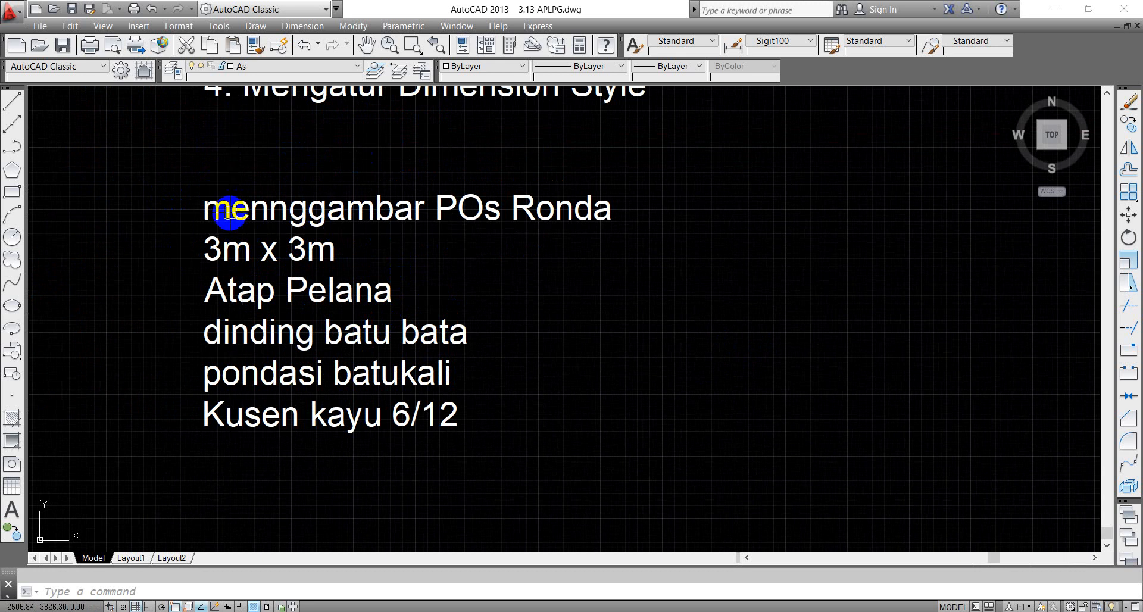
{"action": "scroll", "coordinate": [462, 311], "scroll_direction": "down", "scroll_amount": 2}
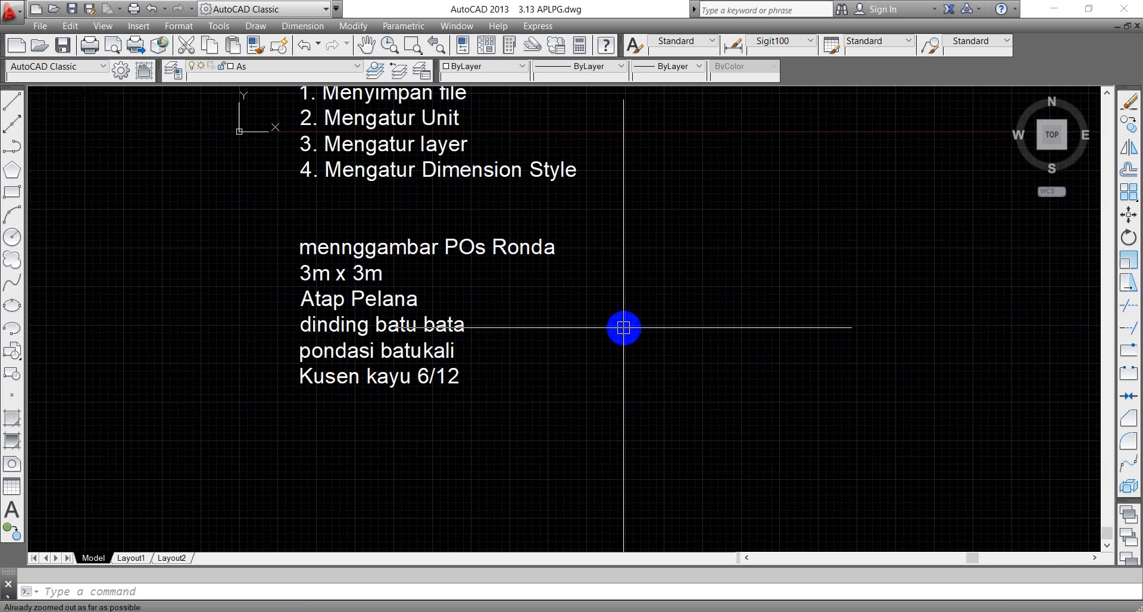
{"action": "mouse_move", "coordinate": [623, 327]}
{"action": "middle_mouse_down"}
{"action": "mouse_move", "coordinate": [630, 322]}
{"action": "mouse_move", "coordinate": [326, 319]}
{"action": "mouse_move", "coordinate": [388, 328]}
{"action": "middle_mouse_up"}
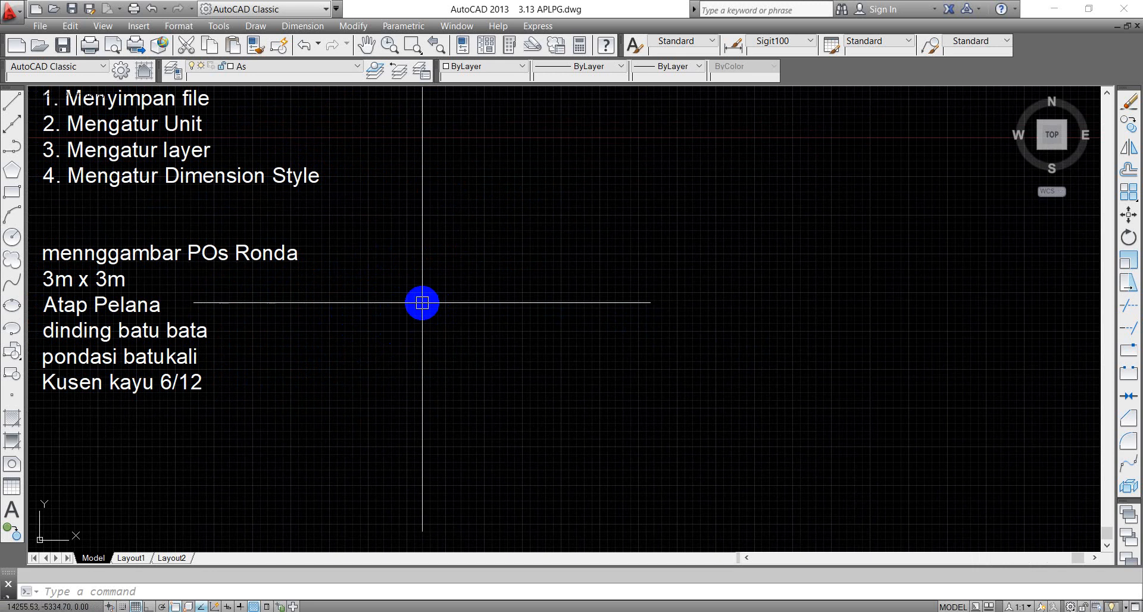
{"action": "type", "text": "rec"}
{"action": "key", "text": "Return"}
{"action": "left_click", "coordinate": [502, 383]}
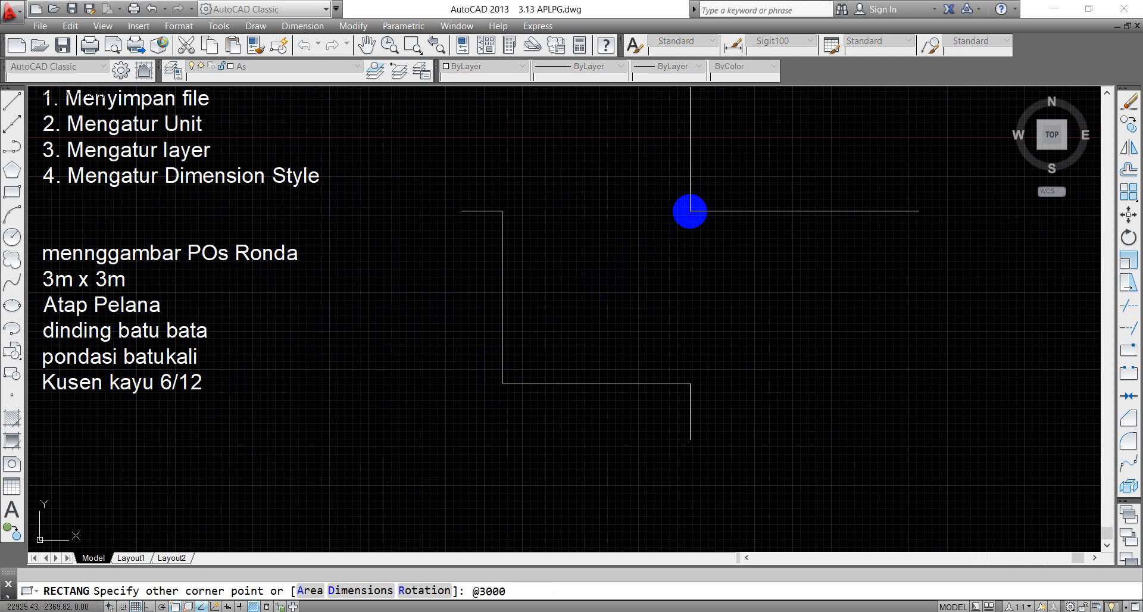
{"action": "key", "text": "Return"}
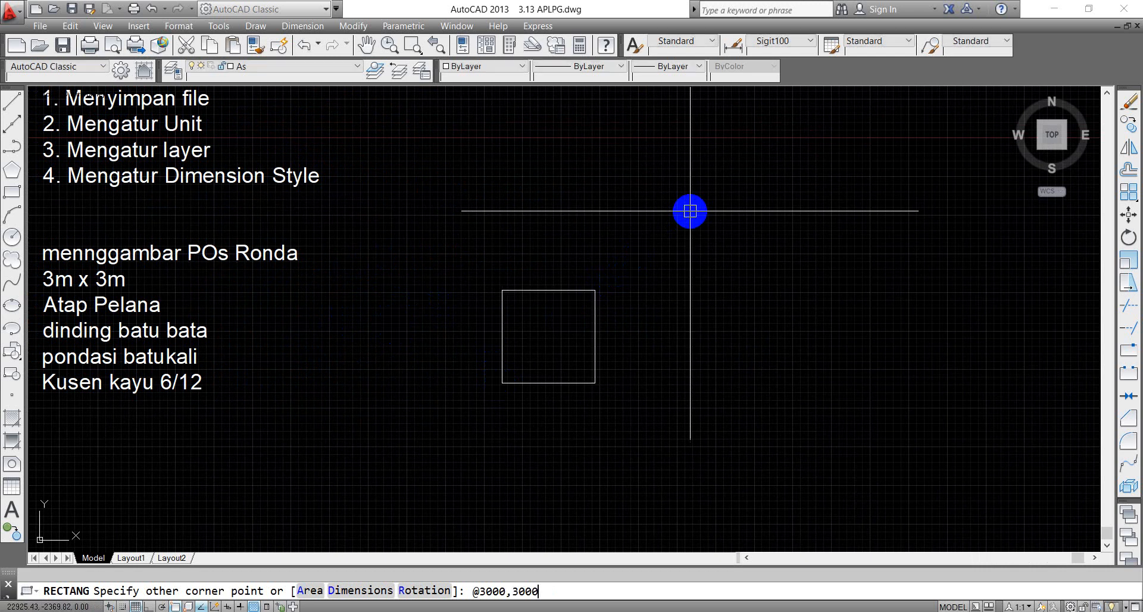
{"action": "scroll", "coordinate": [590, 325], "scroll_direction": "up", "scroll_amount": 2}
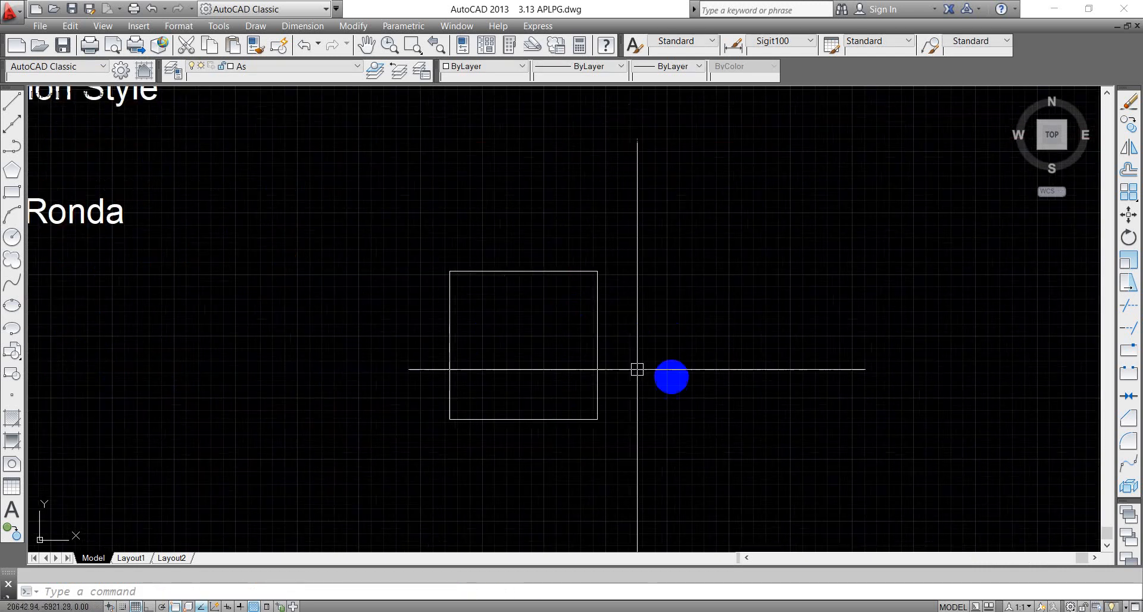
{"action": "middle_click_drag", "start_coordinate": [670, 377], "coordinate": [551, 232]}
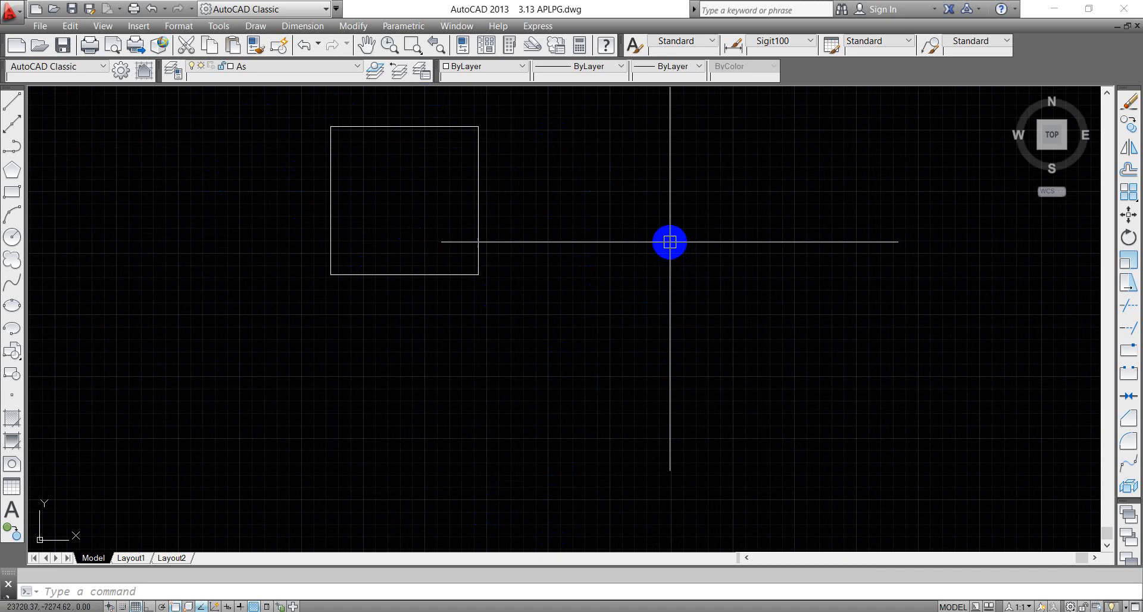
{"action": "type", "text": "RE"}
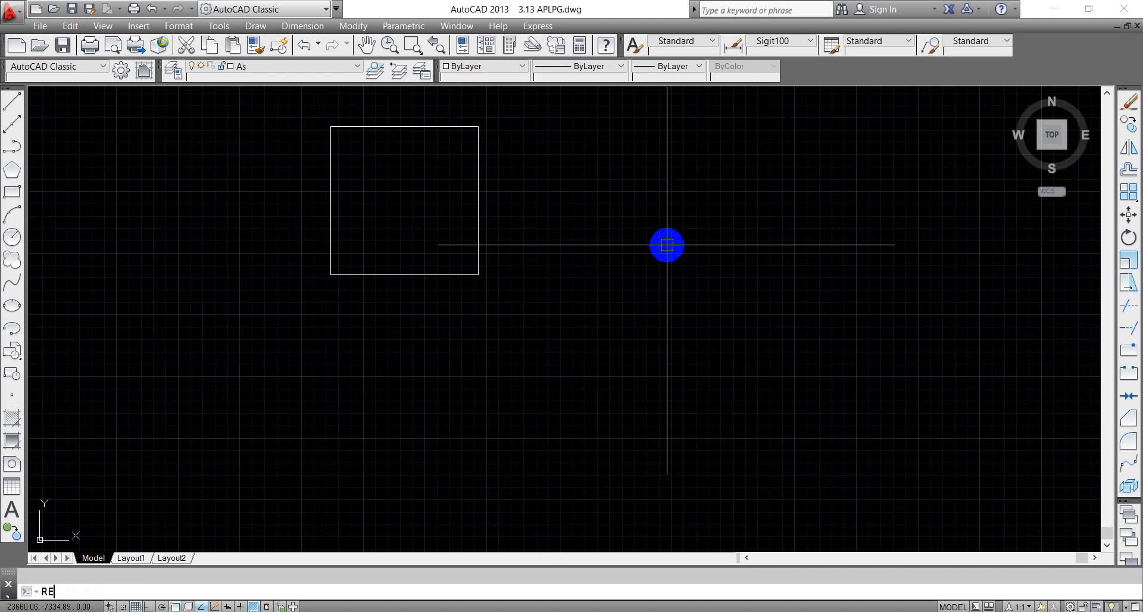
{"action": "type", "text": "C"}
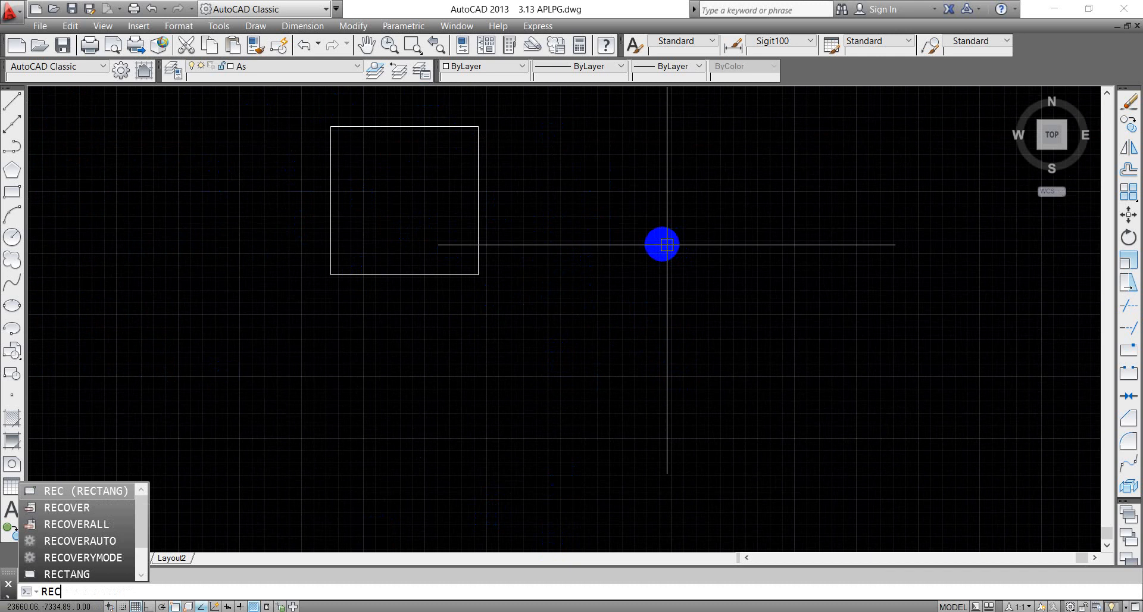
{"action": "key", "text": "Return"}
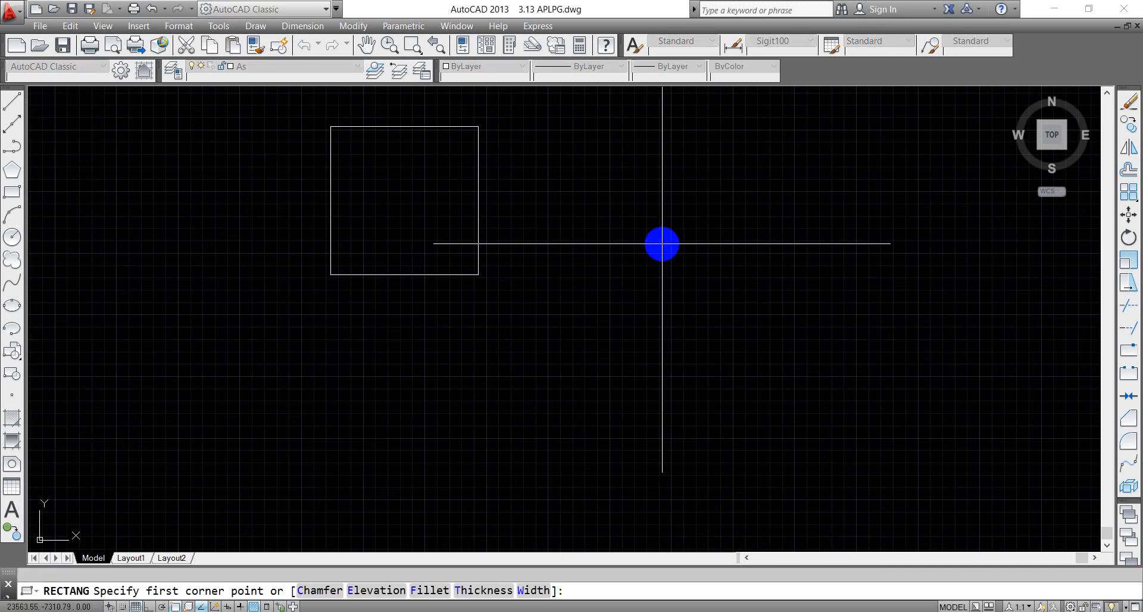
{"action": "type", "text": "@3000,3000"}
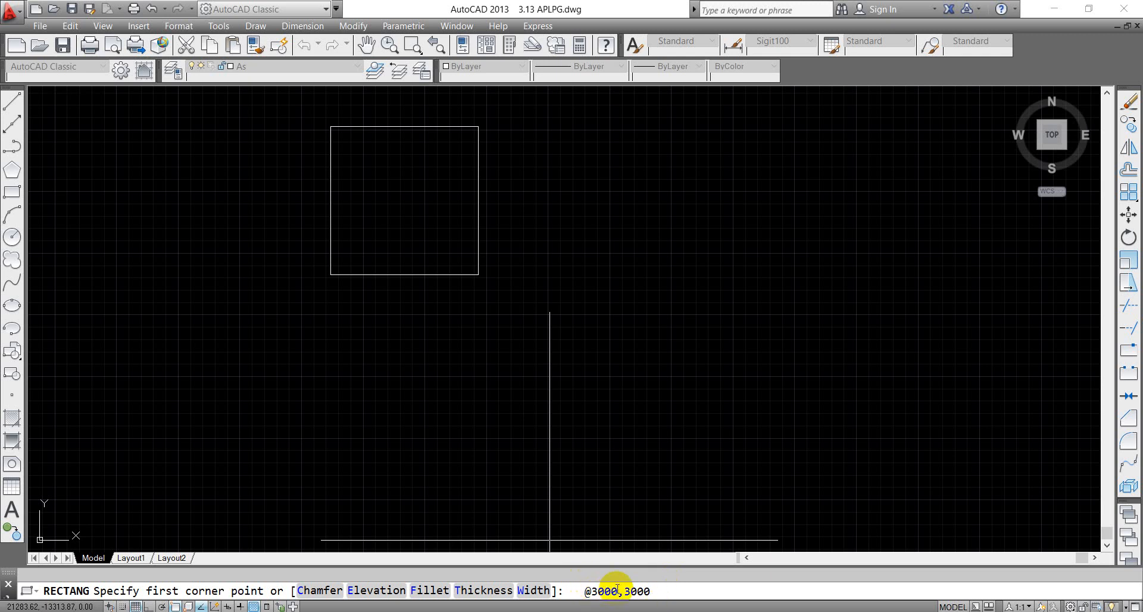
{"action": "double_click", "coordinate": [638, 591]}
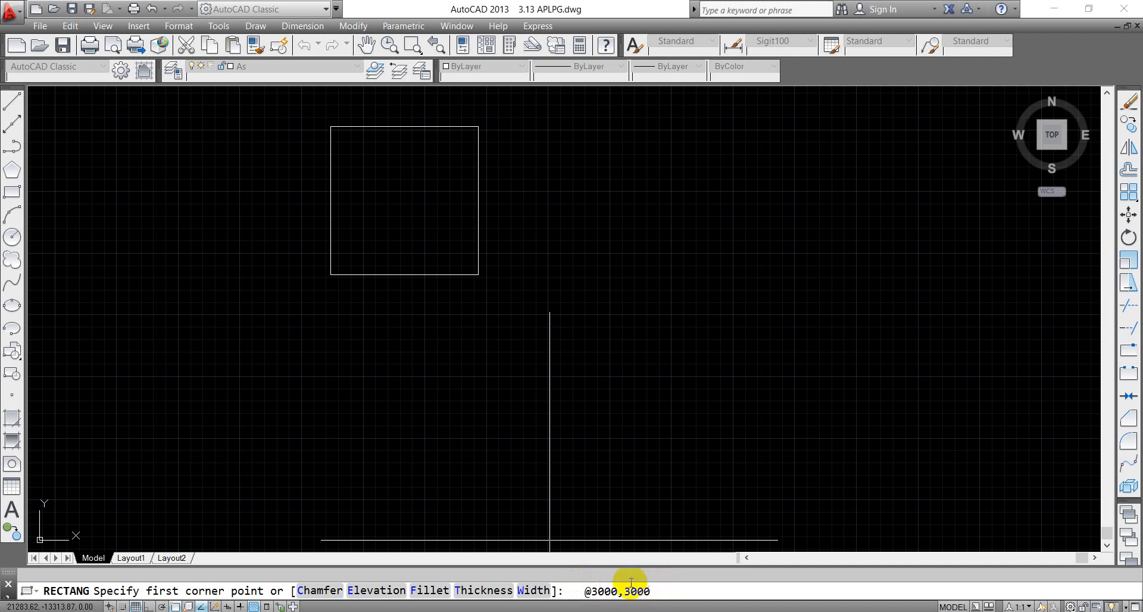
{"action": "left_click", "coordinate": [629, 589]}
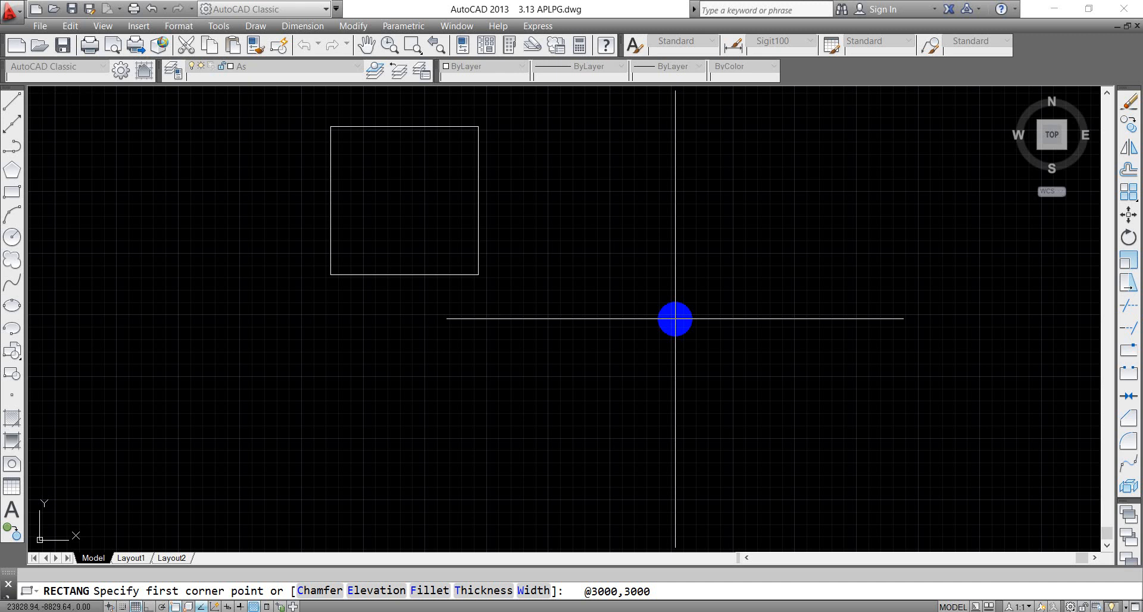
{"action": "key", "text": "Escape"}
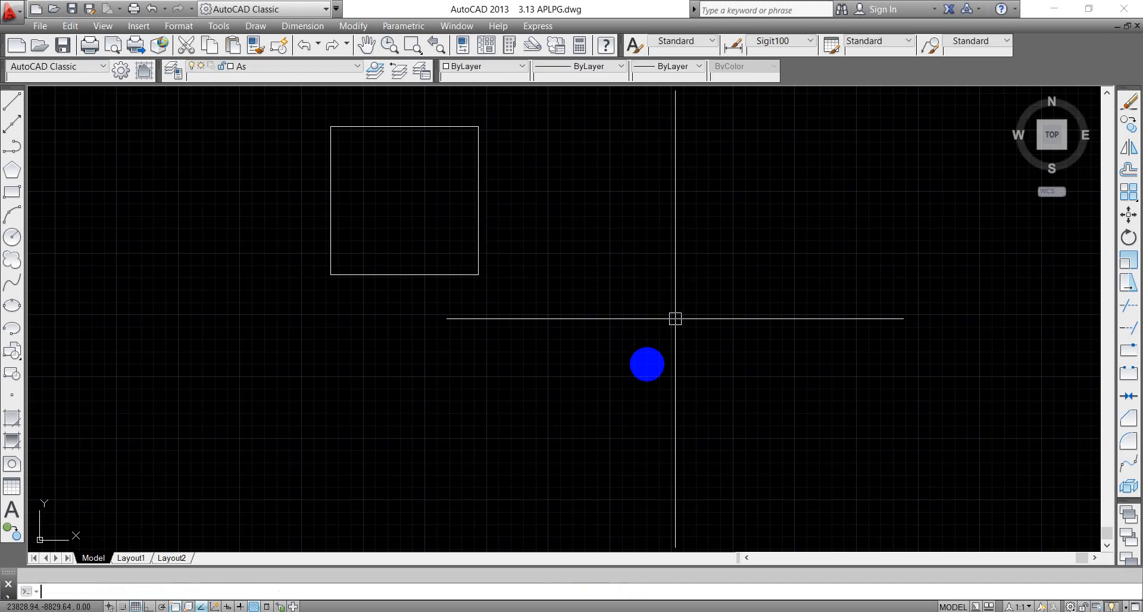
{"action": "left_click", "coordinate": [671, 395]}
{"action": "left_click", "coordinate": [610, 303]}
{"action": "type", "text": "RE"}
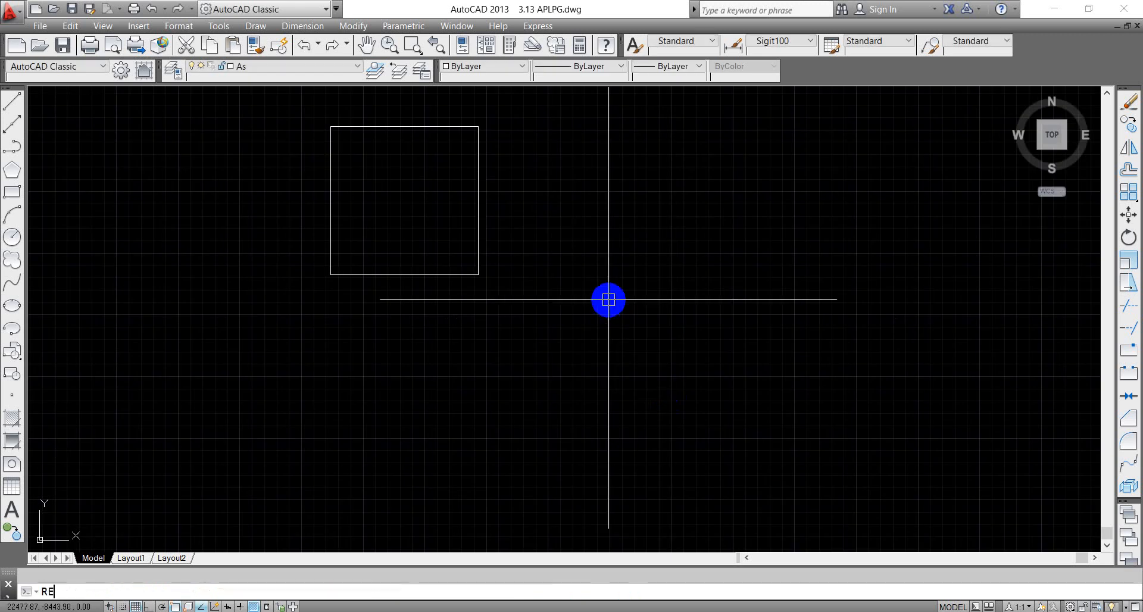
{"action": "type", "text": "C"}
{"action": "key", "text": "Return"}
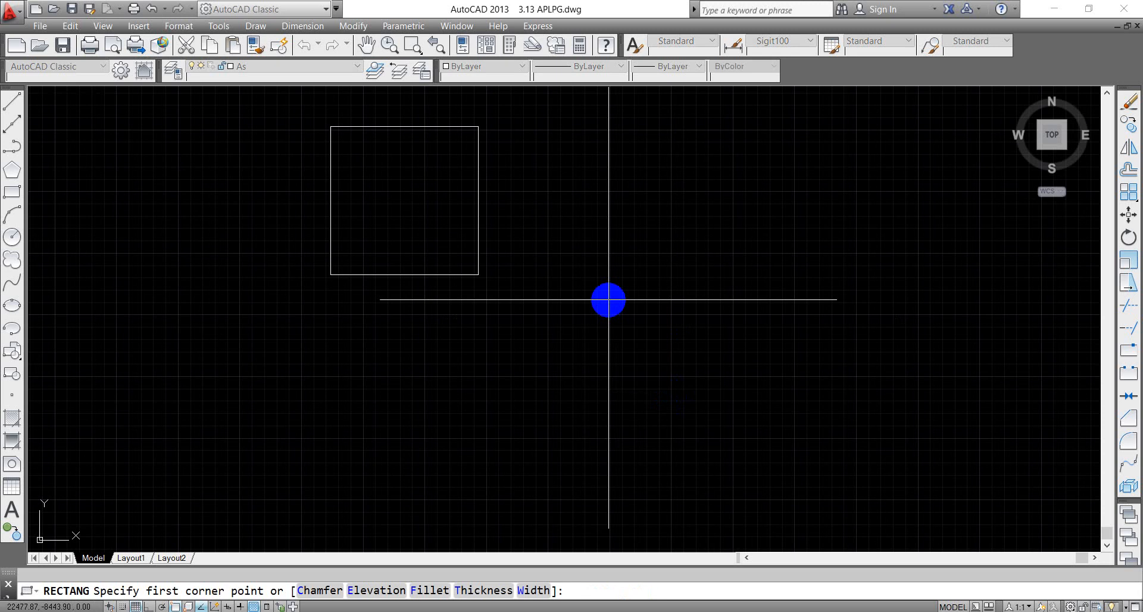
{"action": "key", "text": "Escape"}
{"action": "type", "text": "R"}
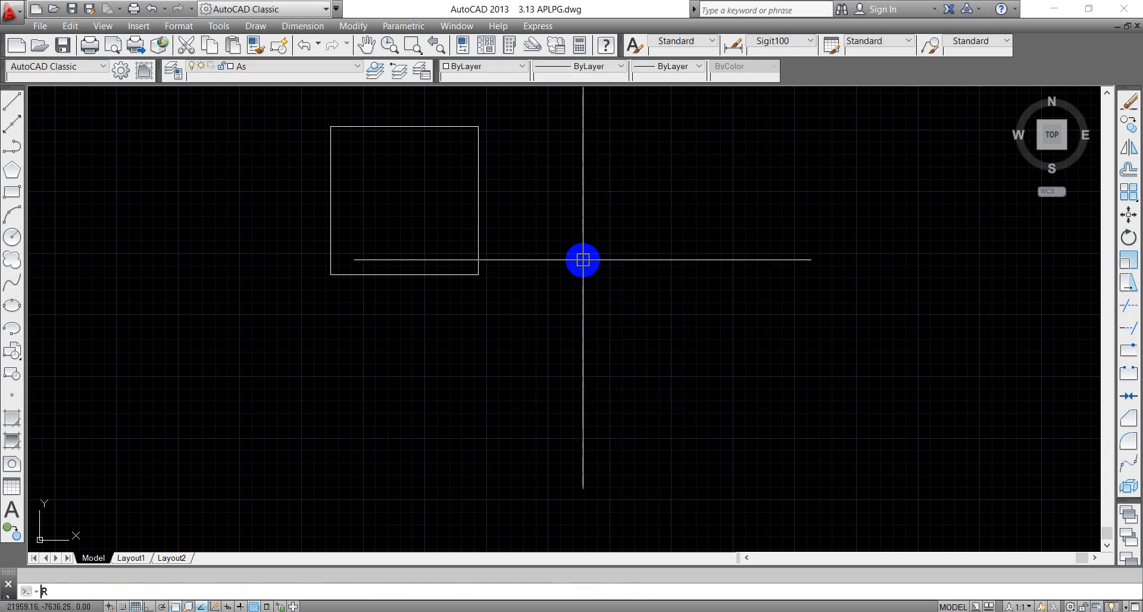
{"action": "type", "text": "EC"}
{"action": "key", "text": "Return"}
{"action": "left_click", "coordinate": [583, 260]}
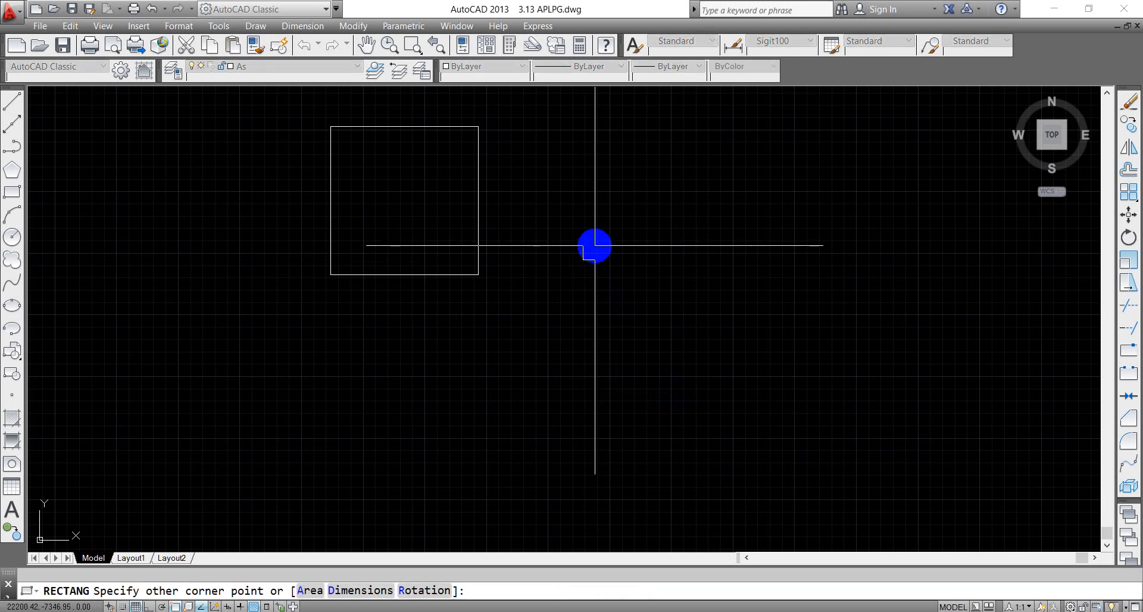
{"action": "type", "text": "@3000,3000"}
{"action": "key", "text": "Return"}
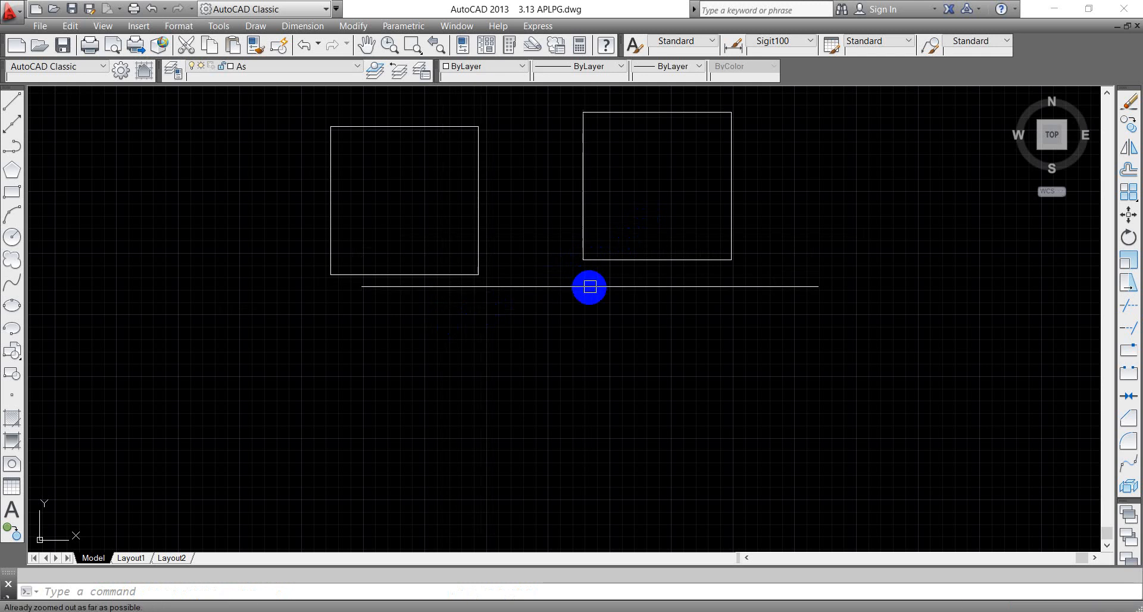
Step: Make the Kolom layer current and draw a 150 x 150 column square to the right of the second large rectangle
{"action": "middle_click_drag", "start_coordinate": [577, 297], "coordinate": [514, 401]}
{"action": "middle_click_drag", "start_coordinate": [624, 309], "coordinate": [545, 385]}
{"action": "scroll", "coordinate": [624, 386], "scroll_direction": "up", "scroll_amount": 2}
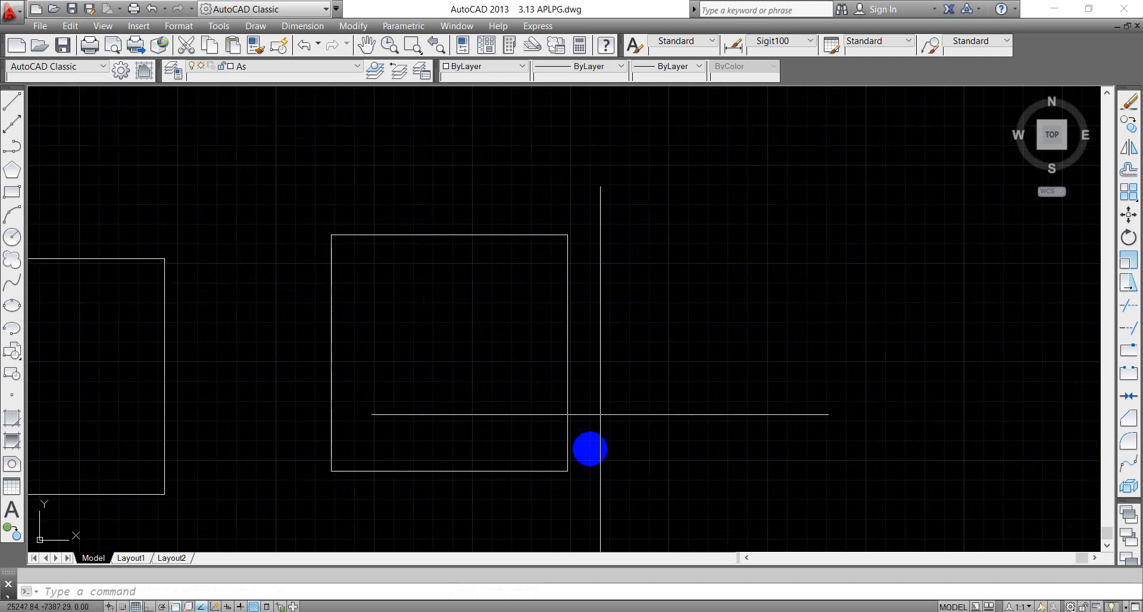
{"action": "middle_click_drag", "start_coordinate": [557, 501], "coordinate": [624, 435]}
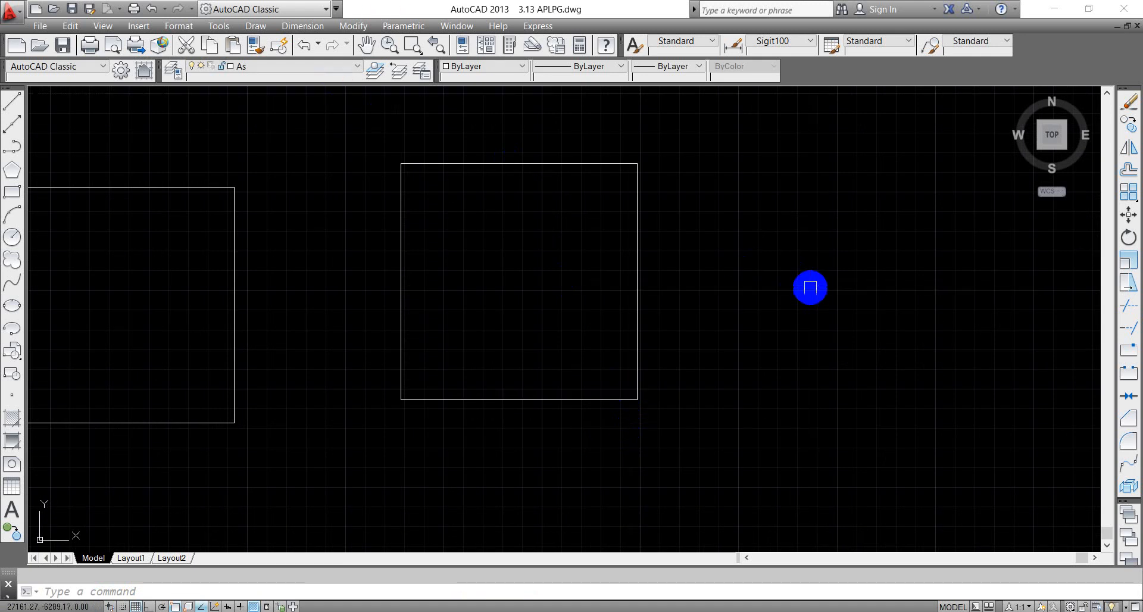
{"action": "left_click", "coordinate": [359, 66]}
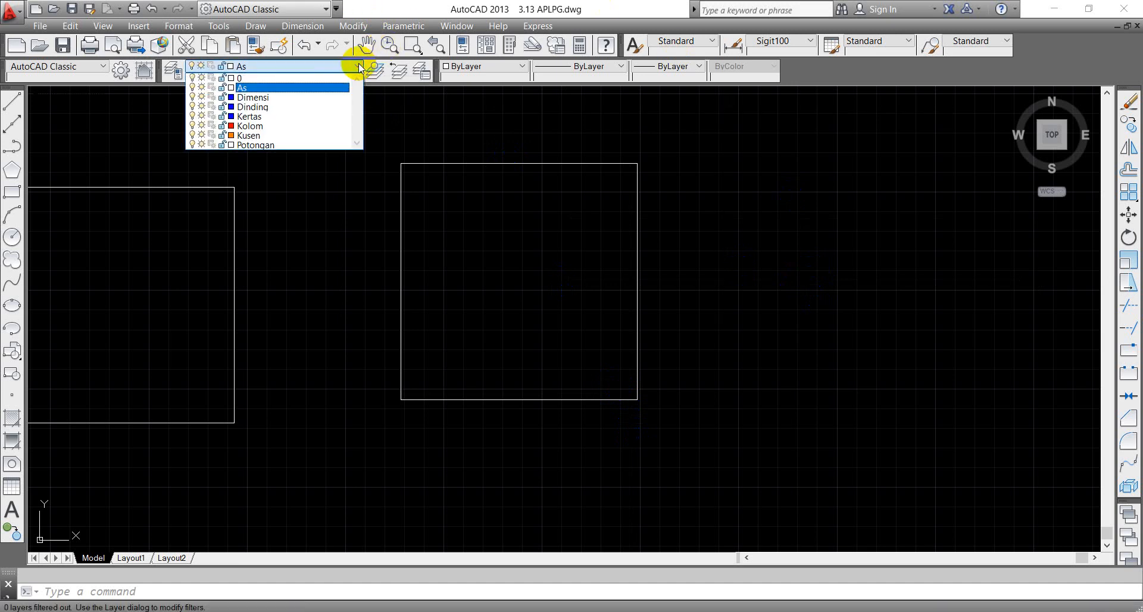
{"action": "left_click", "coordinate": [259, 126]}
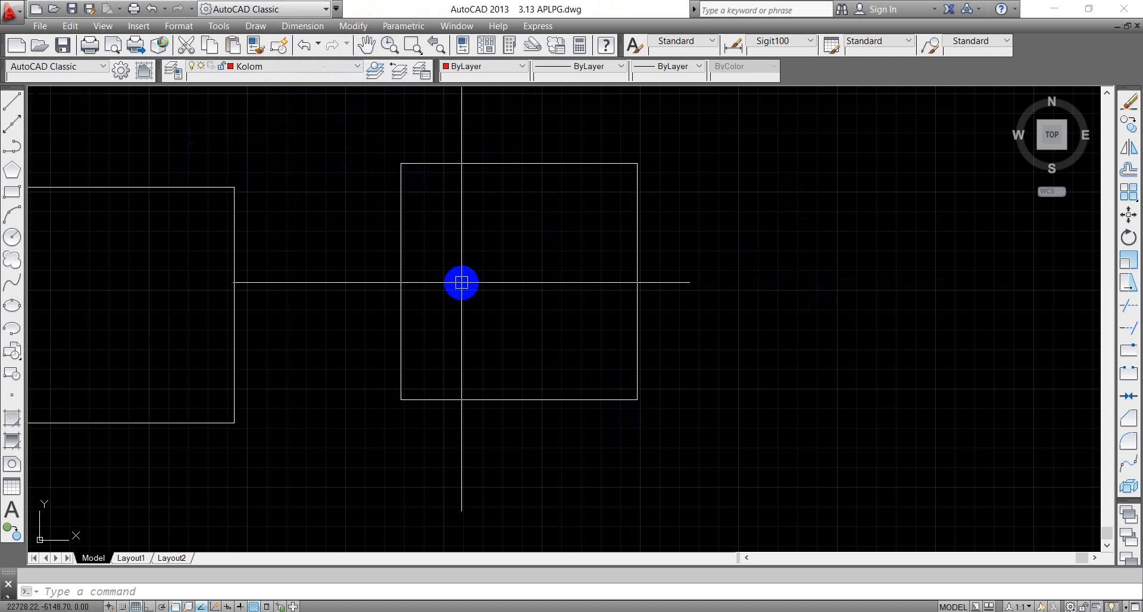
{"action": "type", "text": "REC"}
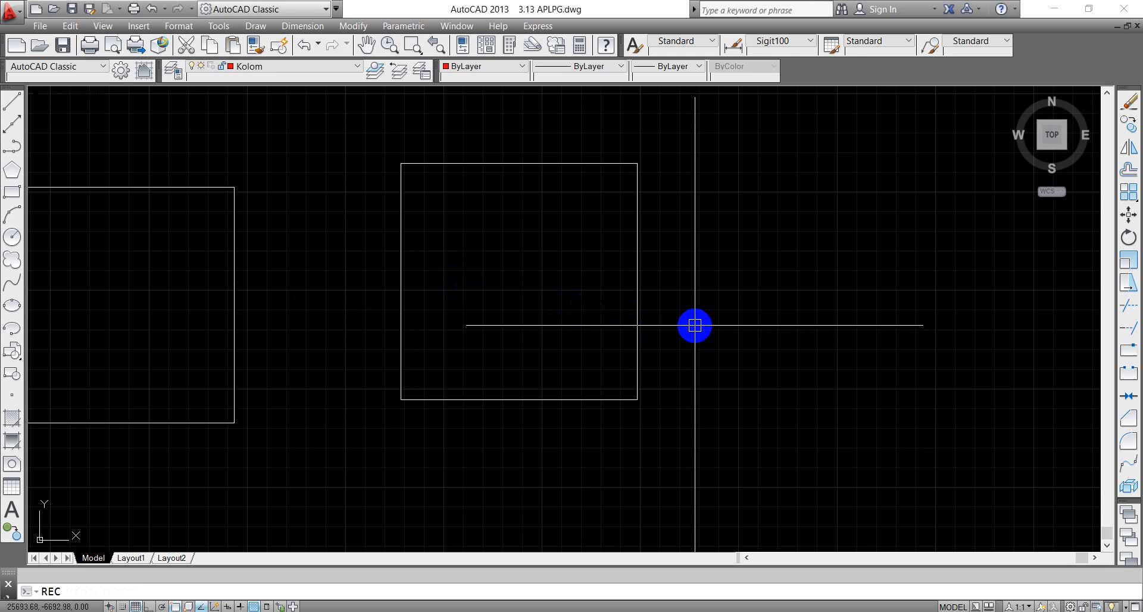
{"action": "key", "text": "Return"}
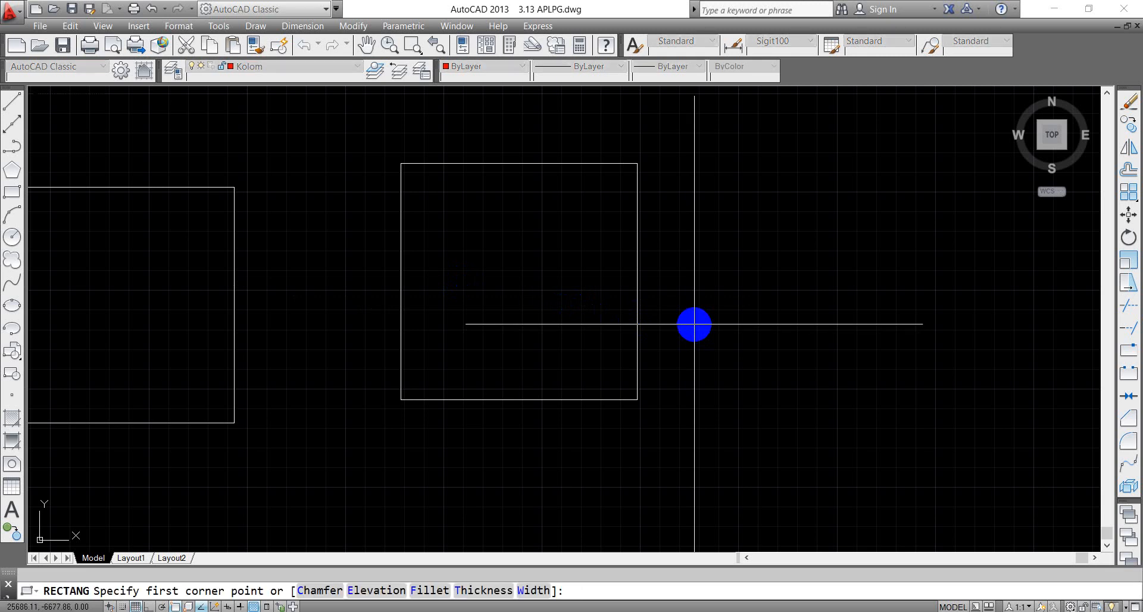
{"action": "left_click", "coordinate": [694, 319]}
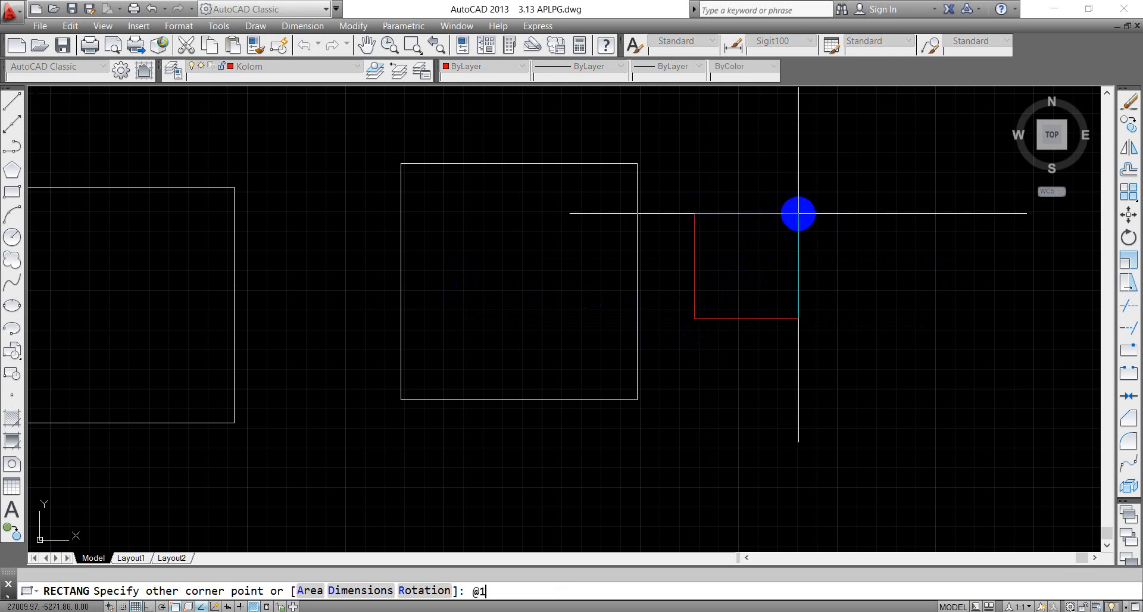
{"action": "type", "text": "@150,150"}
{"action": "key", "text": "Return"}
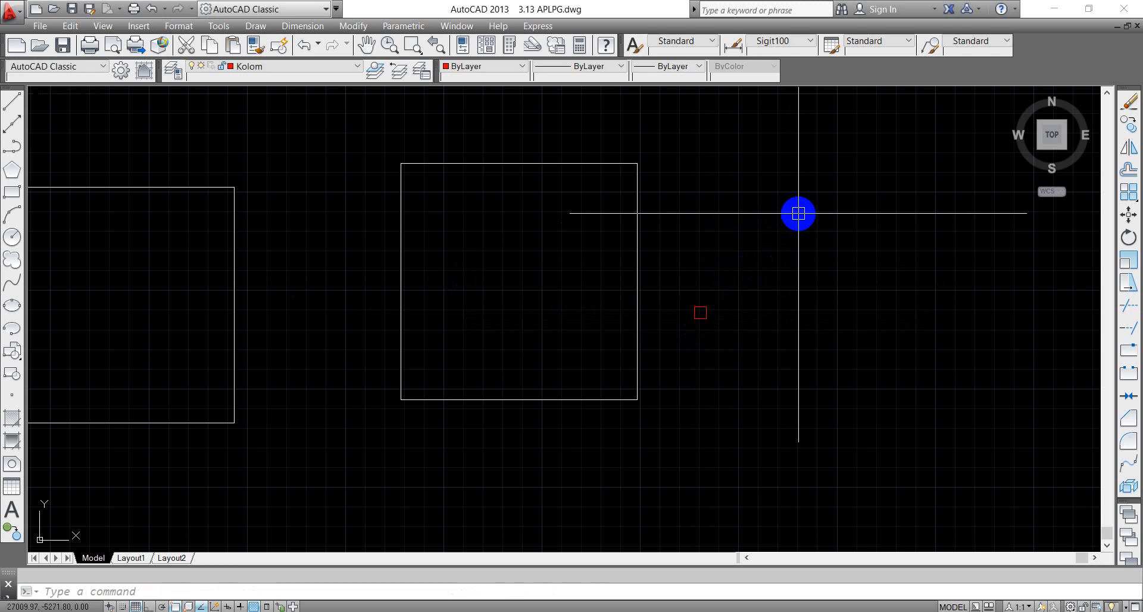
{"action": "scroll", "coordinate": [690, 340], "scroll_direction": "up", "scroll_amount": 4}
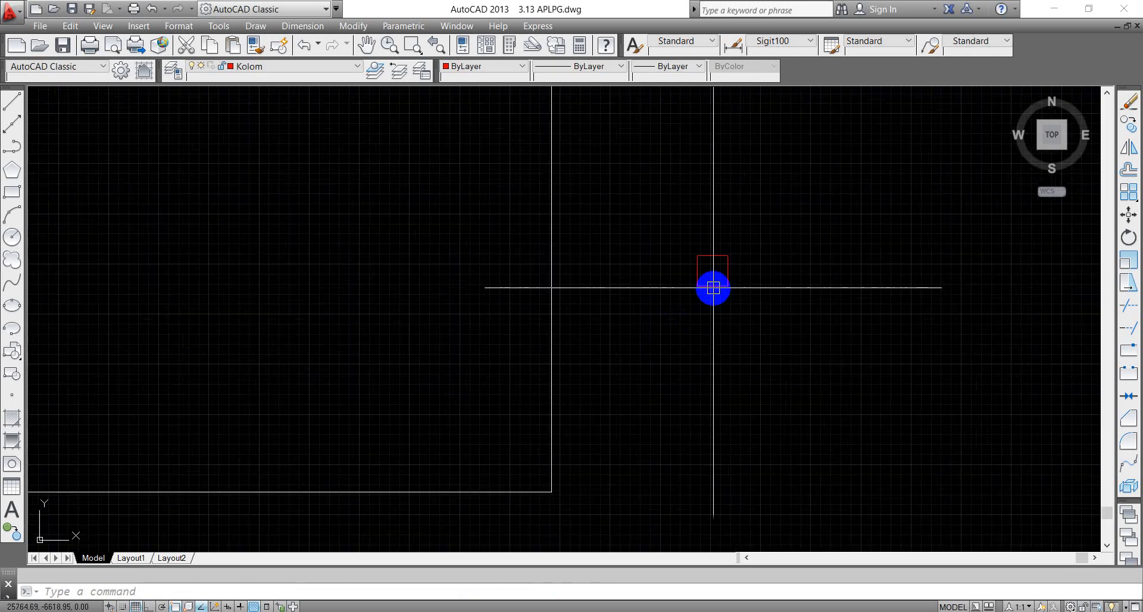
{"action": "type", "text": "l"}
{"action": "key", "text": "Return"}
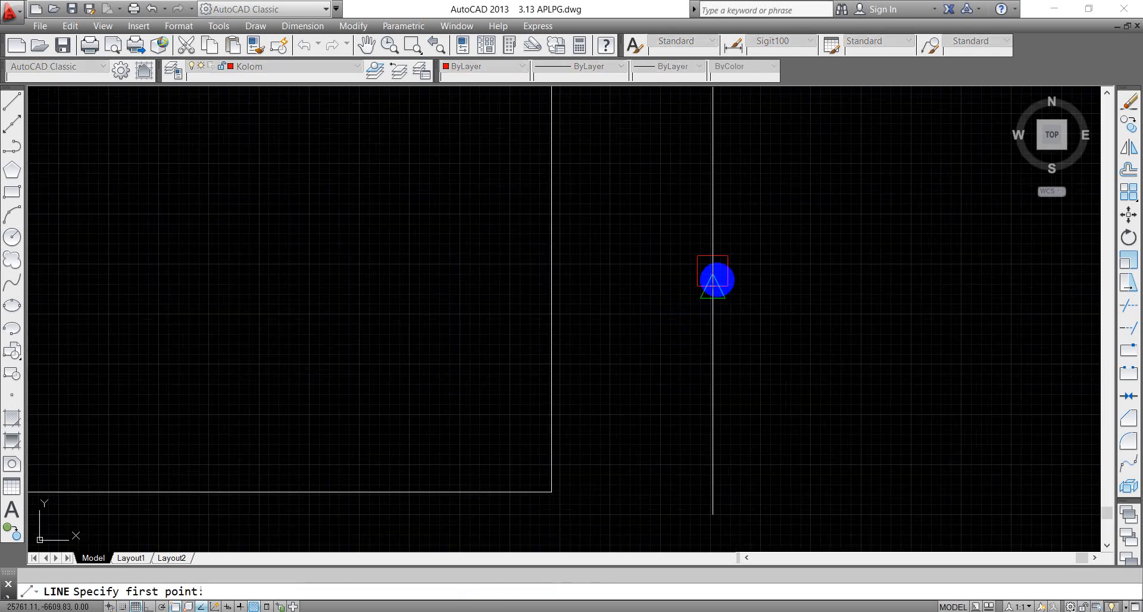
{"action": "key", "text": "Escape"}
{"action": "scroll", "coordinate": [770, 276], "scroll_direction": "down", "scroll_amount": 4}
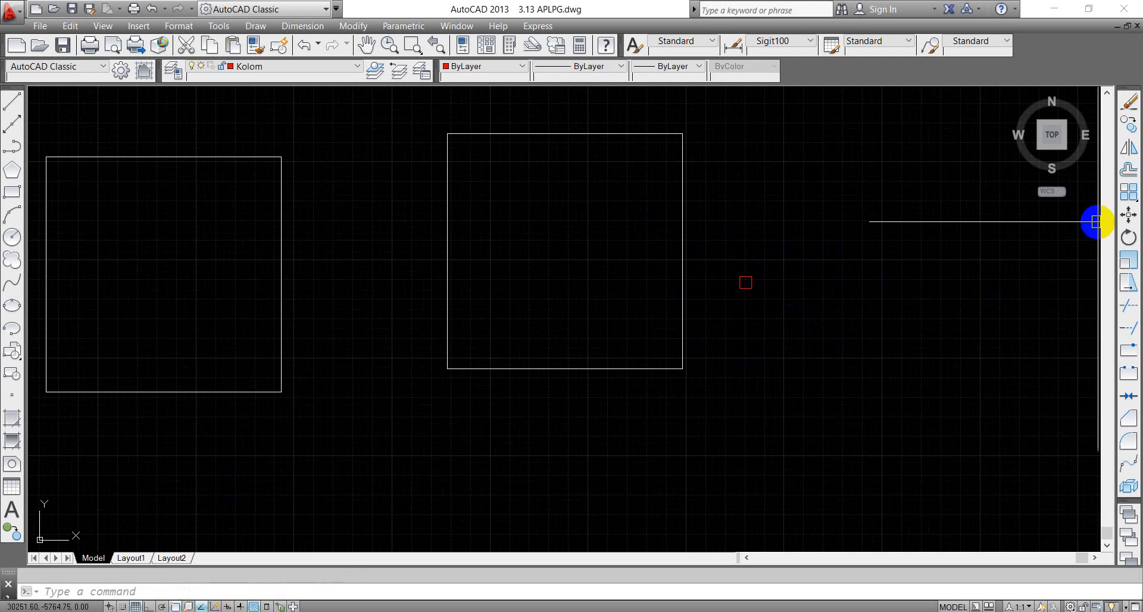
Step: Draw a diagonal line across the small column square from its upper-left corner to its lower-right corner
{"action": "type", "text": "l"}
{"action": "key", "text": "Return"}
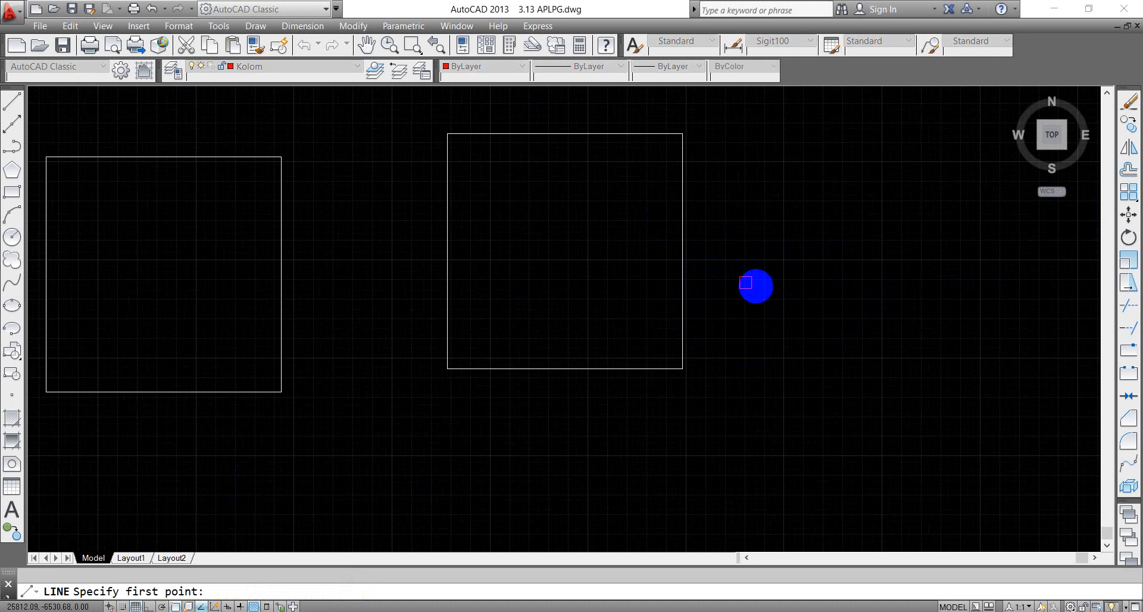
{"action": "scroll", "coordinate": [760, 291], "scroll_direction": "up", "scroll_amount": 5}
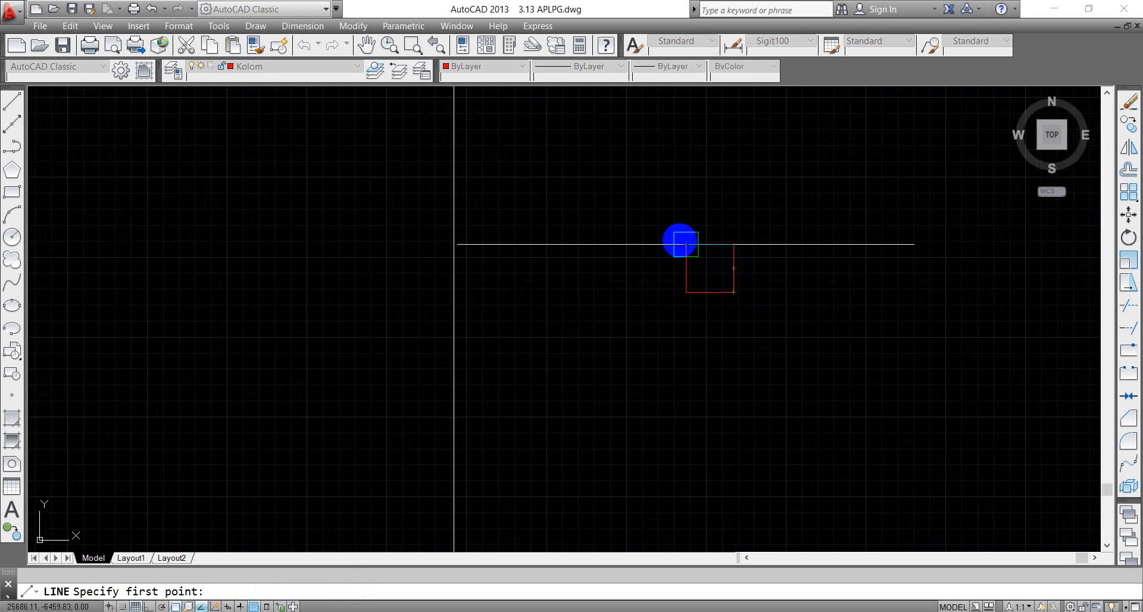
{"action": "left_click", "coordinate": [682, 244]}
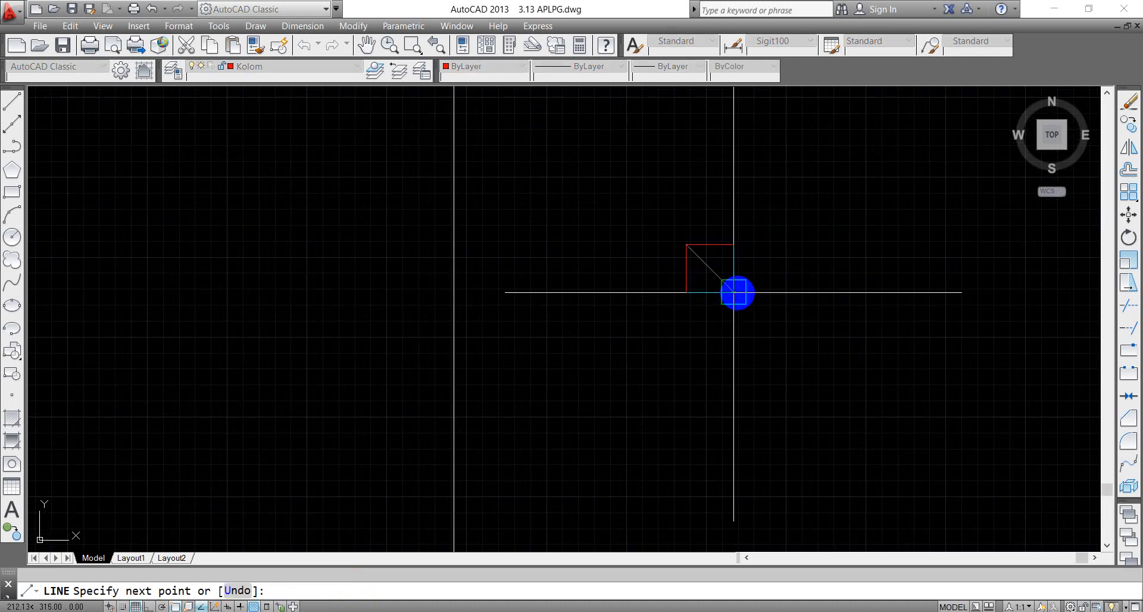
Step: Finish the diagonal line of the red column square at its lower-right corner
{"action": "left_click", "coordinate": [733, 292]}
{"action": "key", "text": "Escape"}
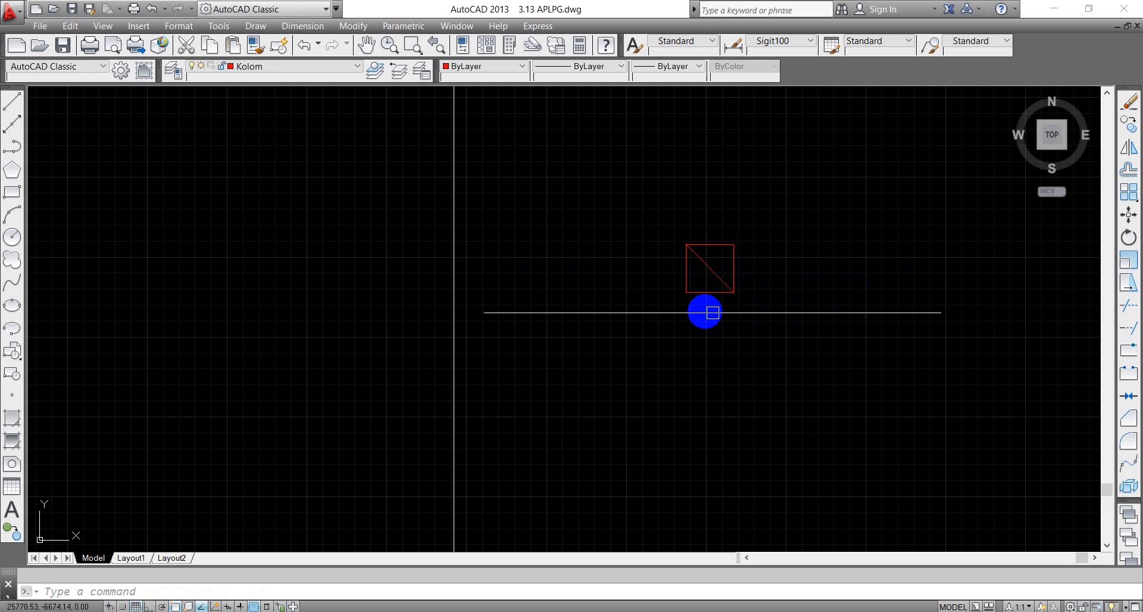
{"action": "scroll", "coordinate": [771, 268], "scroll_direction": "up", "scroll_amount": 6}
{"action": "scroll", "coordinate": [685, 392], "scroll_direction": "down", "scroll_amount": 6}
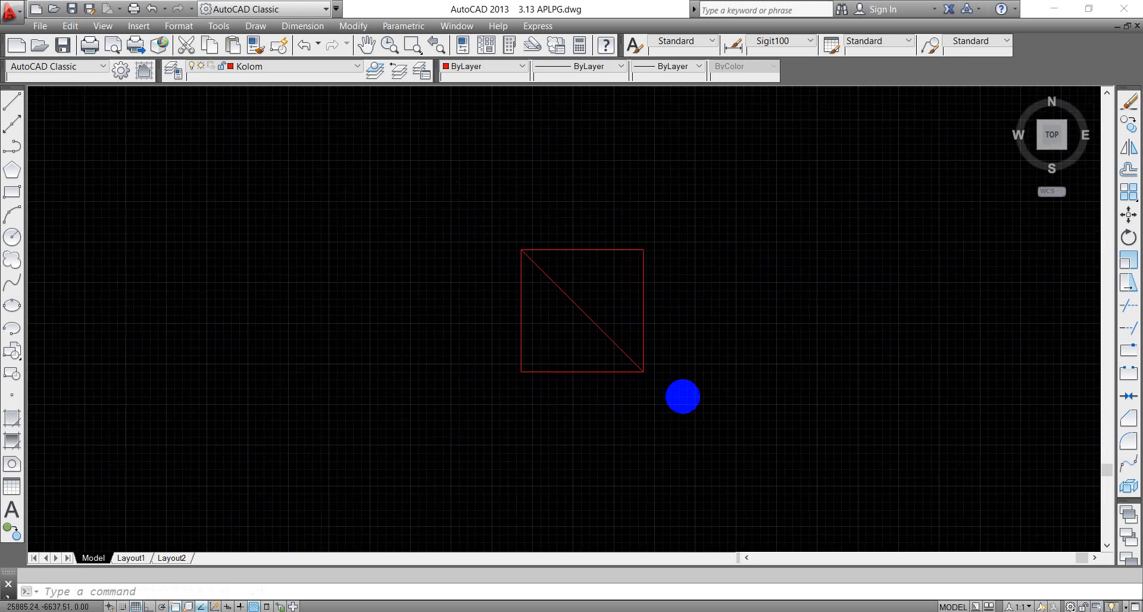
Step: Move the red column square with its diagonal by its centre point onto the upper-left corner of the right-hand white square
{"action": "left_click", "coordinate": [591, 286]}
{"action": "left_click", "coordinate": [675, 395]}
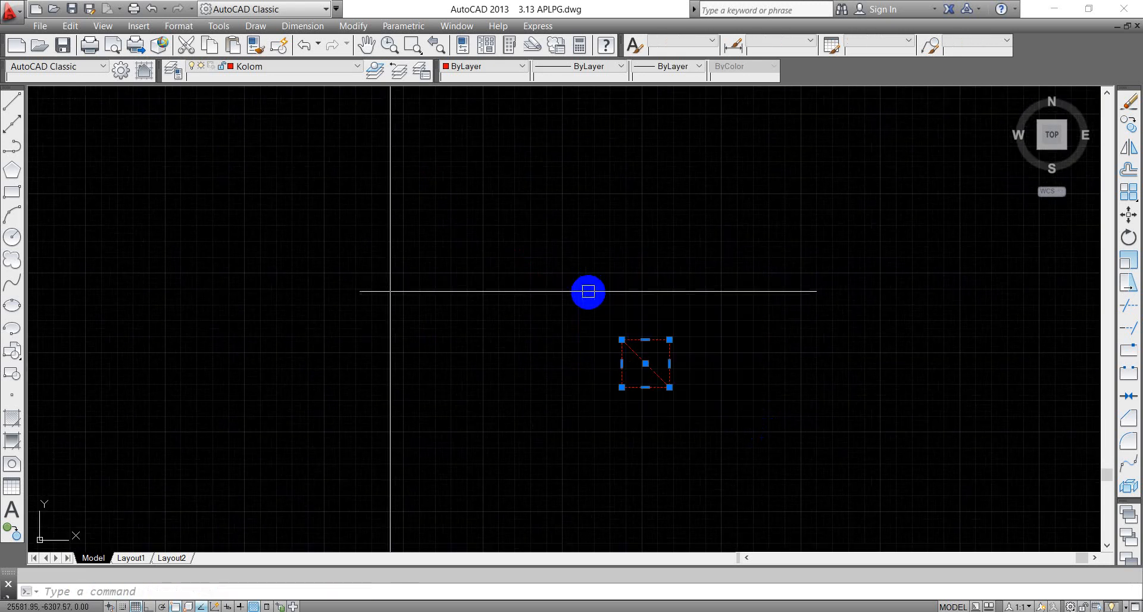
{"action": "type", "text": "m"}
{"action": "key", "text": "Return"}
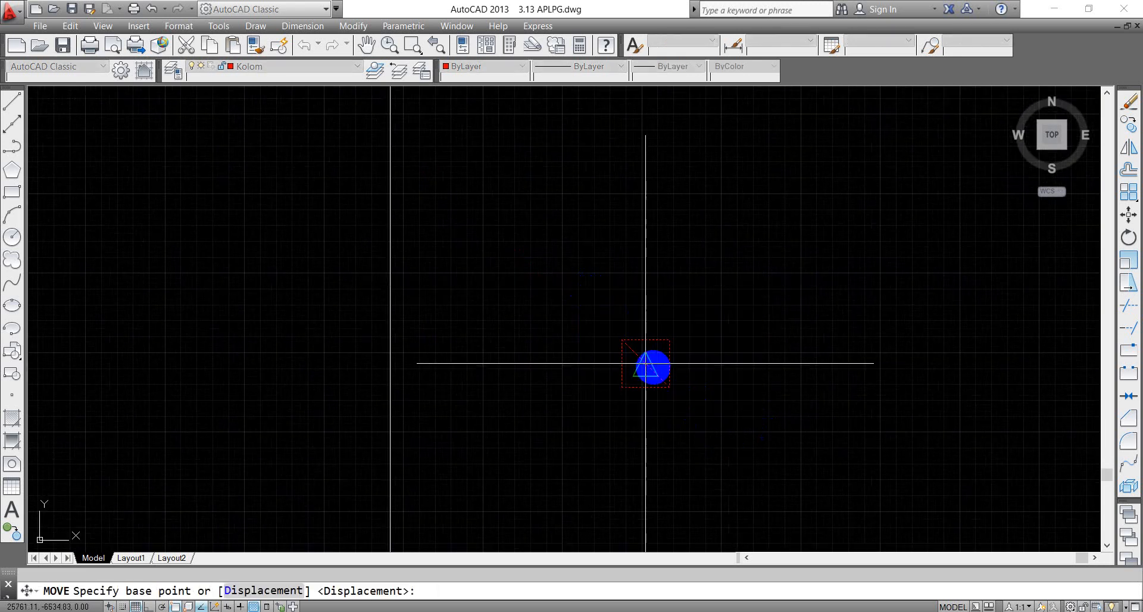
{"action": "left_click", "coordinate": [653, 367]}
{"action": "scroll", "coordinate": [685, 357], "scroll_direction": "down", "scroll_amount": 6}
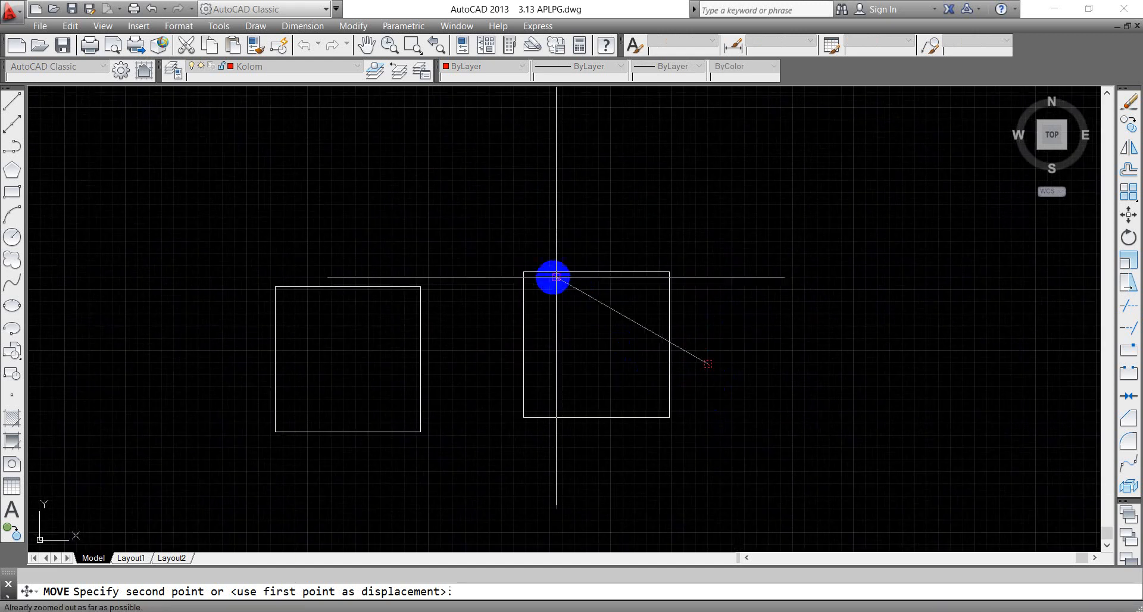
{"action": "scroll", "coordinate": [523, 275], "scroll_direction": "up", "scroll_amount": 4}
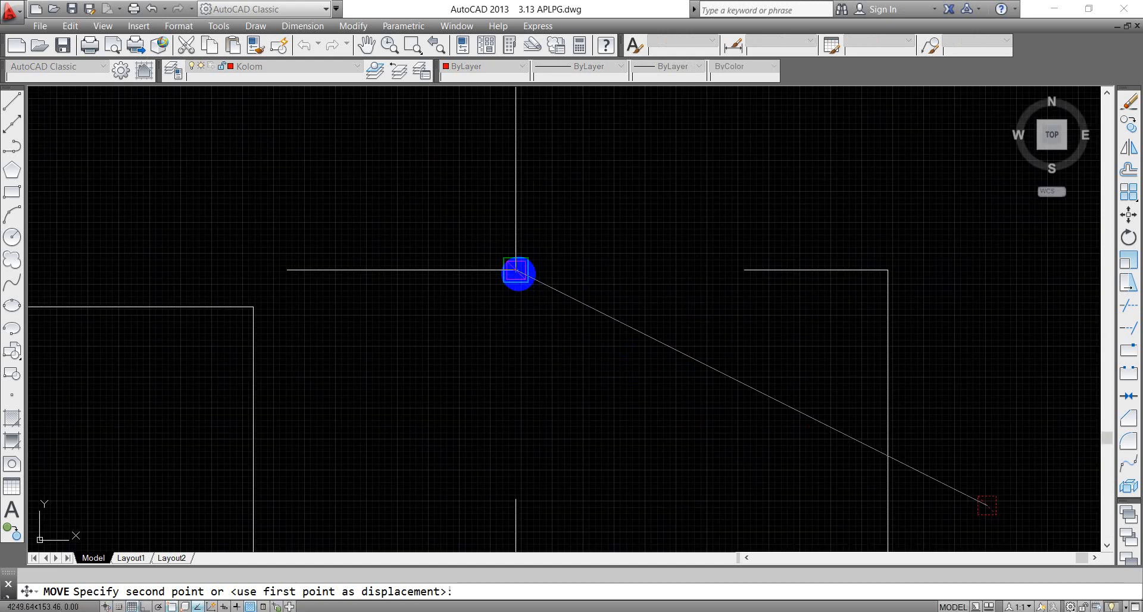
{"action": "left_click", "coordinate": [515, 270]}
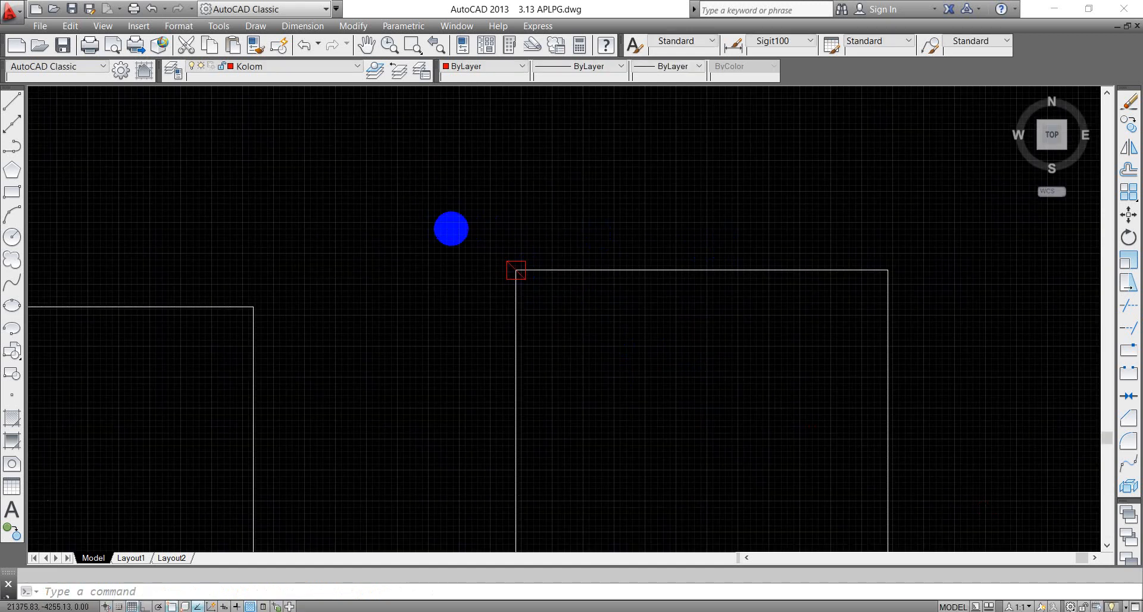
Step: Copy the column square with its diagonal by its centre onto the other three corners of the white square
{"action": "scroll", "coordinate": [471, 234], "scroll_direction": "down", "scroll_amount": 4}
{"action": "left_click", "coordinate": [461, 209]}
{"action": "left_click", "coordinate": [519, 295]}
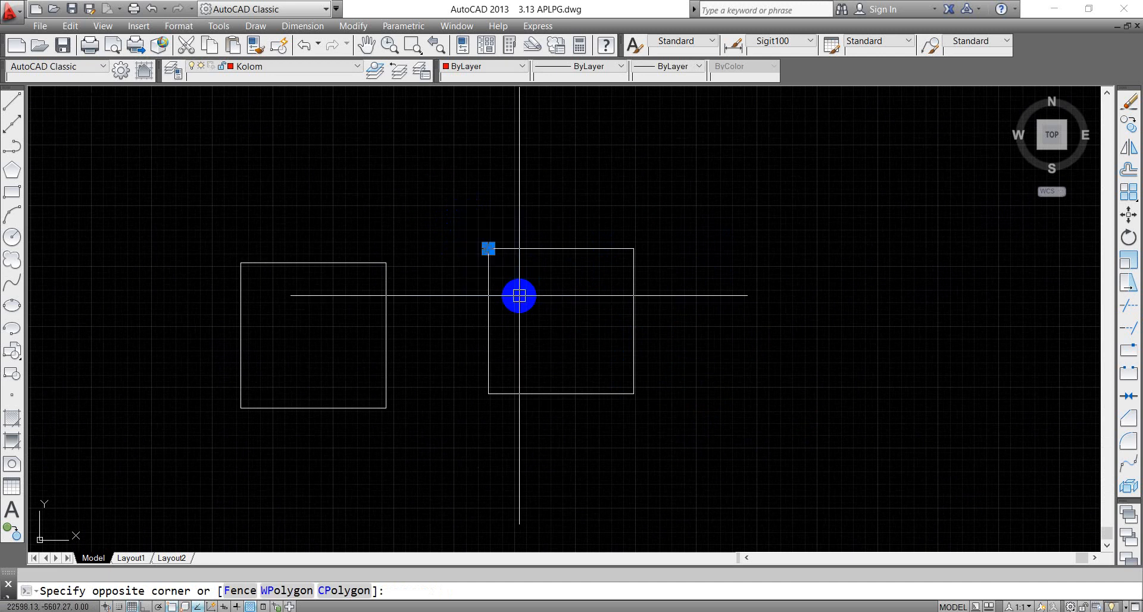
{"action": "type", "text": "co"}
{"action": "key", "text": "Return"}
{"action": "scroll", "coordinate": [487, 235], "scroll_direction": "up", "scroll_amount": 6}
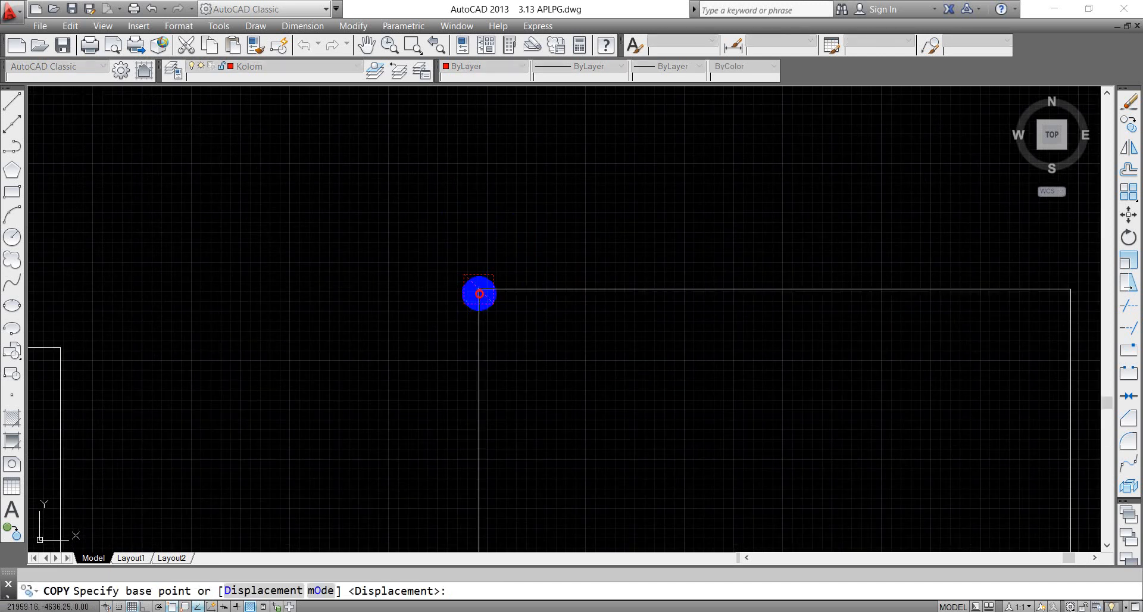
{"action": "left_click", "coordinate": [477, 292]}
{"action": "scroll", "coordinate": [393, 227], "scroll_direction": "down", "scroll_amount": 5}
{"action": "scroll", "coordinate": [525, 239], "scroll_direction": "up", "scroll_amount": 2}
{"action": "scroll", "coordinate": [610, 242], "scroll_direction": "up", "scroll_amount": 4}
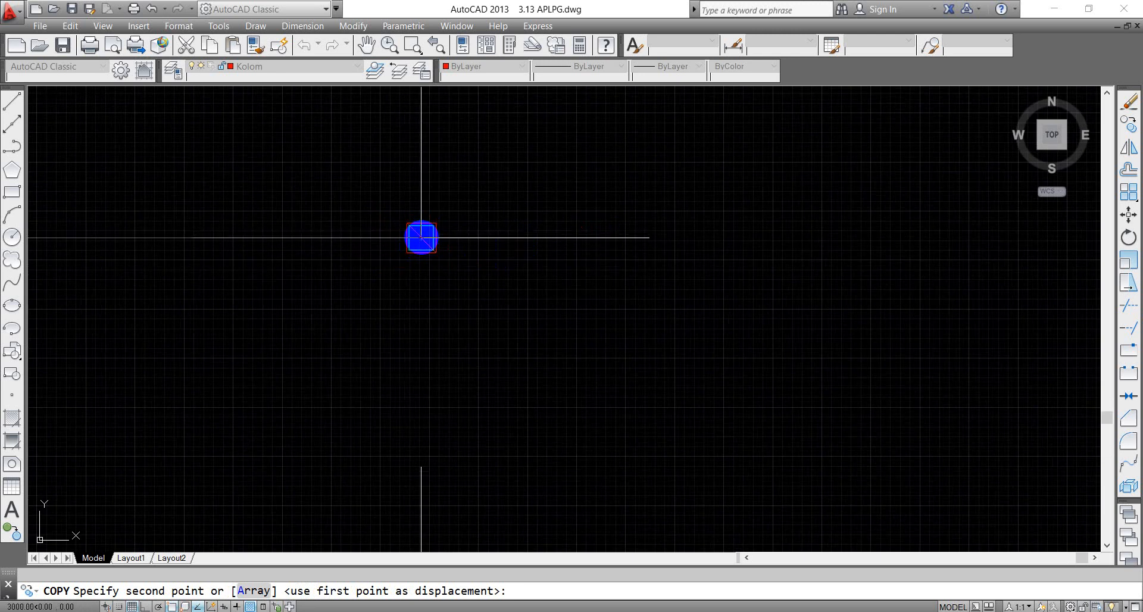
{"action": "left_click", "coordinate": [421, 238]}
{"action": "scroll", "coordinate": [535, 184], "scroll_direction": "down", "scroll_amount": 4}
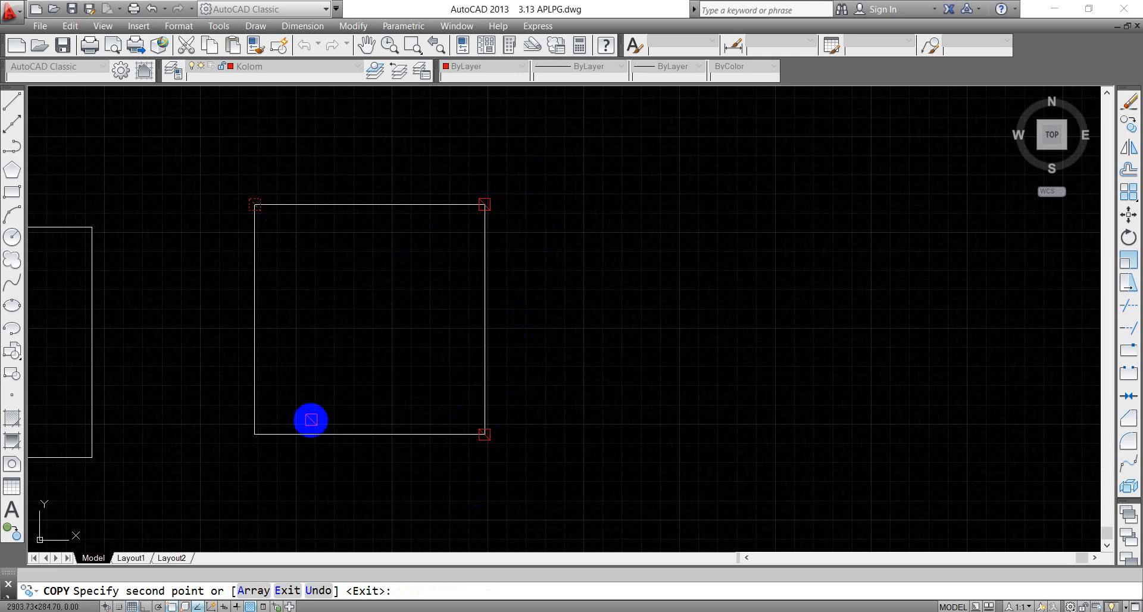
{"action": "scroll", "coordinate": [247, 438], "scroll_direction": "up", "scroll_amount": 6}
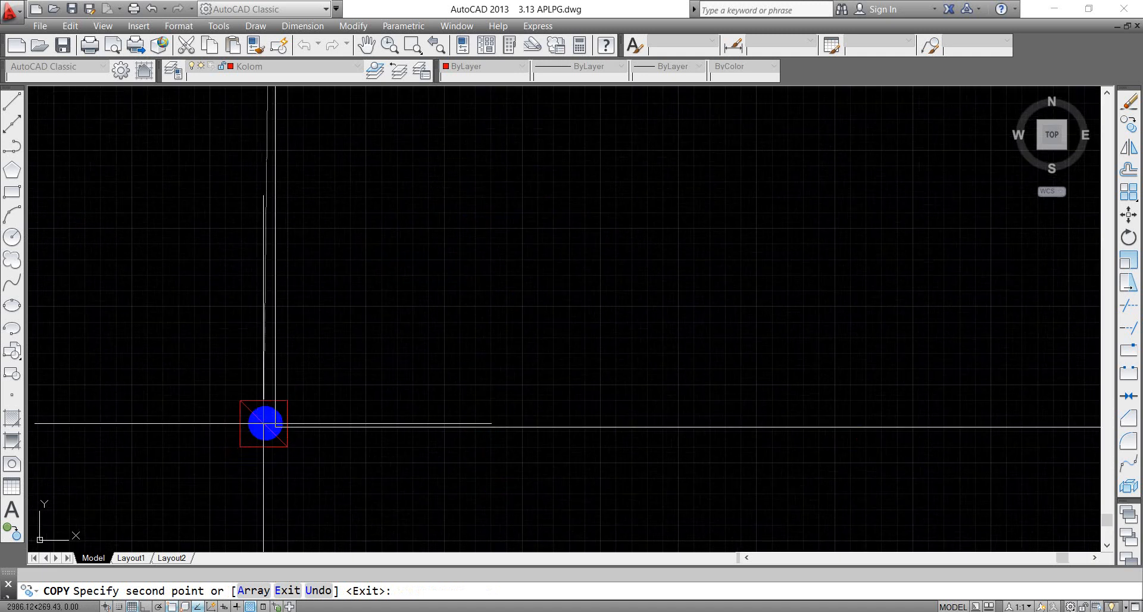
{"action": "key", "text": "Return"}
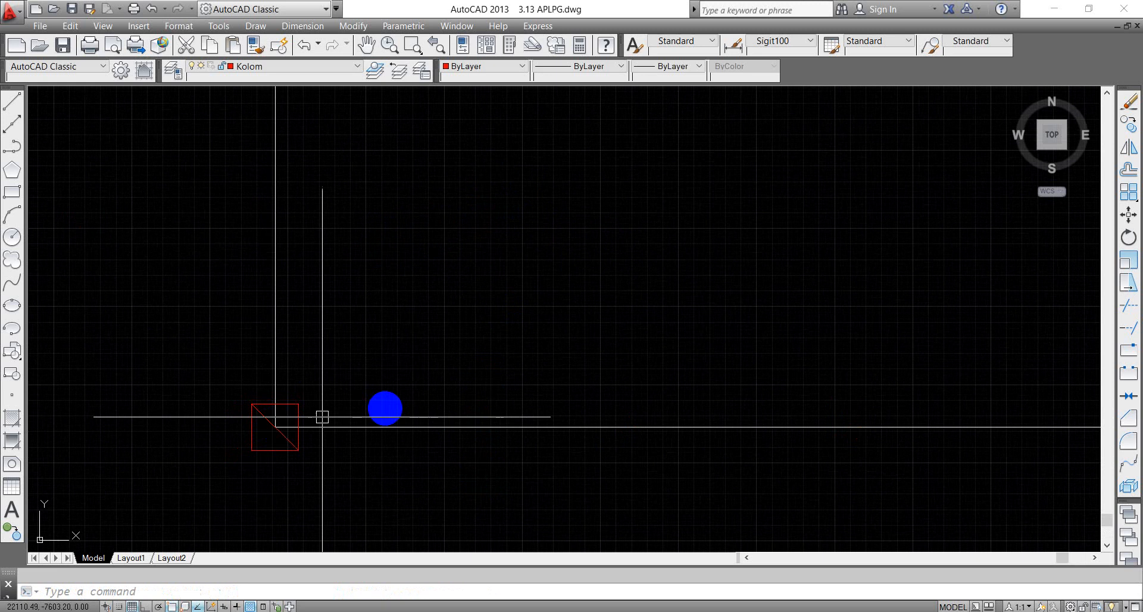
{"action": "scroll", "coordinate": [488, 421], "scroll_direction": "down", "scroll_amount": 6}
{"action": "scroll", "coordinate": [482, 396], "scroll_direction": "down", "scroll_amount": 2}
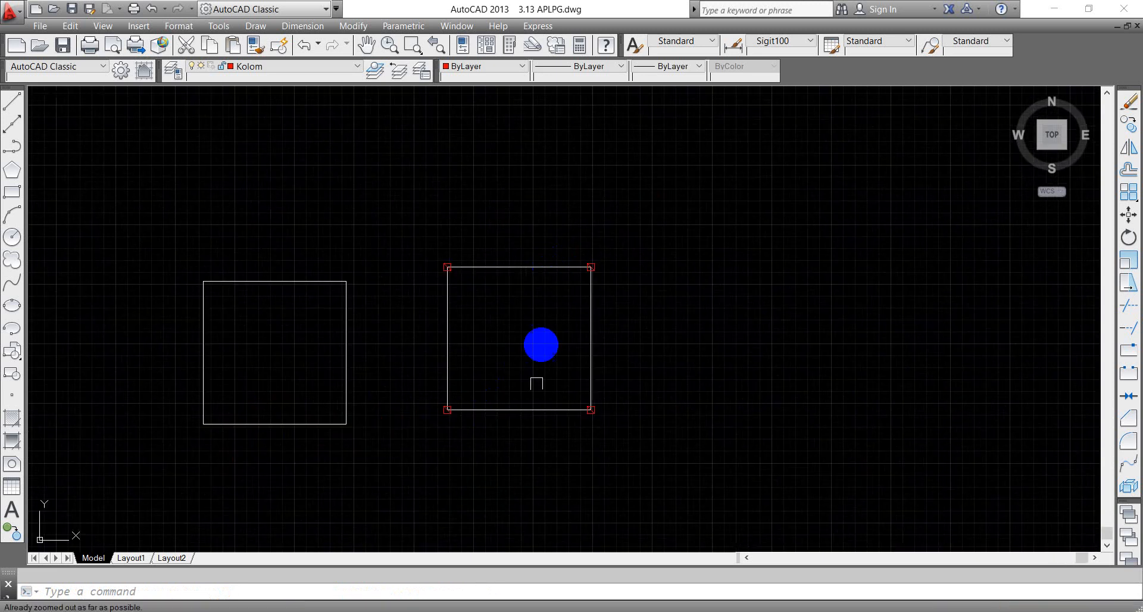
Step: Delete the diagonal line inside the lower-left column square
{"action": "scroll", "coordinate": [441, 416], "scroll_direction": "up", "scroll_amount": 6}
{"action": "scroll", "coordinate": [461, 400], "scroll_direction": "up", "scroll_amount": 5}
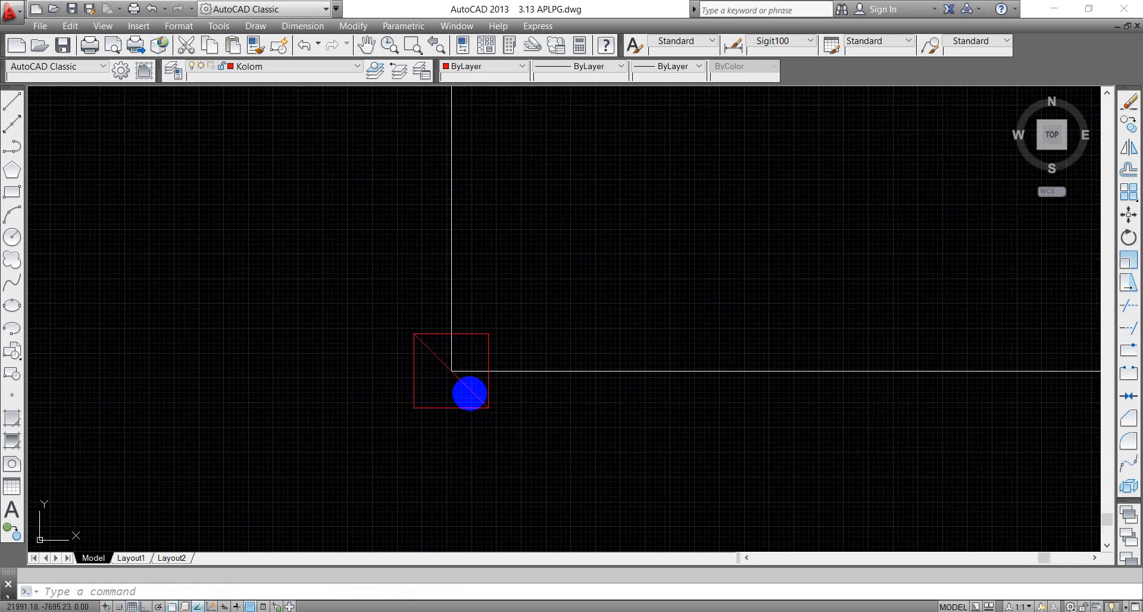
{"action": "left_click", "coordinate": [470, 388]}
{"action": "key", "text": "Escape"}
{"action": "scroll", "coordinate": [372, 395], "scroll_direction": "down", "scroll_amount": 6}
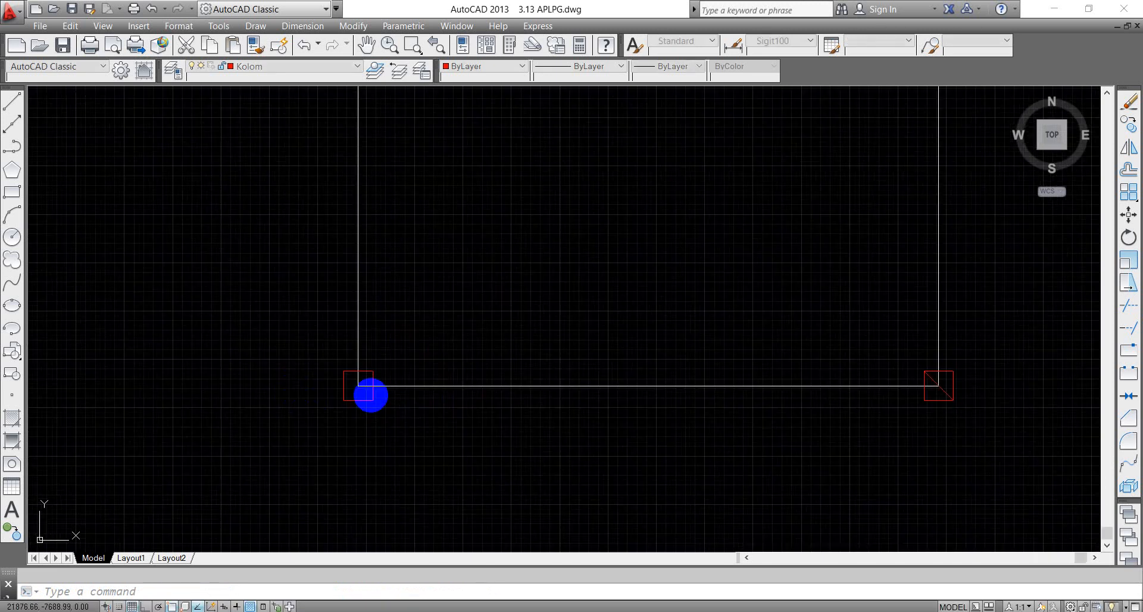
Step: Delete the diagonal lines inside the lower-right and upper-right column squares
{"action": "scroll", "coordinate": [987, 395], "scroll_direction": "up", "scroll_amount": 2}
{"action": "scroll", "coordinate": [911, 395], "scroll_direction": "up", "scroll_amount": 2}
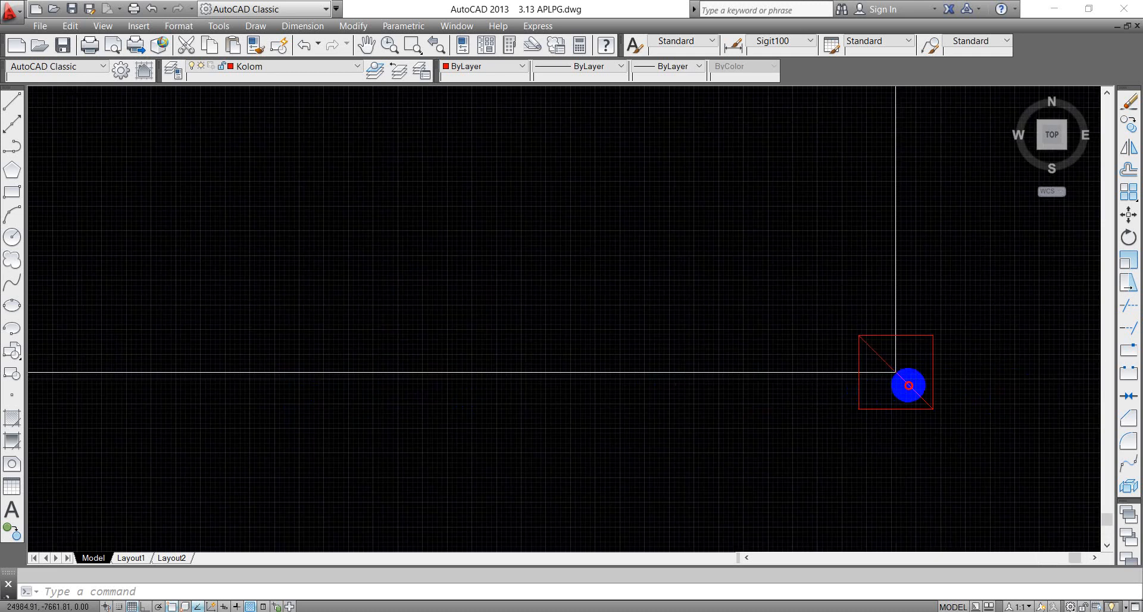
{"action": "left_click", "coordinate": [909, 385]}
{"action": "scroll", "coordinate": [828, 448], "scroll_direction": "down", "scroll_amount": 6}
{"action": "scroll", "coordinate": [818, 468], "scroll_direction": "down", "scroll_amount": 4}
{"action": "scroll", "coordinate": [829, 309], "scroll_direction": "up", "scroll_amount": 10}
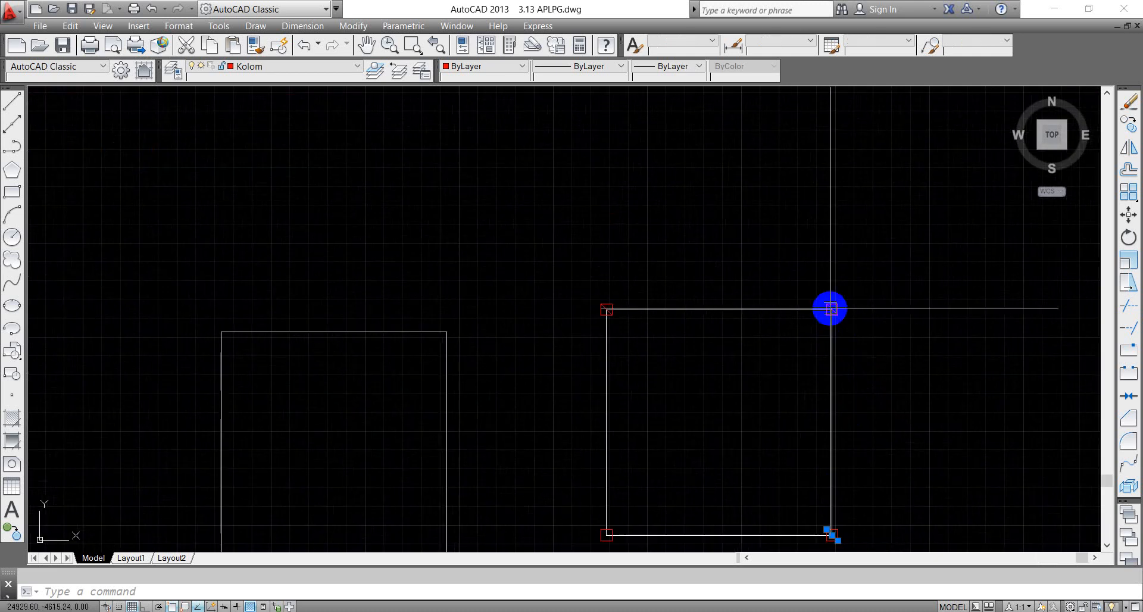
{"action": "left_click", "coordinate": [826, 353]}
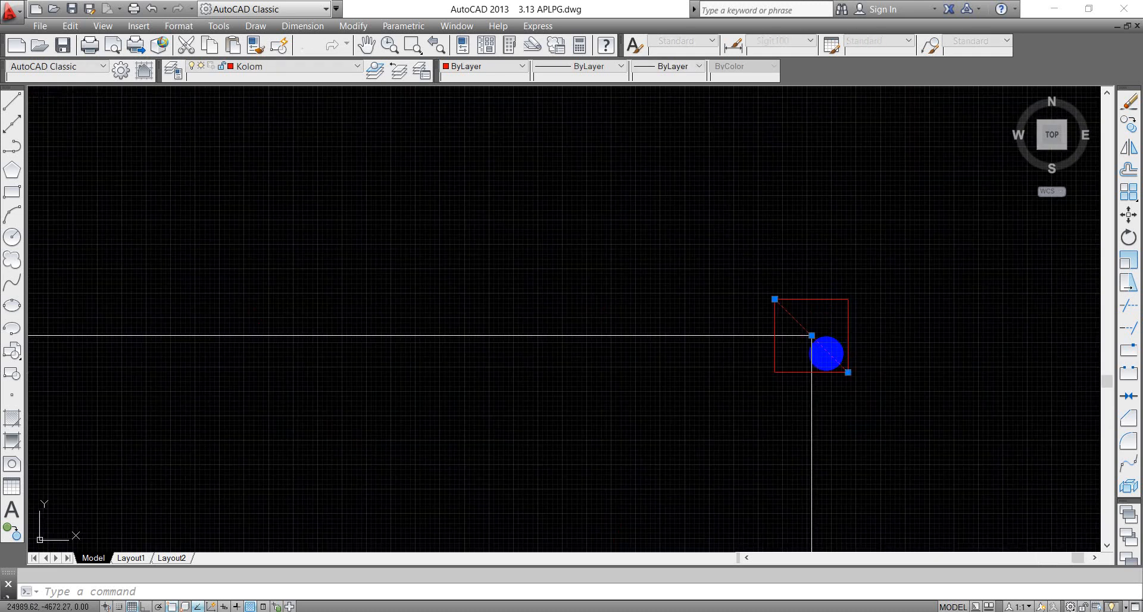
{"action": "key", "text": "Delete"}
Step: Delete the diagonal line inside the upper-left column square
{"action": "scroll", "coordinate": [798, 379], "scroll_direction": "down", "scroll_amount": 4}
{"action": "scroll", "coordinate": [208, 361], "scroll_direction": "up", "scroll_amount": 6}
{"action": "left_click", "coordinate": [263, 347]}
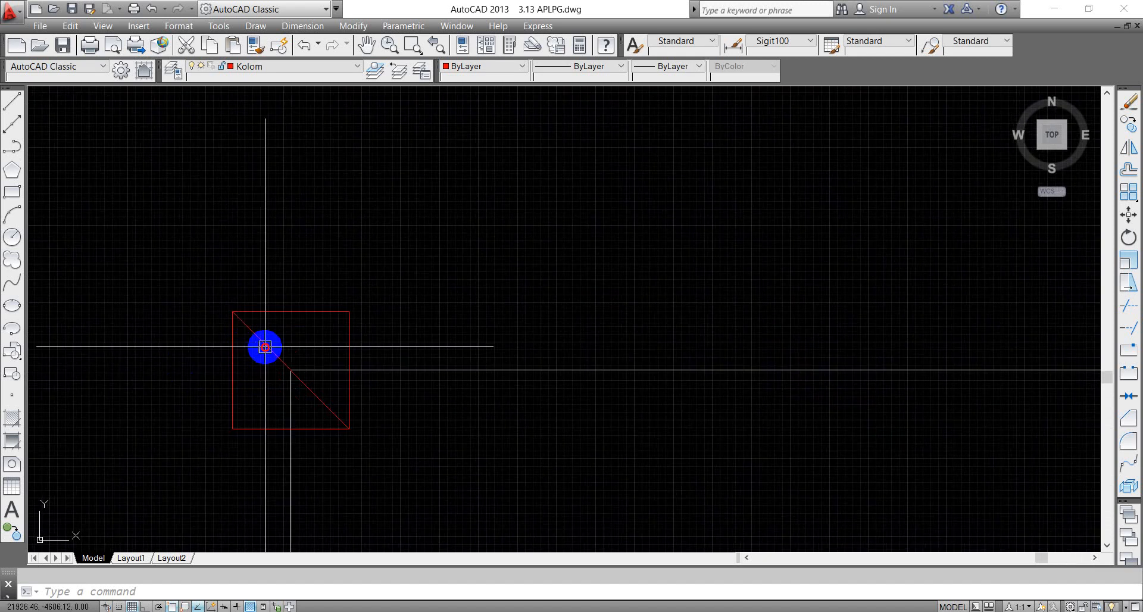
{"action": "key", "text": "Delete"}
{"action": "scroll", "coordinate": [293, 341], "scroll_direction": "down", "scroll_amount": 2}
{"action": "scroll", "coordinate": [321, 339], "scroll_direction": "down", "scroll_amount": 5}
{"action": "mouse_move", "coordinate": [322, 339]}
{"action": "middle_mouse_down"}
{"action": "mouse_move", "coordinate": [441, 370]}
{"action": "mouse_move", "coordinate": [460, 232]}
{"action": "middle_mouse_up"}
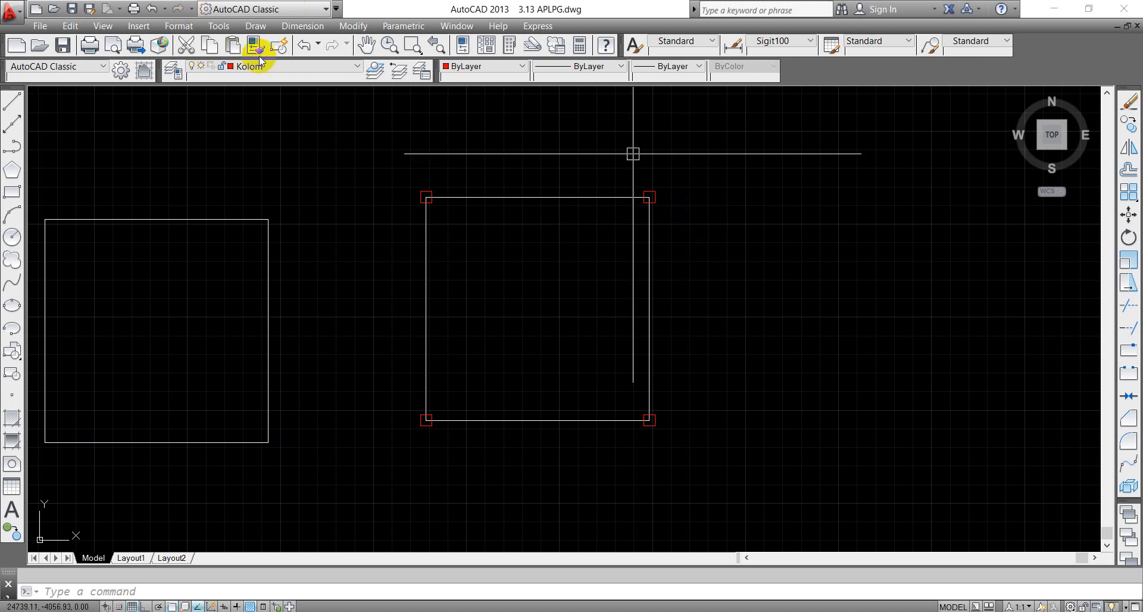
Step: Make Dinding the current layer and draw a rectangle 150 wide and 1000 high to the right of the square with columns
{"action": "left_click", "coordinate": [291, 68]}
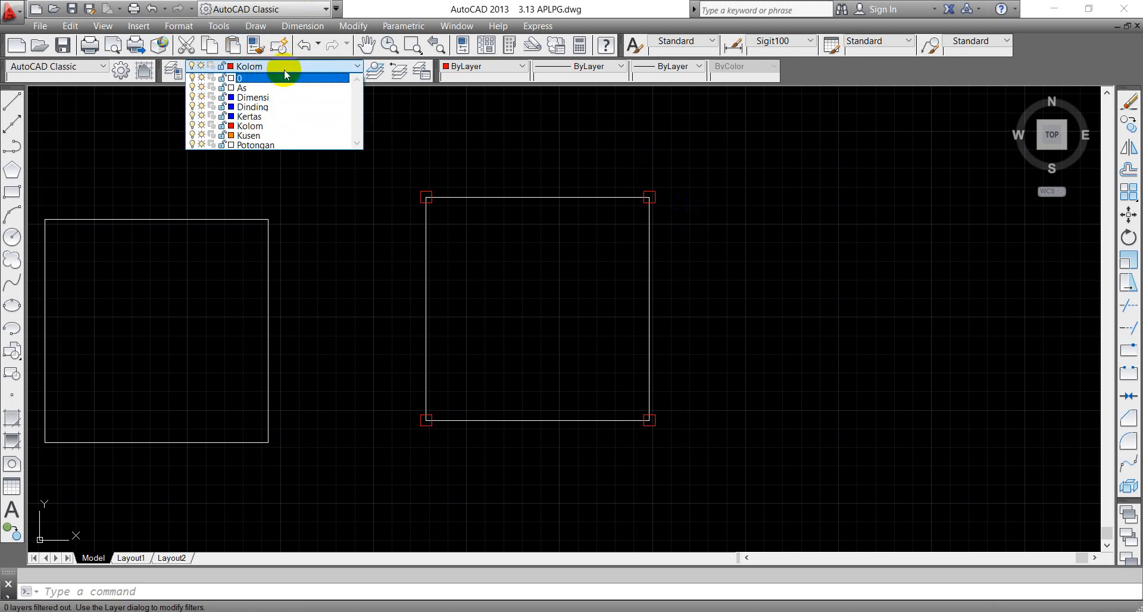
{"action": "left_click", "coordinate": [258, 107]}
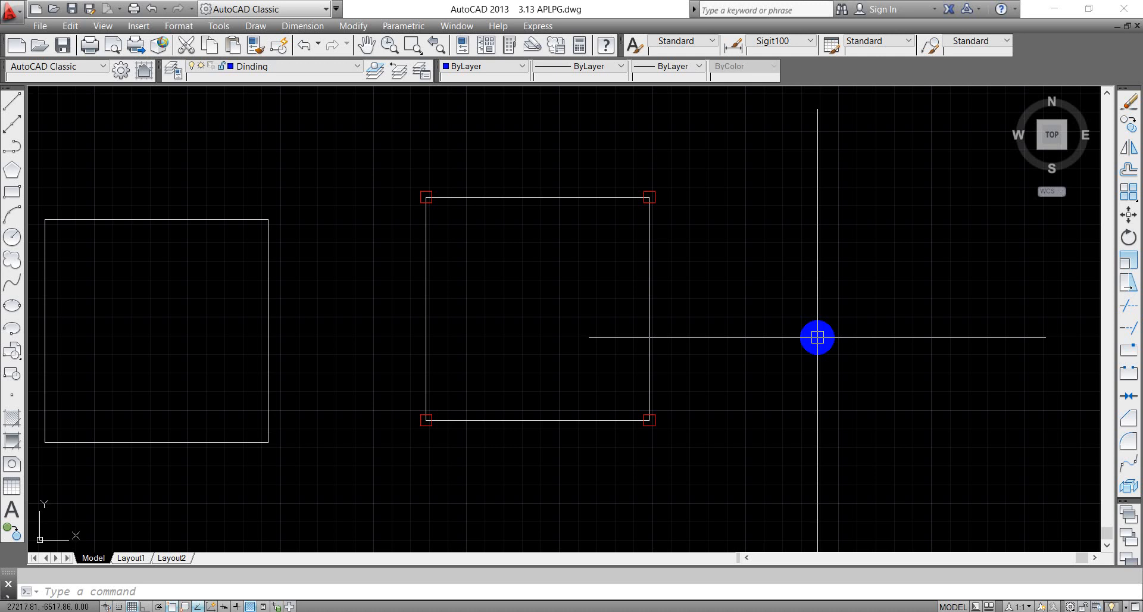
{"action": "type", "text": "REC"}
{"action": "key", "text": "Return"}
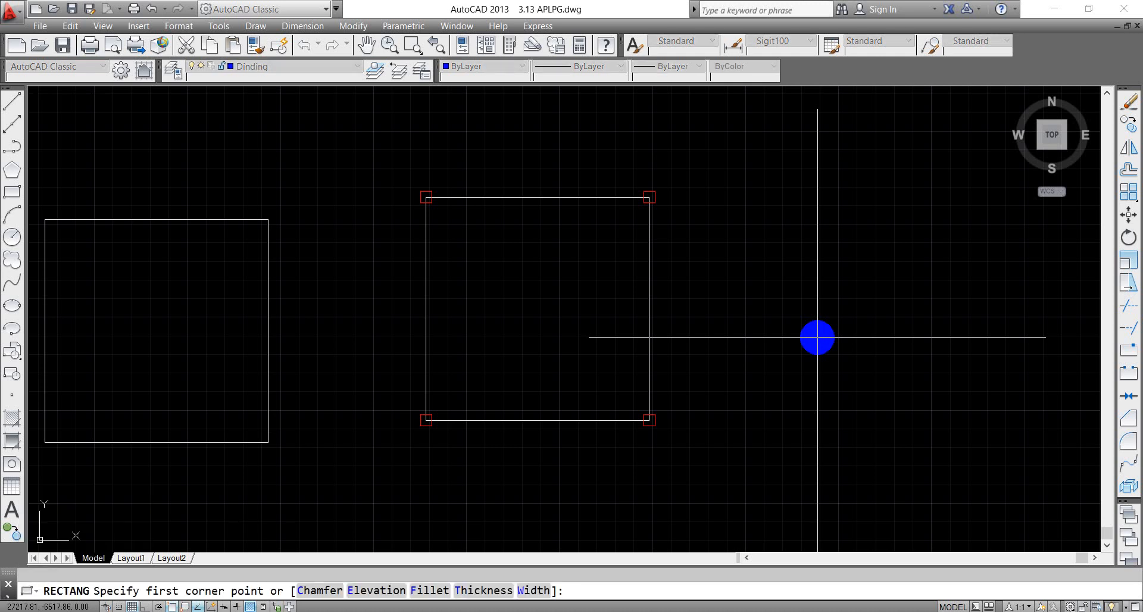
{"action": "left_click", "coordinate": [817, 337]}
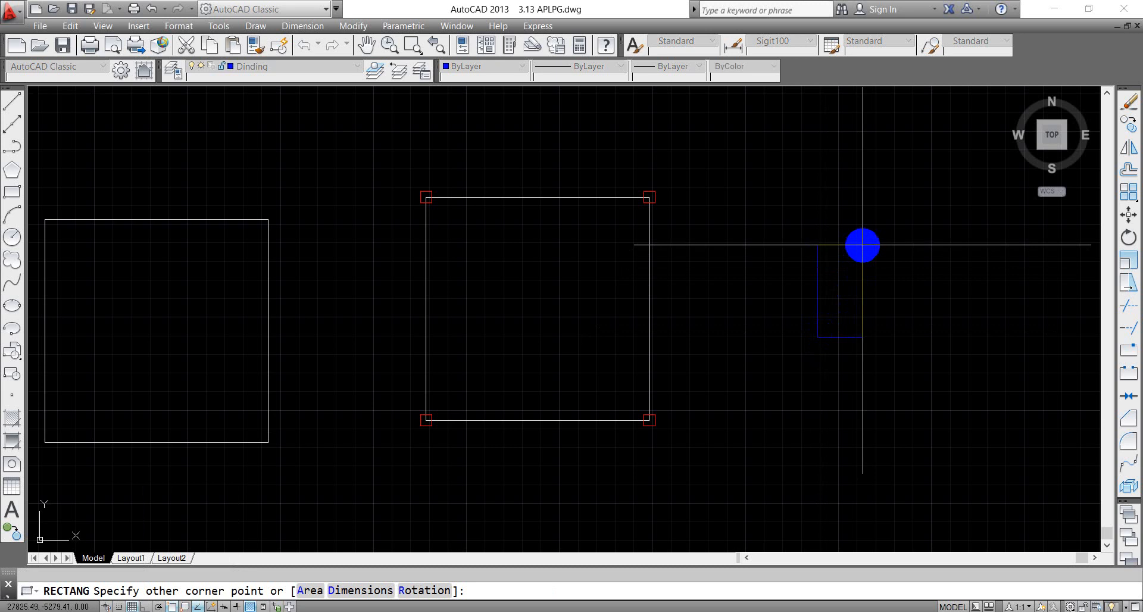
{"action": "type", "text": "@150,1000"}
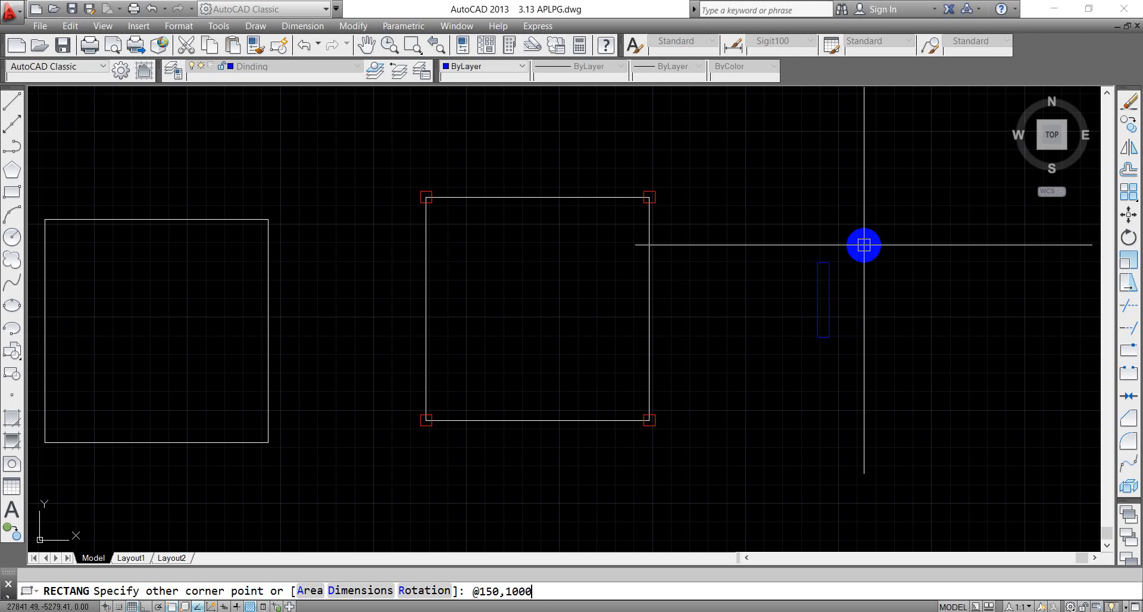
{"action": "key", "text": "Return"}
{"action": "scroll", "coordinate": [946, 349], "scroll_direction": "down", "scroll_amount": 2}
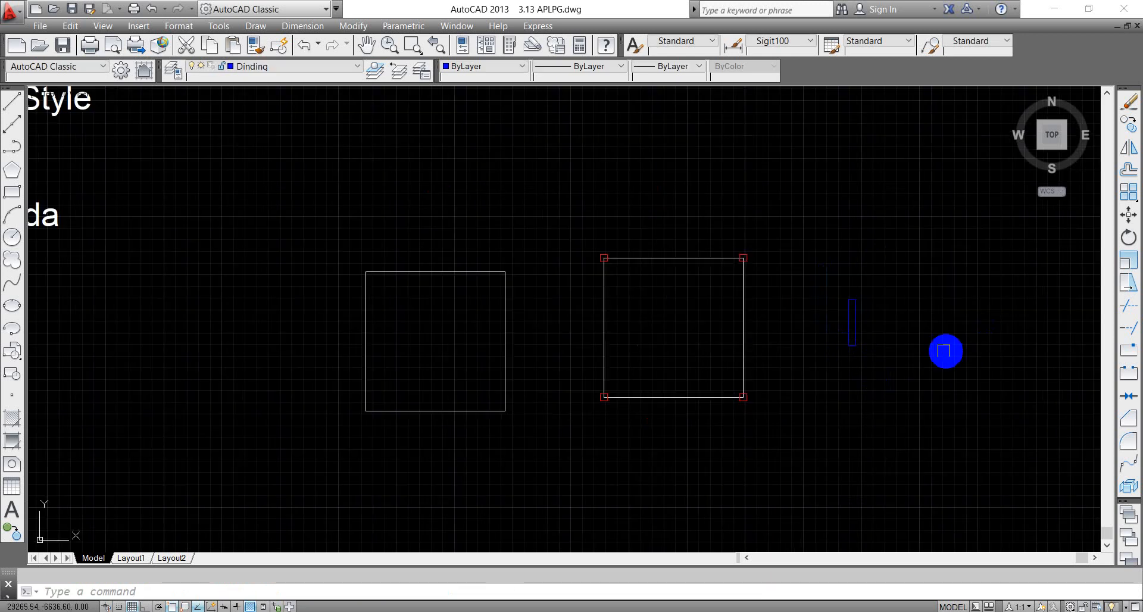
Step: Turn off the grid display in the drawing area
{"action": "scroll", "coordinate": [856, 319], "scroll_direction": "up", "scroll_amount": 4}
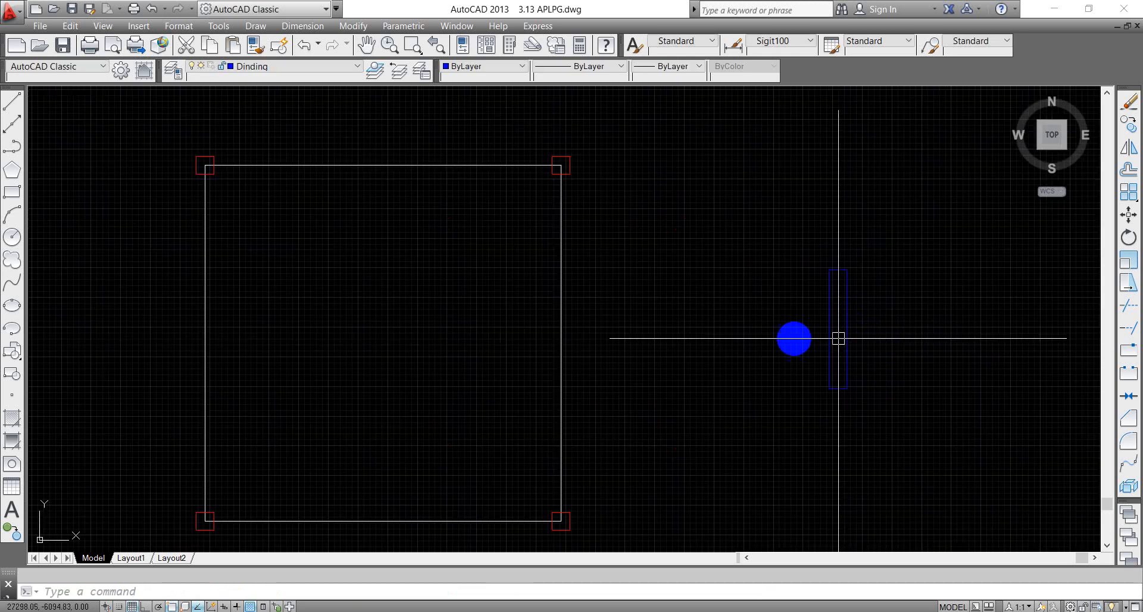
{"action": "scroll", "coordinate": [870, 284], "scroll_direction": "up", "scroll_amount": 3}
{"action": "middle_click_drag", "start_coordinate": [727, 311], "coordinate": [527, 197]}
{"action": "scroll", "coordinate": [527, 198], "scroll_direction": "down", "scroll_amount": 1}
{"action": "scroll", "coordinate": [584, 304], "scroll_direction": "up", "scroll_amount": 1}
{"action": "scroll", "coordinate": [584, 304], "scroll_direction": "down", "scroll_amount": 2}
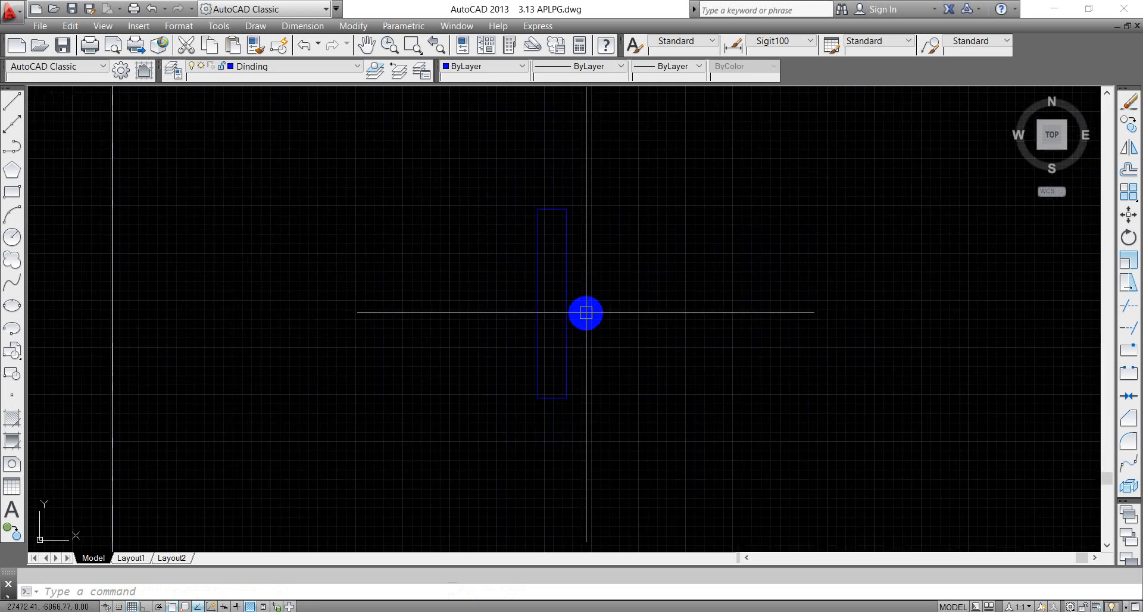
{"action": "left_click", "coordinate": [132, 606]}
{"action": "scroll", "coordinate": [690, 322], "scroll_direction": "down", "scroll_amount": 2}
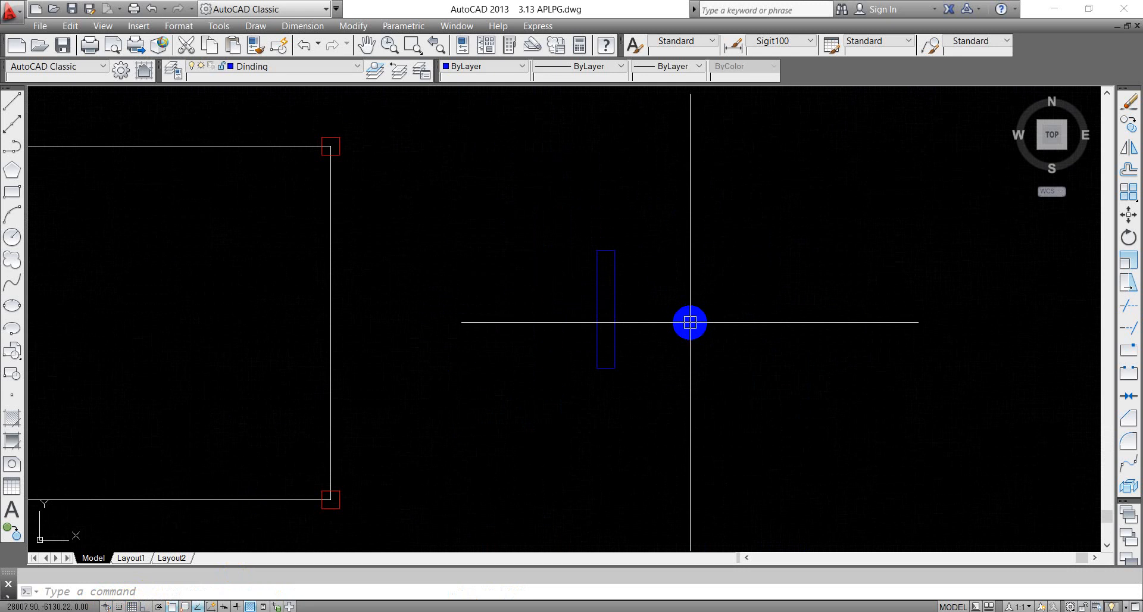
Step: Offset the tall wall rectangle inward by a distance of 15
{"action": "type", "text": "o"}
{"action": "key", "text": "Return"}
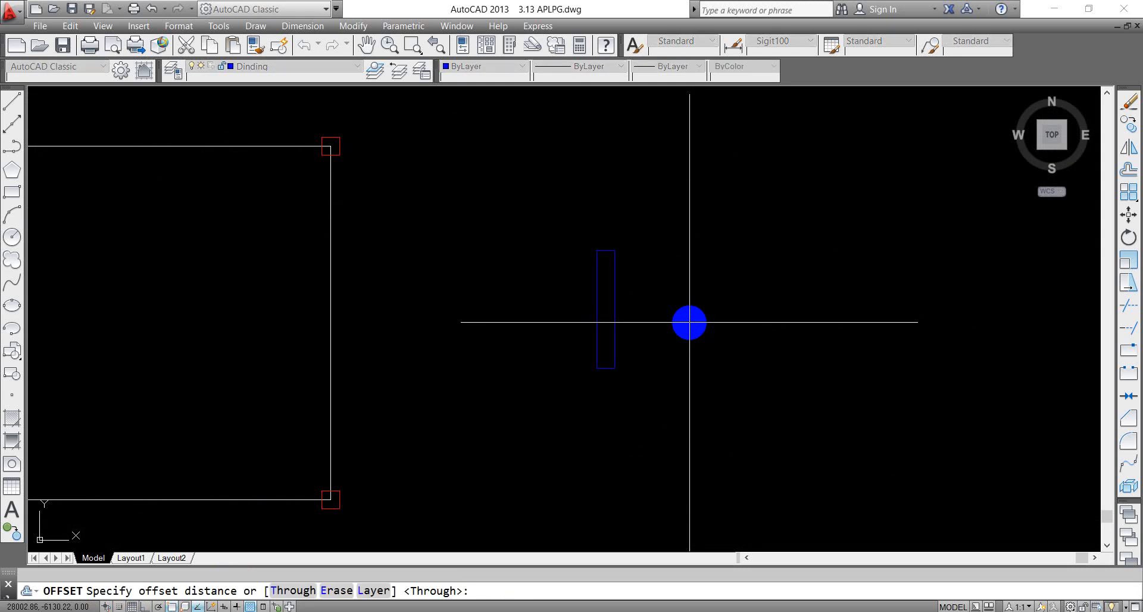
{"action": "type", "text": "15"}
{"action": "key", "text": "Return"}
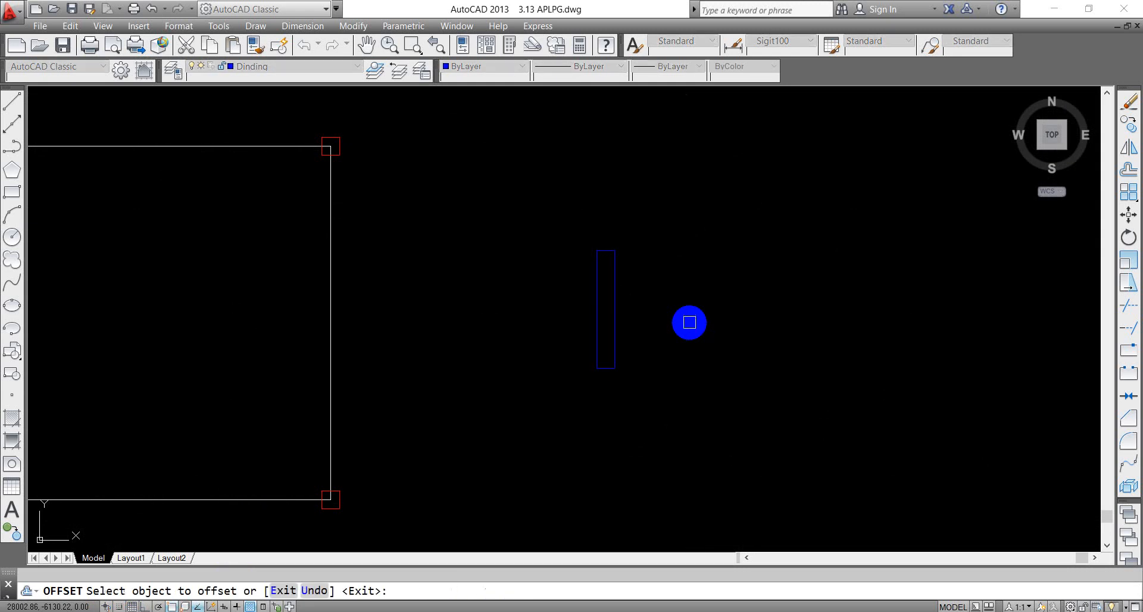
{"action": "scroll", "coordinate": [592, 347], "scroll_direction": "up", "scroll_amount": 3}
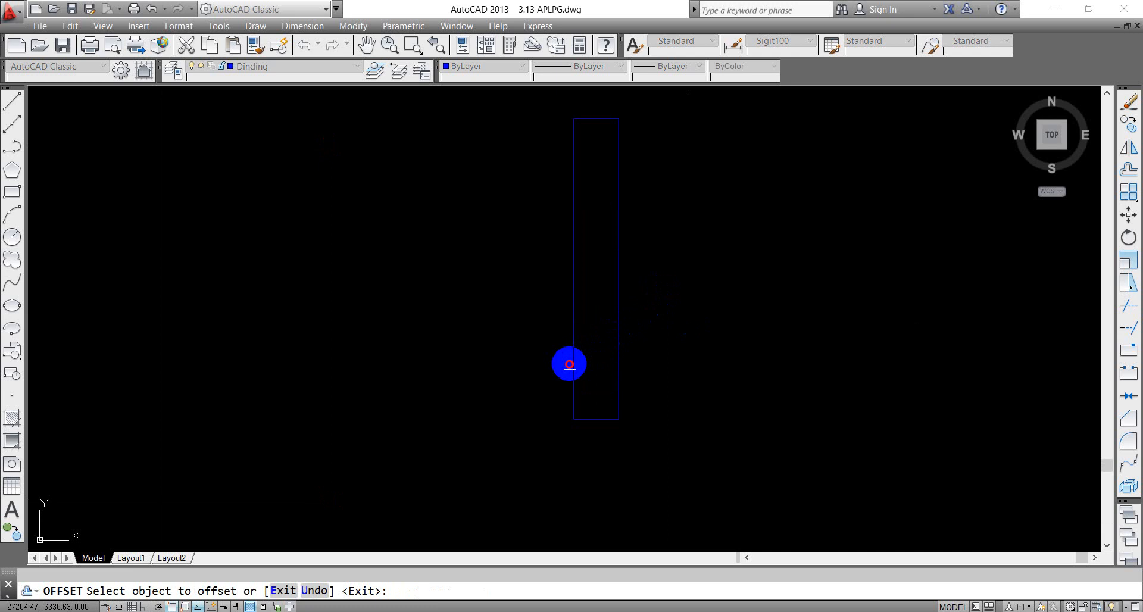
{"action": "left_click", "coordinate": [572, 365]}
{"action": "scroll", "coordinate": [589, 368], "scroll_direction": "up", "scroll_amount": 3}
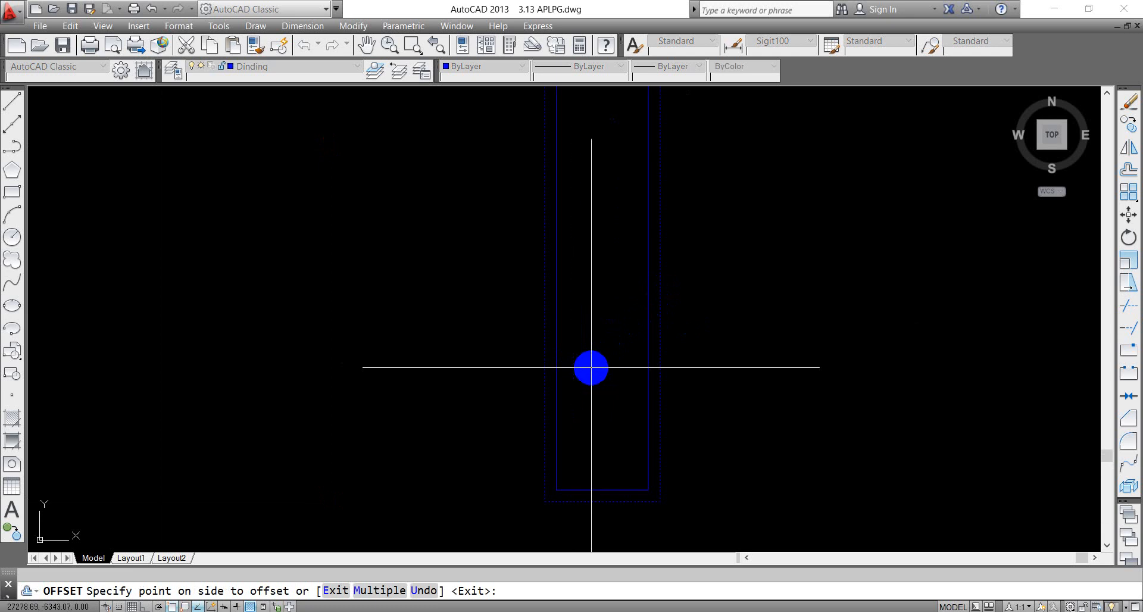
{"action": "left_click", "coordinate": [575, 331]}
{"action": "middle_click_drag", "start_coordinate": [593, 484], "coordinate": [562, 323]}
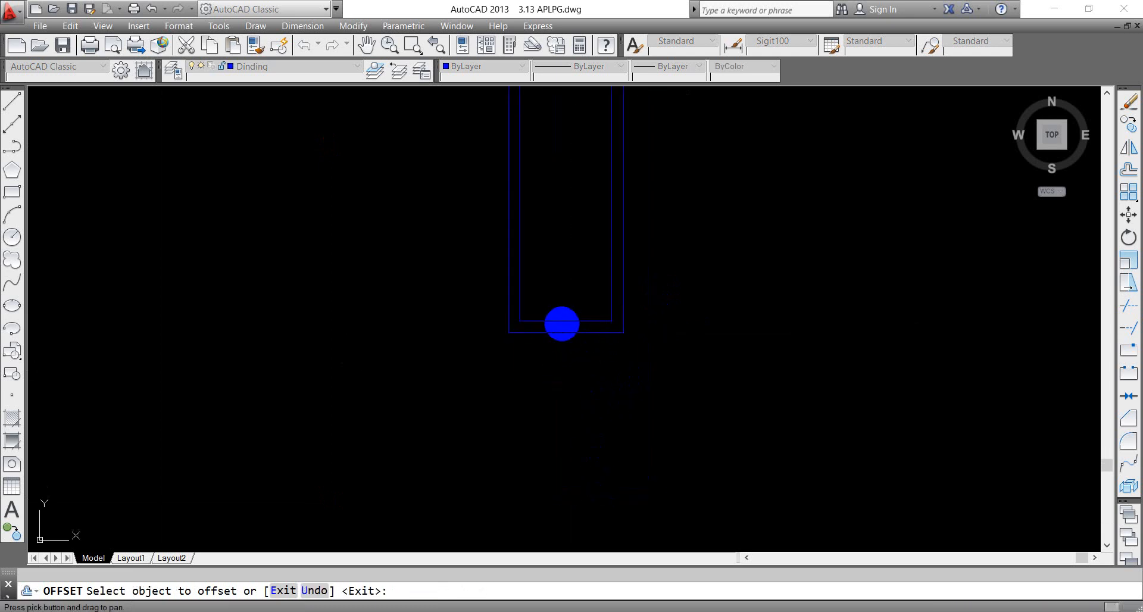
Step: Stretch the inner wall rectangle's bottom edge down onto the outer rectangle's bottom edge
{"action": "key", "text": "Escape"}
{"action": "left_click", "coordinate": [566, 325]}
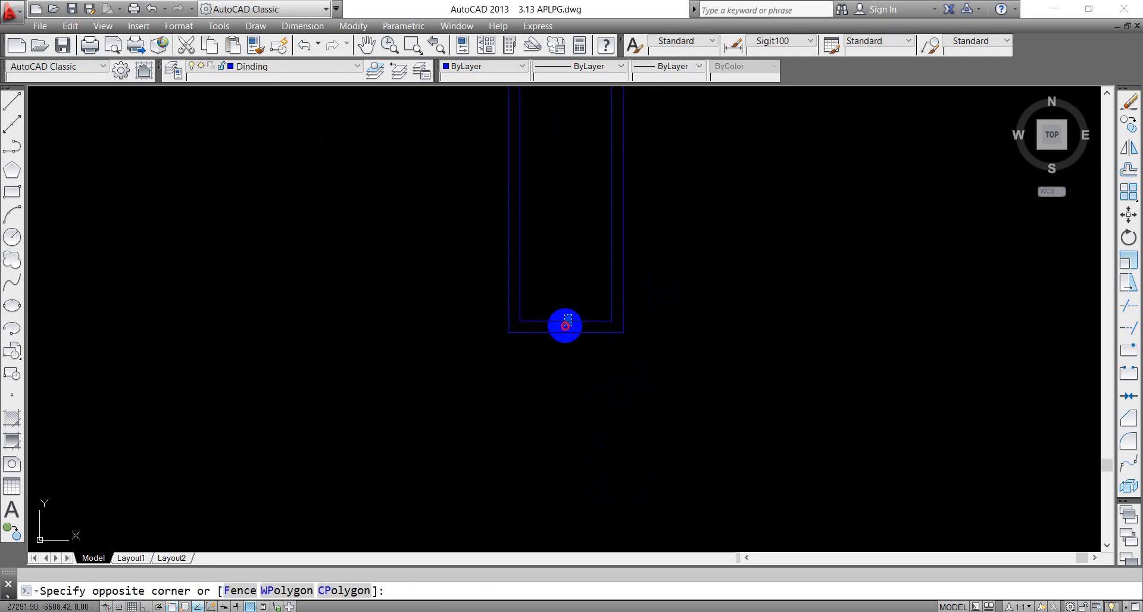
{"action": "left_click", "coordinate": [567, 324]}
{"action": "scroll", "coordinate": [553, 319], "scroll_direction": "up", "scroll_amount": 4}
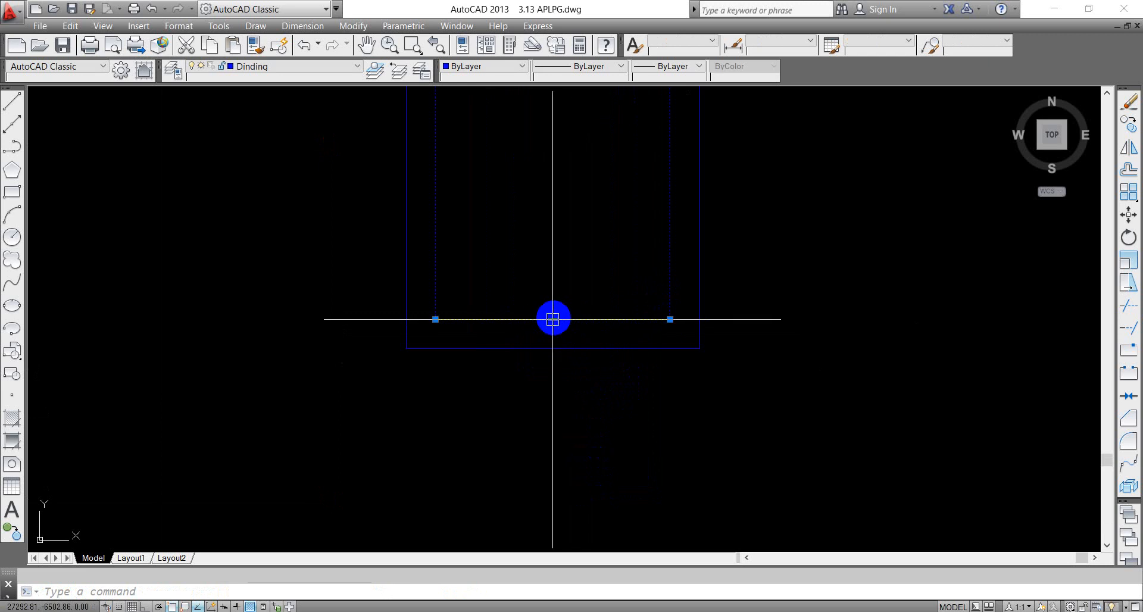
{"action": "left_click", "coordinate": [553, 319]}
{"action": "left_click", "coordinate": [552, 348]}
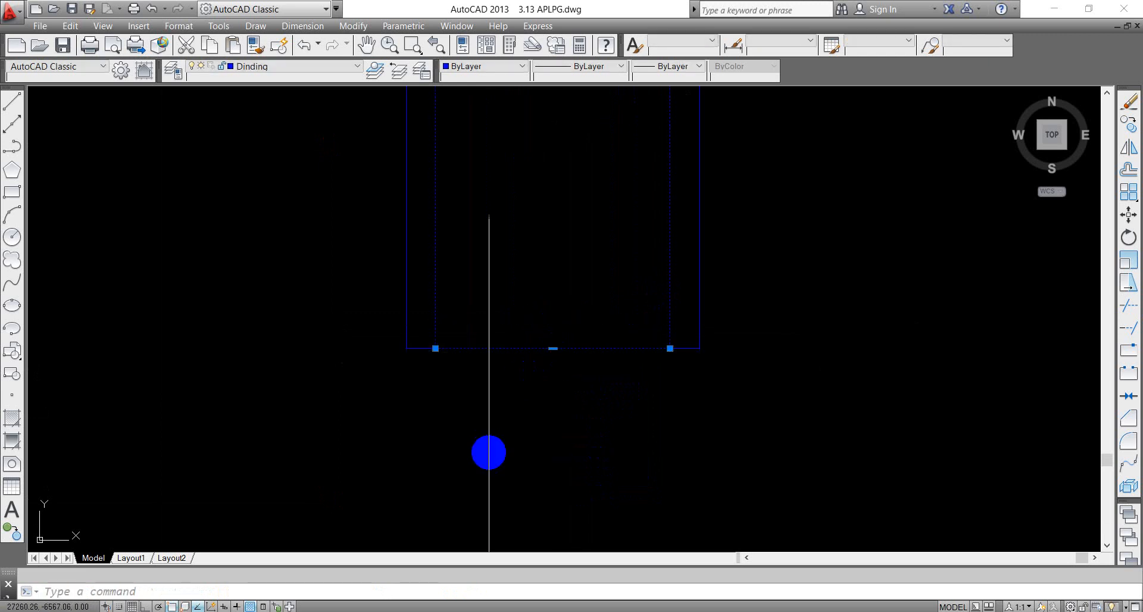
Step: Stretch the inner wall rectangle's top edge up onto the outer rectangle's top edge
{"action": "scroll", "coordinate": [503, 429], "scroll_direction": "down", "scroll_amount": 6}
{"action": "scroll", "coordinate": [505, 242], "scroll_direction": "up", "scroll_amount": 5}
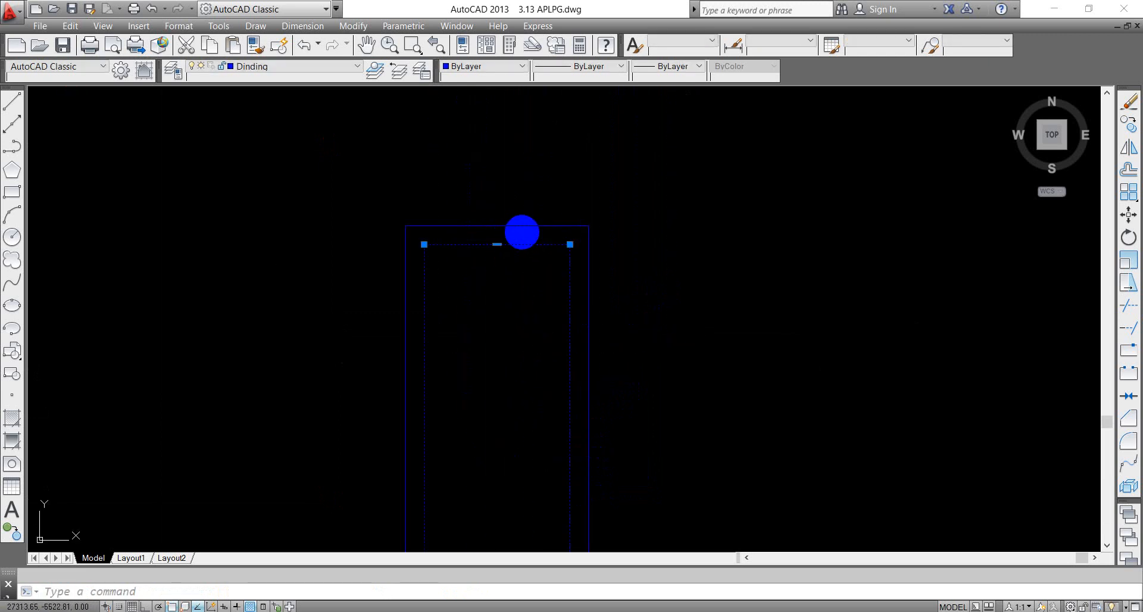
{"action": "left_click", "coordinate": [497, 245]}
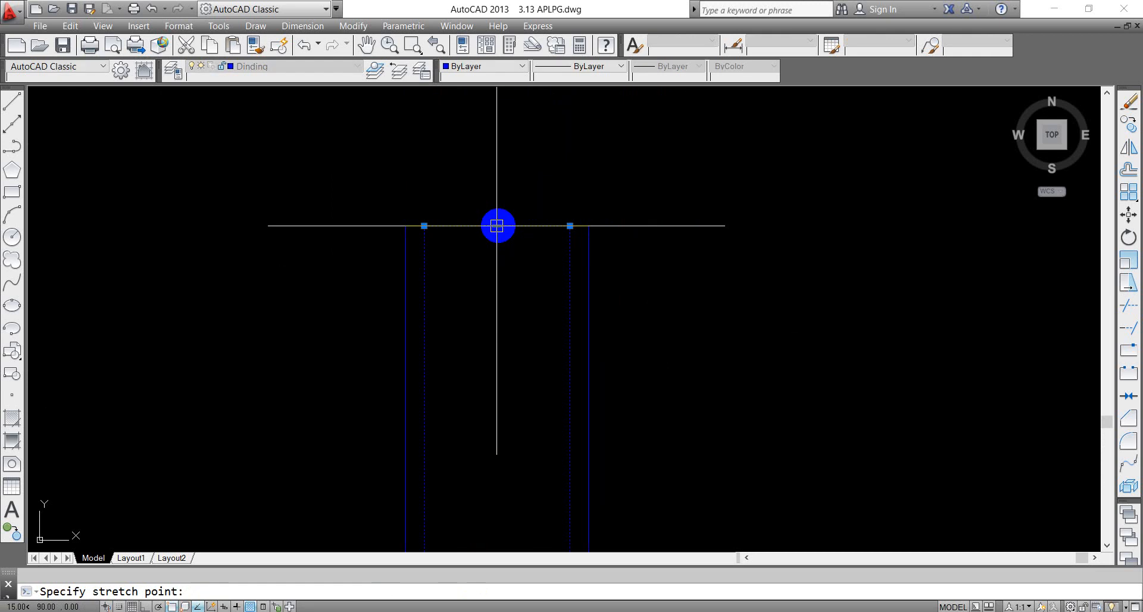
{"action": "left_click", "coordinate": [496, 226]}
{"action": "scroll", "coordinate": [582, 222], "scroll_direction": "down", "scroll_amount": 6}
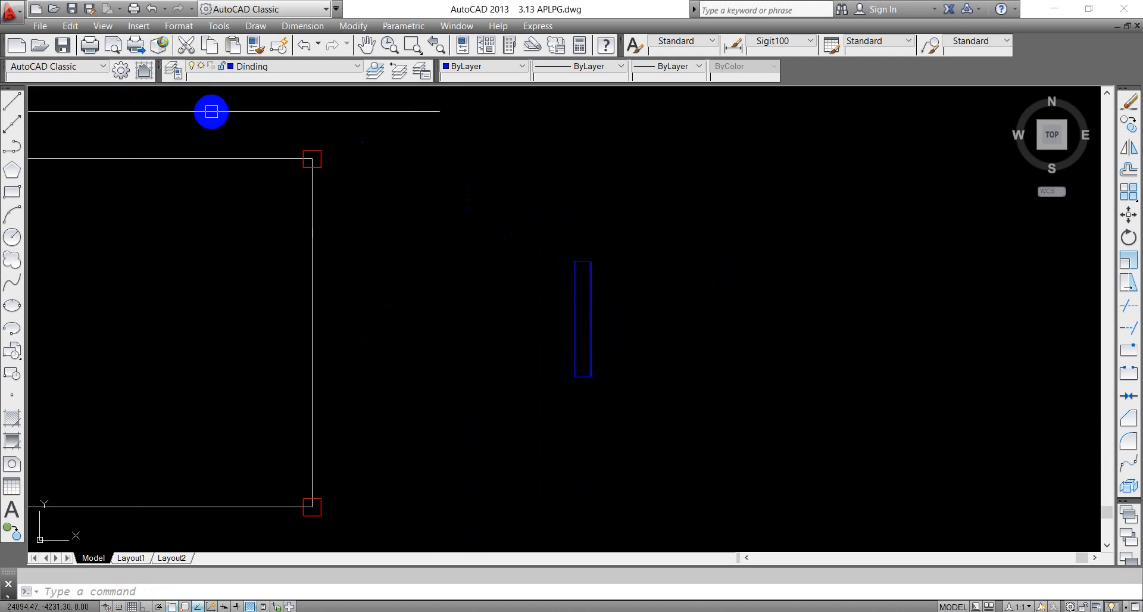
Step: Create a new layer named Arsiran in the layer properties
{"action": "left_click", "coordinate": [175, 72]}
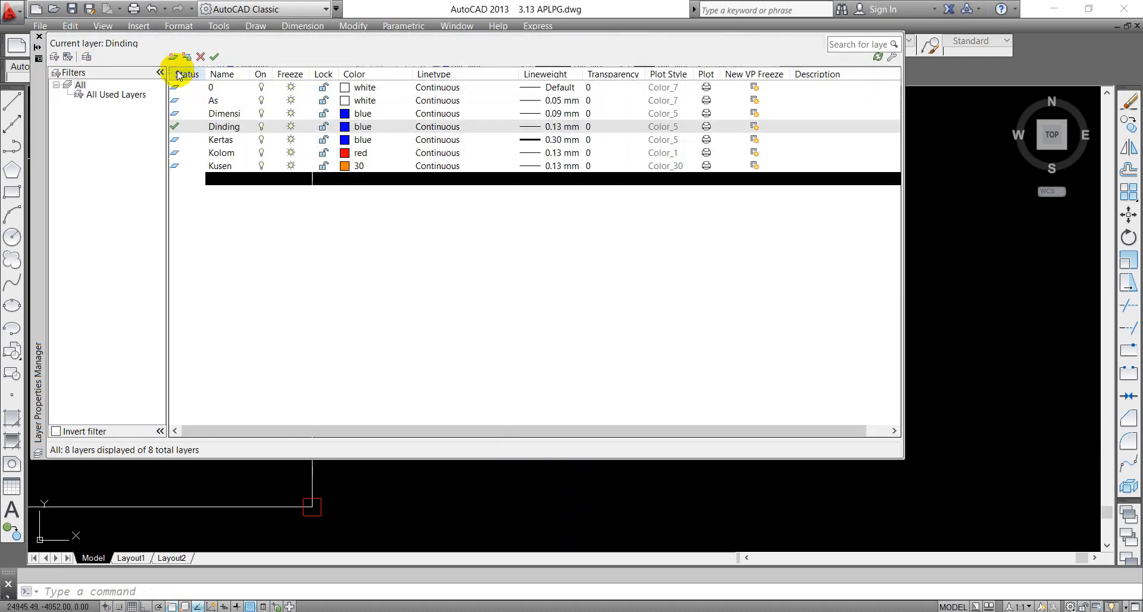
{"action": "left_click", "coordinate": [173, 56]}
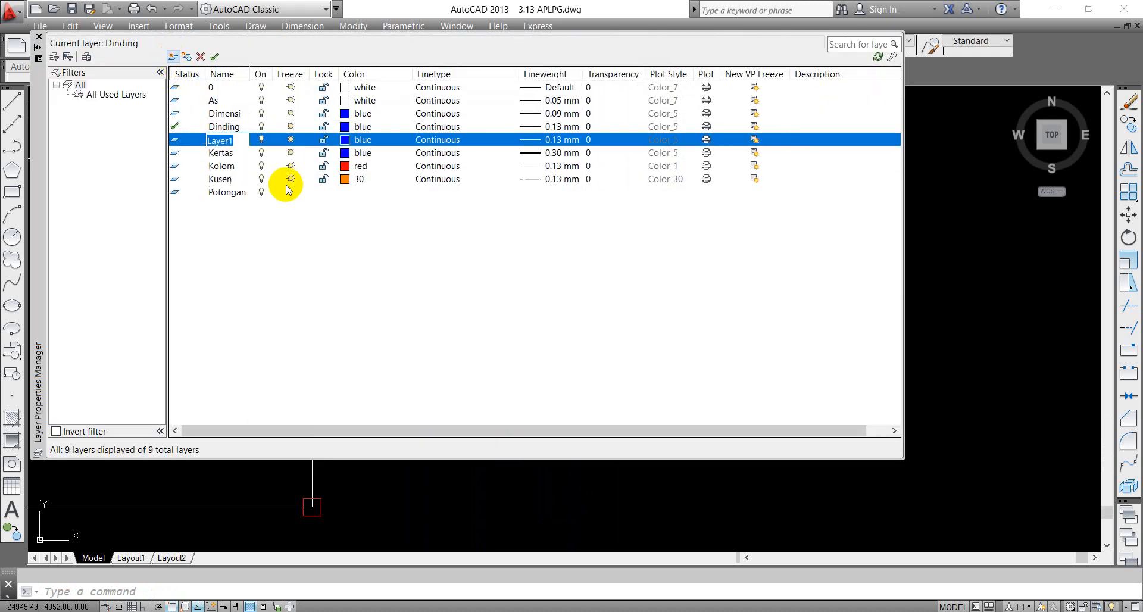
{"action": "type", "text": "aT"}
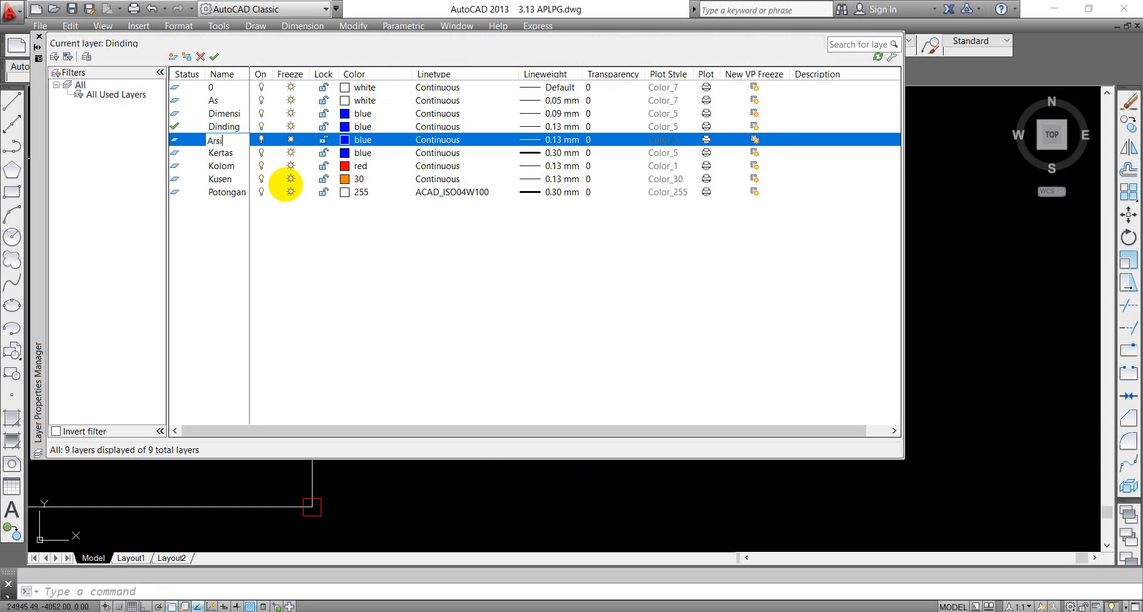
Step: Set the Arsiran layer's color to the true color 110,110,110
{"action": "left_click", "coordinate": [359, 142]}
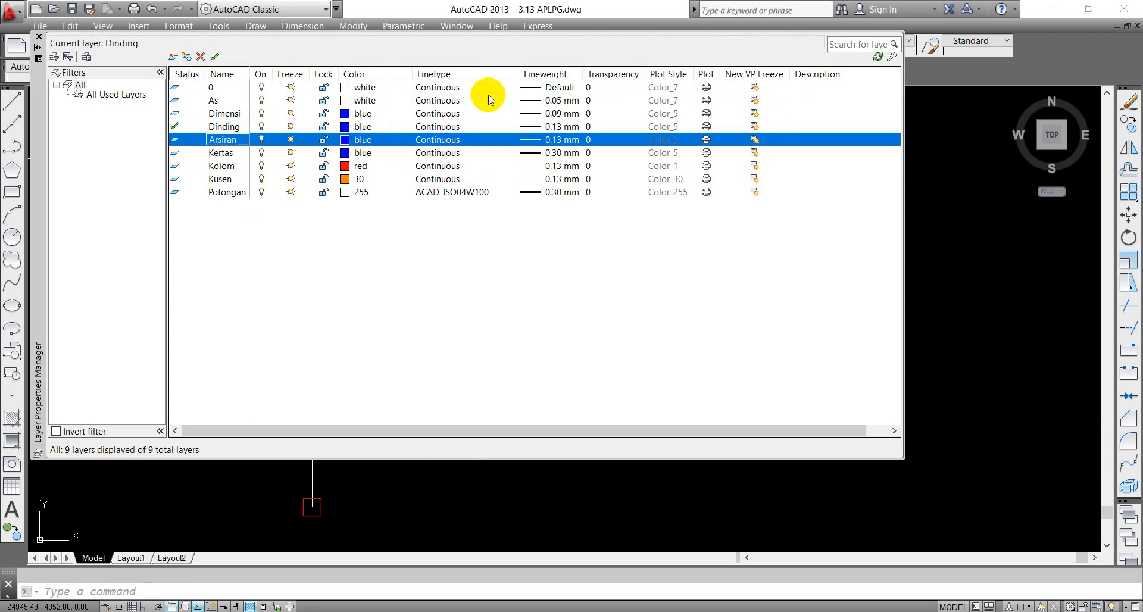
{"action": "left_click", "coordinate": [543, 203]}
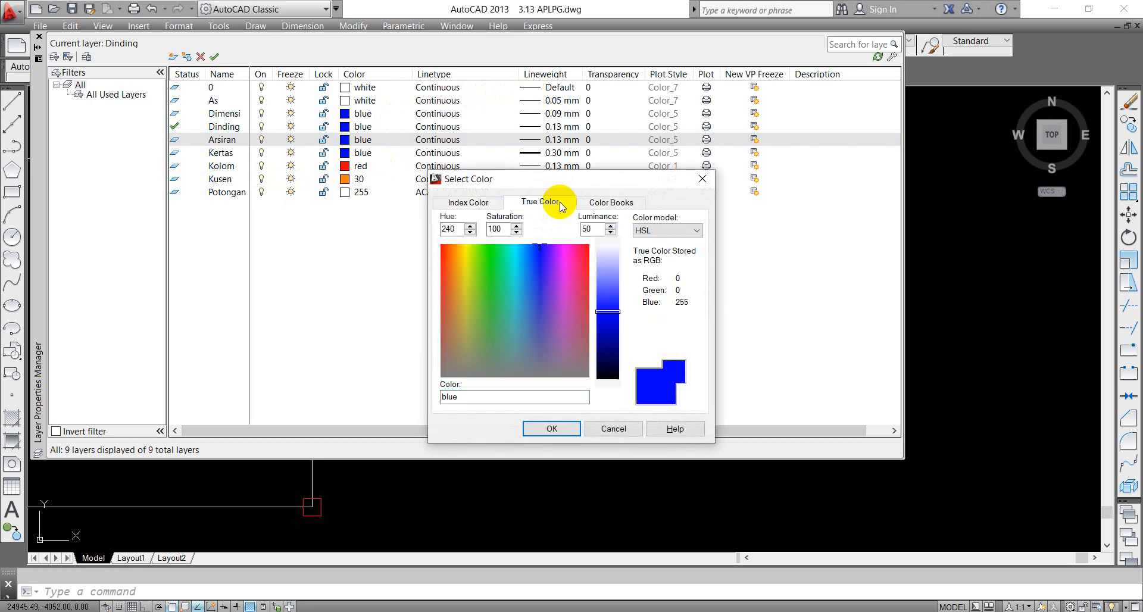
{"action": "left_click", "coordinate": [612, 202]}
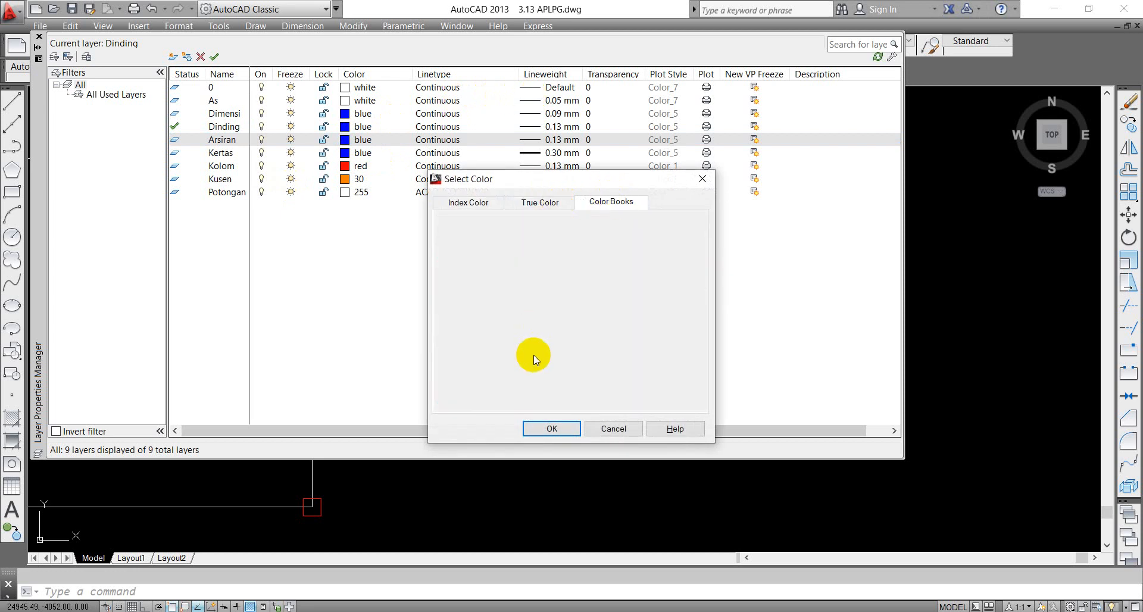
{"action": "left_click", "coordinate": [545, 203]}
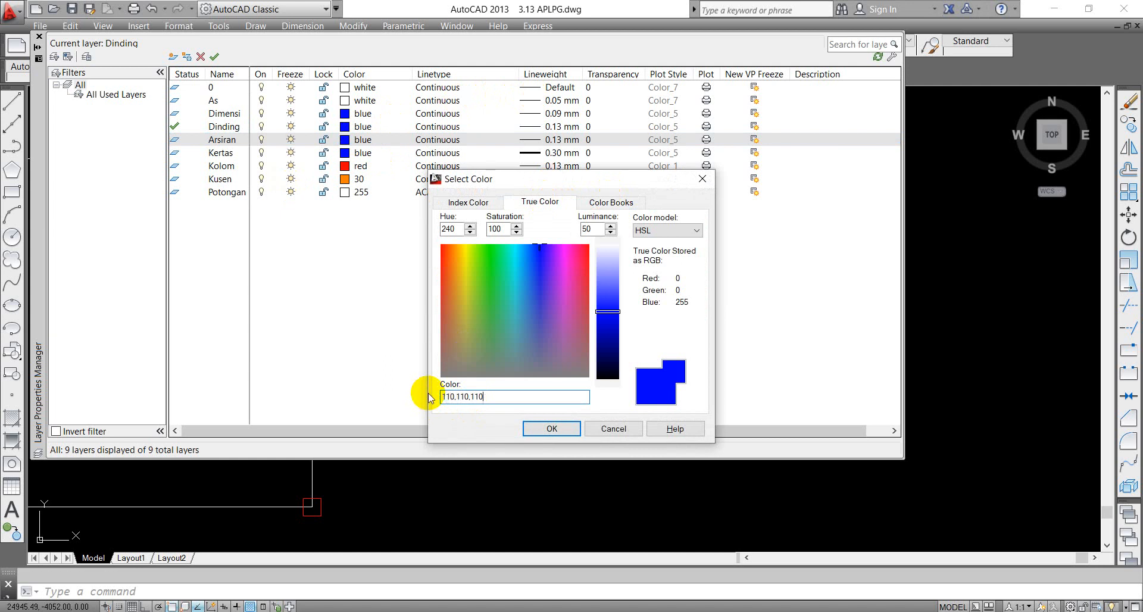
{"action": "left_click", "coordinate": [552, 429]}
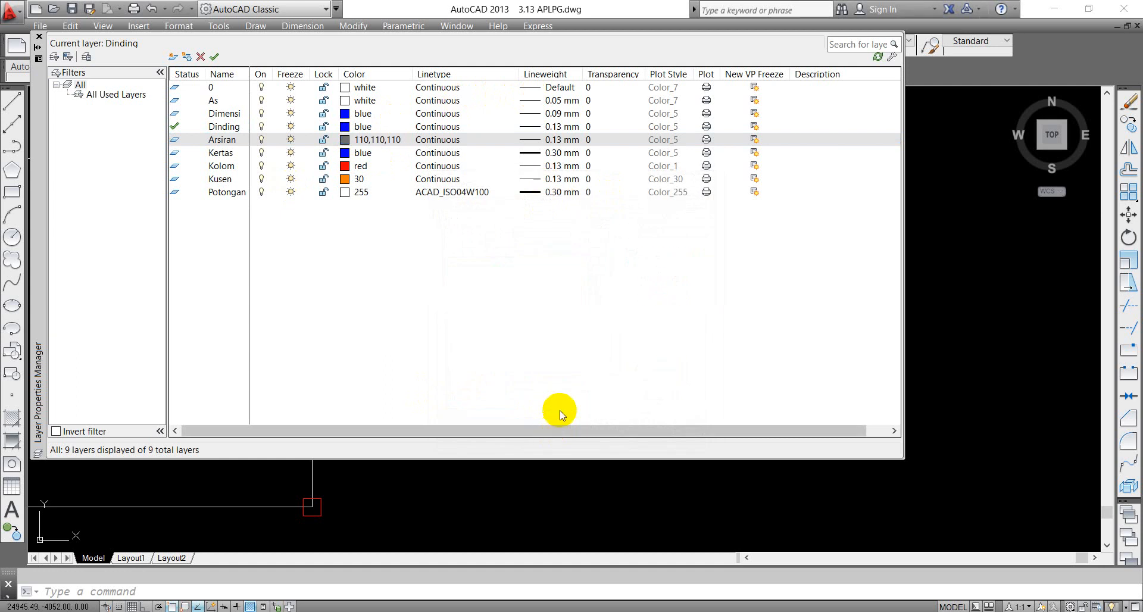
Step: Set the Arsiran layer's lineweight to 0.05 mm, make it the current layer and close the layer properties
{"action": "left_click", "coordinate": [561, 141]}
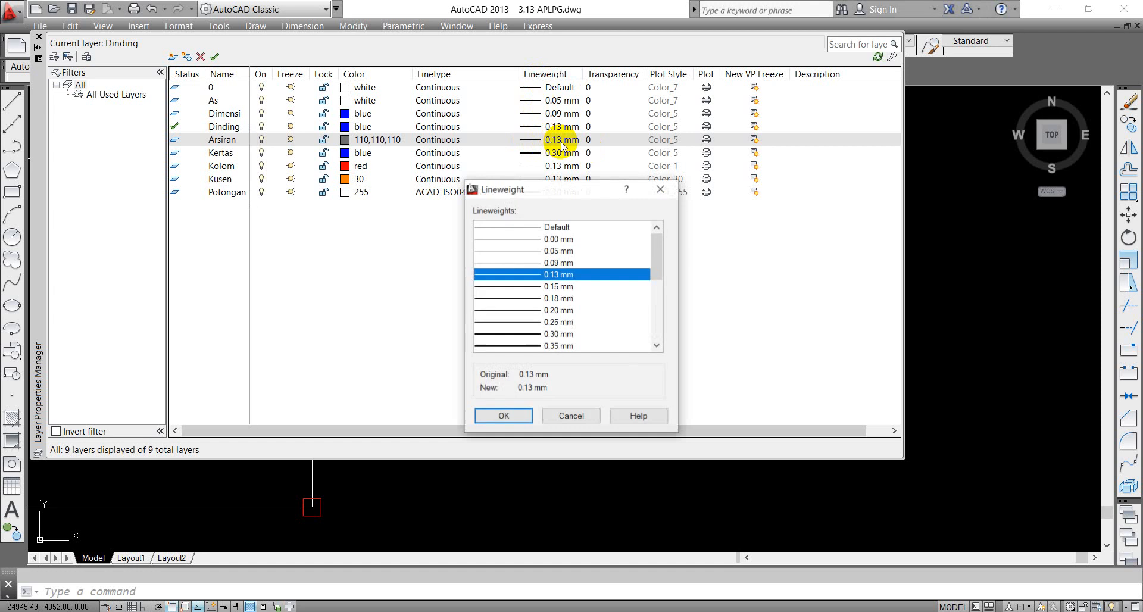
{"action": "left_click", "coordinate": [560, 250]}
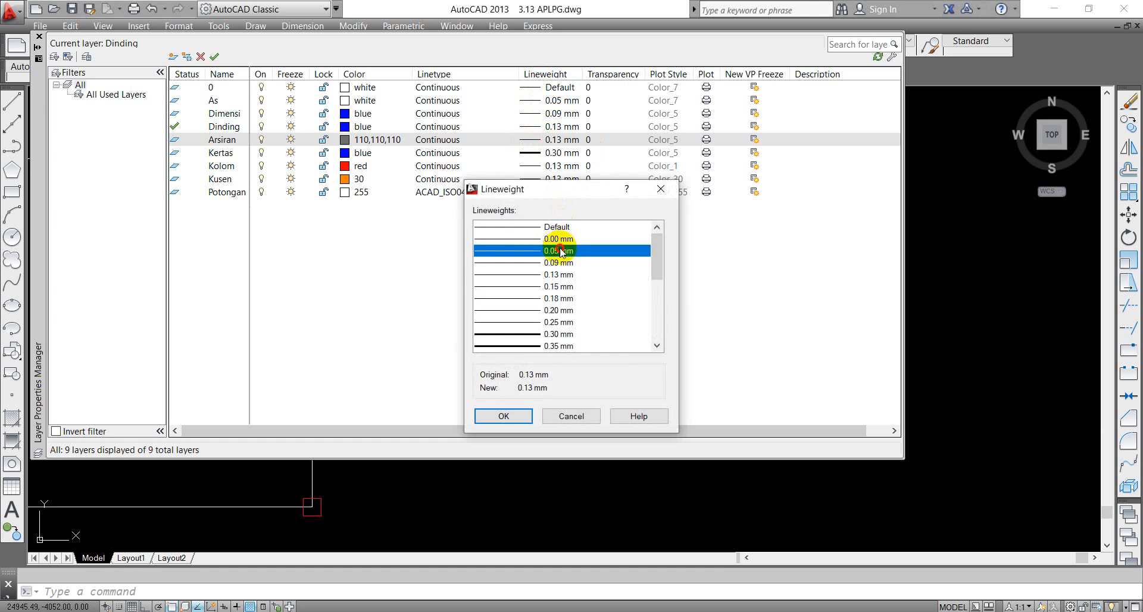
{"action": "left_click", "coordinate": [526, 415]}
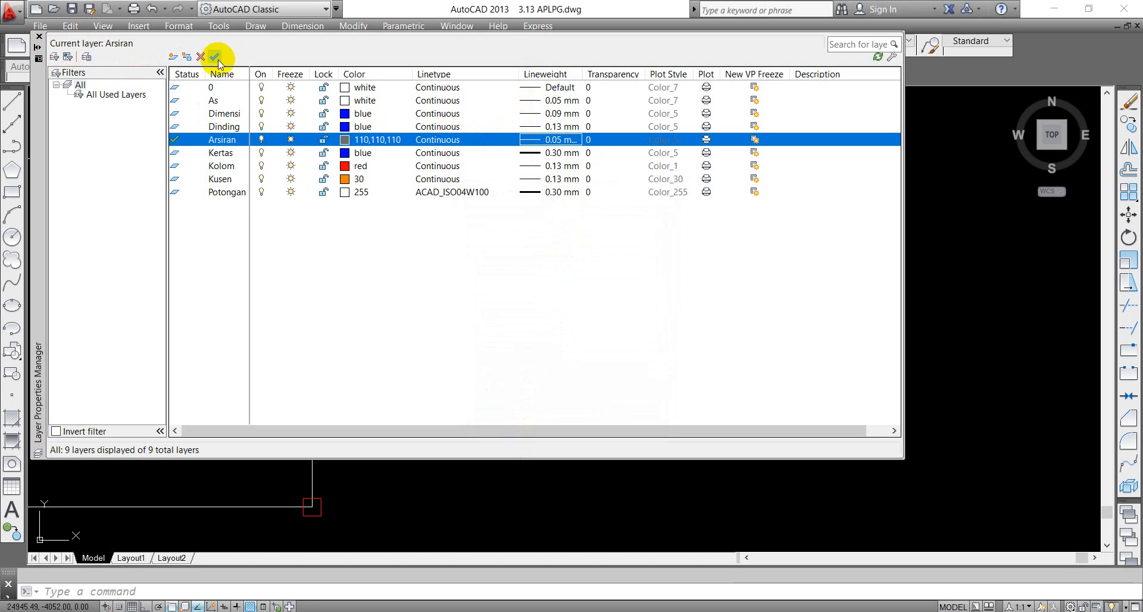
{"action": "left_click", "coordinate": [38, 38]}
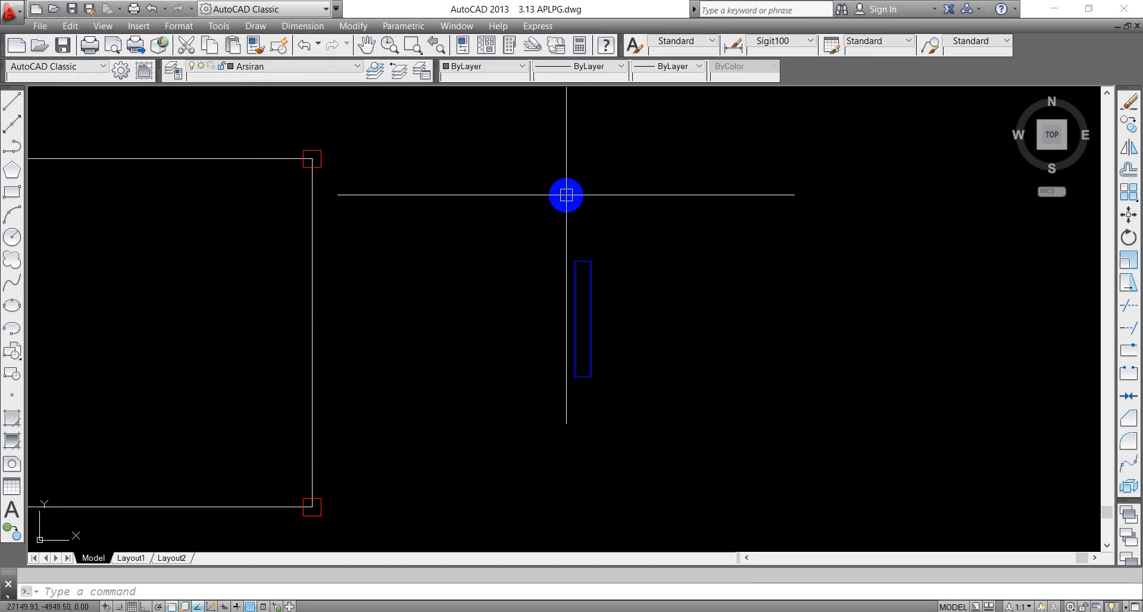
Step: Start a hatch and choose the ANSI32 pattern for it with a scale of 10
{"action": "key", "text": "Return"}
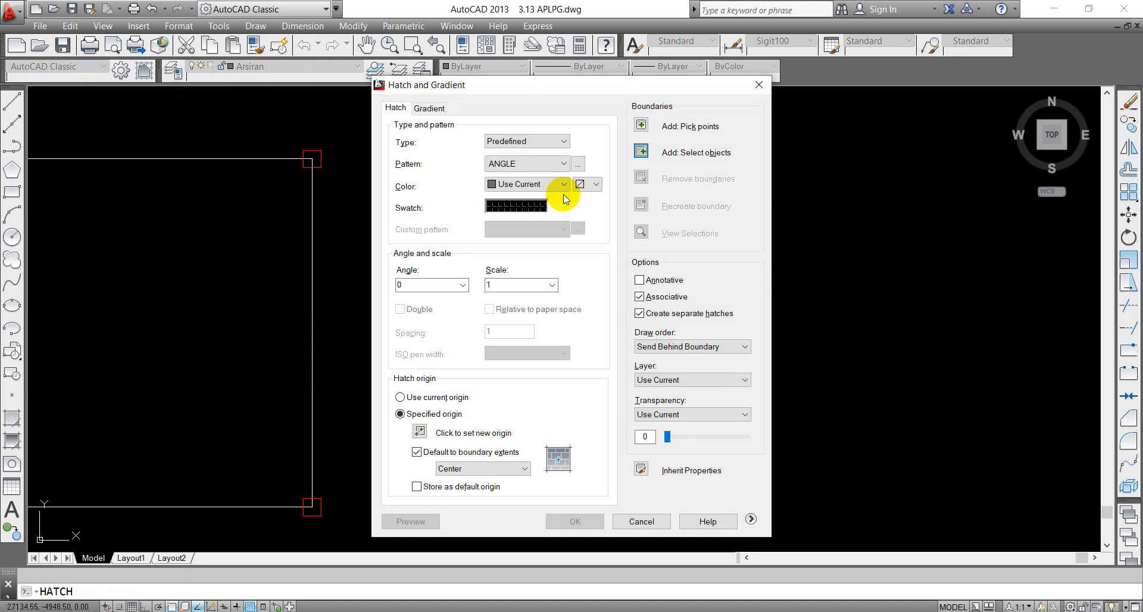
{"action": "left_click", "coordinate": [502, 206]}
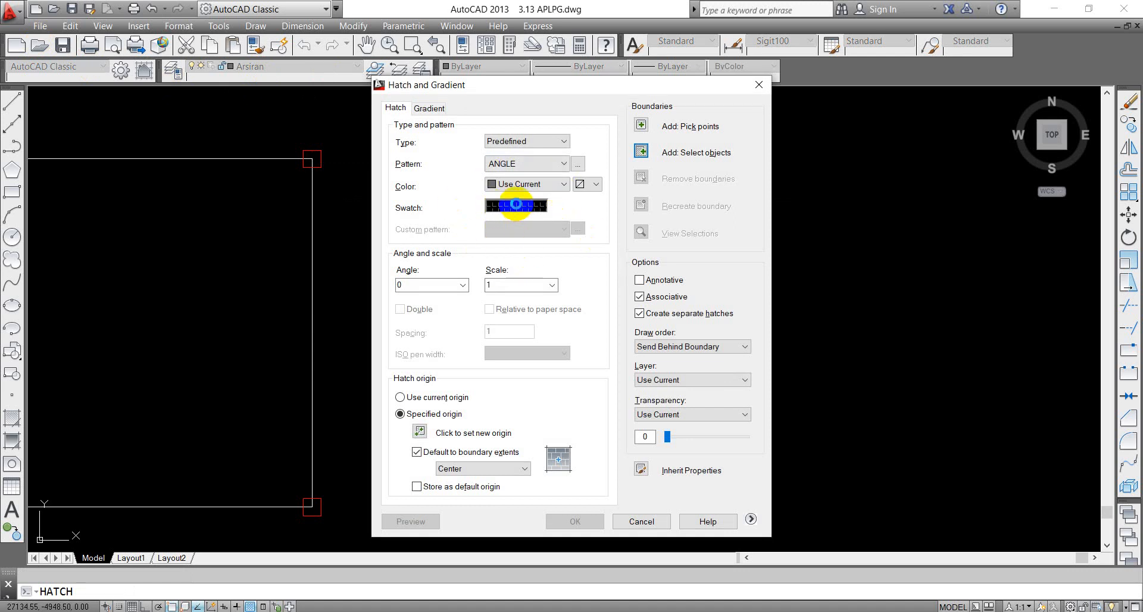
{"action": "left_click", "coordinate": [517, 206]}
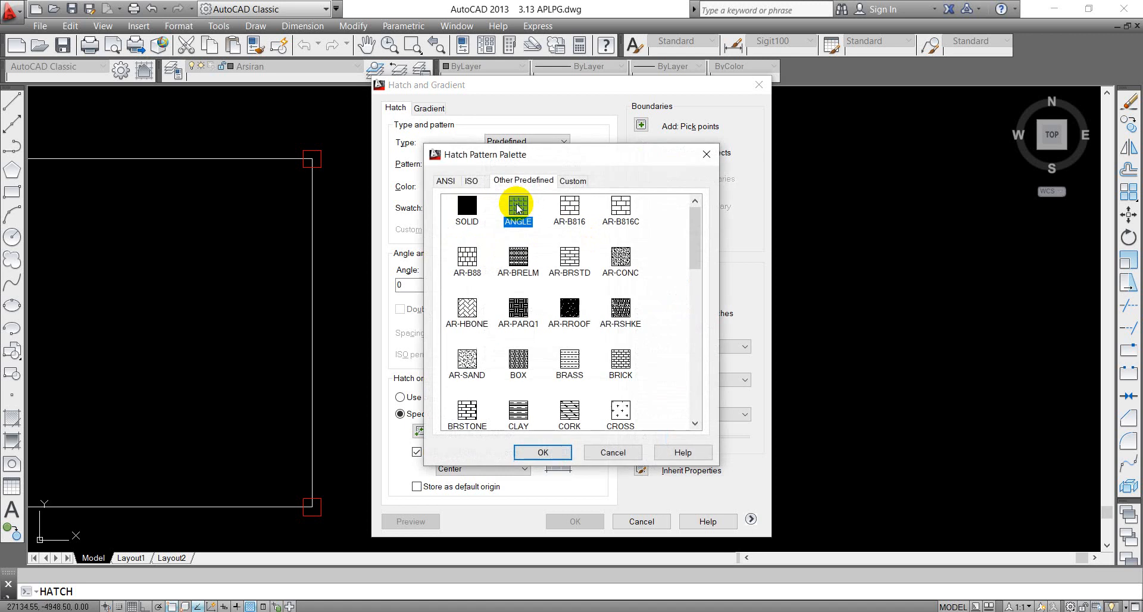
{"action": "left_click", "coordinate": [445, 182]}
{"action": "left_click", "coordinate": [471, 181]}
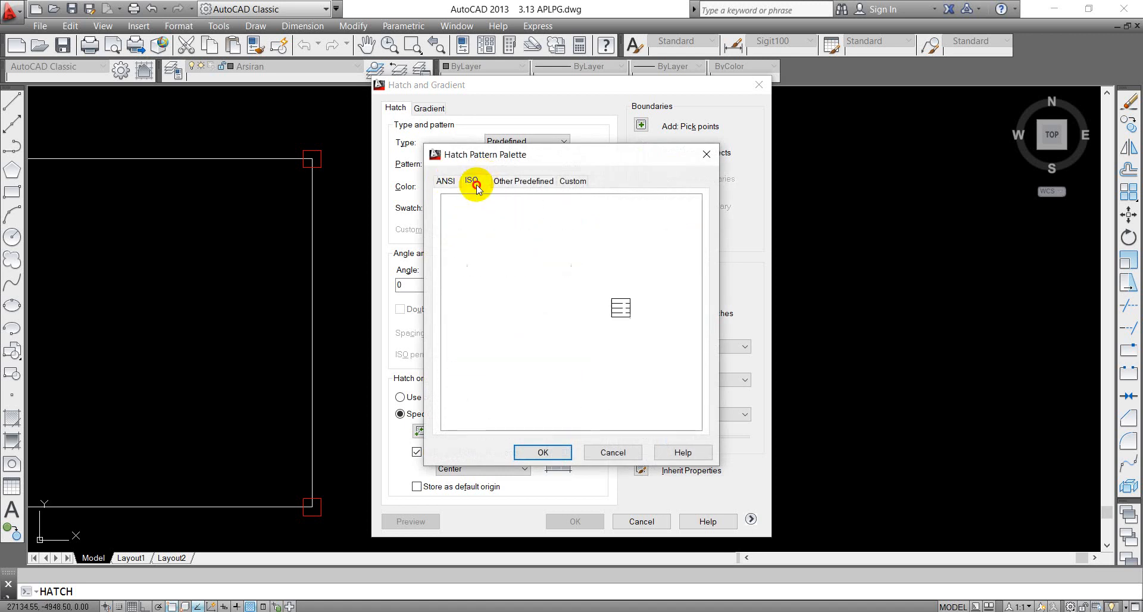
{"action": "left_click", "coordinate": [523, 181]}
{"action": "left_click", "coordinate": [572, 181]}
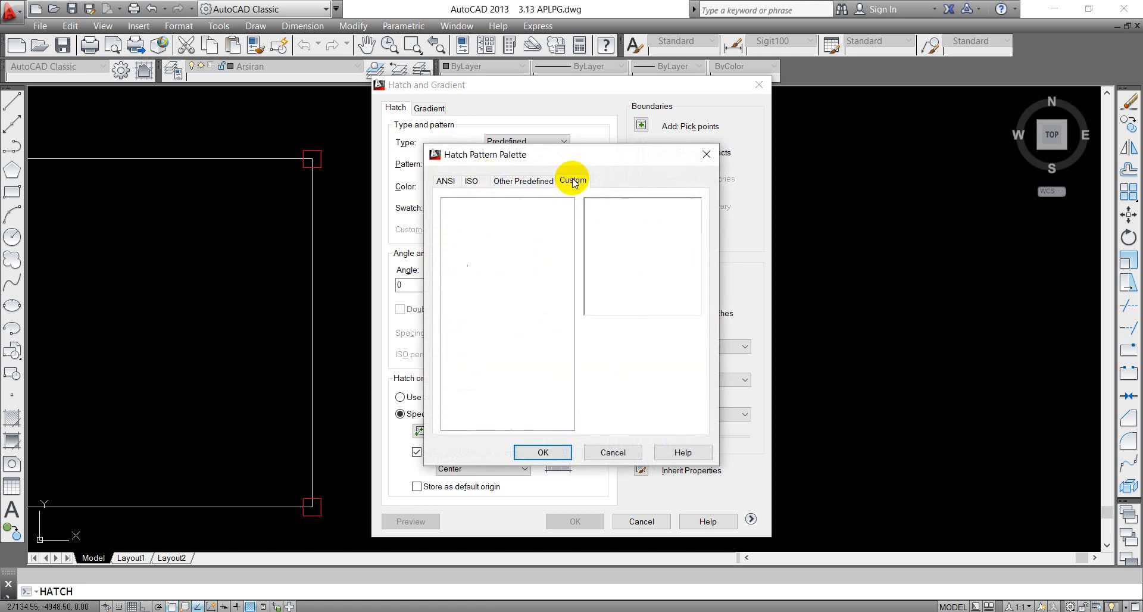
{"action": "left_click", "coordinate": [446, 181]}
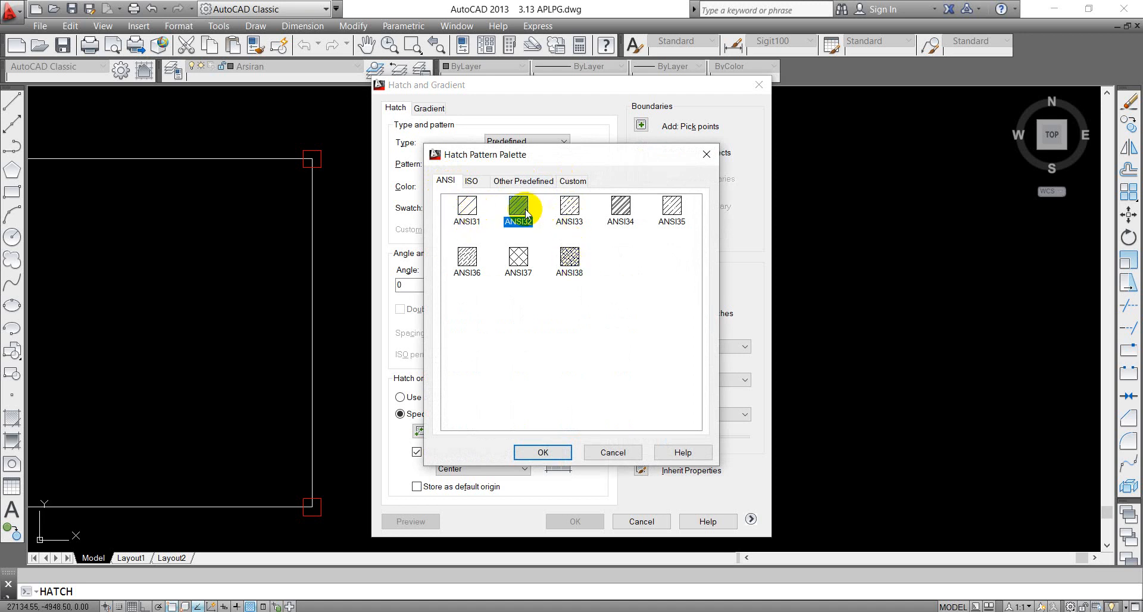
{"action": "left_click", "coordinate": [541, 452]}
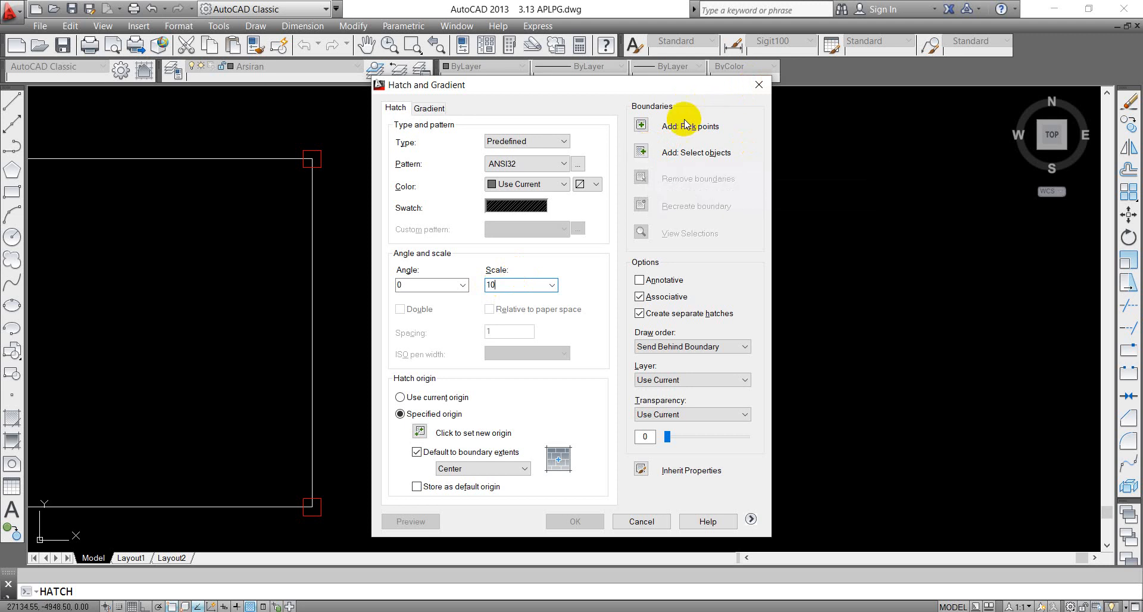
Step: Apply the hatch to the inner wall rectangle by selecting it as the boundary object
{"action": "left_click", "coordinate": [642, 154]}
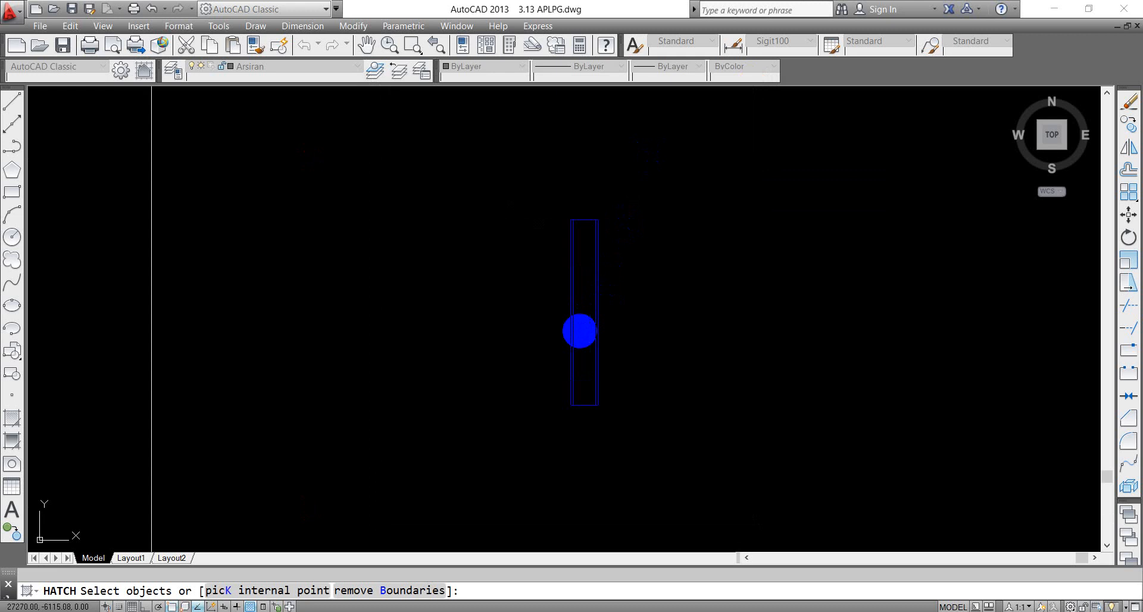
{"action": "scroll", "coordinate": [579, 331], "scroll_direction": "up", "scroll_amount": 6}
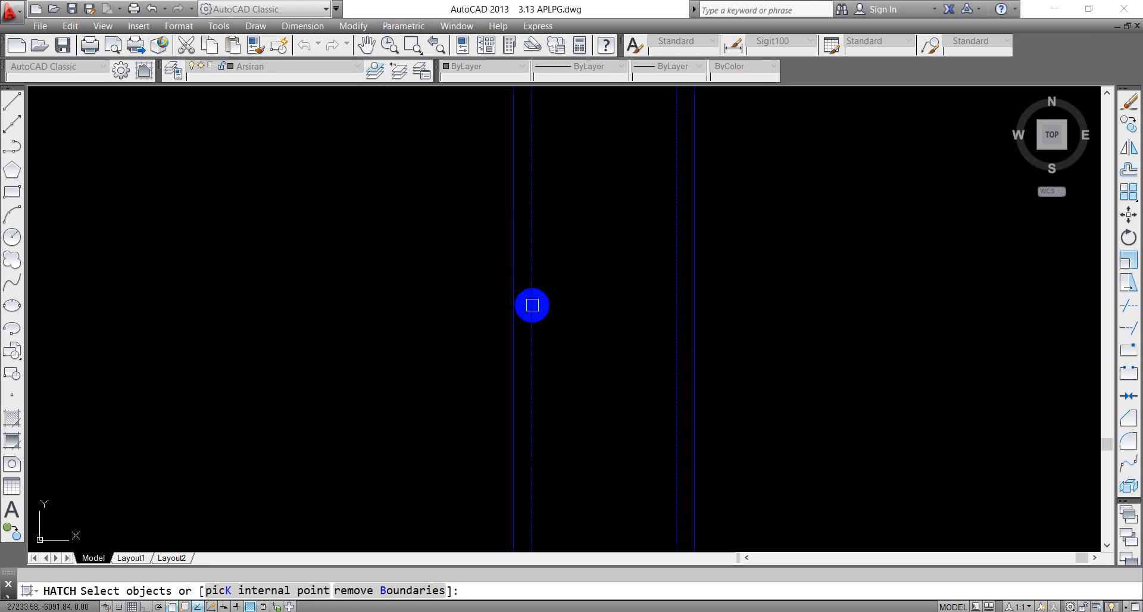
{"action": "right_click", "coordinate": [532, 305]}
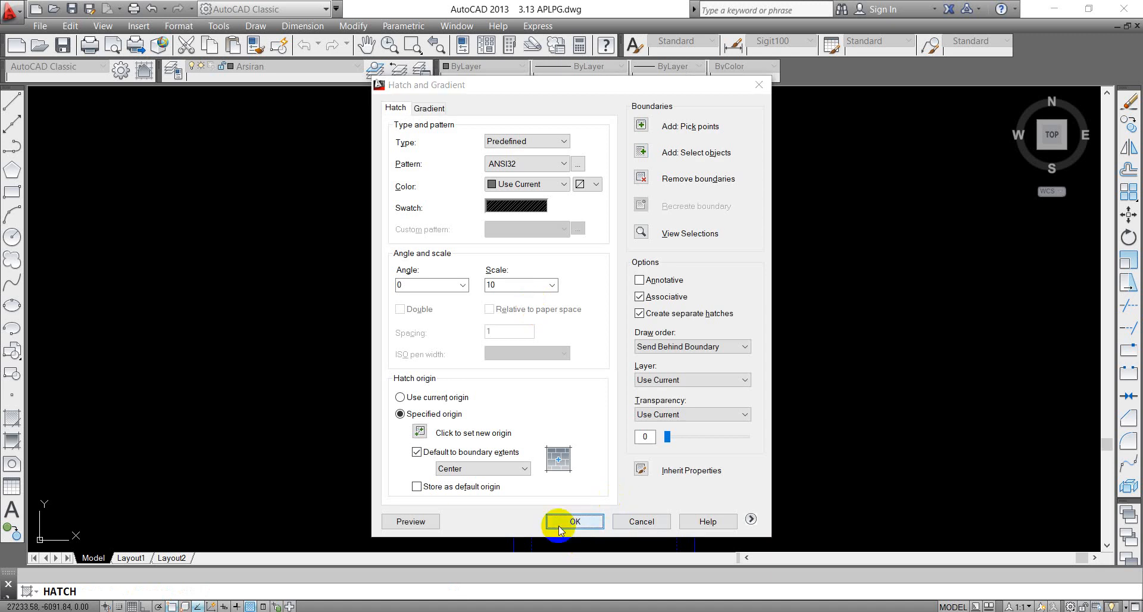
{"action": "left_click", "coordinate": [573, 522]}
{"action": "scroll", "coordinate": [597, 311], "scroll_direction": "down", "scroll_amount": 6}
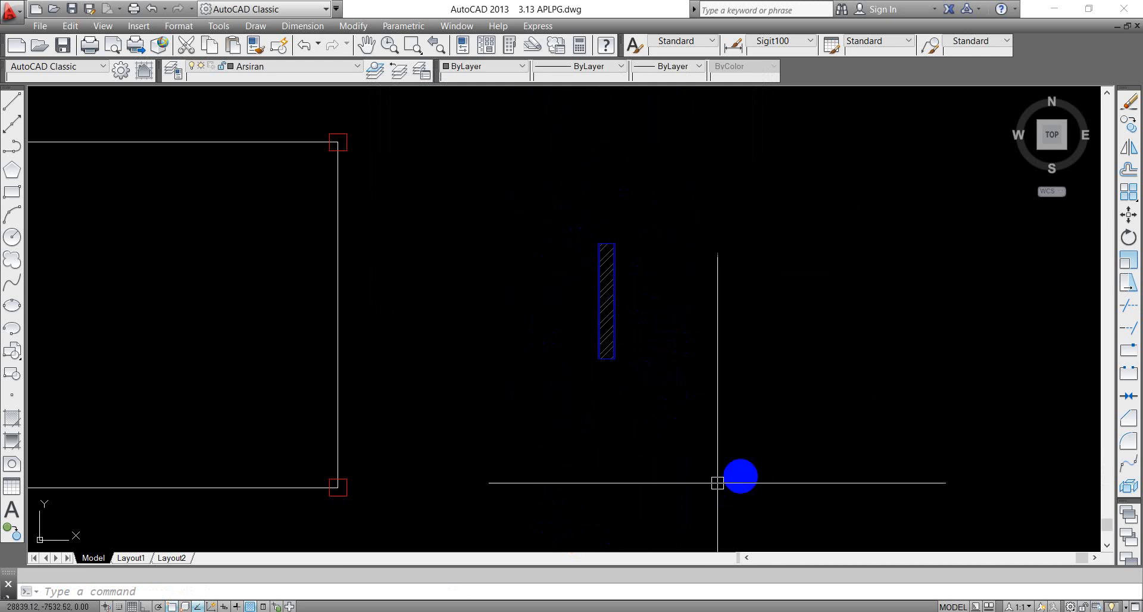
Step: Move the hatched wall by its bottom midpoint onto the midpoint of the lower-right column's top edge
{"action": "left_click", "coordinate": [776, 444]}
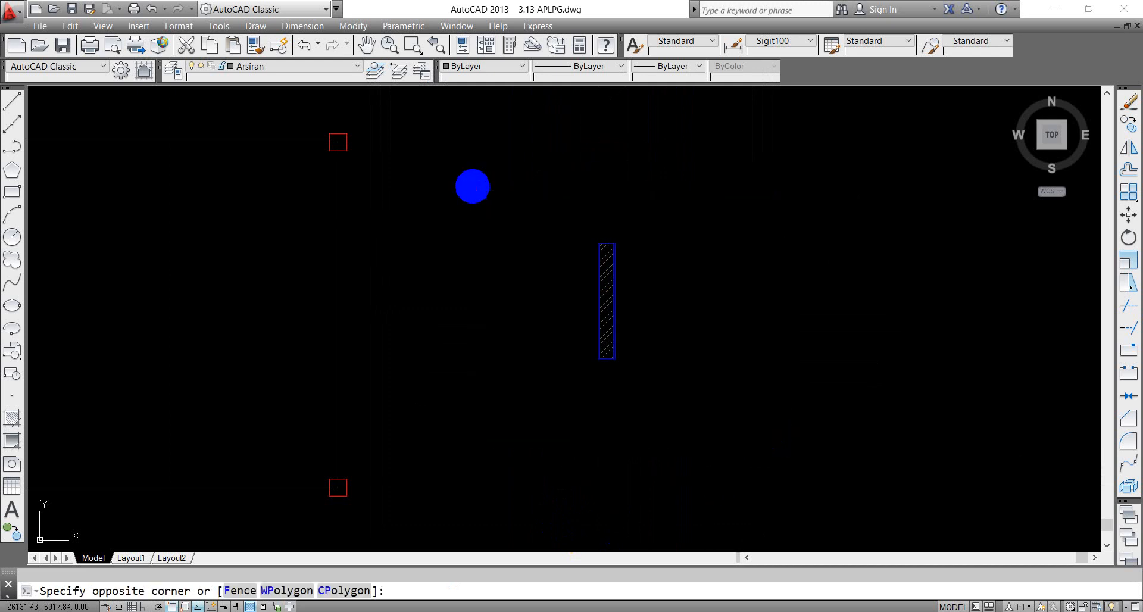
{"action": "left_click", "coordinate": [472, 184]}
{"action": "type", "text": "m"}
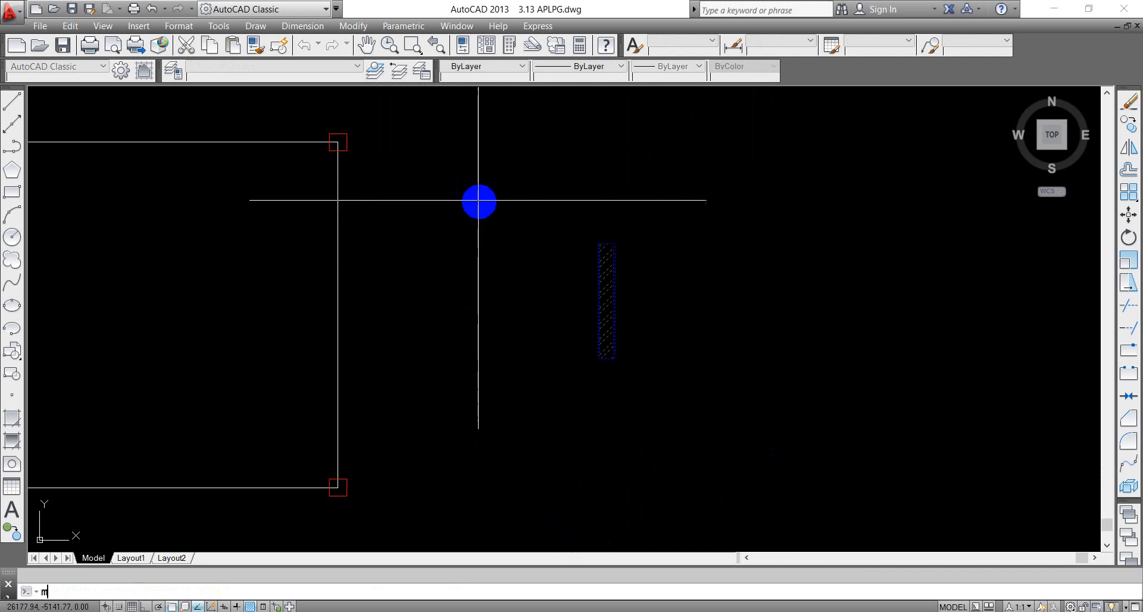
{"action": "key", "text": "Return"}
{"action": "scroll", "coordinate": [638, 379], "scroll_direction": "up", "scroll_amount": 5}
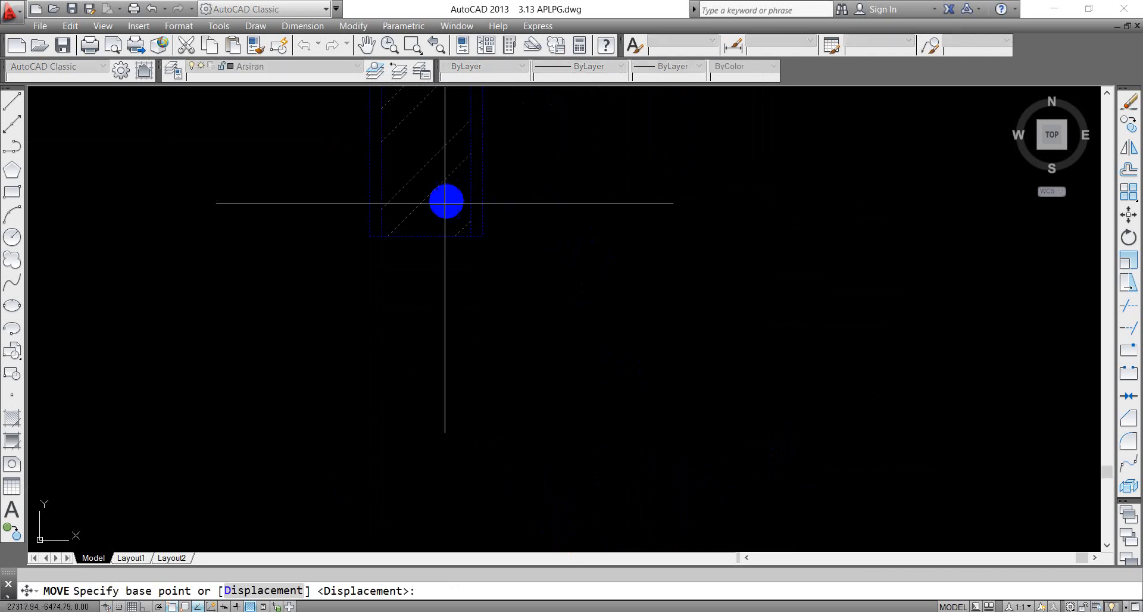
{"action": "left_click", "coordinate": [421, 239]}
{"action": "scroll", "coordinate": [676, 270], "scroll_direction": "down", "scroll_amount": 8}
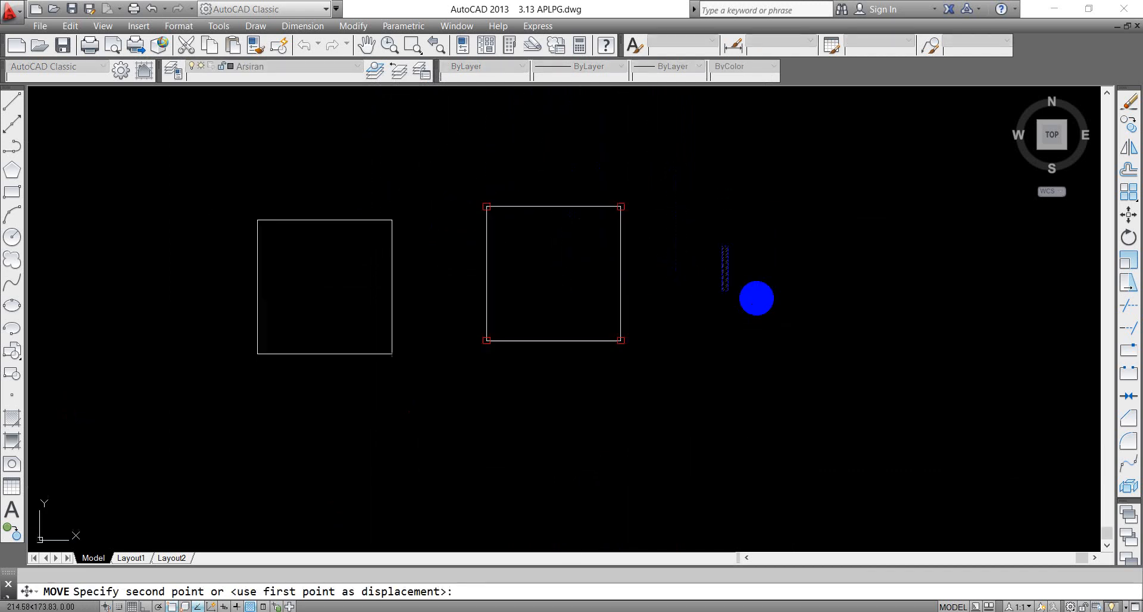
{"action": "scroll", "coordinate": [624, 345], "scroll_direction": "up", "scroll_amount": 2}
{"action": "scroll", "coordinate": [624, 345], "scroll_direction": "up", "scroll_amount": 6}
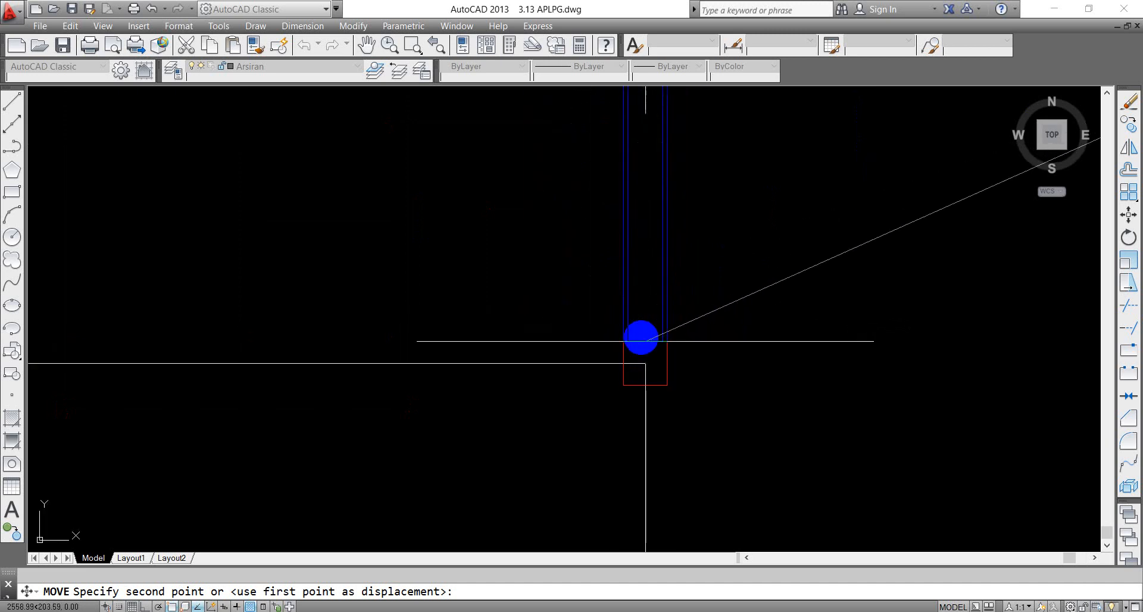
{"action": "left_click", "coordinate": [645, 341]}
{"action": "middle_click_drag", "start_coordinate": [681, 270], "coordinate": [702, 537]}
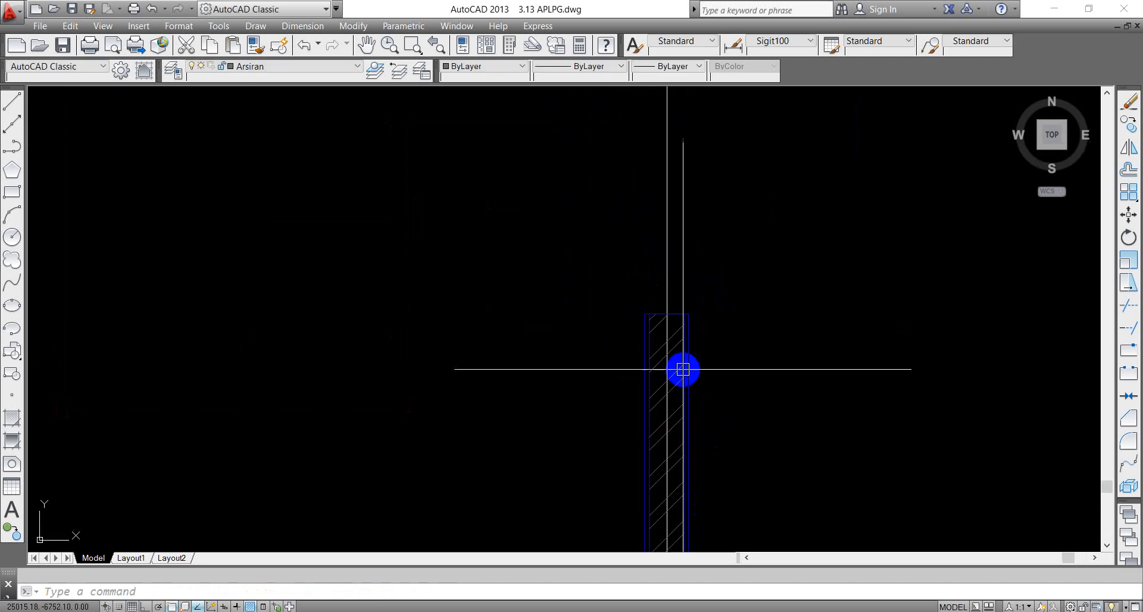
Step: Stretch the upper end of the hatched right wall to the midpoint of the upper-right column's bottom edge
{"action": "left_click", "coordinate": [744, 332]}
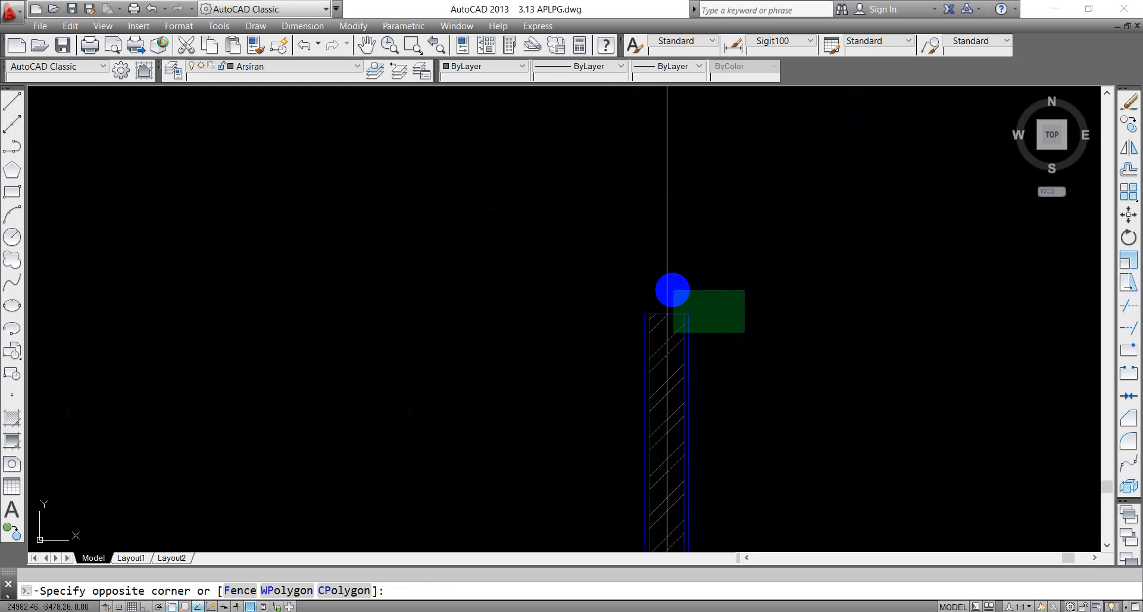
{"action": "left_click", "coordinate": [672, 291]}
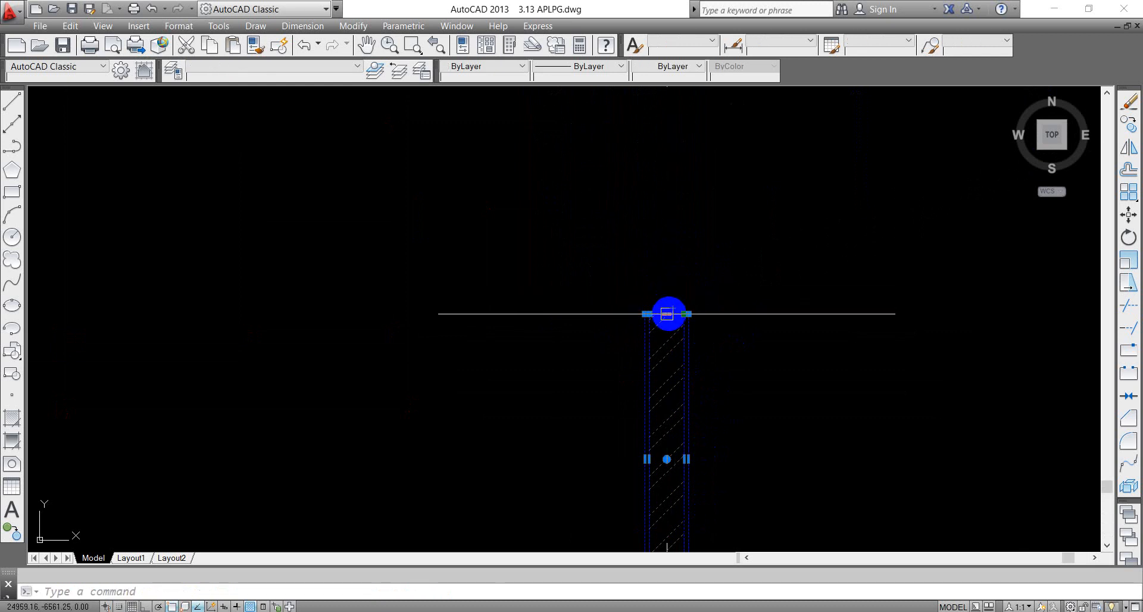
{"action": "left_click", "coordinate": [667, 313]}
{"action": "scroll", "coordinate": [648, 395], "scroll_direction": "down", "scroll_amount": 6}
{"action": "scroll", "coordinate": [656, 268], "scroll_direction": "up", "scroll_amount": 6}
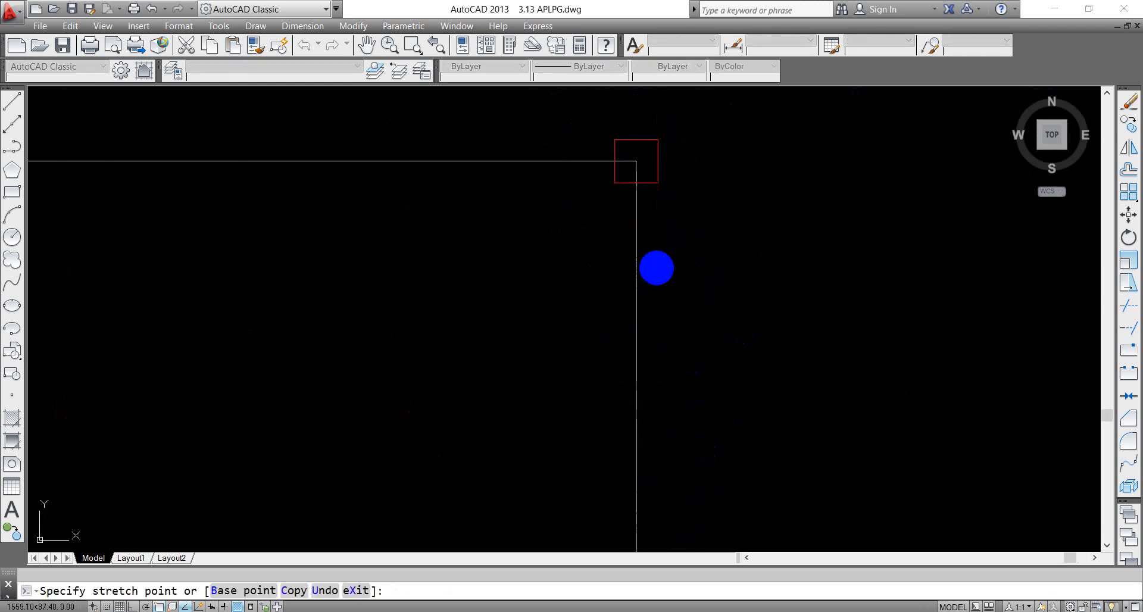
{"action": "left_click", "coordinate": [637, 187]}
{"action": "scroll", "coordinate": [738, 200], "scroll_direction": "down", "scroll_amount": 4}
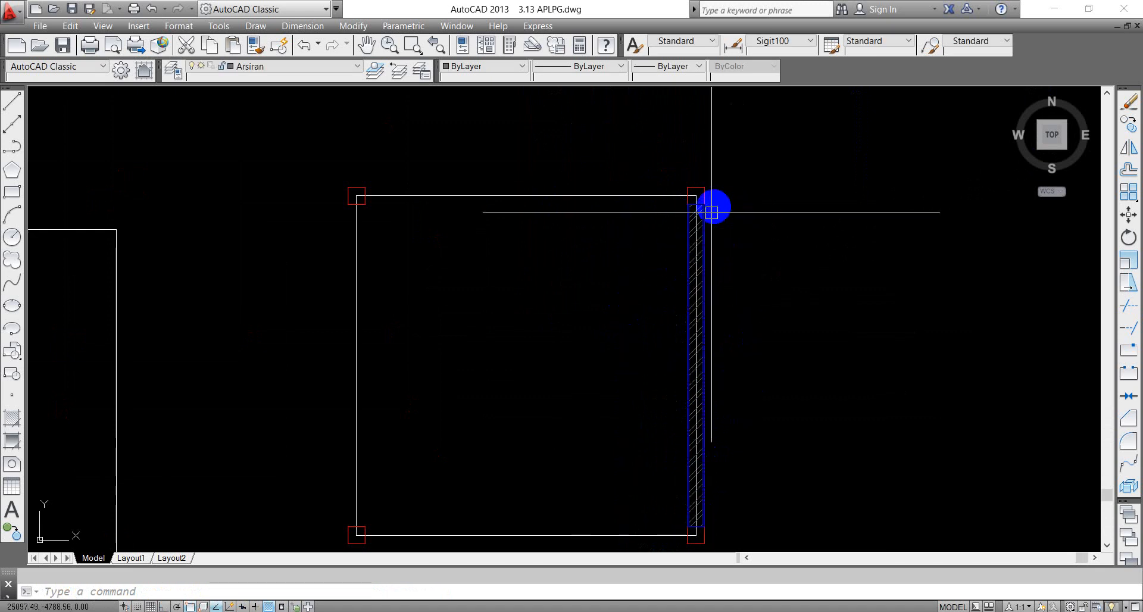
Step: Copy the hatched right wall to the left side, from the upper-right column's top-right corner to the matching corner of the upper-left column
{"action": "scroll", "coordinate": [720, 196], "scroll_direction": "up", "scroll_amount": 5}
{"action": "left_click", "coordinate": [726, 287]}
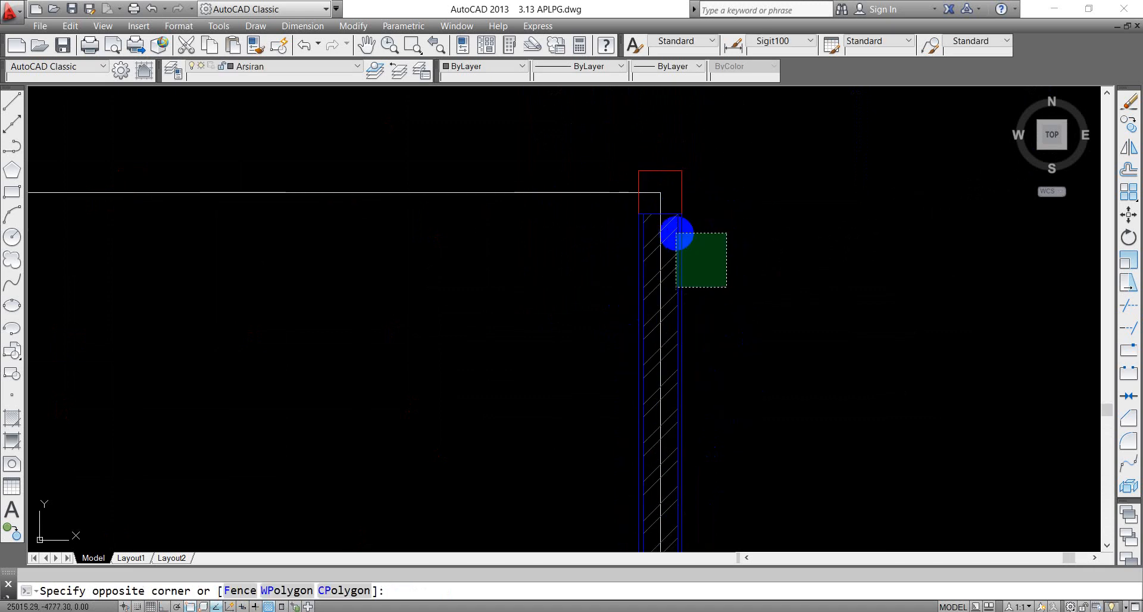
{"action": "left_click", "coordinate": [674, 232]}
{"action": "type", "text": "c"}
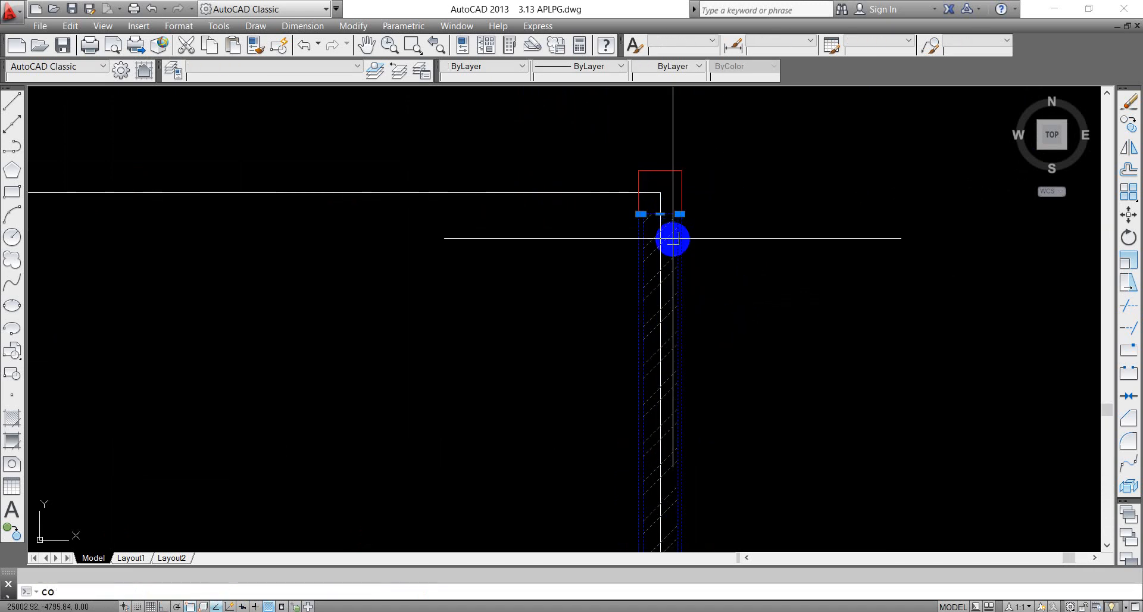
{"action": "type", "text": "o"}
{"action": "key", "text": "Return"}
{"action": "left_click", "coordinate": [683, 165]}
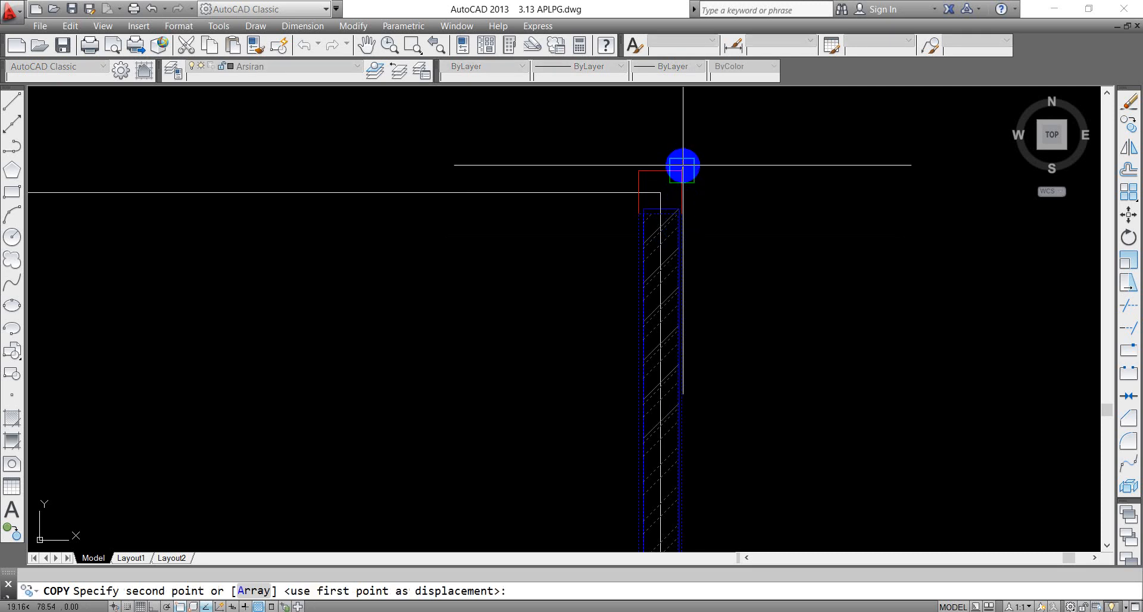
{"action": "scroll", "coordinate": [802, 238], "scroll_direction": "down", "scroll_amount": 3}
{"action": "scroll", "coordinate": [401, 191], "scroll_direction": "up", "scroll_amount": 7}
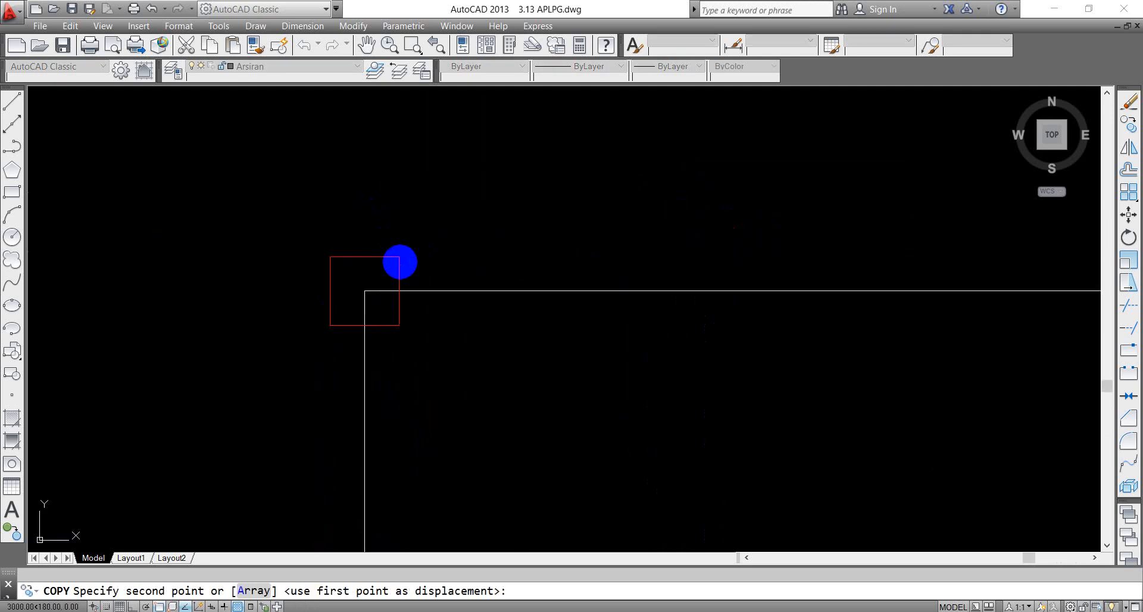
{"action": "left_click", "coordinate": [400, 262]}
{"action": "scroll", "coordinate": [436, 227], "scroll_direction": "down", "scroll_amount": 4}
{"action": "key", "text": "Return"}
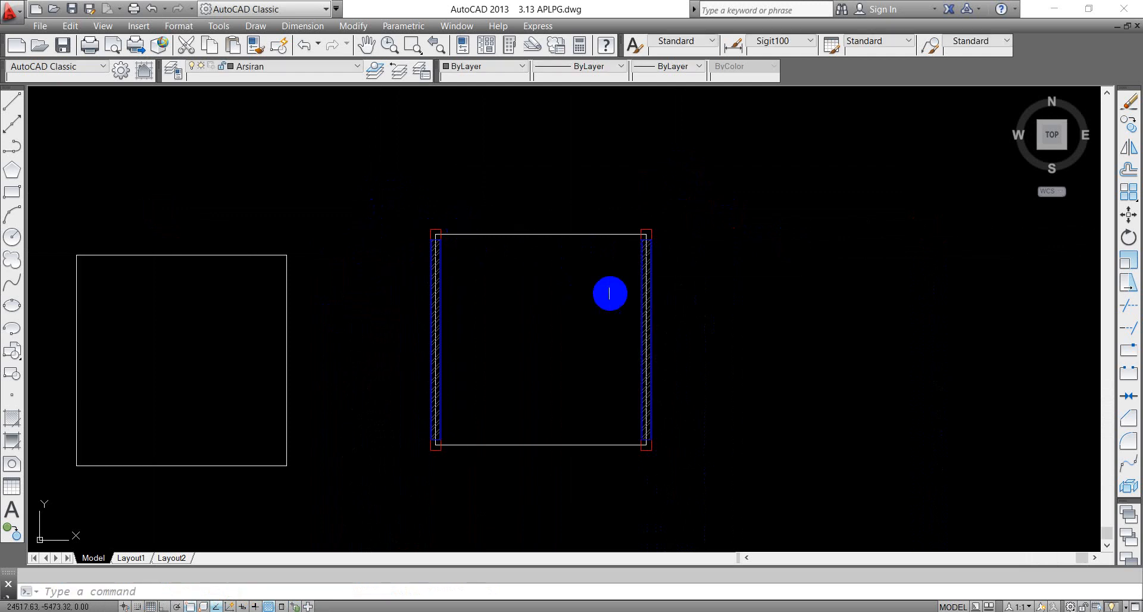
Step: Copy the left hatched wall straight up into the empty area above the axis square
{"action": "scroll", "coordinate": [463, 260], "scroll_direction": "up", "scroll_amount": 4}
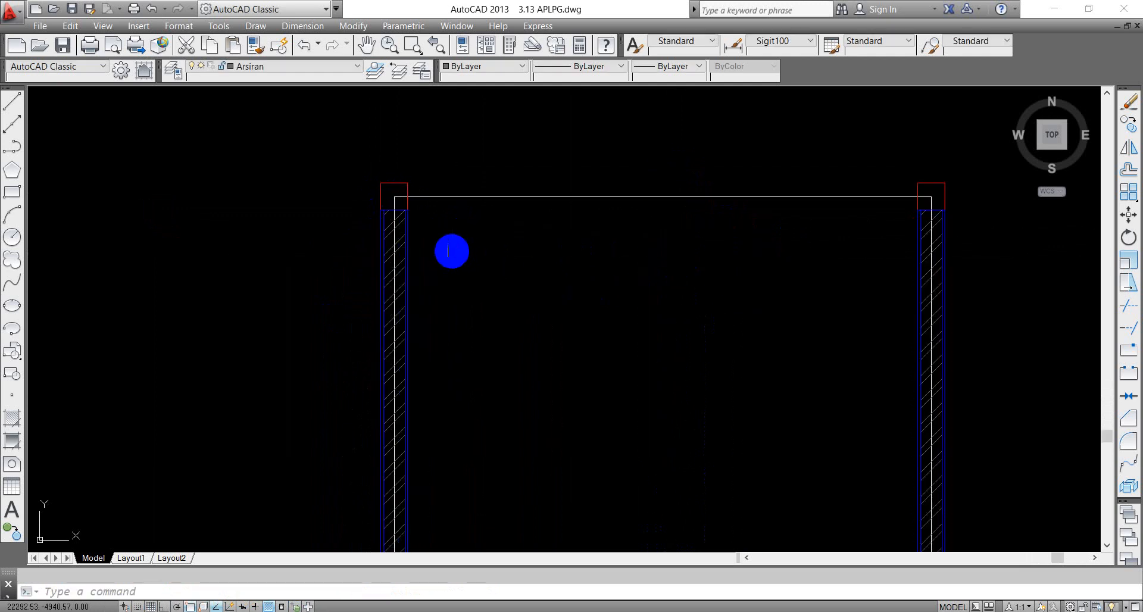
{"action": "left_click", "coordinate": [401, 232]}
{"action": "left_click", "coordinate": [401, 228]}
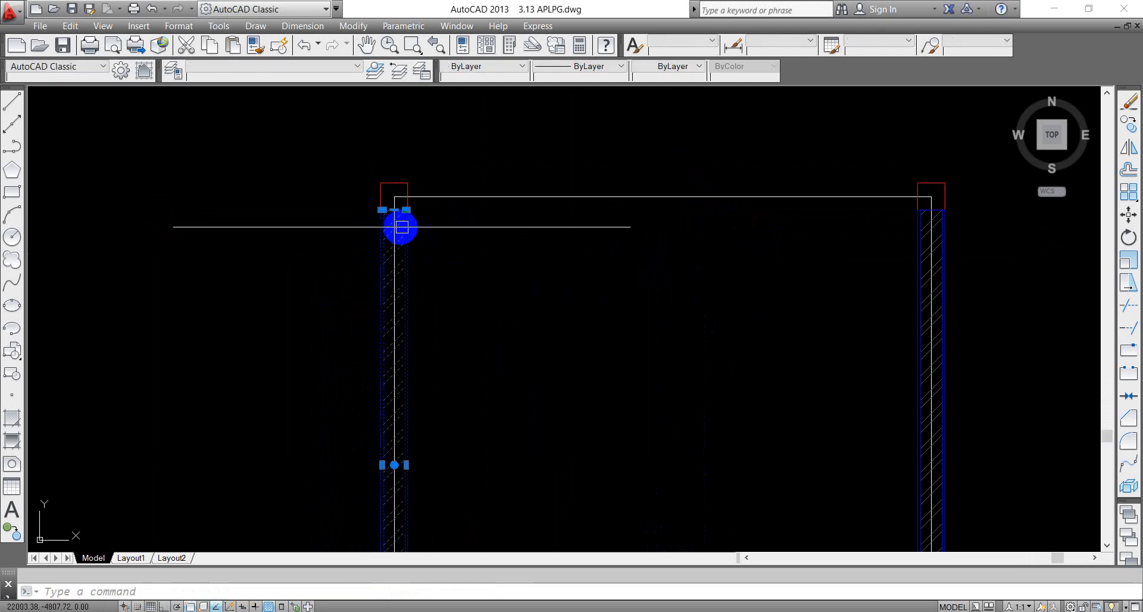
{"action": "type", "text": "co"}
{"action": "key", "text": "Return"}
{"action": "scroll", "coordinate": [482, 417], "scroll_direction": "down", "scroll_amount": 4}
{"action": "left_click", "coordinate": [483, 413]}
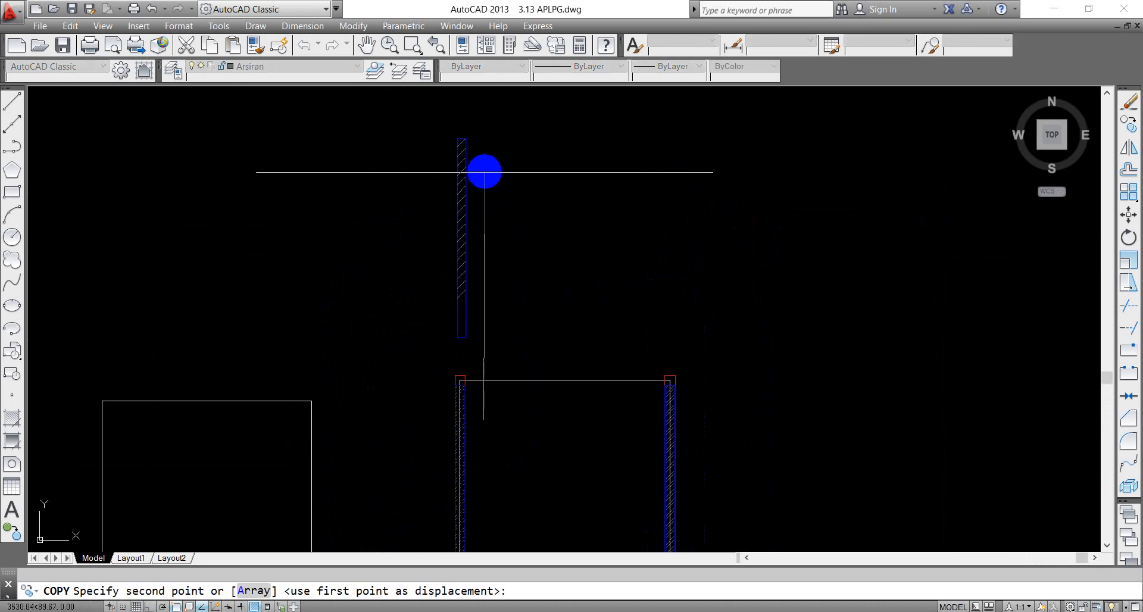
{"action": "left_click", "coordinate": [484, 172]}
{"action": "key", "text": "Return"}
Step: Rotate the wall copy above the square by 90 degrees
{"action": "left_click", "coordinate": [587, 270]}
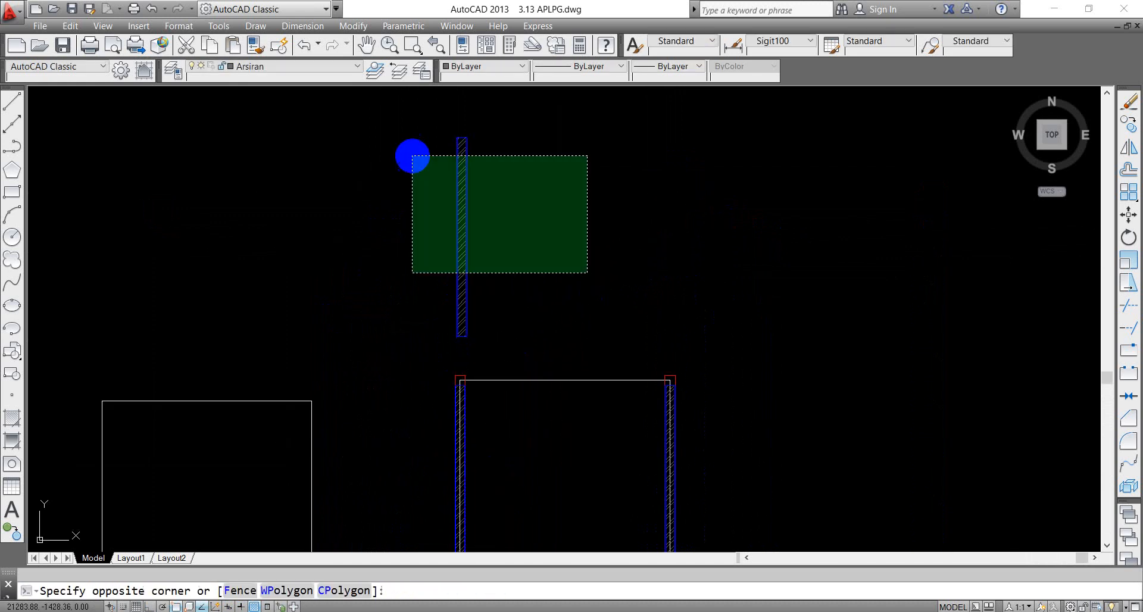
{"action": "left_click", "coordinate": [394, 119]}
{"action": "type", "text": "ro"}
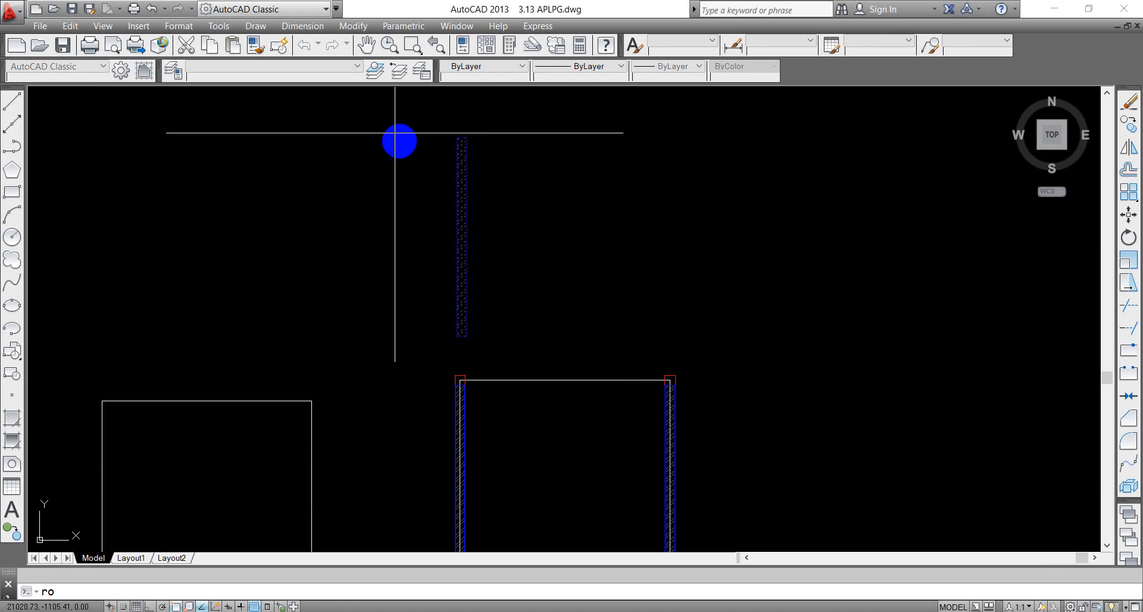
{"action": "key", "text": "Return"}
{"action": "left_click", "coordinate": [464, 169]}
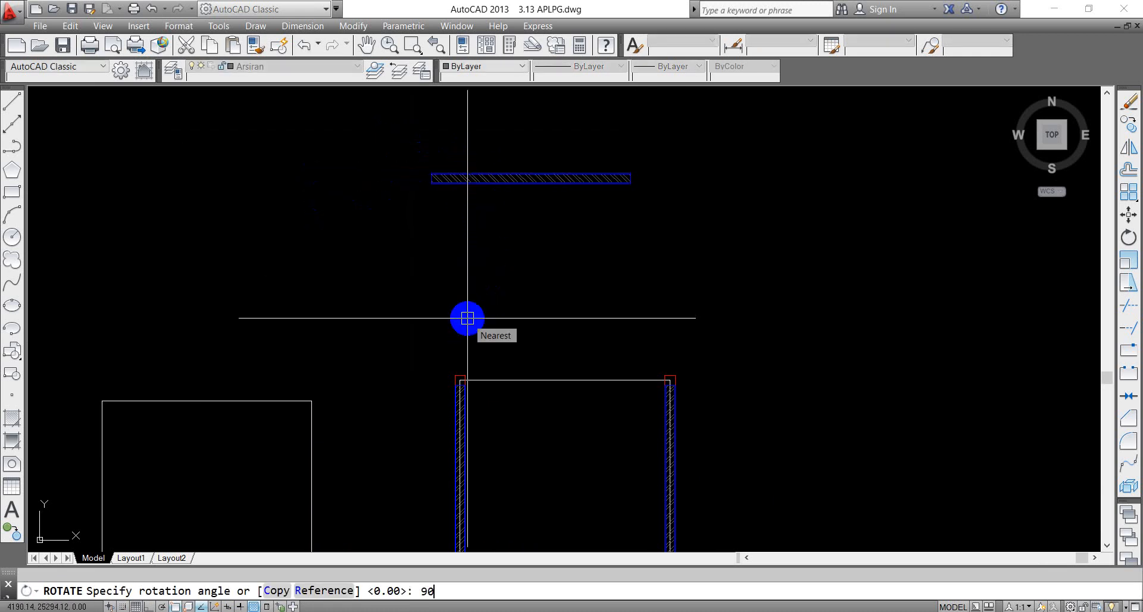
{"action": "key", "text": "Return"}
Step: Set the hatch angle of the rotated horizontal wall to 0 and close its properties
{"action": "scroll", "coordinate": [560, 158], "scroll_direction": "up", "scroll_amount": 5}
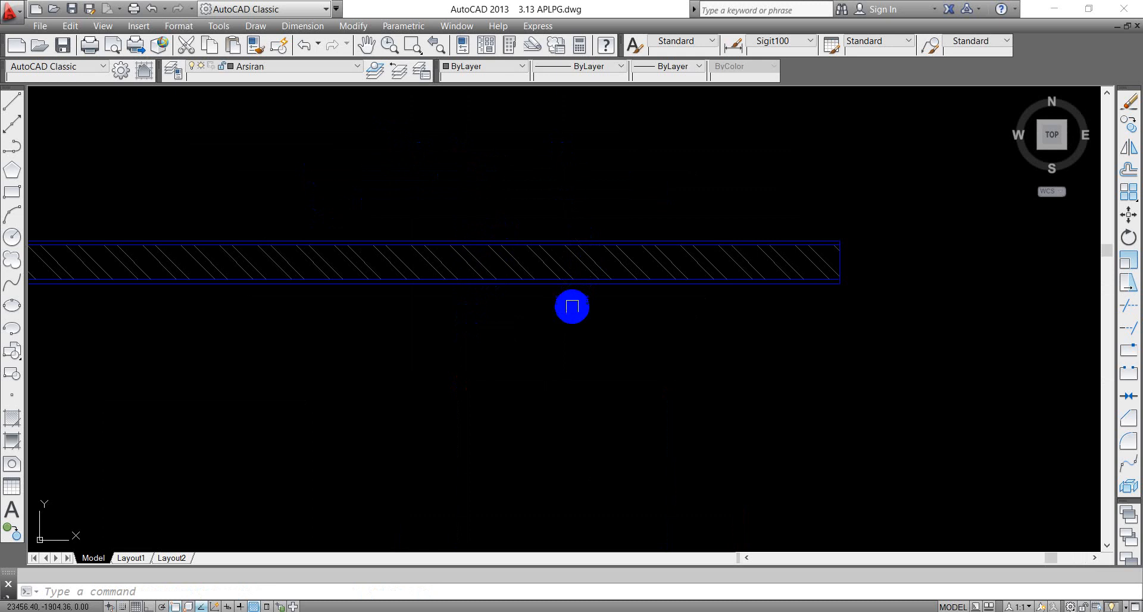
{"action": "left_click", "coordinate": [551, 260]}
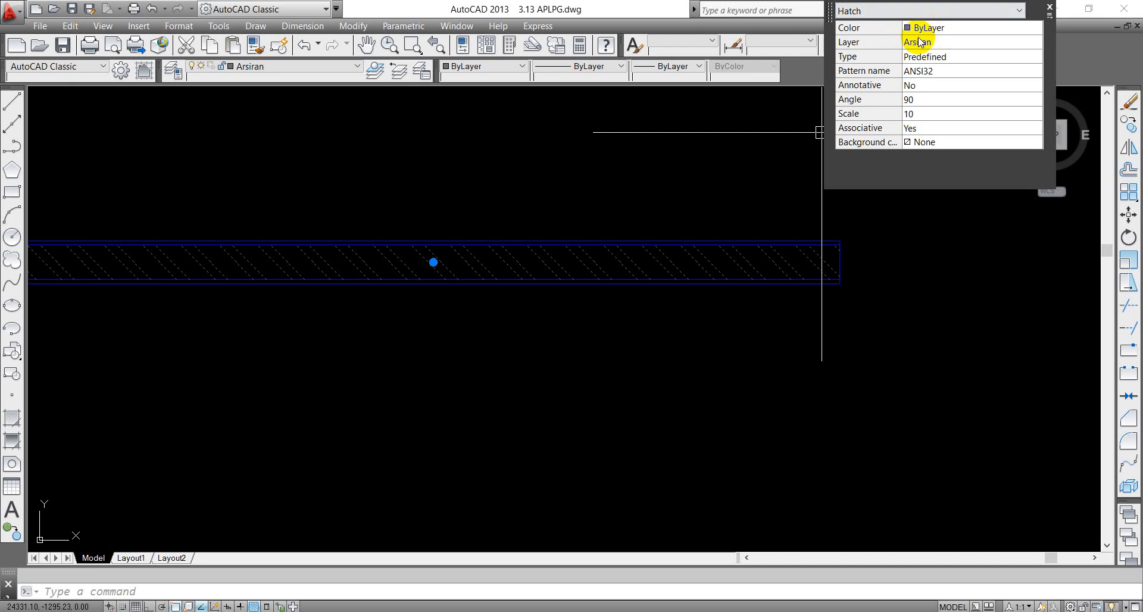
{"action": "left_click", "coordinate": [916, 101]}
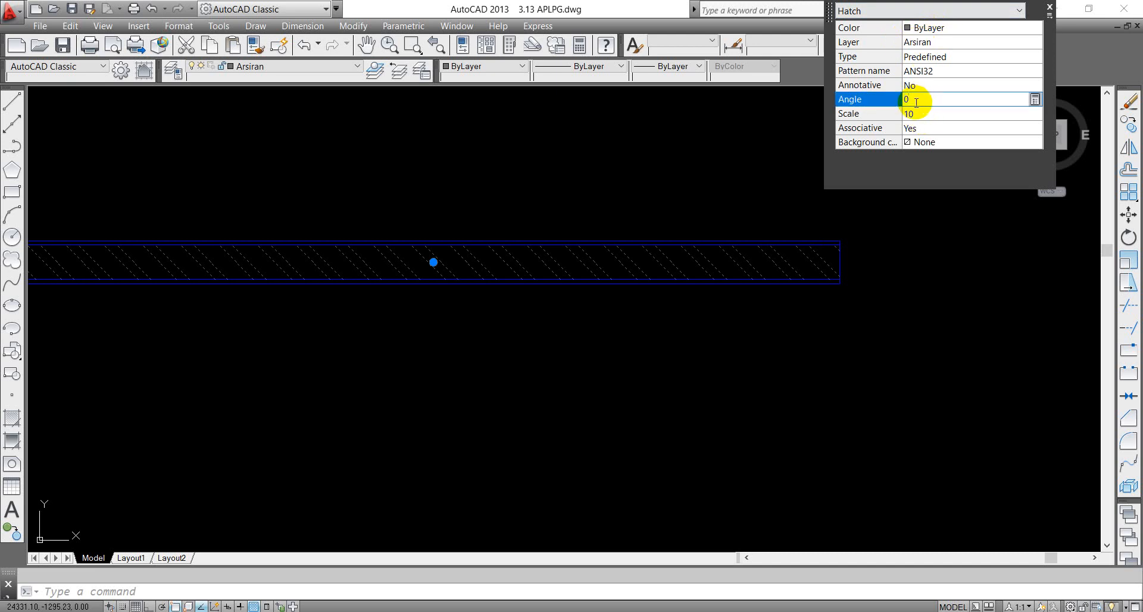
{"action": "left_click", "coordinate": [918, 109]}
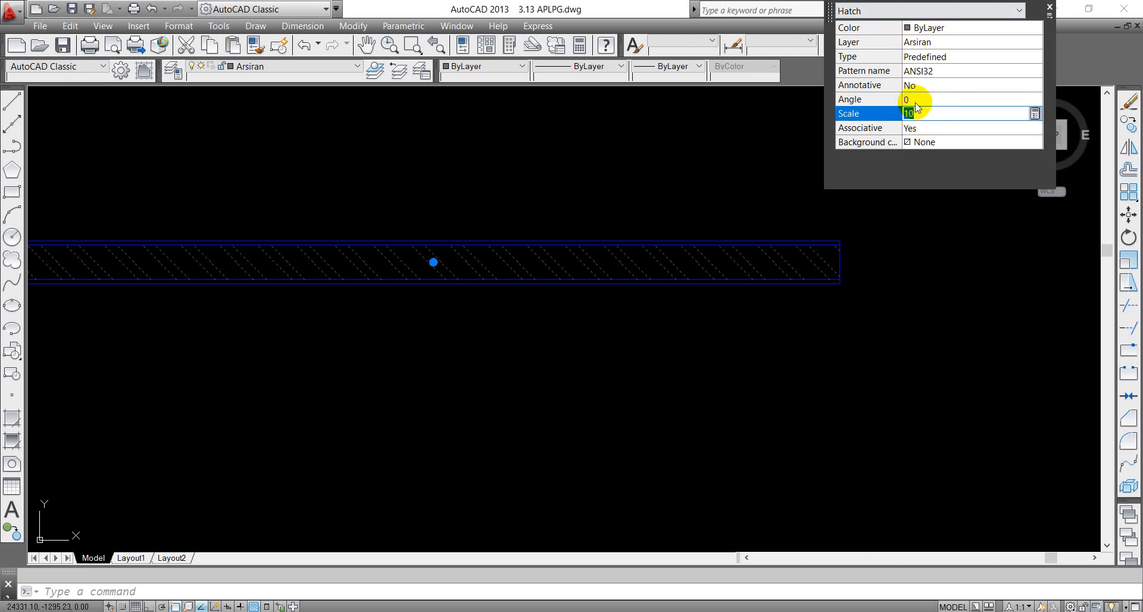
{"action": "left_click", "coordinate": [1050, 9]}
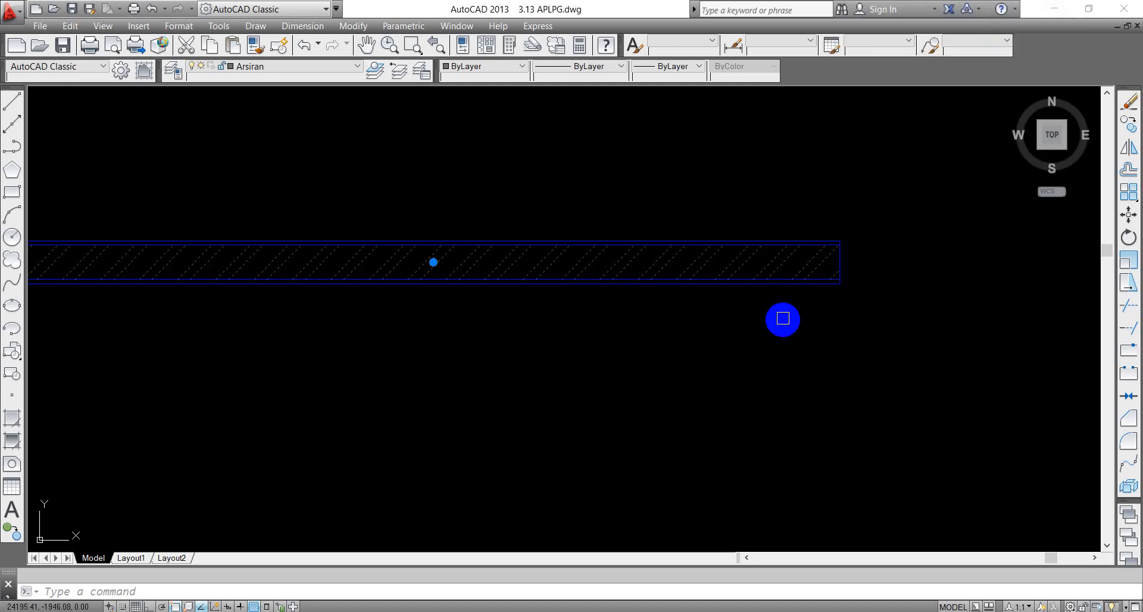
Step: Move the horizontal wall by its right end's midpoint onto the midpoint of the upper-right column's left edge
{"action": "scroll", "coordinate": [813, 264], "scroll_direction": "down", "scroll_amount": 4}
{"action": "left_click", "coordinate": [848, 317]}
{"action": "left_click", "coordinate": [728, 240]}
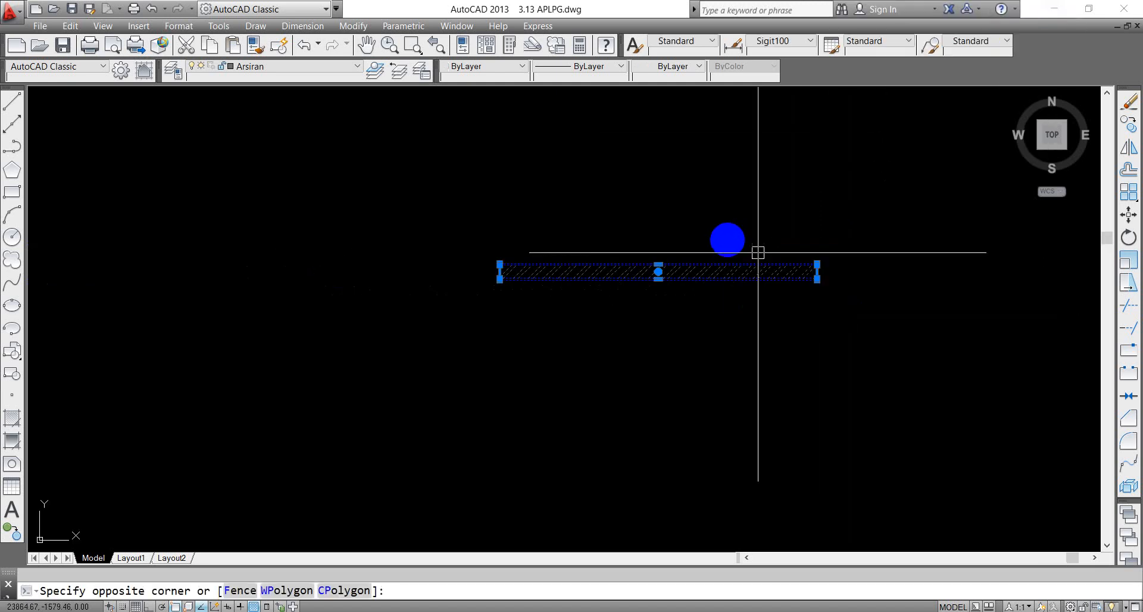
{"action": "type", "text": "m"}
{"action": "key", "text": "space"}
{"action": "scroll", "coordinate": [832, 280], "scroll_direction": "up", "scroll_amount": 3}
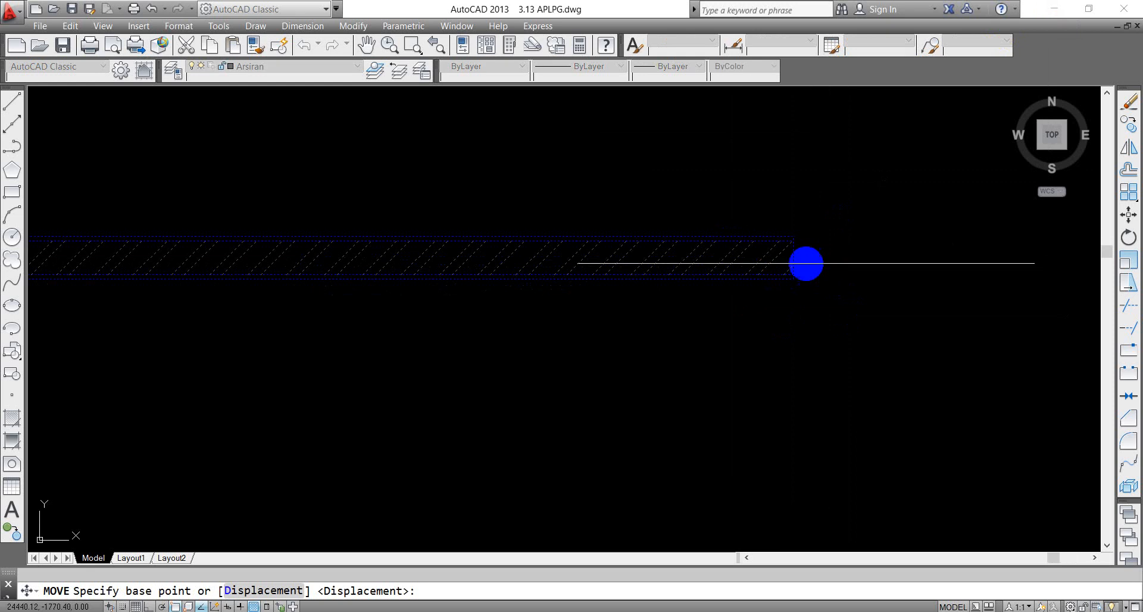
{"action": "left_click", "coordinate": [793, 258]}
{"action": "scroll", "coordinate": [750, 234], "scroll_direction": "down", "scroll_amount": 2}
{"action": "scroll", "coordinate": [679, 196], "scroll_direction": "down", "scroll_amount": 3}
{"action": "left_click", "coordinate": [678, 200]}
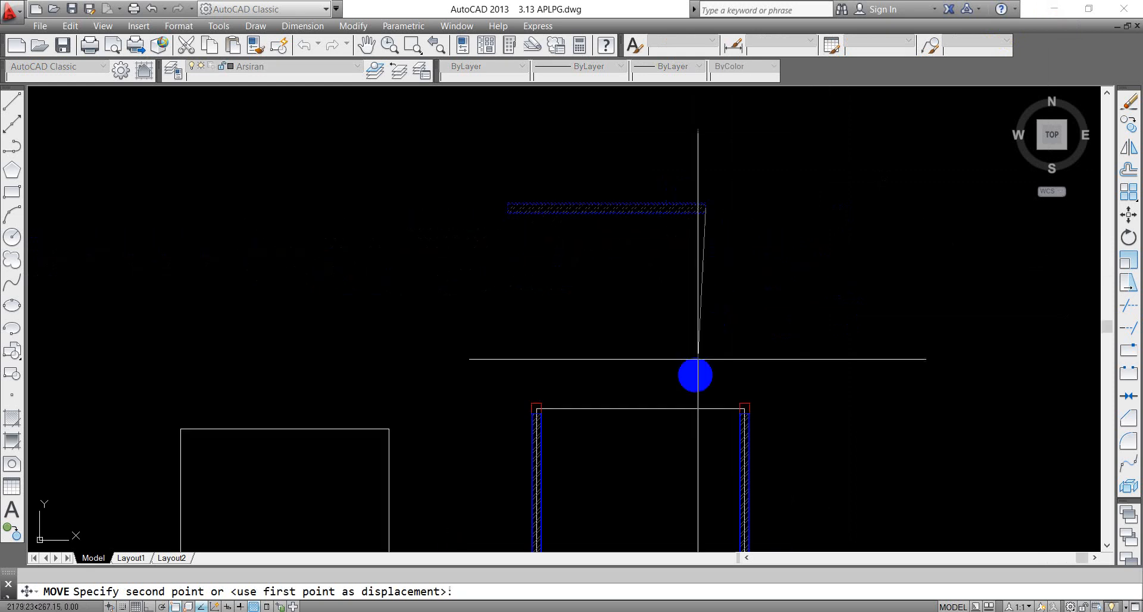
{"action": "scroll", "coordinate": [722, 474], "scroll_direction": "up", "scroll_amount": 4}
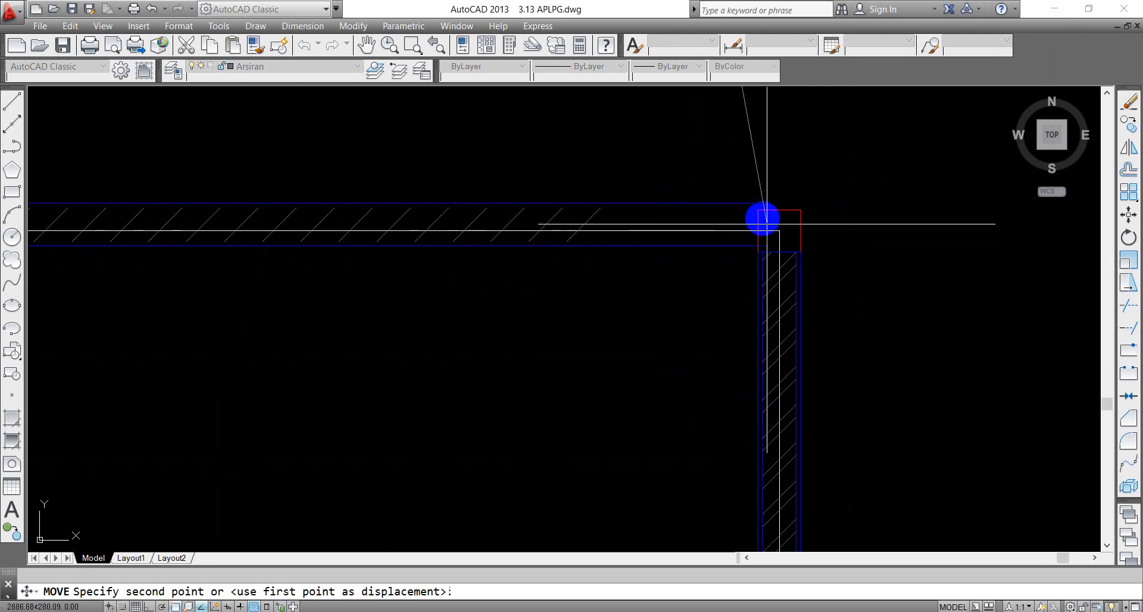
{"action": "left_click", "coordinate": [755, 231]}
{"action": "scroll", "coordinate": [704, 217], "scroll_direction": "down", "scroll_amount": 5}
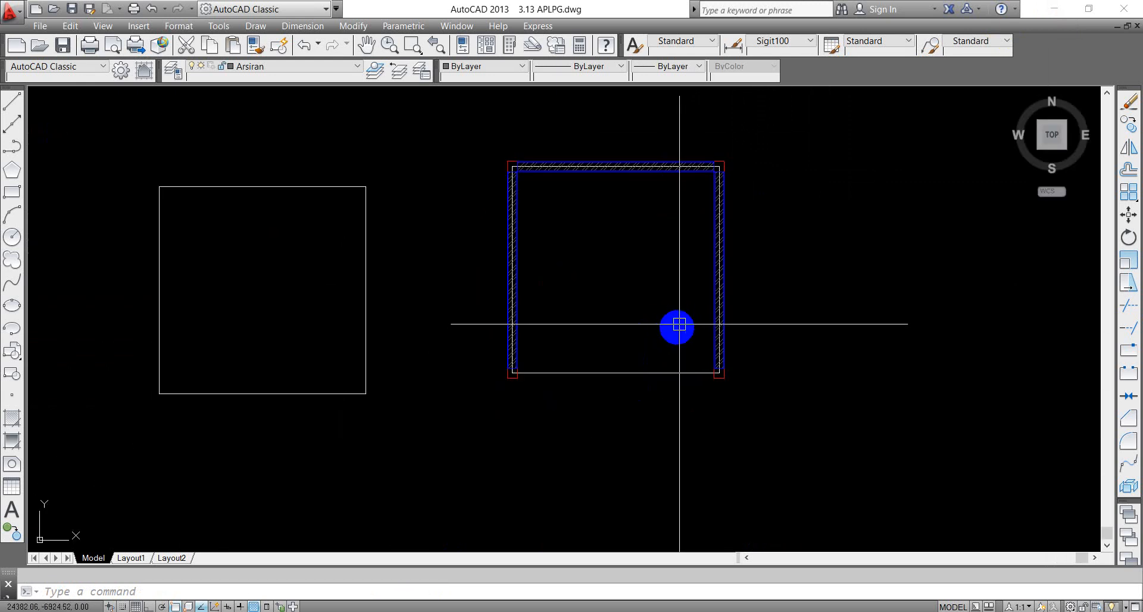
{"action": "scroll", "coordinate": [696, 391], "scroll_direction": "up", "scroll_amount": 4}
{"action": "scroll", "coordinate": [697, 392], "scroll_direction": "down", "scroll_amount": 4}
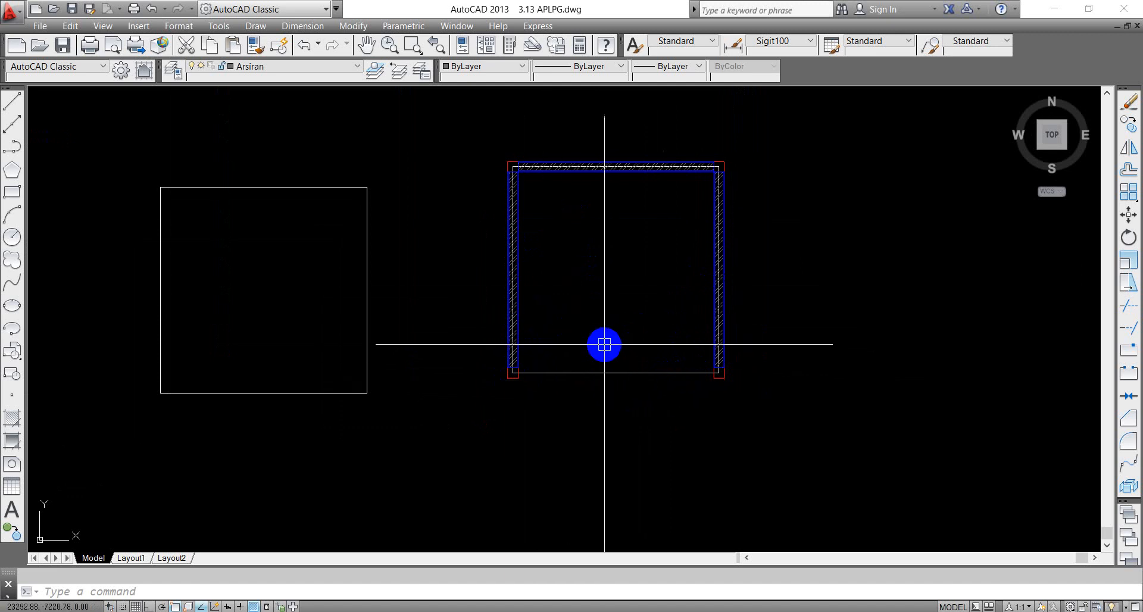
Step: On the Dinding layer, draw a line from the lower-right column's outer bottom corner to the lower-left column's outer bottom corner
{"action": "left_click", "coordinate": [262, 66]}
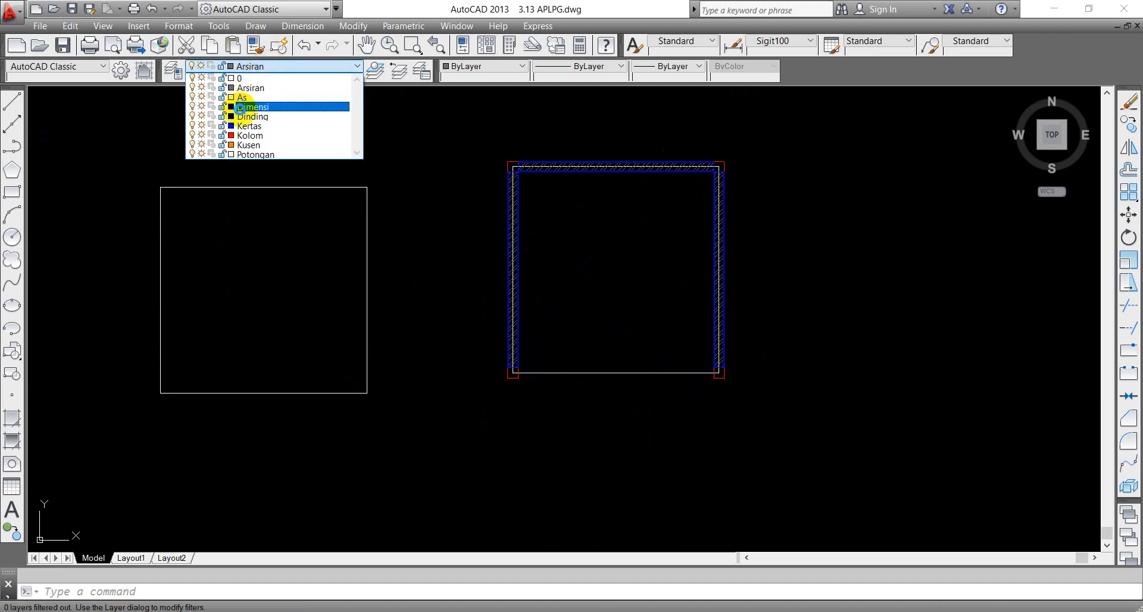
{"action": "left_click", "coordinate": [245, 116]}
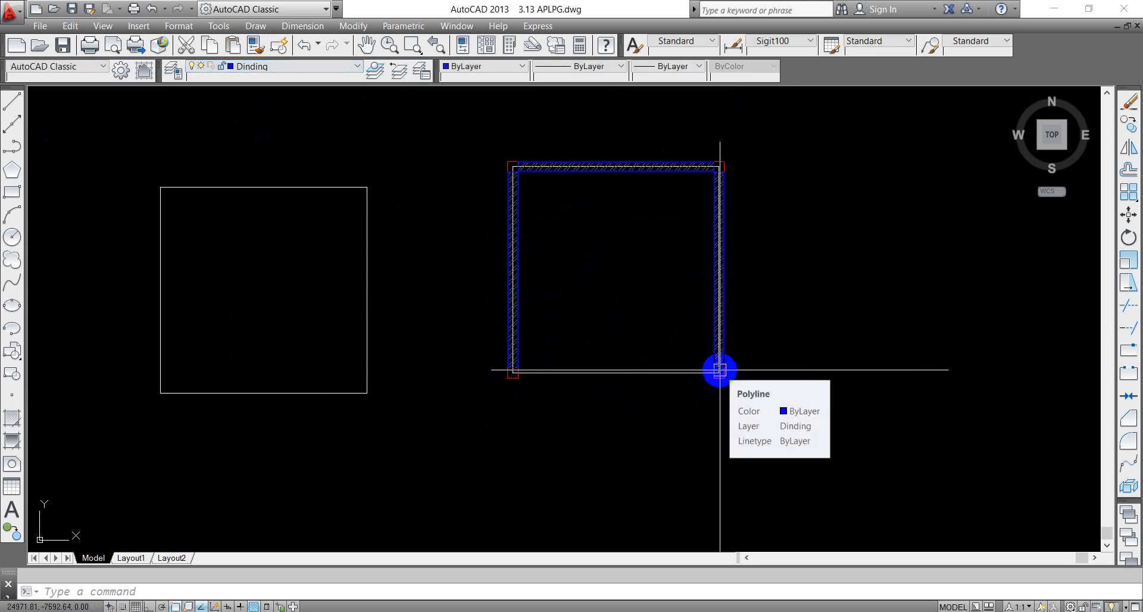
{"action": "type", "text": "l"}
{"action": "key", "text": "Return"}
{"action": "scroll", "coordinate": [723, 372], "scroll_direction": "up", "scroll_amount": 4}
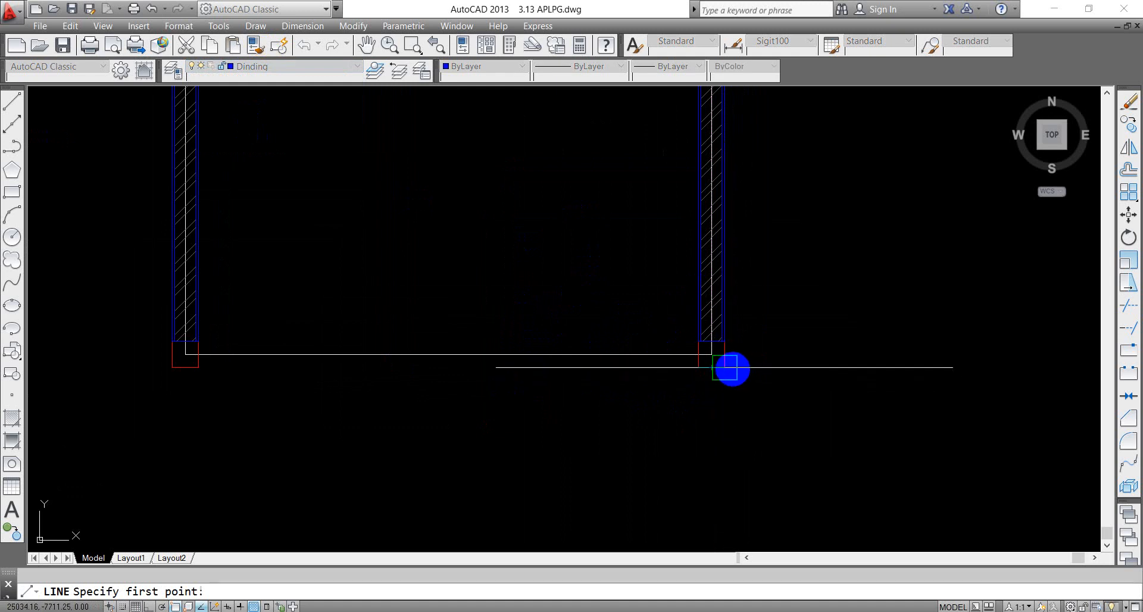
{"action": "left_click", "coordinate": [725, 368]}
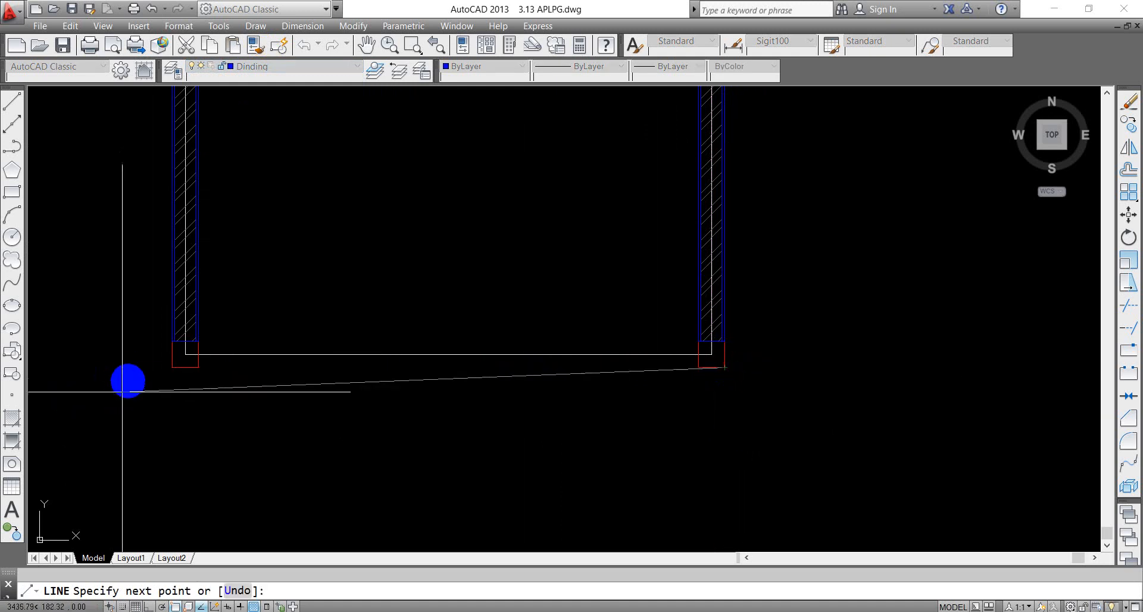
{"action": "left_click", "coordinate": [172, 368]}
{"action": "key", "text": "Return"}
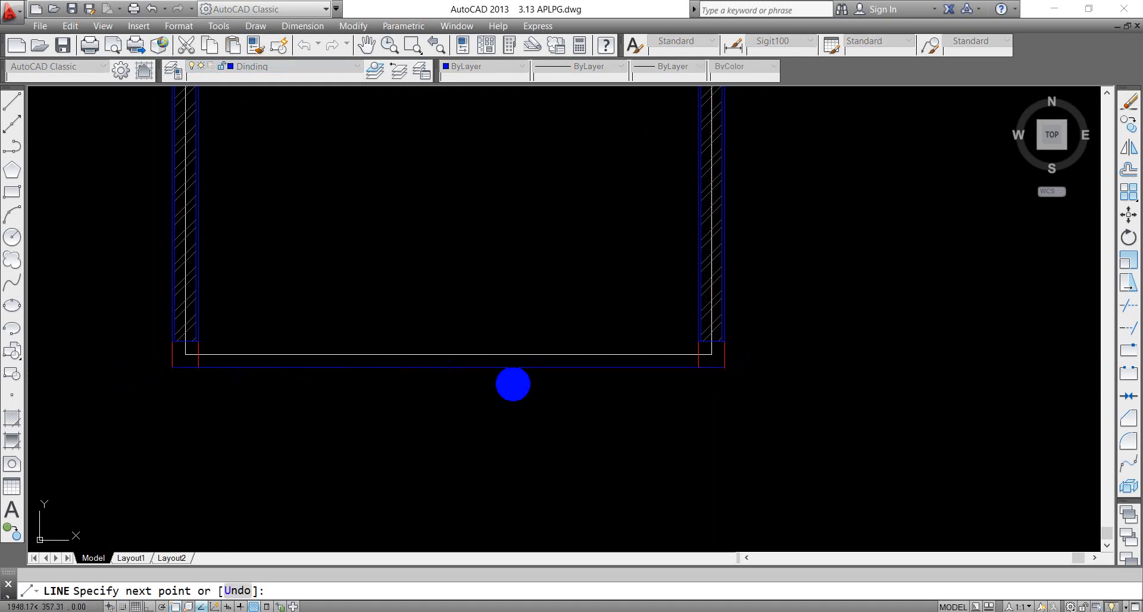
{"action": "scroll", "coordinate": [515, 381], "scroll_direction": "down", "scroll_amount": 2}
{"action": "scroll", "coordinate": [511, 398], "scroll_direction": "up", "scroll_amount": 5}
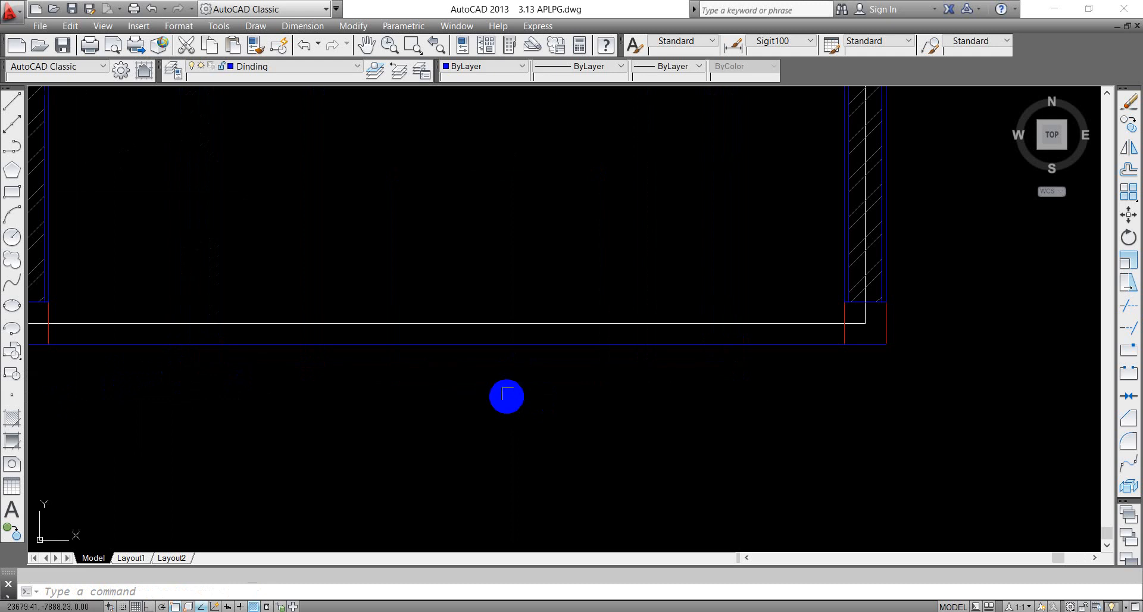
{"action": "scroll", "coordinate": [535, 344], "scroll_direction": "down", "scroll_amount": 4}
{"action": "scroll", "coordinate": [578, 340], "scroll_direction": "down", "scroll_amount": 2}
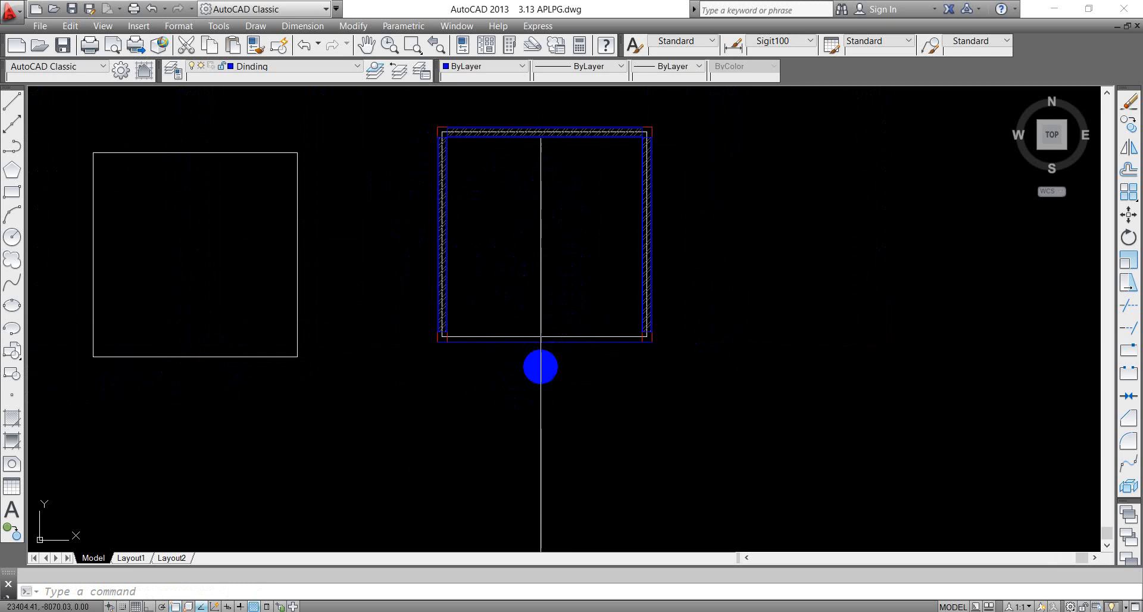
{"action": "scroll", "coordinate": [472, 359], "scroll_direction": "up", "scroll_amount": 4}
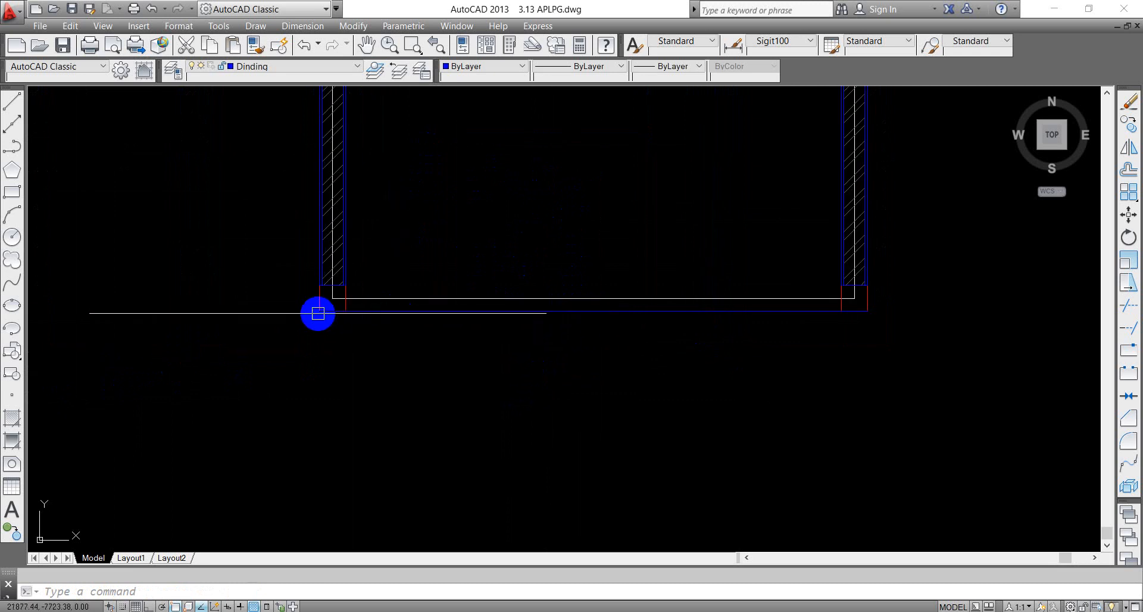
{"action": "left_click", "coordinate": [506, 309]}
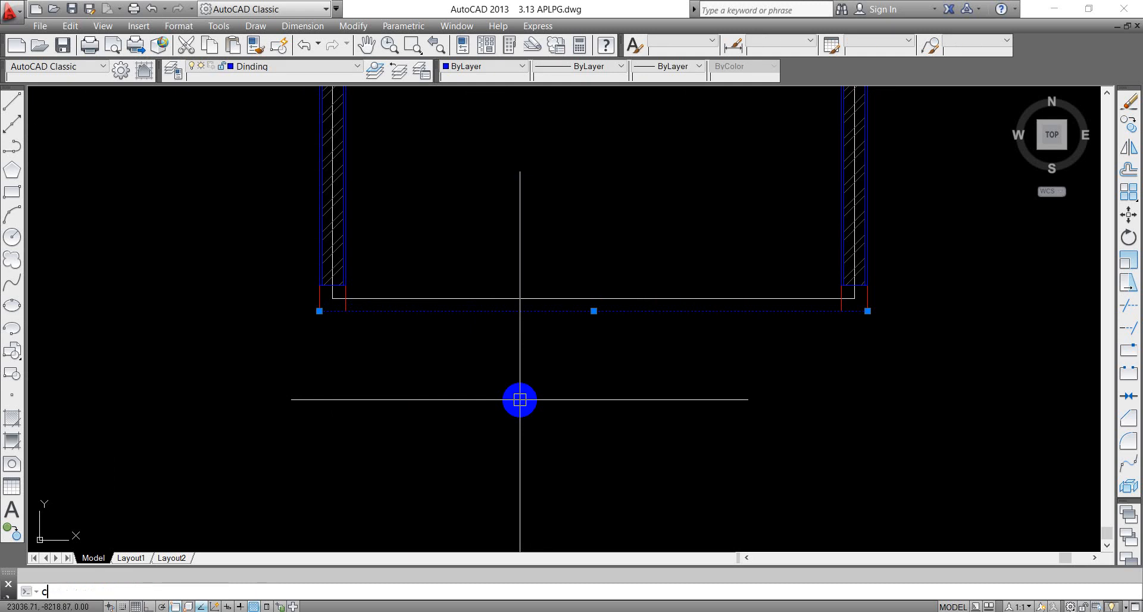
{"action": "key", "text": "Return"}
{"action": "left_click", "coordinate": [553, 371]}
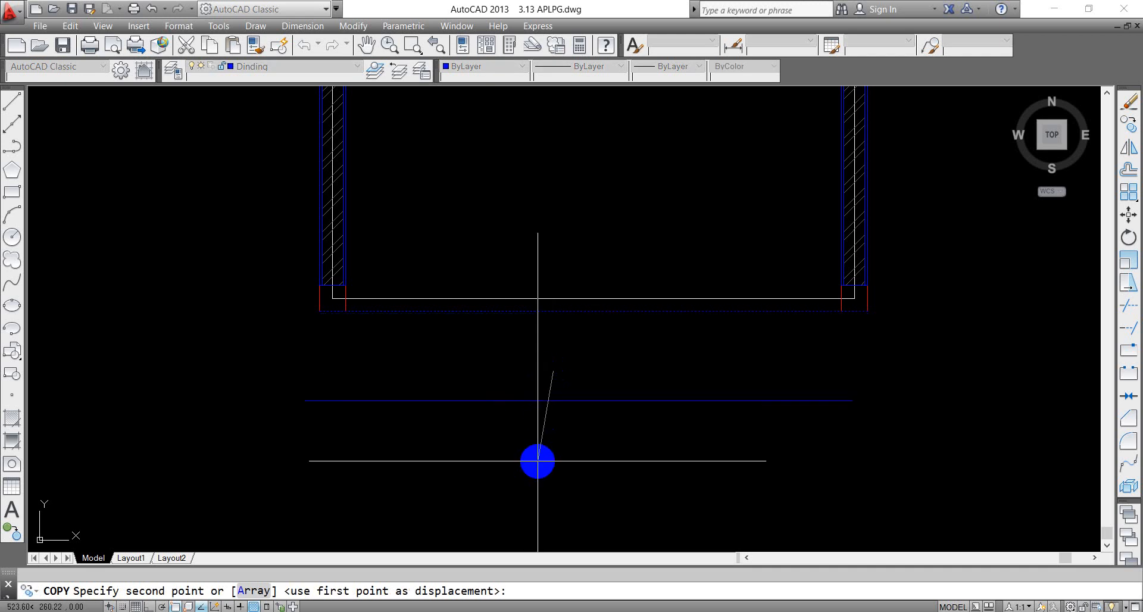
{"action": "left_click", "coordinate": [630, 291]}
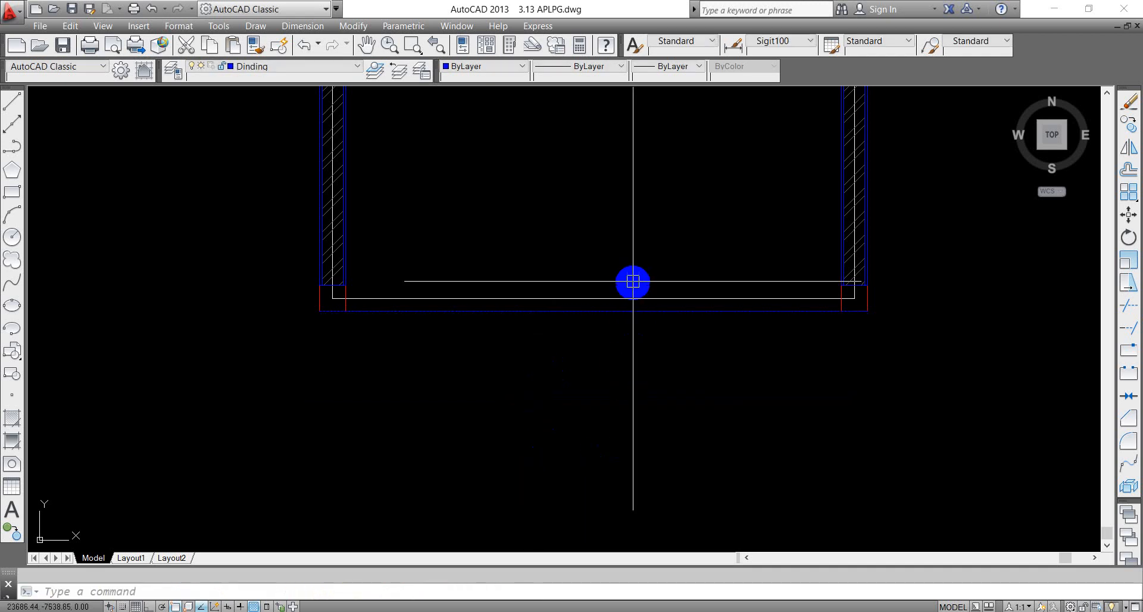
{"action": "left_click", "coordinate": [613, 312]}
{"action": "key", "text": "Escape"}
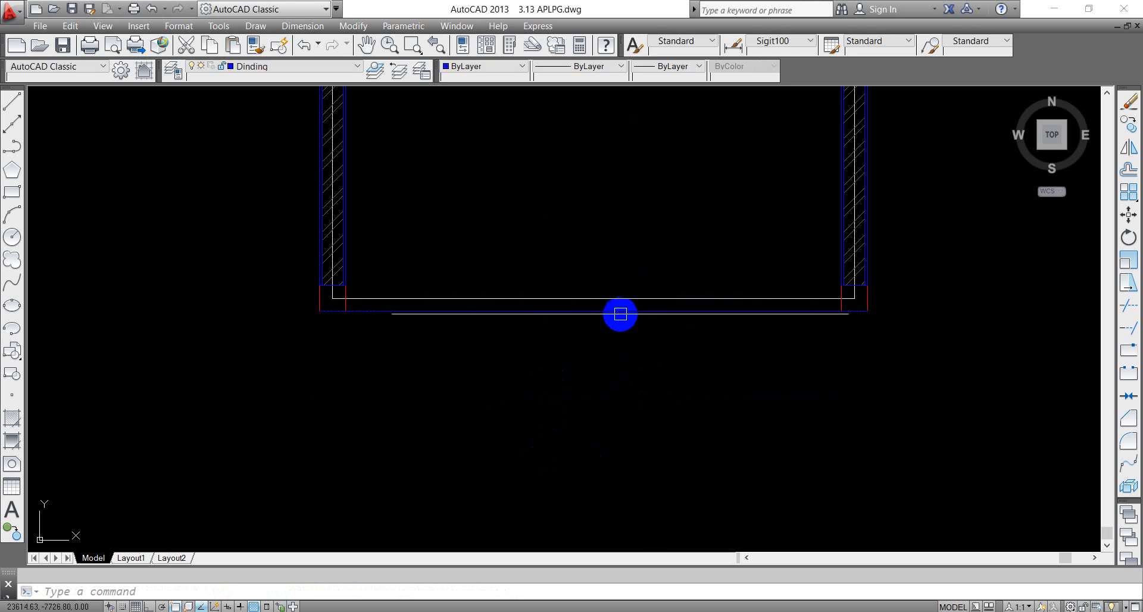
Step: Copy the line joining the lower columns' outer bottom corners straight down at distances of 300 and 600
{"action": "left_click", "coordinate": [618, 312]}
{"action": "type", "text": "co"}
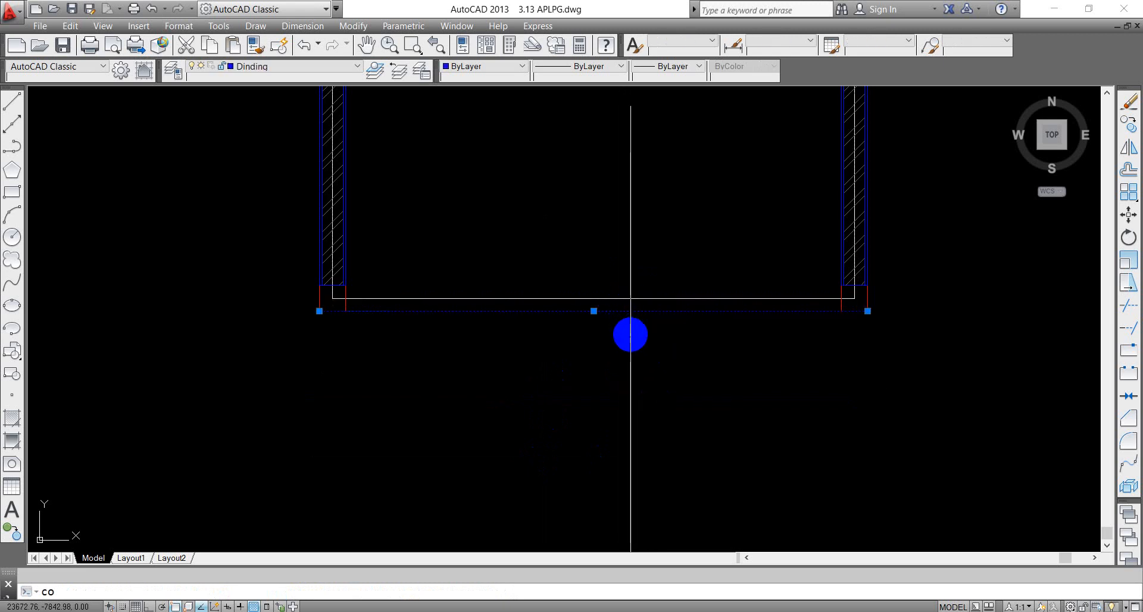
{"action": "key", "text": "Return"}
{"action": "left_click", "coordinate": [601, 326]}
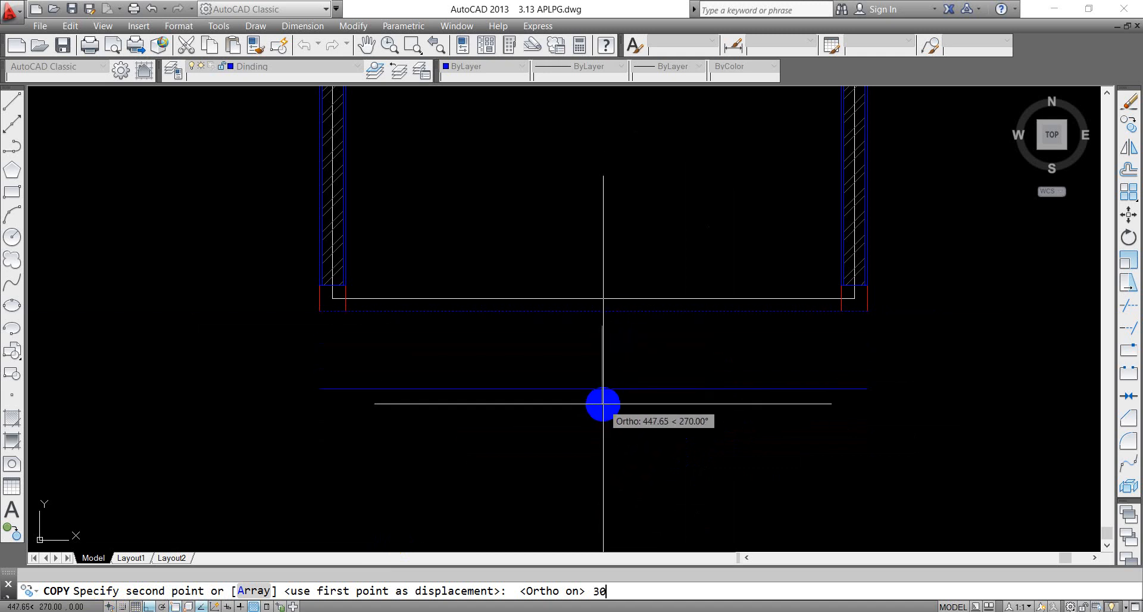
{"action": "key", "text": "Return"}
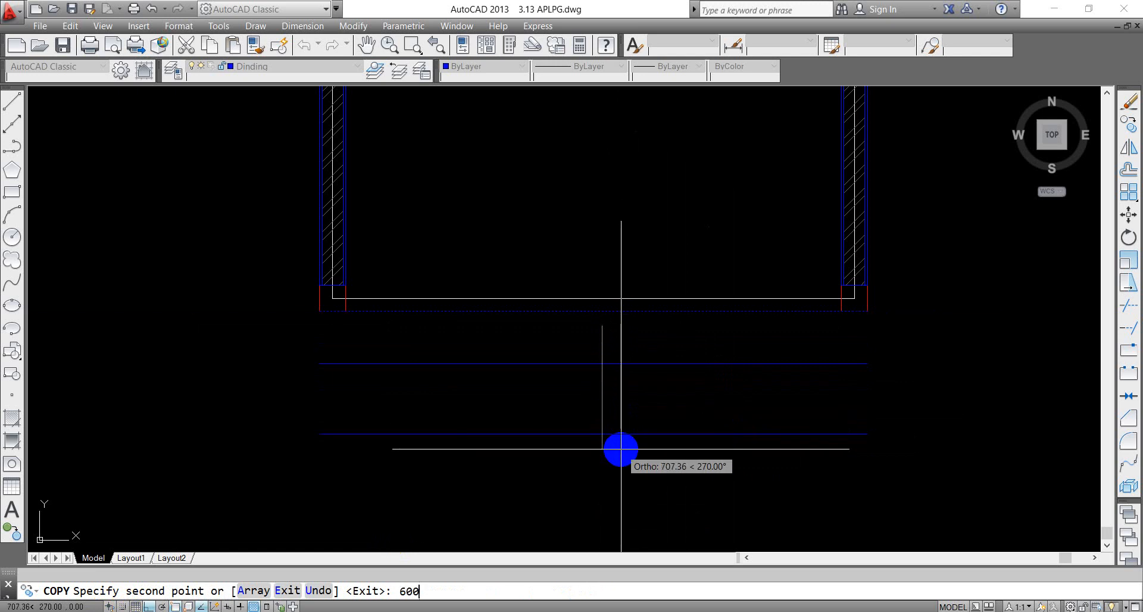
{"action": "key", "text": "Return"}
{"action": "key", "text": "Return"}
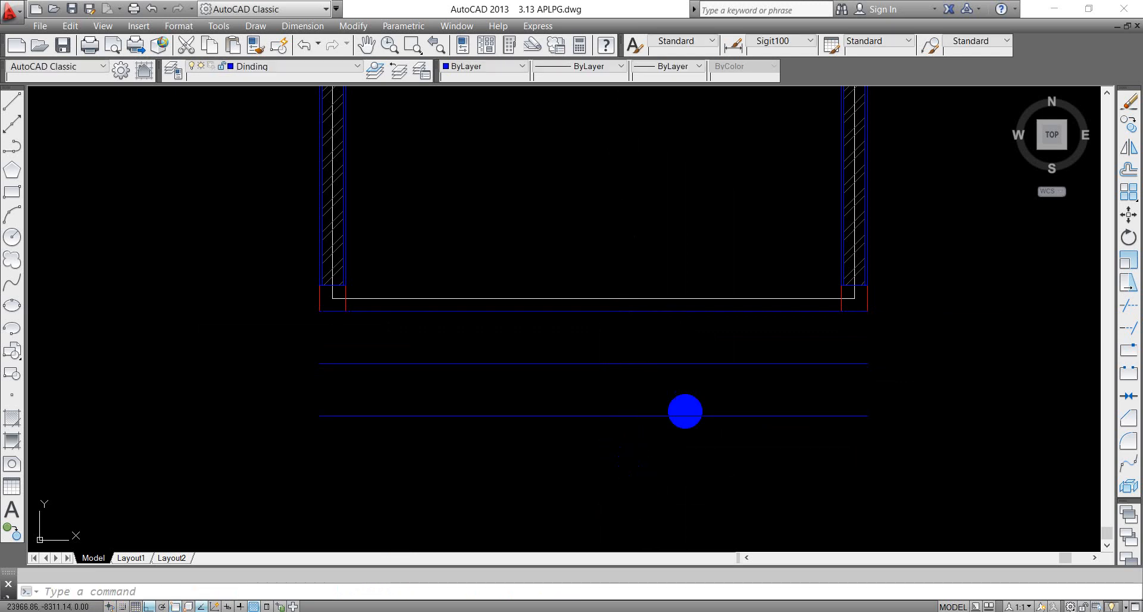
Step: Draw a rectangle from the lowest line's right end to the lower-left column's outer bottom corner
{"action": "middle_click_drag", "start_coordinate": [857, 403], "coordinate": [839, 347]}
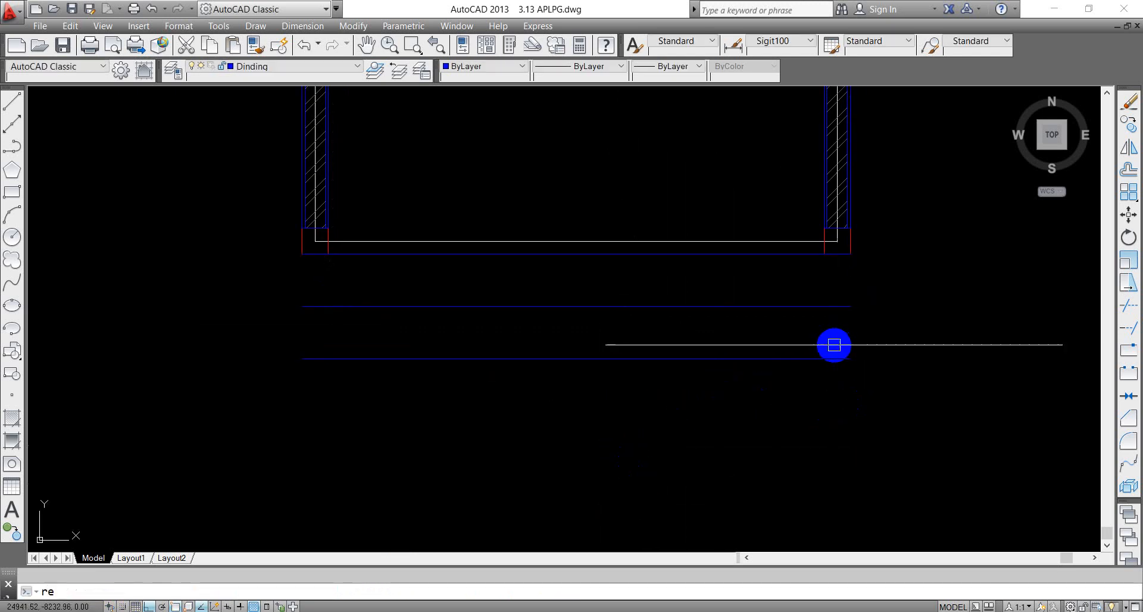
{"action": "type", "text": "rec"}
{"action": "key", "text": "Return"}
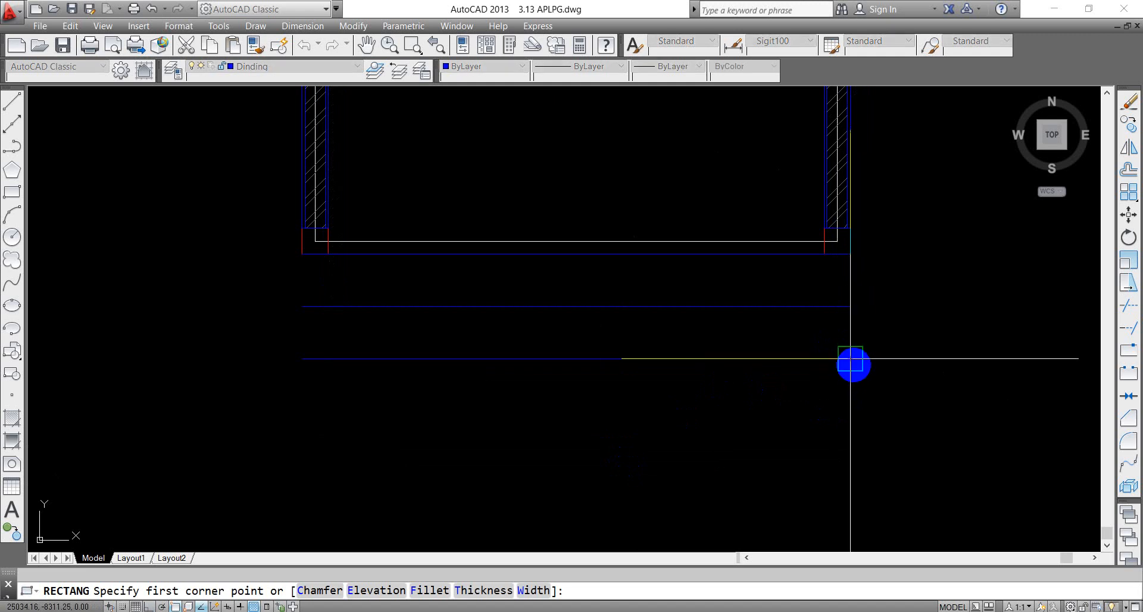
{"action": "left_click", "coordinate": [850, 359]}
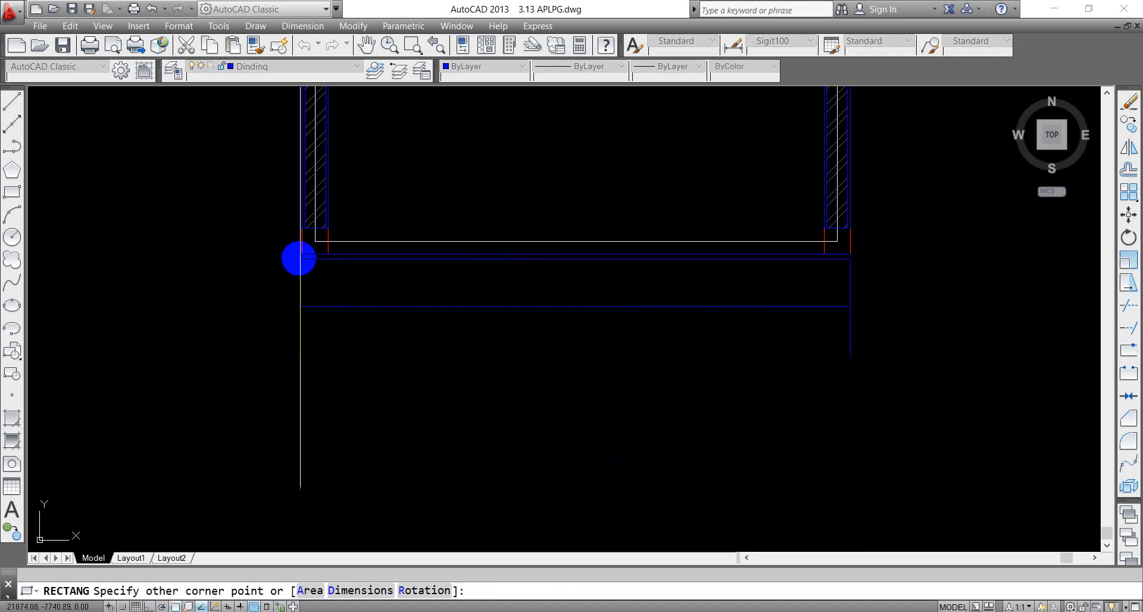
{"action": "left_click", "coordinate": [302, 254]}
{"action": "scroll", "coordinate": [707, 353], "scroll_direction": "down", "scroll_amount": 6}
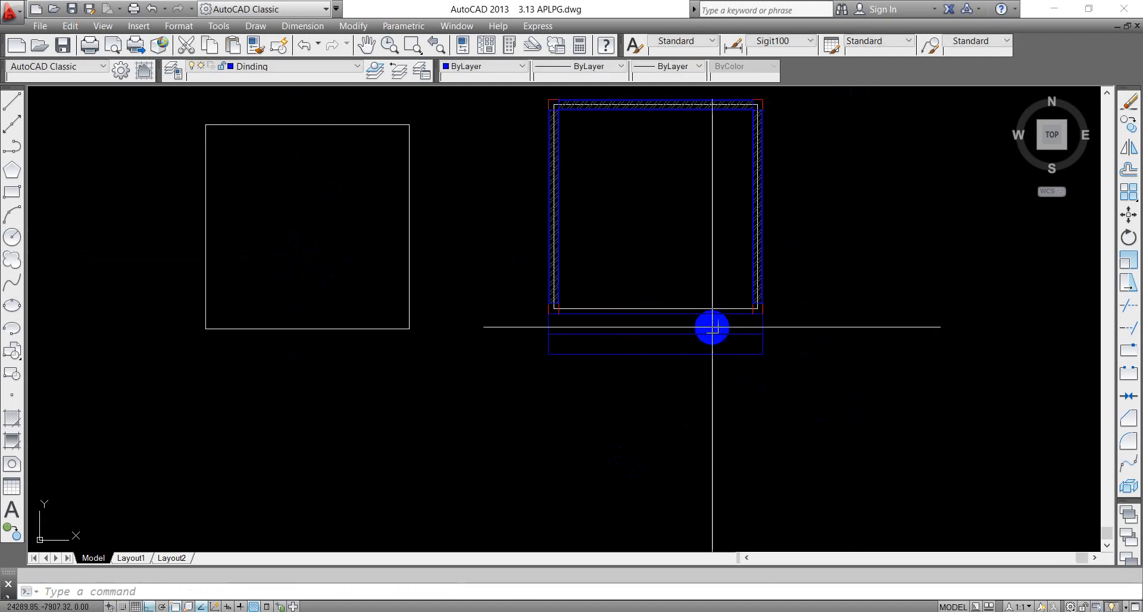
Step: Check which layer the axis square is on, and lock and turn off the As layer
{"action": "middle_click_drag", "start_coordinate": [773, 364], "coordinate": [723, 346]}
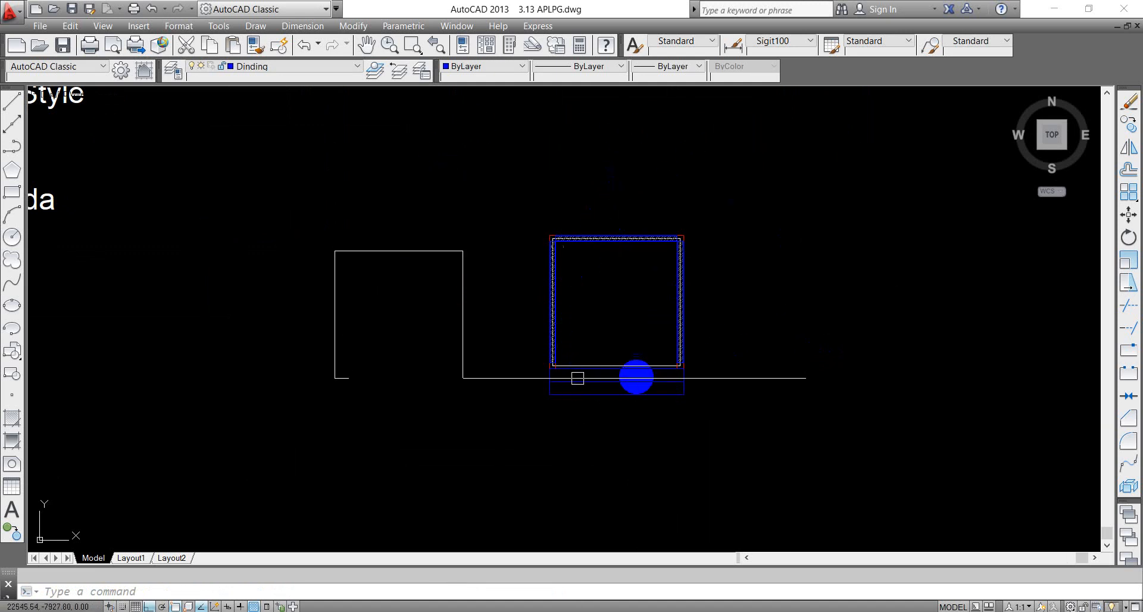
{"action": "mouse_move", "coordinate": [639, 367]}
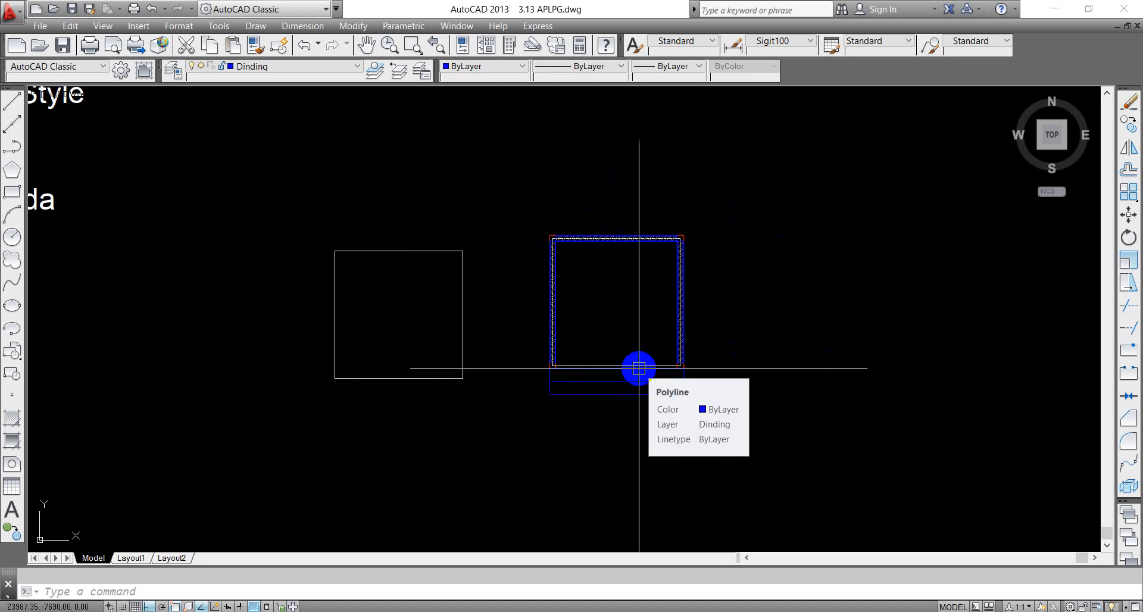
{"action": "left_click", "coordinate": [639, 368]}
{"action": "scroll", "coordinate": [625, 367], "scroll_direction": "up", "scroll_amount": 4}
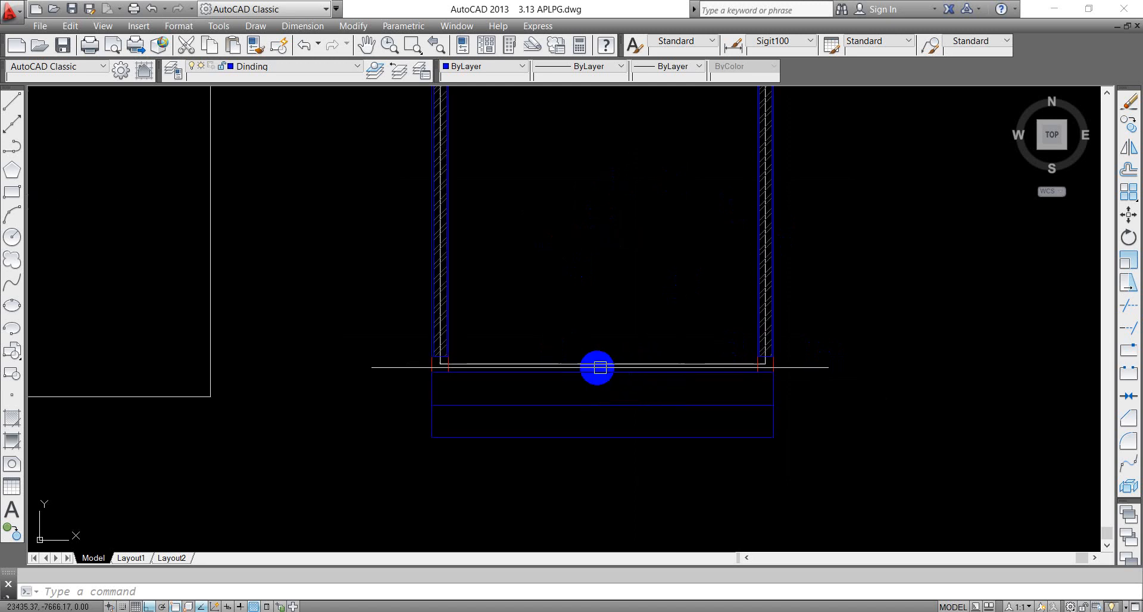
{"action": "scroll", "coordinate": [607, 321], "scroll_direction": "down", "scroll_amount": 4}
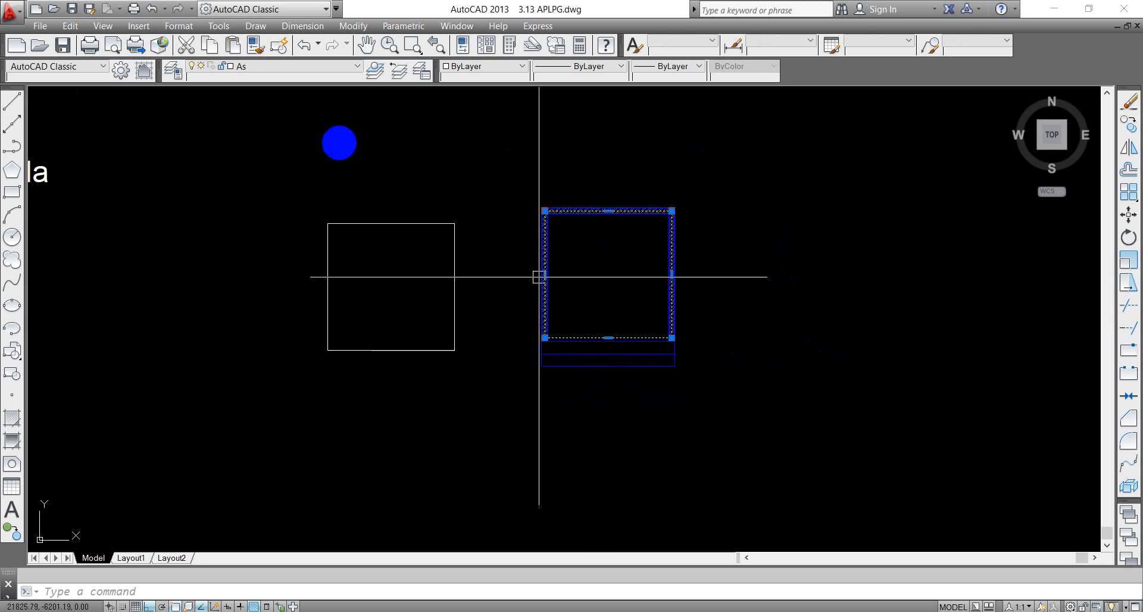
{"action": "left_click", "coordinate": [208, 45]}
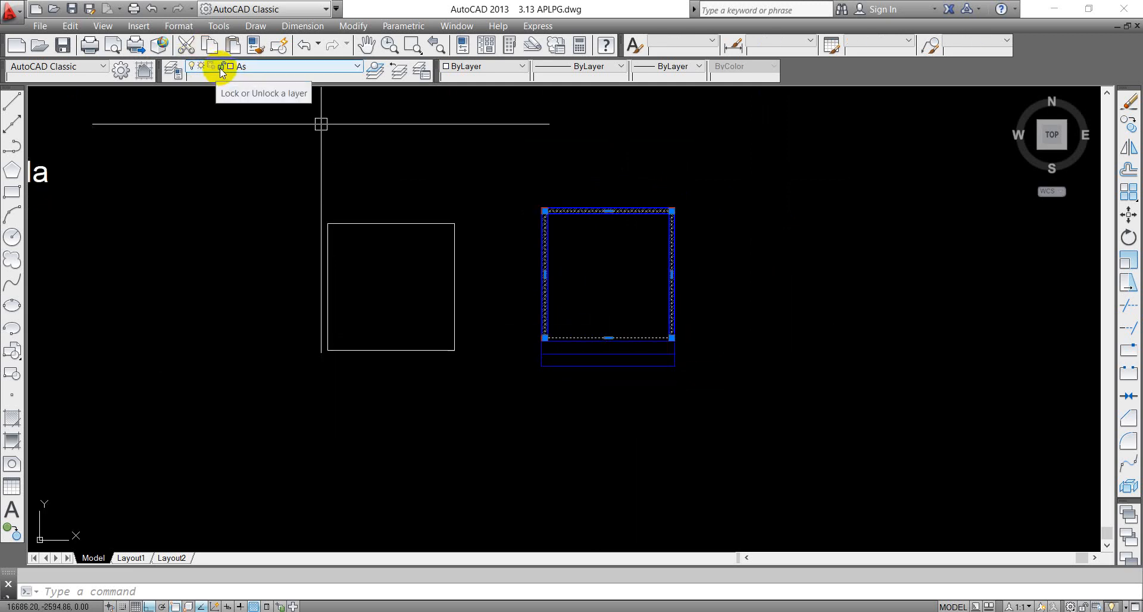
{"action": "left_click", "coordinate": [219, 67]}
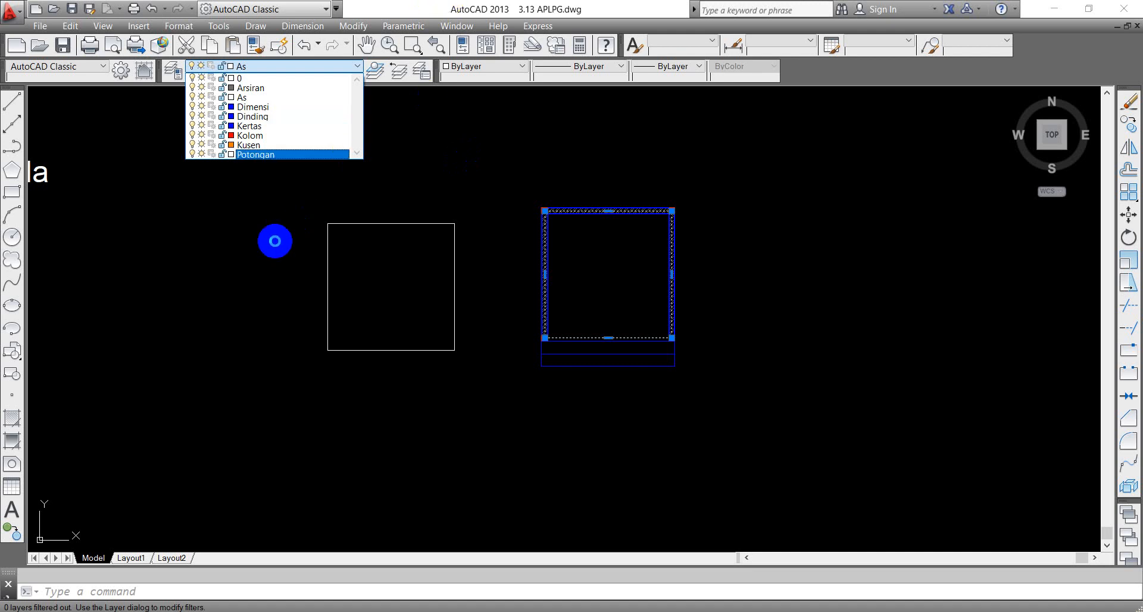
{"action": "left_click", "coordinate": [261, 211]}
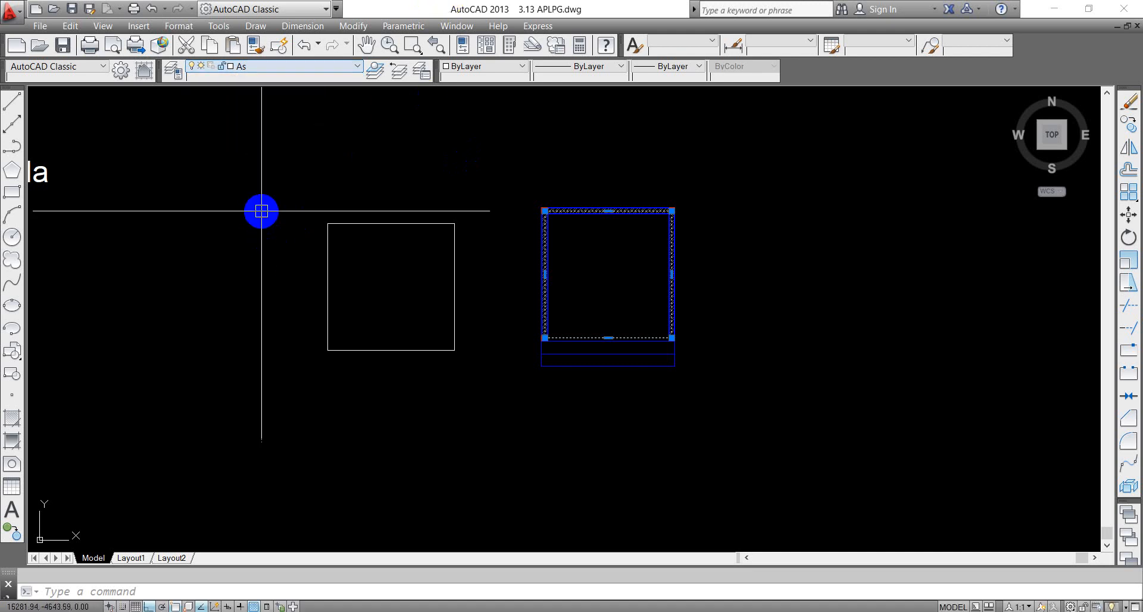
{"action": "left_click", "coordinate": [172, 70]}
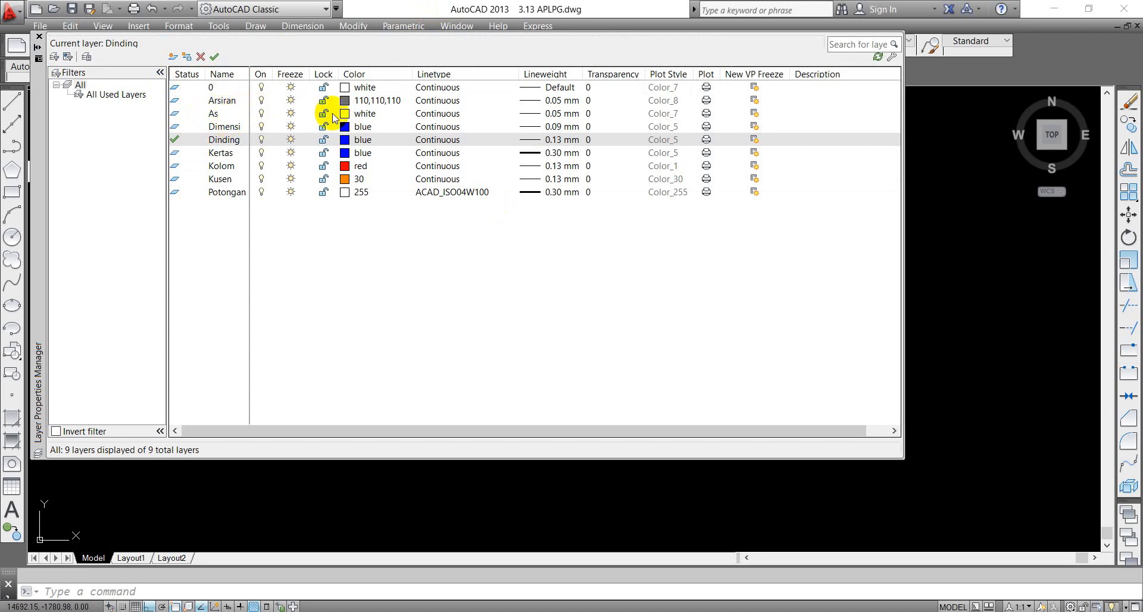
{"action": "left_click", "coordinate": [323, 115]}
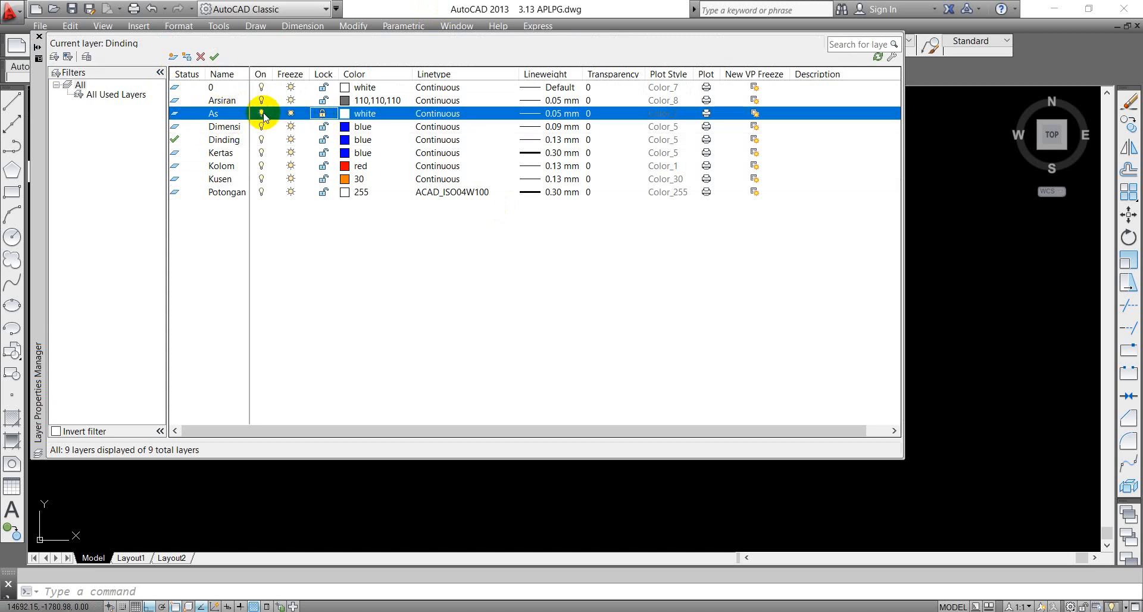
{"action": "left_click", "coordinate": [41, 37]}
Step: Examine the floor plan's columns, hatched walls and the line bands below them
{"action": "scroll", "coordinate": [594, 388], "scroll_direction": "up", "scroll_amount": 2}
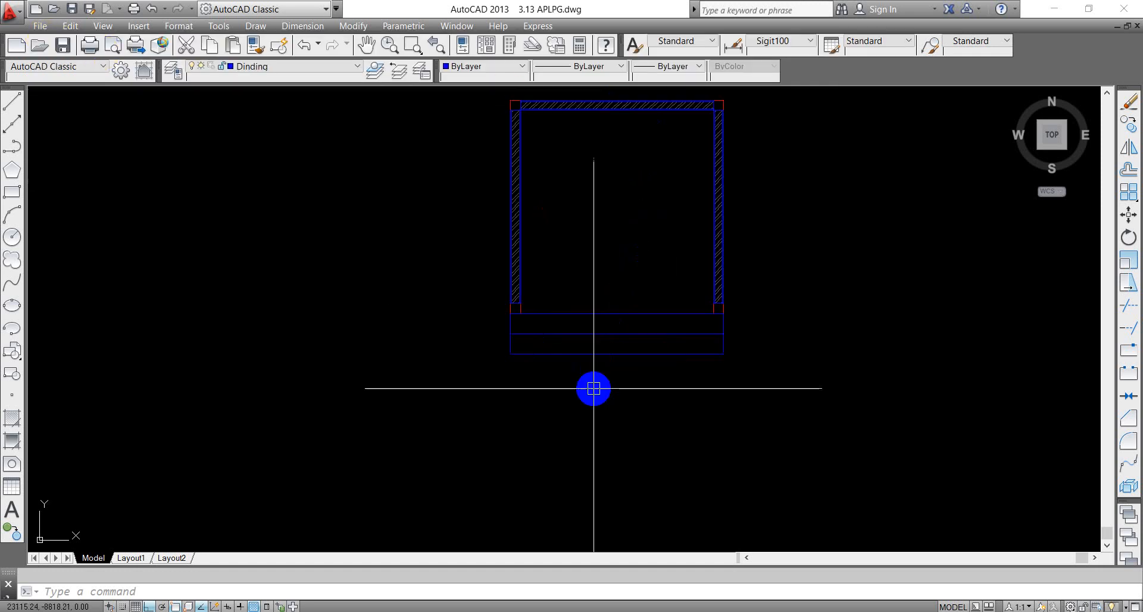
{"action": "scroll", "coordinate": [661, 243], "scroll_direction": "down", "scroll_amount": 2}
{"action": "scroll", "coordinate": [611, 175], "scroll_direction": "up", "scroll_amount": 2}
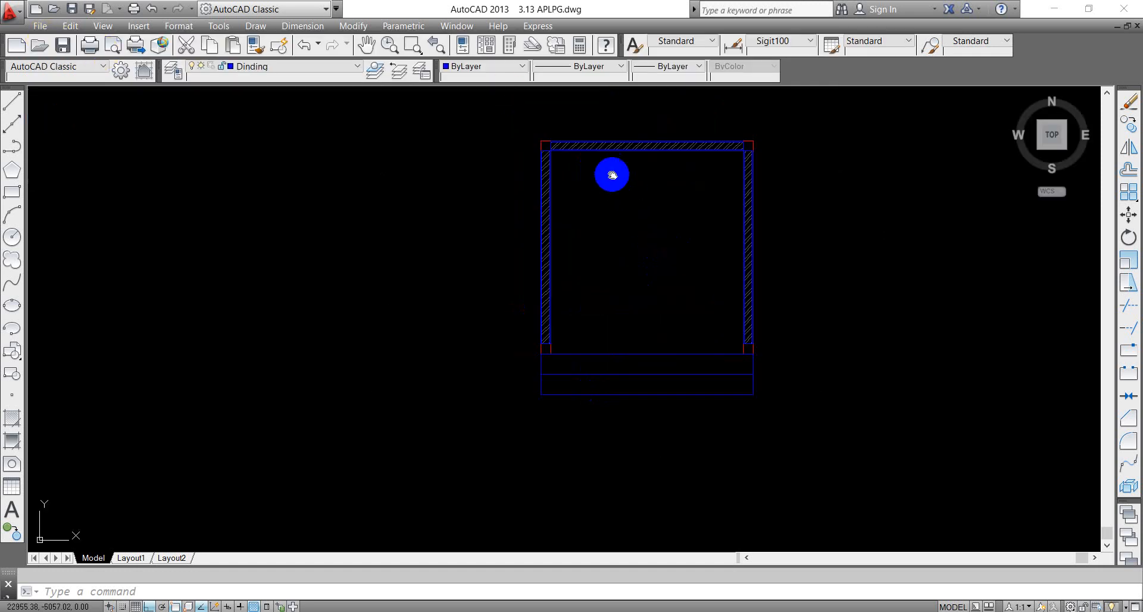
{"action": "middle_click_drag", "start_coordinate": [612, 175], "coordinate": [531, 228]}
{"action": "scroll", "coordinate": [529, 219], "scroll_direction": "up", "scroll_amount": 2}
{"action": "middle_click_drag", "start_coordinate": [508, 288], "coordinate": [538, 204]}
{"action": "scroll", "coordinate": [566, 320], "scroll_direction": "down", "scroll_amount": 2}
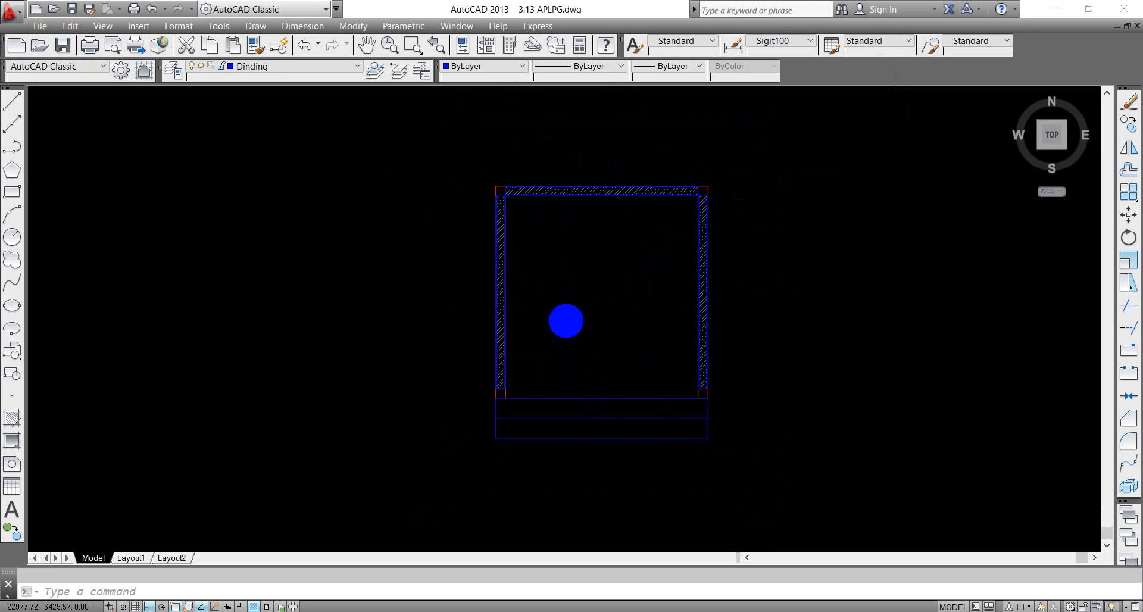
{"action": "scroll", "coordinate": [566, 321], "scroll_direction": "down", "scroll_amount": 1}
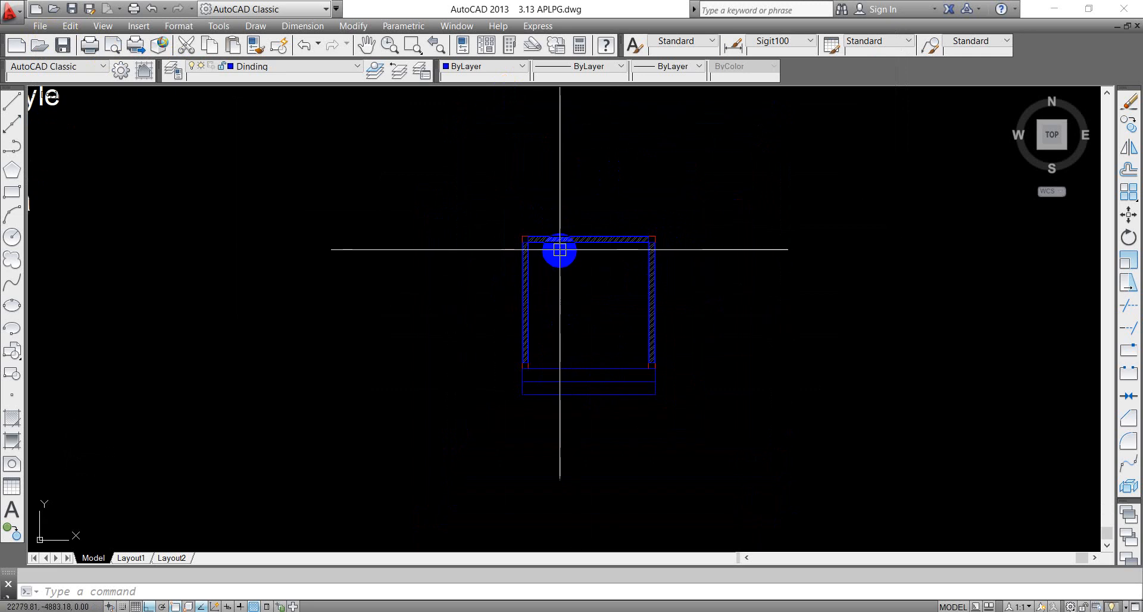
Step: Make Arsiran the current layer and choose the predefined SOLID pattern for a new hatch
{"action": "left_click", "coordinate": [316, 66]}
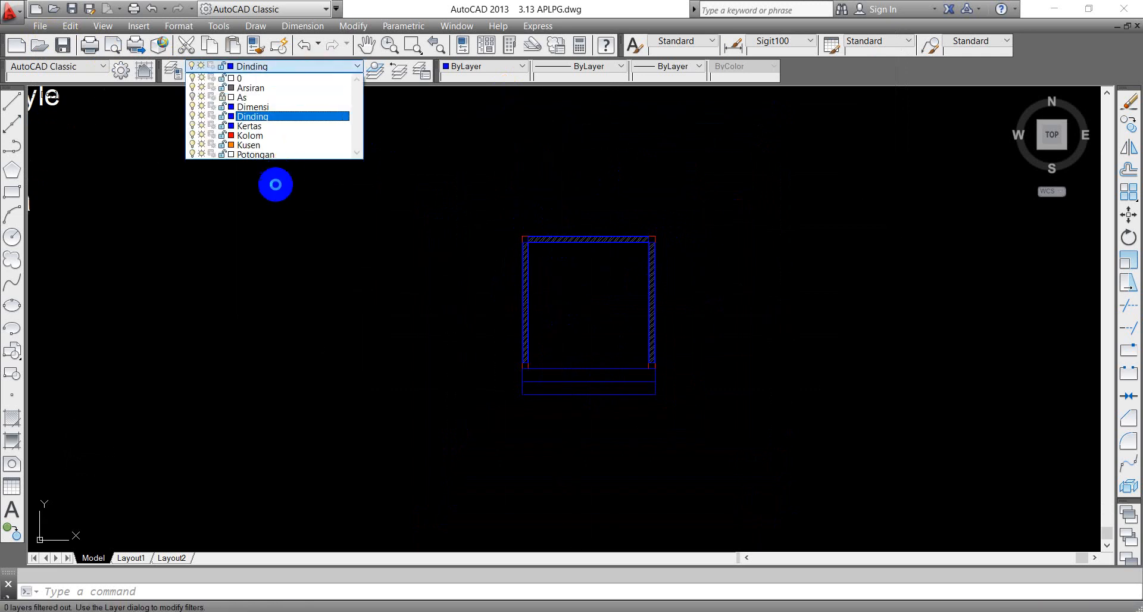
{"action": "left_click", "coordinate": [249, 88]}
{"action": "type", "text": "h"}
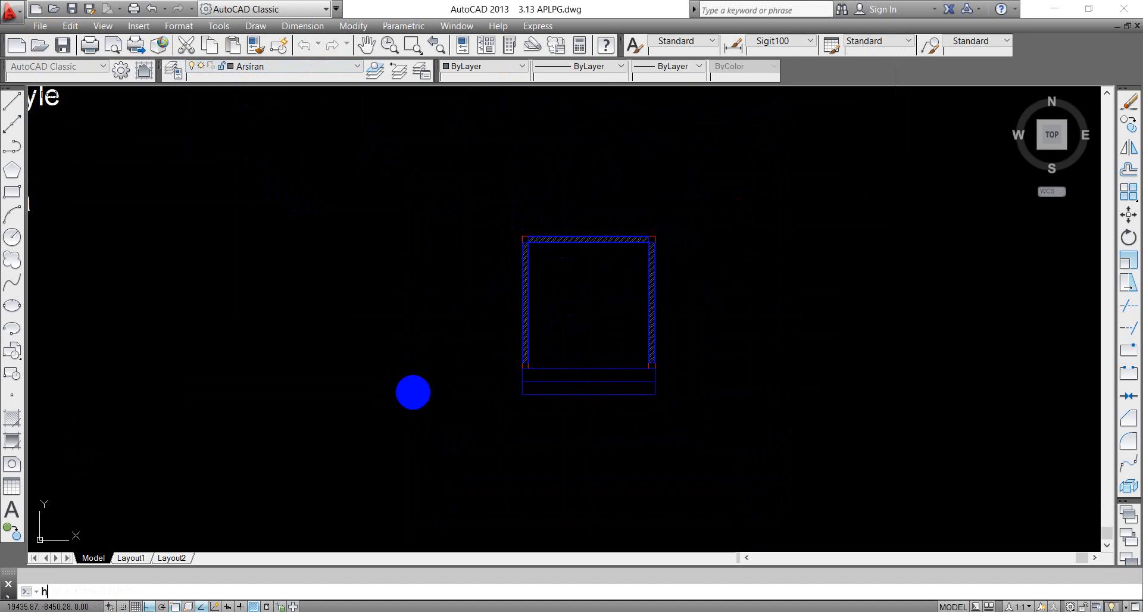
{"action": "key", "text": "Return"}
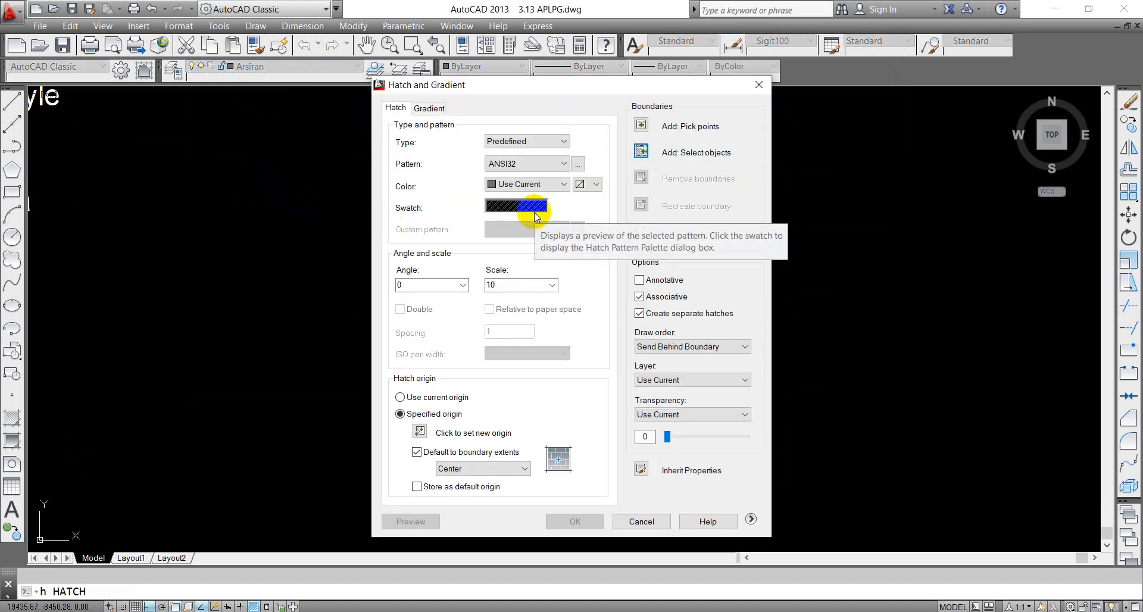
{"action": "left_click", "coordinate": [509, 207]}
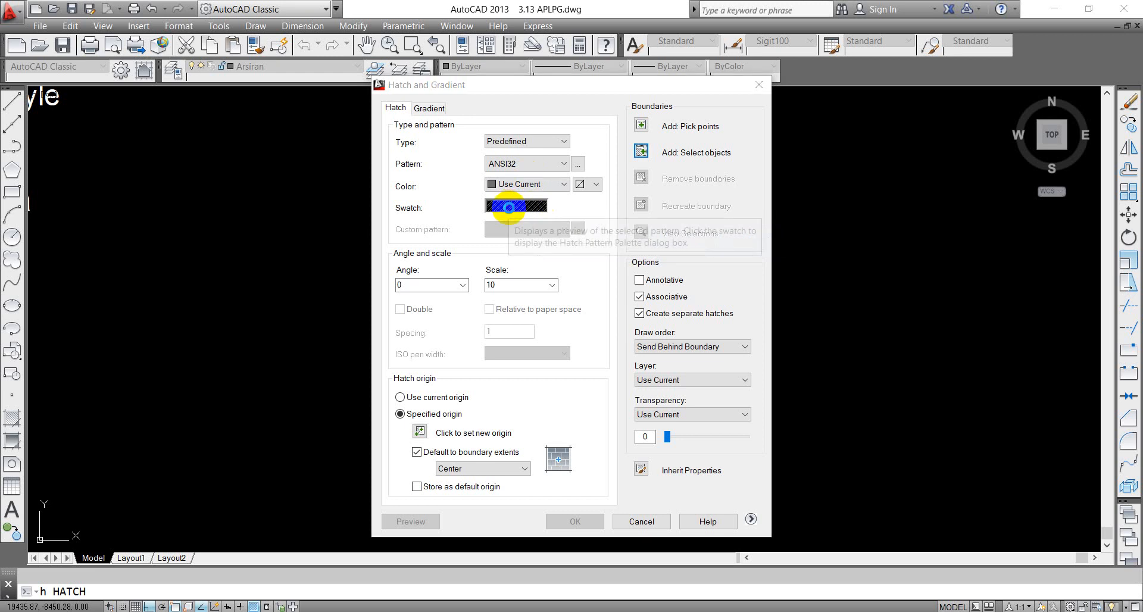
{"action": "left_click", "coordinate": [523, 180]}
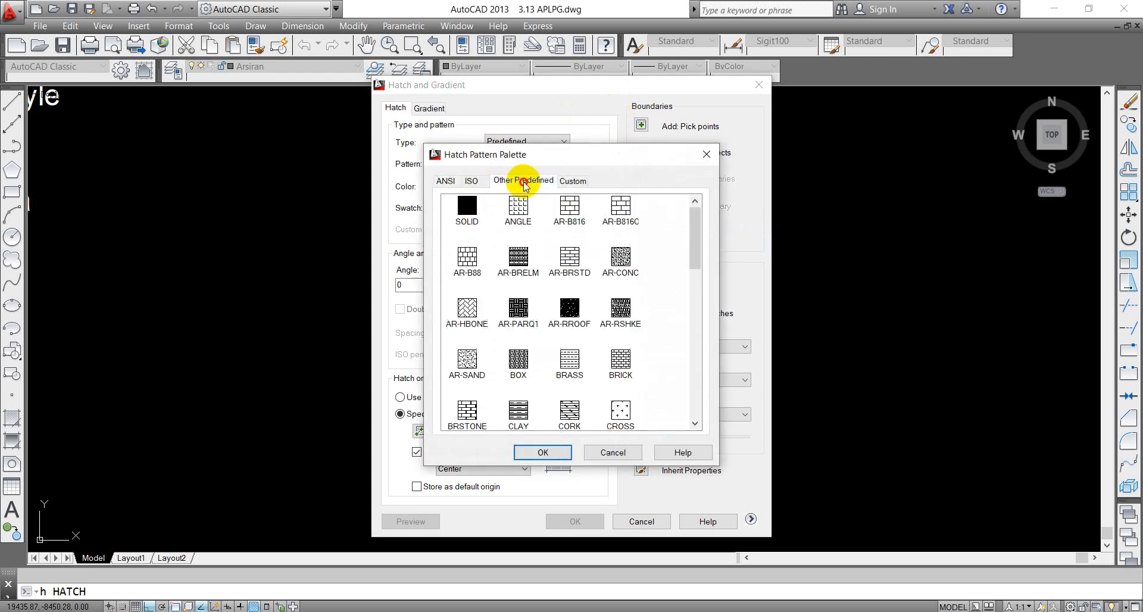
{"action": "left_click", "coordinate": [542, 452]}
Step: Apply the solid hatch to the four corner columns by selecting their square outlines as boundaries
{"action": "left_click", "coordinate": [641, 152]}
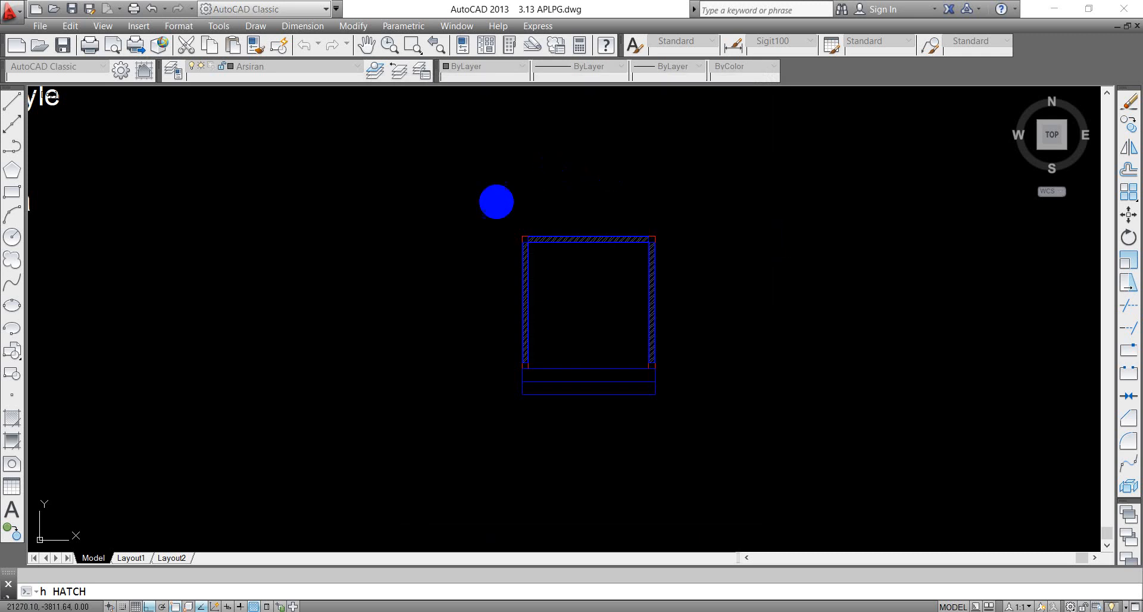
{"action": "scroll", "coordinate": [497, 201], "scroll_direction": "up", "scroll_amount": 6}
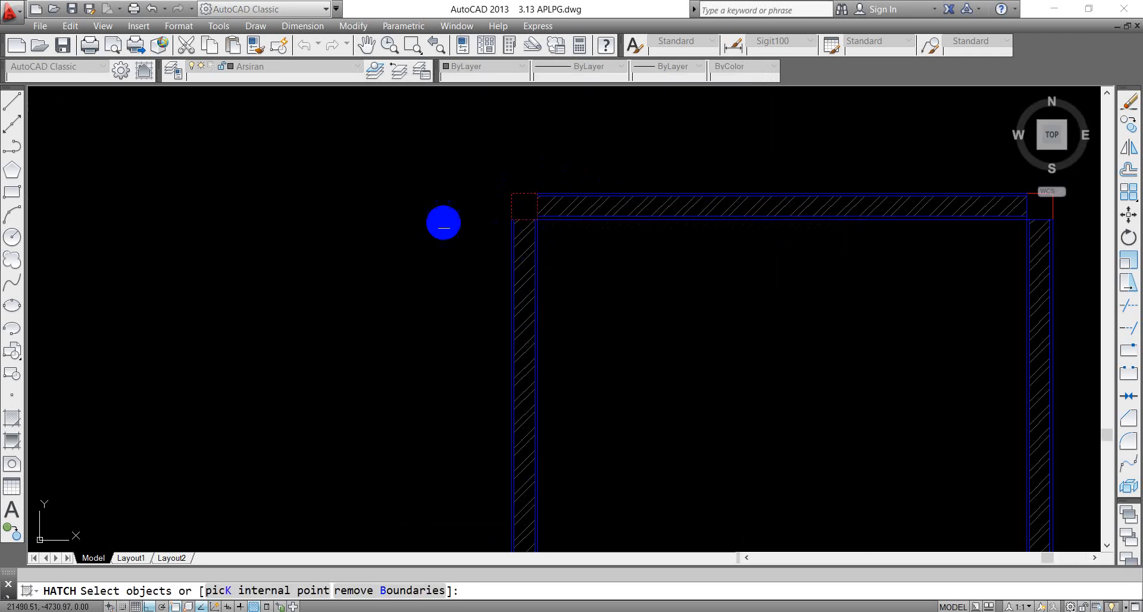
{"action": "scroll", "coordinate": [447, 227], "scroll_direction": "down", "scroll_amount": 4}
{"action": "scroll", "coordinate": [683, 219], "scroll_direction": "up", "scroll_amount": 4}
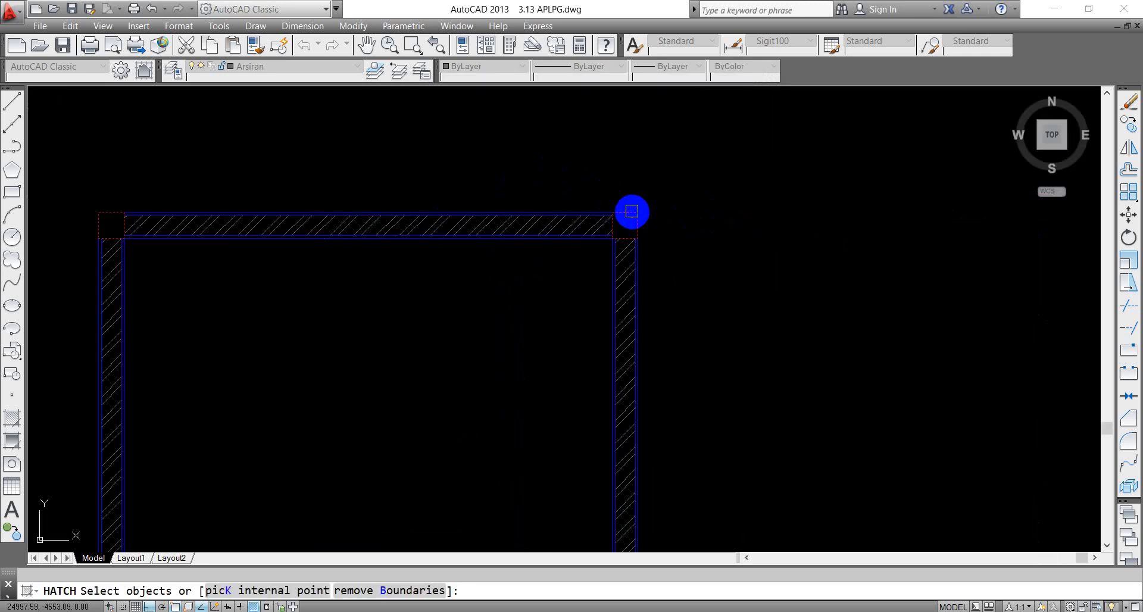
{"action": "scroll", "coordinate": [630, 210], "scroll_direction": "down", "scroll_amount": 4}
{"action": "scroll", "coordinate": [648, 377], "scroll_direction": "up", "scroll_amount": 6}
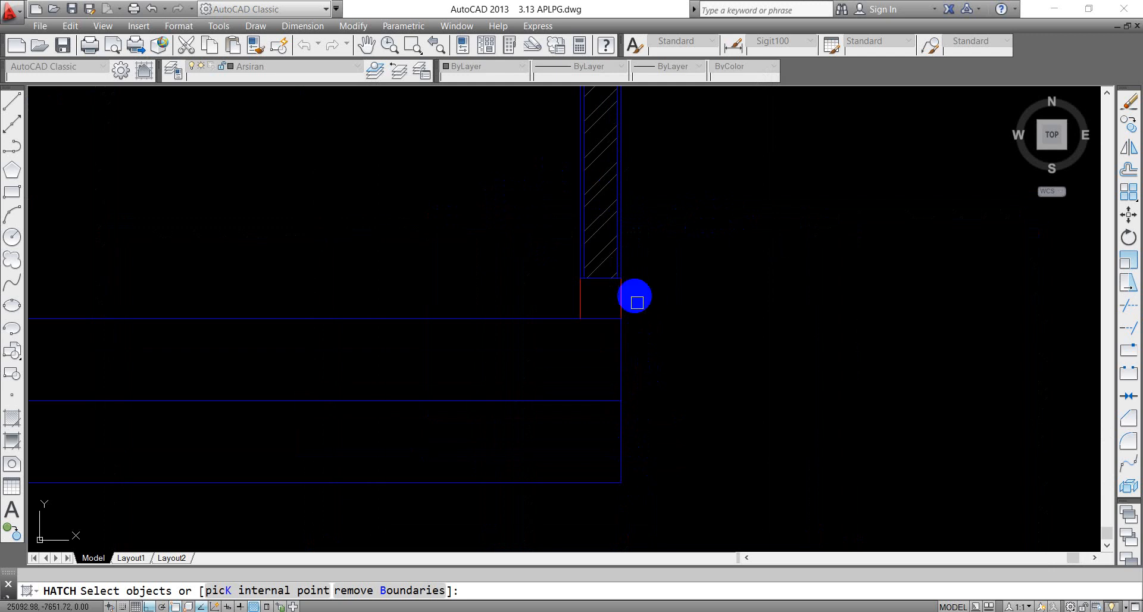
{"action": "scroll", "coordinate": [707, 309], "scroll_direction": "down", "scroll_amount": 6}
{"action": "scroll", "coordinate": [515, 312], "scroll_direction": "up", "scroll_amount": 2}
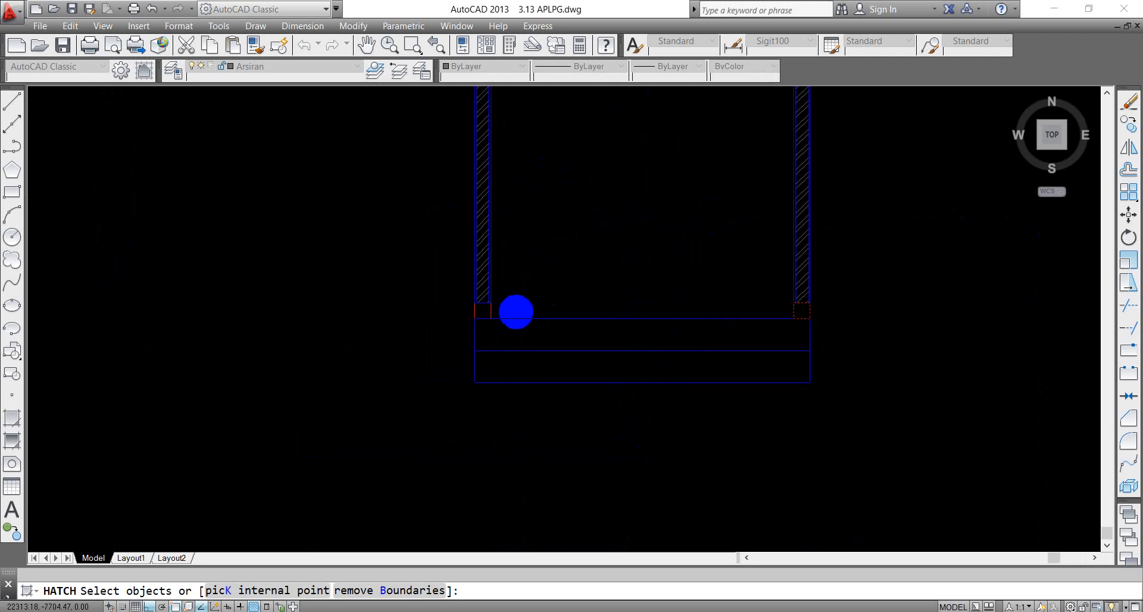
{"action": "scroll", "coordinate": [515, 311], "scroll_direction": "up", "scroll_amount": 4}
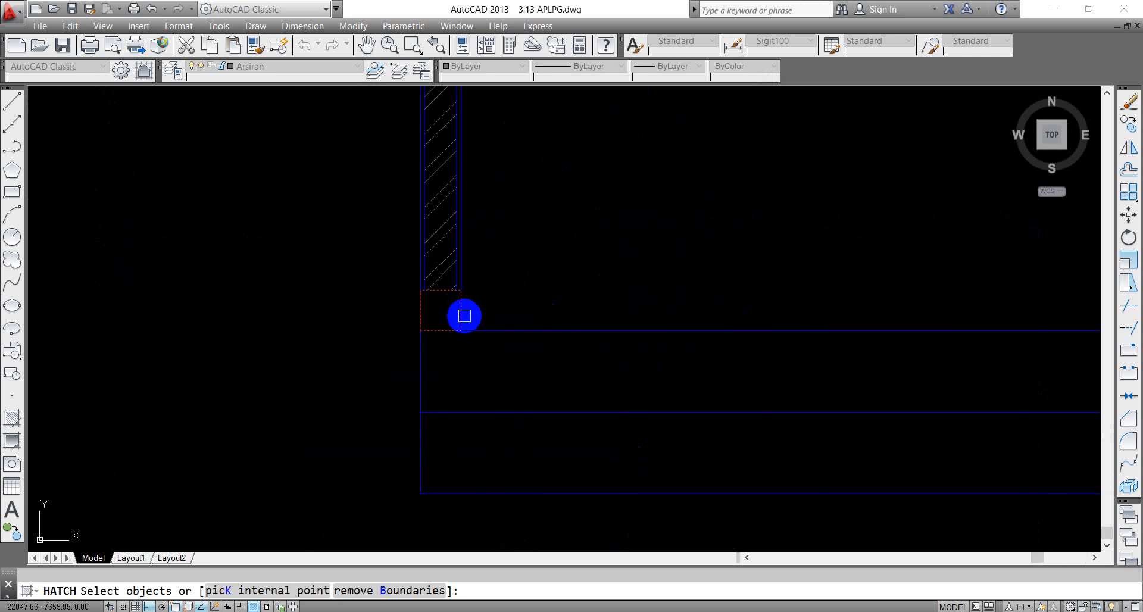
{"action": "right_click", "coordinate": [464, 316]}
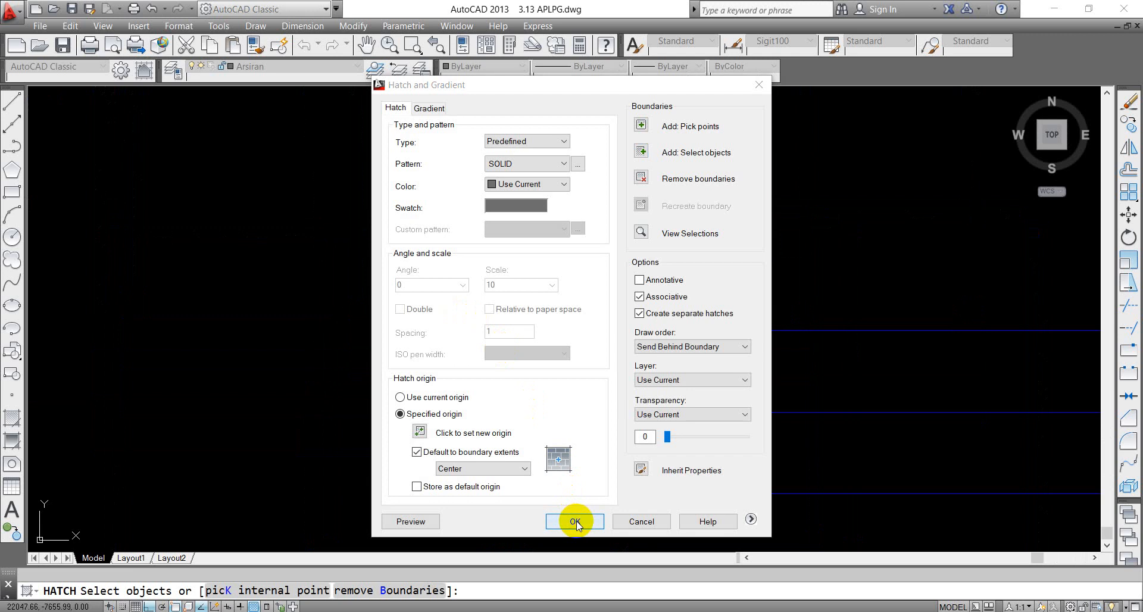
{"action": "left_click", "coordinate": [575, 522]}
{"action": "scroll", "coordinate": [571, 510], "scroll_direction": "down", "scroll_amount": 5}
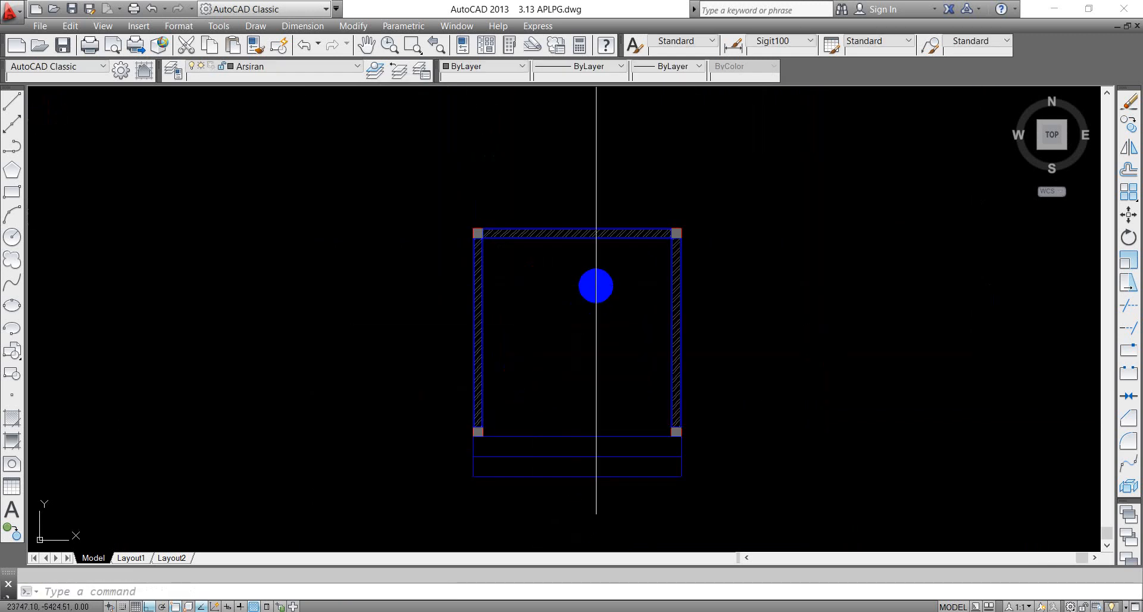
{"action": "scroll", "coordinate": [596, 286], "scroll_direction": "down", "scroll_amount": 2}
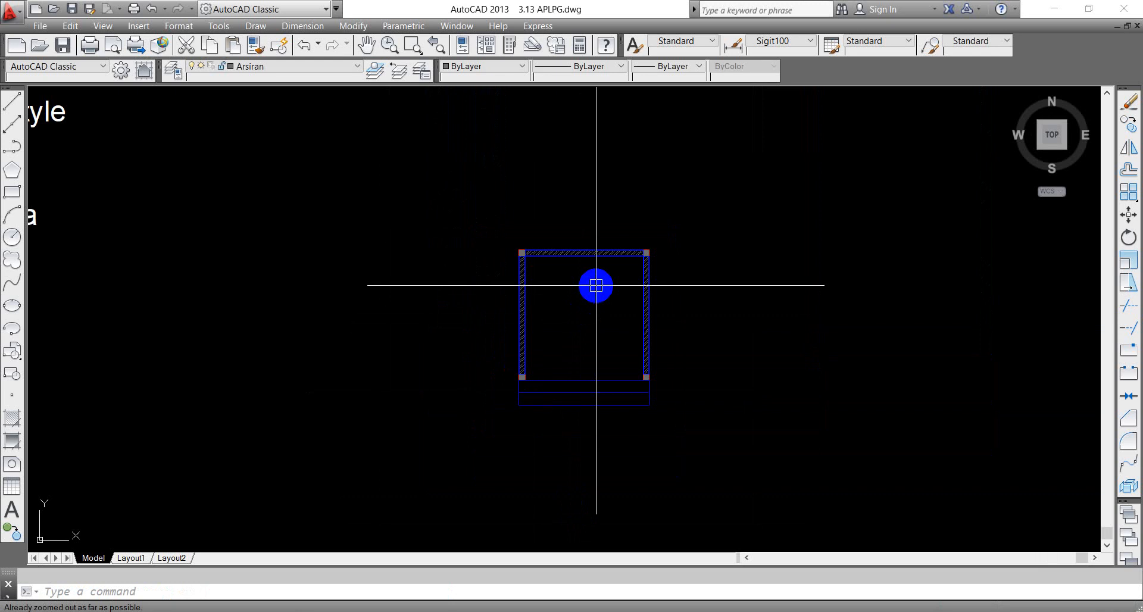
{"action": "type", "text": "t"}
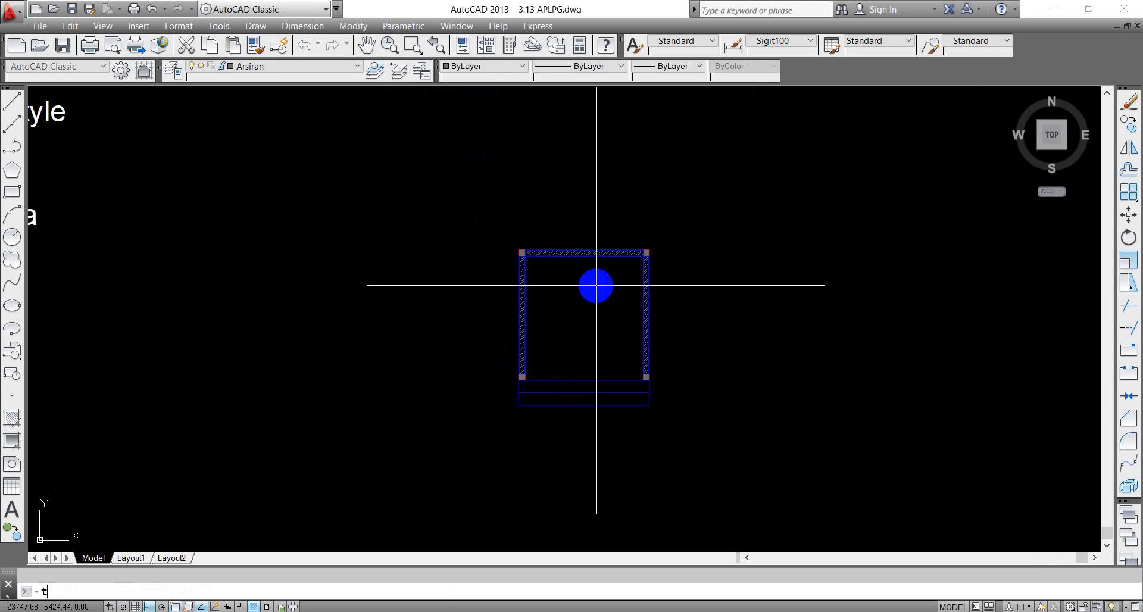
{"action": "key", "text": "Return"}
{"action": "key", "text": "Escape"}
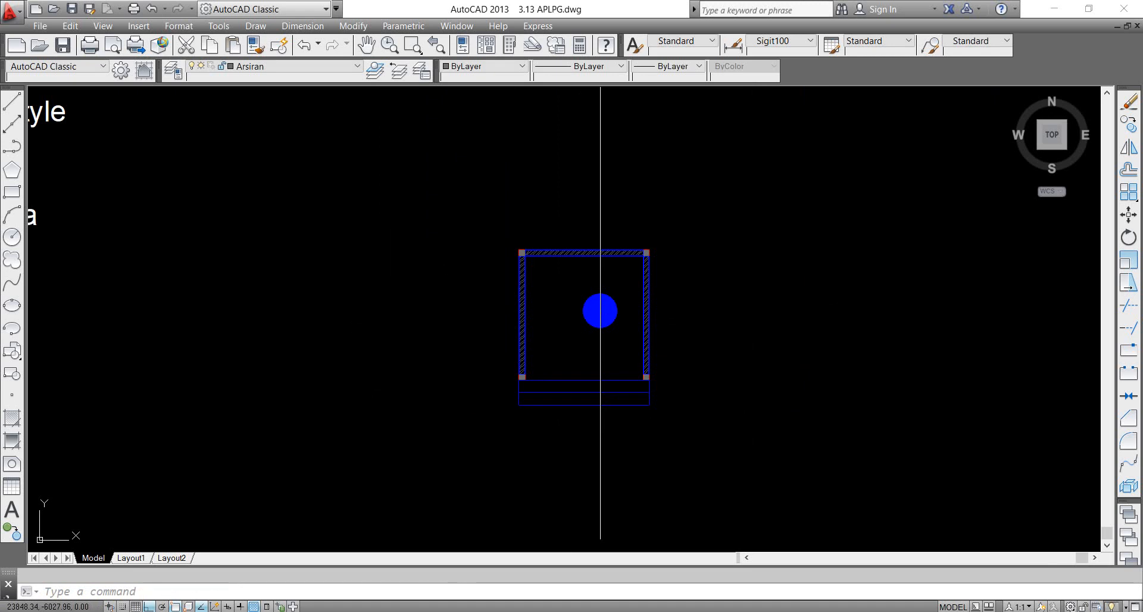
Step: Place a multiline text box in the middle of the room with POS RONDA as its first line, and begin a second line
{"action": "type", "text": "t"}
{"action": "key", "text": "Return"}
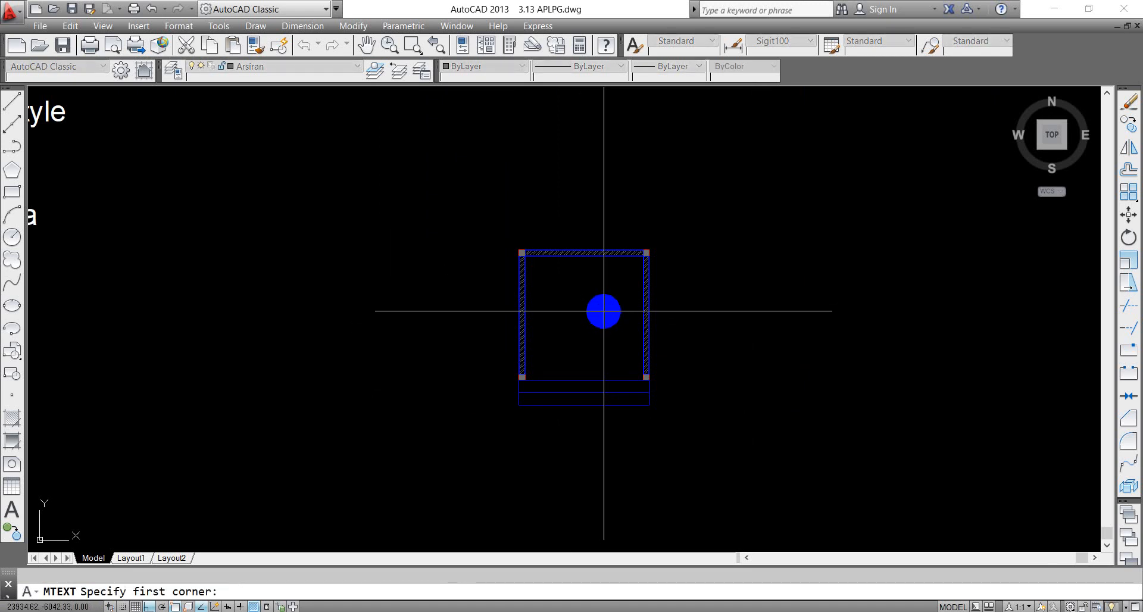
{"action": "scroll", "coordinate": [598, 317], "scroll_direction": "up", "scroll_amount": 2}
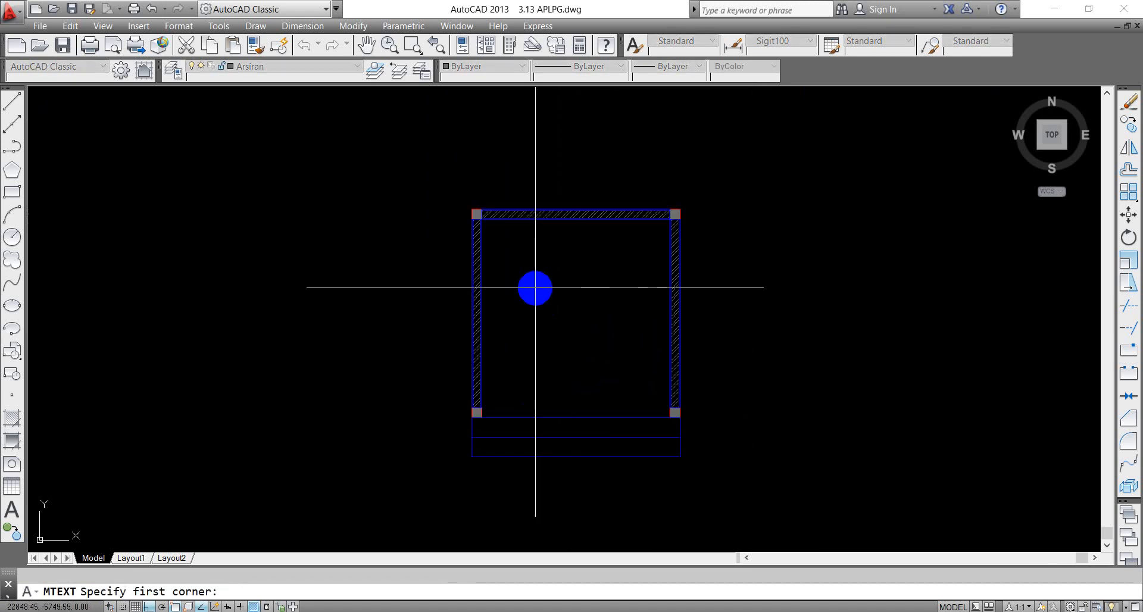
{"action": "left_click", "coordinate": [535, 288]}
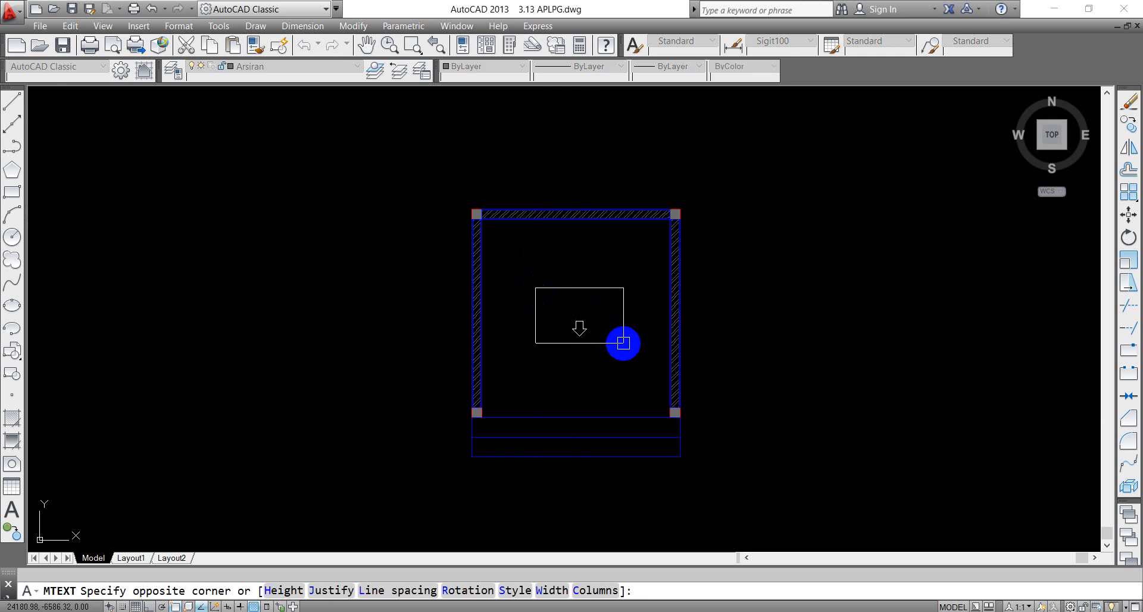
{"action": "left_click", "coordinate": [623, 343]}
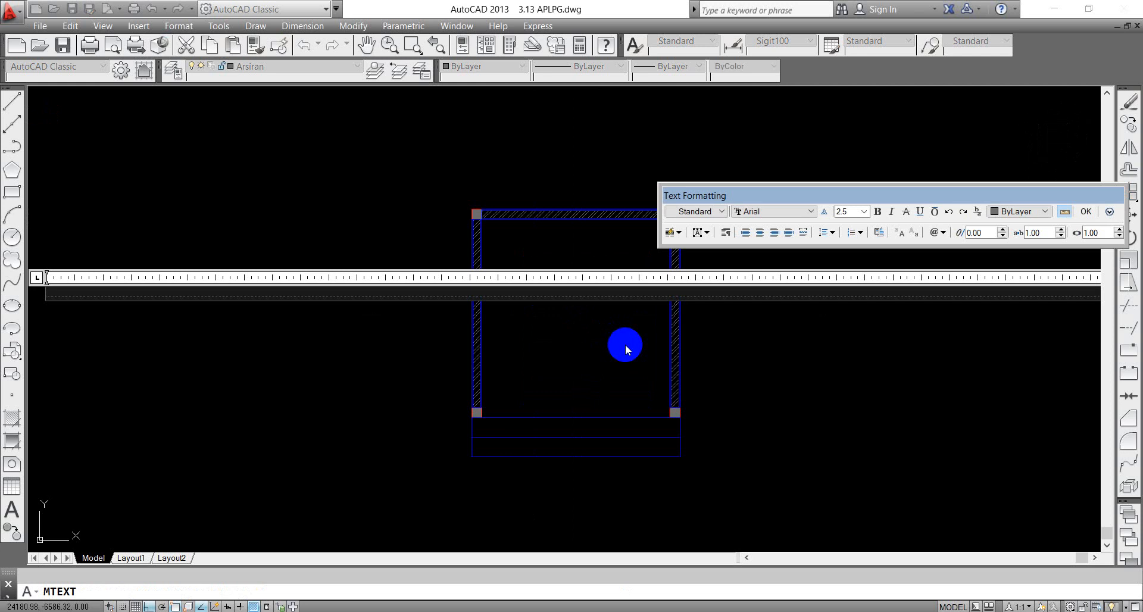
{"action": "type", "text": "POS RONDA"}
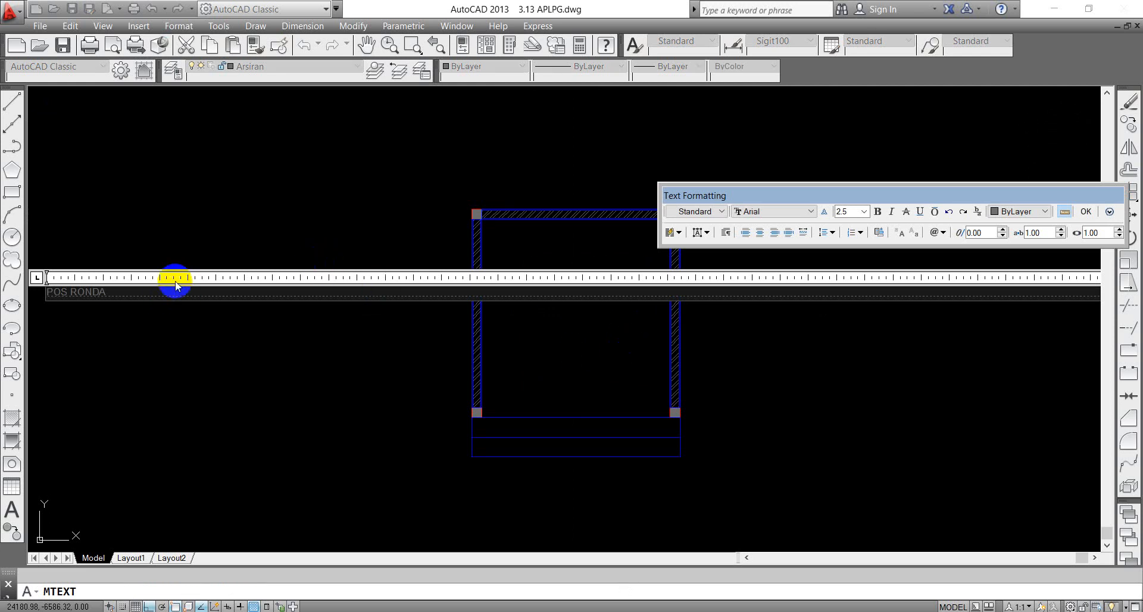
{"action": "key", "text": "Return"}
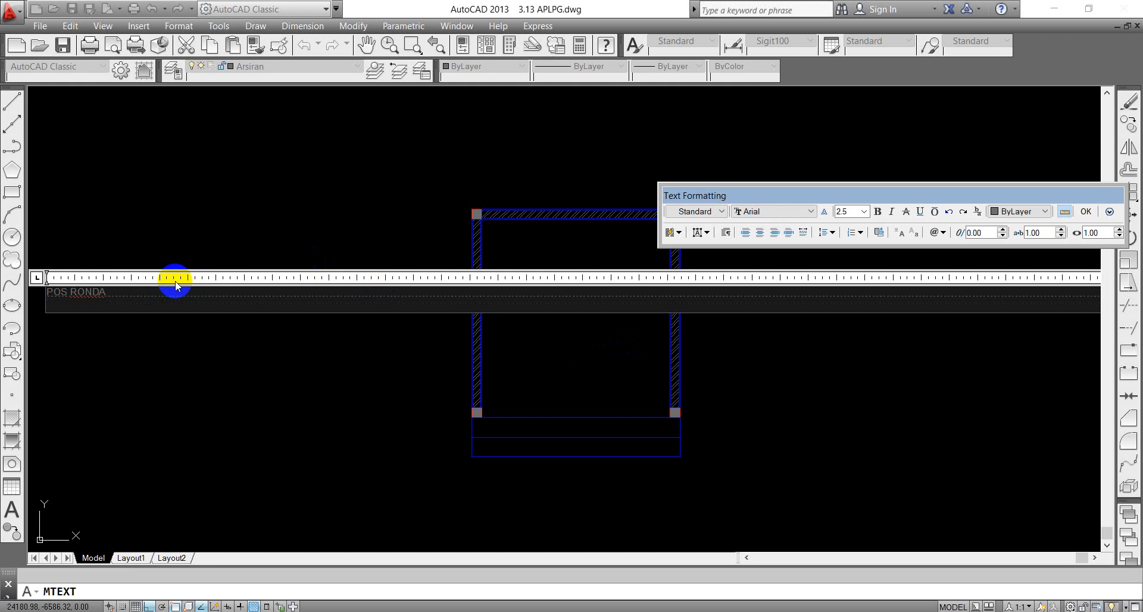
Step: Insert a diameter symbol on the second line of the room text and delete it again
{"action": "left_click", "coordinate": [1109, 212]}
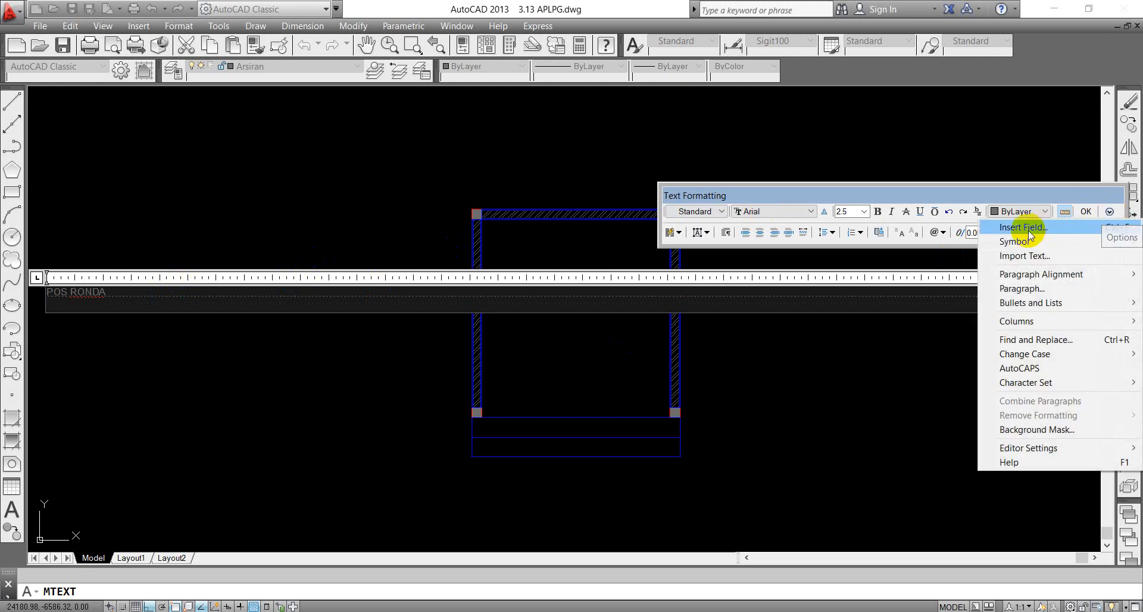
{"action": "mouse_move", "coordinate": [1021, 244]}
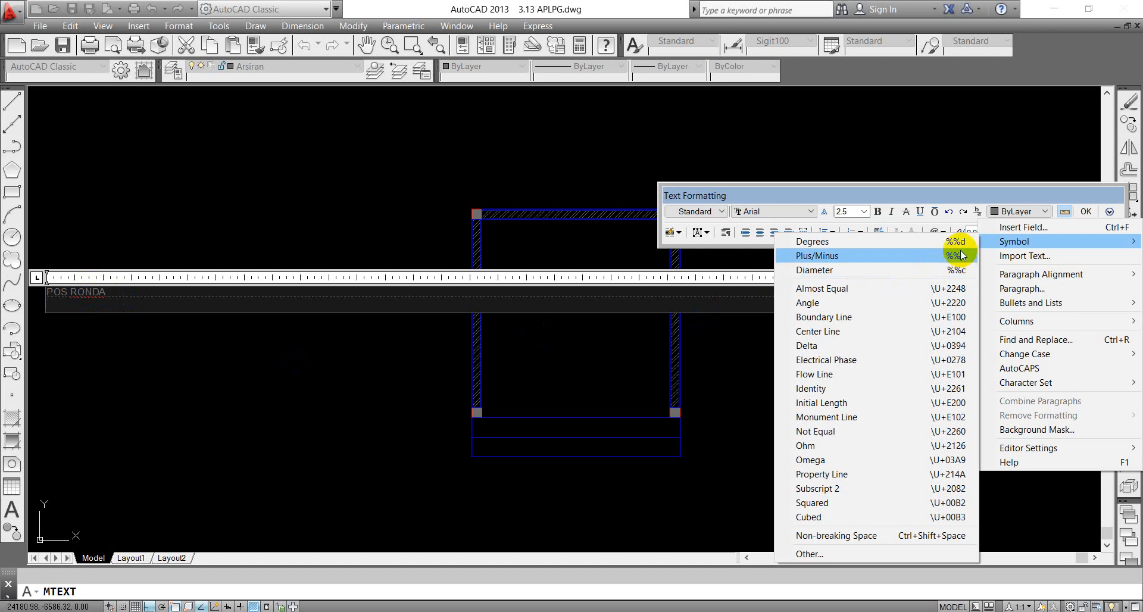
{"action": "left_click", "coordinate": [952, 269]}
{"action": "left_click", "coordinate": [90, 305]}
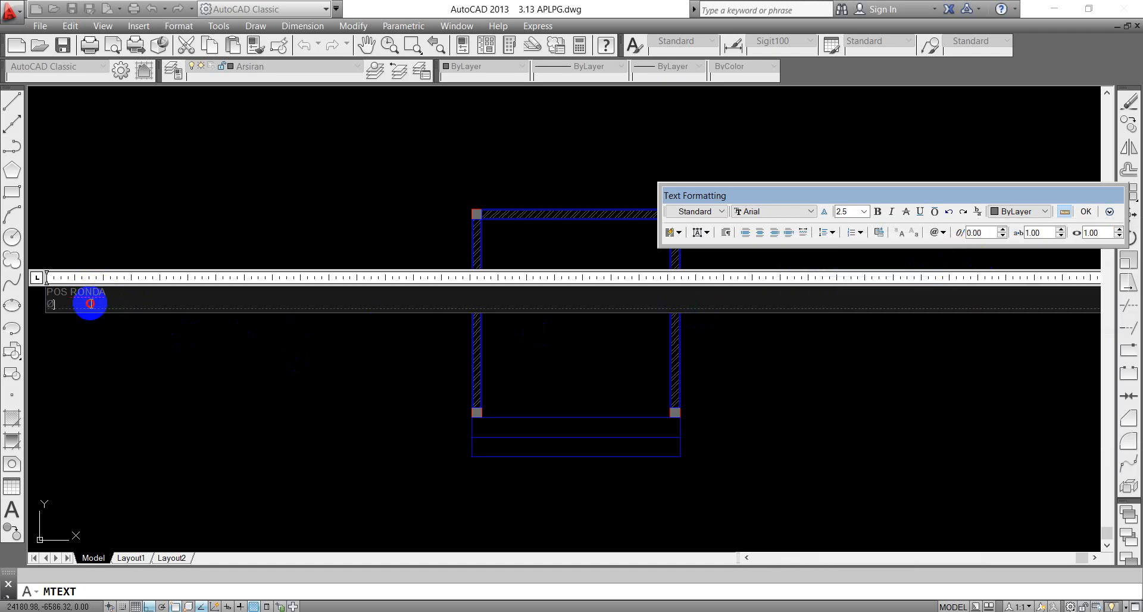
{"action": "key", "text": "BackSpace"}
Step: Enter ± 0.00 as the second line of the room text, using the %%p code for the plus/minus sign
{"action": "type", "text": "%%"}
{"action": "type", "text": "p"}
{"action": "type", "text": "0.00"}
Step: Set the height of the whole room text to 250, center it and finish the text
{"action": "left_click_drag", "start_coordinate": [91, 303], "coordinate": [46, 294]}
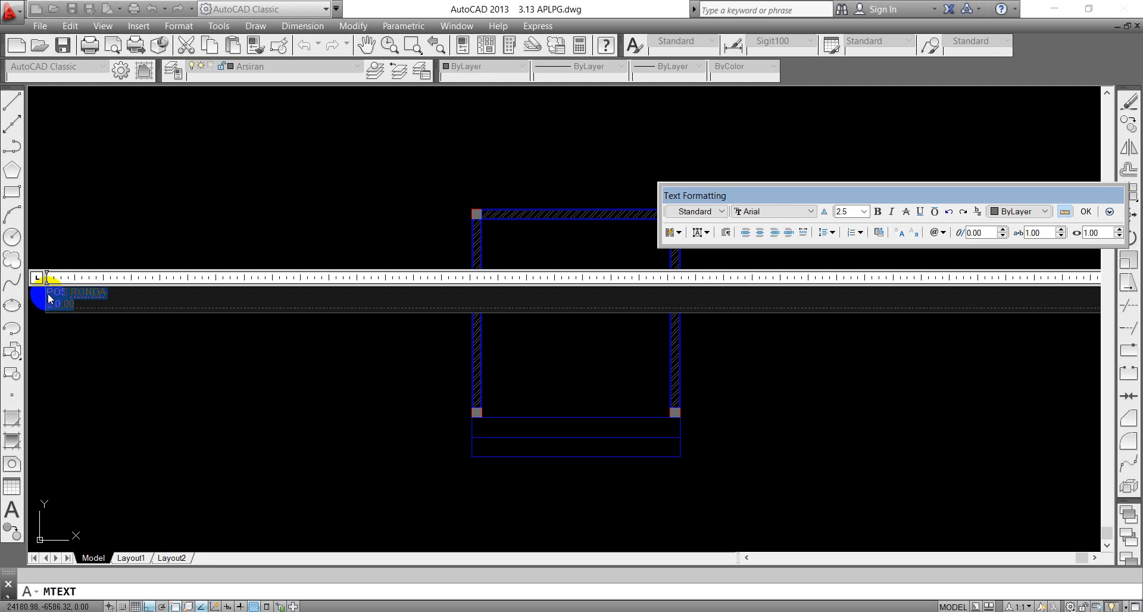
{"action": "left_click", "coordinate": [95, 307]}
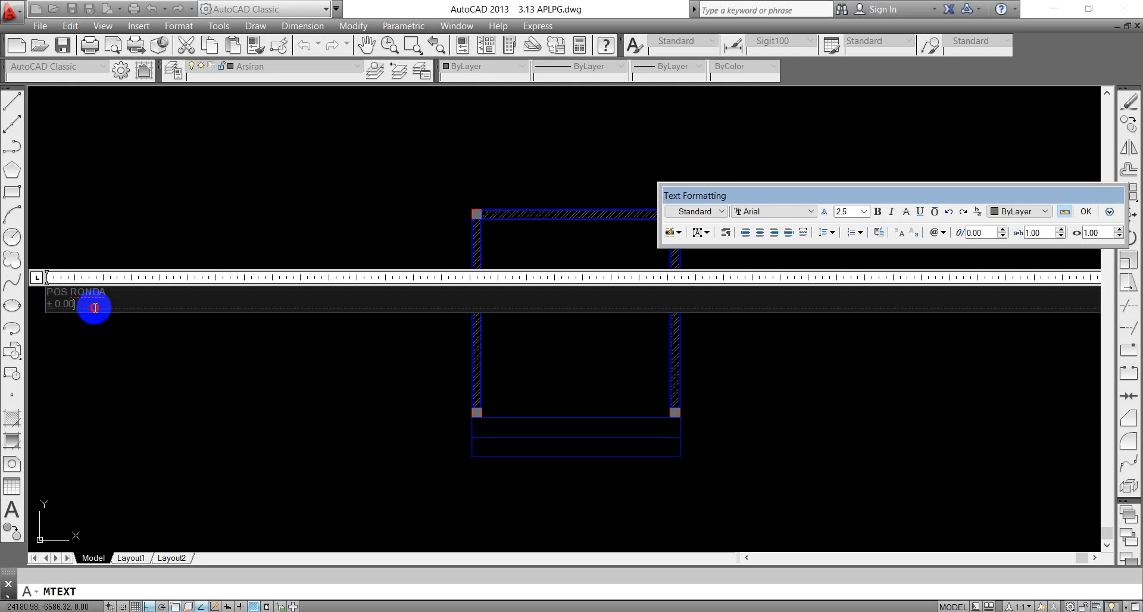
{"action": "left_click_drag", "start_coordinate": [94, 307], "coordinate": [41, 294]}
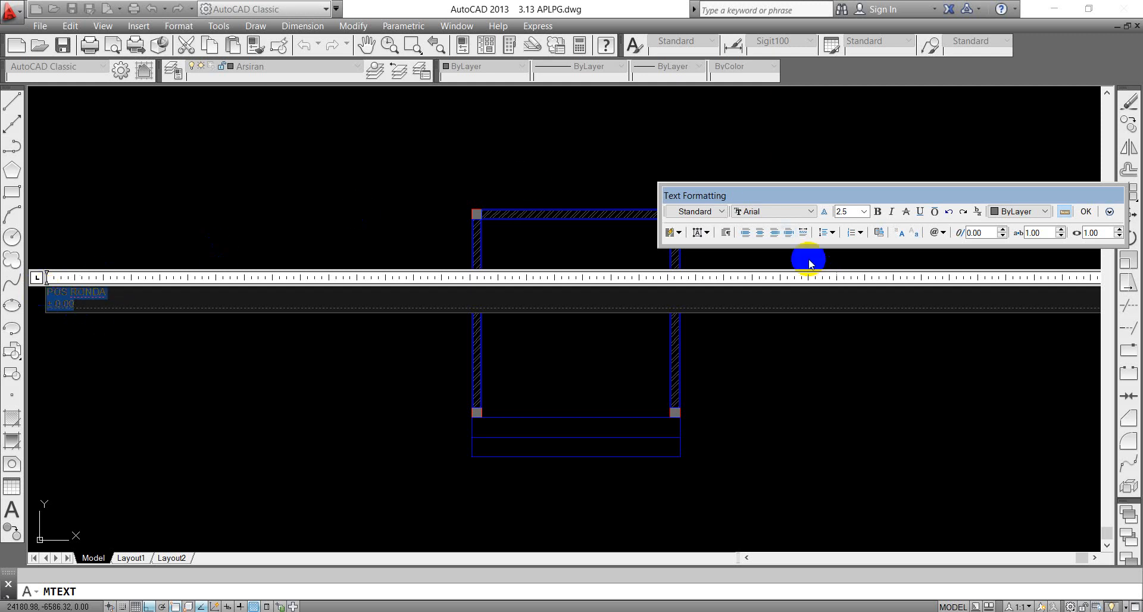
{"action": "left_click", "coordinate": [857, 212]}
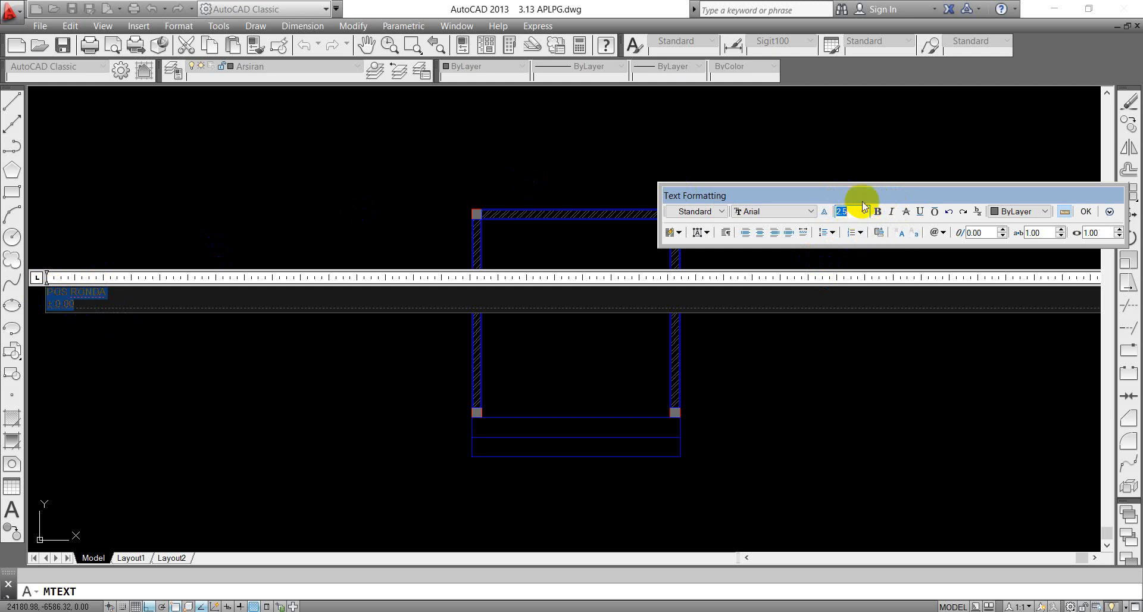
{"action": "type", "text": "250"}
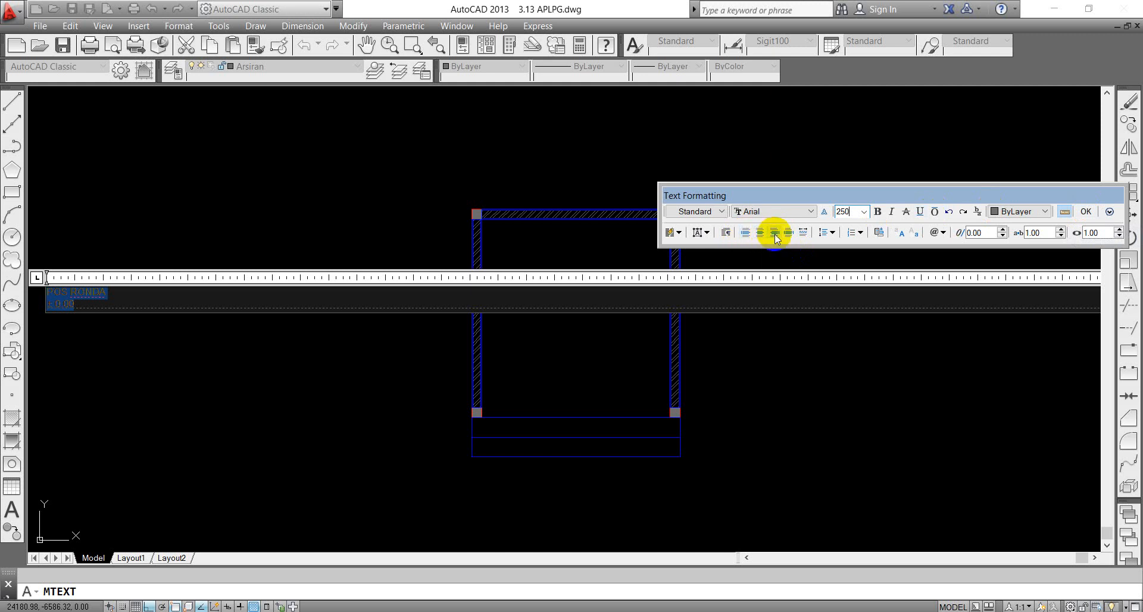
{"action": "left_click", "coordinate": [759, 233]}
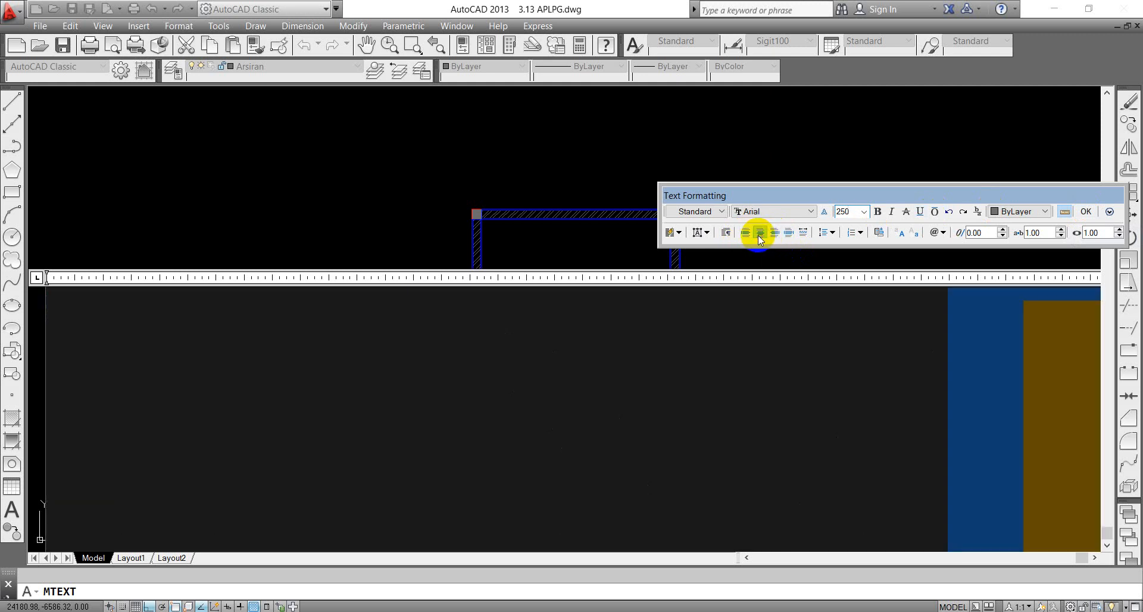
{"action": "left_click", "coordinate": [1084, 211]}
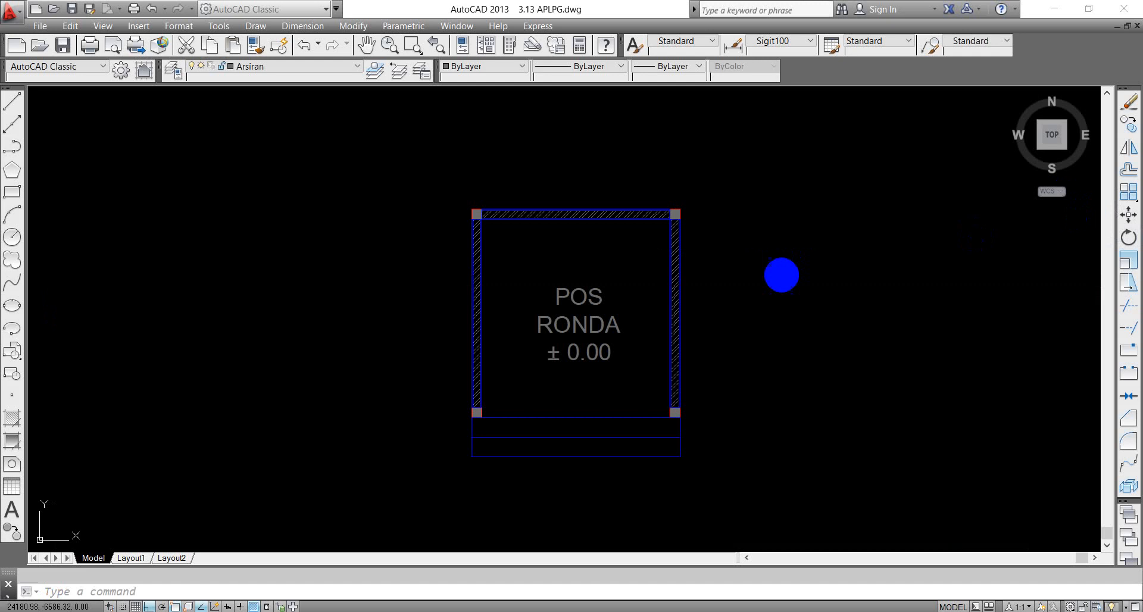
{"action": "left_click", "coordinate": [586, 351]}
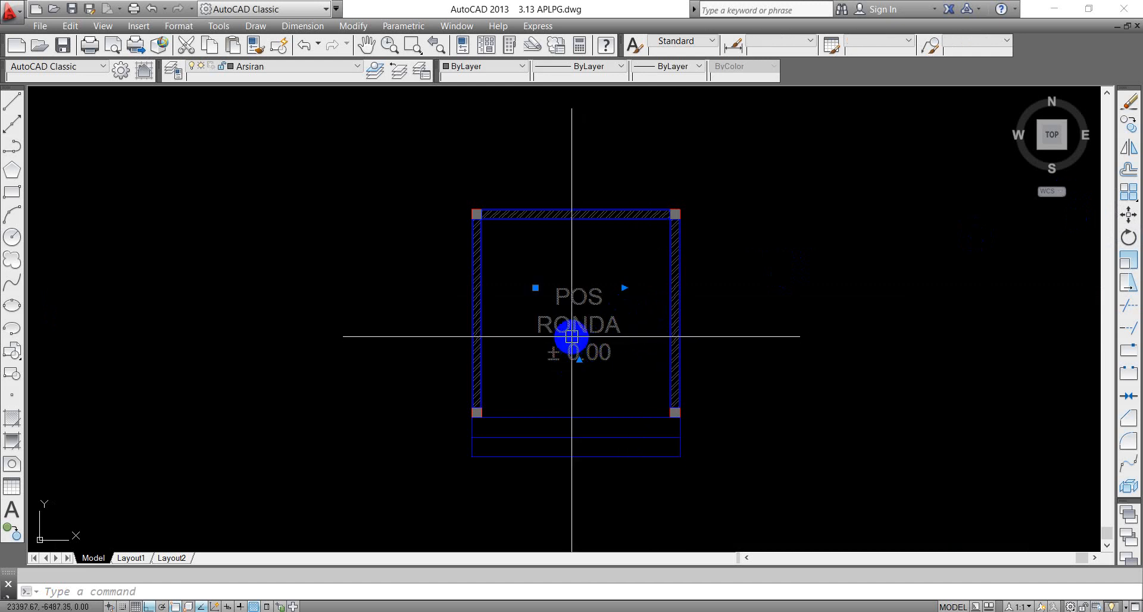
{"action": "type", "text": "ED"}
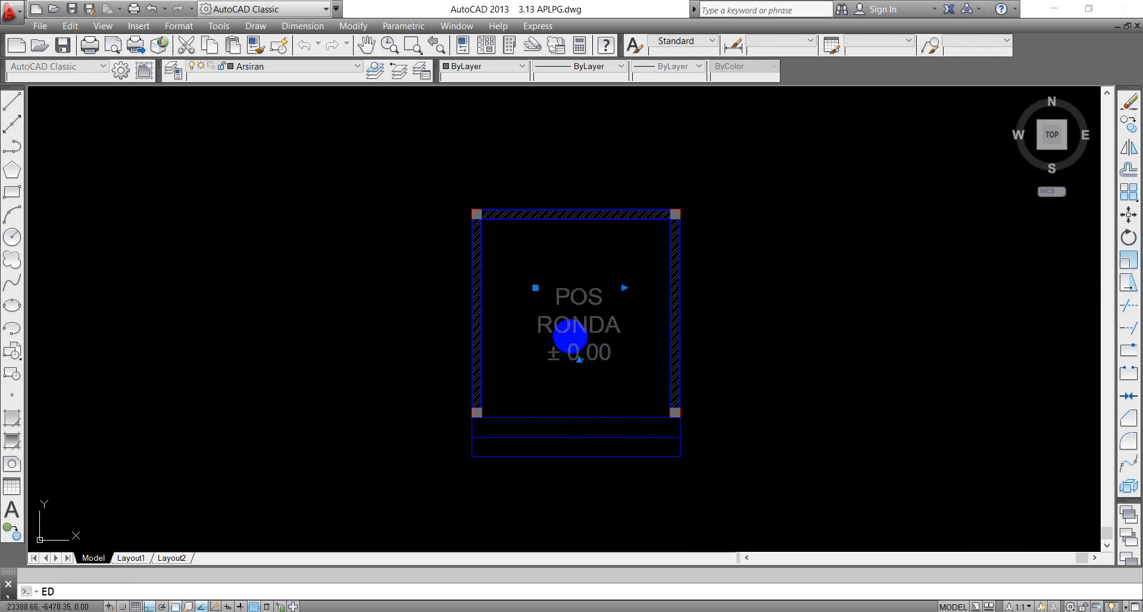
{"action": "key", "text": "Return"}
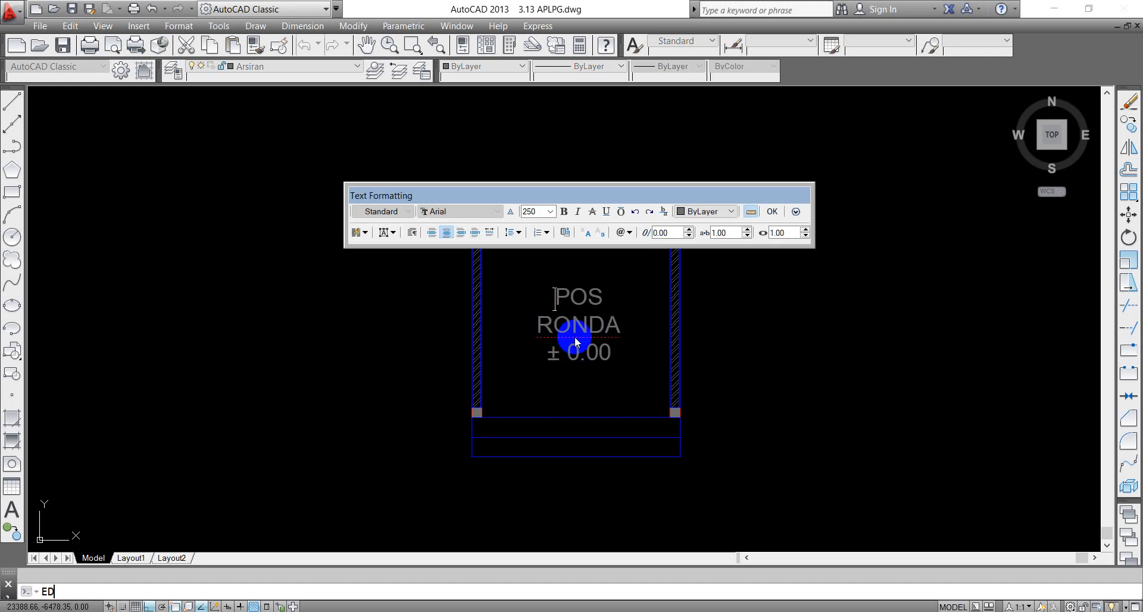
{"action": "left_click", "coordinate": [661, 300]}
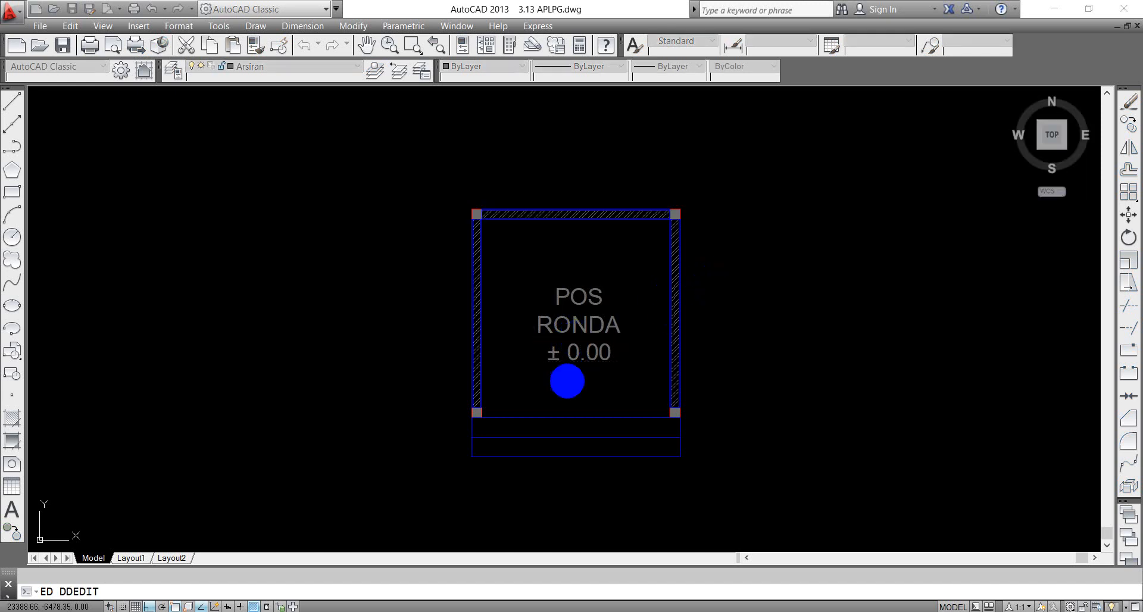
{"action": "key", "text": "Escape"}
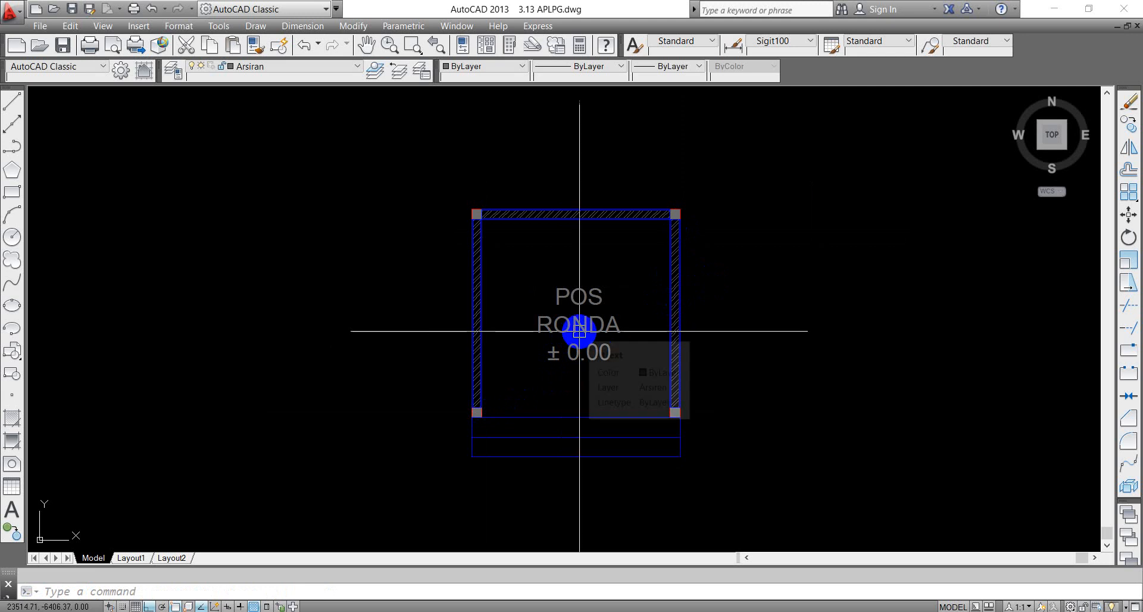
Step: Widen the room text's box so that POS RONDA fits on a single line above ± 0.00
{"action": "left_click", "coordinate": [579, 331]}
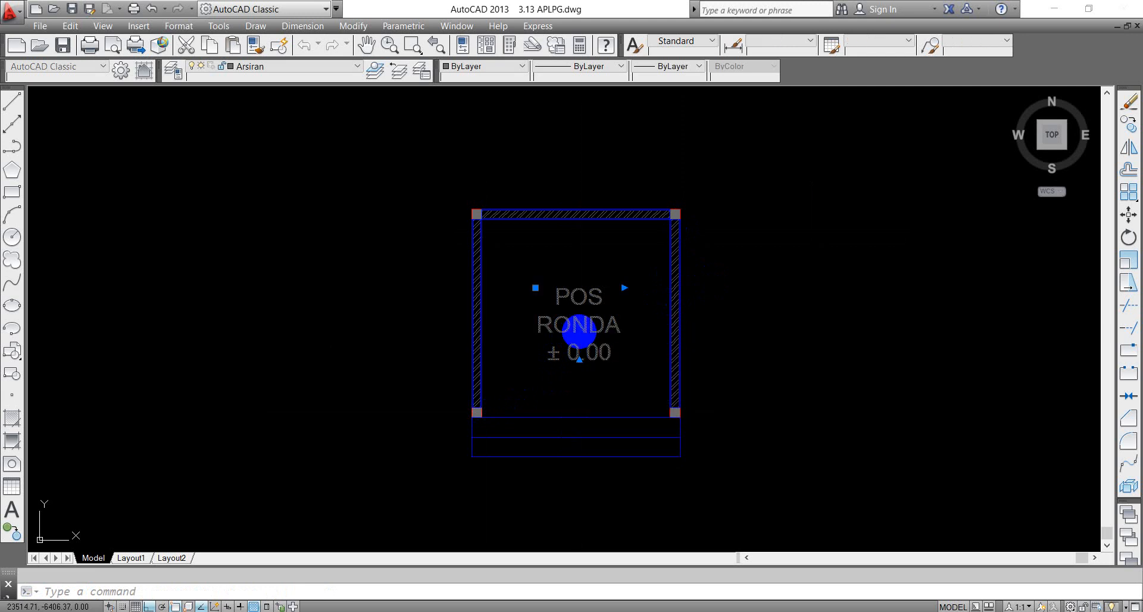
{"action": "double_click", "coordinate": [579, 331]}
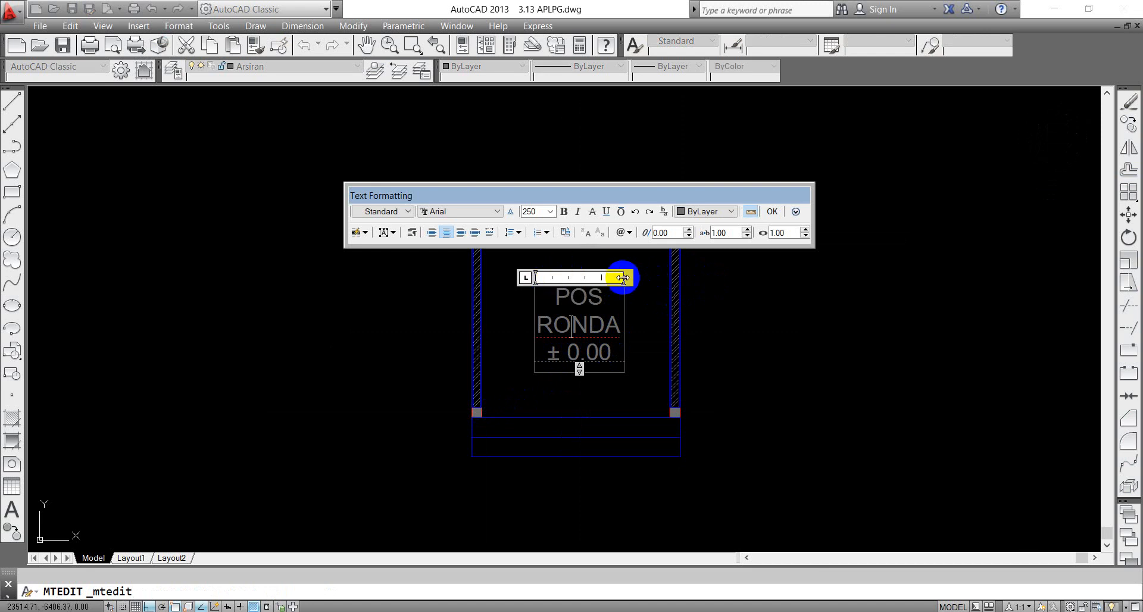
{"action": "left_click_drag", "start_coordinate": [623, 278], "coordinate": [691, 278]}
{"action": "left_click", "coordinate": [782, 321]}
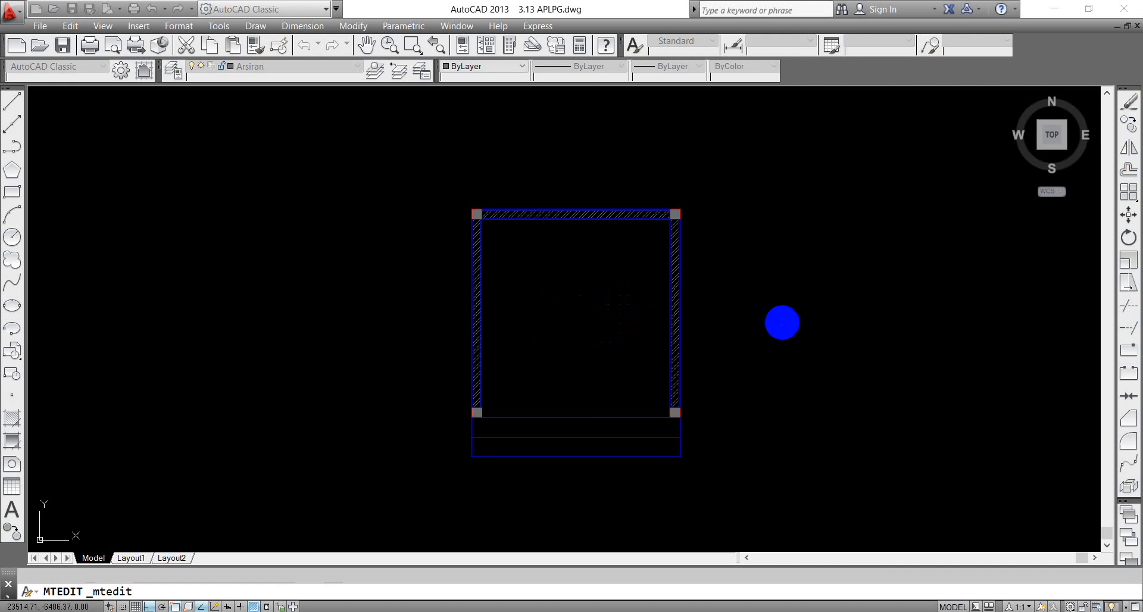
Step: Move the room text horizontally to the left so it sits centered between the two side walls
{"action": "left_click", "coordinate": [595, 297]}
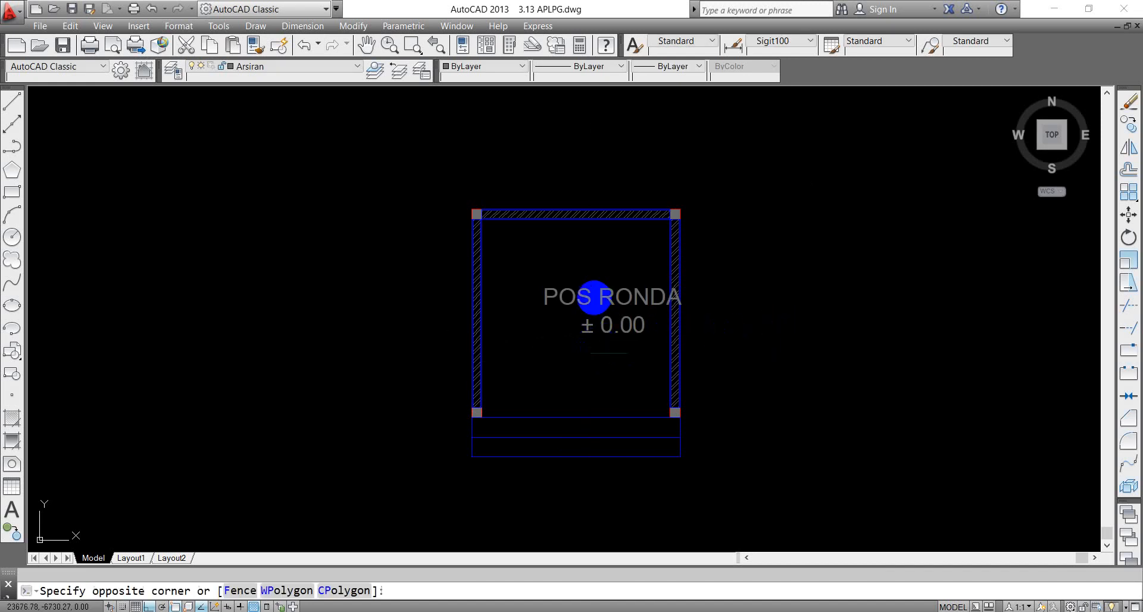
{"action": "left_click", "coordinate": [586, 287]}
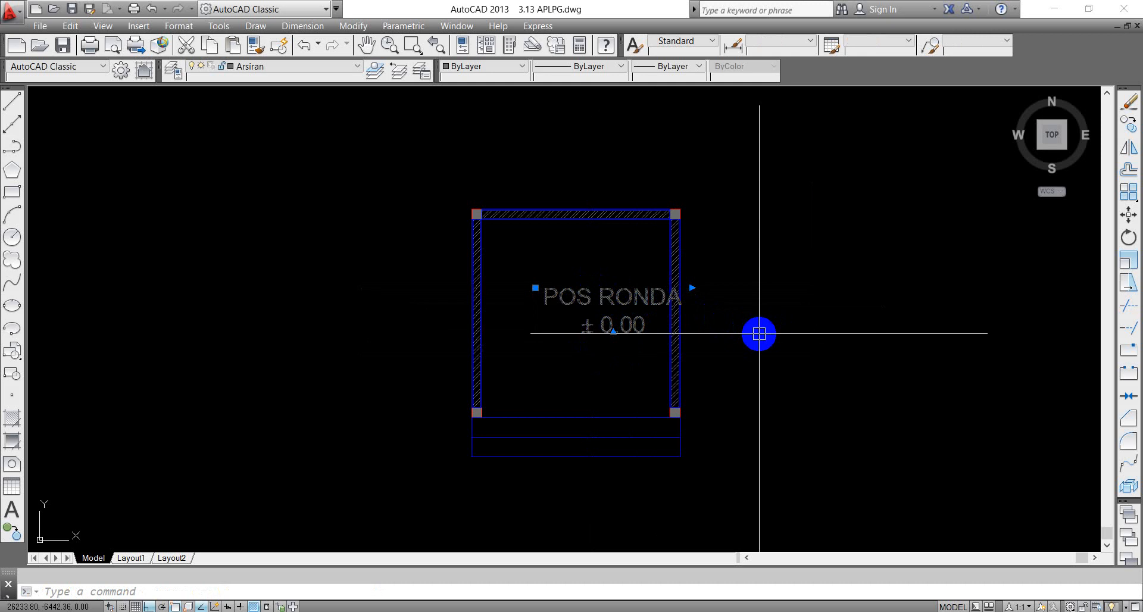
{"action": "type", "text": "M"}
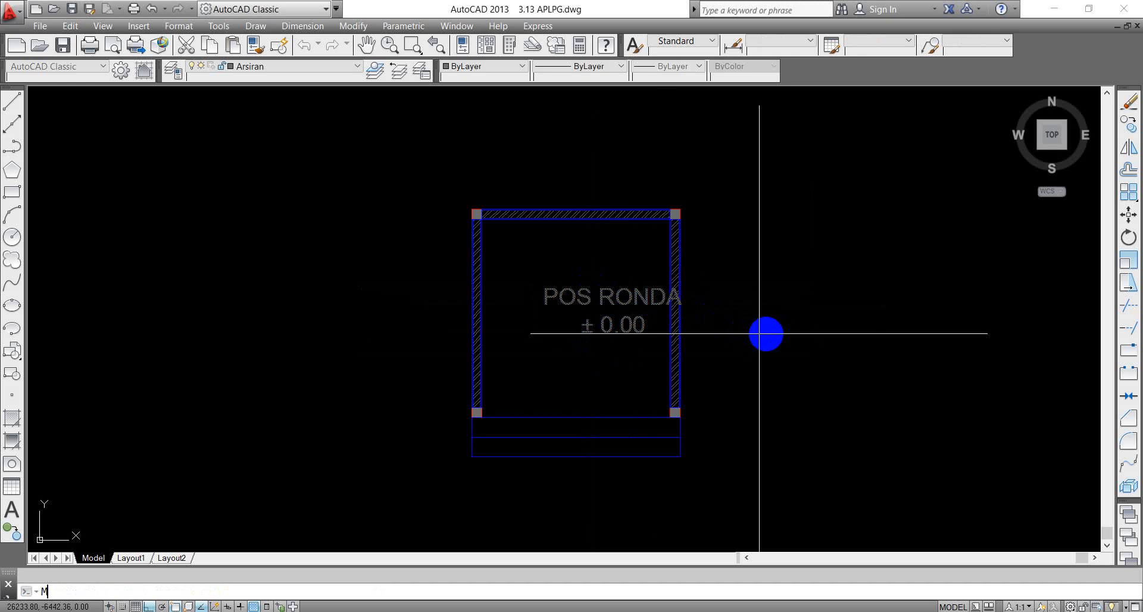
{"action": "key", "text": "Return"}
{"action": "left_click", "coordinate": [794, 333]}
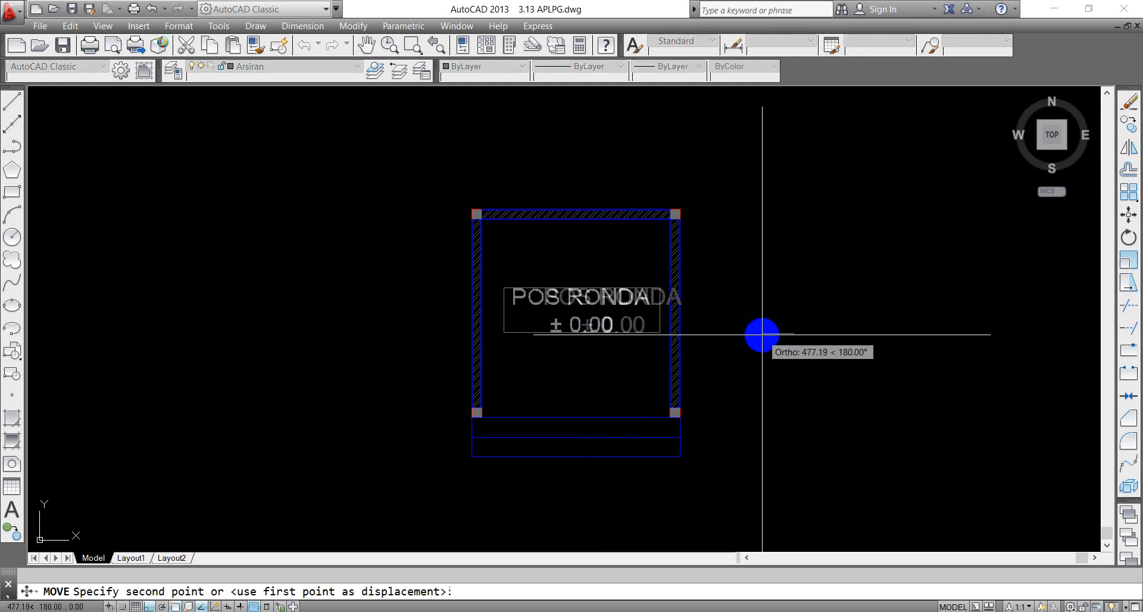
{"action": "left_click", "coordinate": [757, 334]}
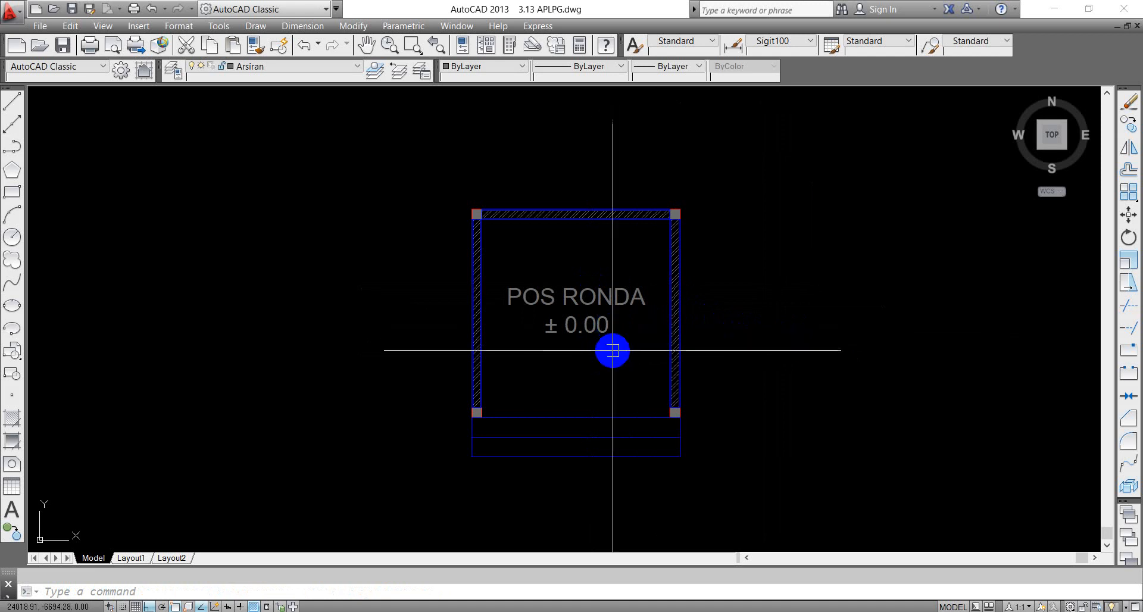
Step: Create a new layer named Teks
{"action": "left_click", "coordinate": [325, 65]}
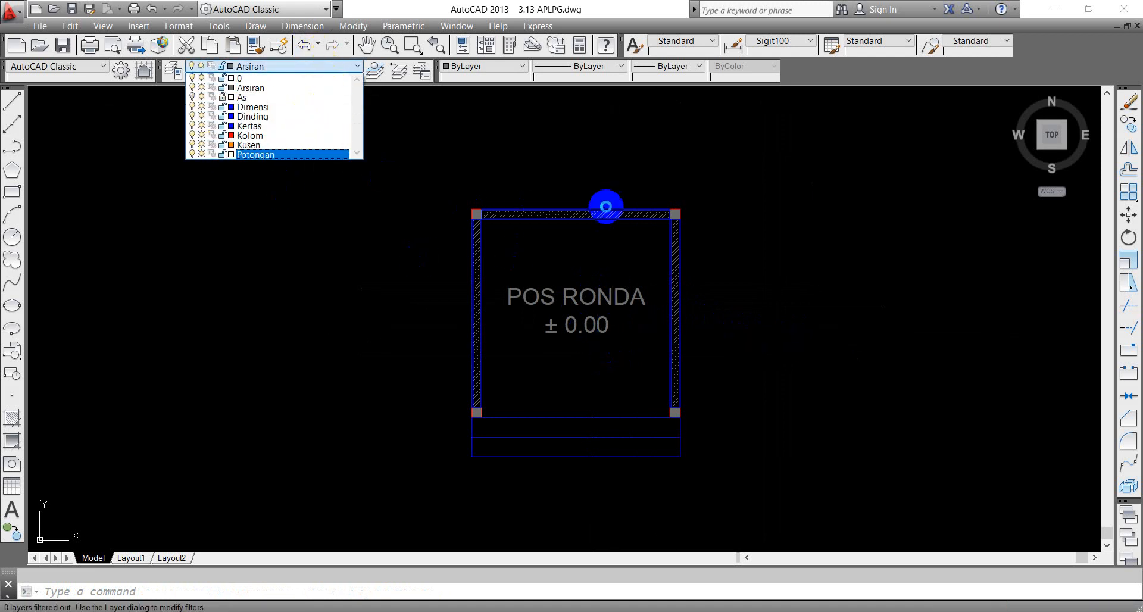
{"action": "left_click", "coordinate": [606, 174]}
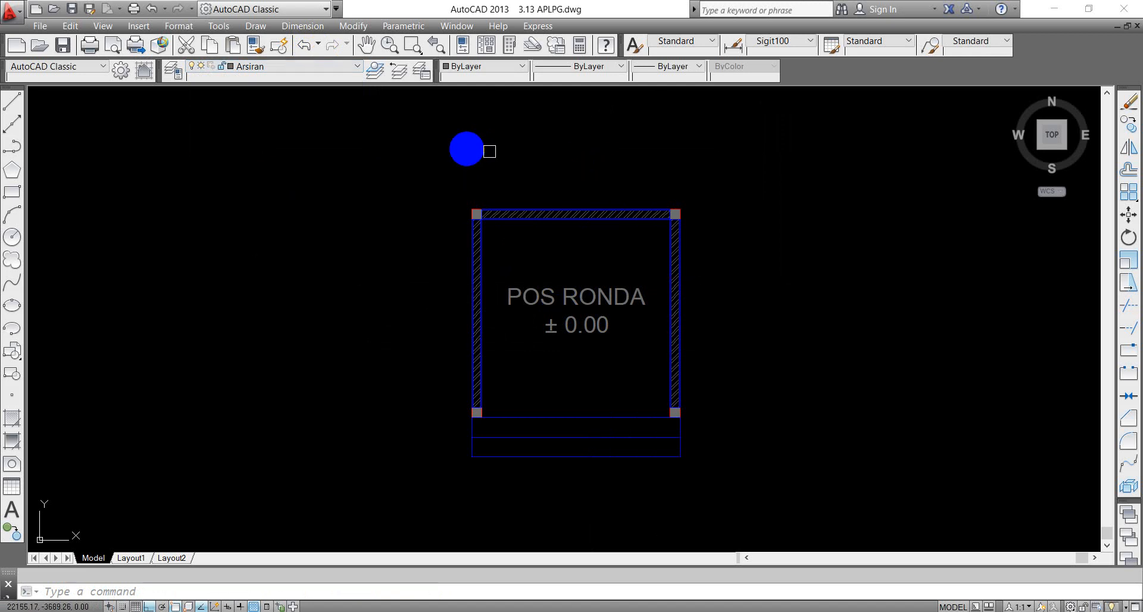
{"action": "left_click", "coordinate": [172, 70]}
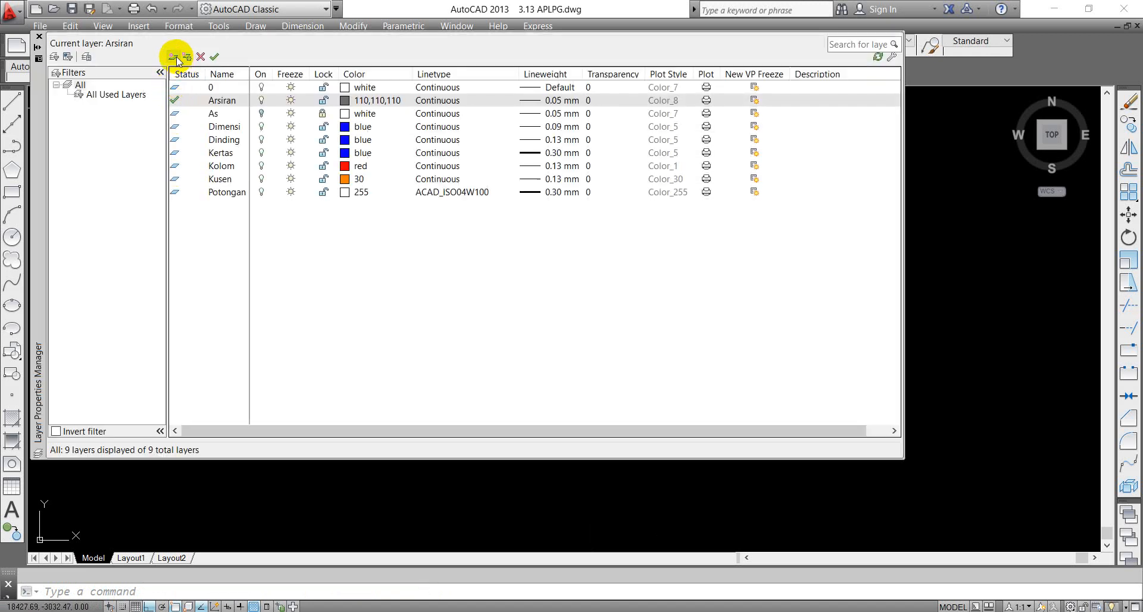
{"action": "left_click", "coordinate": [175, 57]}
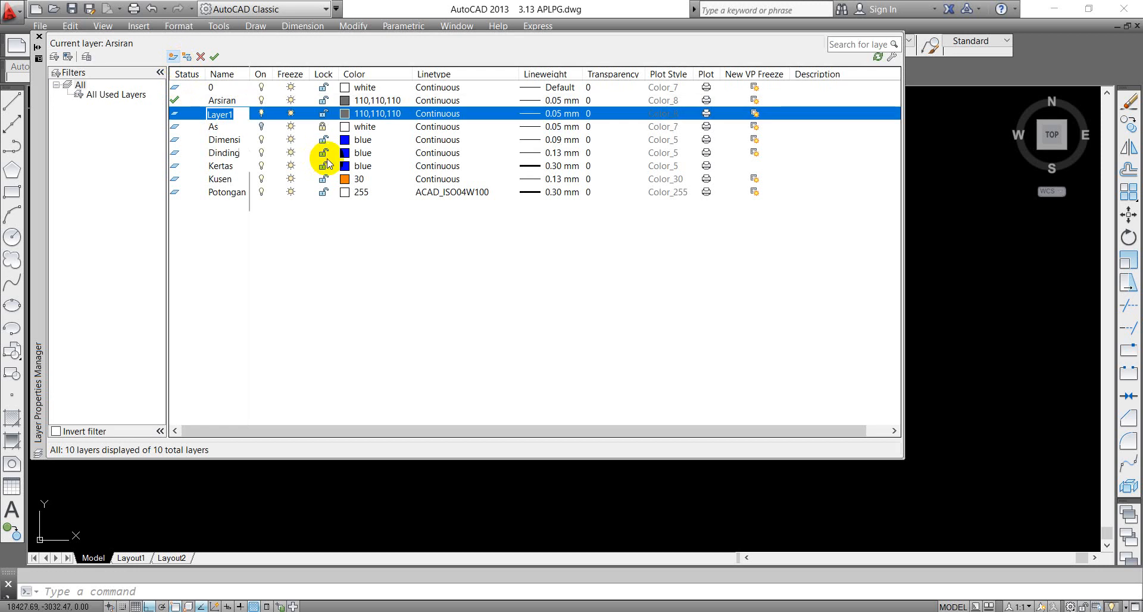
{"action": "type", "text": "tEX"}
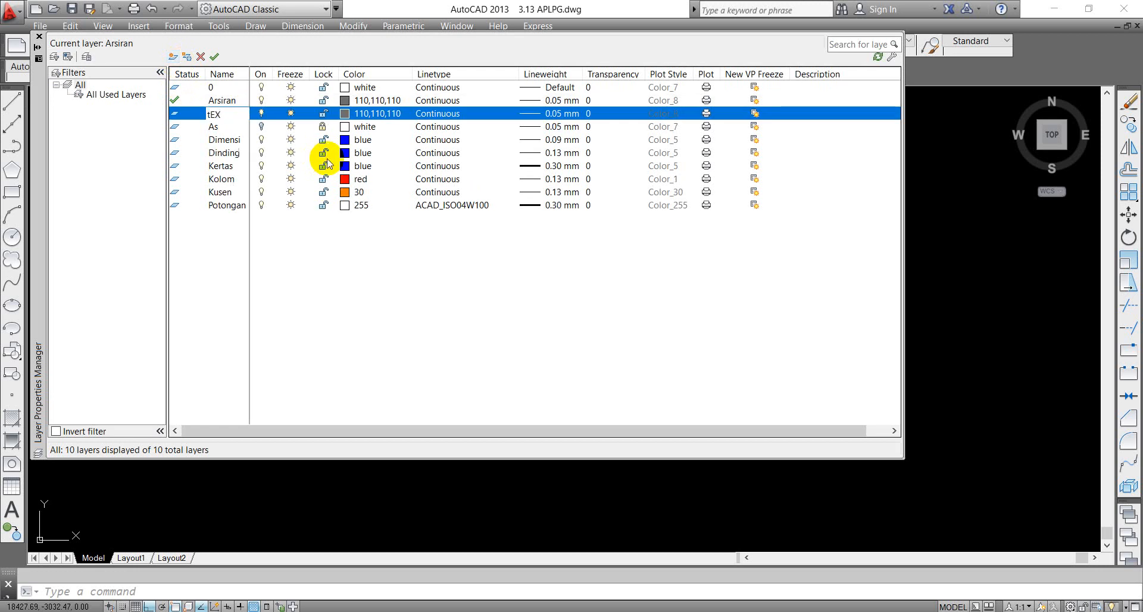
{"action": "type", "text": "Teks"}
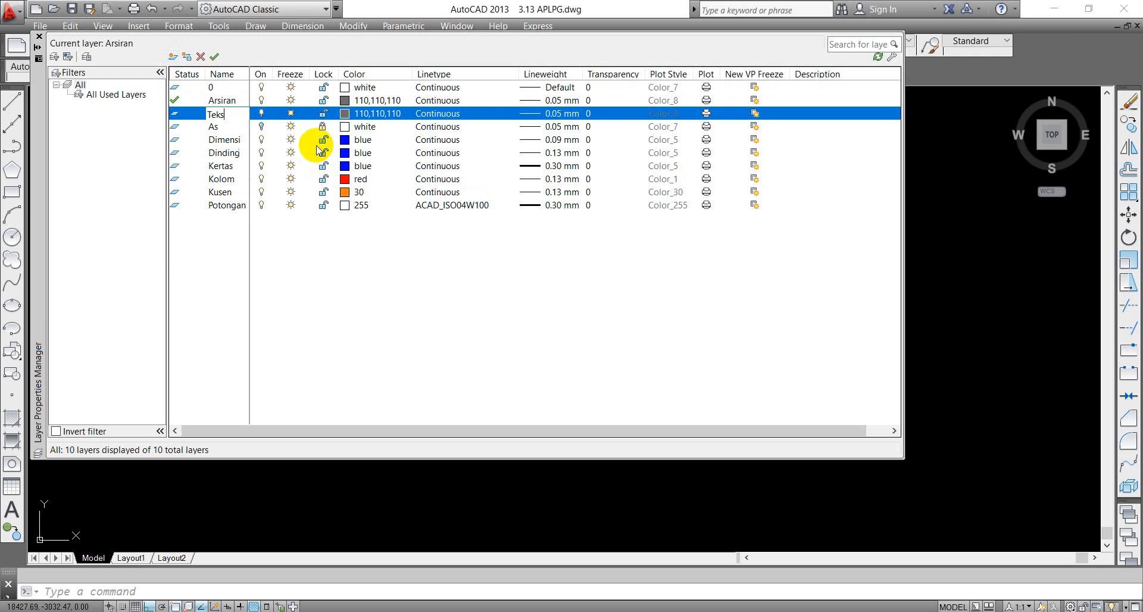
{"action": "key", "text": "BackSpace"}
{"action": "key", "text": "BackSpace"}
{"action": "key", "text": "BackSpace"}
{"action": "key", "text": "BackSpace"}
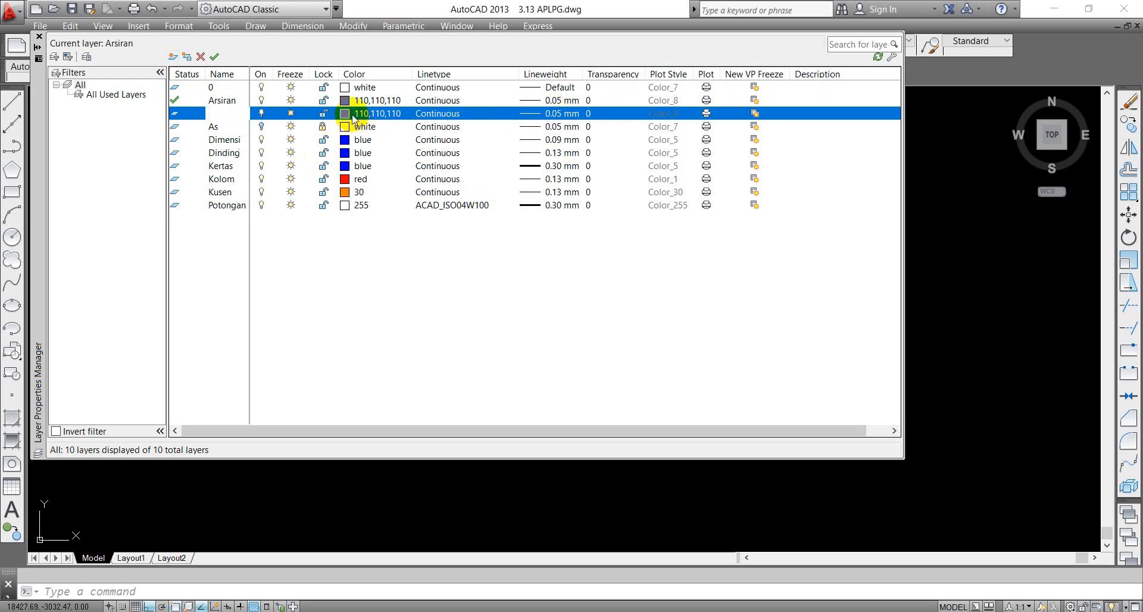
{"action": "type", "text": "Teks"}
{"action": "key", "text": "Return"}
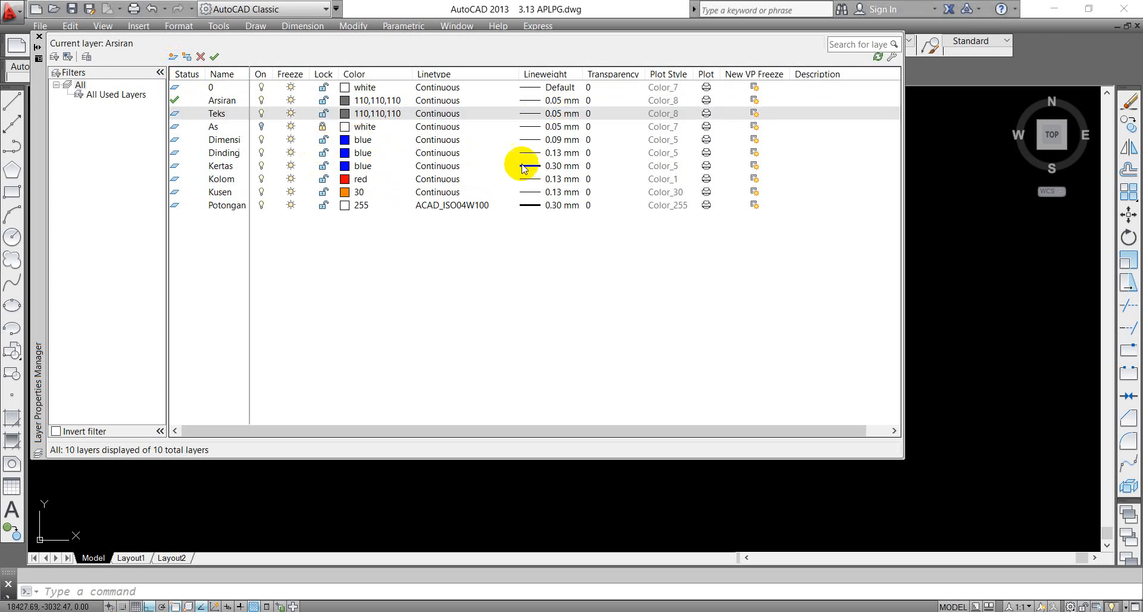
Step: Set the color of the Teks layer to white and close the layer manager
{"action": "left_click", "coordinate": [369, 113]}
{"action": "left_click", "coordinate": [459, 202]}
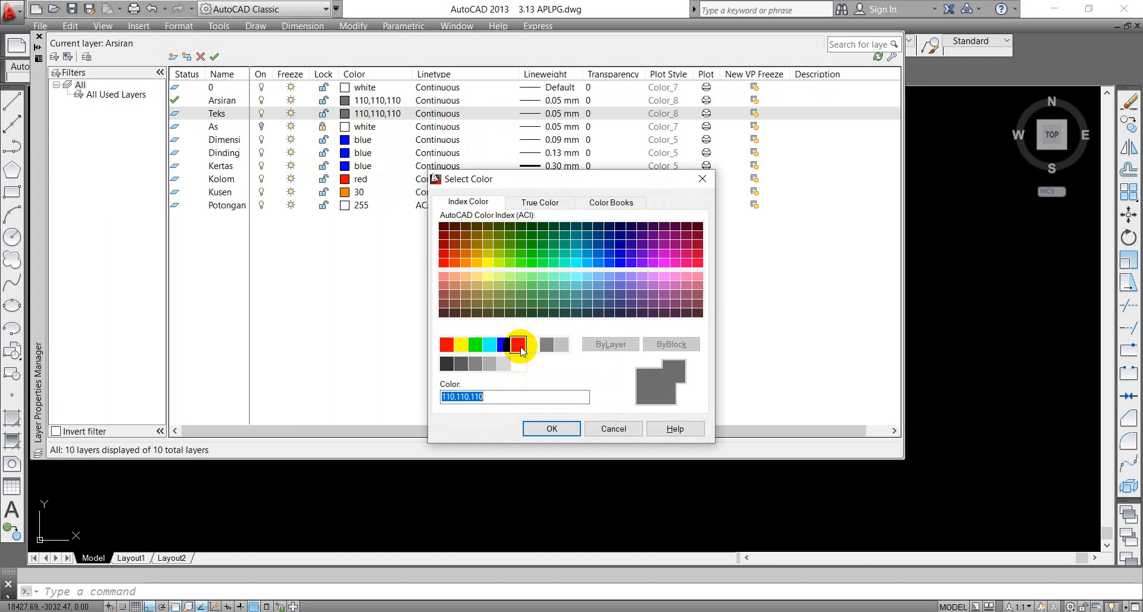
{"action": "left_click", "coordinate": [539, 348]}
{"action": "left_click", "coordinate": [552, 429]}
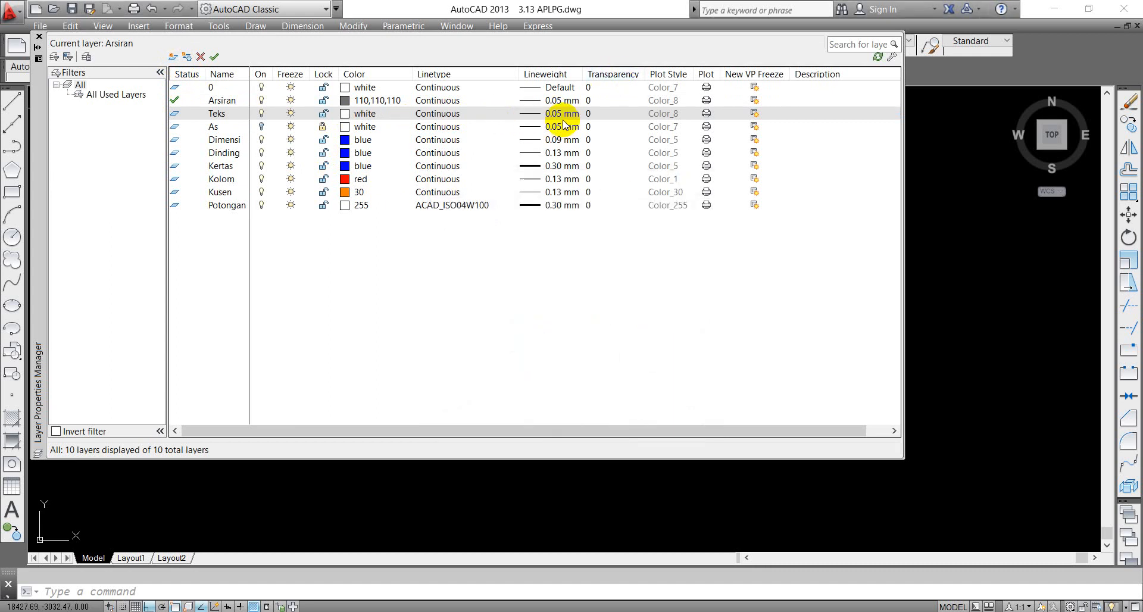
{"action": "left_click", "coordinate": [39, 37]}
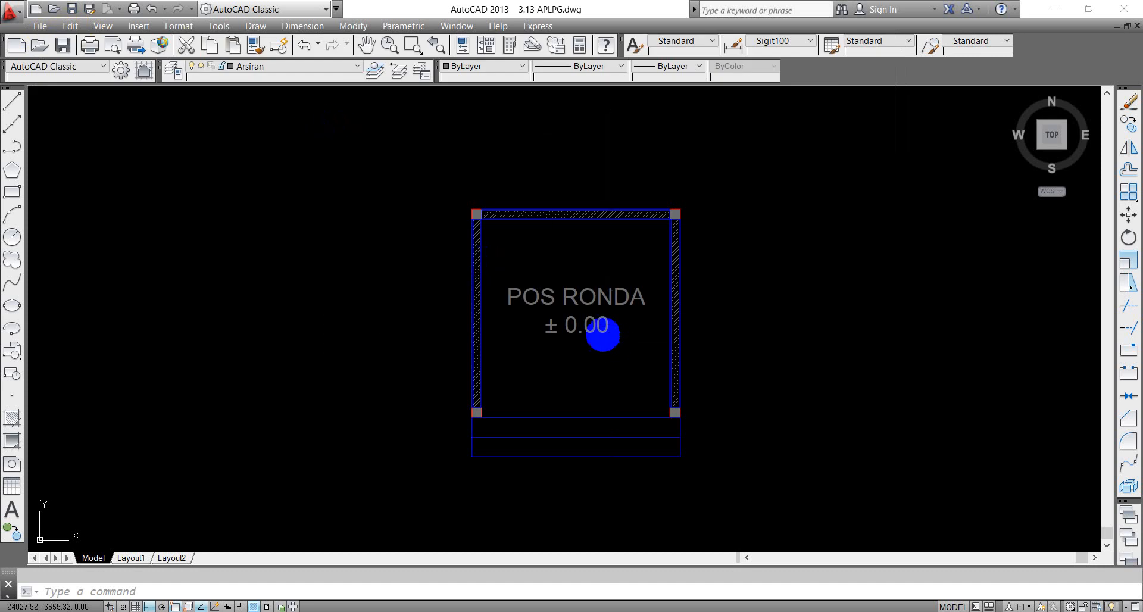
Step: Assign the POS RONDA ± 0.00 room text to the Teks layer and deselect it
{"action": "left_click", "coordinate": [610, 337]}
{"action": "left_click", "coordinate": [597, 328]}
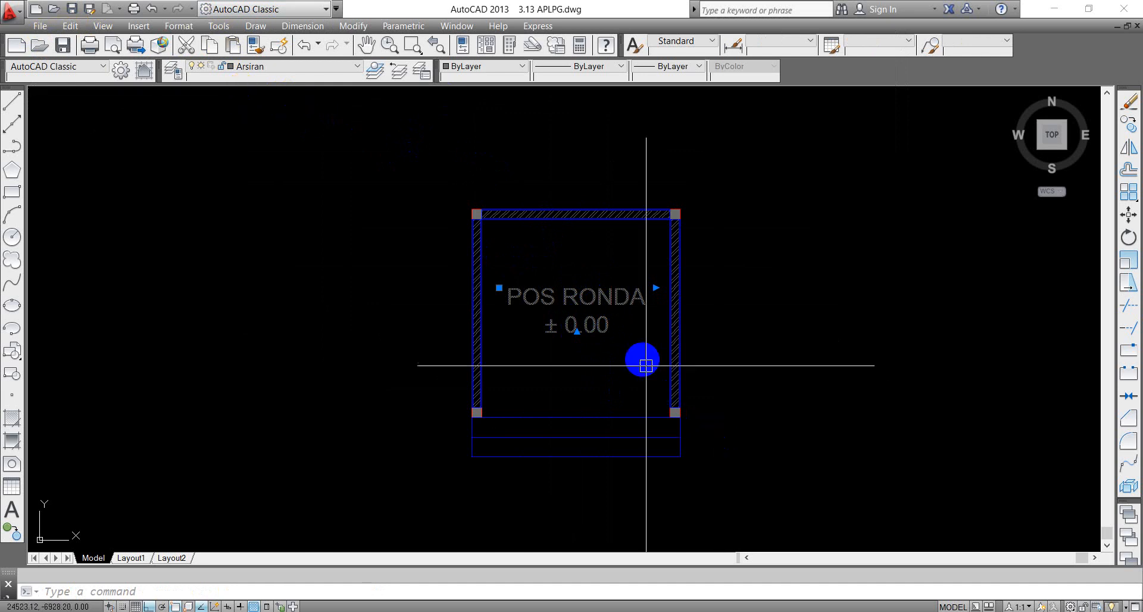
{"action": "left_click", "coordinate": [357, 66]}
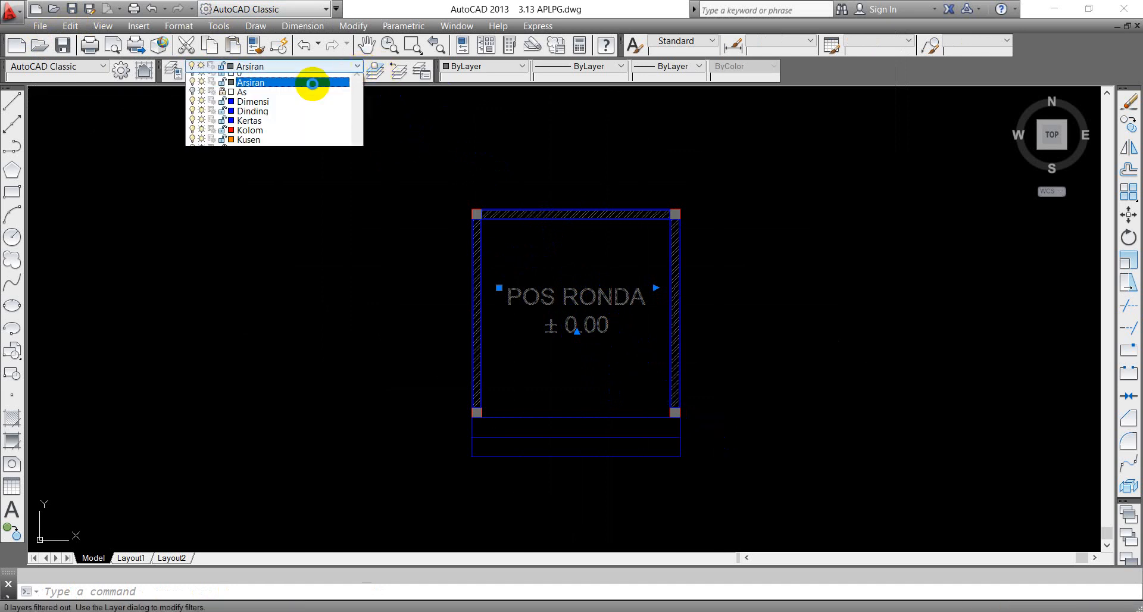
{"action": "left_click", "coordinate": [245, 165]}
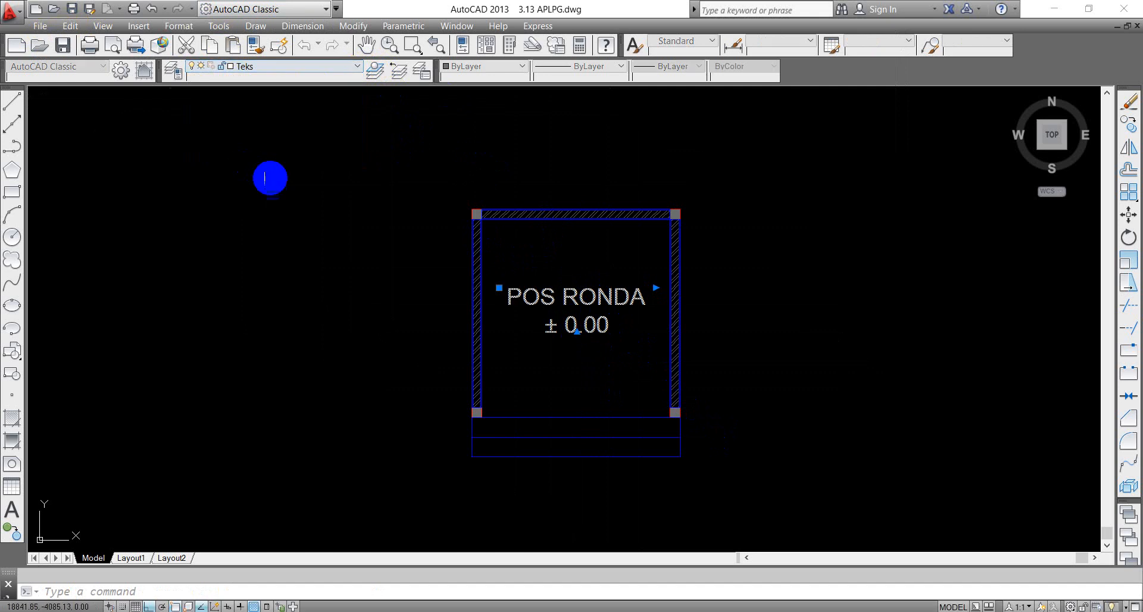
{"action": "key", "text": "Escape"}
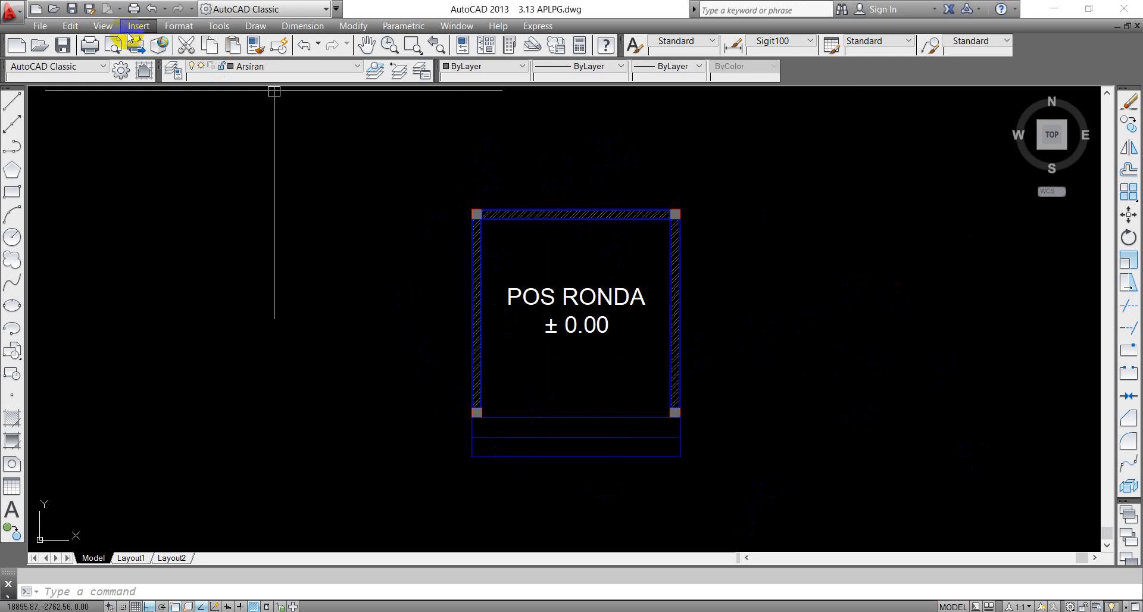
Step: Make Dimensi the current layer and Sigit100 the current dimension style
{"action": "left_click", "coordinate": [332, 69]}
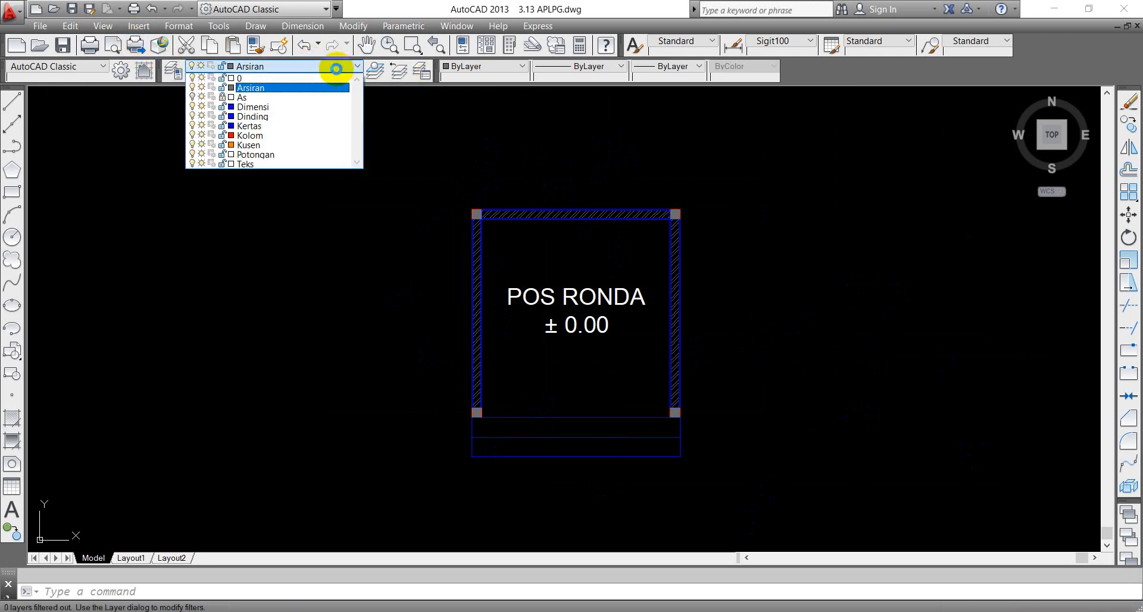
{"action": "left_click", "coordinate": [253, 107]}
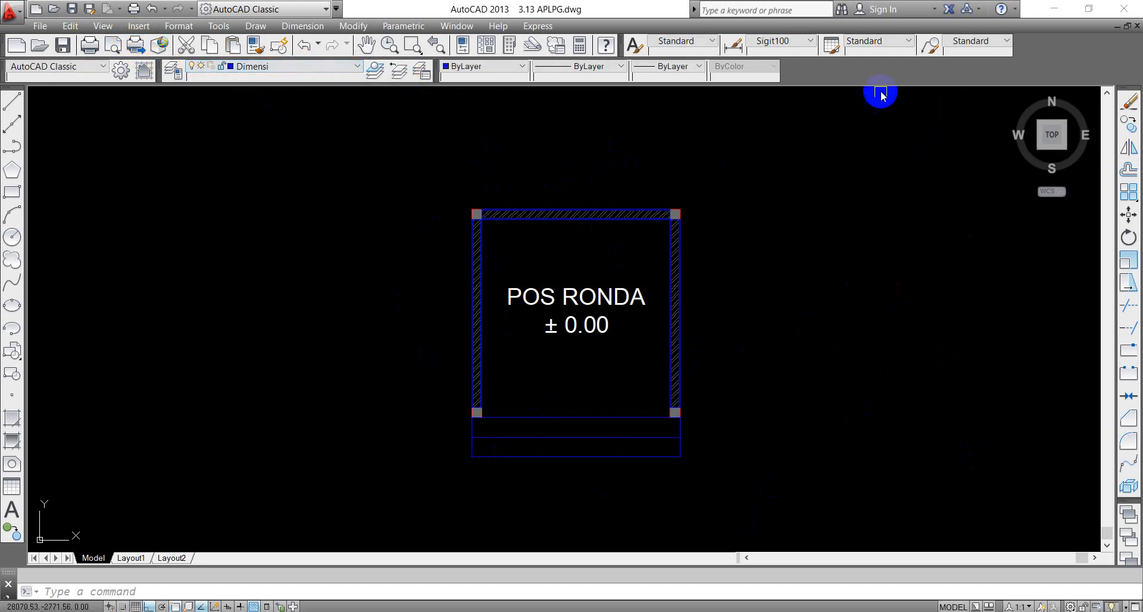
{"action": "left_click", "coordinate": [801, 48]}
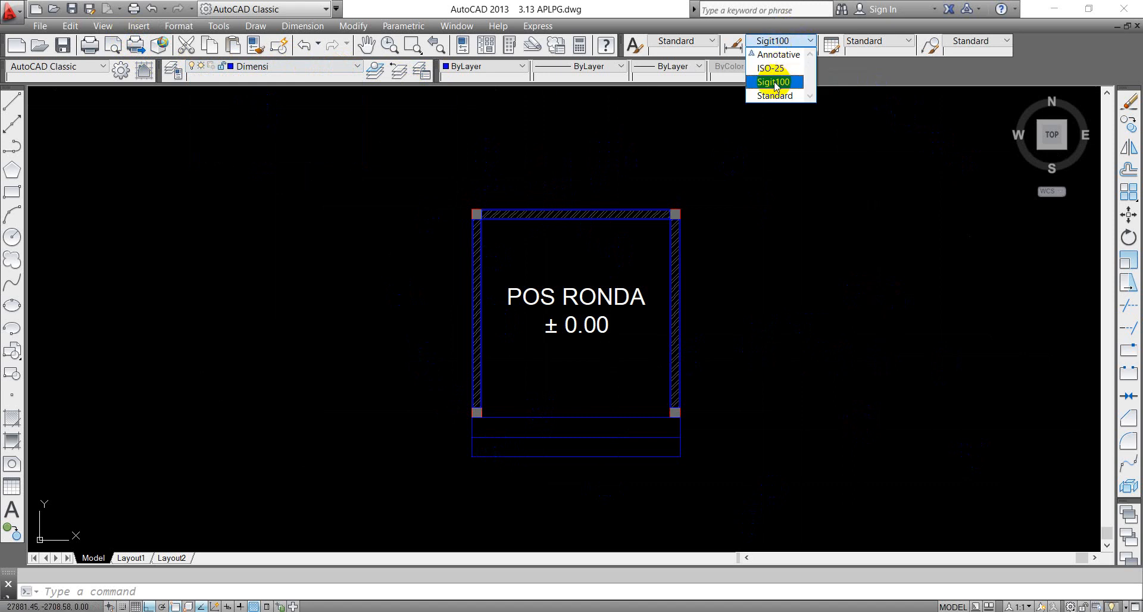
{"action": "left_click", "coordinate": [772, 80]}
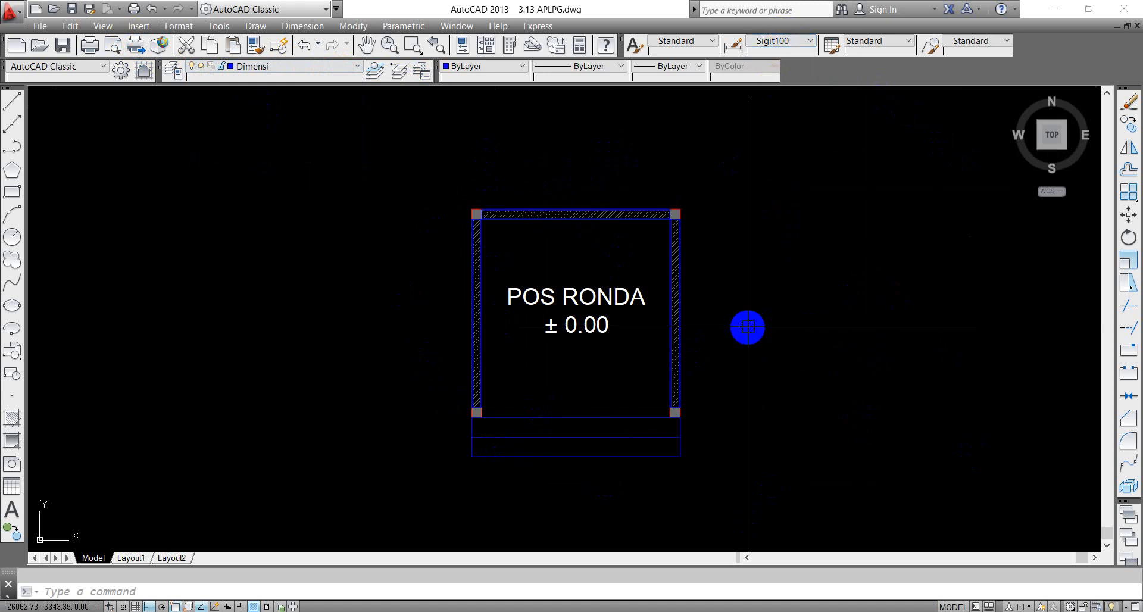
Step: Add a horizontal linear dimension between the midpoints of the two upper columns, with its dimension line offset 1000 above the wall
{"action": "type", "text": "dli"}
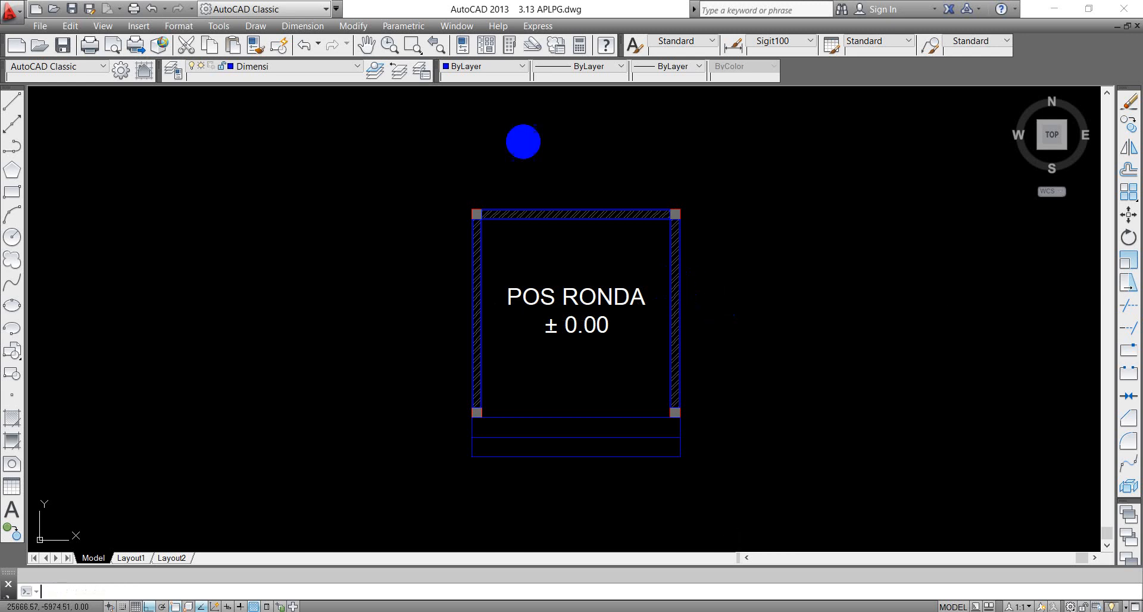
{"action": "left_click", "coordinate": [305, 28]}
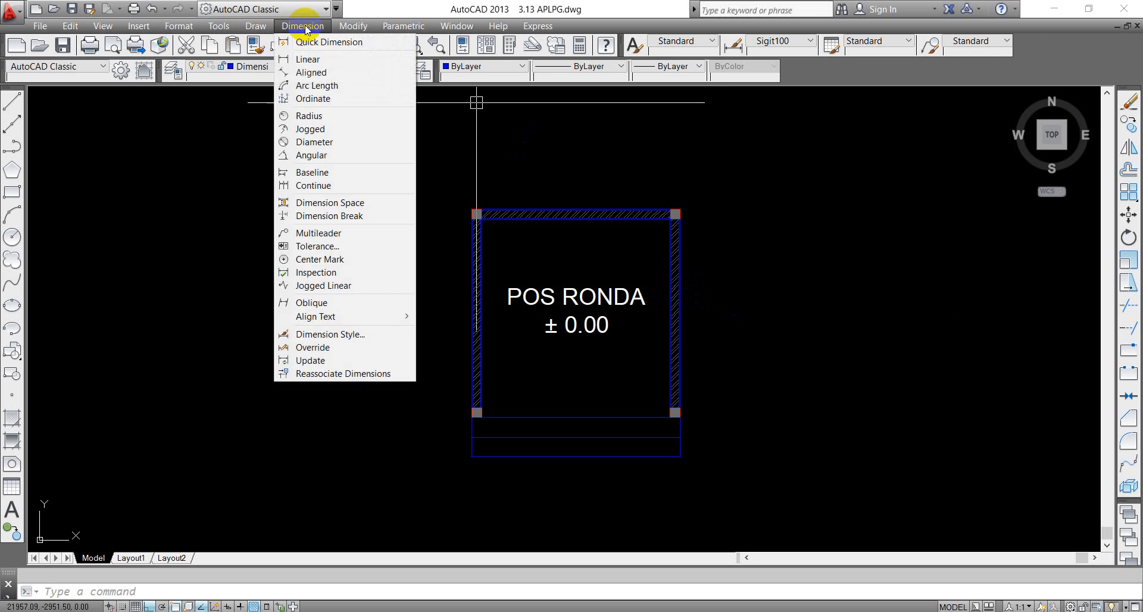
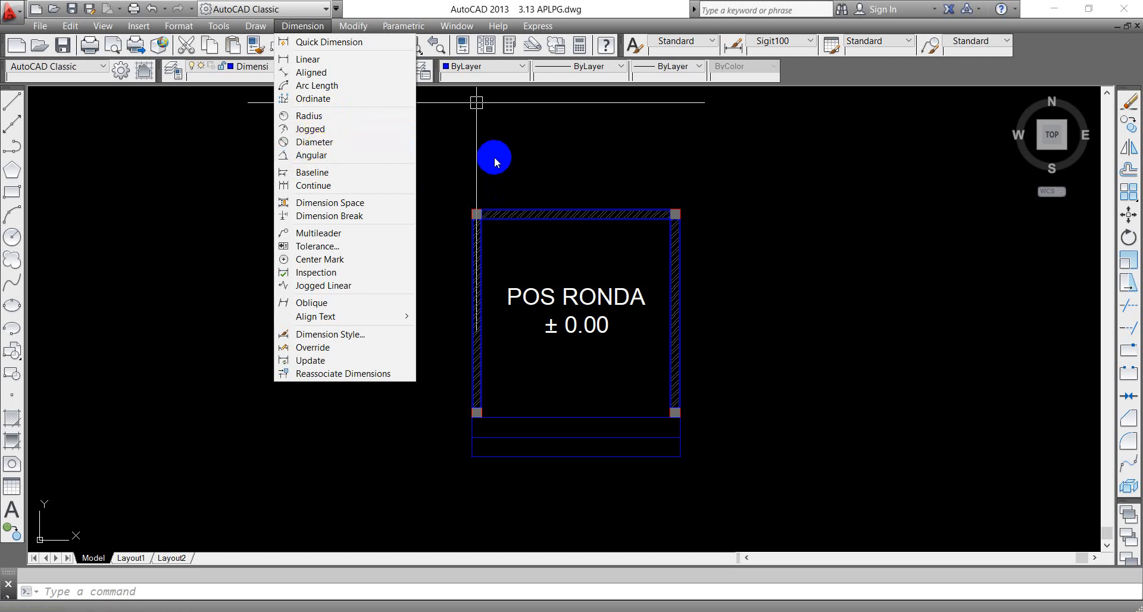
{"action": "left_click", "coordinate": [293, 60]}
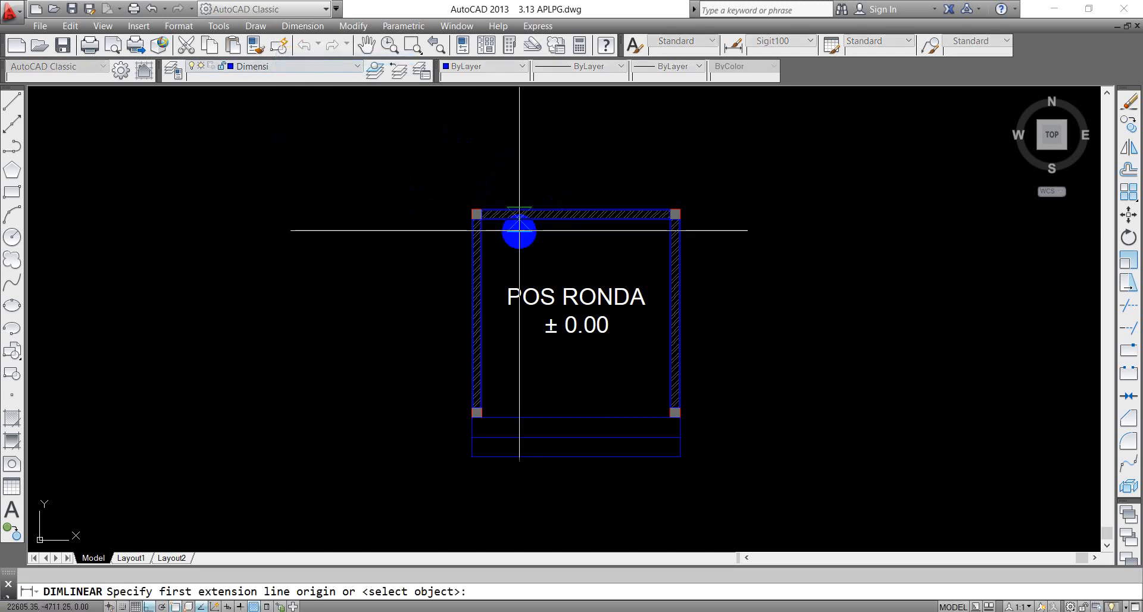
{"action": "scroll", "coordinate": [508, 228], "scroll_direction": "up", "scroll_amount": 4}
{"action": "left_click", "coordinate": [431, 177]}
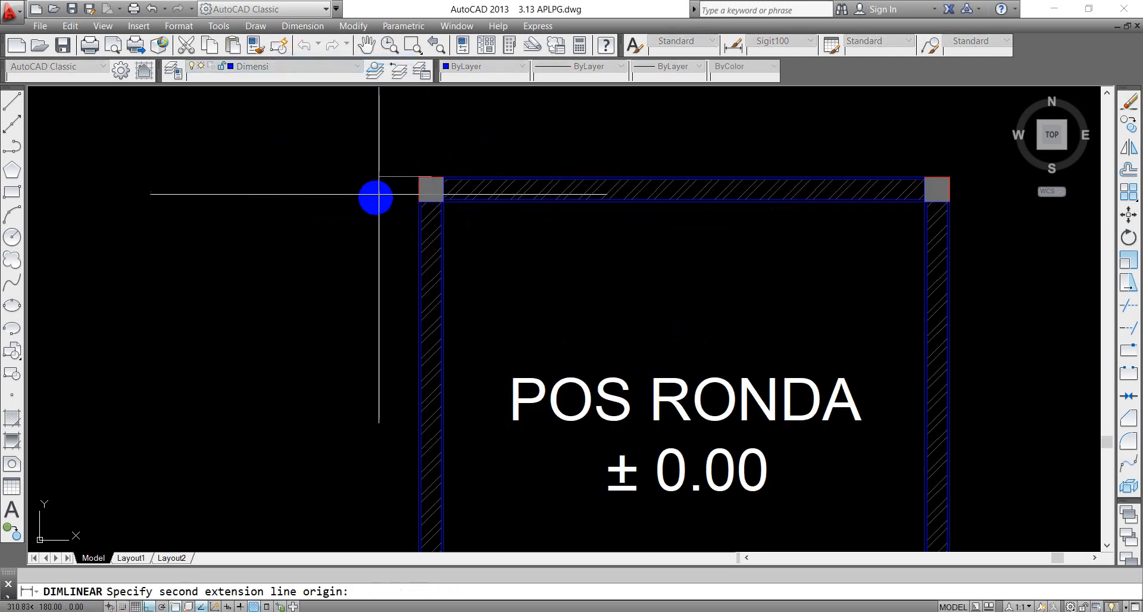
{"action": "scroll", "coordinate": [656, 146], "scroll_direction": "down", "scroll_amount": 3}
{"action": "scroll", "coordinate": [656, 158], "scroll_direction": "up", "scroll_amount": 4}
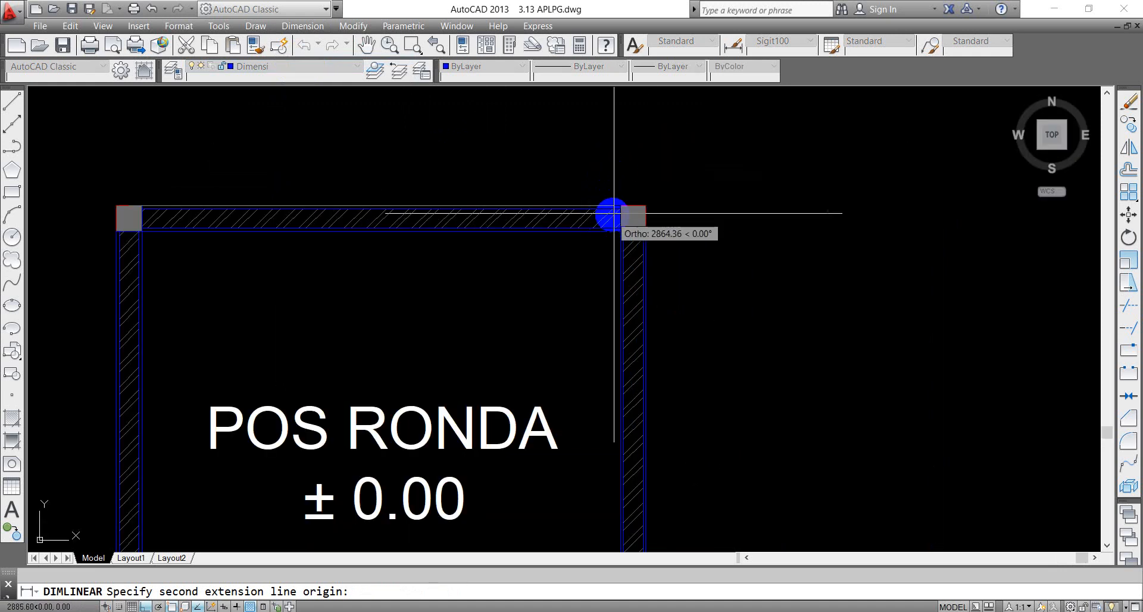
{"action": "left_click", "coordinate": [631, 204]}
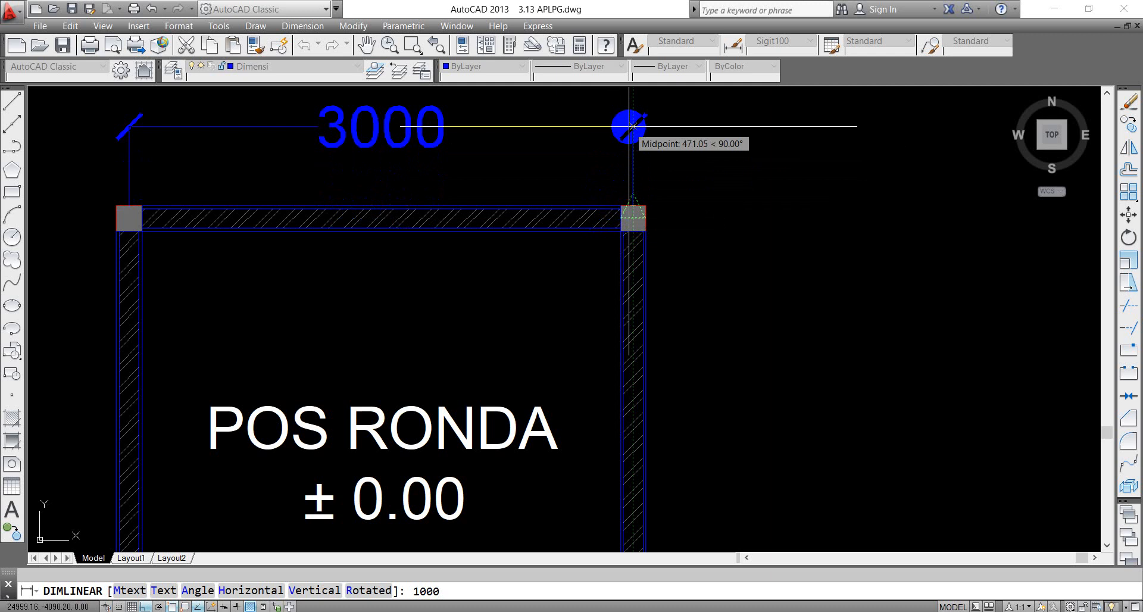
{"action": "key", "text": "Return"}
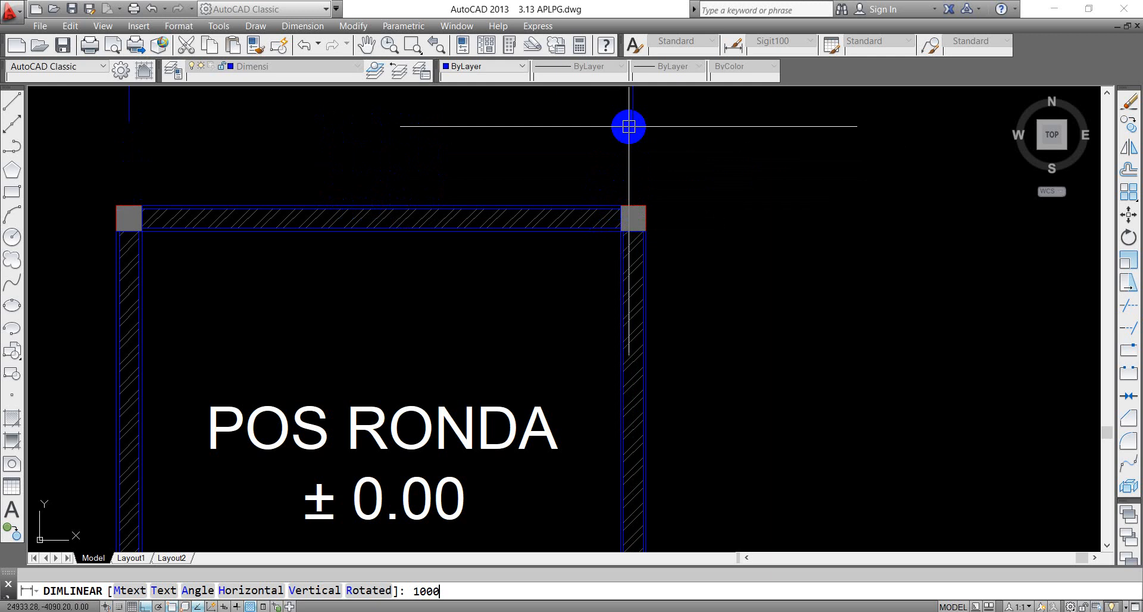
{"action": "scroll", "coordinate": [632, 154], "scroll_direction": "down", "scroll_amount": 4}
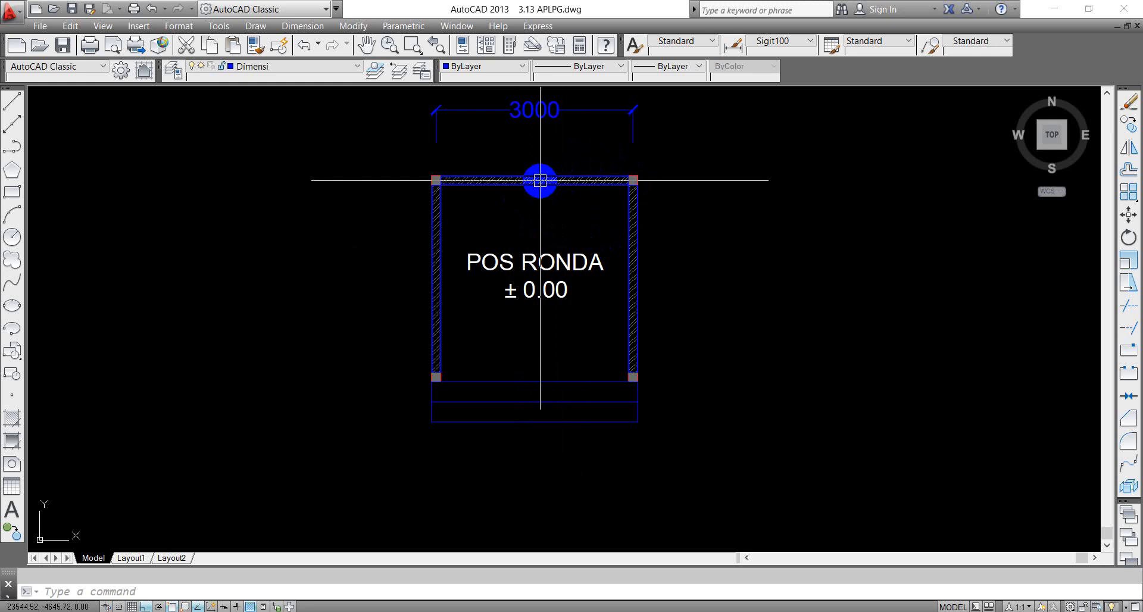
Step: Add a vertical linear dimension between the midpoints of the two left-hand columns, with its dimension line offset 1000 outward
{"action": "key", "text": "Return"}
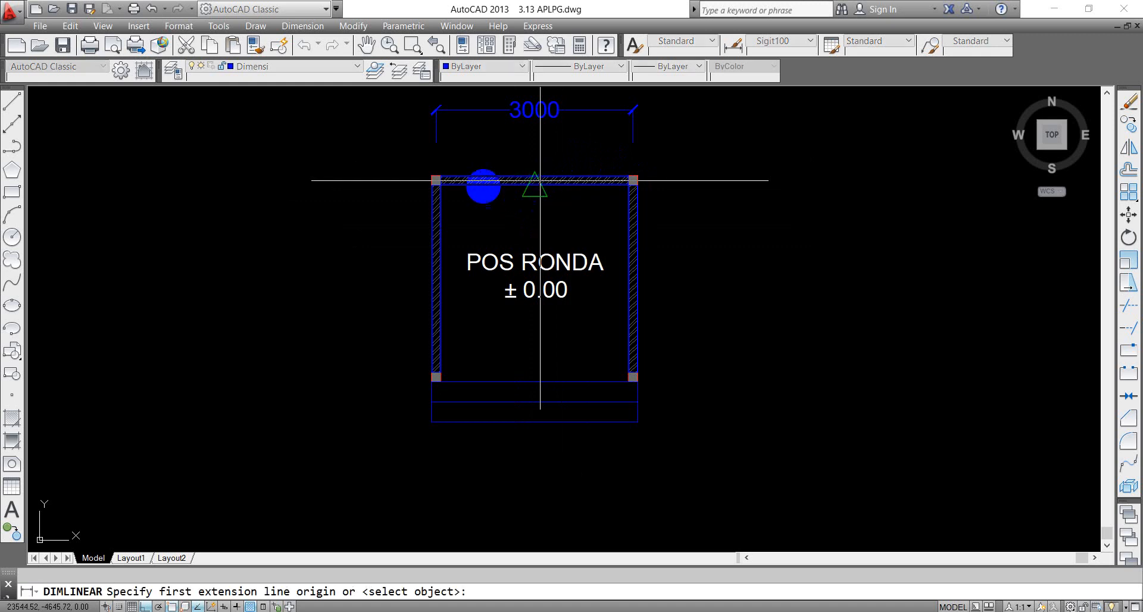
{"action": "left_click", "coordinate": [431, 179]}
{"action": "scroll", "coordinate": [420, 402], "scroll_direction": "up", "scroll_amount": 2}
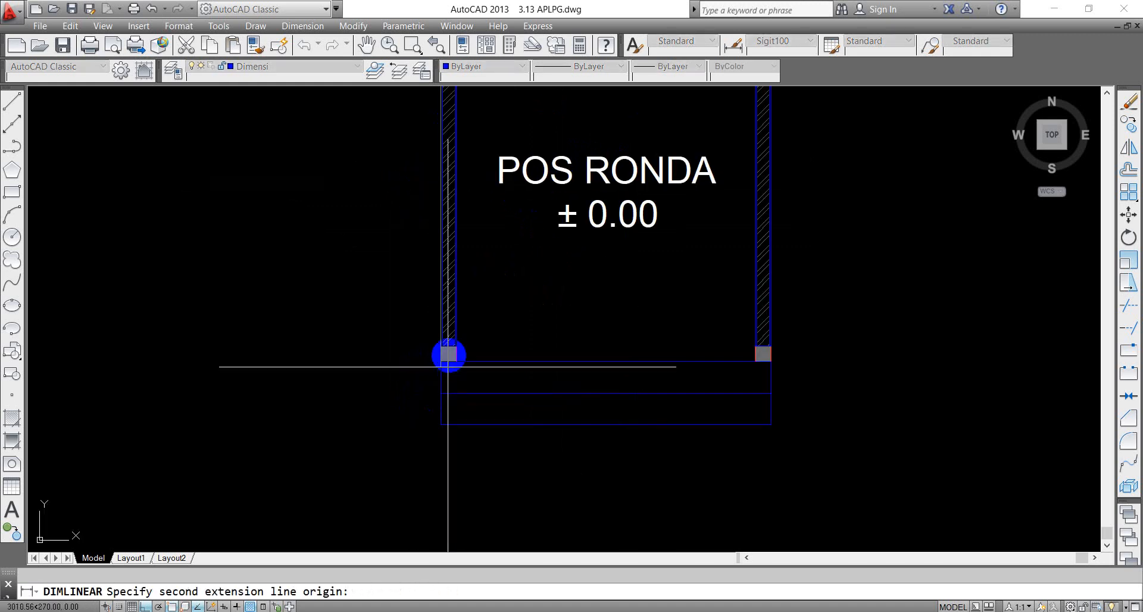
{"action": "left_click", "coordinate": [445, 353]}
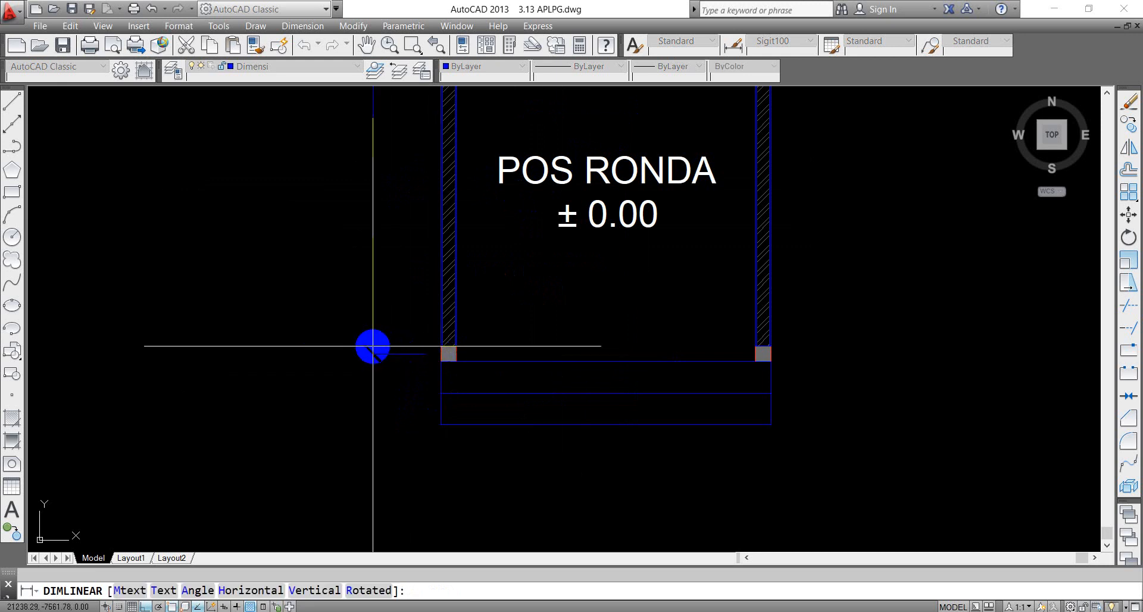
{"action": "type", "text": "1"}
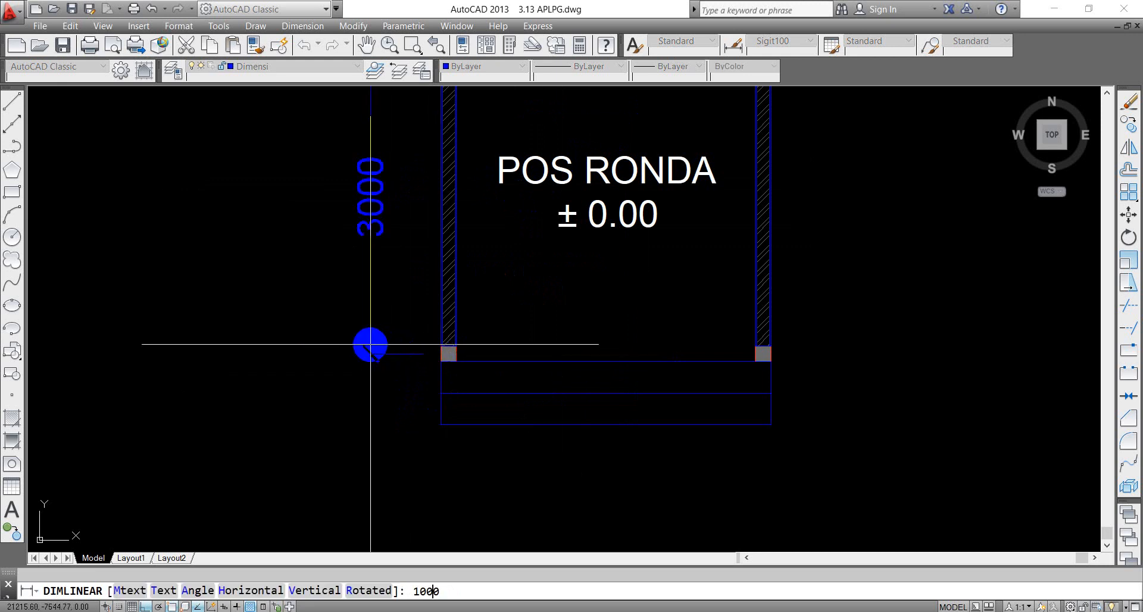
{"action": "type", "text": "000"}
{"action": "key", "text": "Return"}
{"action": "scroll", "coordinate": [685, 442], "scroll_direction": "down", "scroll_amount": 2}
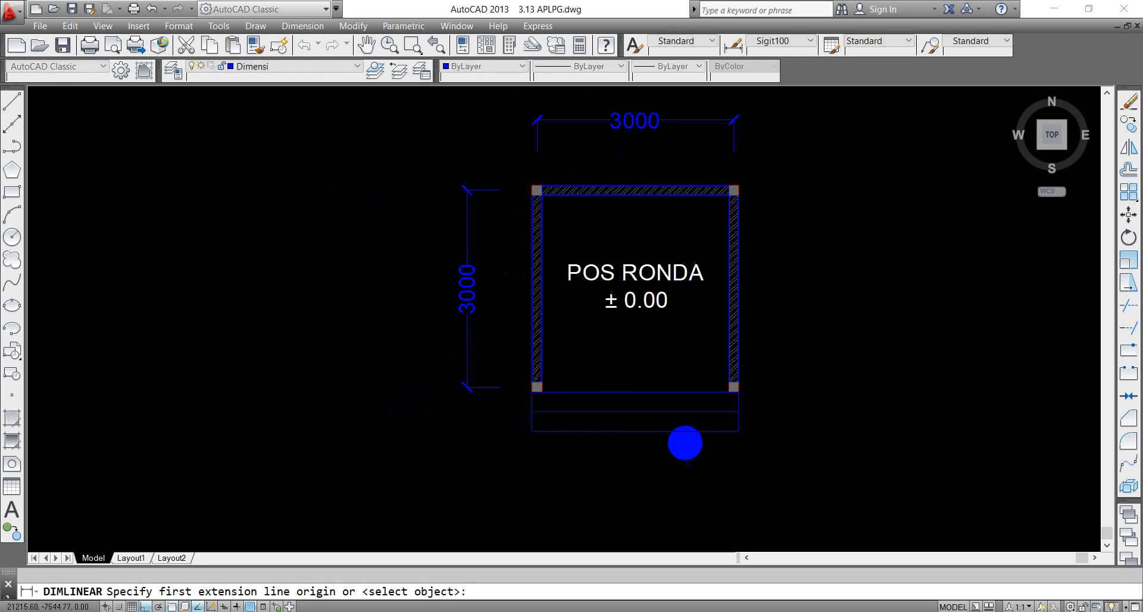
Step: Add a vertical linear dimension between the midpoints of the two right-hand columns, offset outward to match the left-hand dimension
{"action": "scroll", "coordinate": [684, 443], "scroll_direction": "down", "scroll_amount": 1}
{"action": "scroll", "coordinate": [722, 283], "scroll_direction": "up", "scroll_amount": 3}
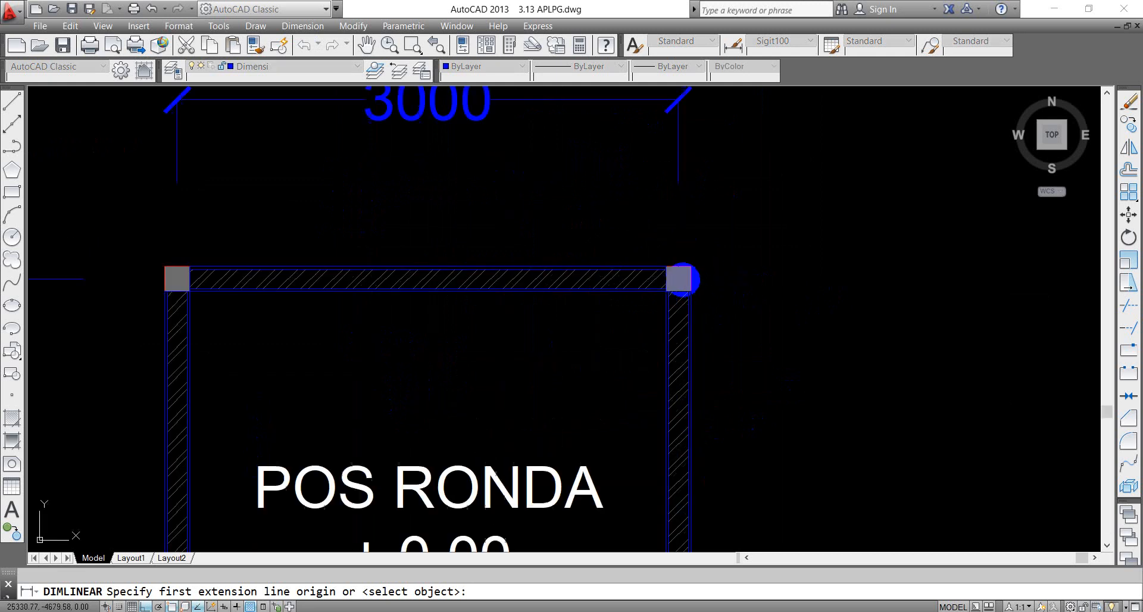
{"action": "left_click", "coordinate": [687, 277]}
{"action": "scroll", "coordinate": [694, 191], "scroll_direction": "down", "scroll_amount": 2}
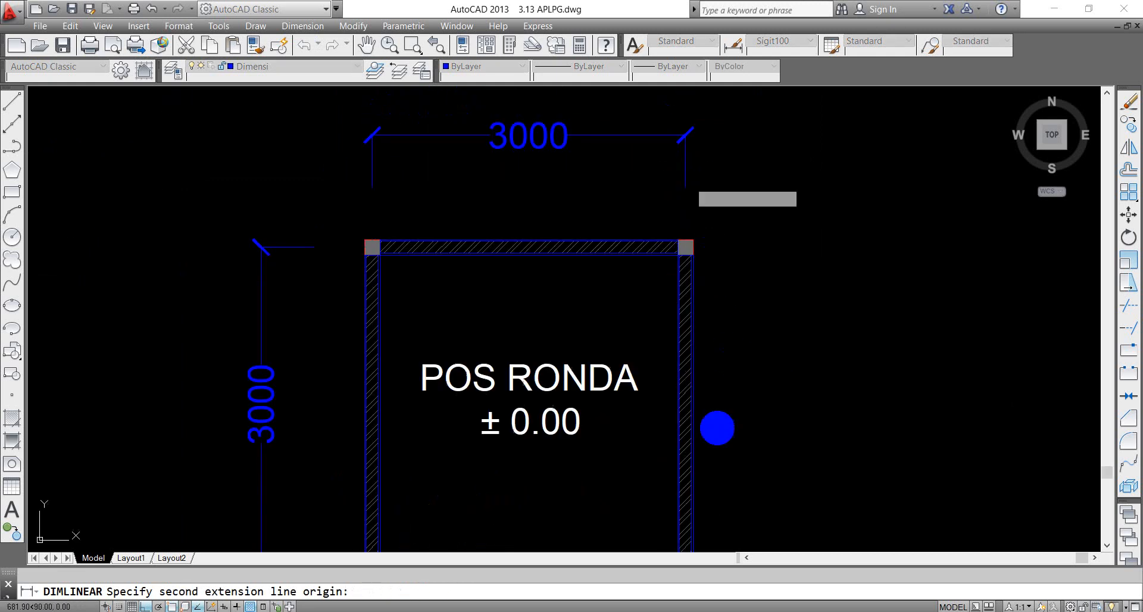
{"action": "scroll", "coordinate": [717, 428], "scroll_direction": "down", "scroll_amount": 2}
{"action": "scroll", "coordinate": [709, 533], "scroll_direction": "up", "scroll_amount": 6}
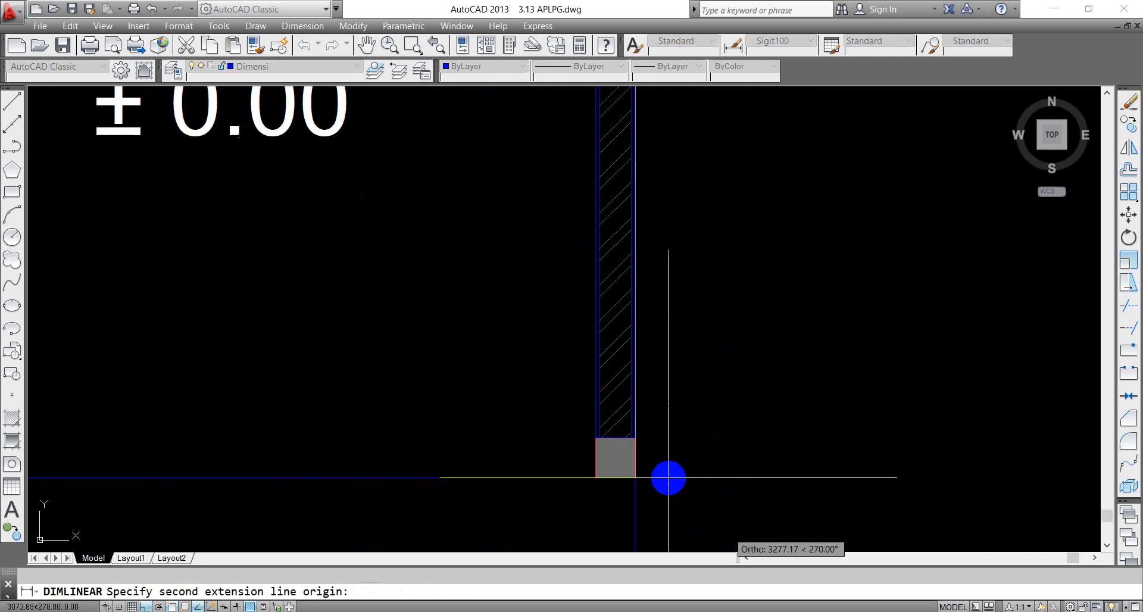
{"action": "left_click", "coordinate": [717, 451]}
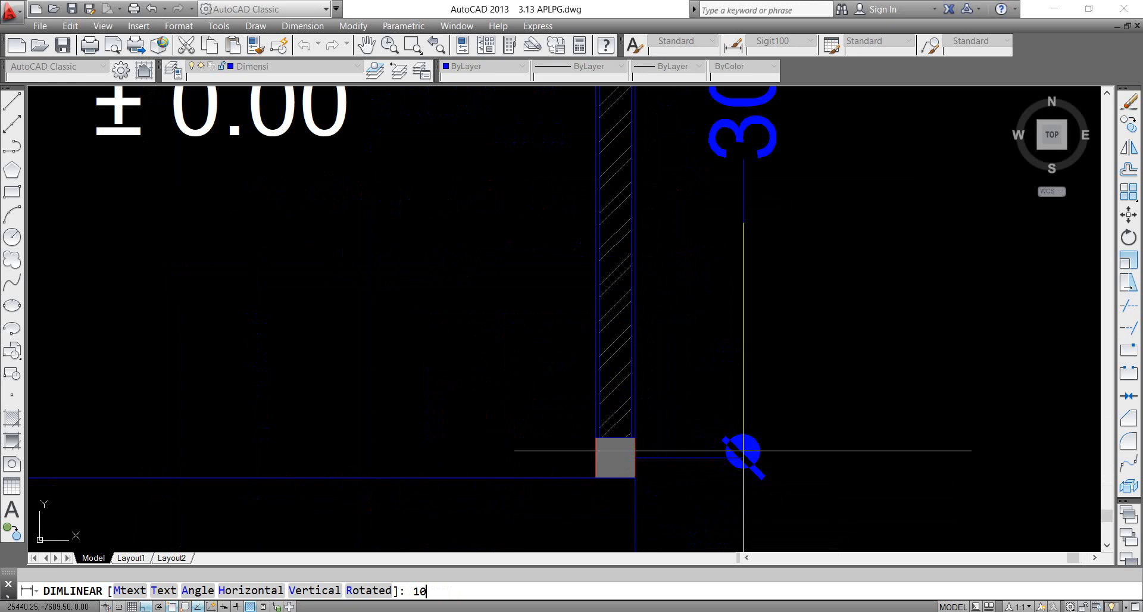
{"action": "key", "text": "Return"}
{"action": "scroll", "coordinate": [714, 386], "scroll_direction": "down", "scroll_amount": 5}
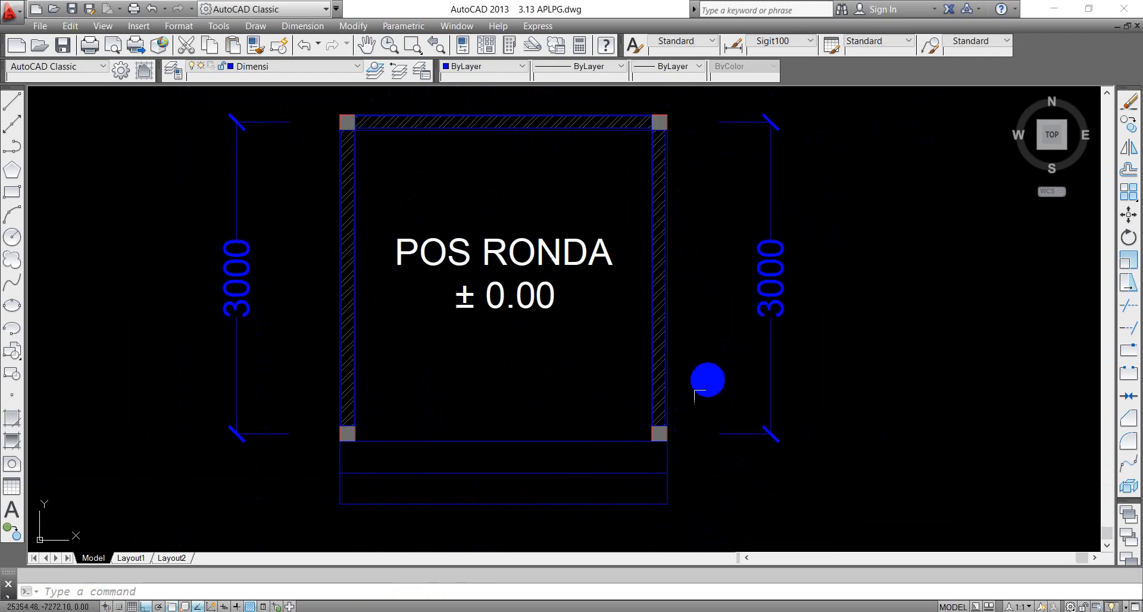
{"action": "middle_click_drag", "start_coordinate": [767, 291], "coordinate": [770, 305]}
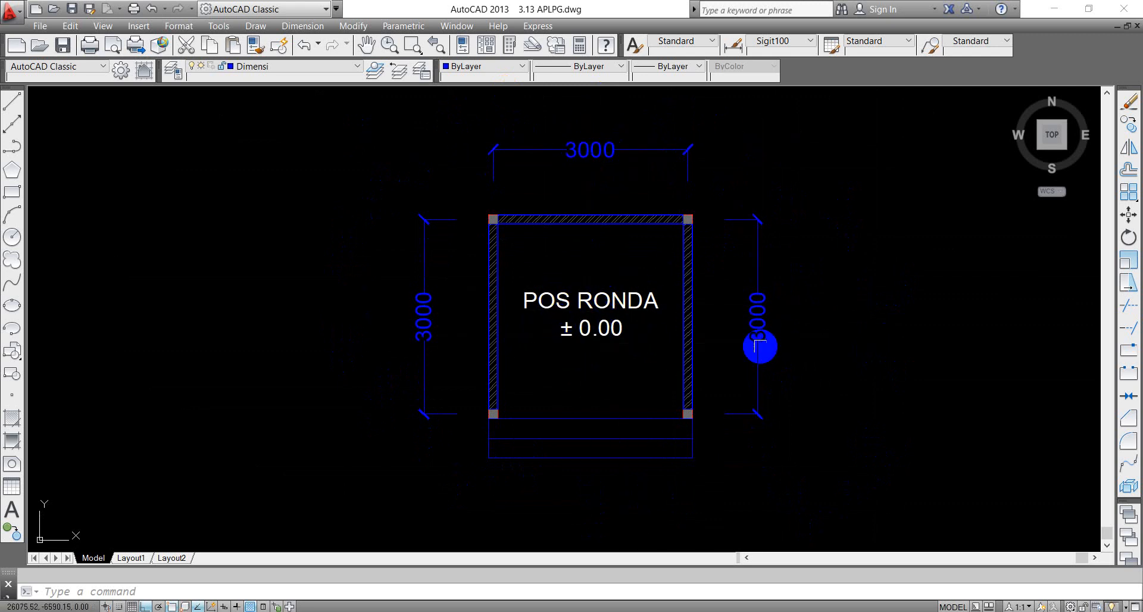
Step: Open the primary unit settings of dimension style Sigit100 for modification
{"action": "mouse_move", "coordinate": [761, 345]}
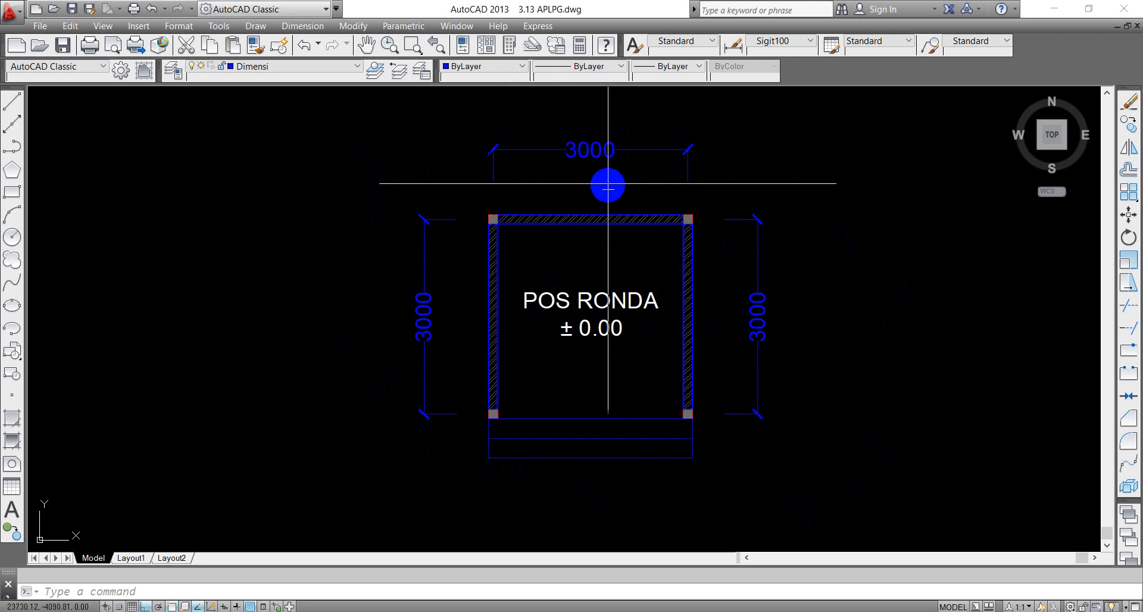
{"action": "mouse_move", "coordinate": [596, 160]}
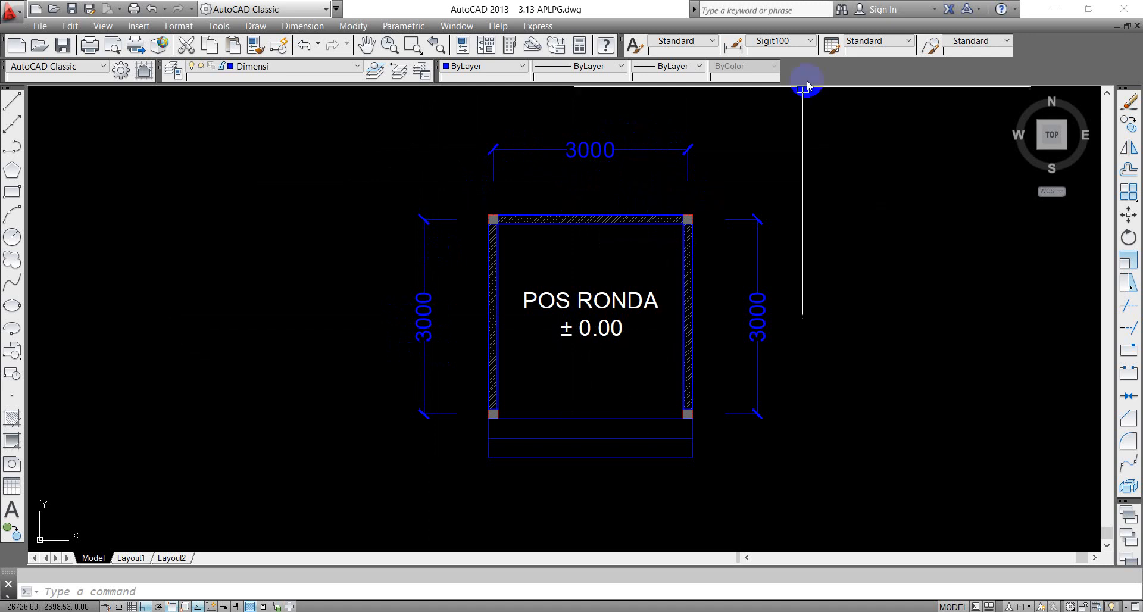
{"action": "left_click", "coordinate": [735, 47]}
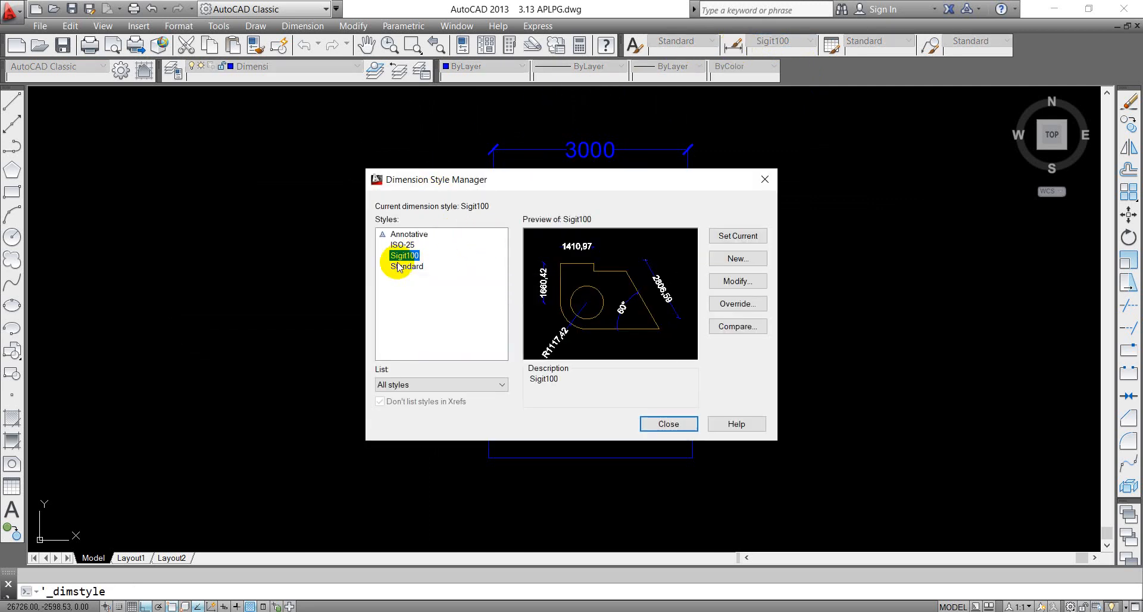
{"action": "left_click", "coordinate": [736, 282]}
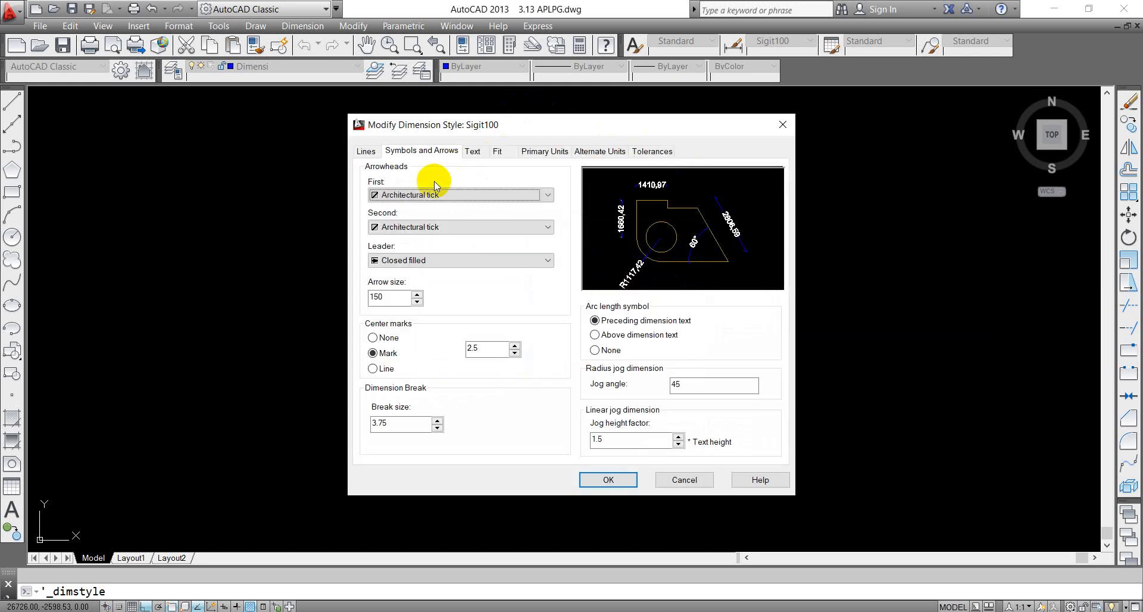
{"action": "left_click", "coordinate": [546, 151]}
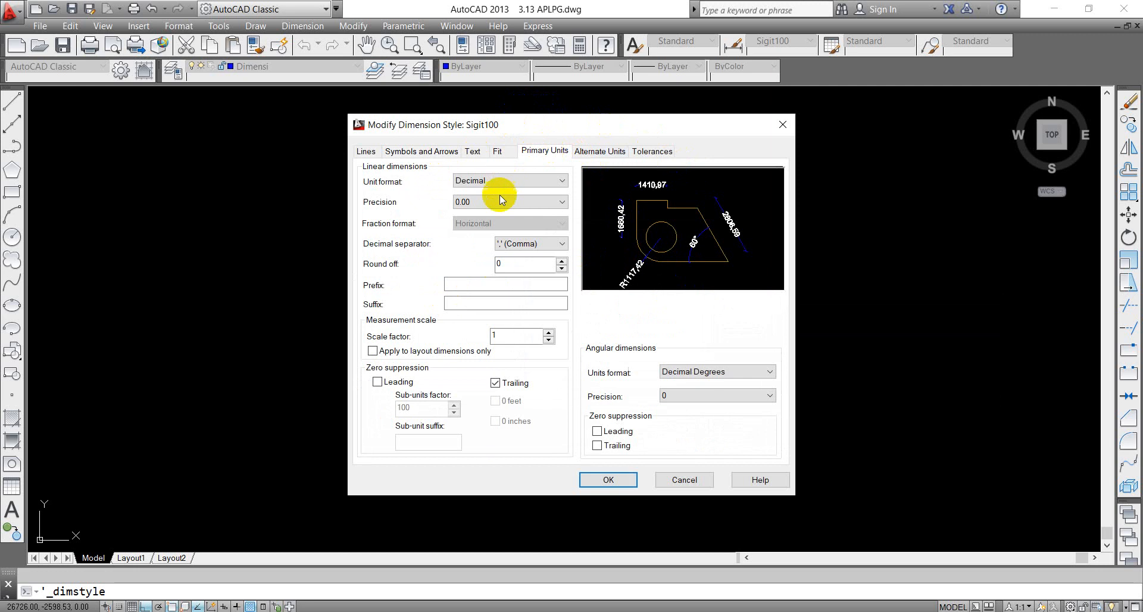
Step: Try lowering the measurement scale factor of Sigit100 to 0.85, and return it to 1
{"action": "left_click", "coordinate": [548, 338]}
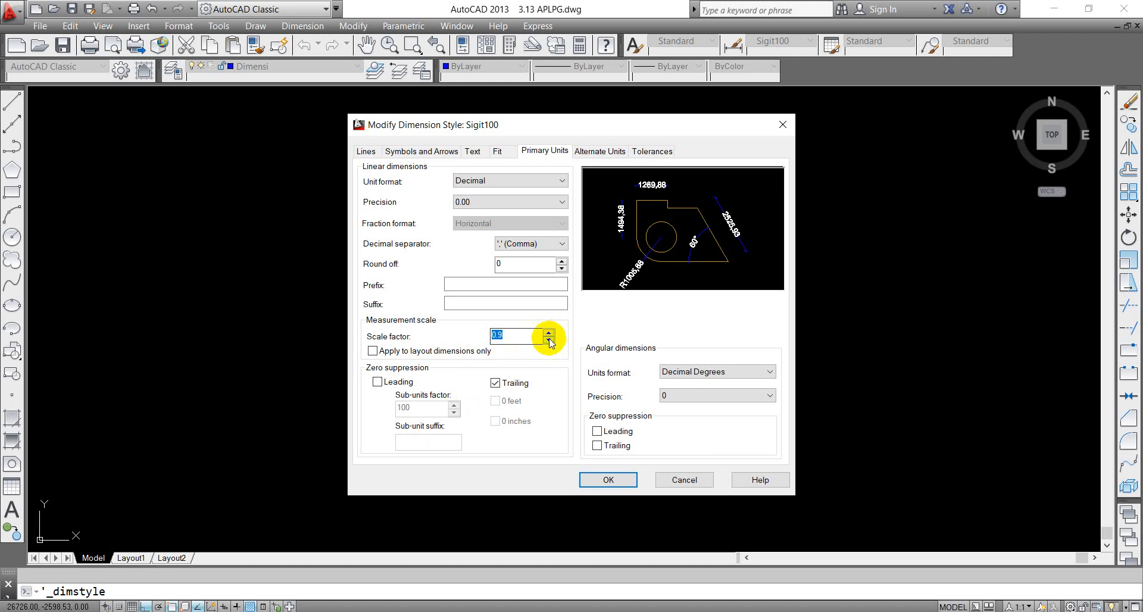
{"action": "left_click", "coordinate": [549, 340]}
{"action": "left_click", "coordinate": [550, 339]}
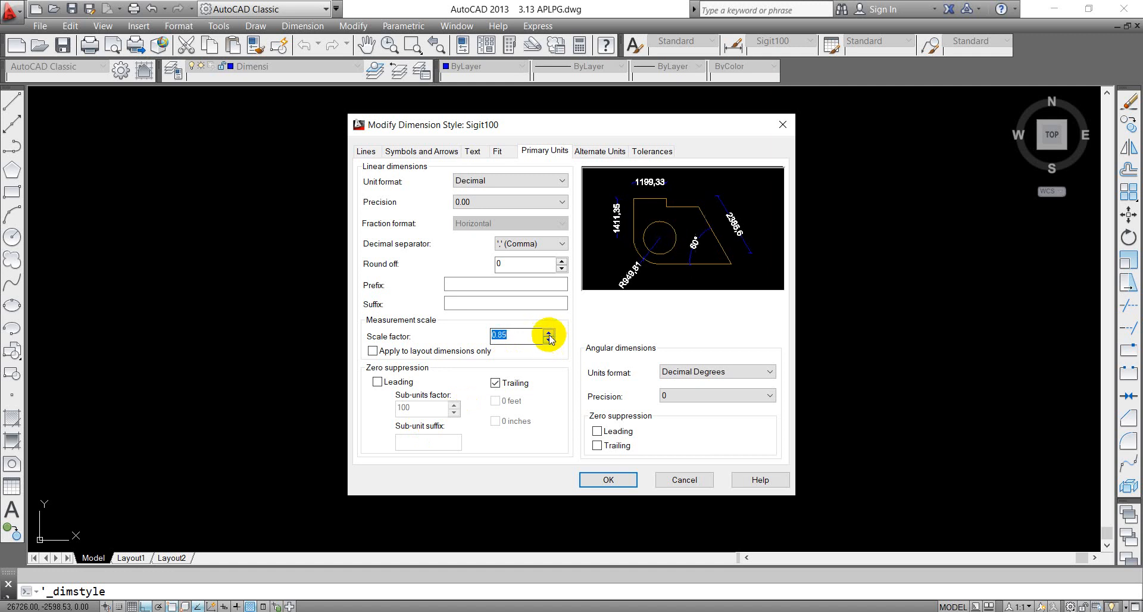
{"action": "left_click", "coordinate": [549, 334]}
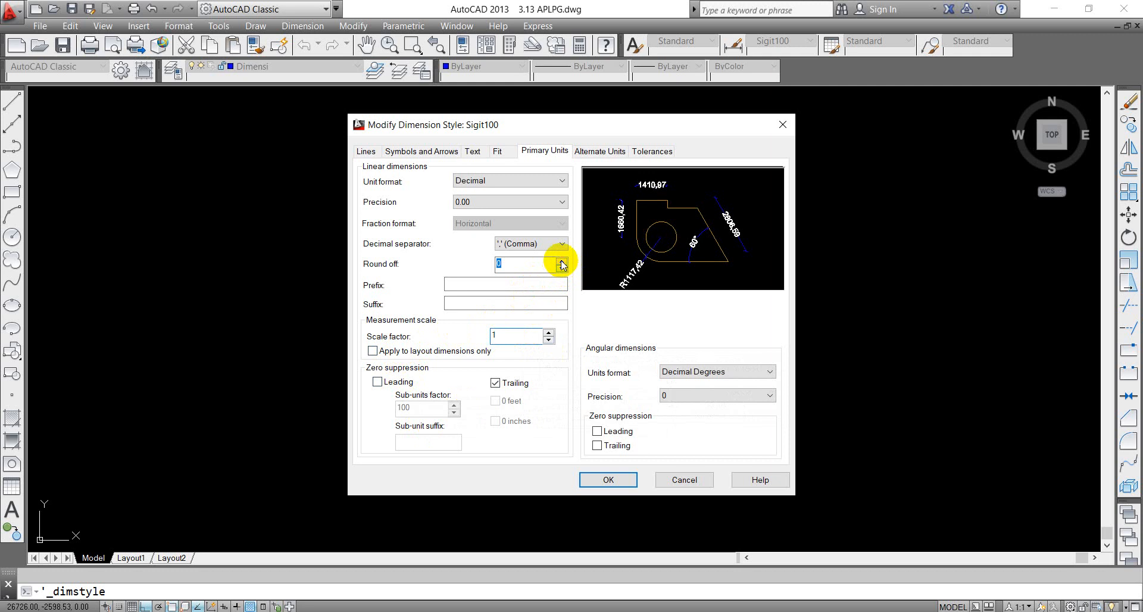
Step: Try round-off values such as 0.1 and 0.05 for linear dimensions, and reset the round-off to 0
{"action": "left_click", "coordinate": [560, 261]}
{"action": "left_click", "coordinate": [560, 261]}
{"action": "left_click", "coordinate": [560, 261]}
{"action": "left_click", "coordinate": [561, 267]}
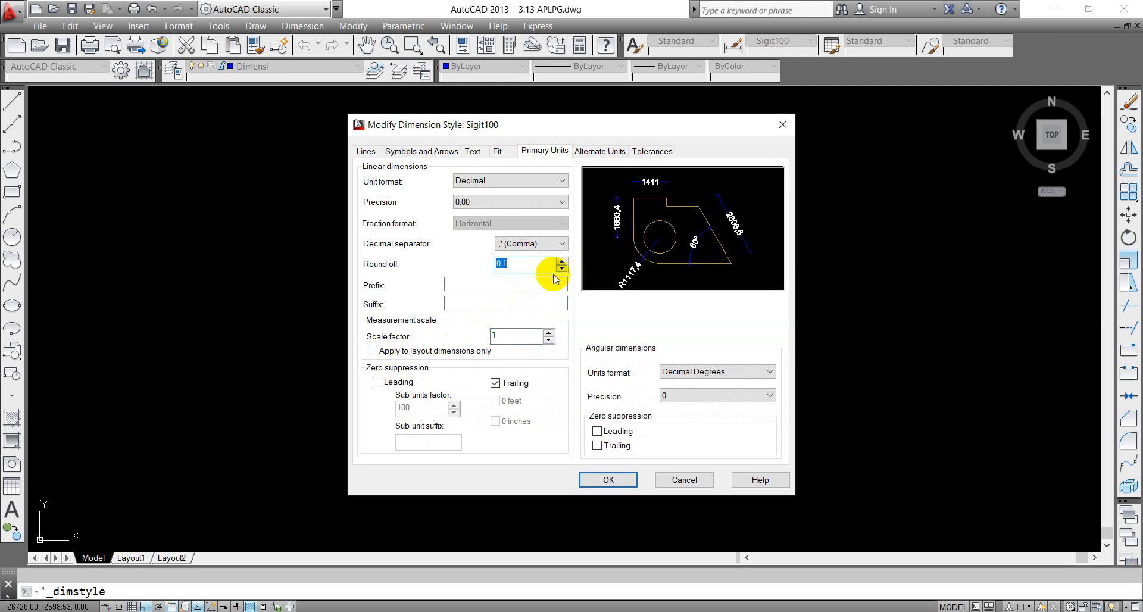
{"action": "left_click", "coordinate": [561, 267]}
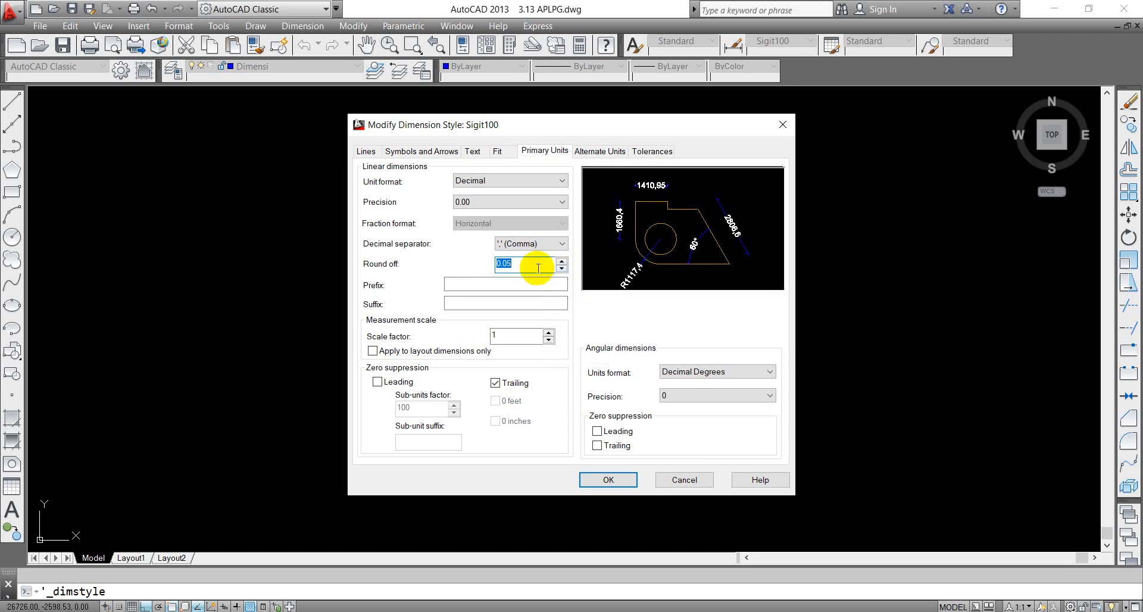
{"action": "type", "text": "0"}
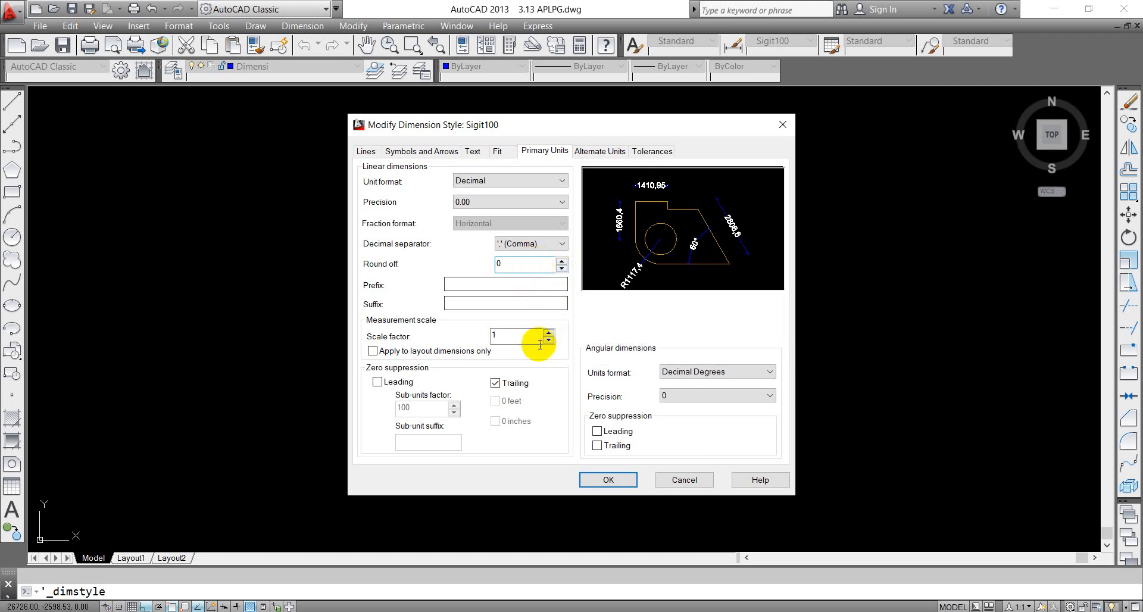
Step: Set the measurement scale factor of Sigit100 to 0.01, apply the change and close the dimension style manager
{"action": "double_click", "coordinate": [507, 335]}
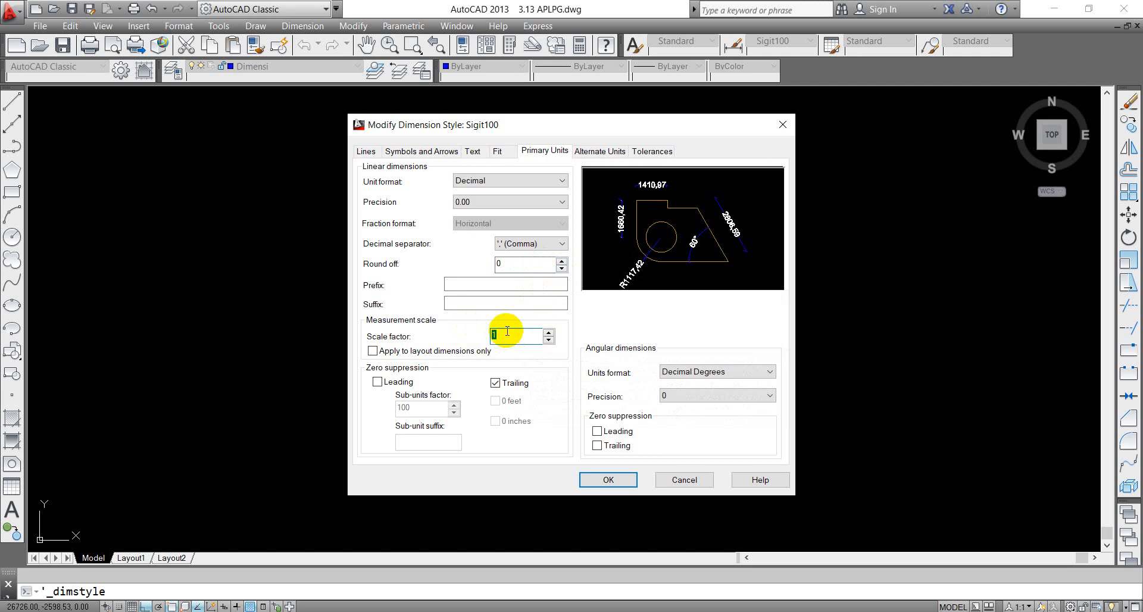
{"action": "type", "text": "0,"}
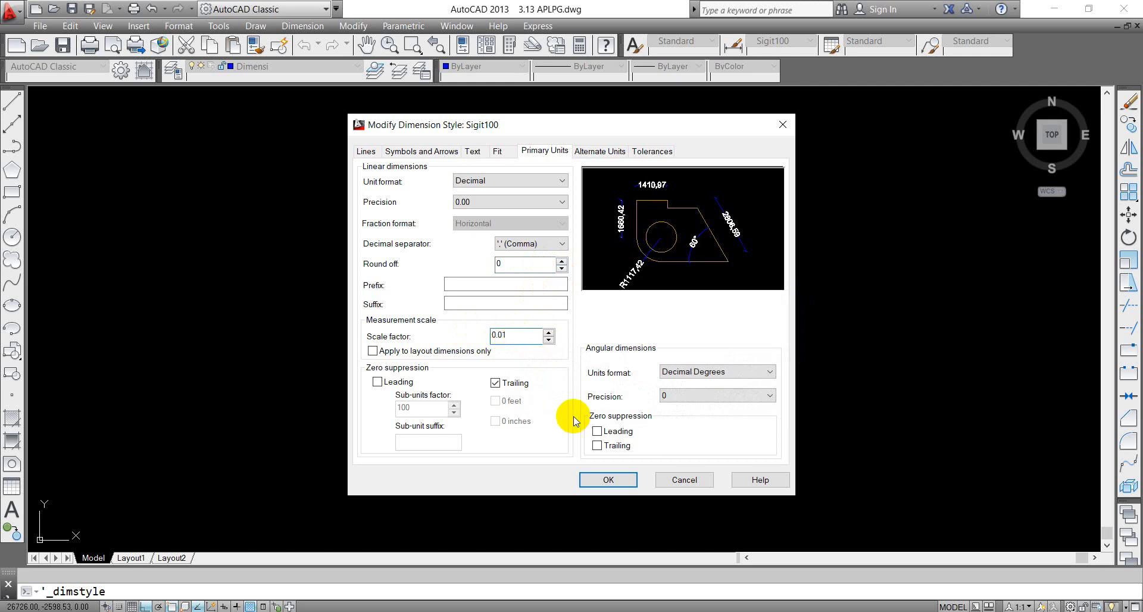
{"action": "left_click", "coordinate": [600, 479]}
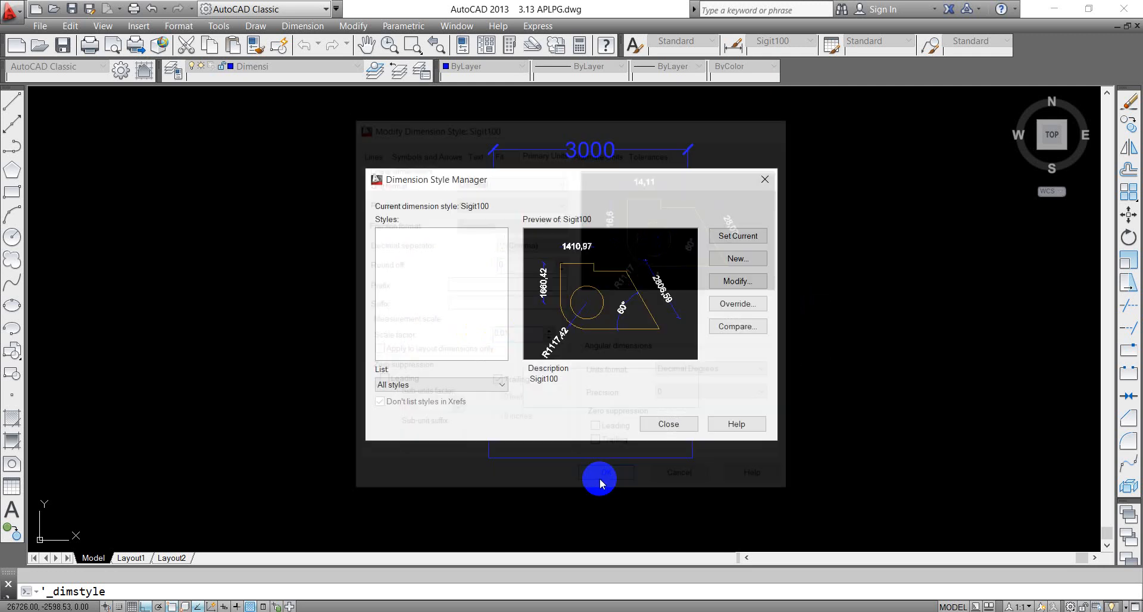
{"action": "left_click", "coordinate": [678, 427]}
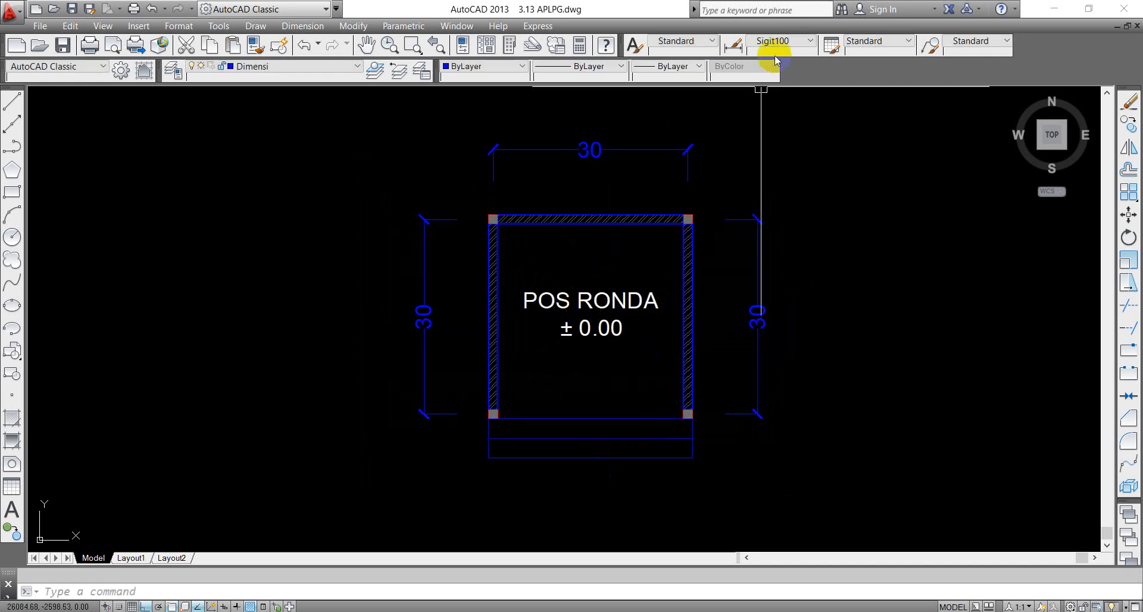
Step: Set Sigit100's measurement scale factor to 0.001 and angular precision to 0.00, apply the changes and close the dimension style manager
{"action": "left_click", "coordinate": [736, 48]}
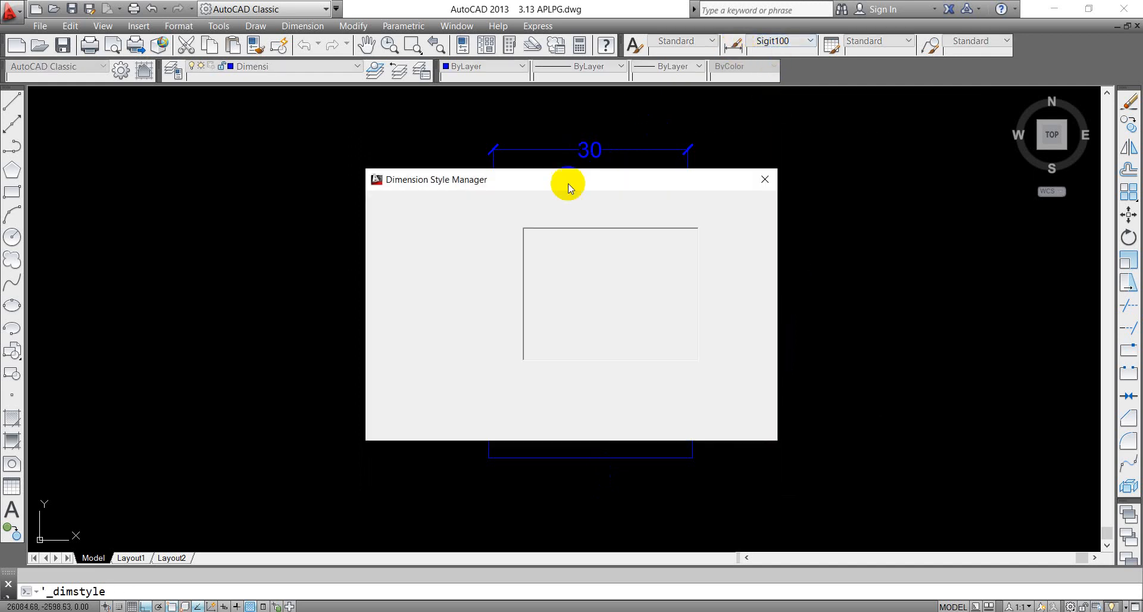
{"action": "left_click", "coordinate": [738, 285]}
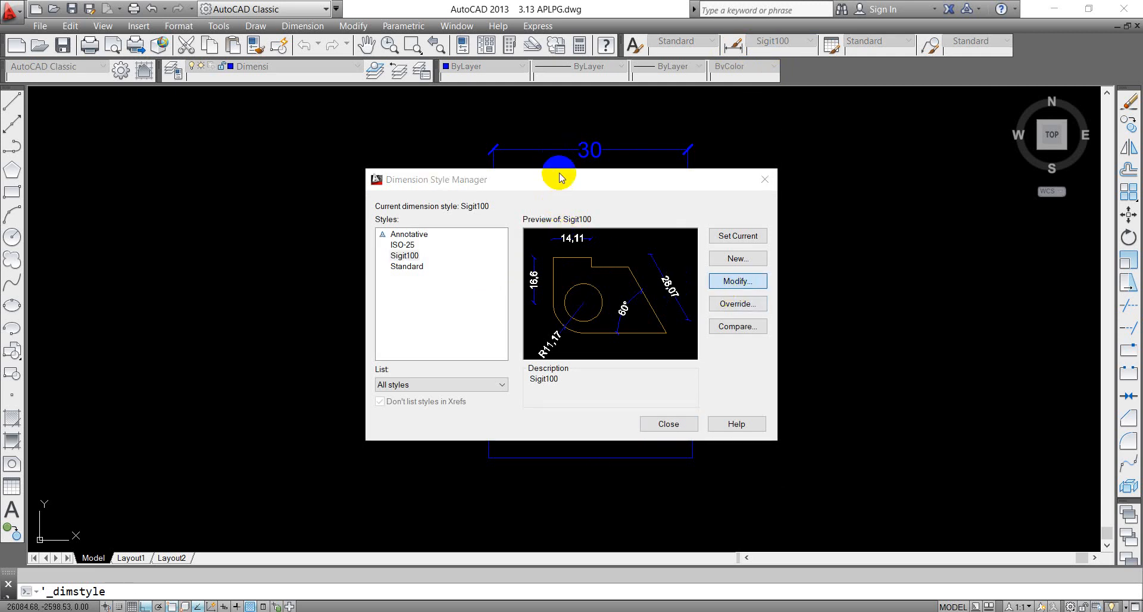
{"action": "left_click", "coordinate": [733, 283]}
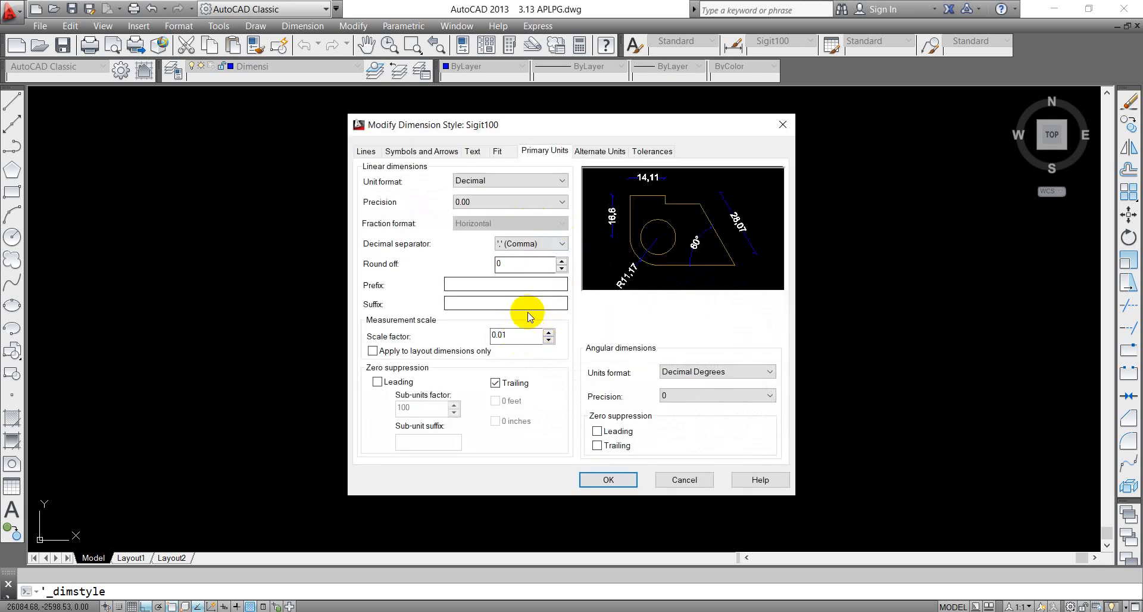
{"action": "double_click", "coordinate": [509, 336]}
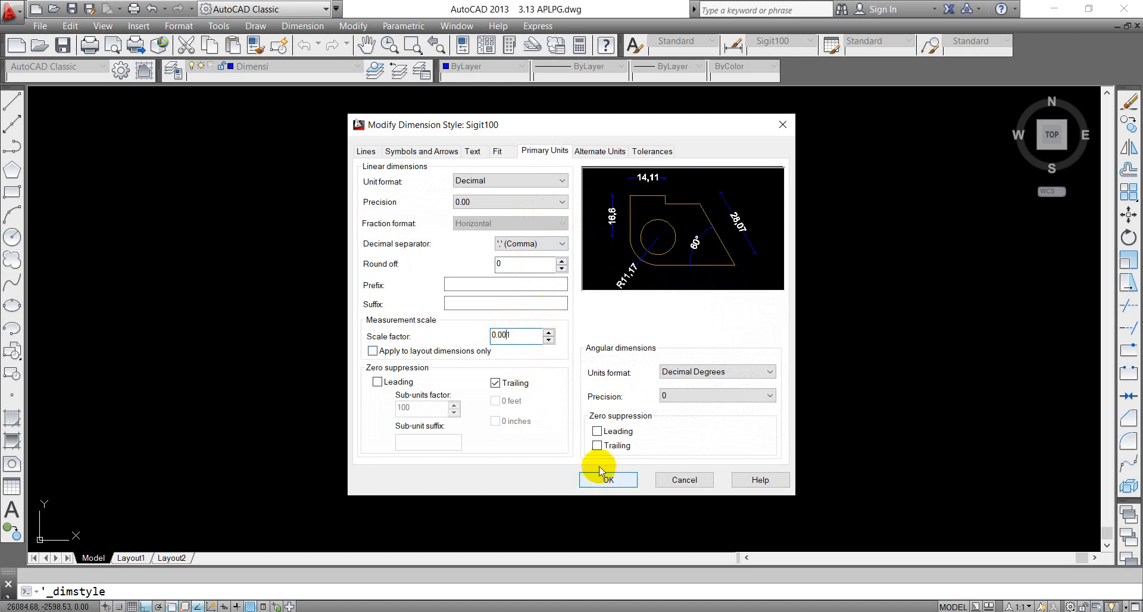
{"action": "left_click", "coordinate": [692, 396]}
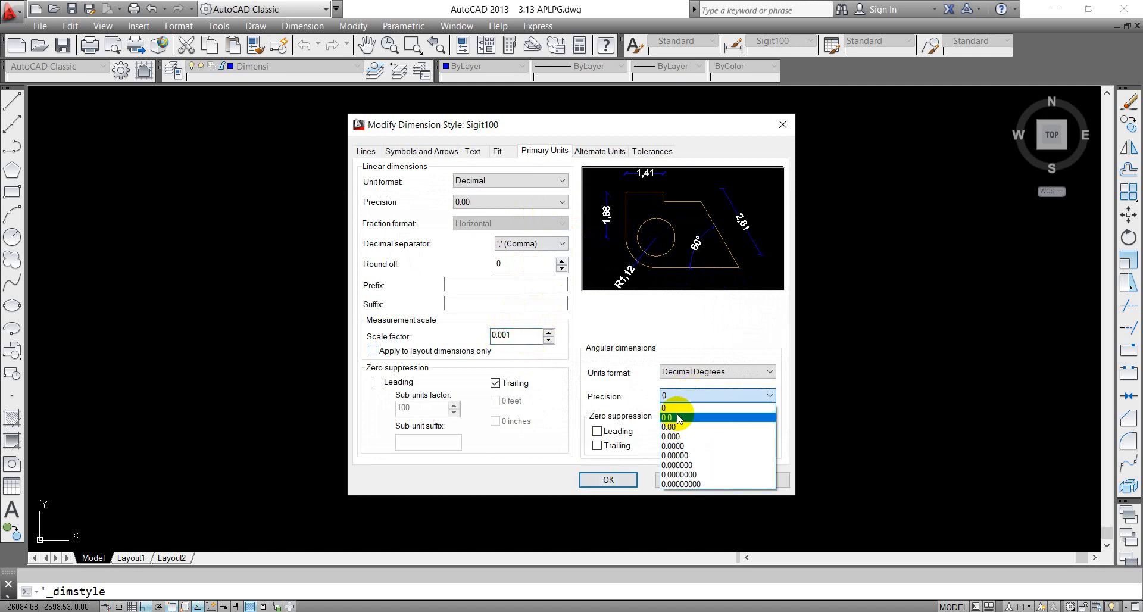
{"action": "left_click", "coordinate": [671, 426]}
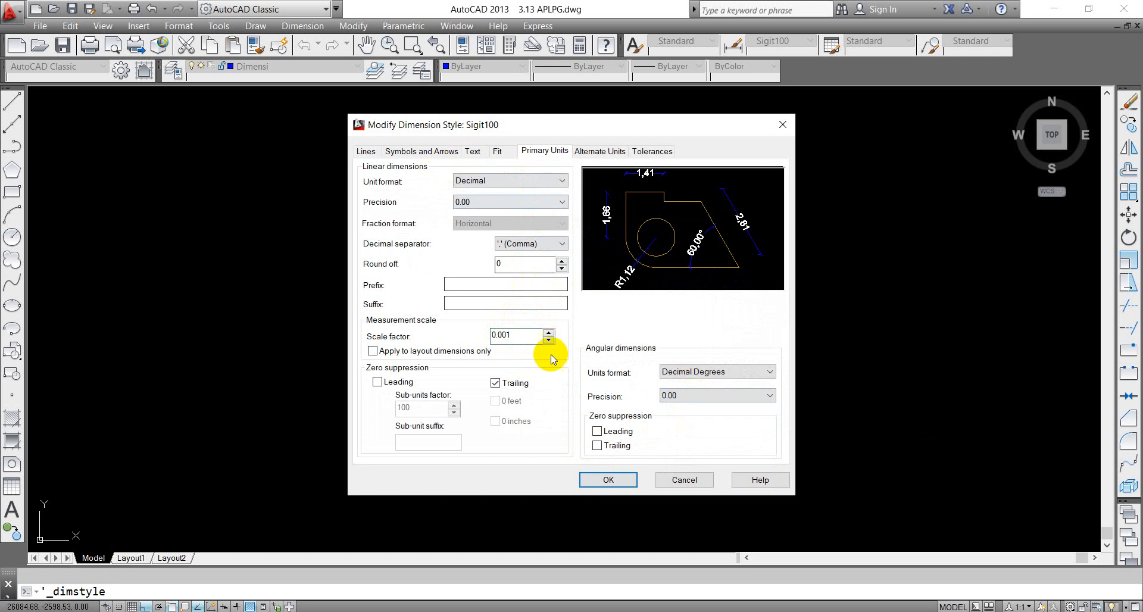
{"action": "left_click", "coordinate": [592, 484]}
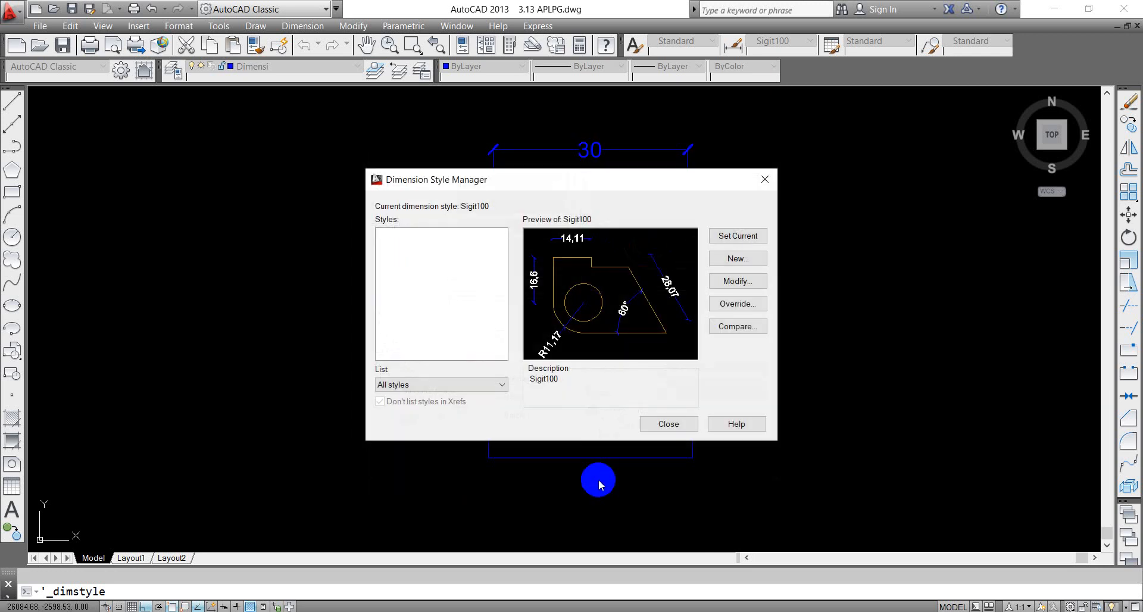
{"action": "left_click", "coordinate": [658, 426]}
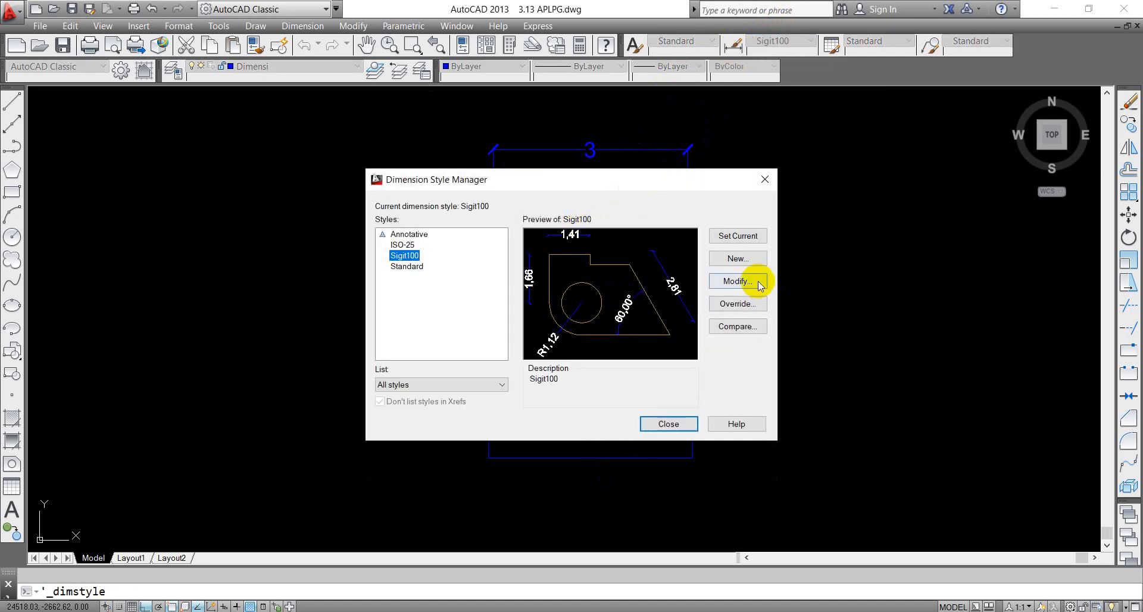
Step: Try a linear precision of 0 for Sigit100, return it to 0.00, then apply and close the dimension style manager
{"action": "left_click", "coordinate": [747, 291]}
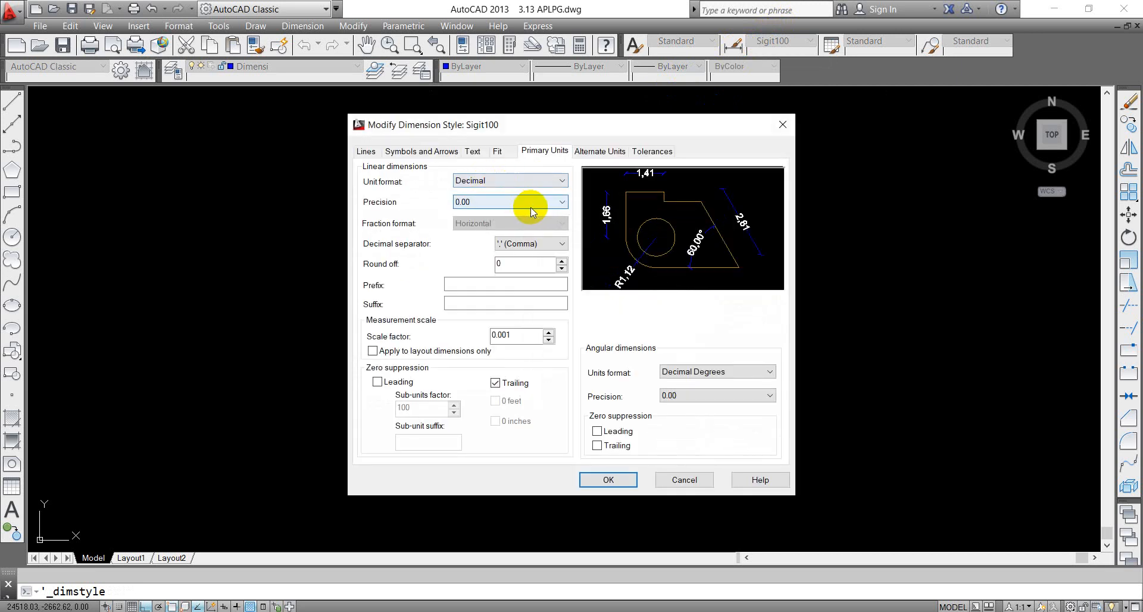
{"action": "left_click", "coordinate": [530, 202]}
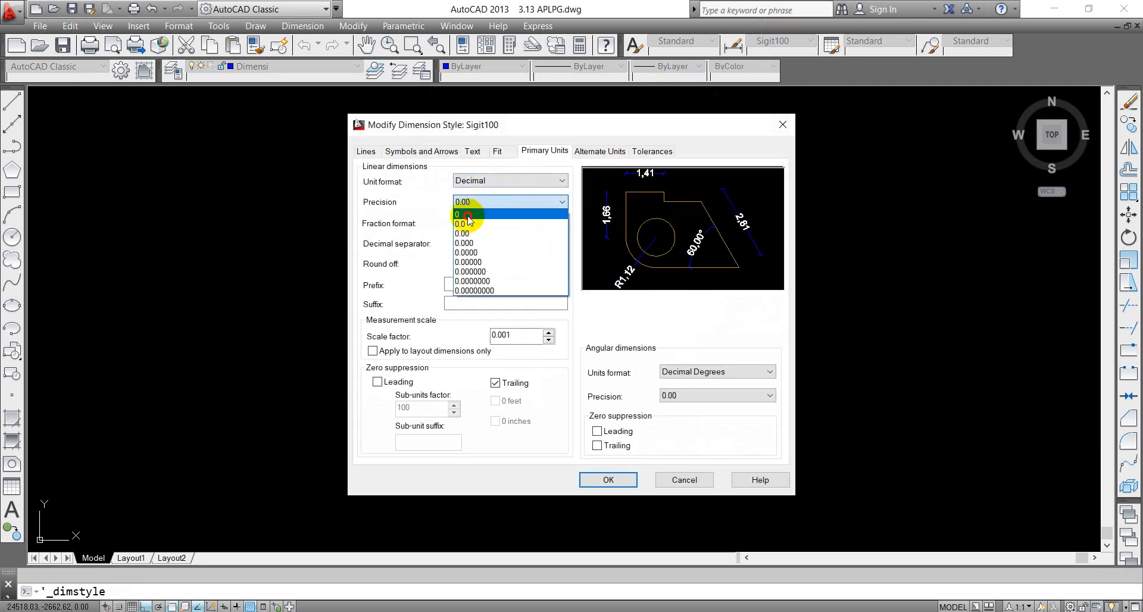
{"action": "left_click", "coordinate": [483, 214]}
{"action": "left_click", "coordinate": [498, 201]}
{"action": "left_click", "coordinate": [477, 235]}
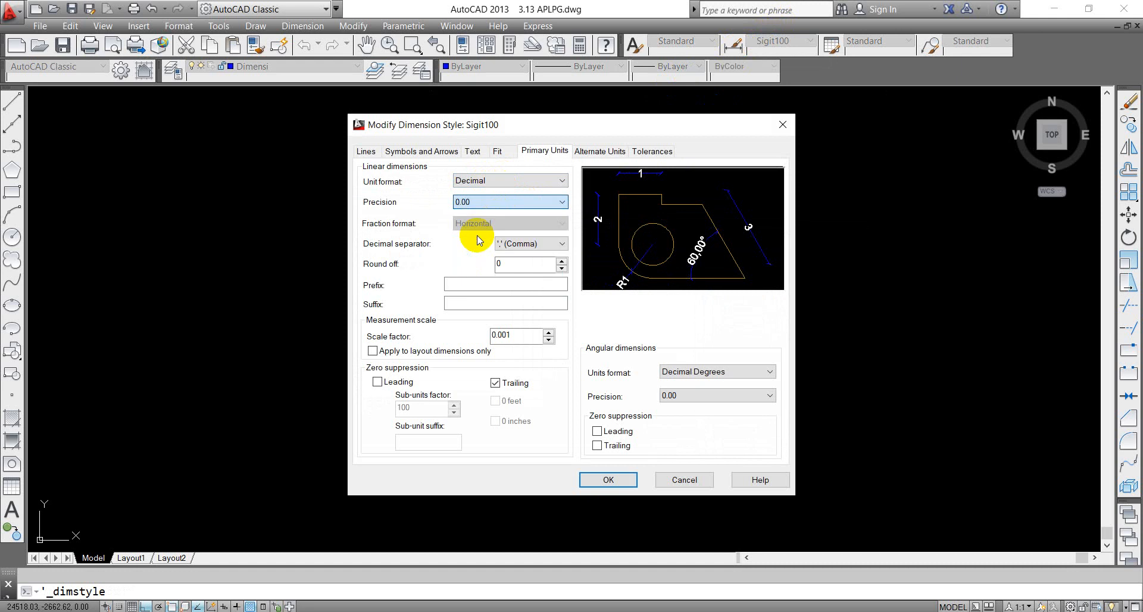
{"action": "left_click", "coordinate": [608, 480]}
{"action": "left_click", "coordinate": [667, 425]}
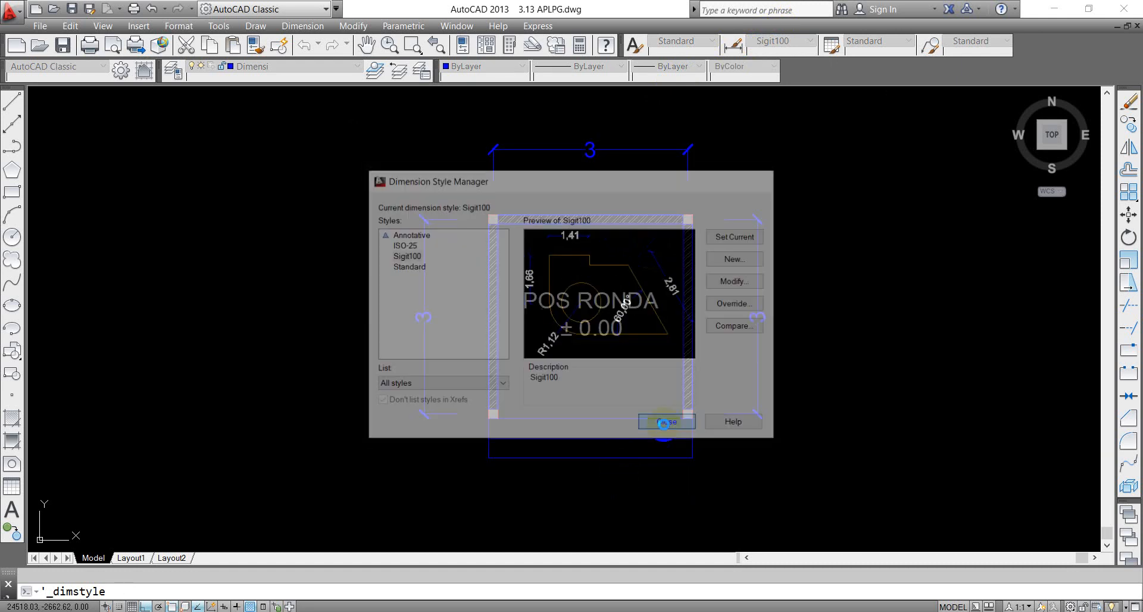
Step: Reopen dimension style Sigit100 for modification and choose Comma as the decimal separator for linear dimensions
{"action": "left_click", "coordinate": [595, 148]}
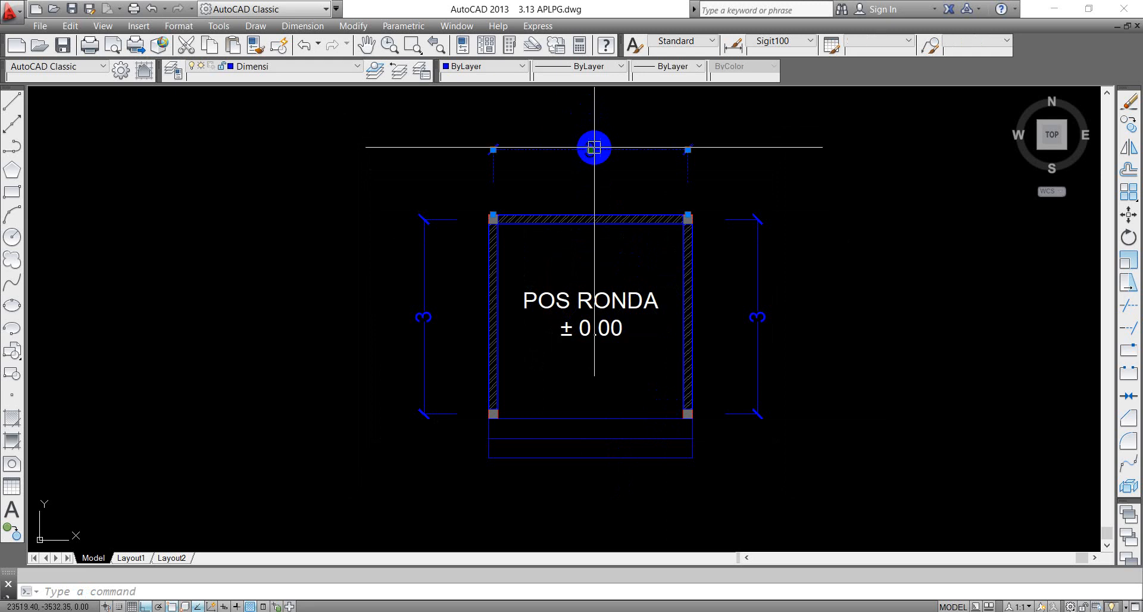
{"action": "left_click", "coordinate": [733, 44]}
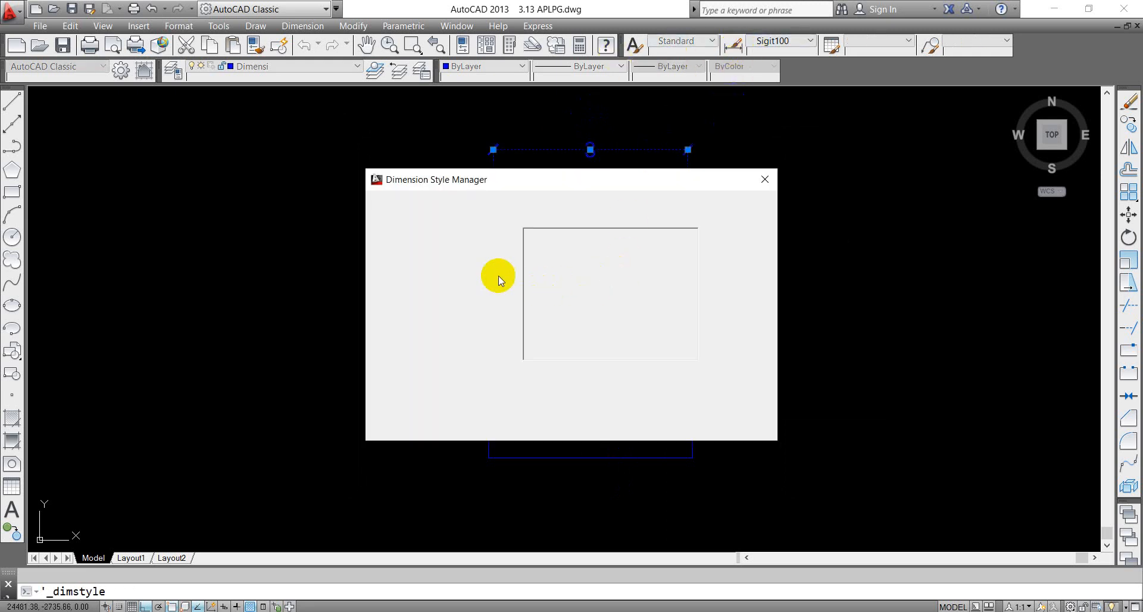
{"action": "left_click", "coordinate": [735, 281]}
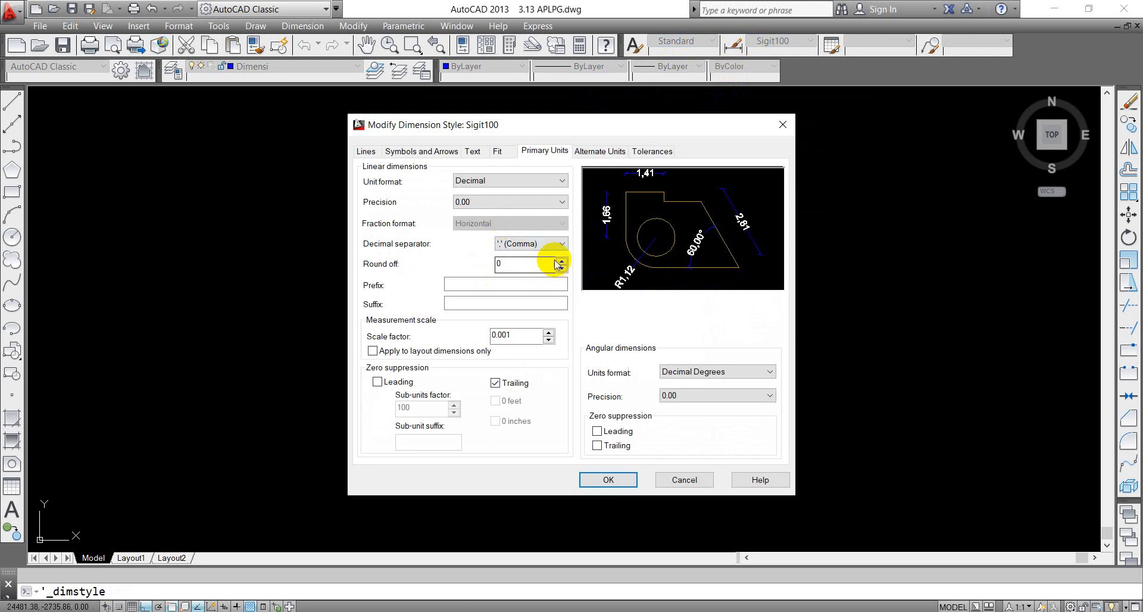
{"action": "left_click", "coordinate": [536, 244]}
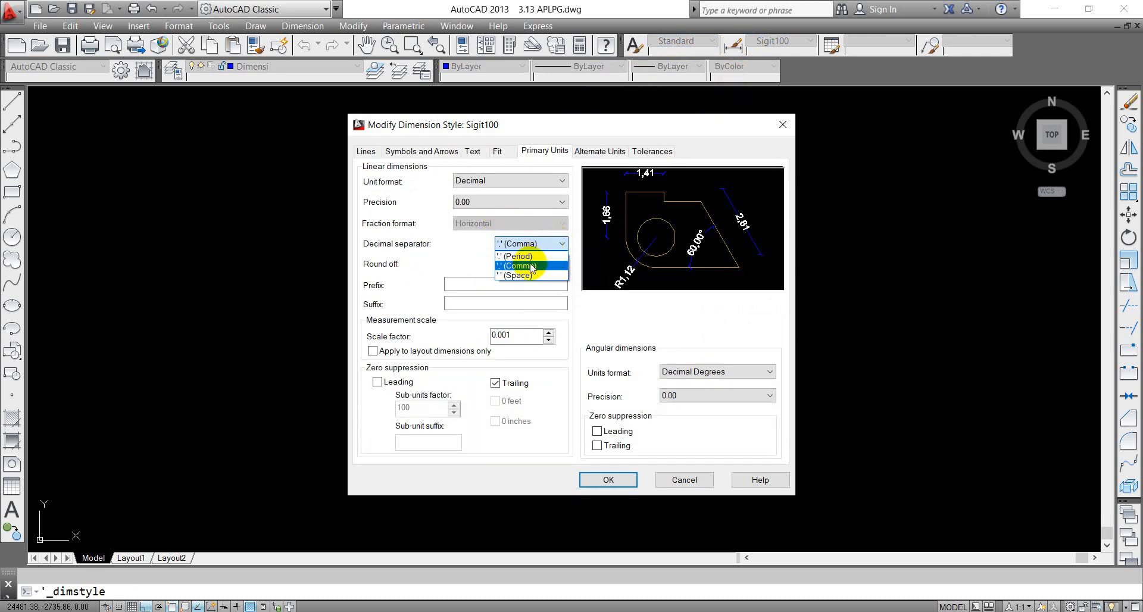
{"action": "left_click", "coordinate": [530, 267]}
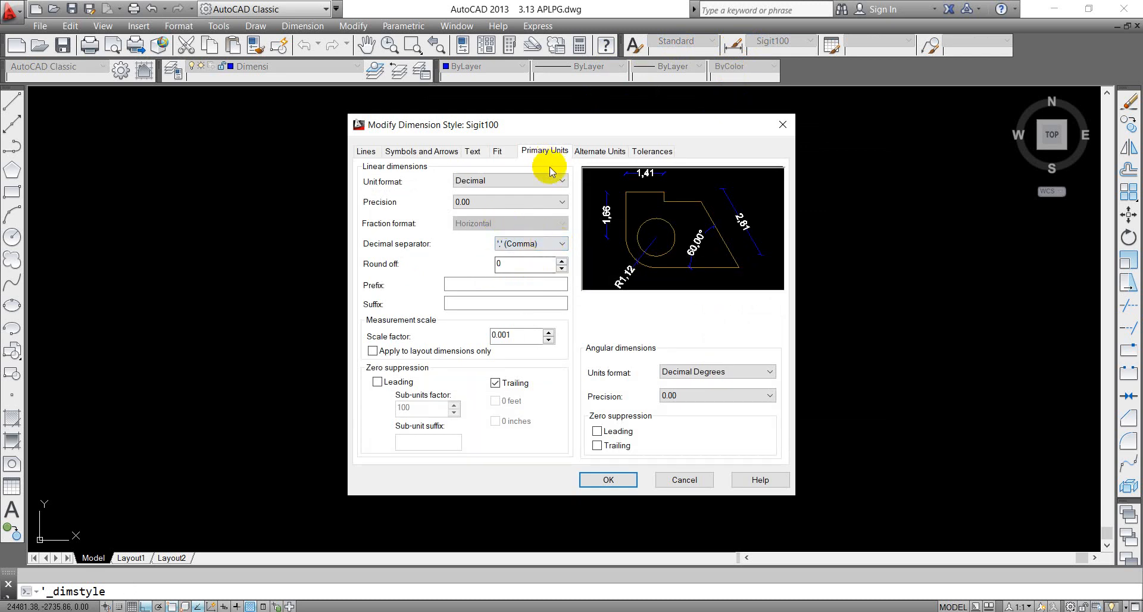
Step: Review the alternate units and tolerance settings of Sigit100, keeping the tolerance method at None
{"action": "left_click", "coordinate": [609, 153]}
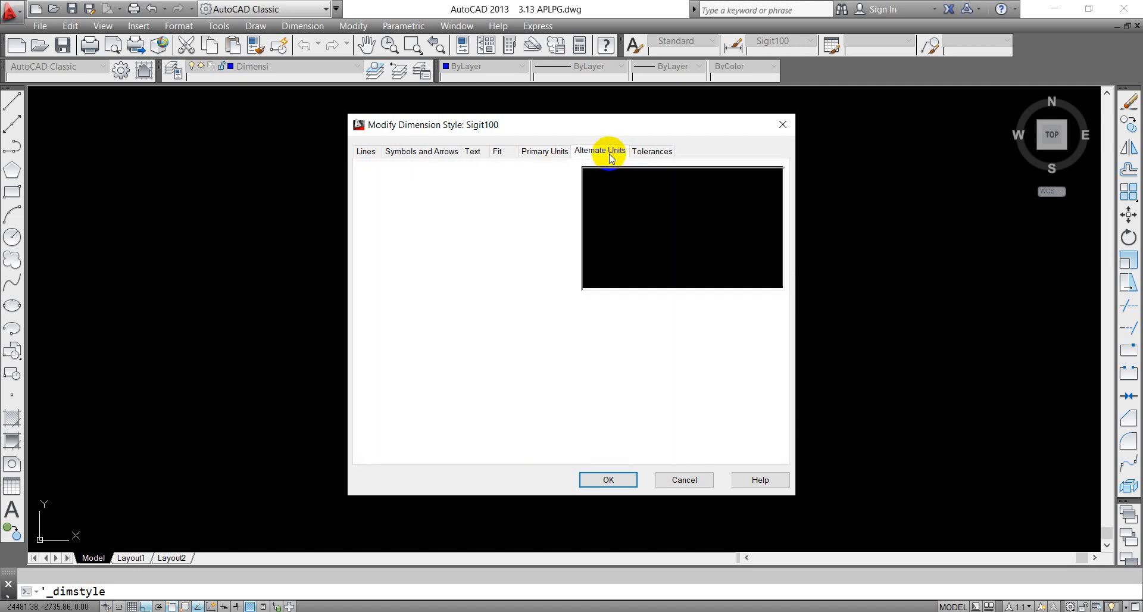
{"action": "left_click", "coordinate": [653, 153]}
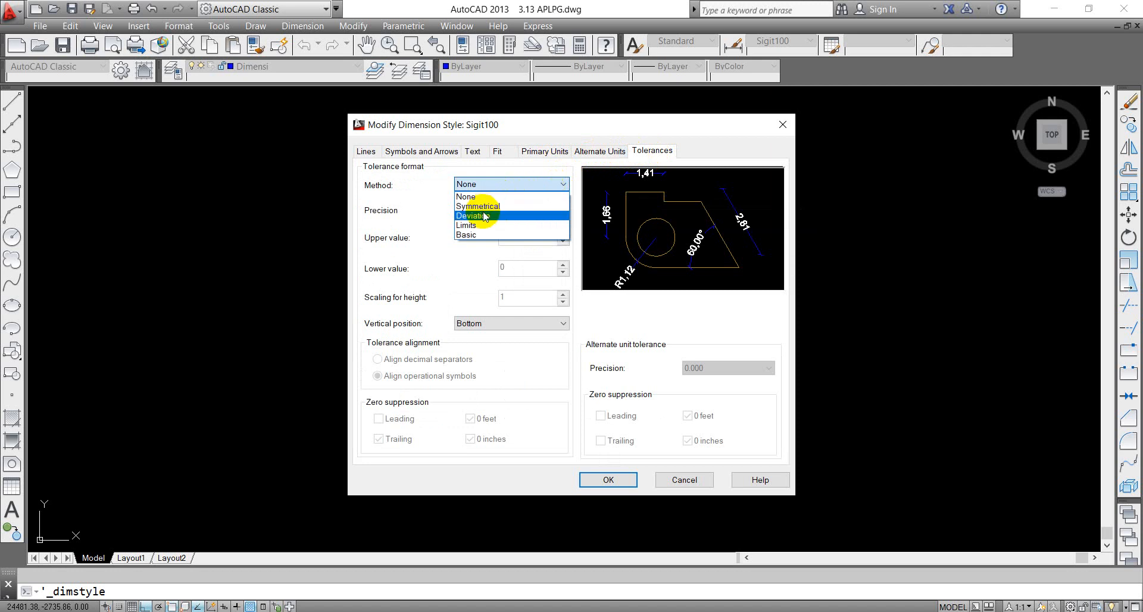
{"action": "left_click", "coordinate": [468, 197]}
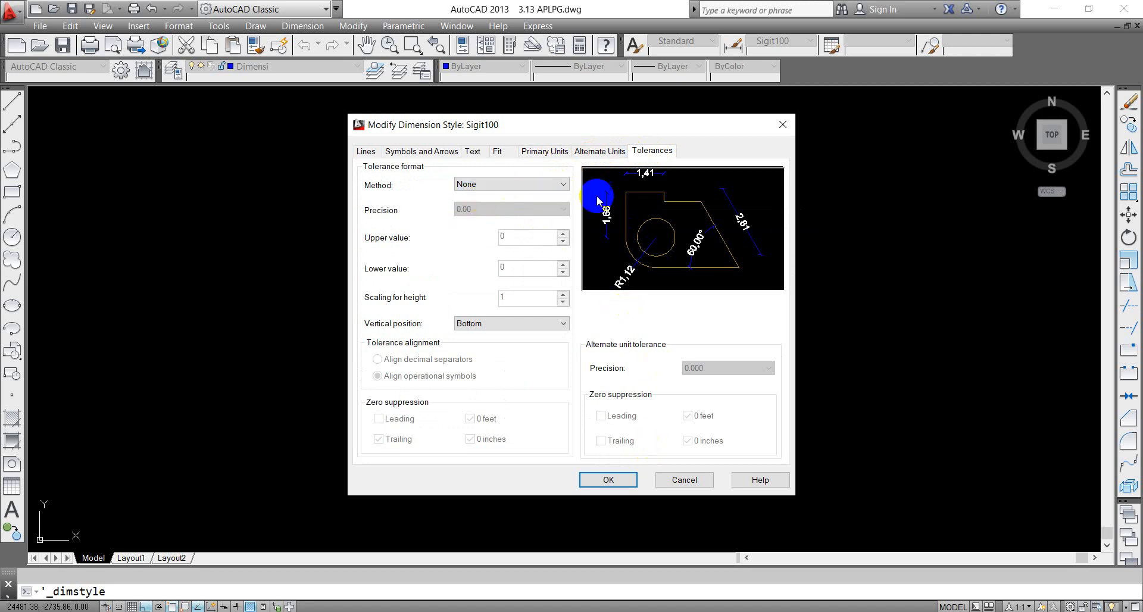
{"action": "left_click", "coordinate": [595, 150]}
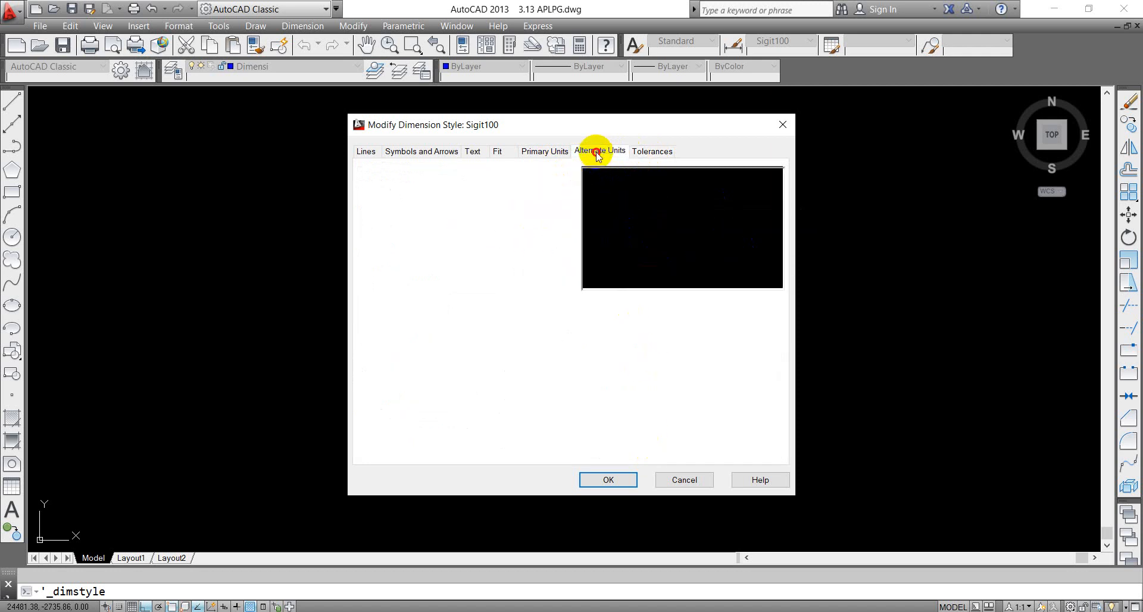
Step: Set the linear dimension precision of Sigit100 to 0, apply the change and close the dimension style manager
{"action": "left_click", "coordinate": [541, 152]}
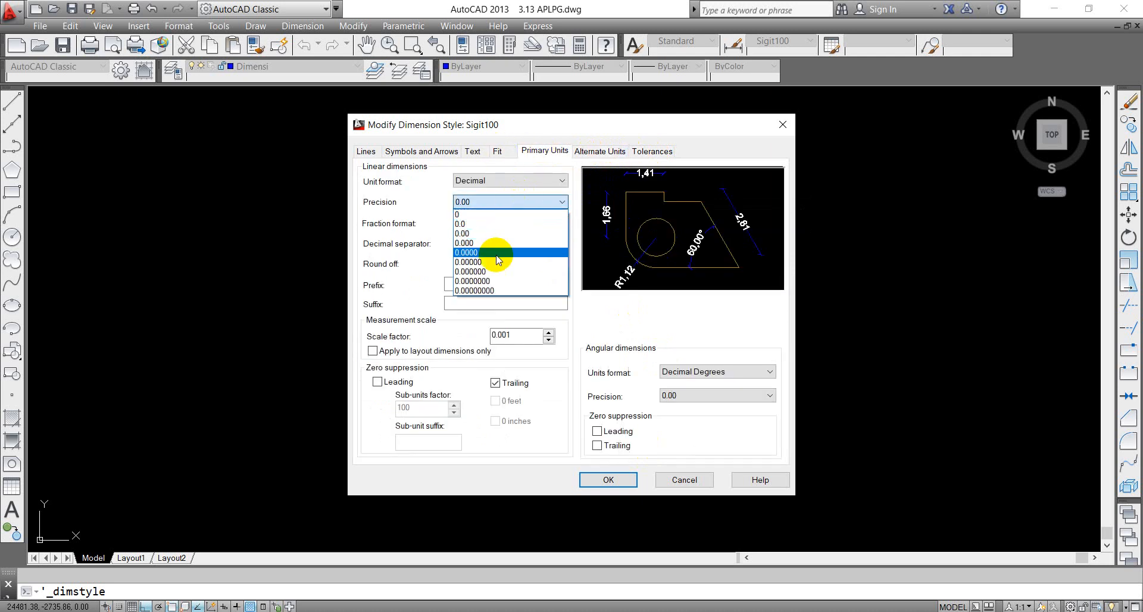
{"action": "left_click", "coordinate": [462, 215]}
{"action": "left_click", "coordinate": [608, 479]}
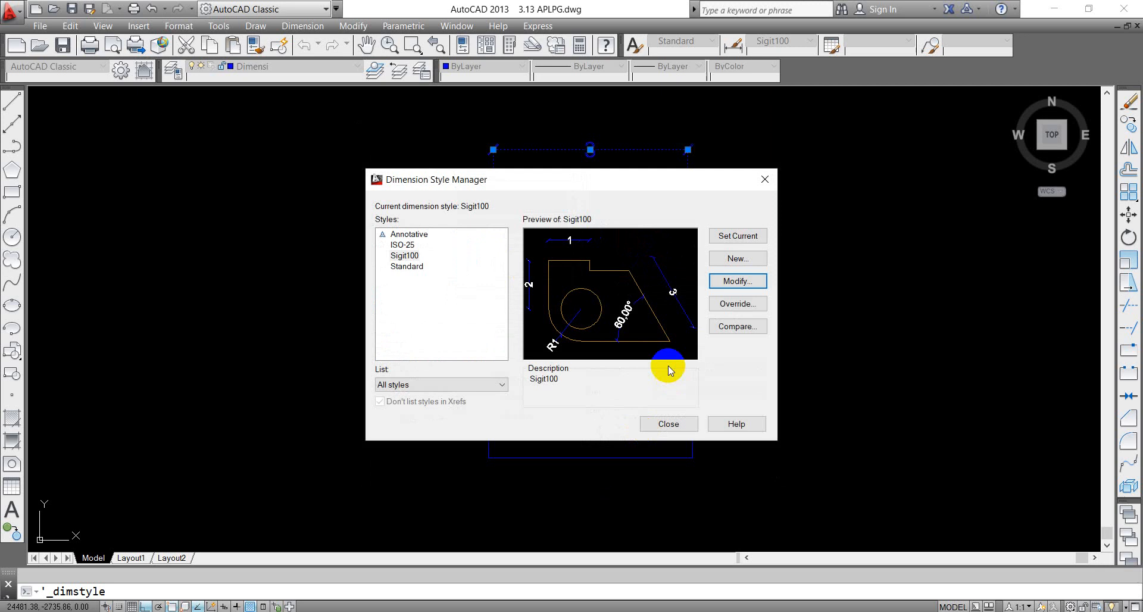
{"action": "left_click", "coordinate": [669, 424]}
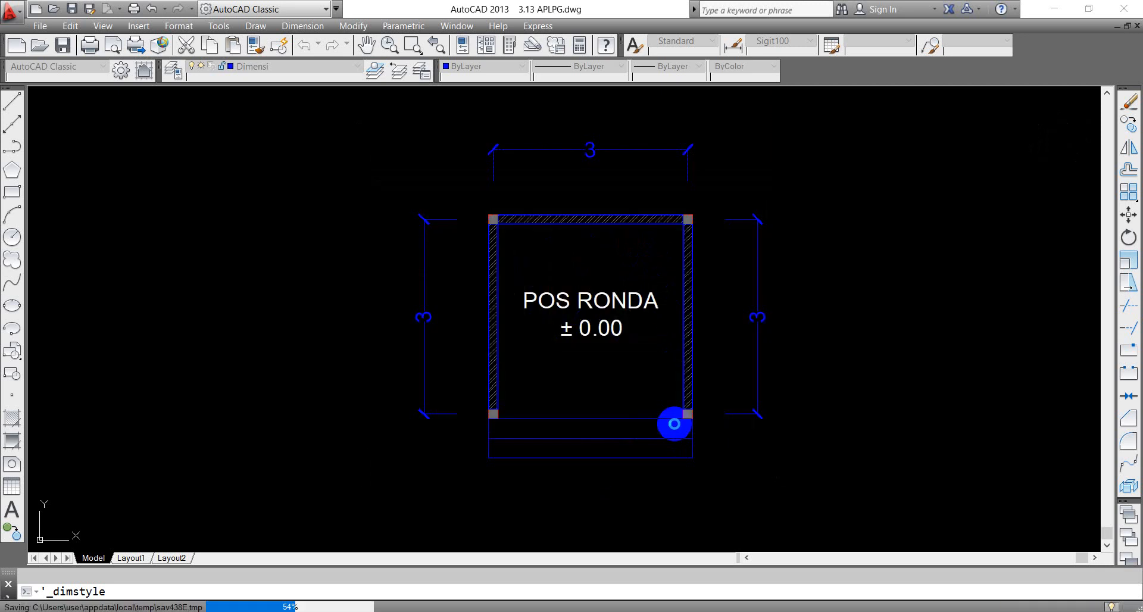
Step: Set Sigit100's linear precision to 0.00 and turn on leading zero suppression, applying the changes and closing the dimension style manager
{"action": "left_click", "coordinate": [733, 45]}
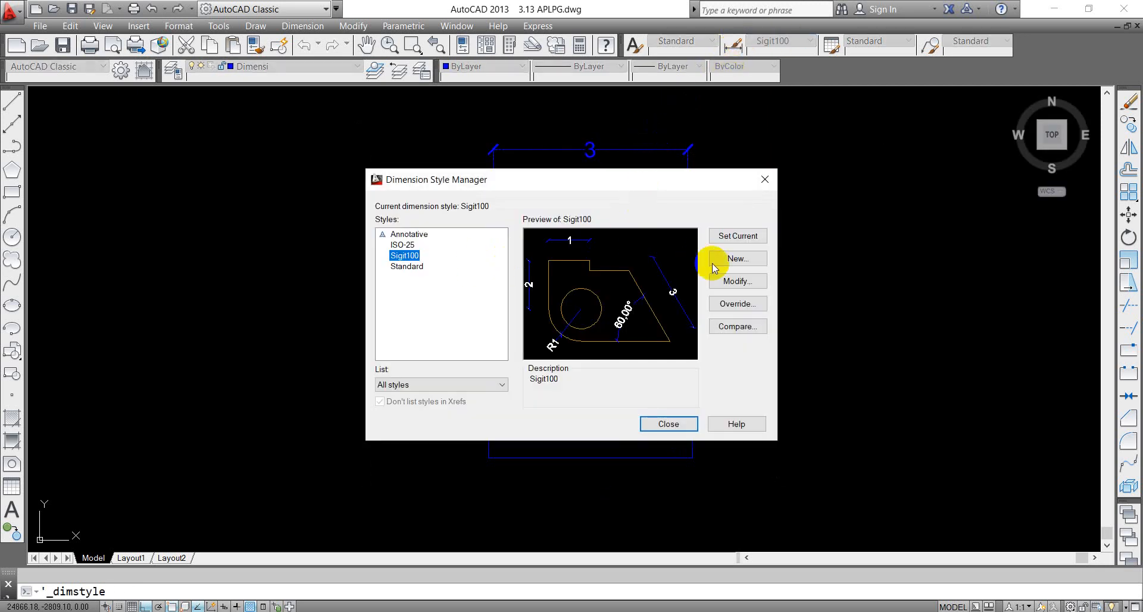
{"action": "left_click", "coordinate": [738, 283]}
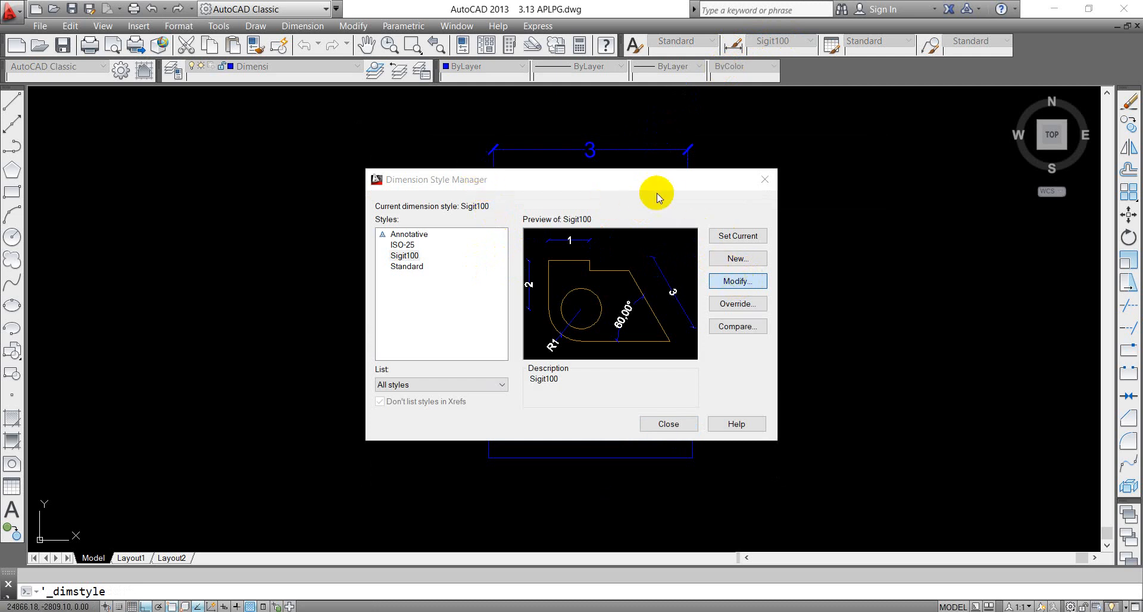
{"action": "key", "text": "Return"}
{"action": "left_click", "coordinate": [505, 203]}
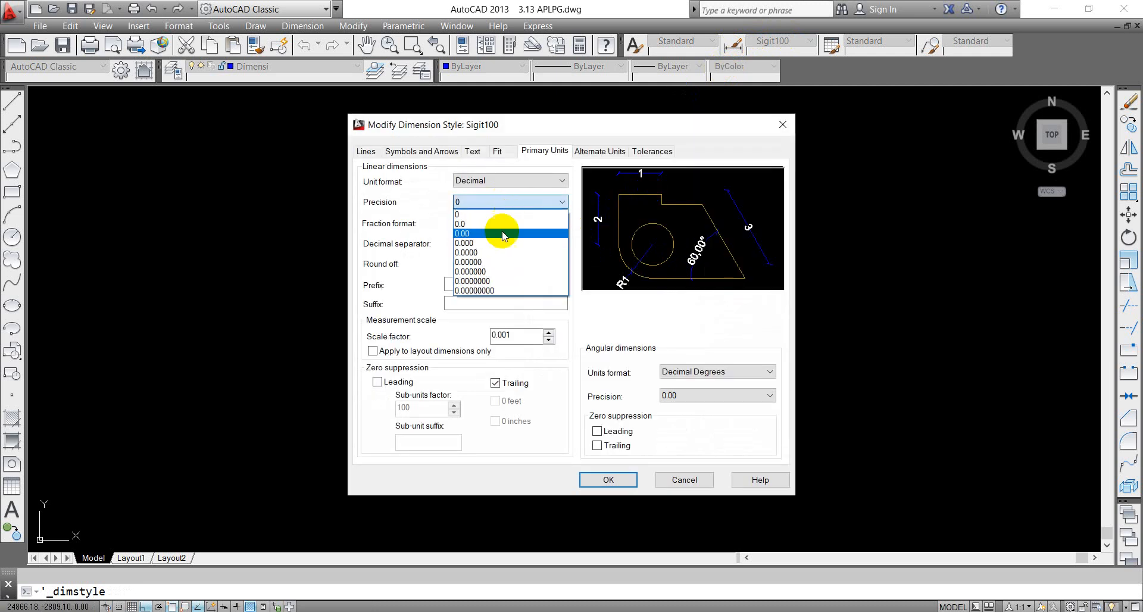
{"action": "left_click", "coordinate": [484, 228]}
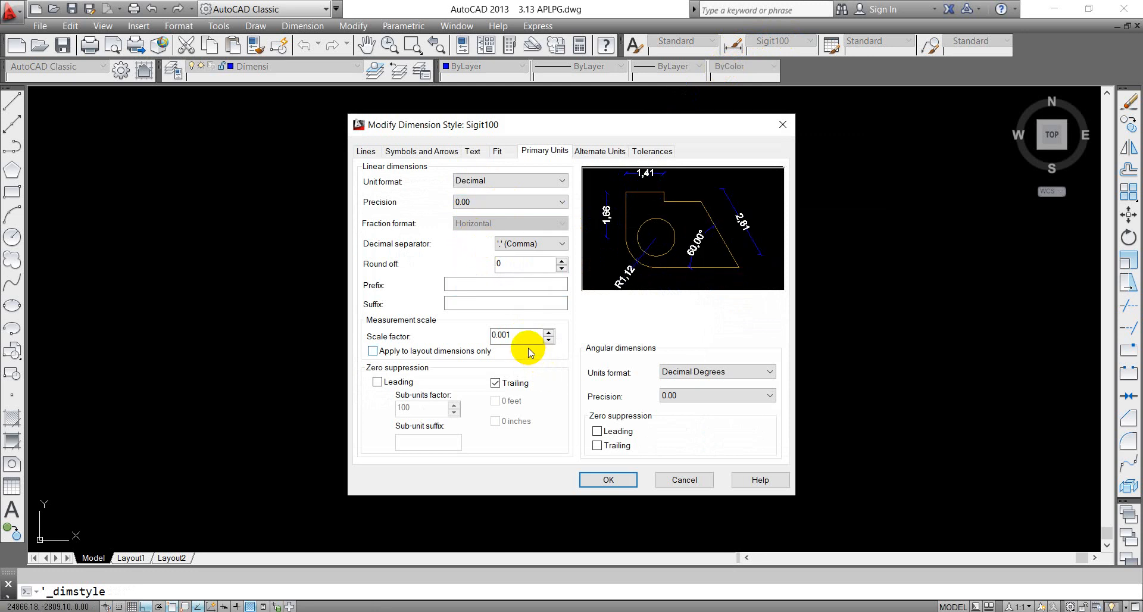
{"action": "left_click", "coordinate": [386, 382]}
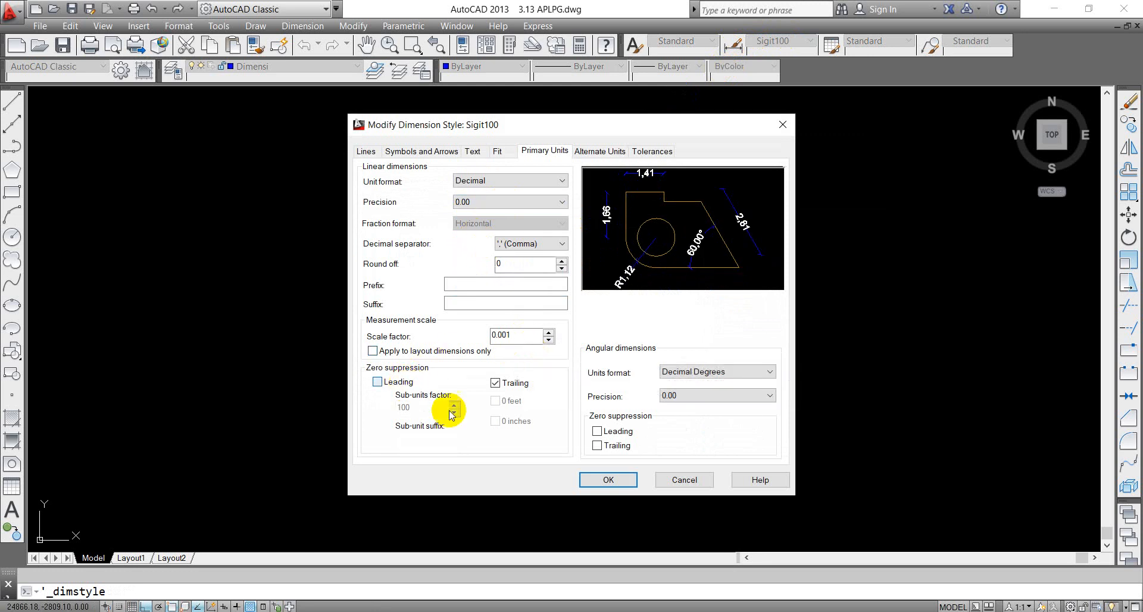
{"action": "left_click", "coordinate": [607, 480]}
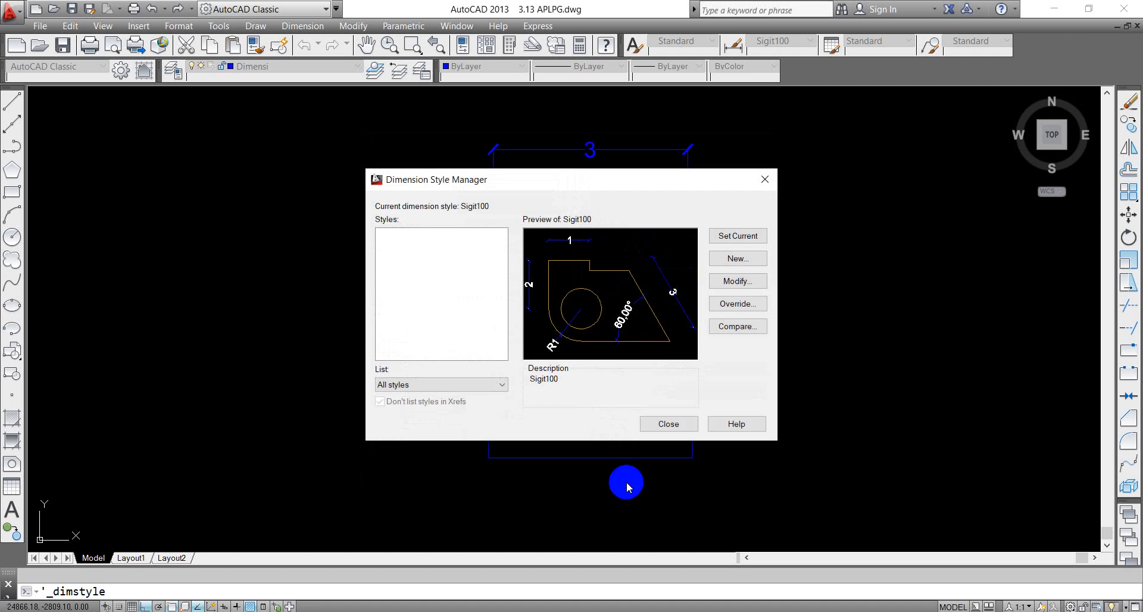
{"action": "left_click", "coordinate": [664, 426]}
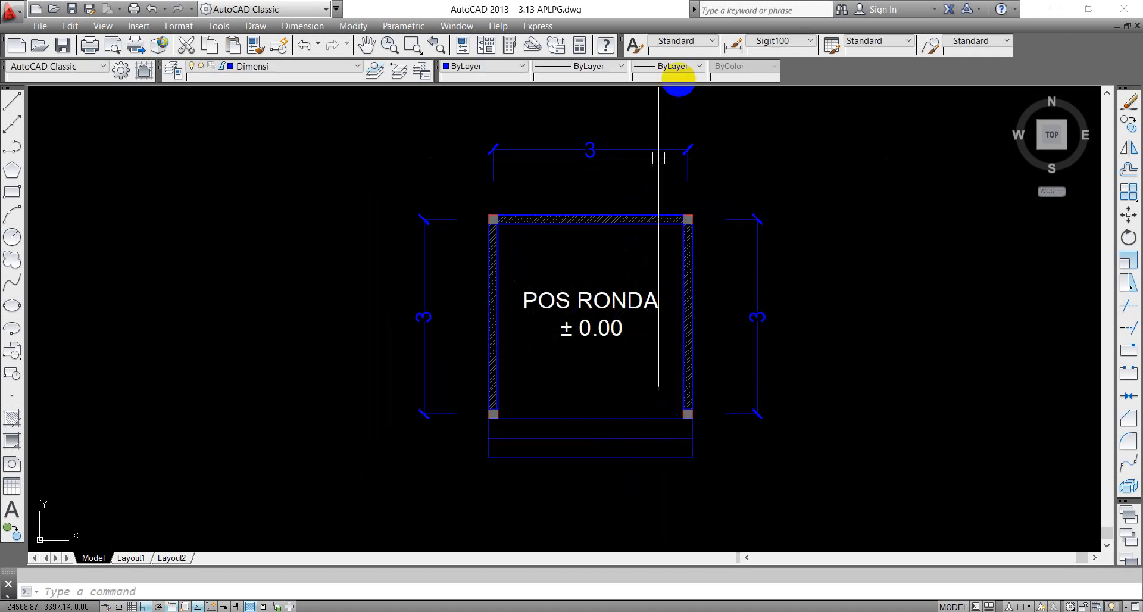
Step: Reopen dimension style Sigit100 for modification and set its linear precision to 0 and measurement scale factor to 1
{"action": "left_click", "coordinate": [736, 47]}
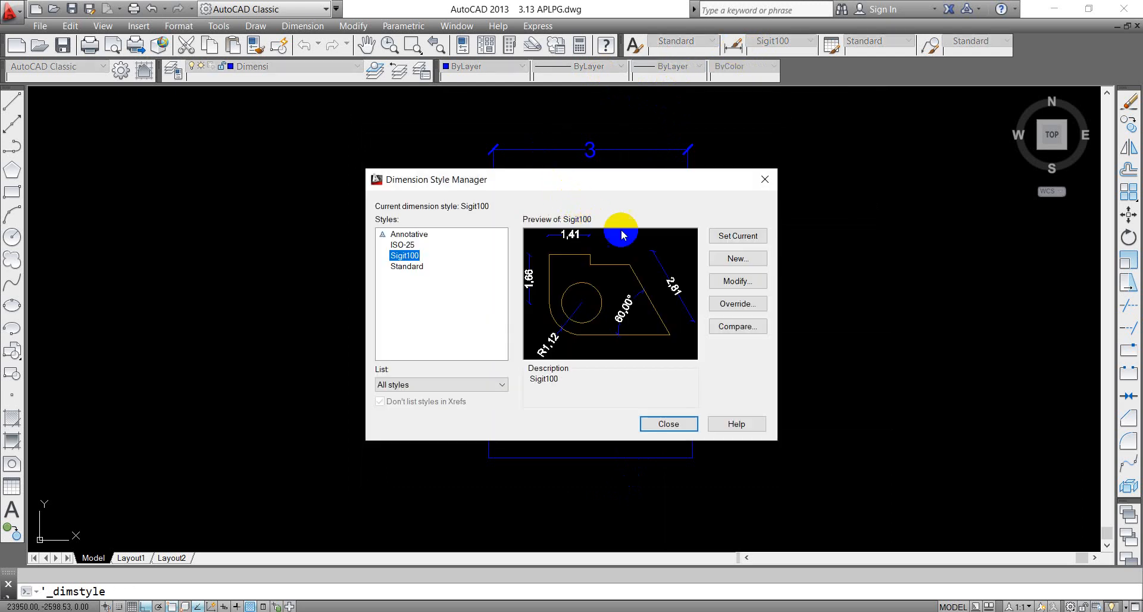
{"action": "left_click", "coordinate": [726, 283]}
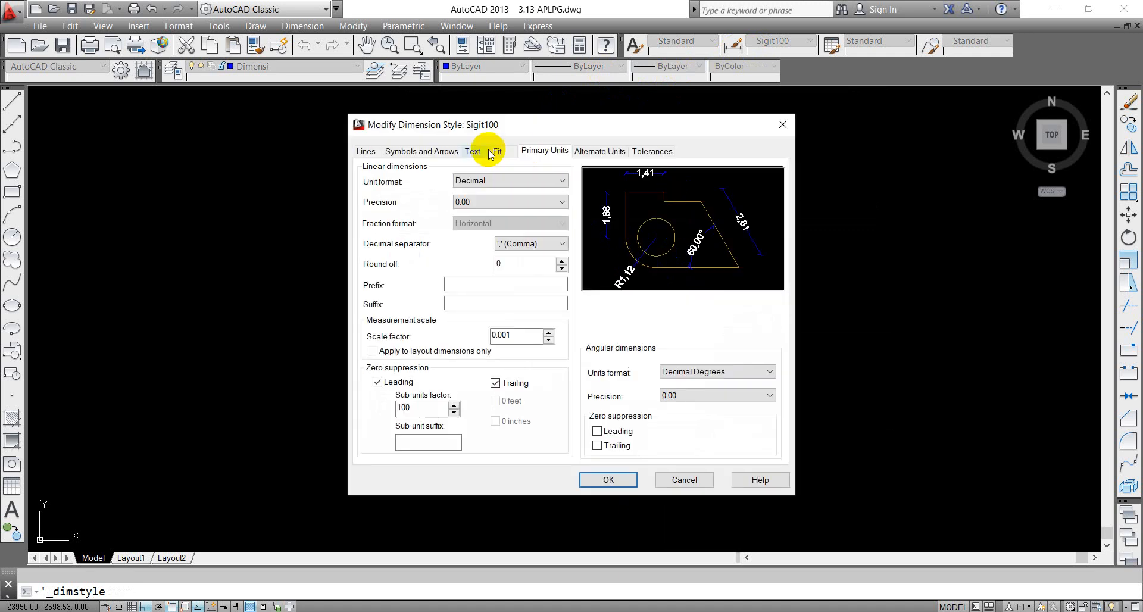
{"action": "left_click", "coordinate": [526, 203]}
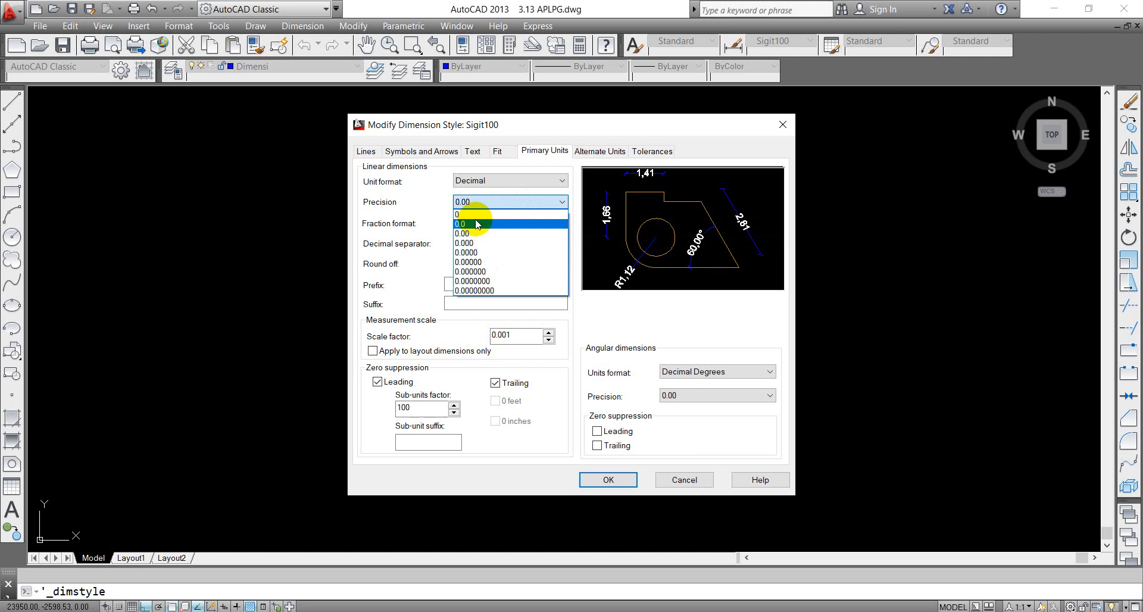
{"action": "left_click", "coordinate": [457, 214]}
{"action": "double_click", "coordinate": [515, 335]}
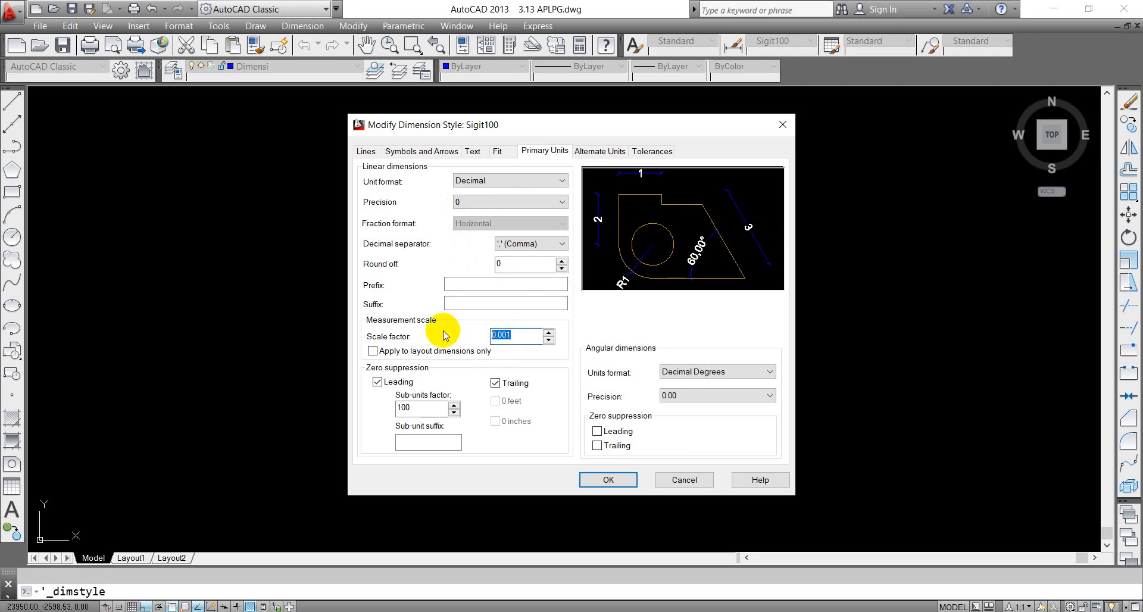
{"action": "type", "text": "1"}
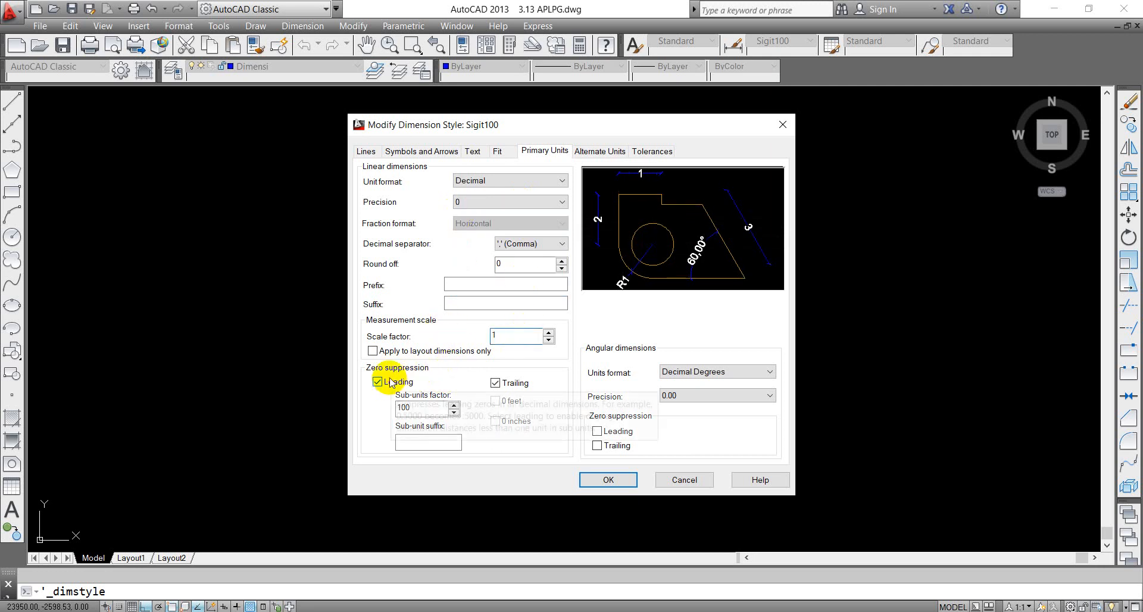
Step: Turn off leading and trailing zero suppression for Sigit100's linear dimensions, apply the changes and close the dimension style manager
{"action": "left_click", "coordinate": [495, 383]}
{"action": "left_click", "coordinate": [377, 381]}
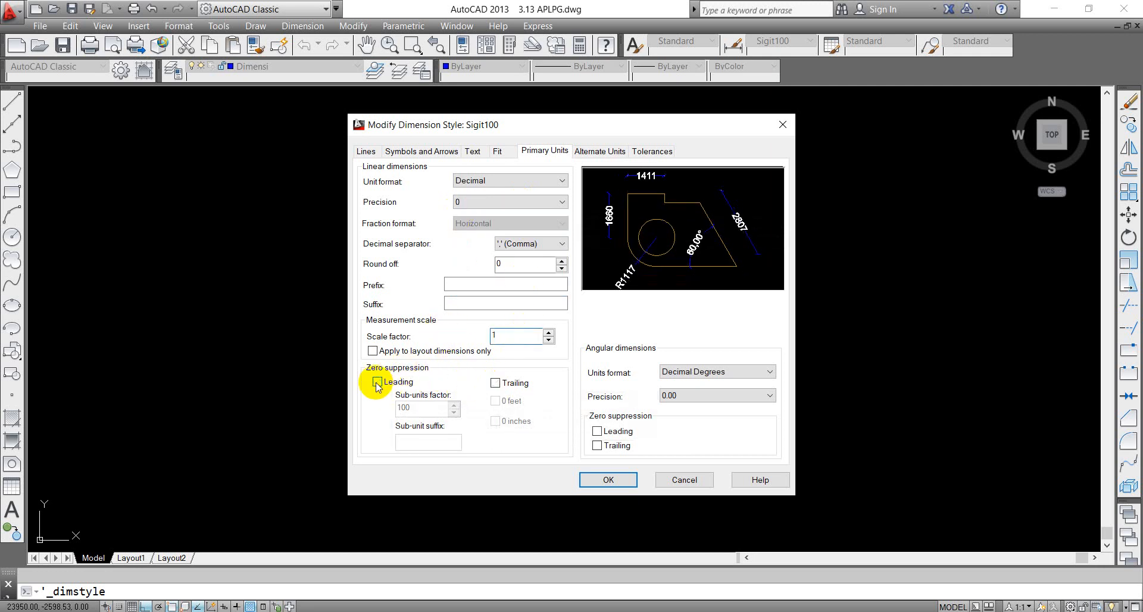
{"action": "left_click", "coordinate": [623, 481]}
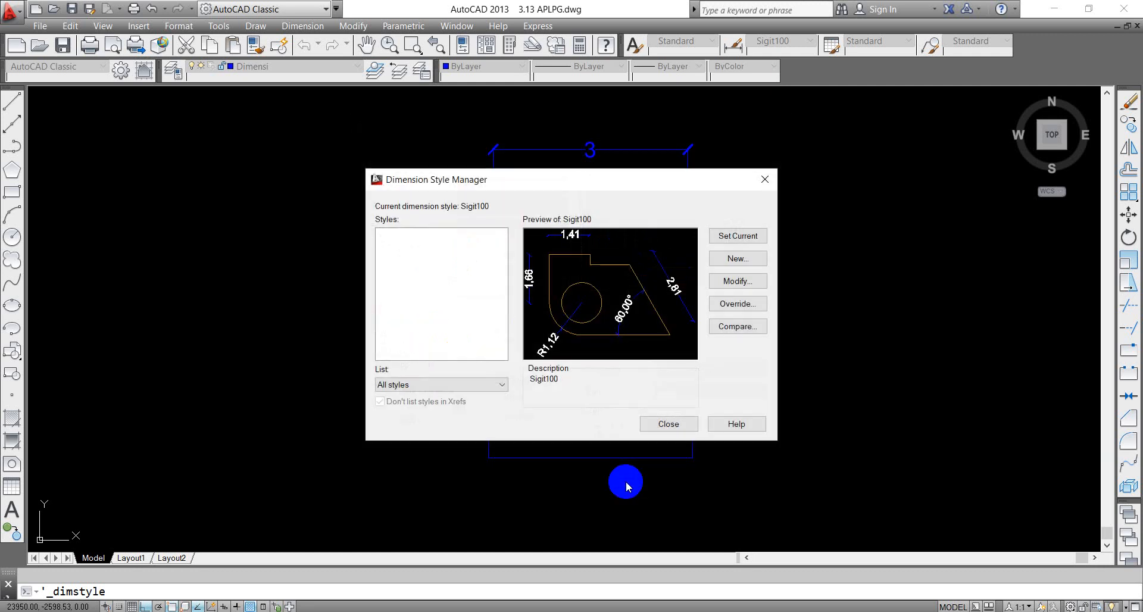
{"action": "left_click", "coordinate": [665, 424]}
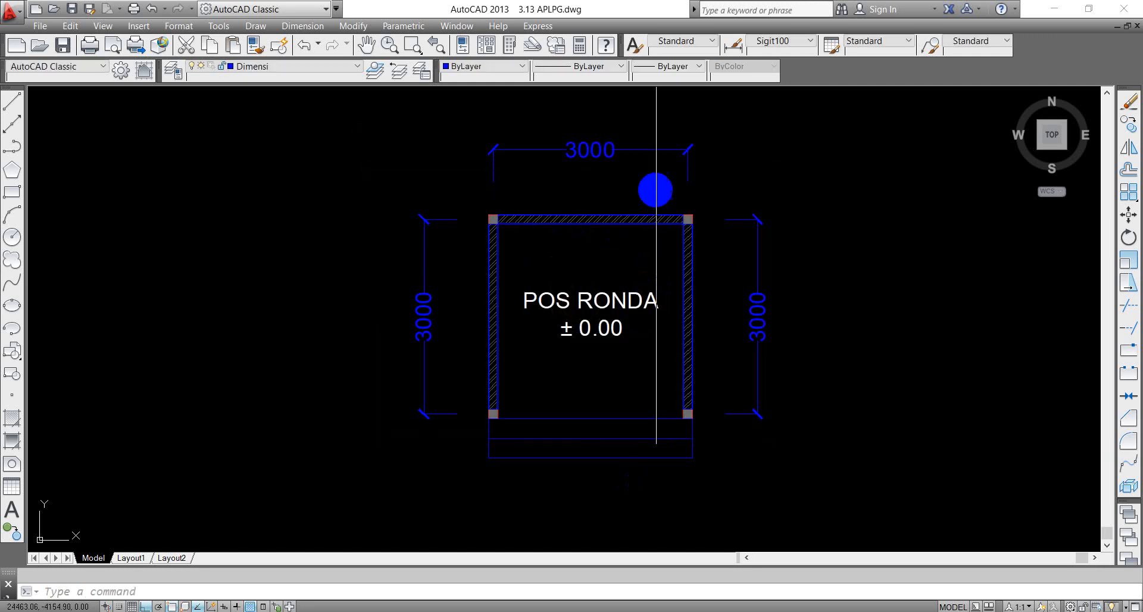
{"action": "left_click", "coordinate": [870, 227]}
{"action": "left_click", "coordinate": [863, 225]}
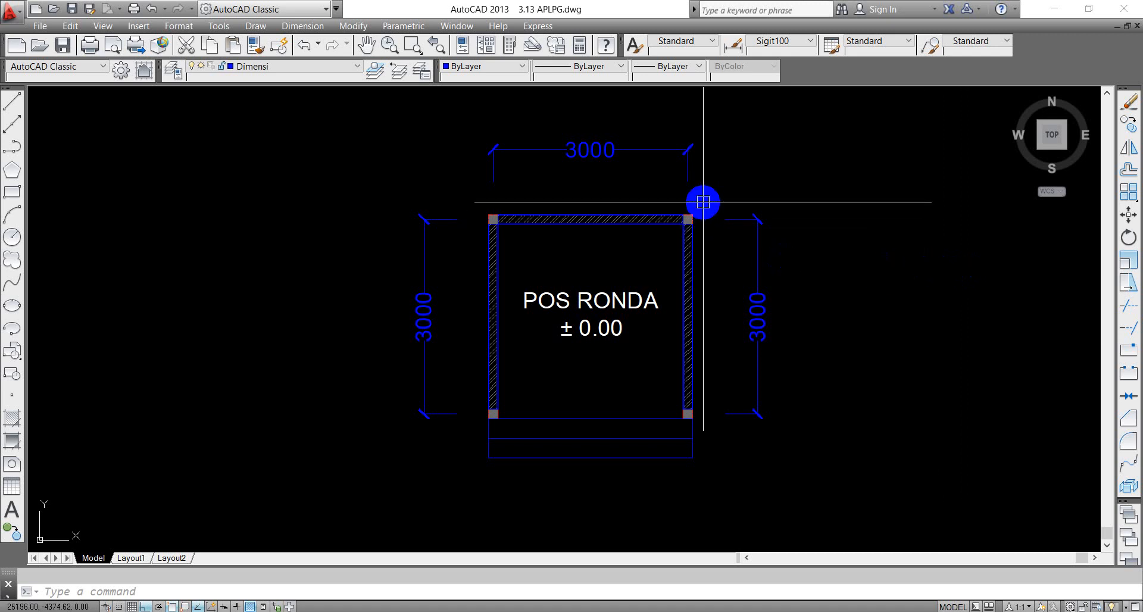
{"action": "left_click", "coordinate": [696, 474]}
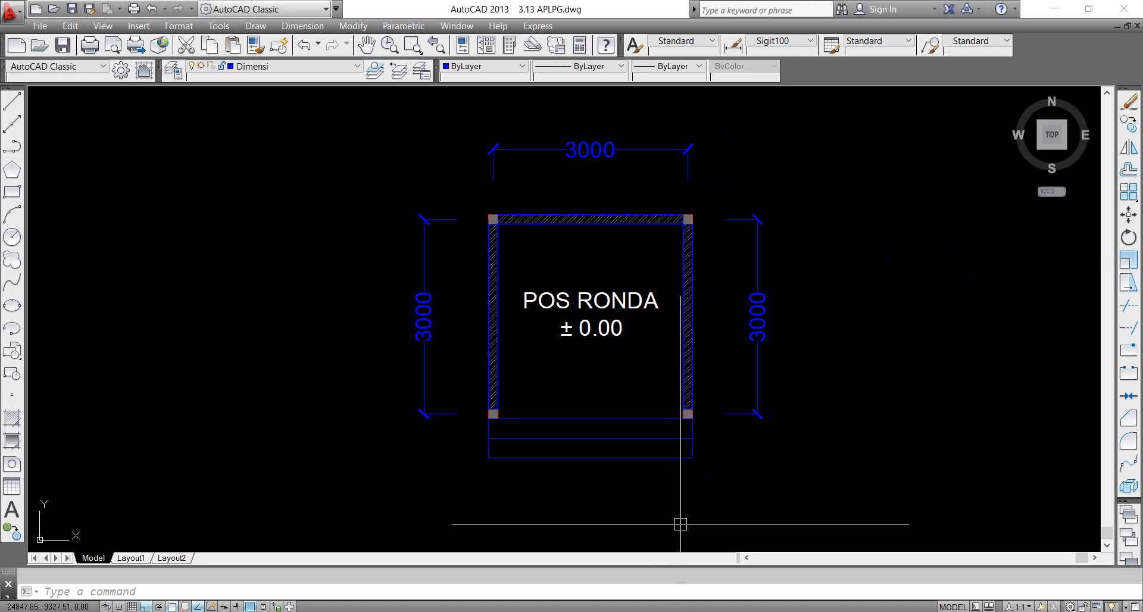
{"action": "left_click", "coordinate": [678, 597]}
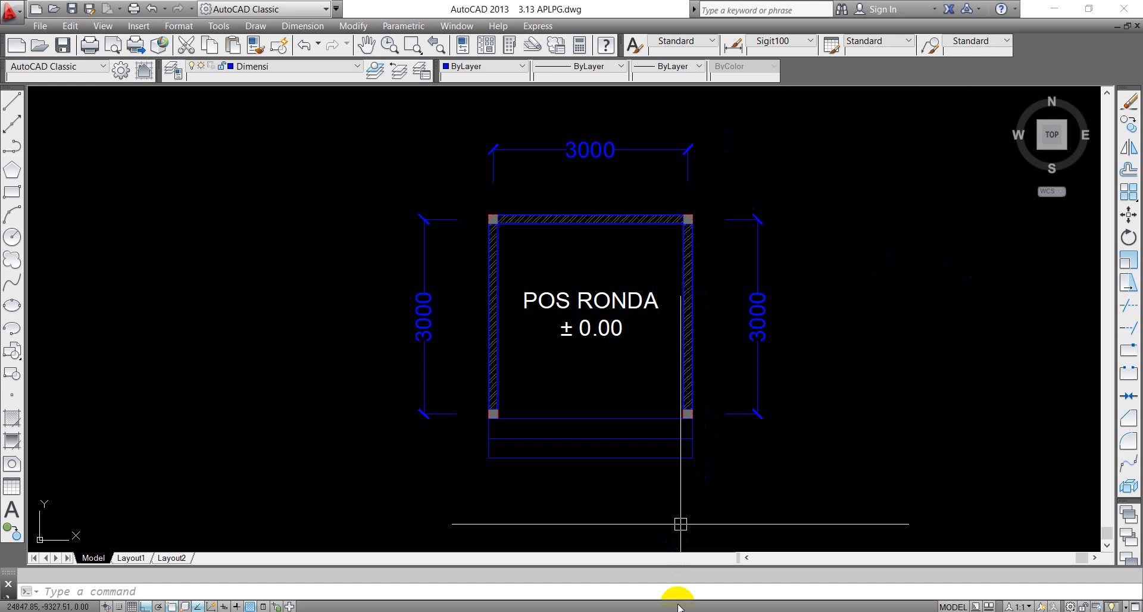